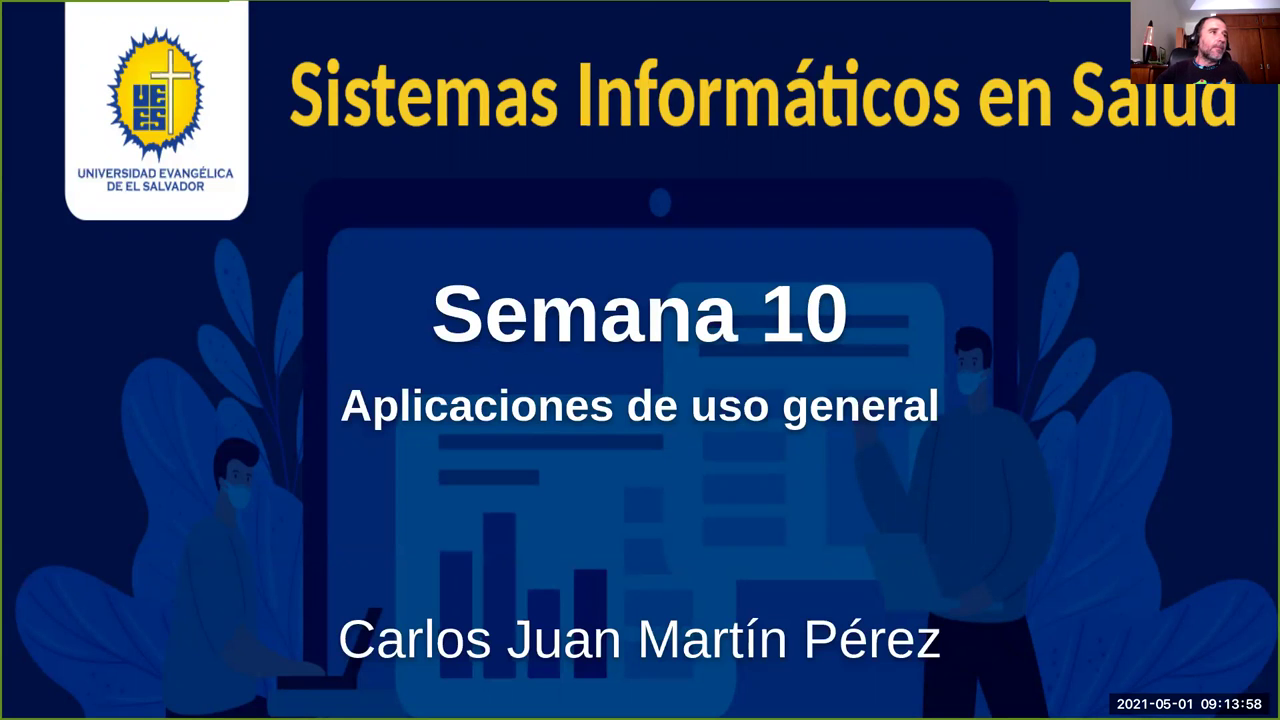
Step: Advance the slideshow to slide 2, '¡Ustedes ya saben bastante!' with its survey bar chart
key(Right)
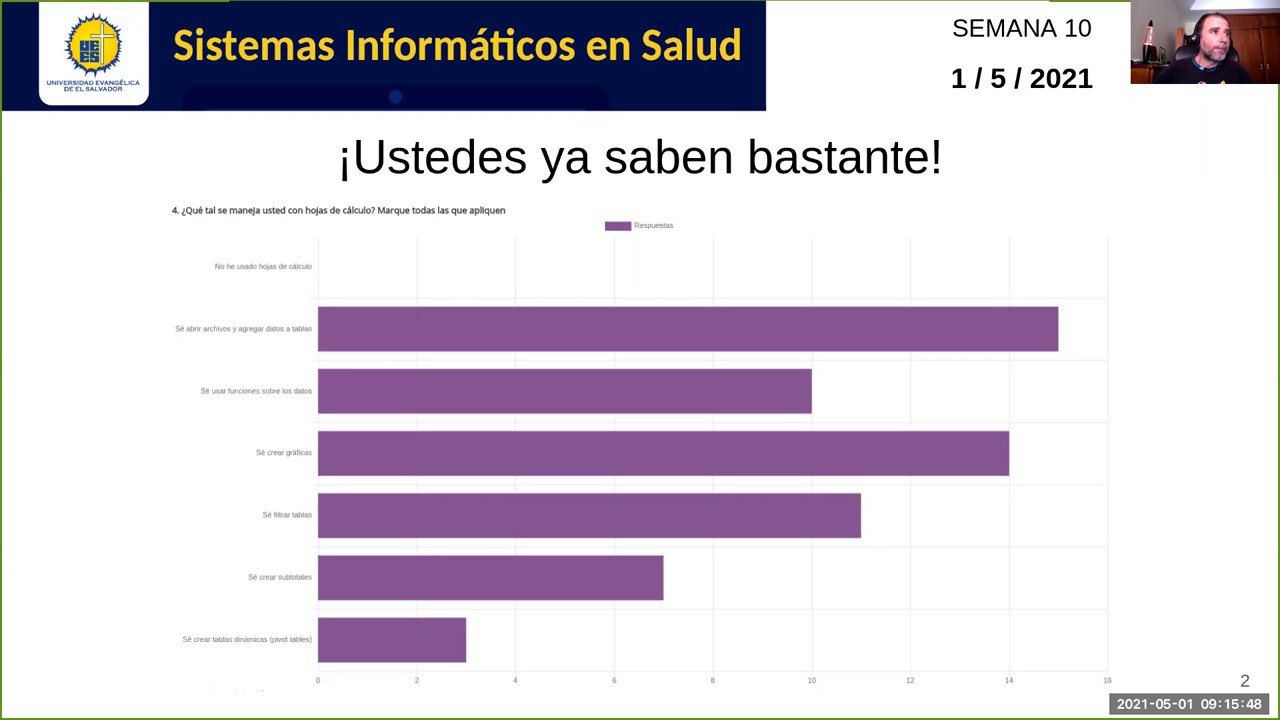
Step: Advance to slide 3, listing spreadsheet skills from Funciones to Combinación de correspondencia
click(487, 439)
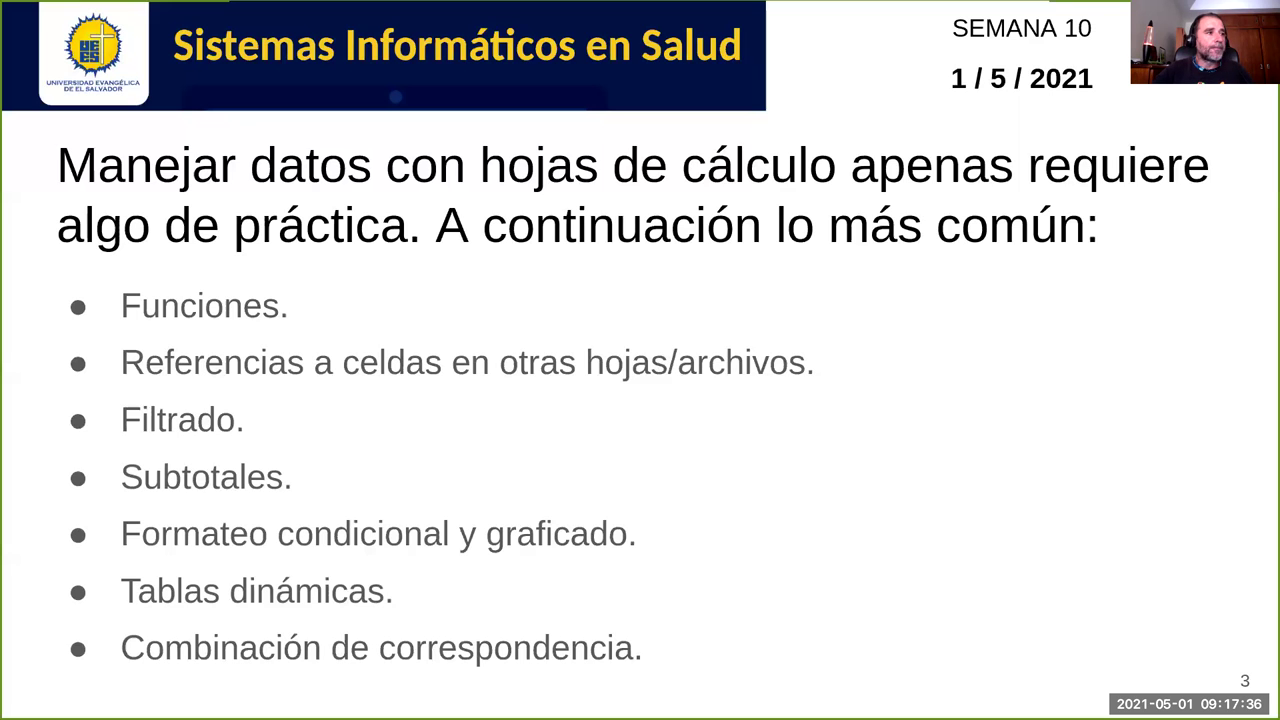
Step: Advance to the 'Ahora pasemos a la acción' slide and exit the full-screen slideshow
click(595, 467)
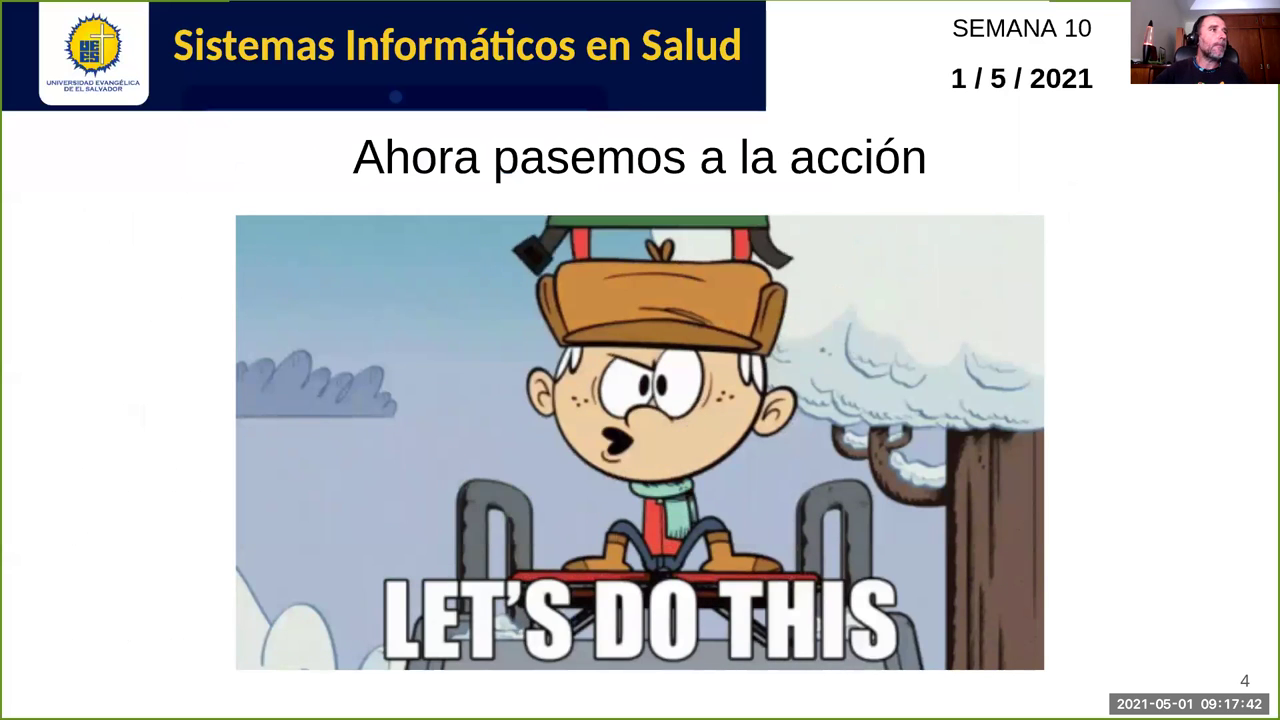
key(Escape)
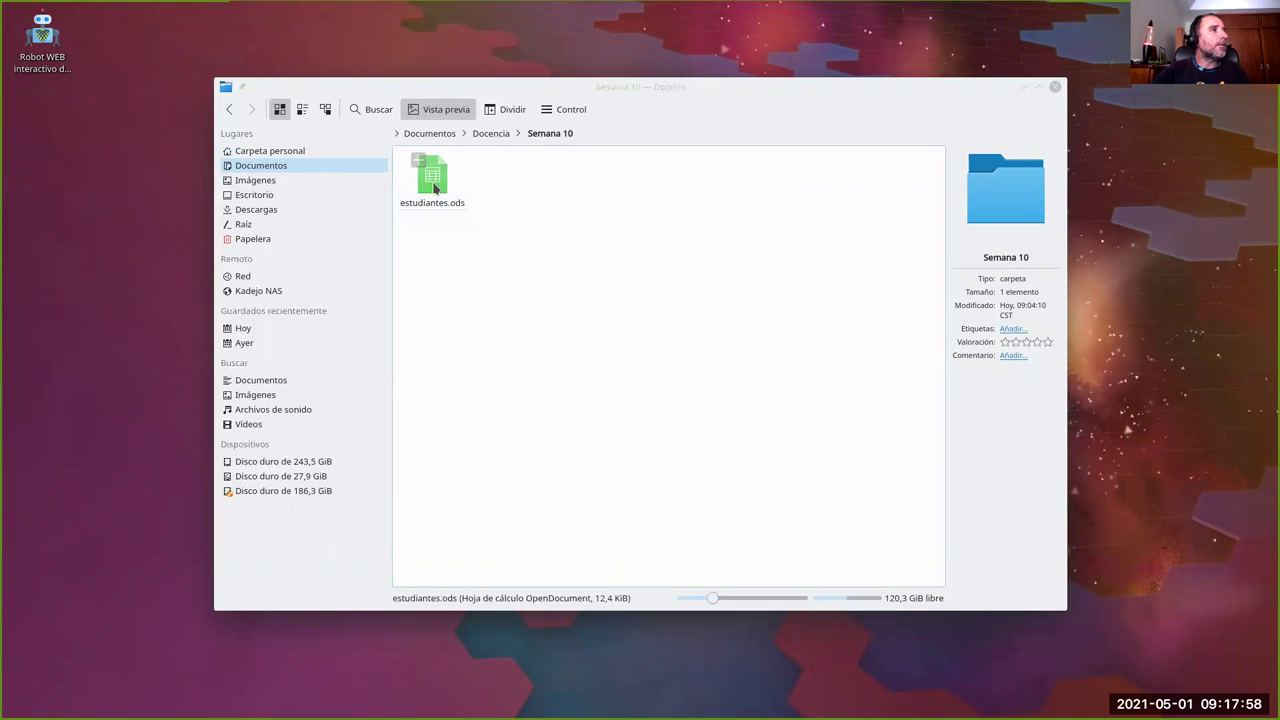
Step: Open estudiantes.ods from the Semana 10 folder in LibreOffice Calc
double_click(435, 189)
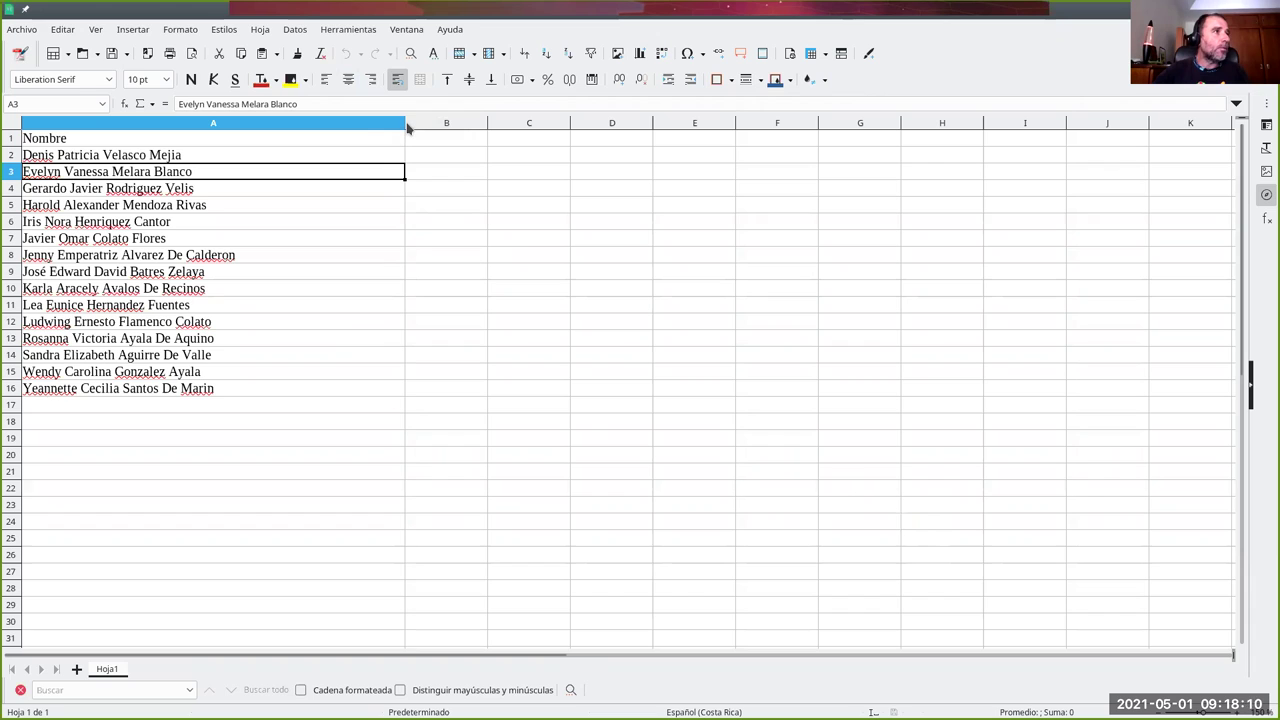
Step: Resize column A, add headers Salario in B1 and Salario ajustado in C1, and autofit column C
drag(407, 127, 104, 127)
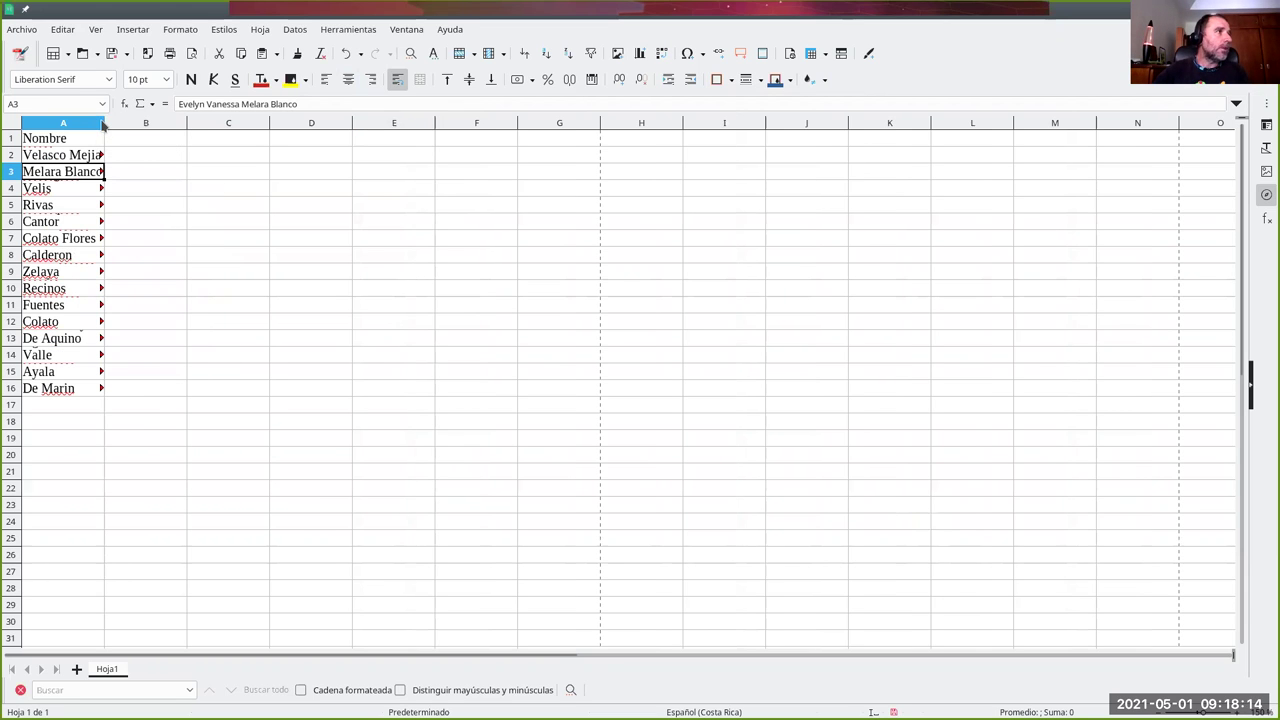
drag(103, 124, 291, 156)
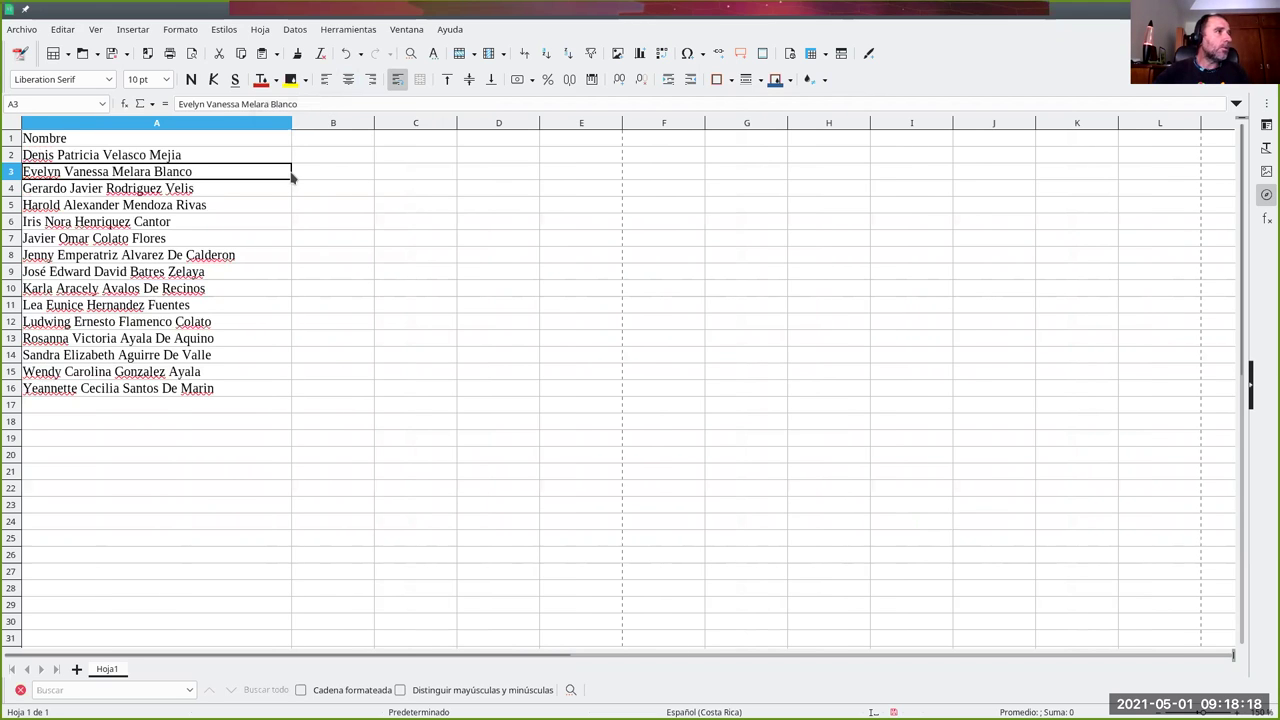
click(234, 376)
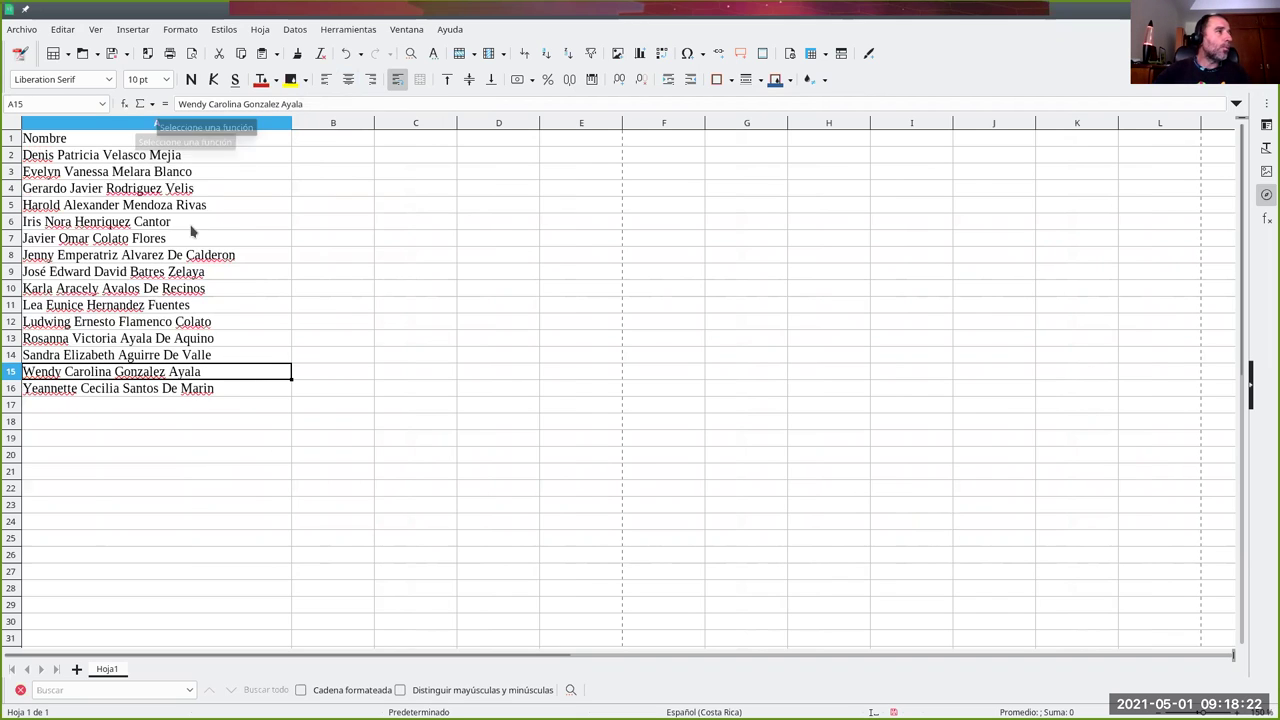
click(350, 141)
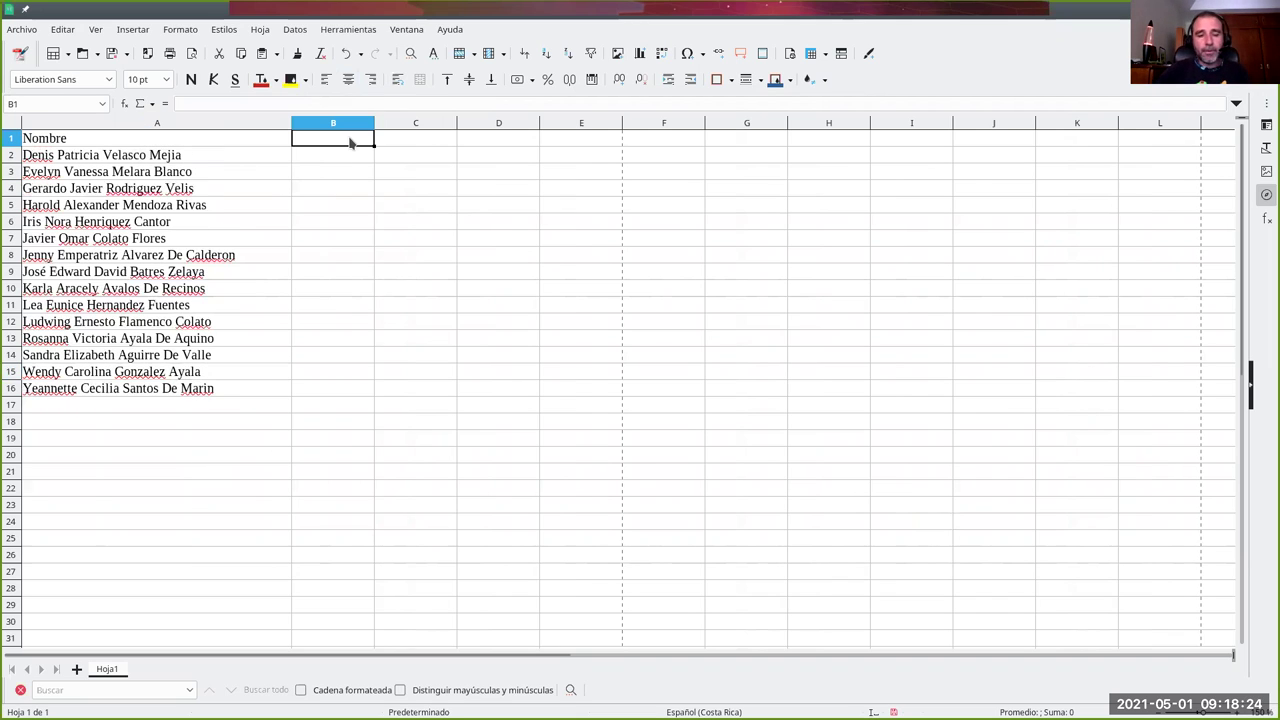
text(Salario)
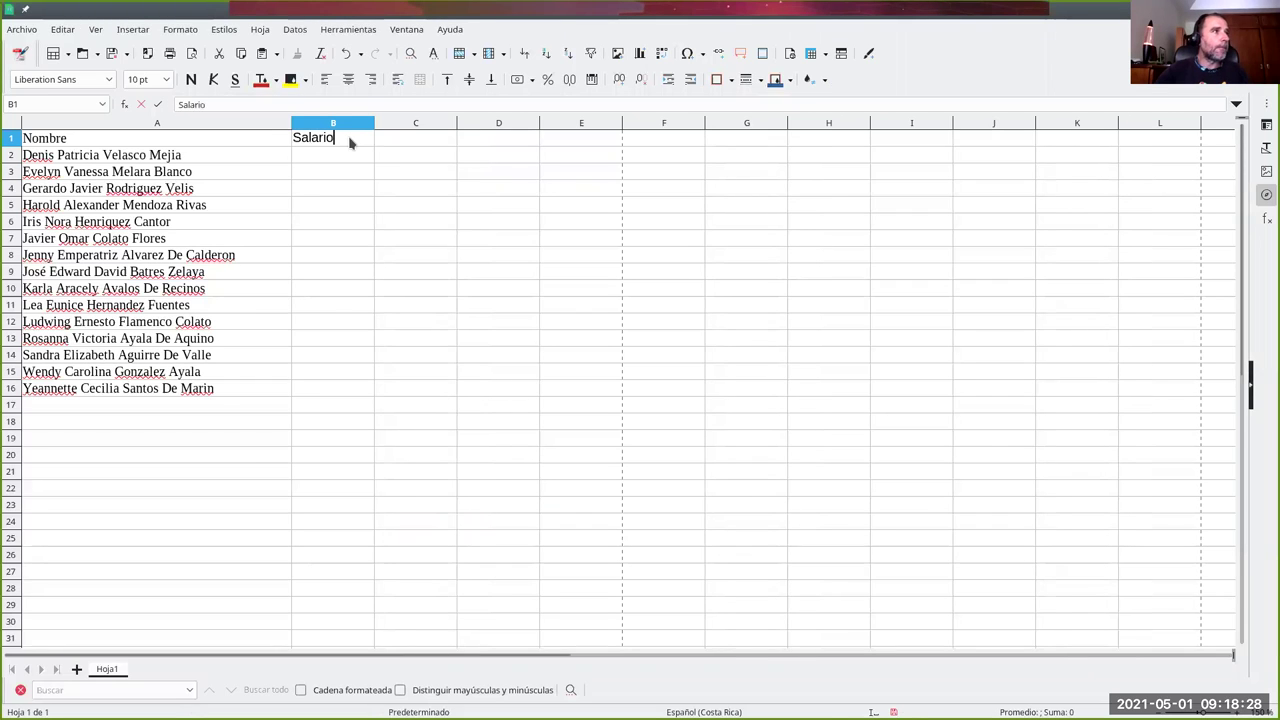
key(Tab)
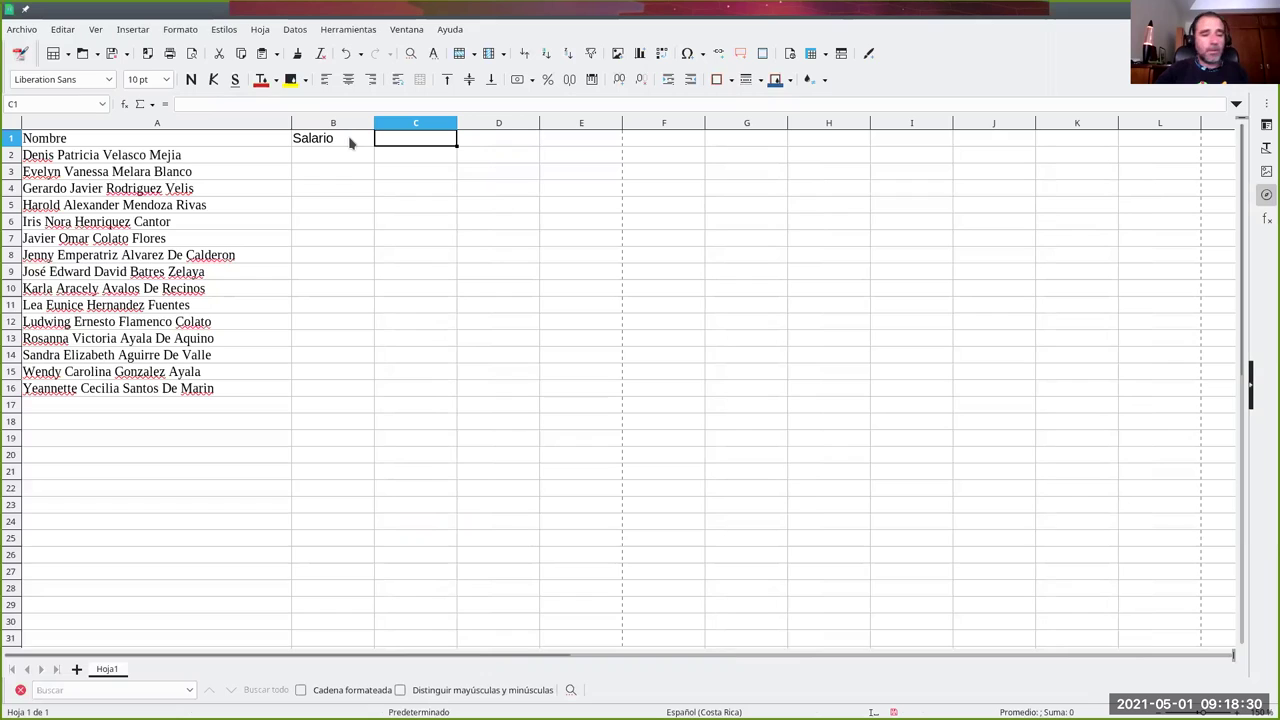
text(Salario ajustado)
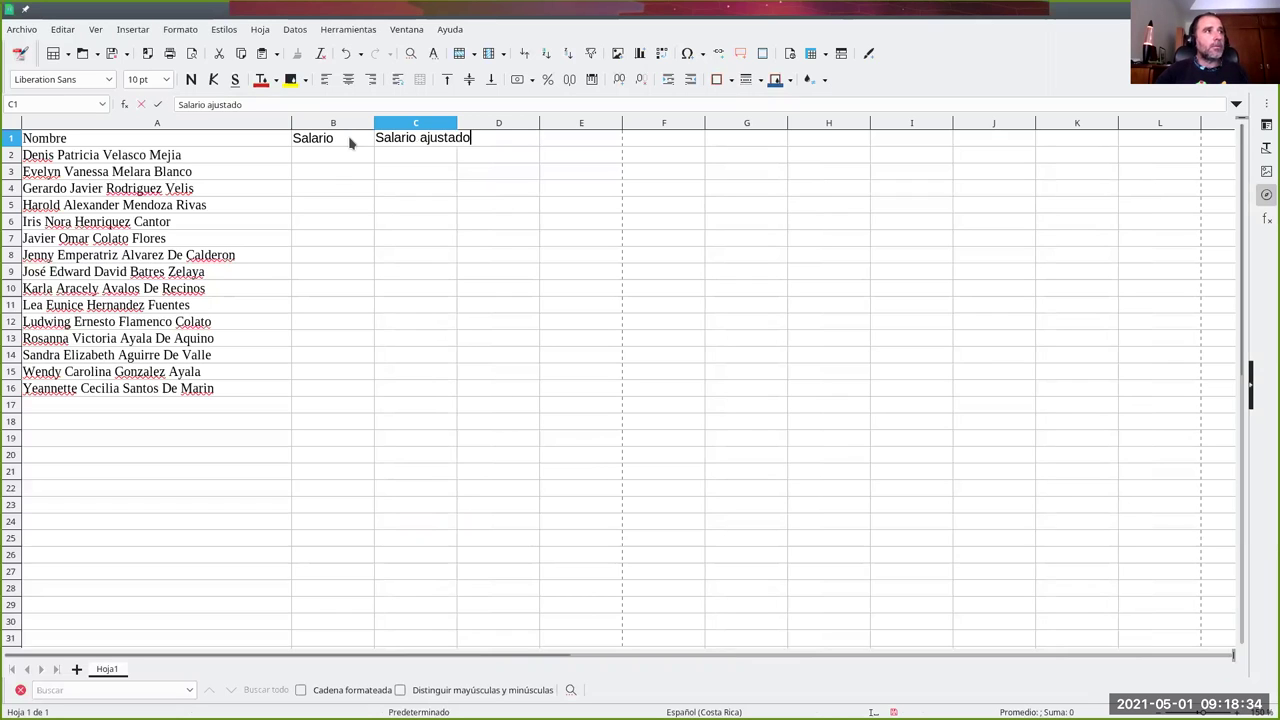
key(Return)
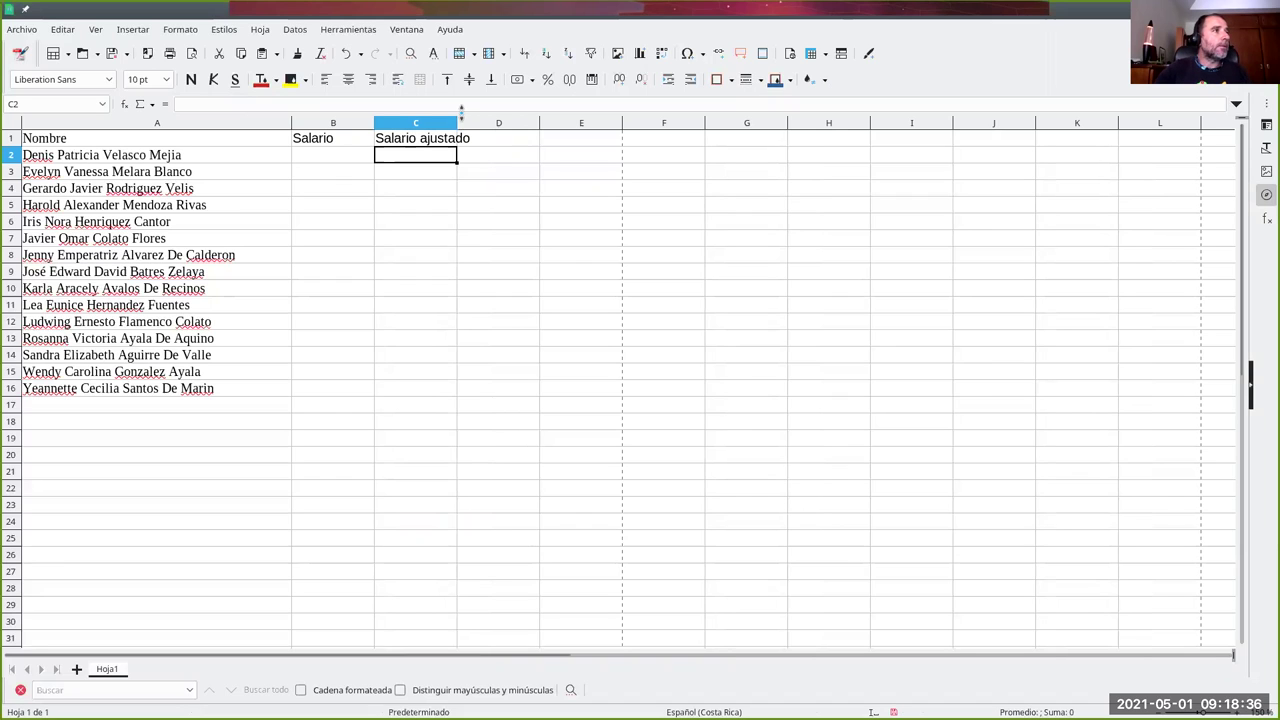
double_click(457, 122)
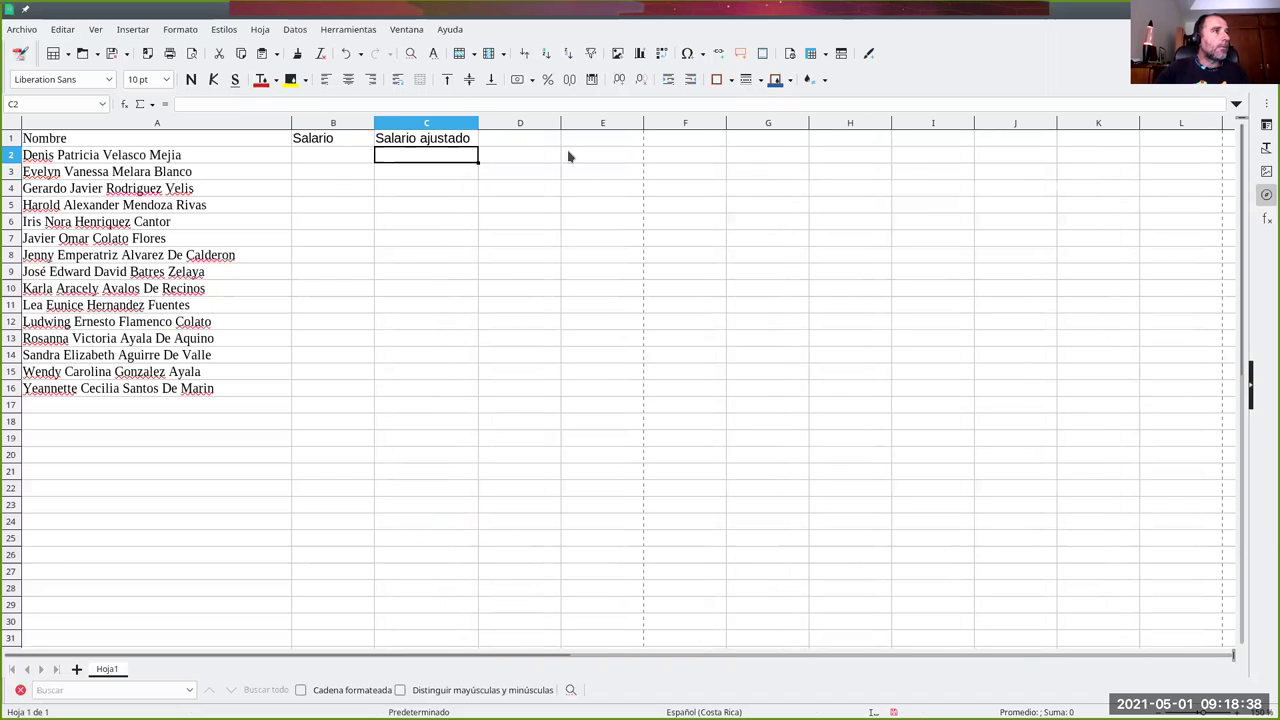
Step: Enter the labels Salario base, Ajuste inferior and Ajuste superior in E1:E3
click(624, 142)
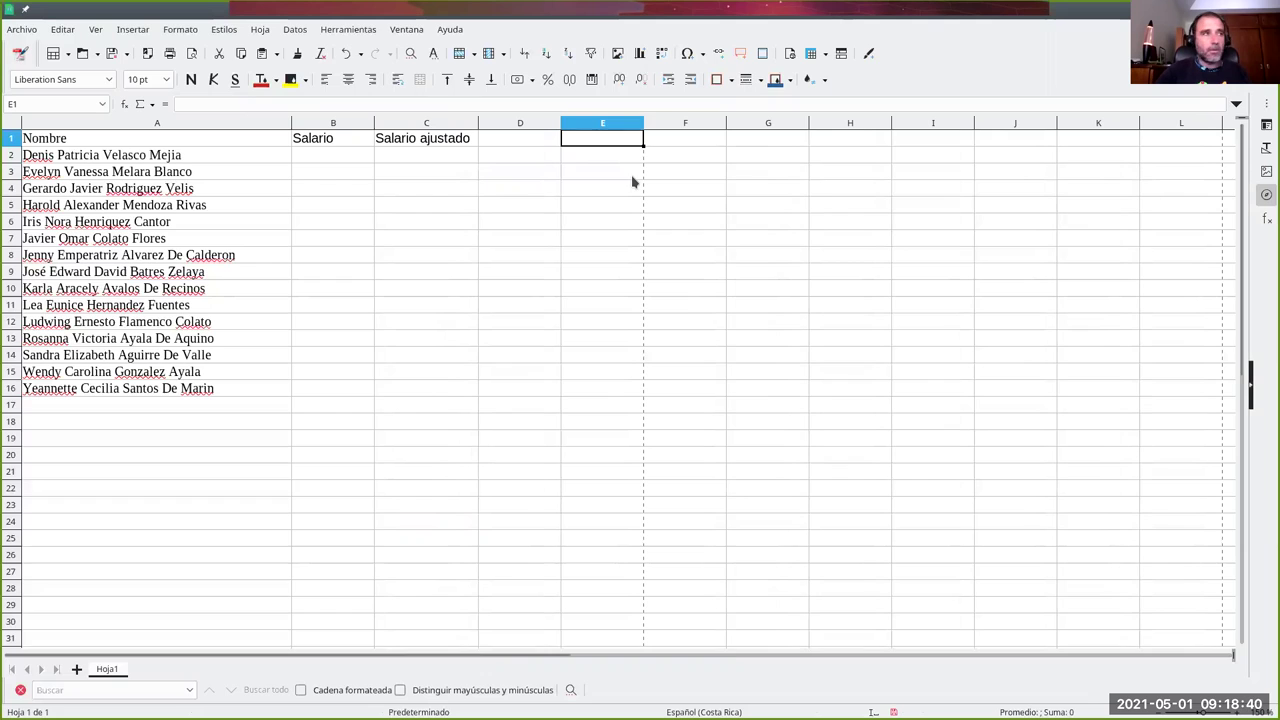
text(Salario base)
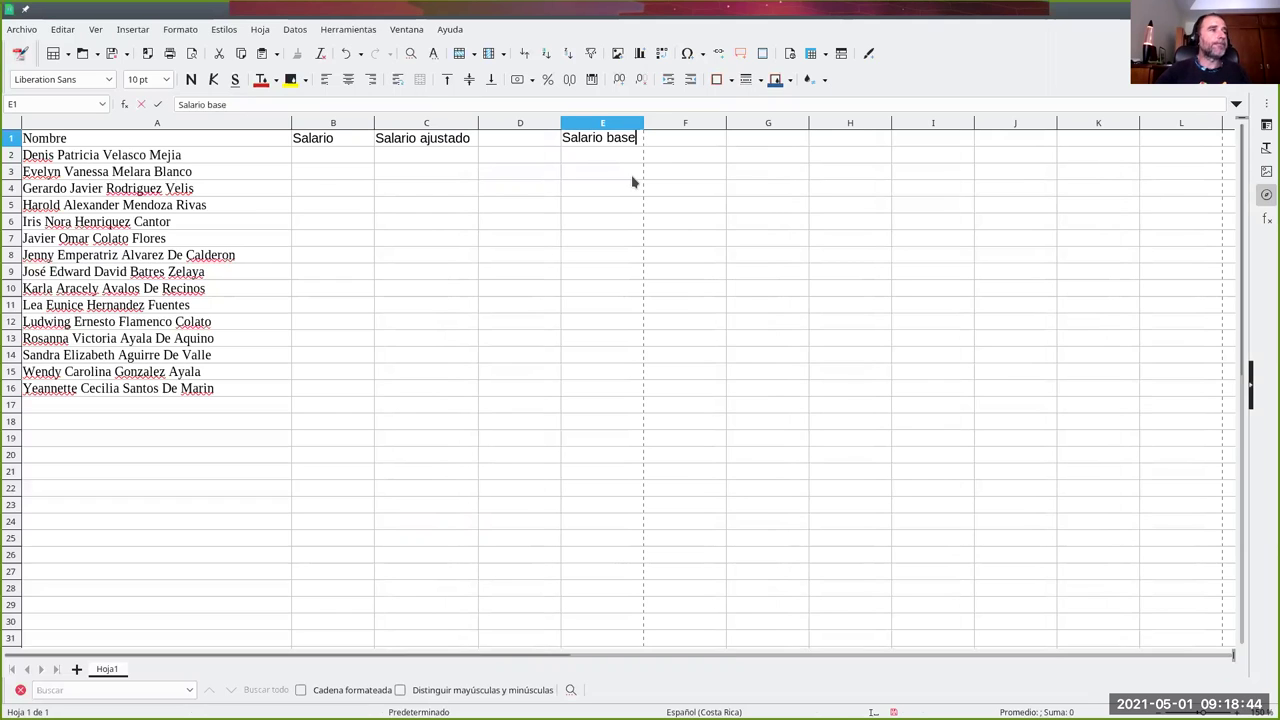
key(Tab)
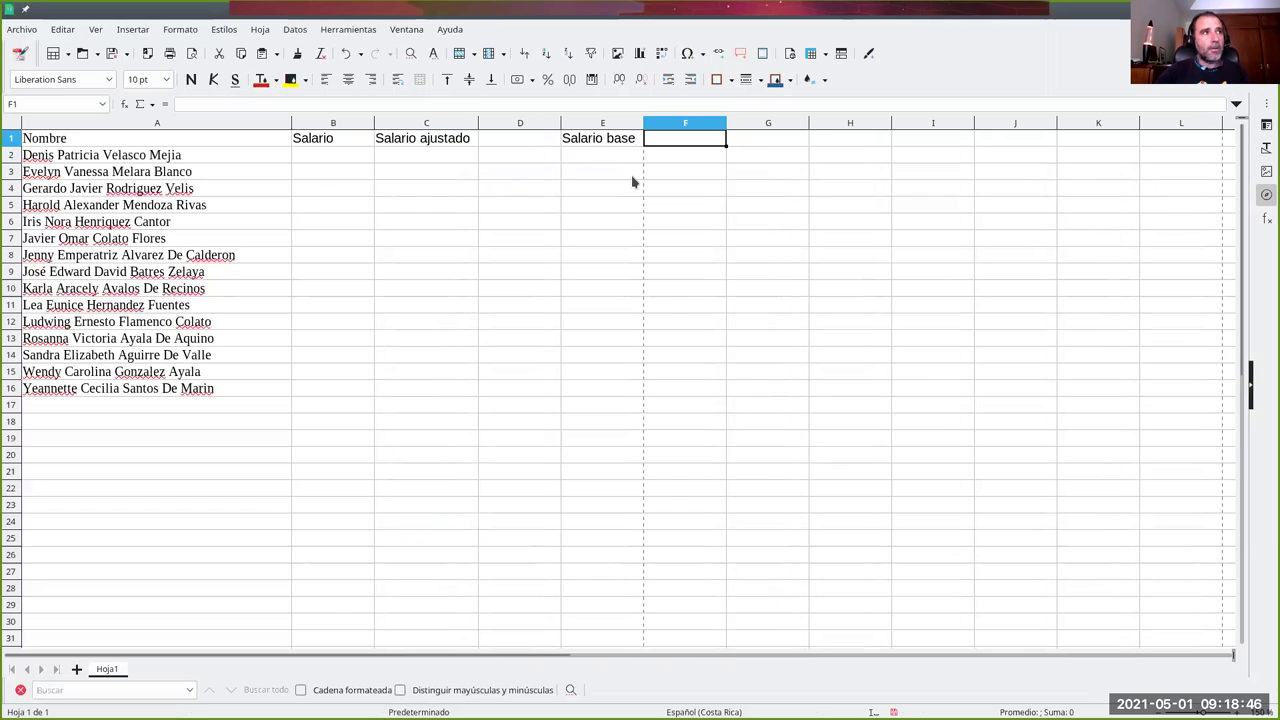
key(Return)
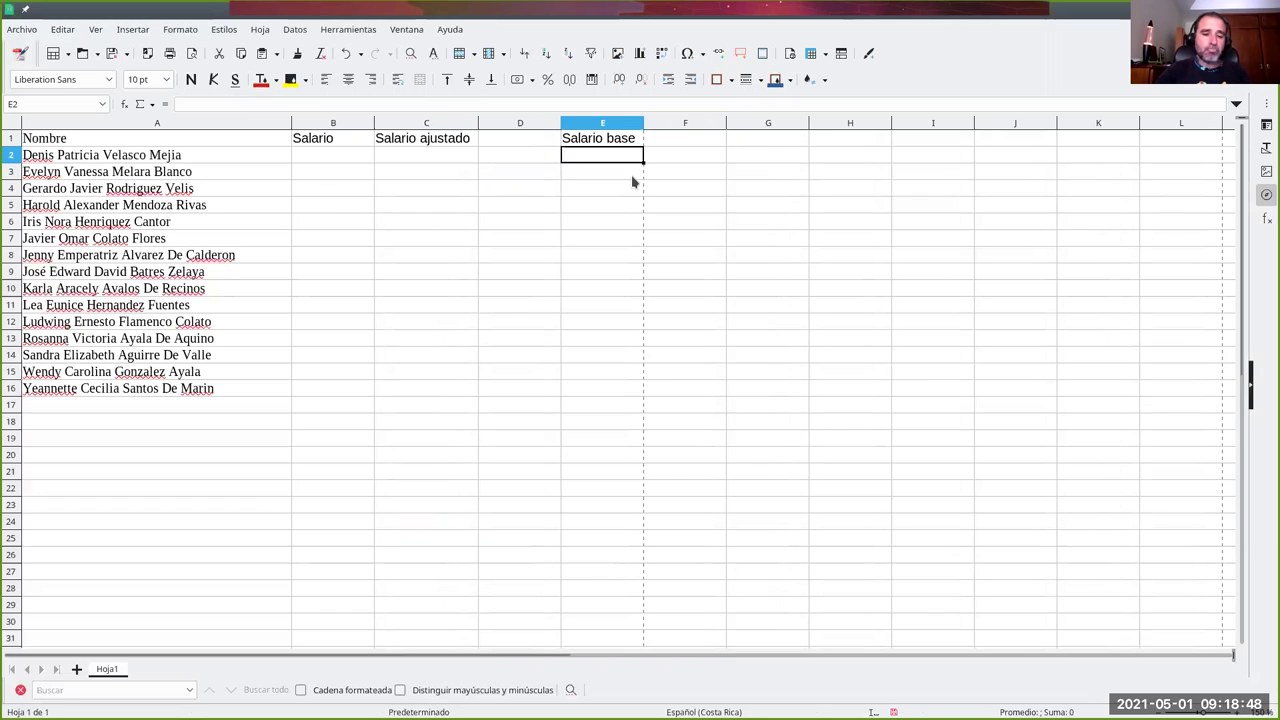
text(L)
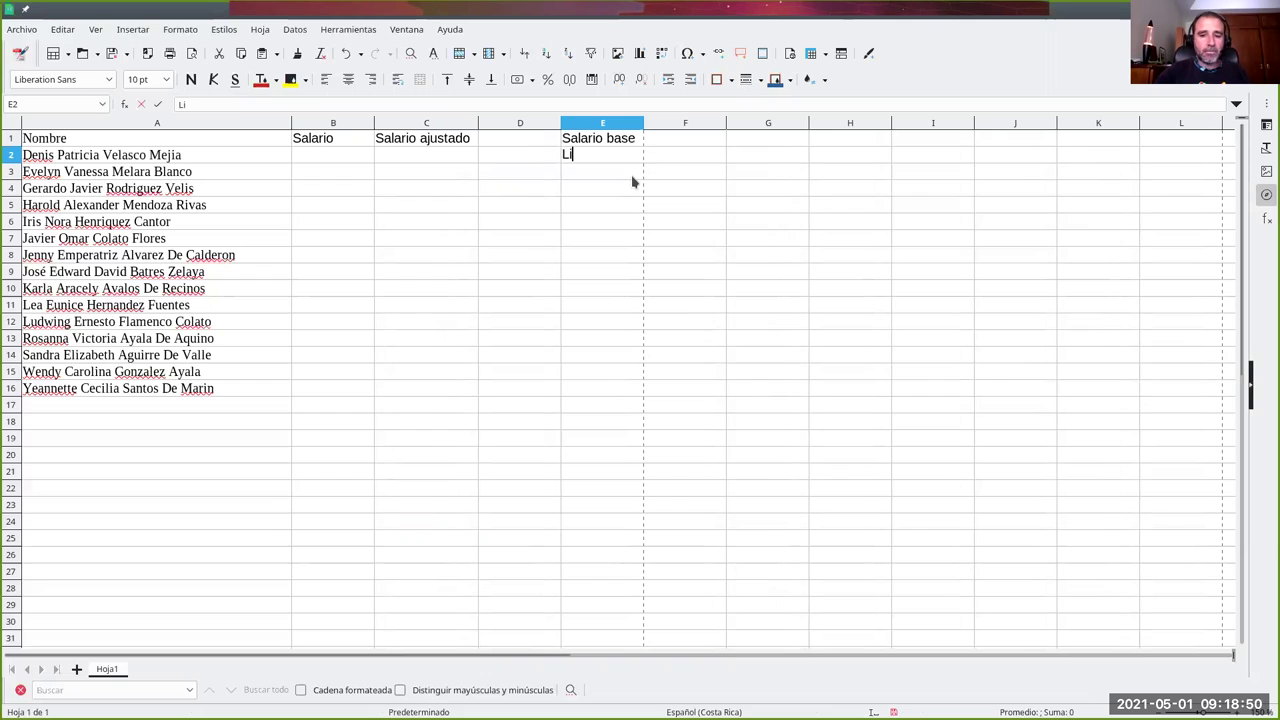
key(BackSpace)
text(Ajd)
key(BackSpace)
text(uste inferior)
key(Return)
text(Ajuste superior)
key(Return)
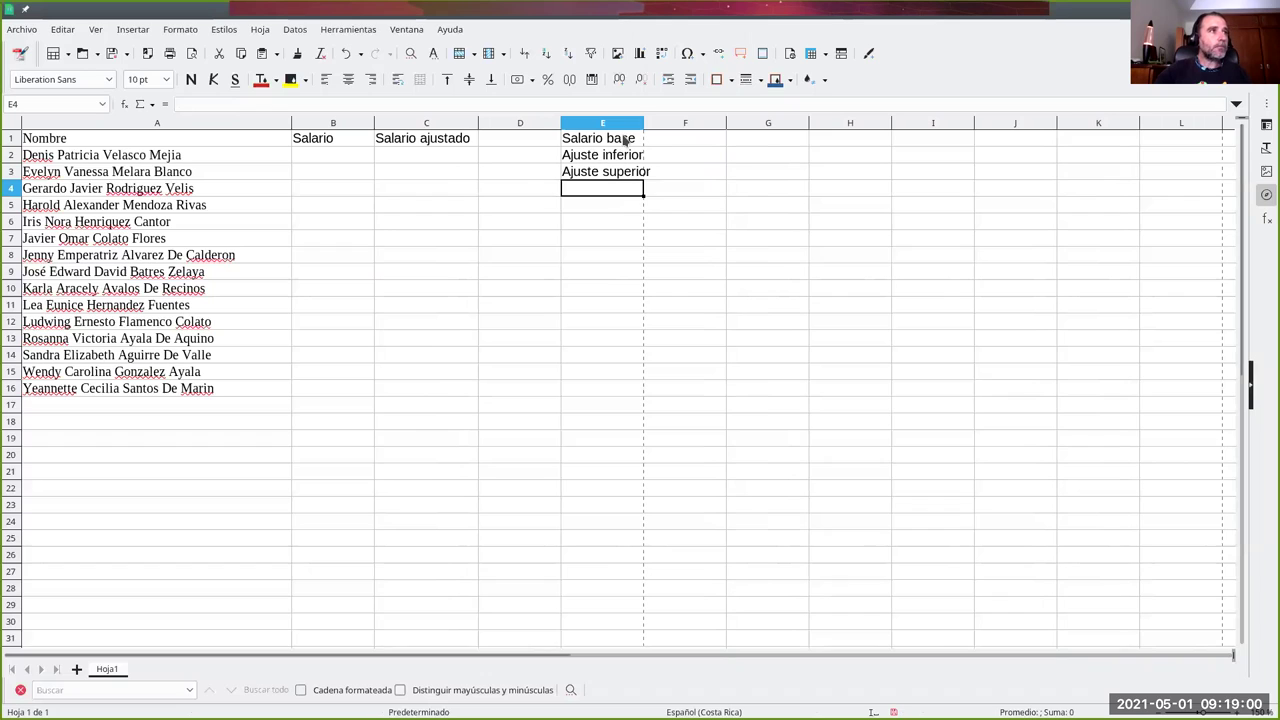
Step: Widen column E, enter 2000, 500 and 1000 in F1:F3, and start a formula in B2
drag(640, 127, 656, 127)
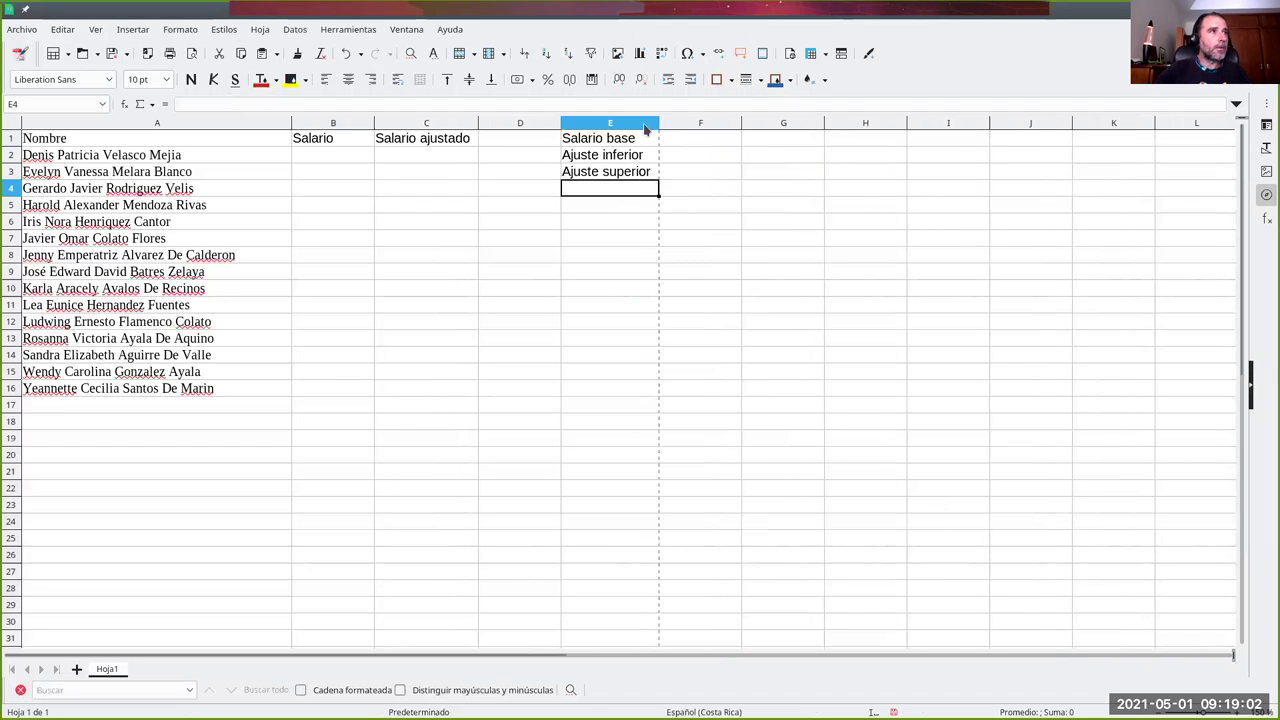
click(705, 143)
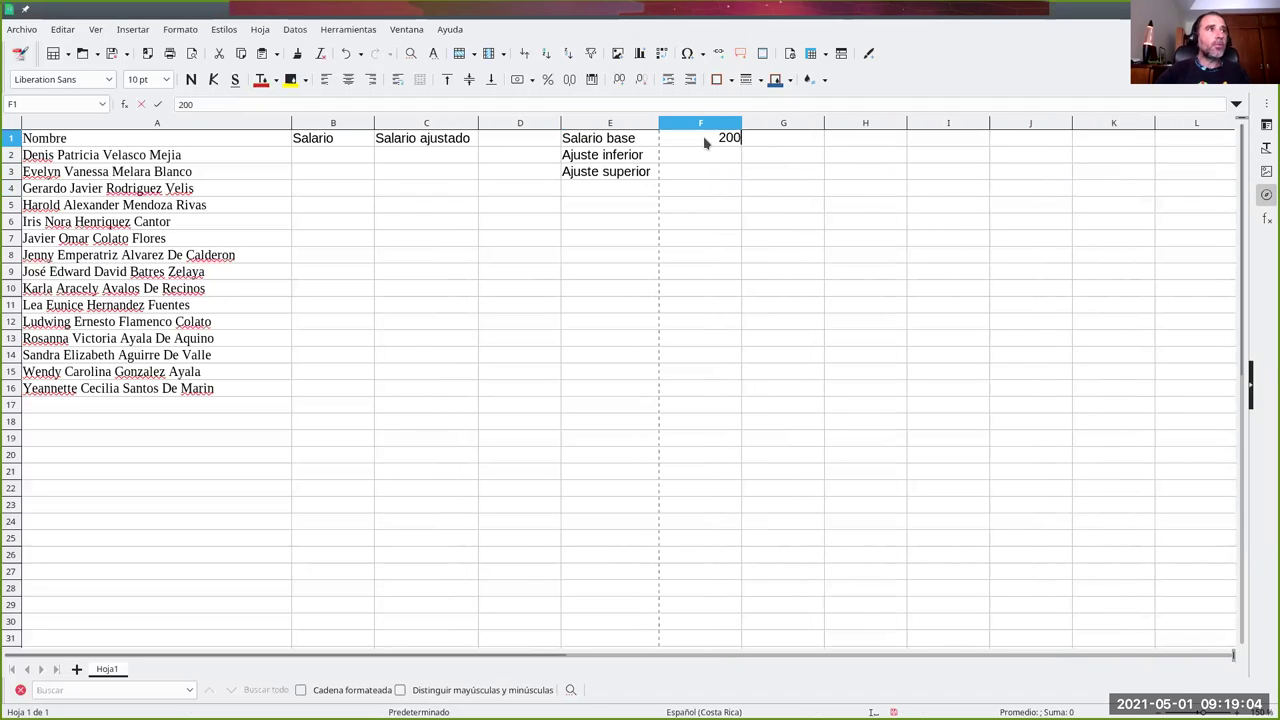
text(0)
key(Return)
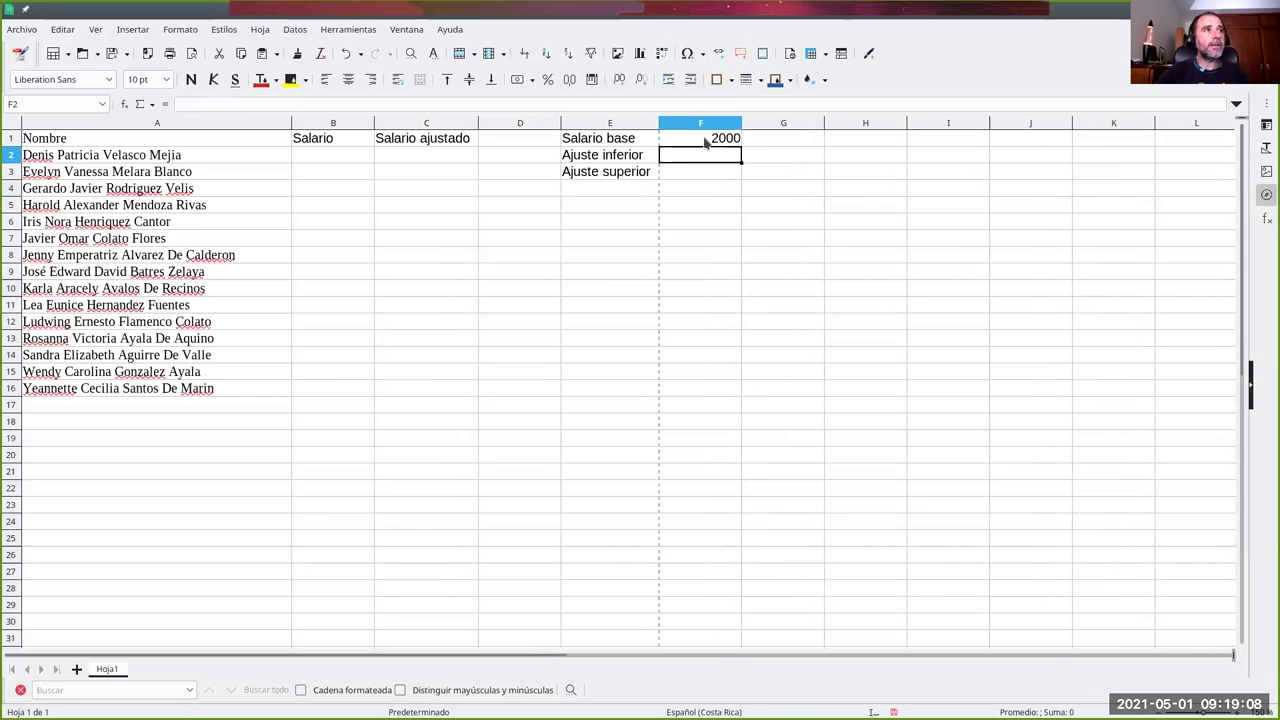
text(500)
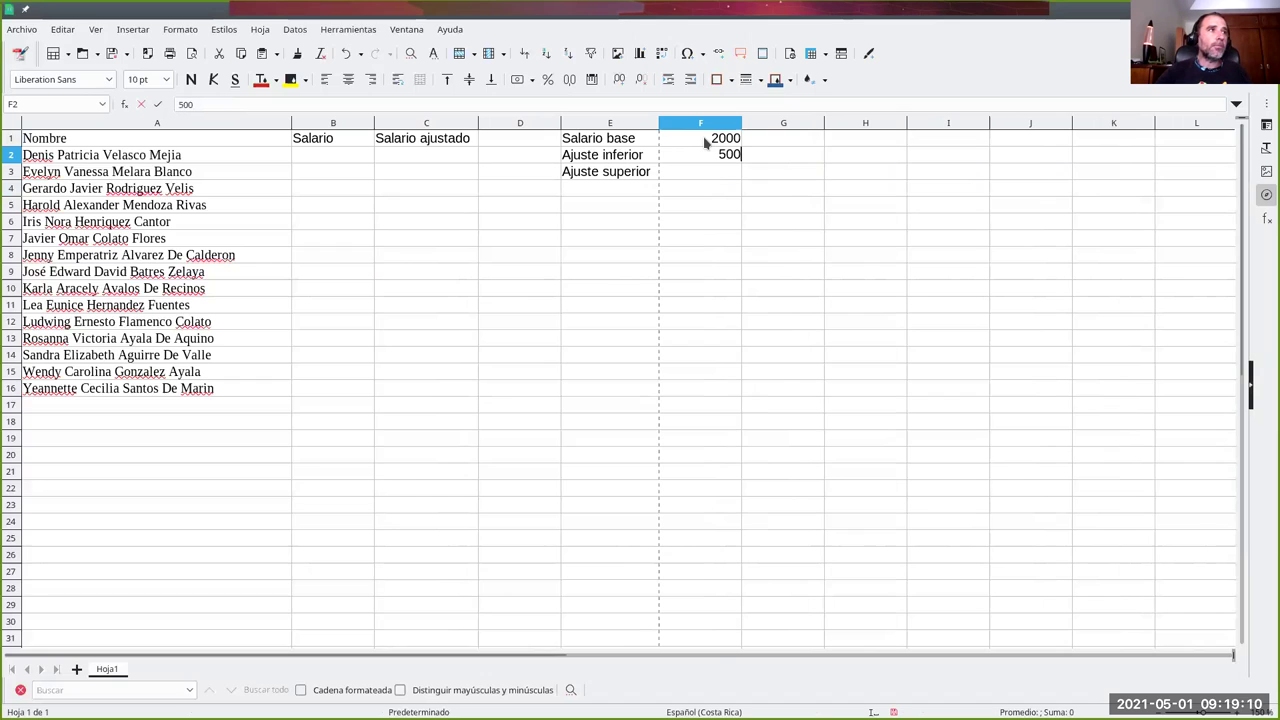
key(Return)
text(1000)
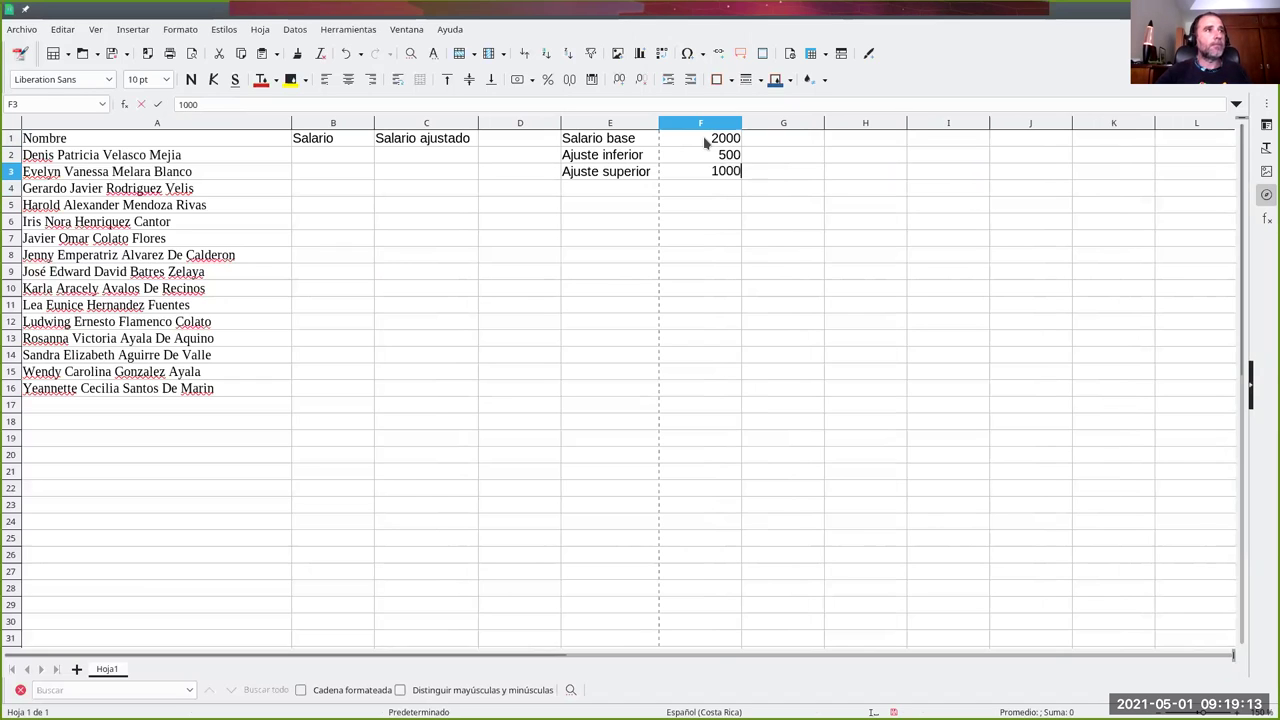
key(Return)
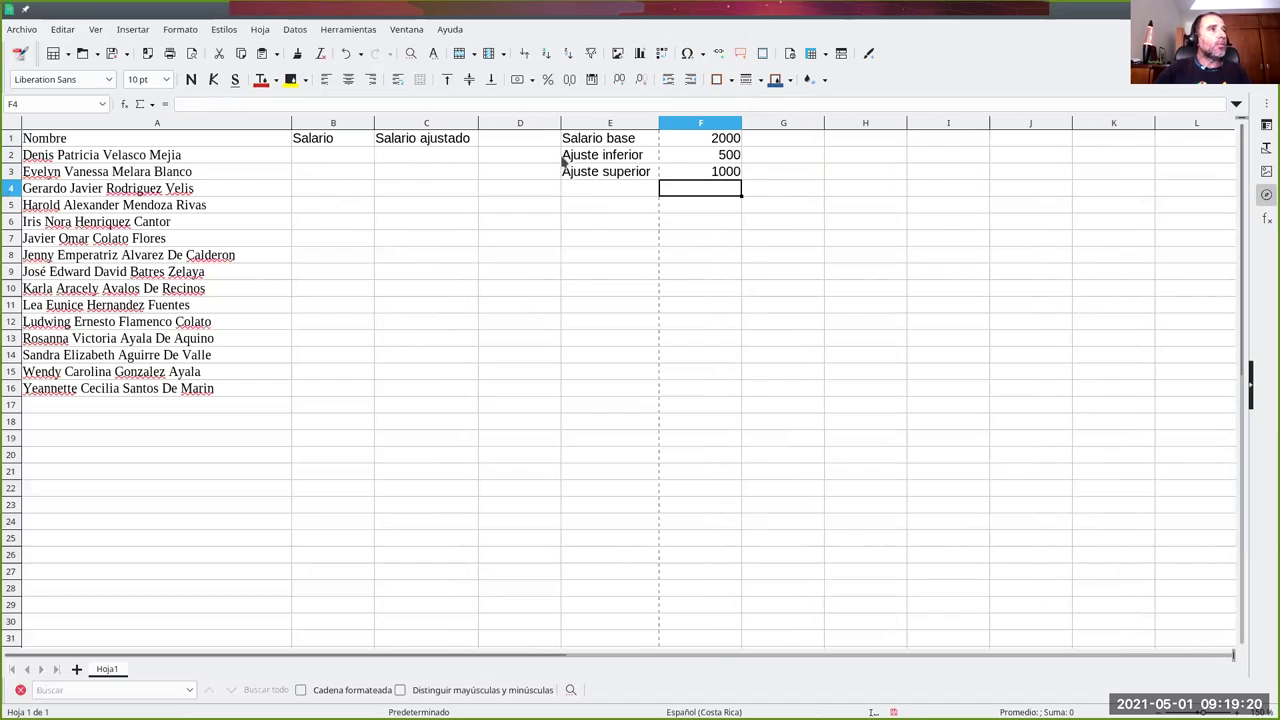
click(354, 162)
text(=)
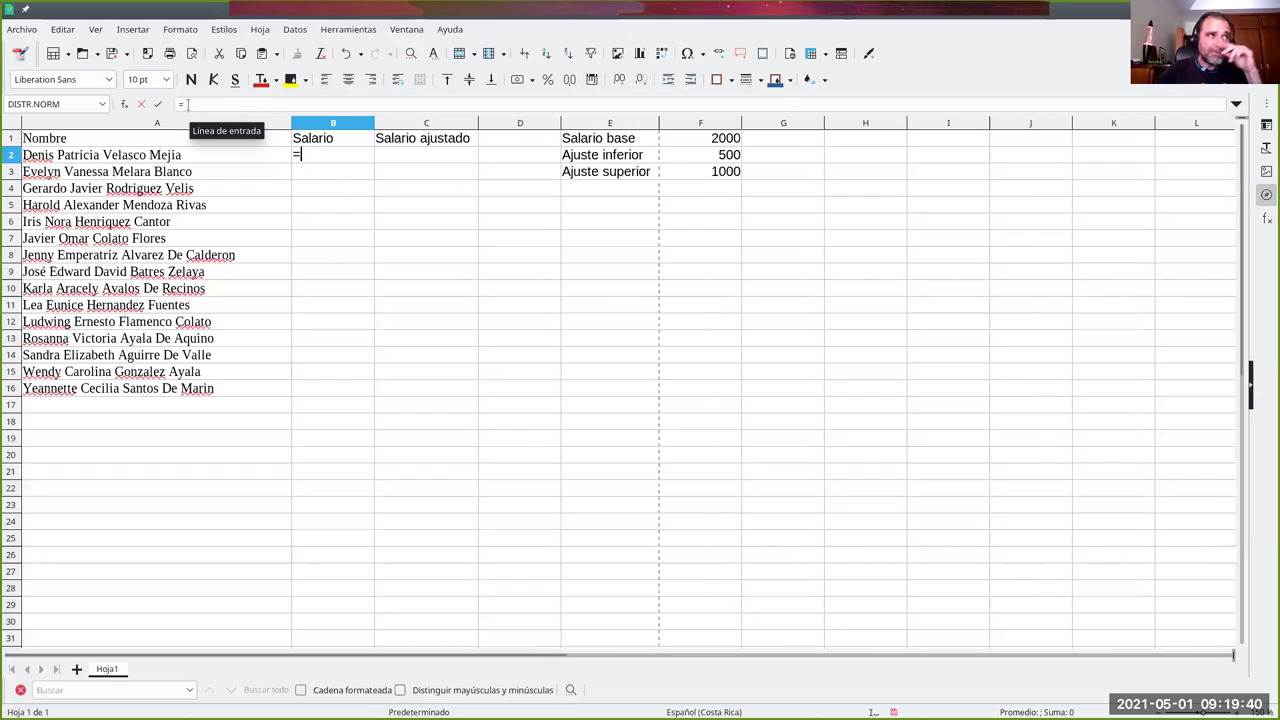
Step: Complete B2 as =F1, showing 2000, and fill it down column B to row 16
click(706, 143)
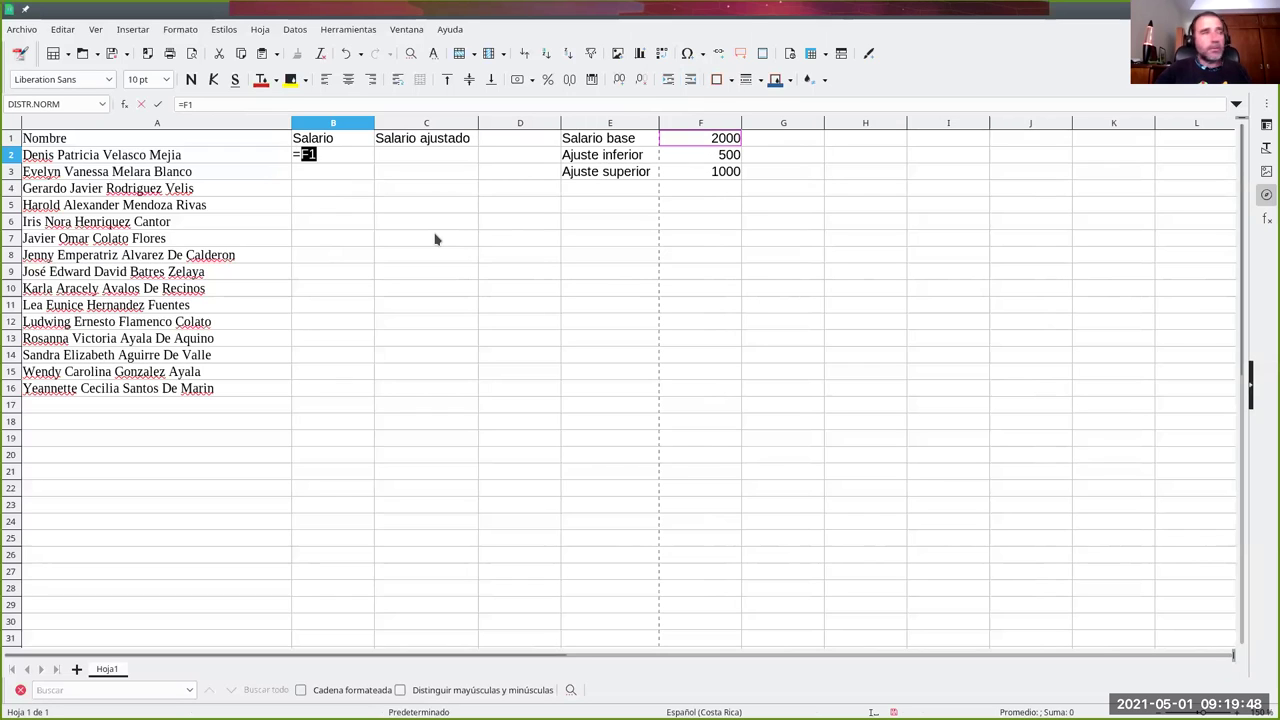
key(Return)
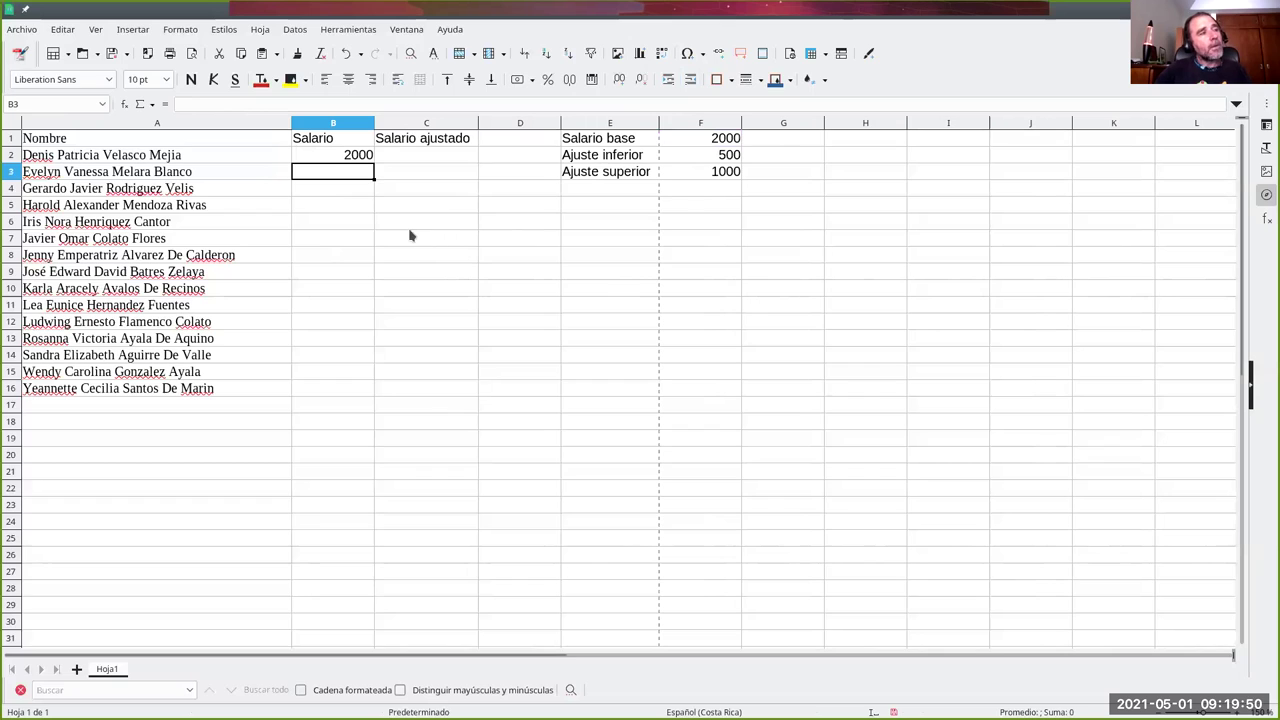
click(354, 160)
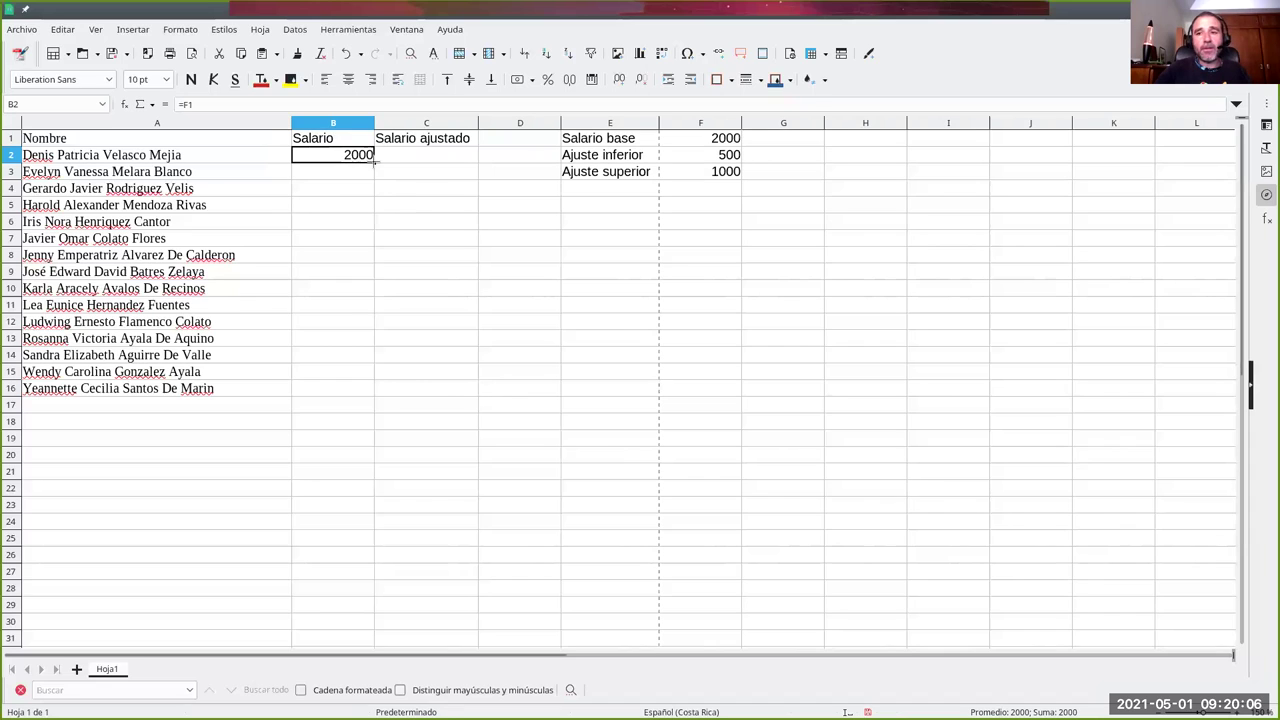
drag(375, 162, 348, 396)
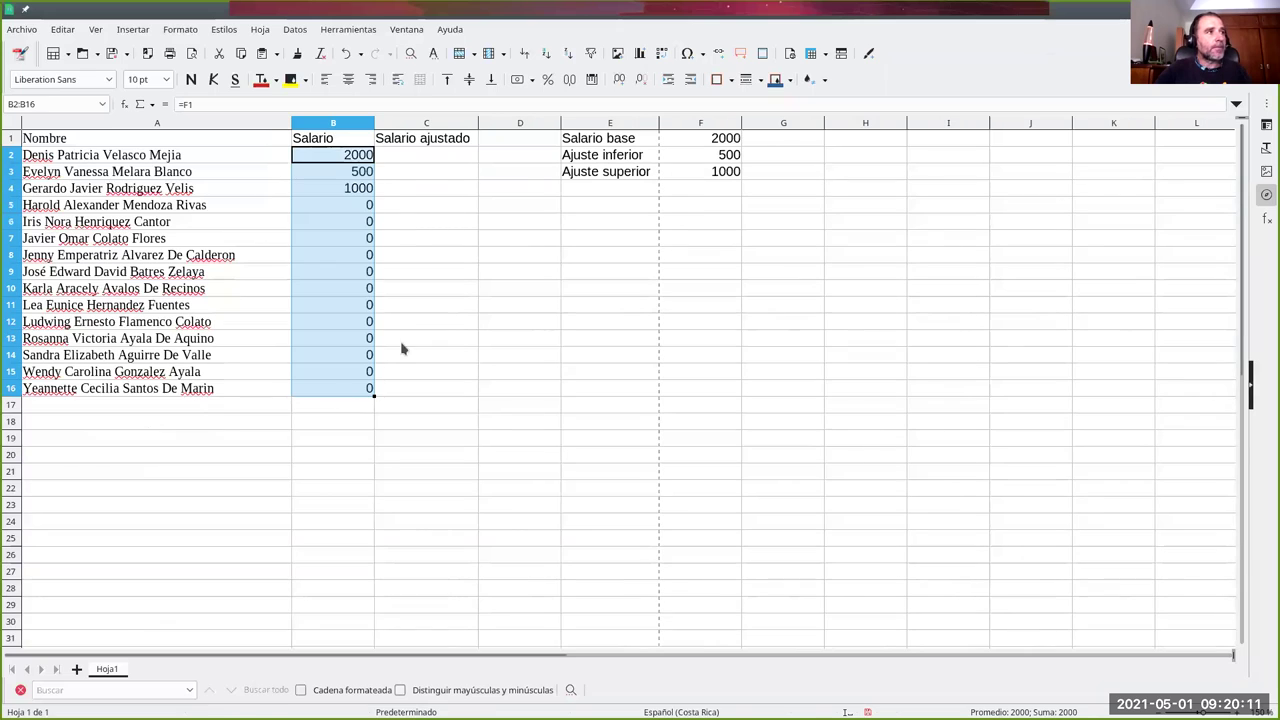
click(360, 158)
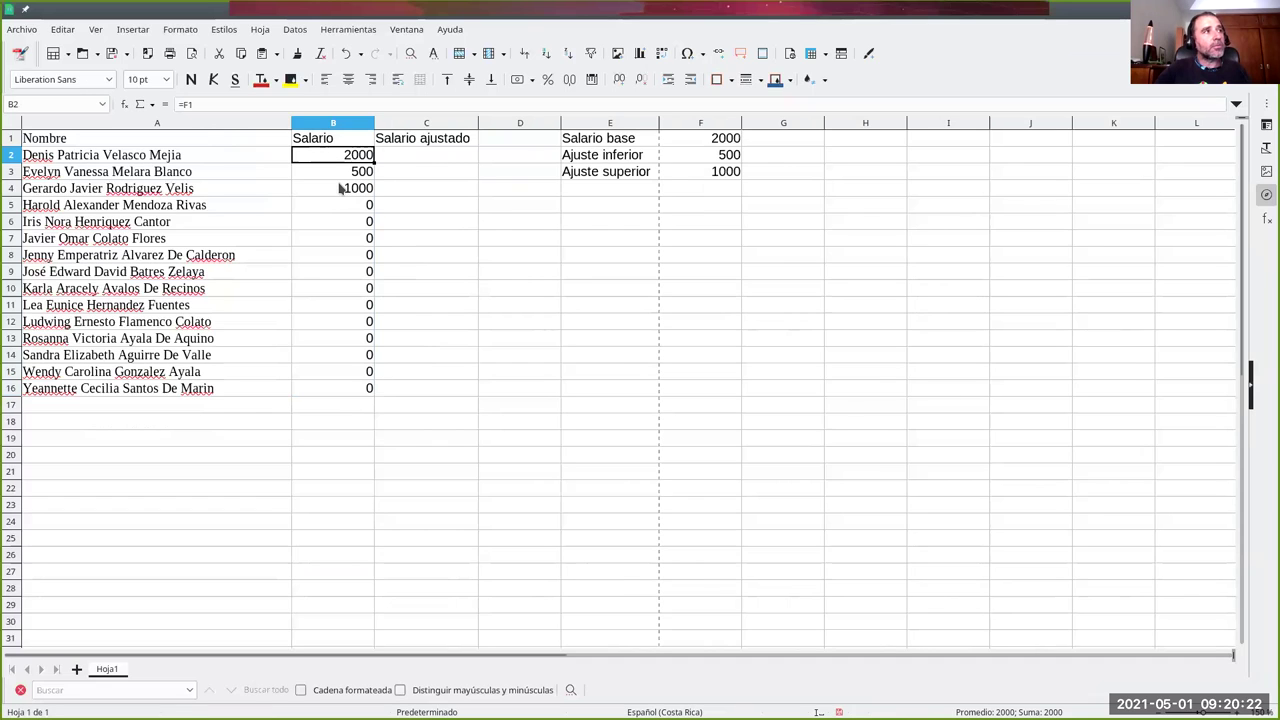
click(333, 171)
click(335, 193)
click(333, 206)
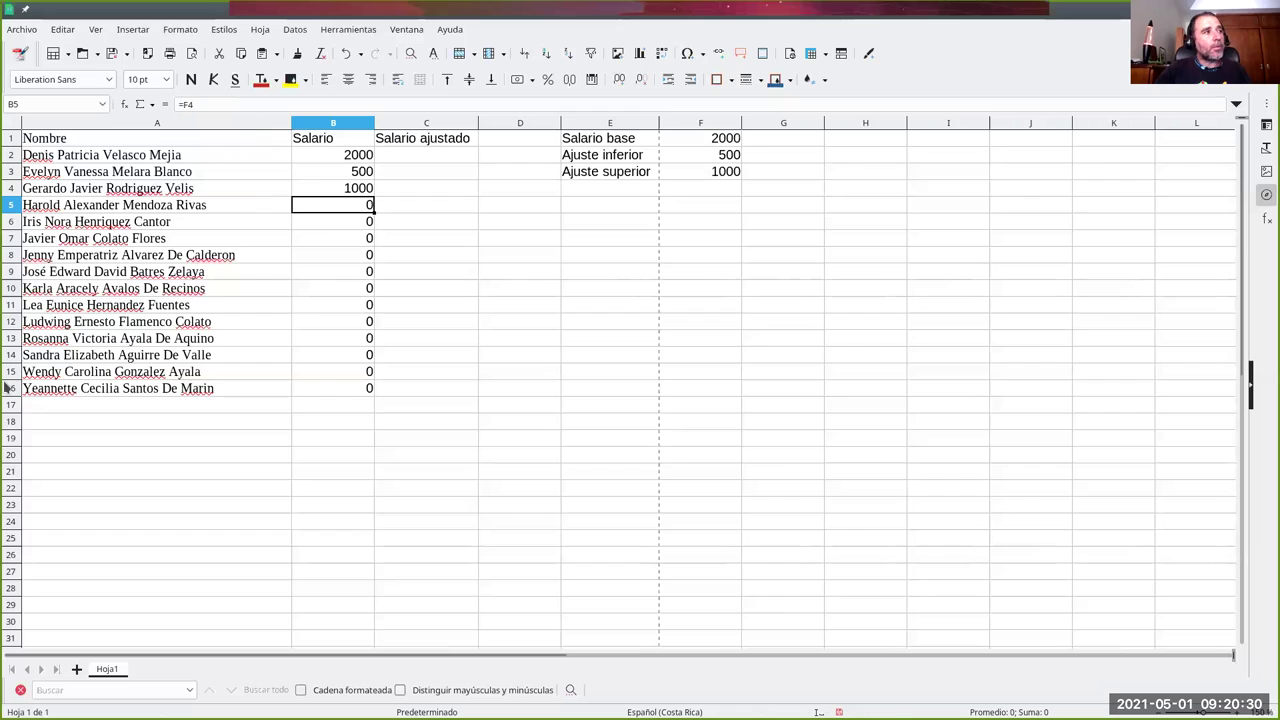
click(360, 157)
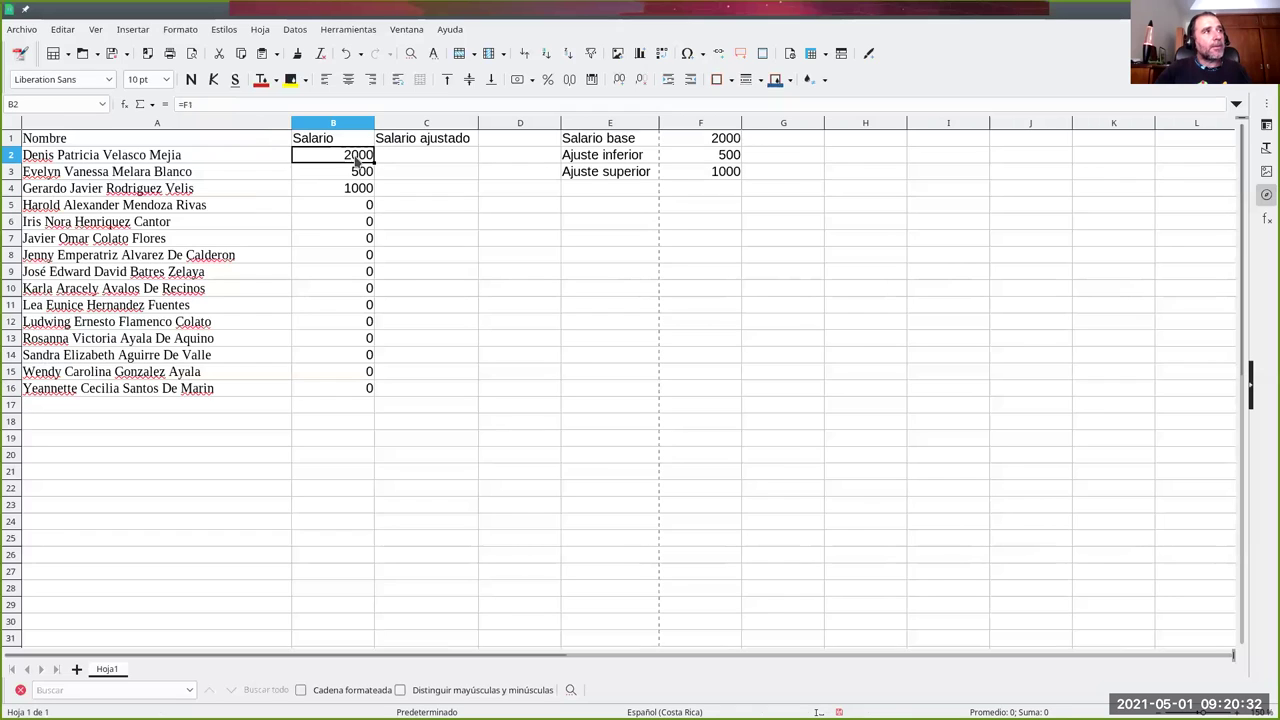
click(307, 173)
click(312, 190)
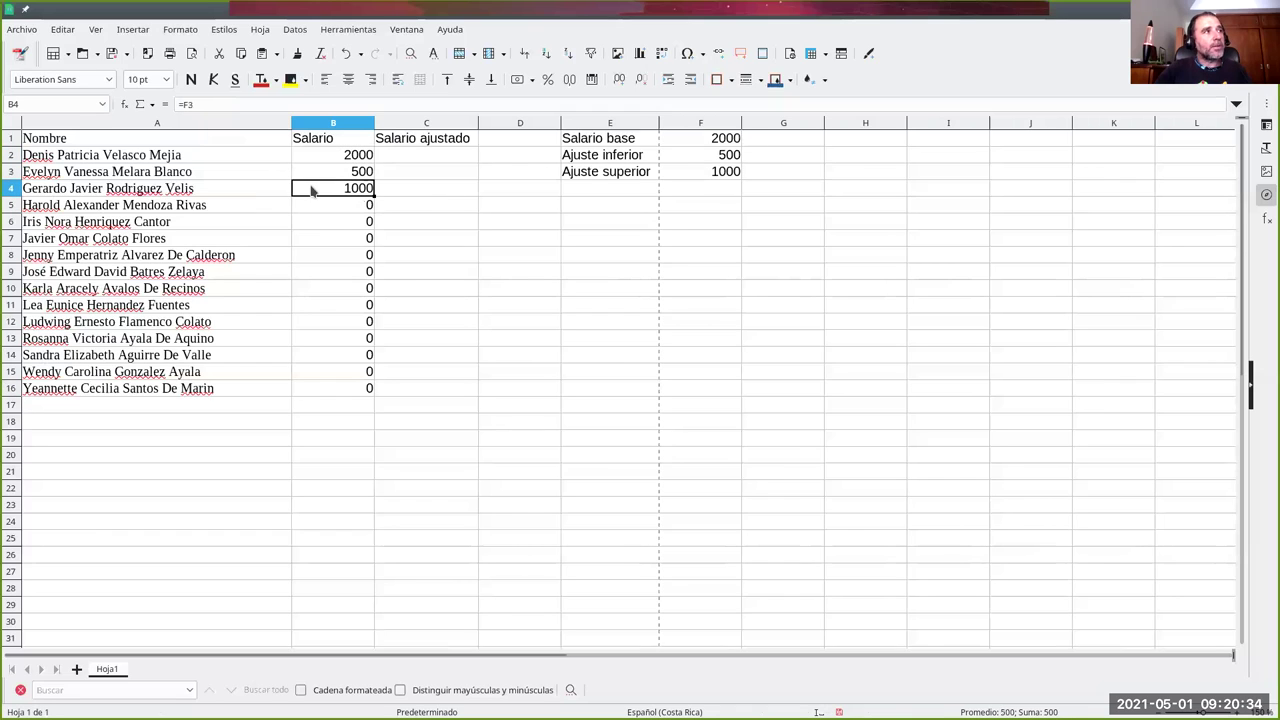
click(316, 205)
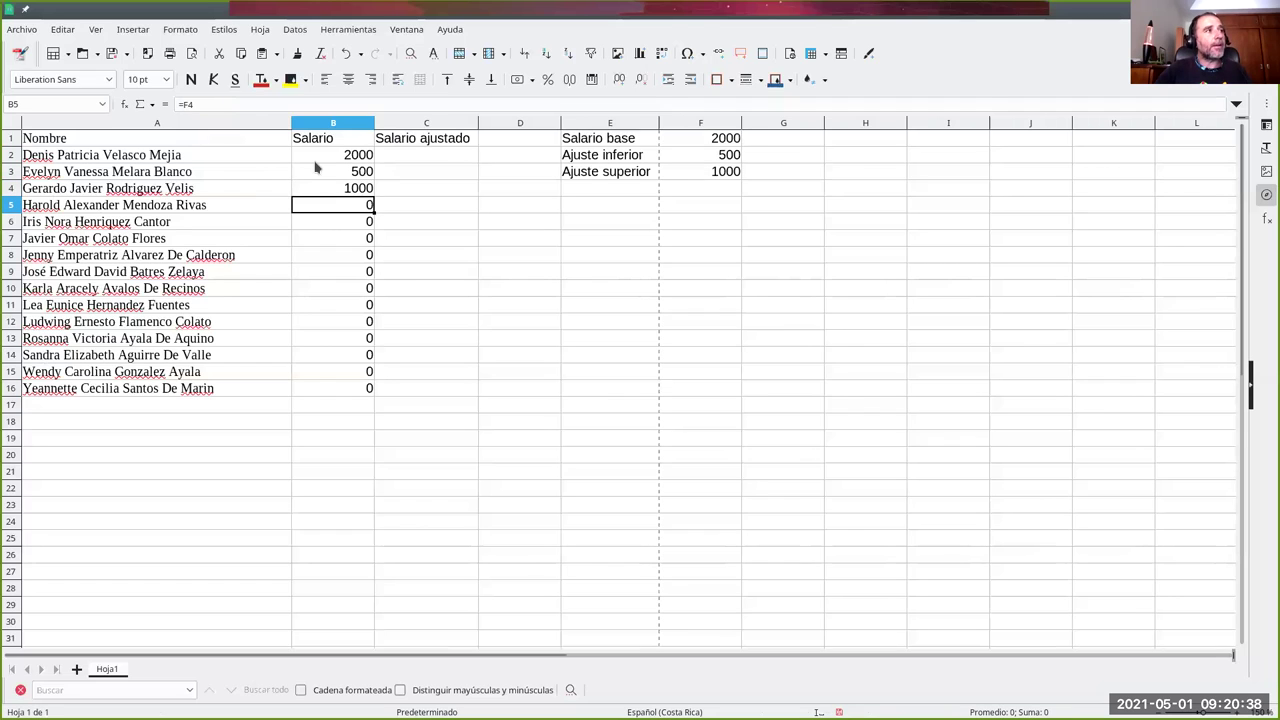
click(343, 162)
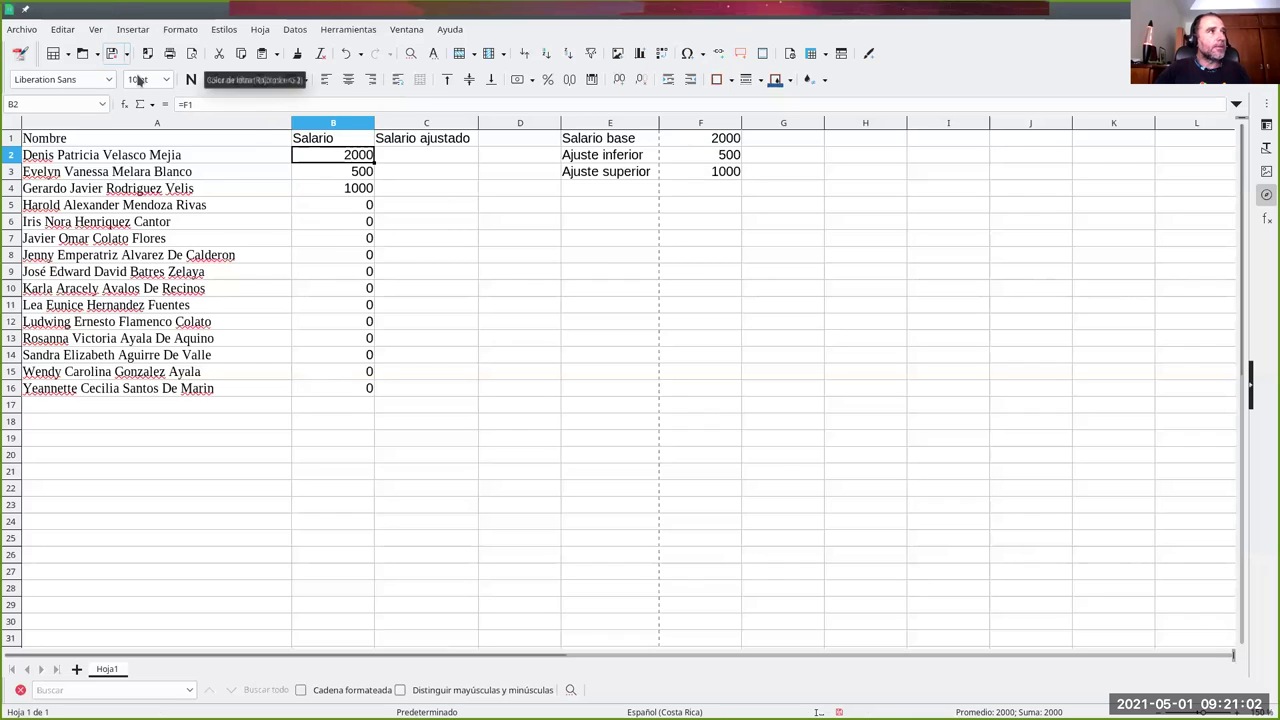
Step: Change B2's formula to the absolute reference =$F$1
click(183, 104)
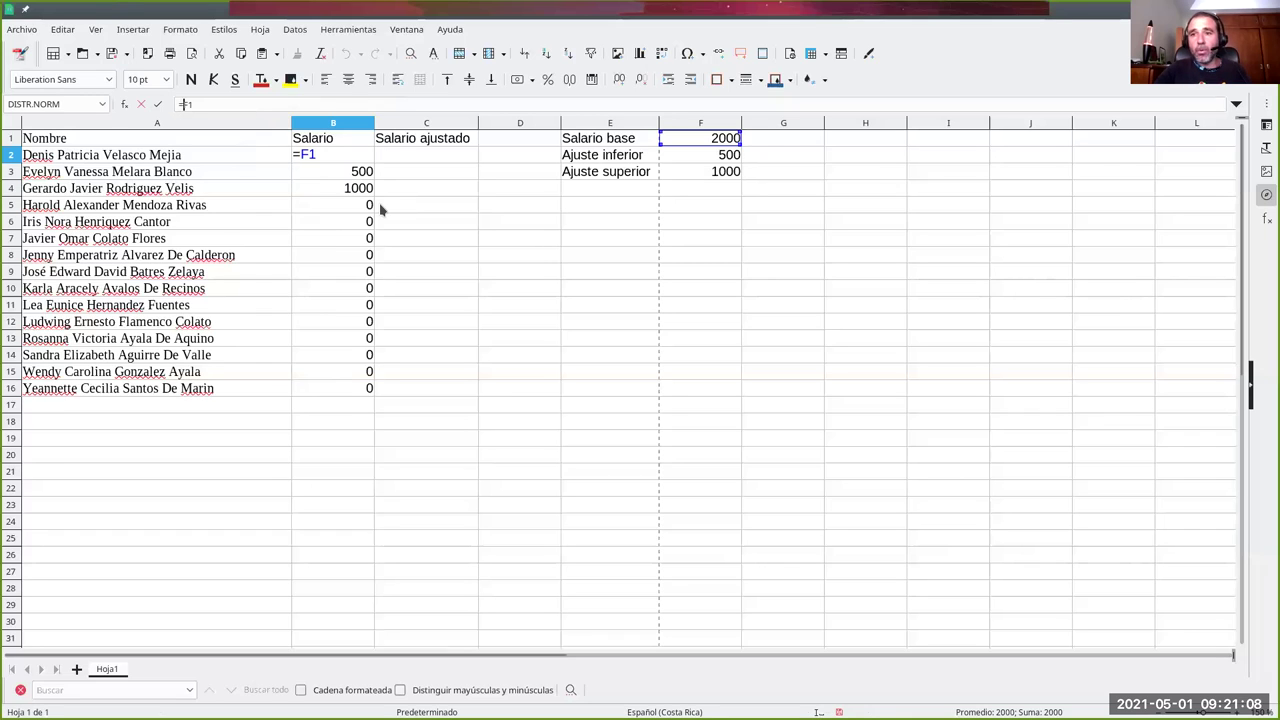
text($F)
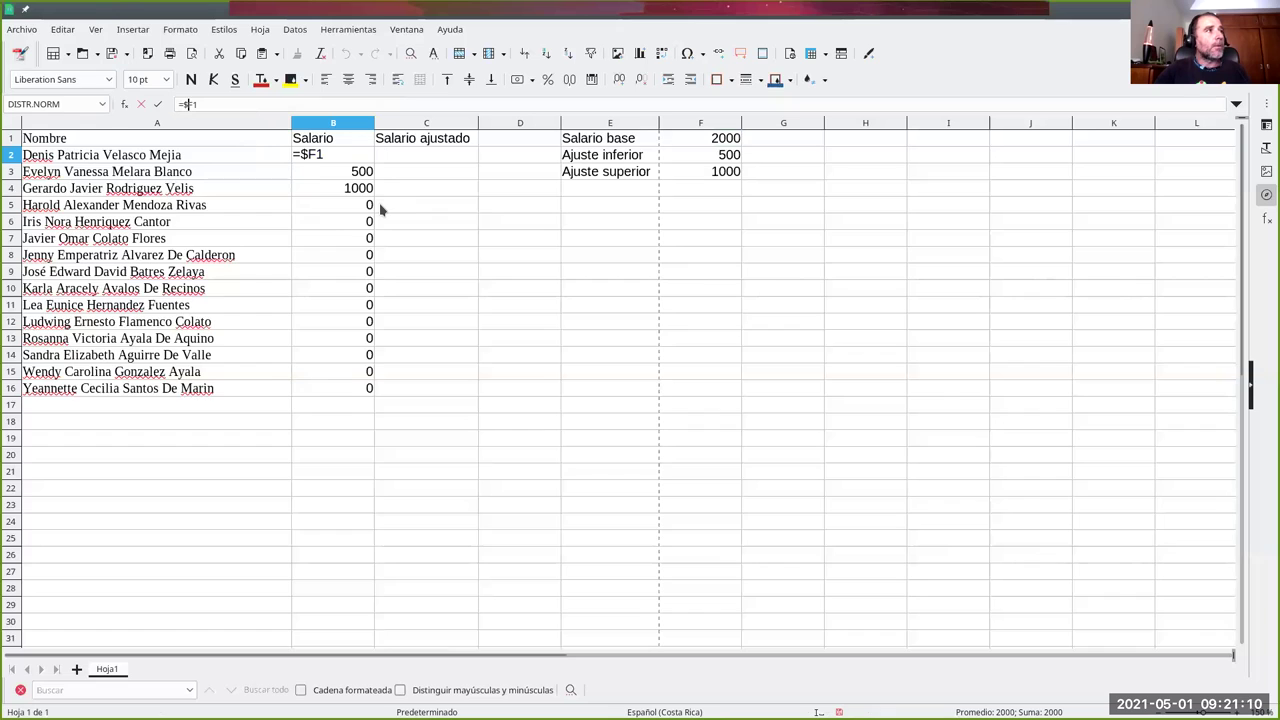
text($)
key(Return)
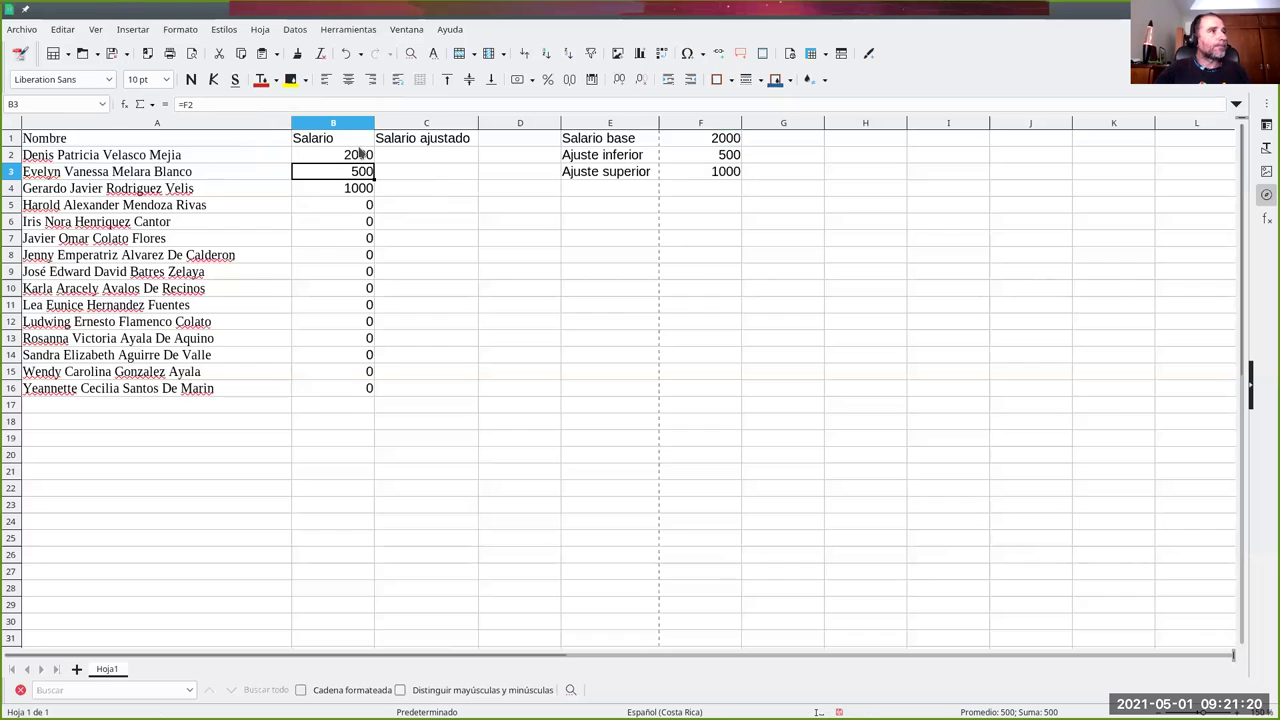
click(360, 157)
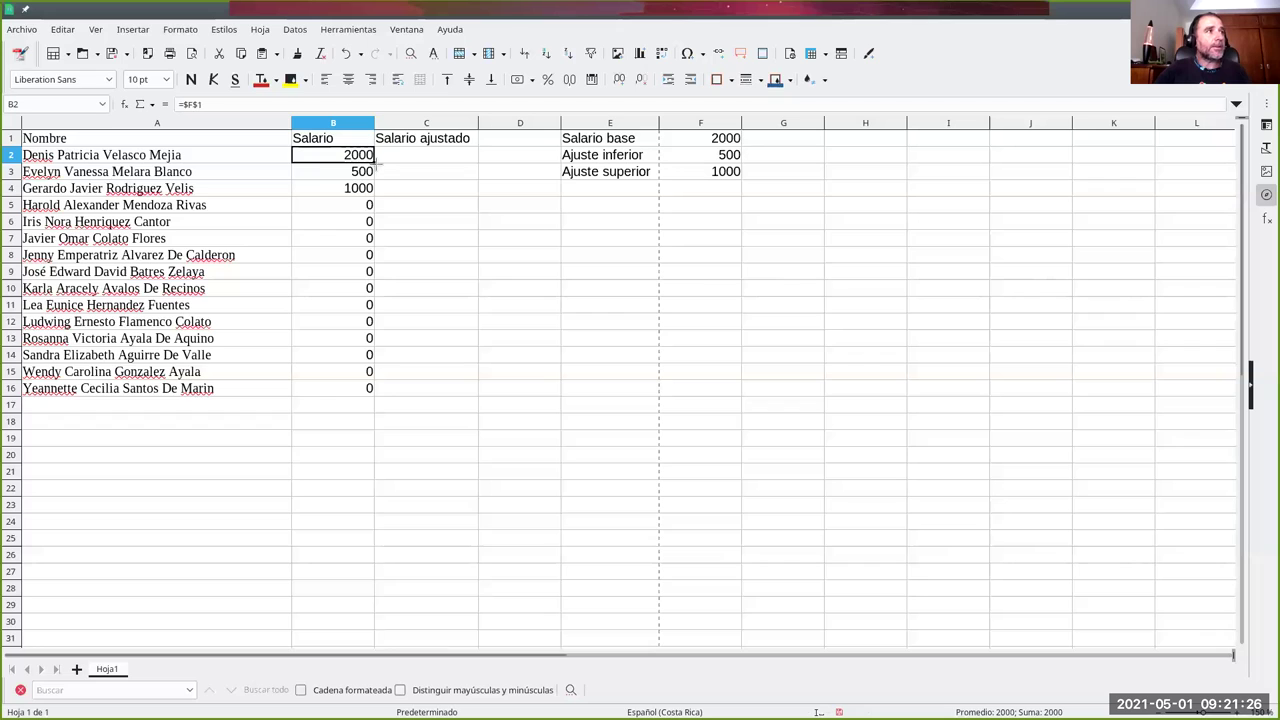
Step: Fill B2's =$F$1 down to B16 and check the copied formulas, such as B8
drag(374, 161, 370, 396)
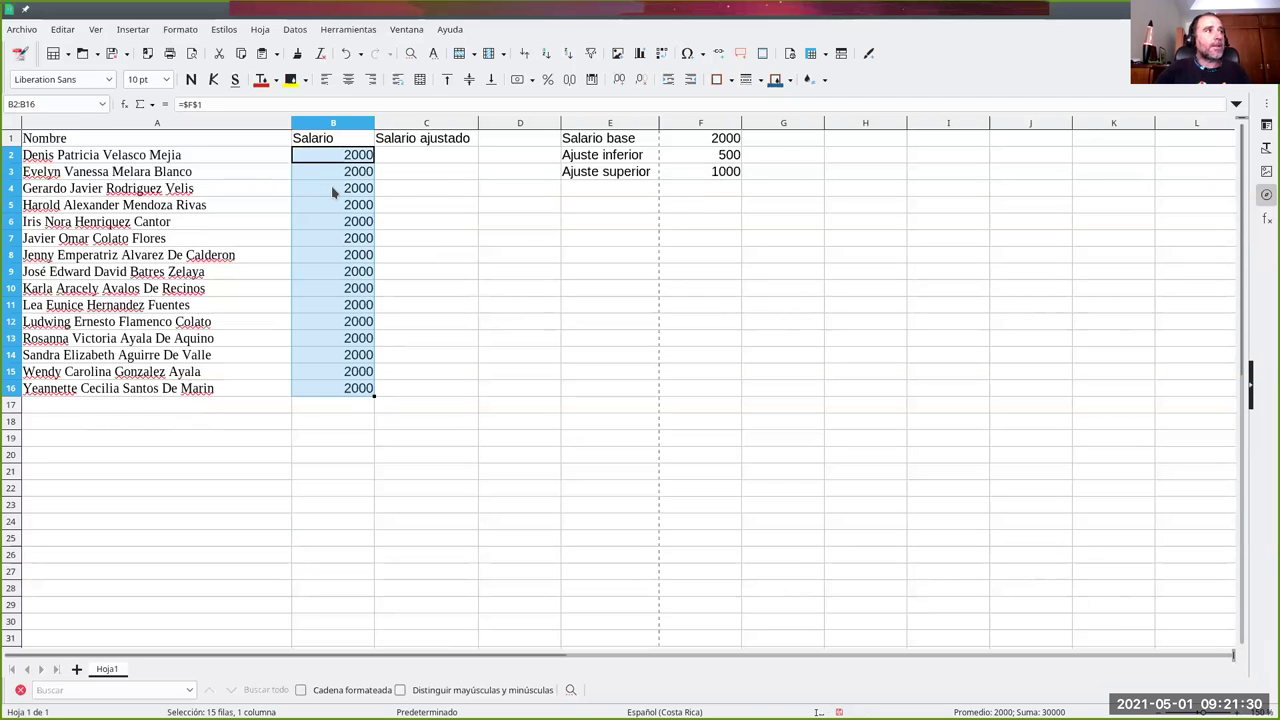
key(Down)
key(Down)
key(Down)
key(Down)
key(Down)
key(Down)
key(Down)
key(Down)
key(Down)
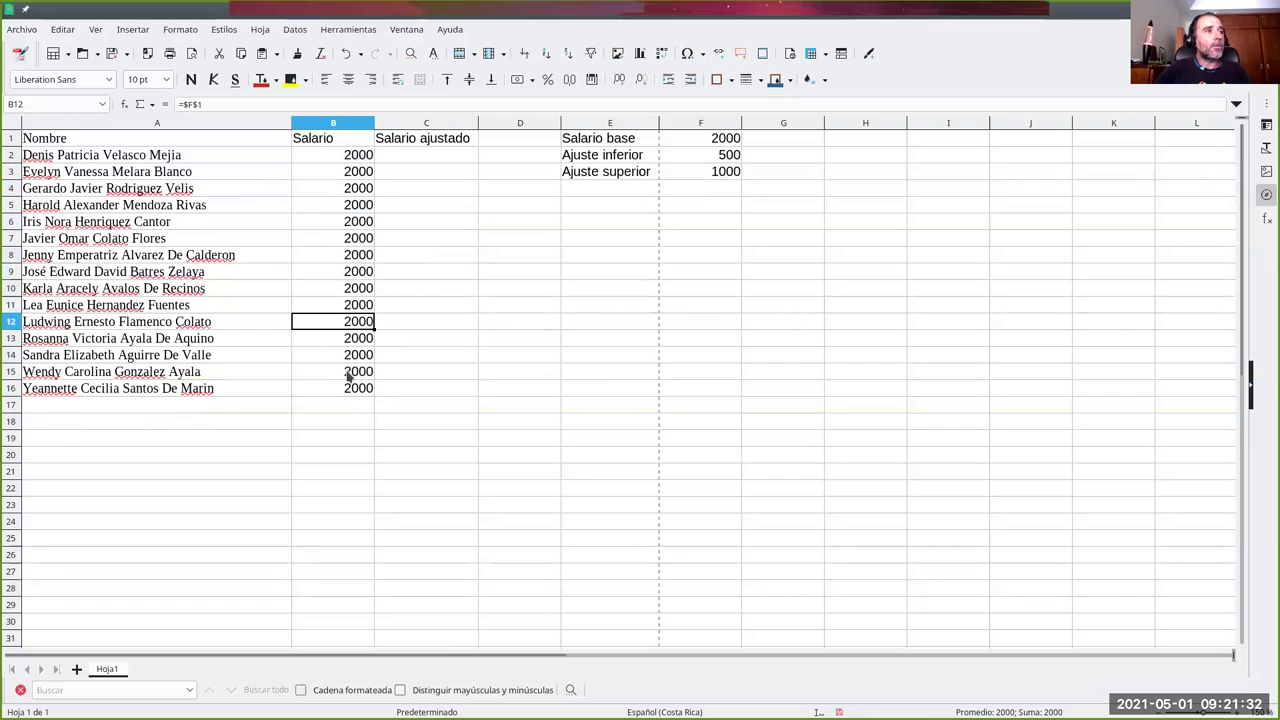
click(347, 258)
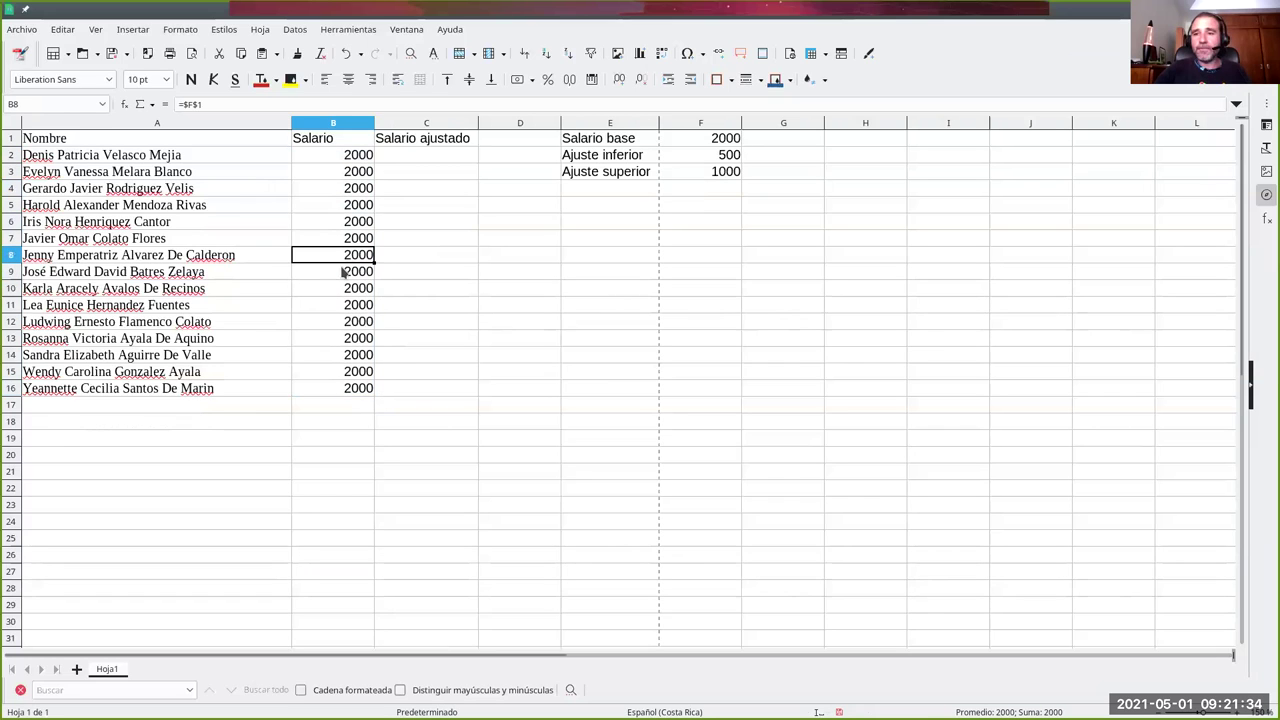
click(349, 160)
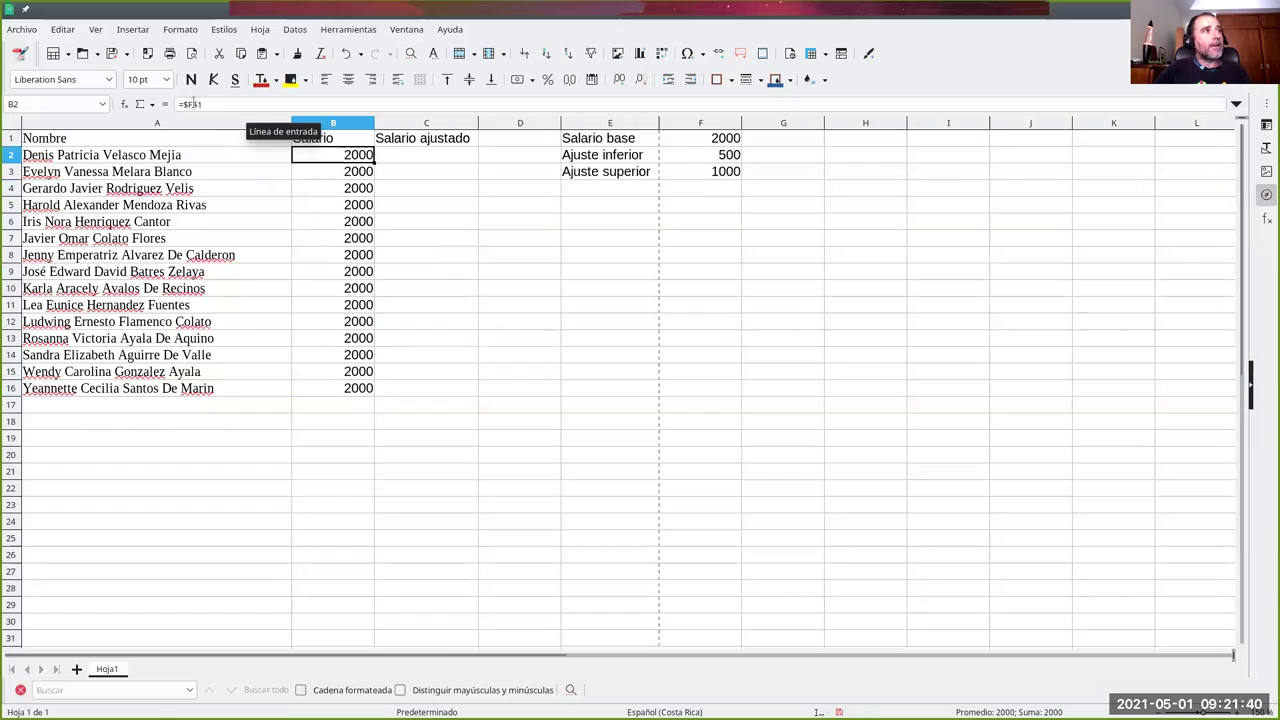
Step: Change B2 to the mixed reference =F$1 and copy it right into C2
click(188, 104)
key(BackSpace)
key(Return)
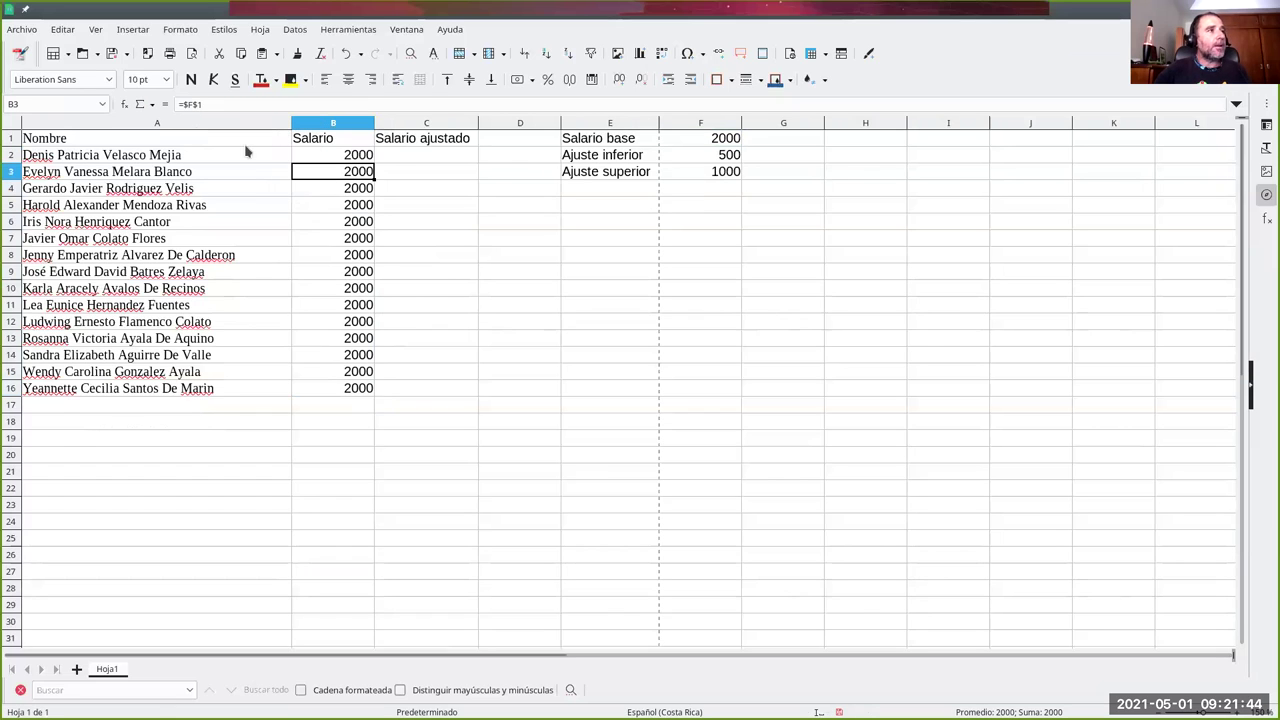
click(321, 161)
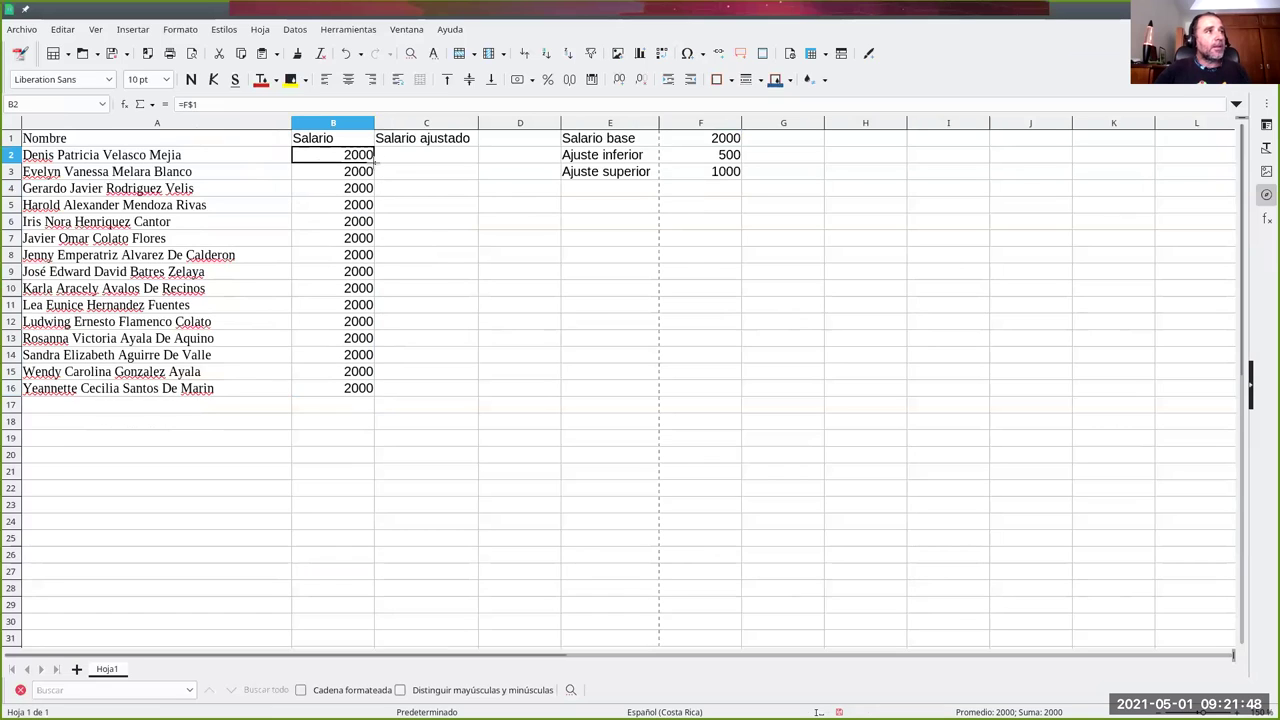
drag(374, 160, 448, 169)
Step: Reset B2 to =$F$1 with F4 and copy it right into C2 again
click(462, 158)
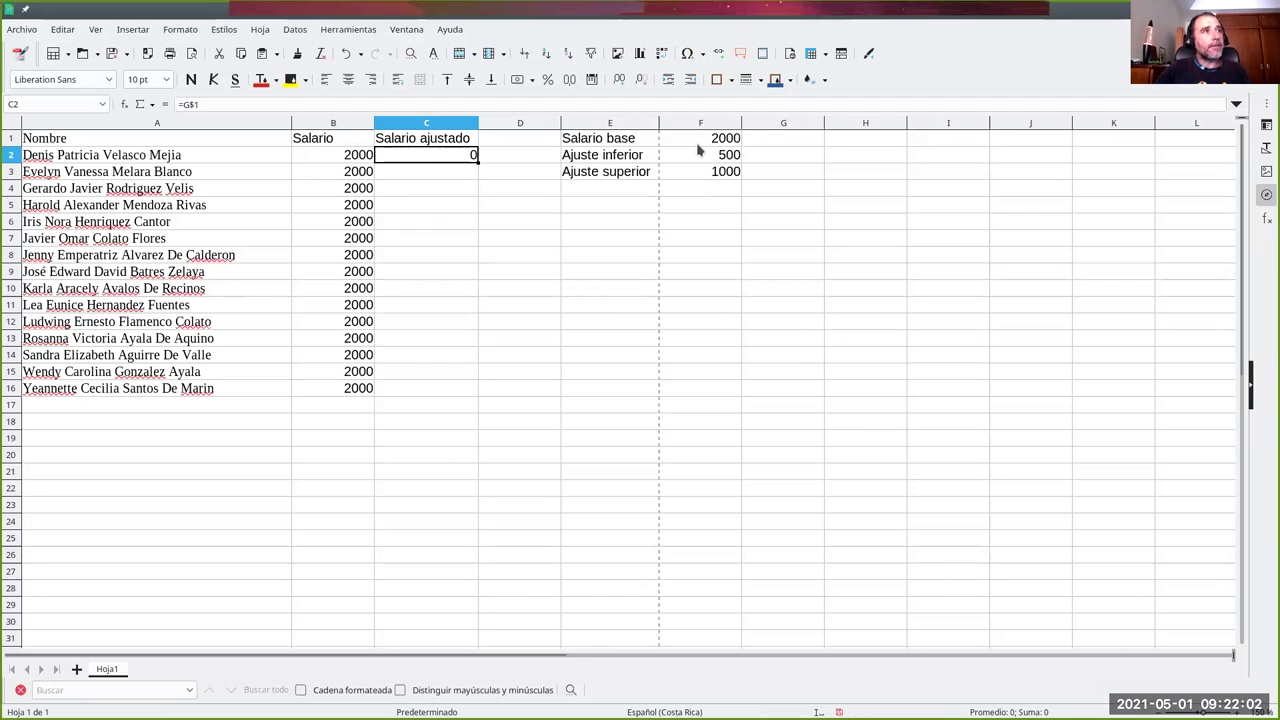
click(358, 165)
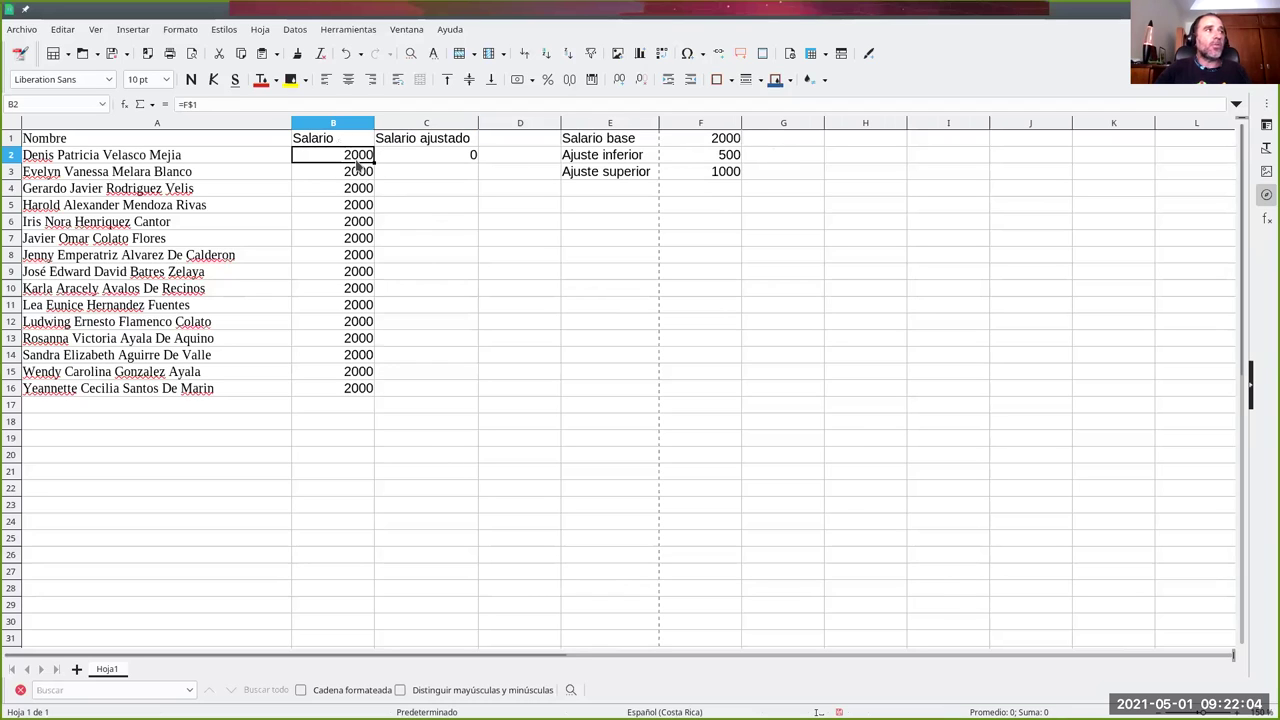
key(F2)
key(F4)
key(Return)
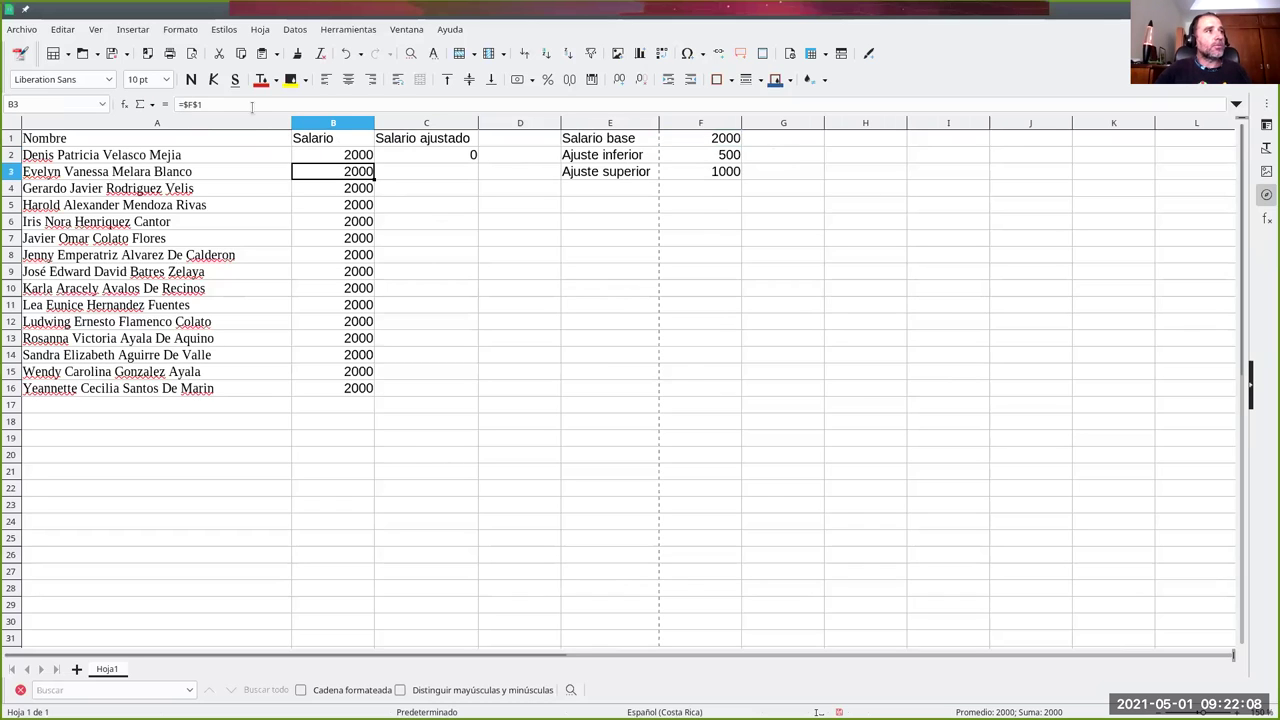
click(335, 161)
drag(373, 162, 449, 160)
click(460, 160)
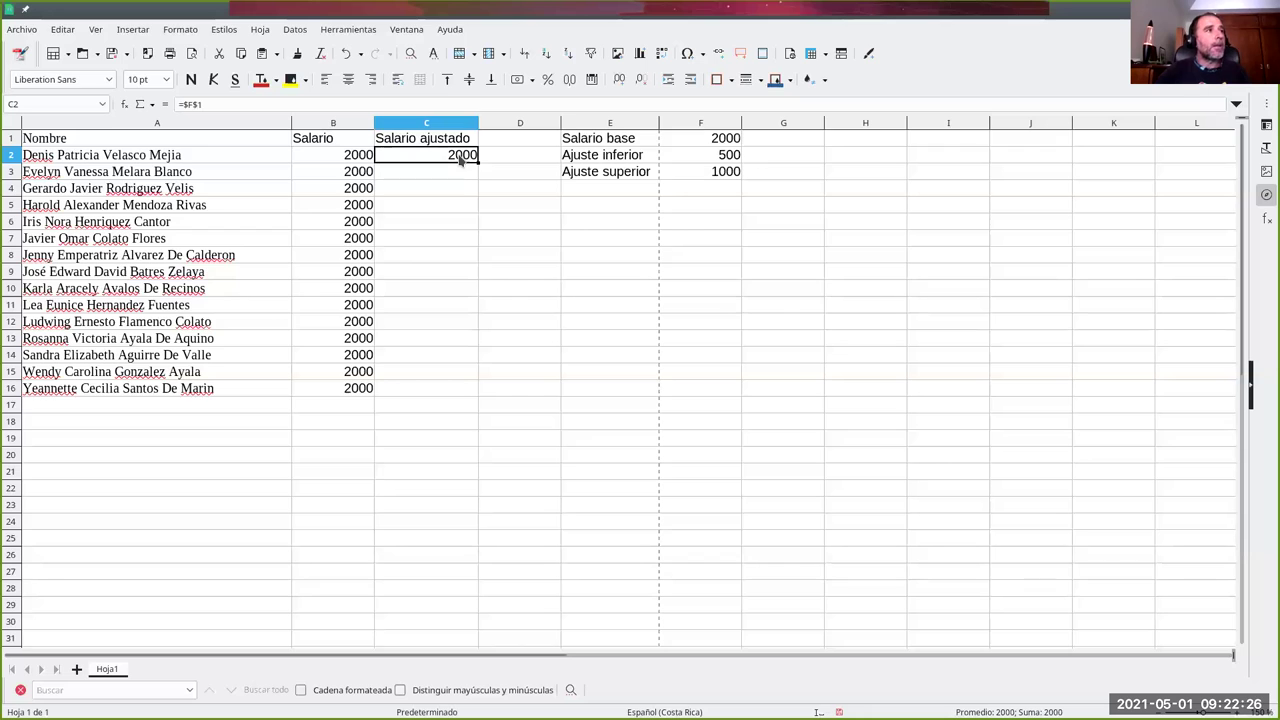
Step: Clear C2's contents via Eliminar contenidos, review F2 and F3, and start a formula in C2
key(BackSpace)
click(639, 453)
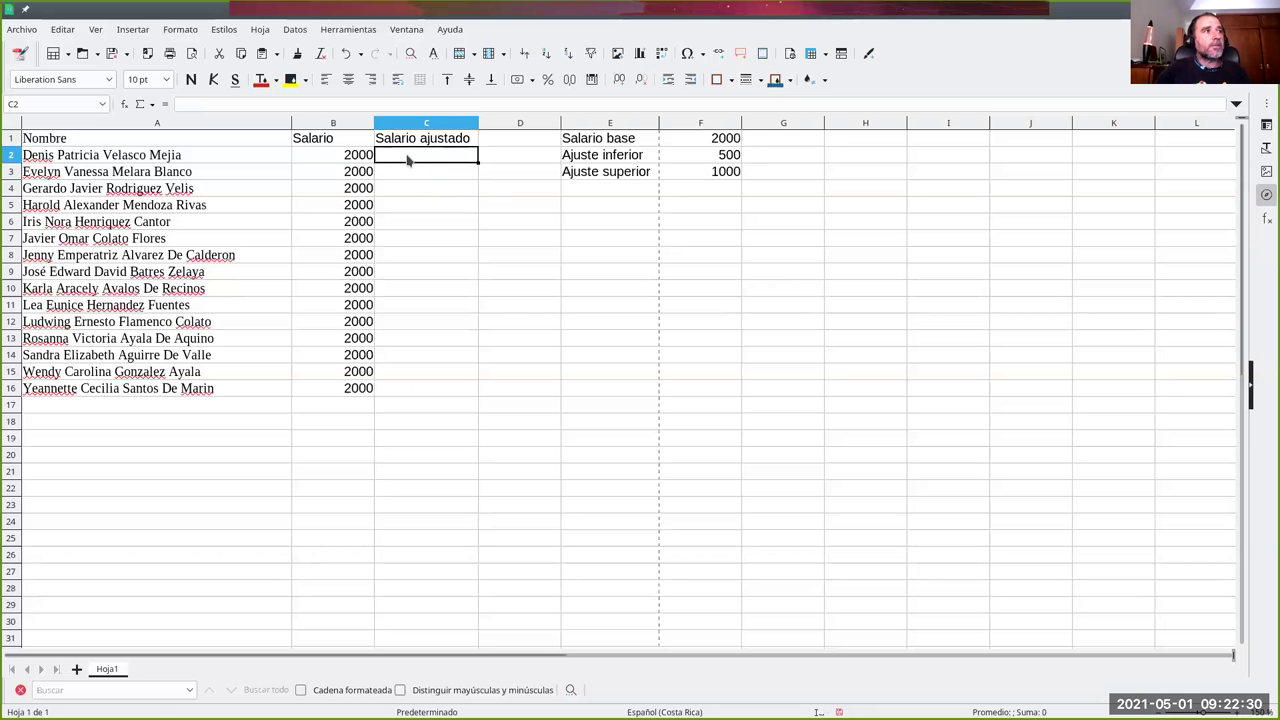
click(354, 158)
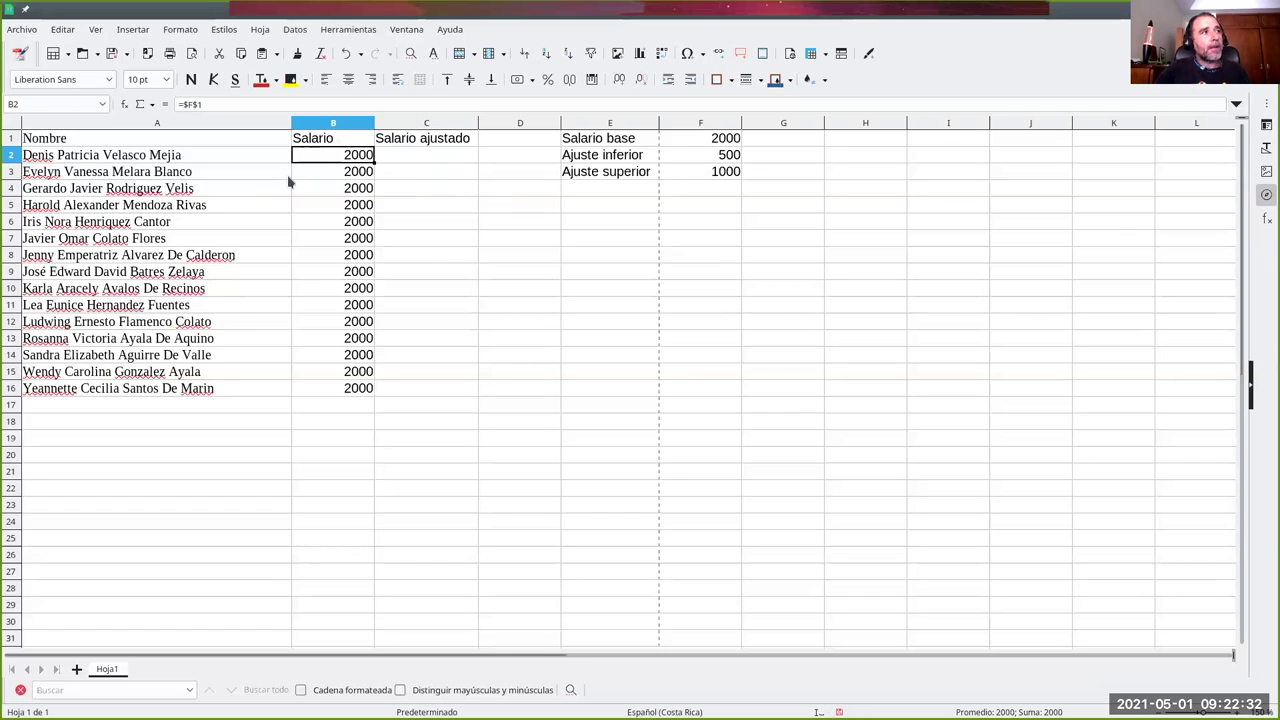
click(718, 158)
click(714, 175)
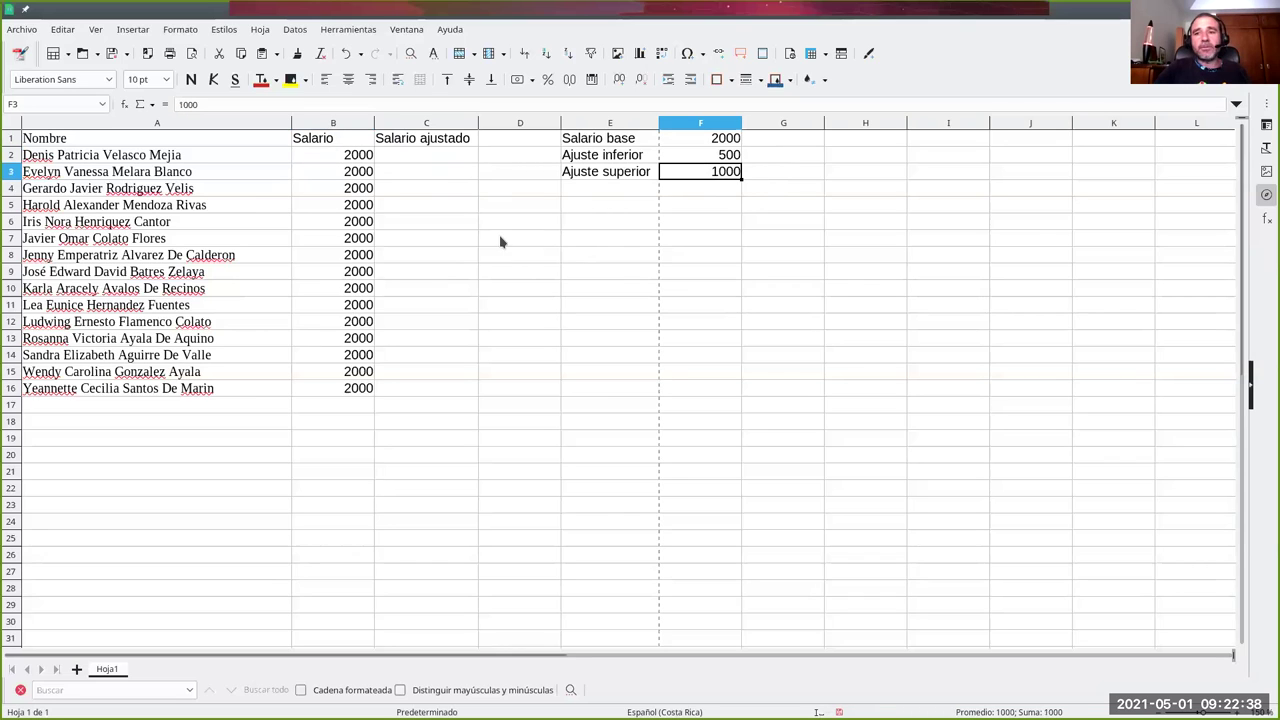
click(421, 157)
Step: Enter =ALEATORIO.ENTRE(F2;F3) in C2 for a random value between the adjustment limits
text(=)
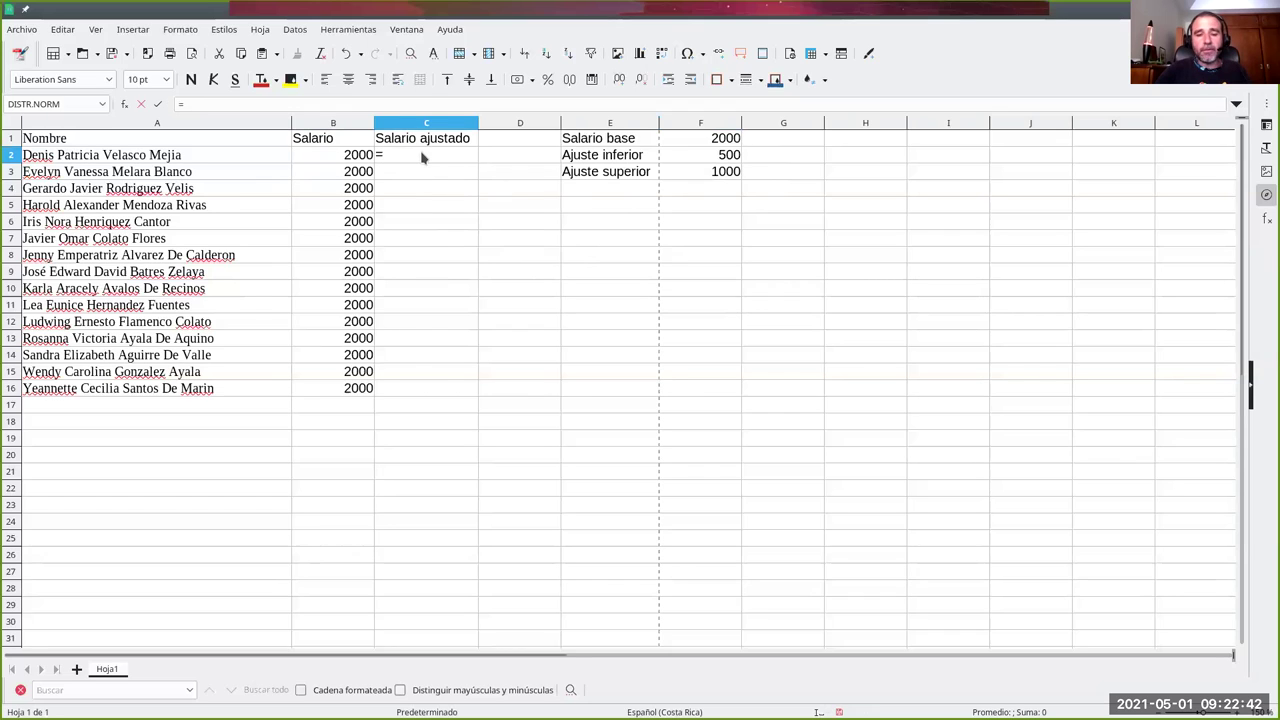
text(aleatorio)
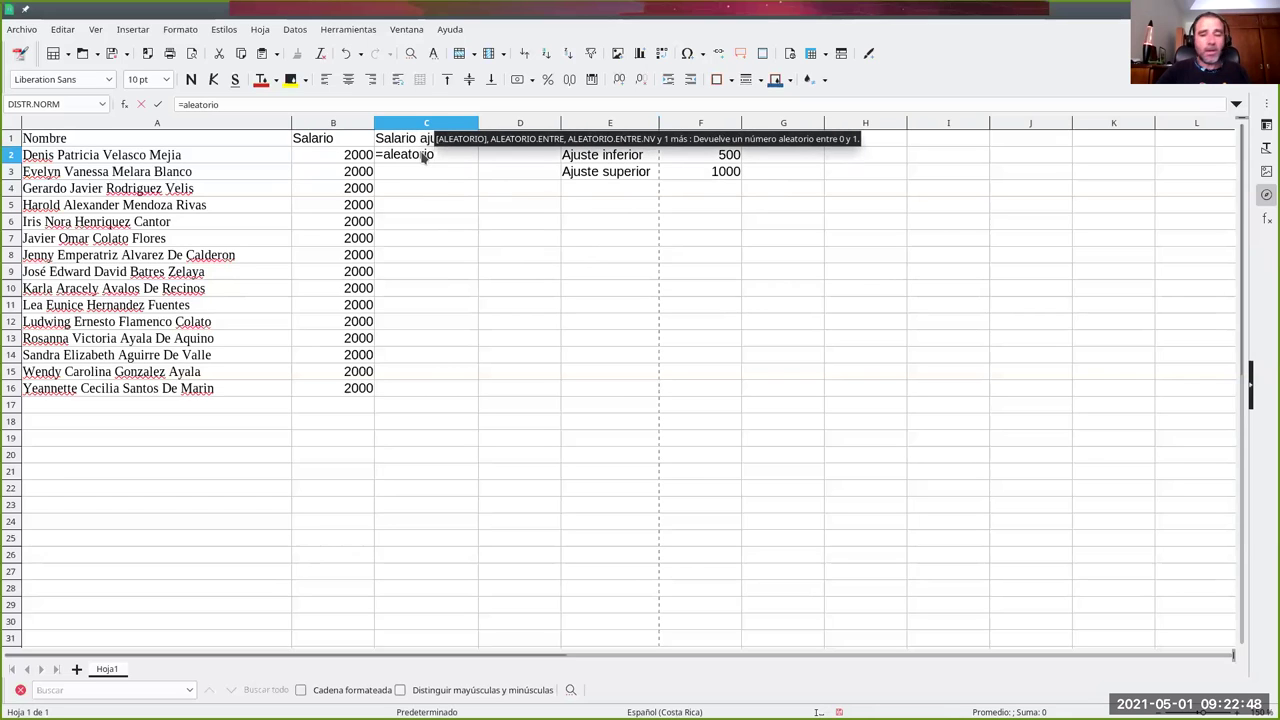
text(.)
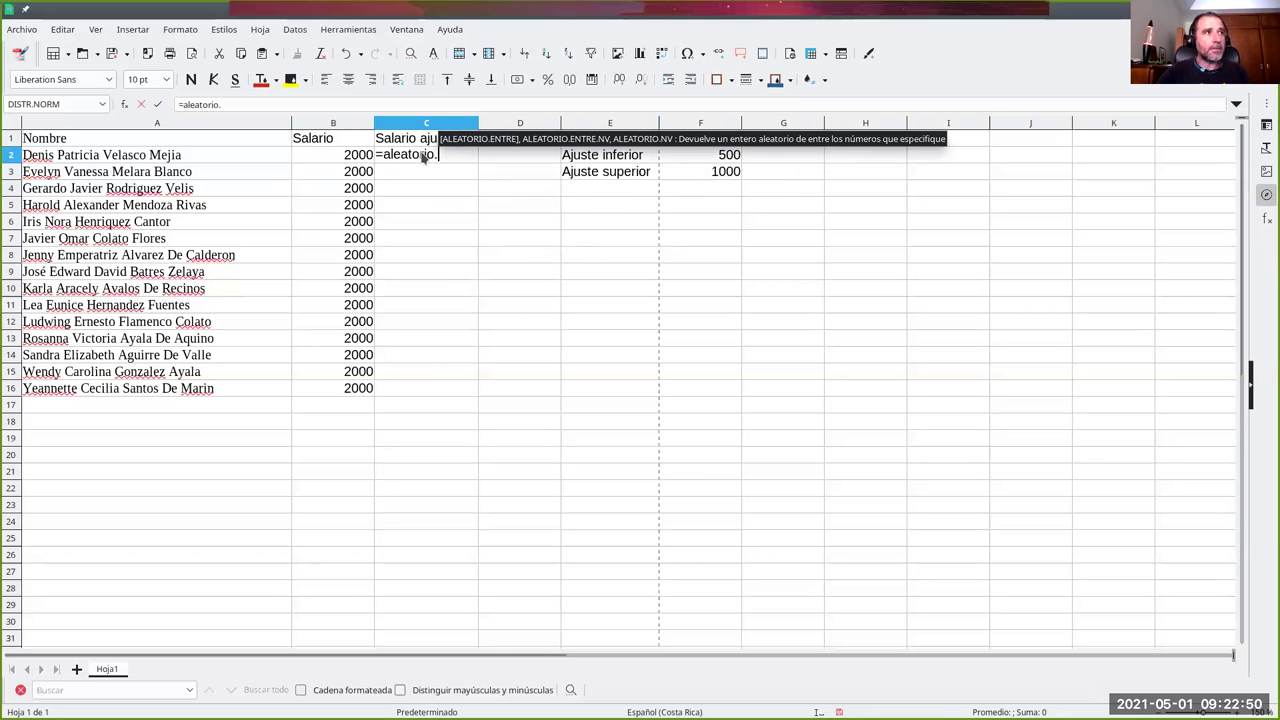
text(entre()
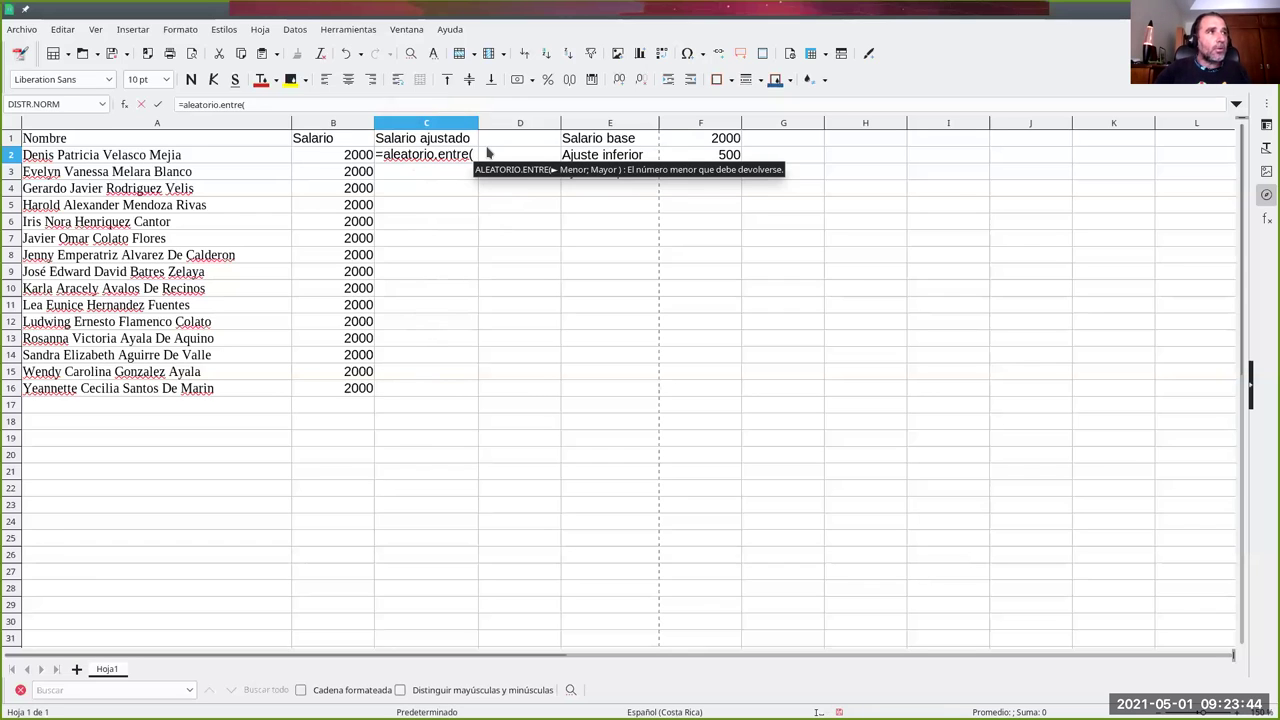
click(704, 156)
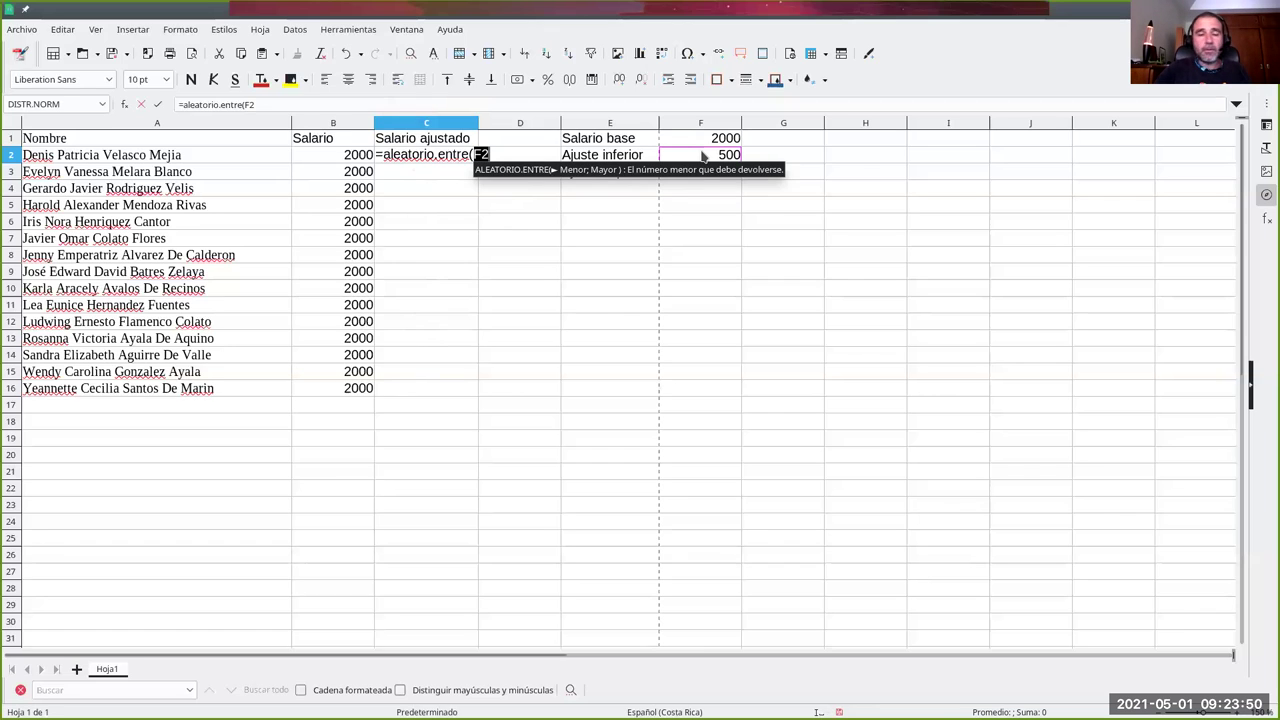
text(;)
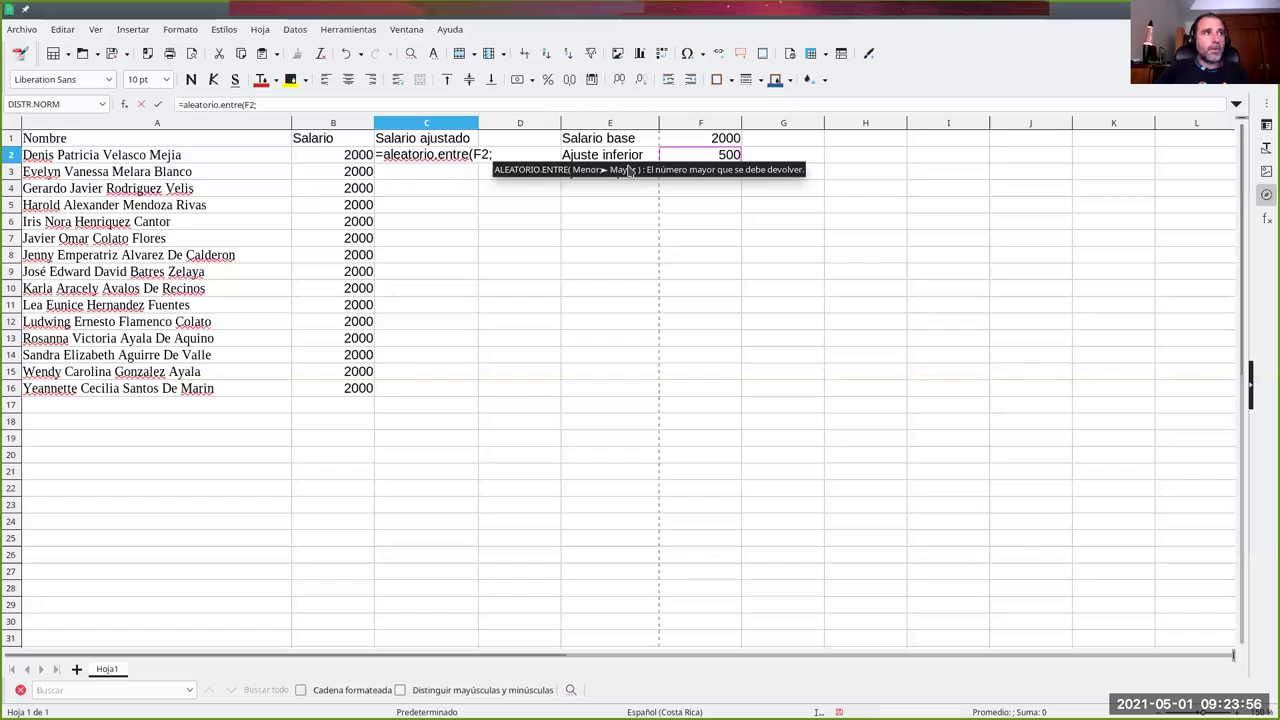
click(673, 155)
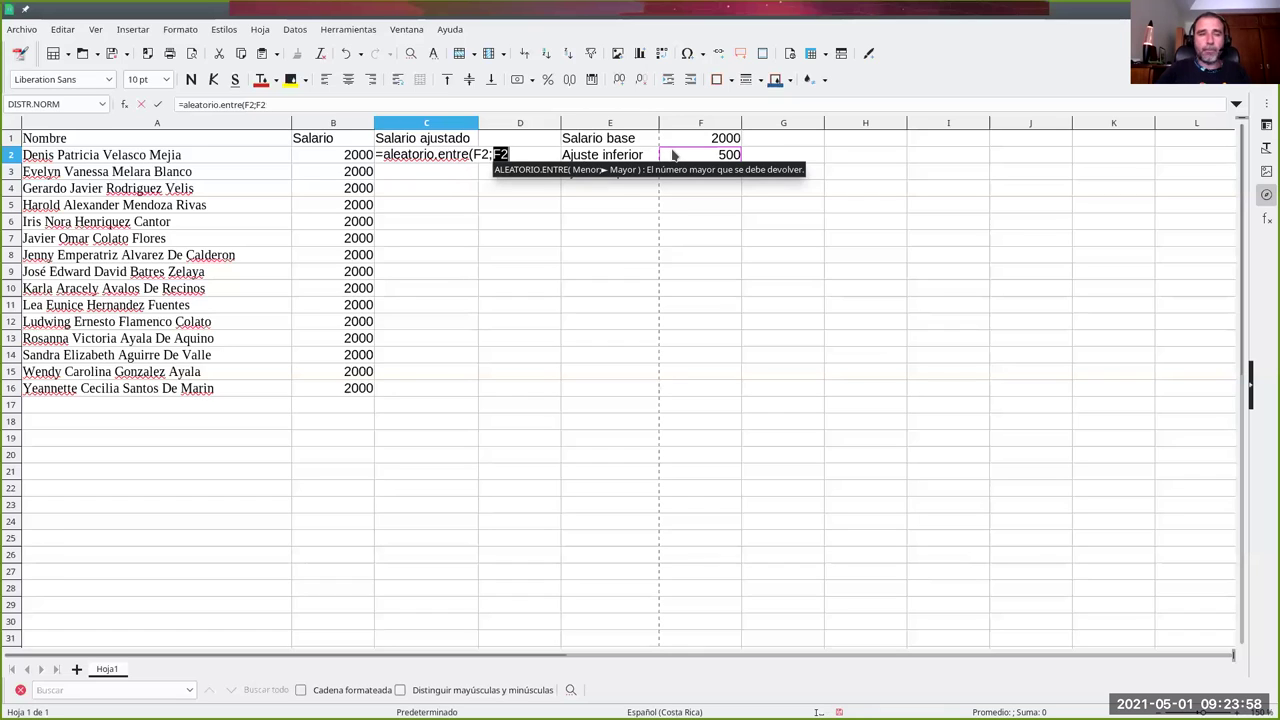
click(437, 155)
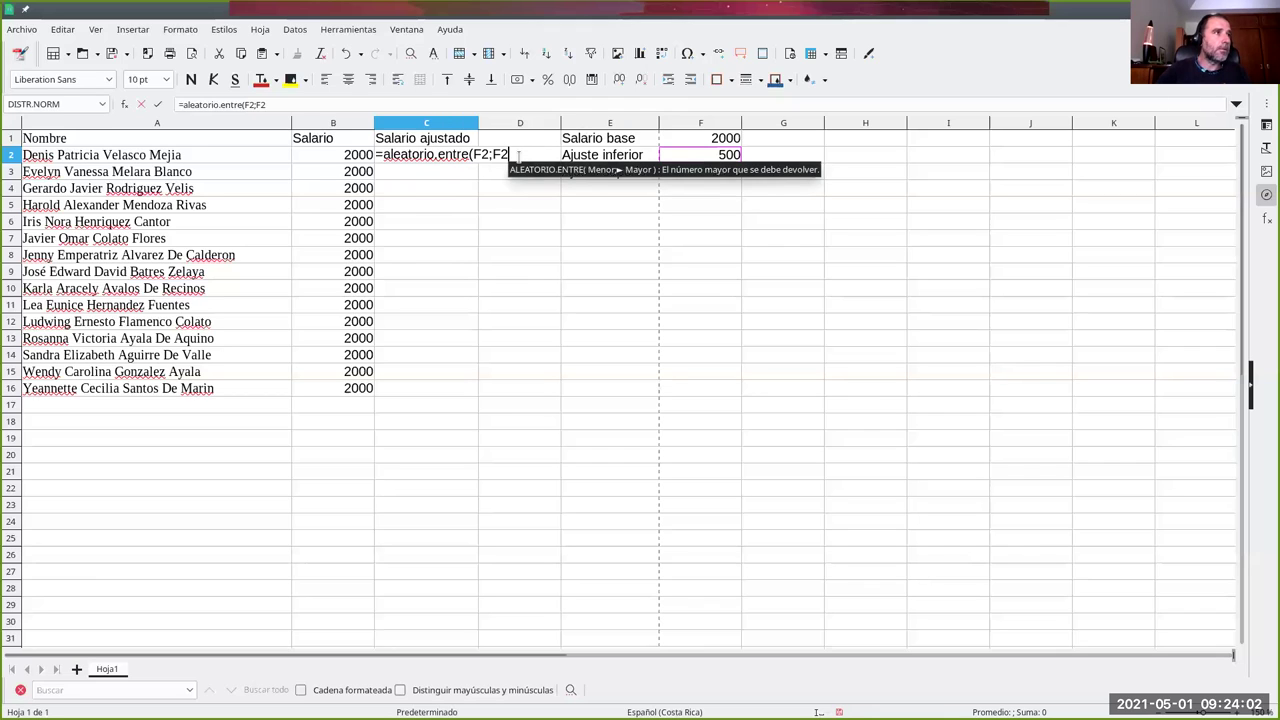
key(BackSpace)
key(BackSpace)
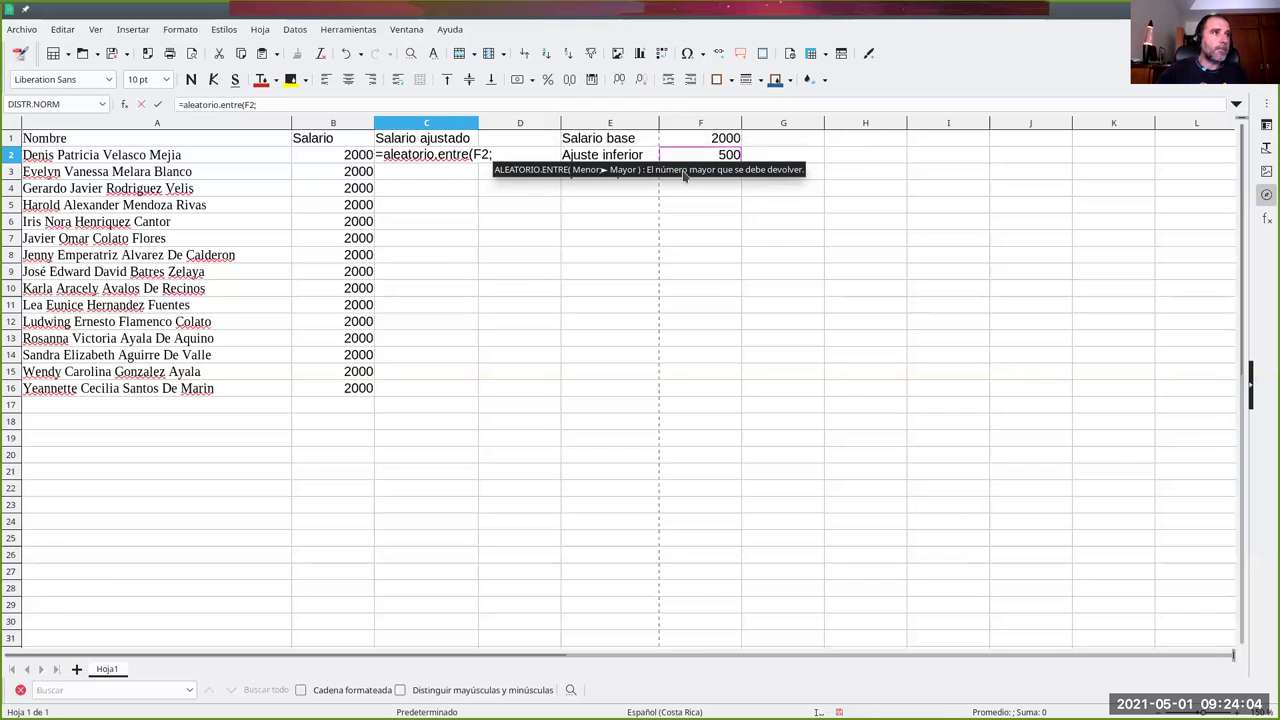
click(689, 178)
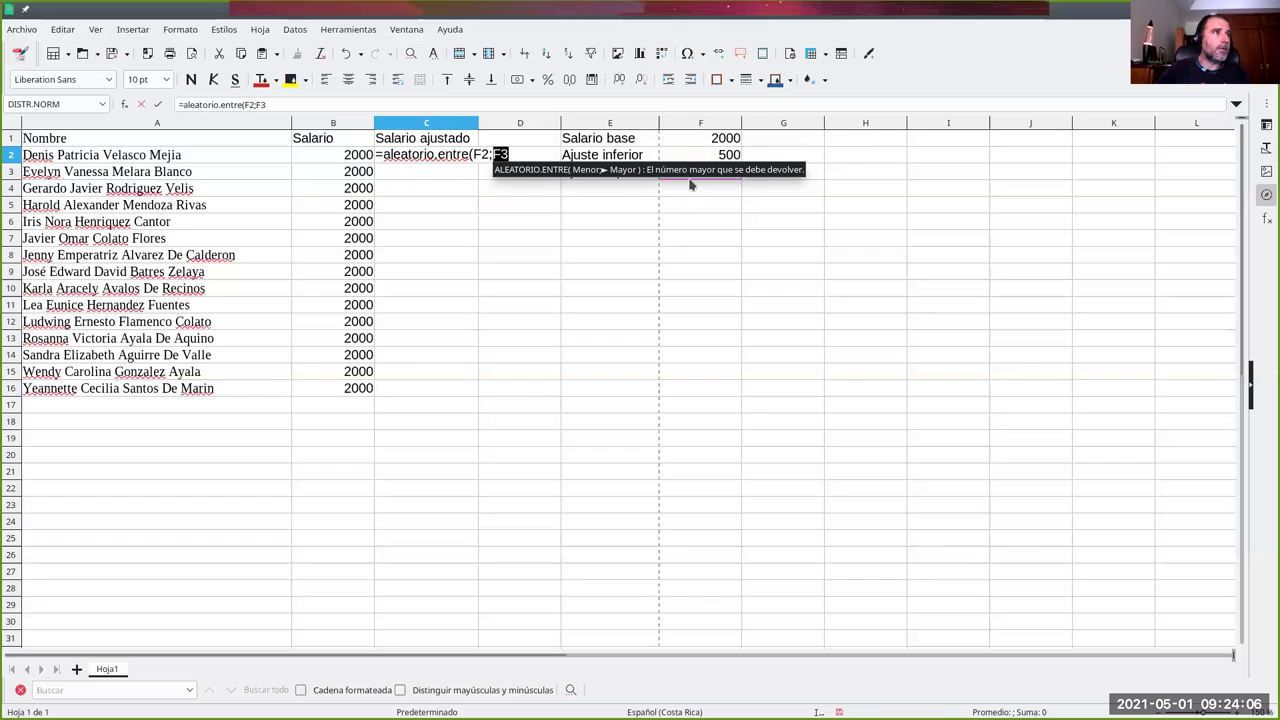
click(530, 152)
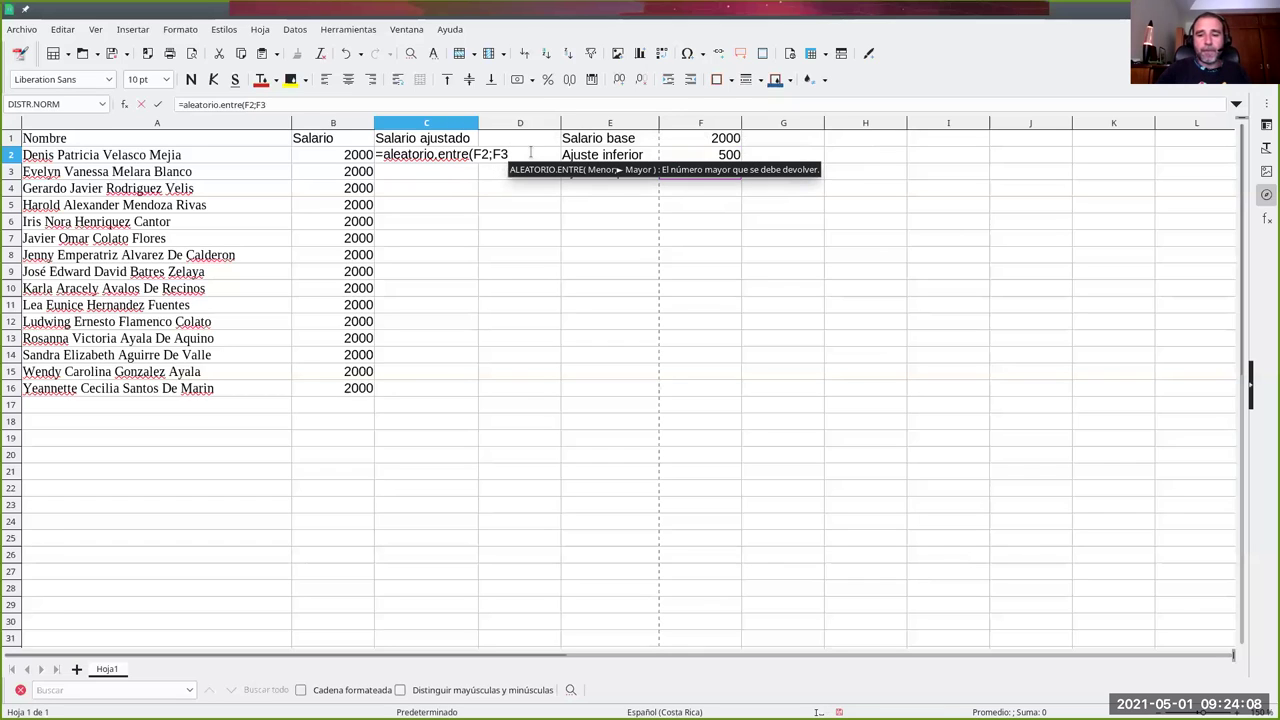
text())
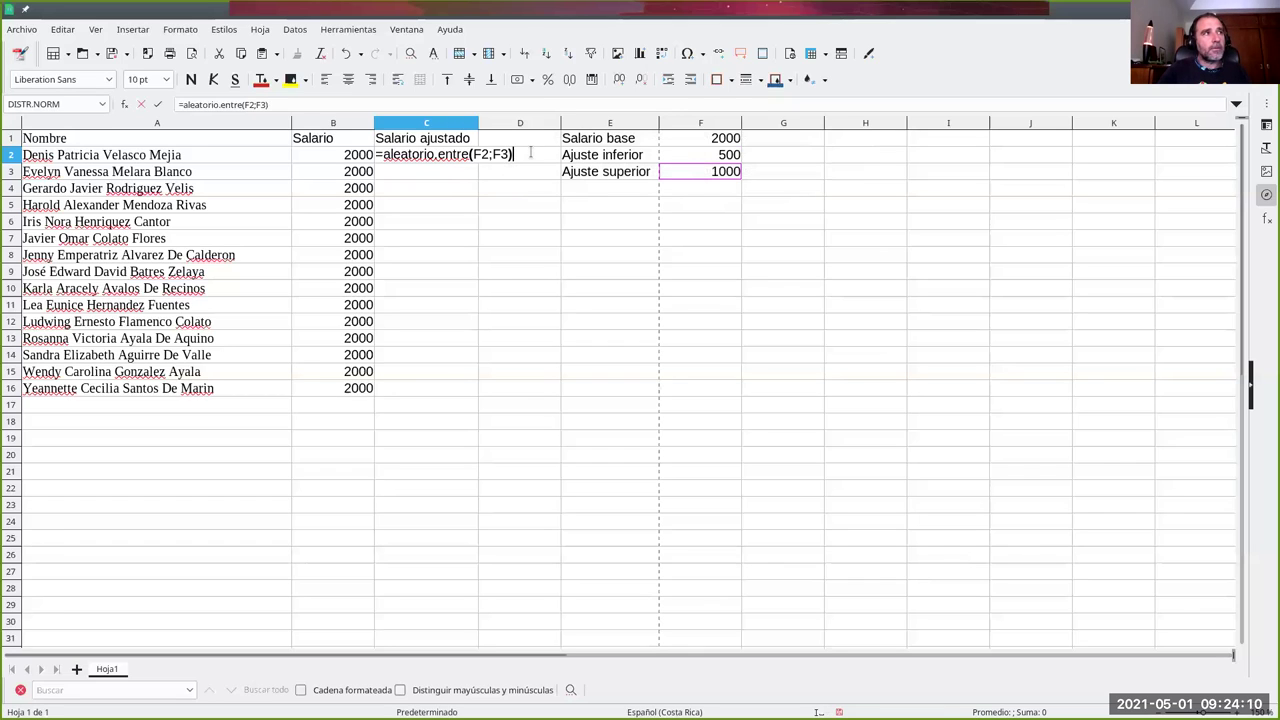
key(Return)
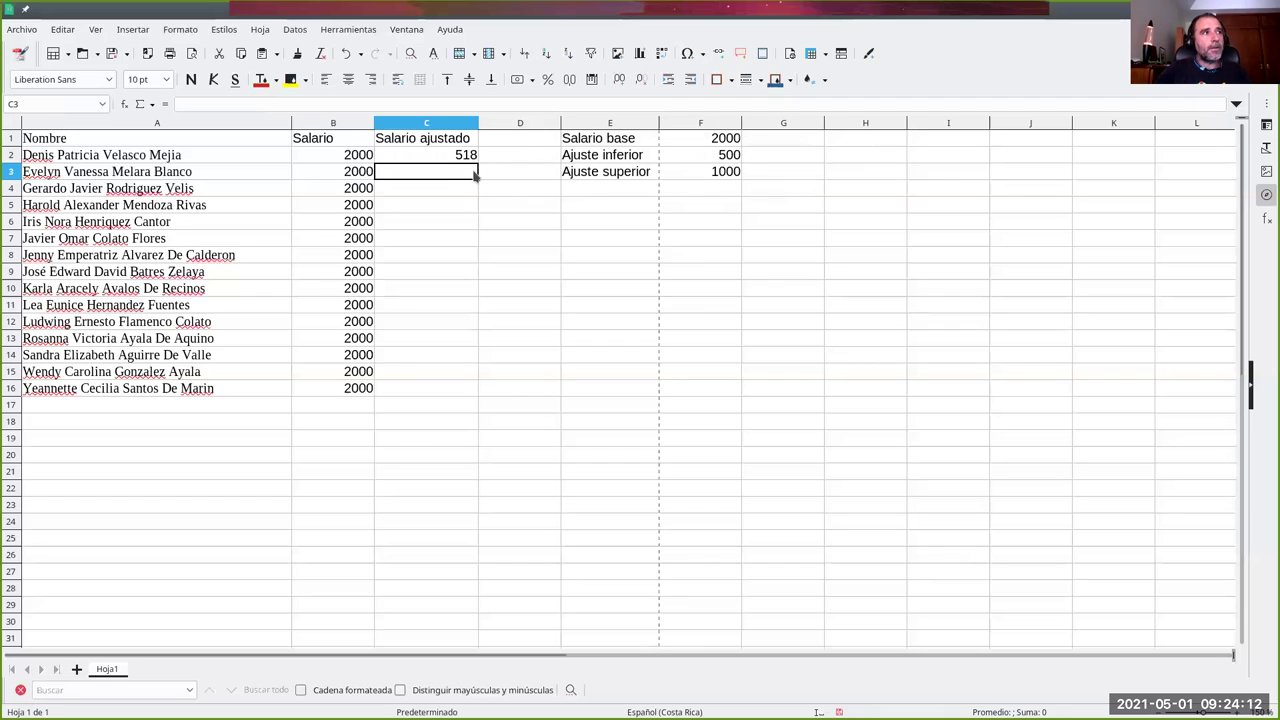
Step: Edit C2 to =B2+ALEATORIO.ENTRE(F2;F3) so the random amount is added to the salary
click(474, 160)
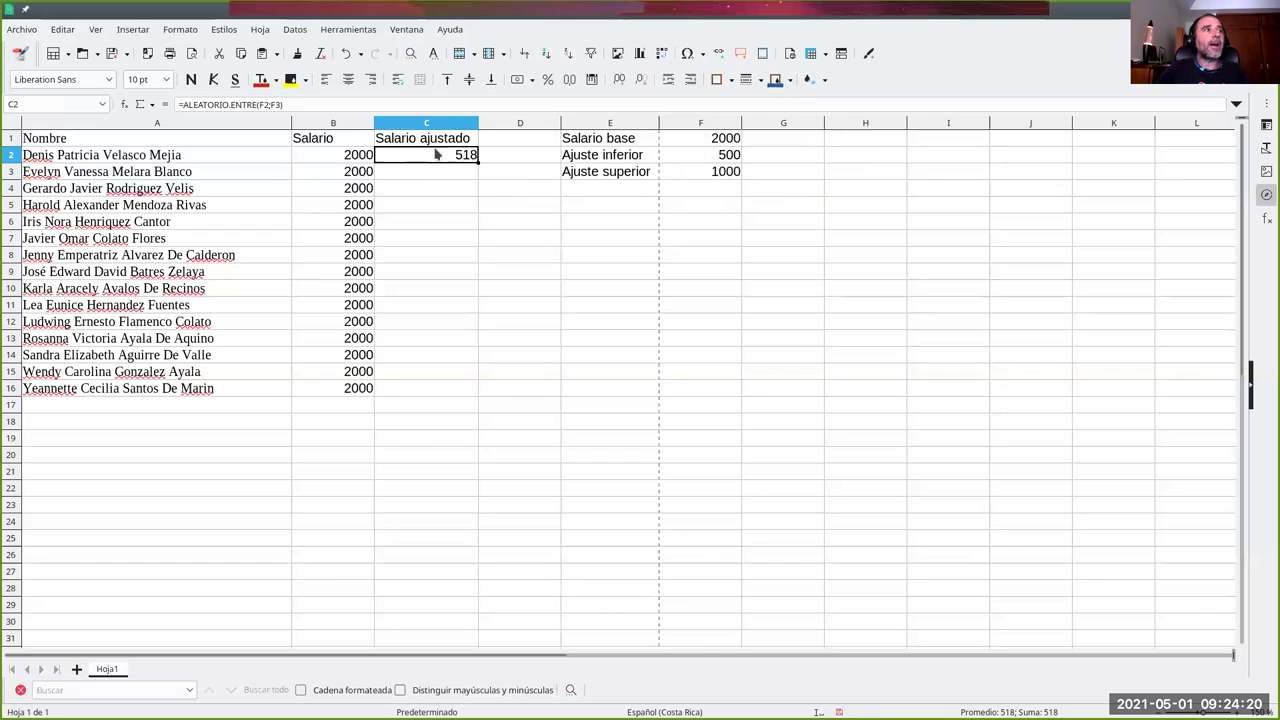
key(F2)
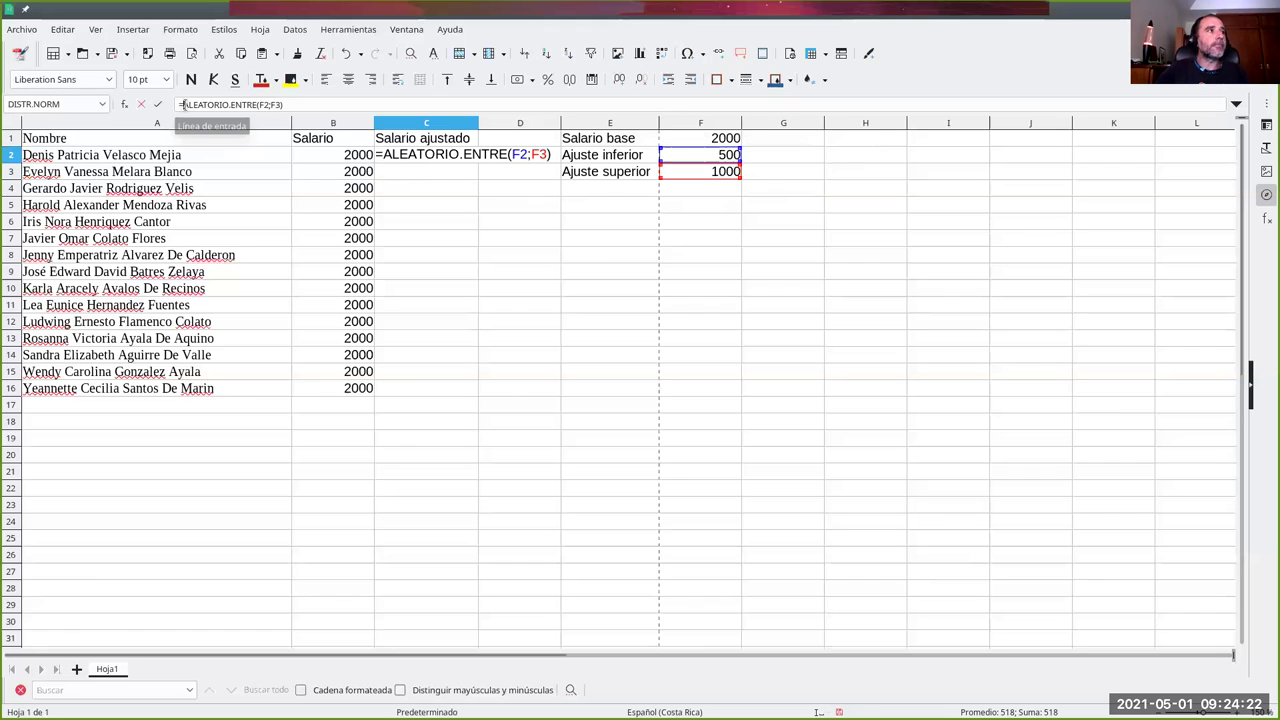
click(360, 160)
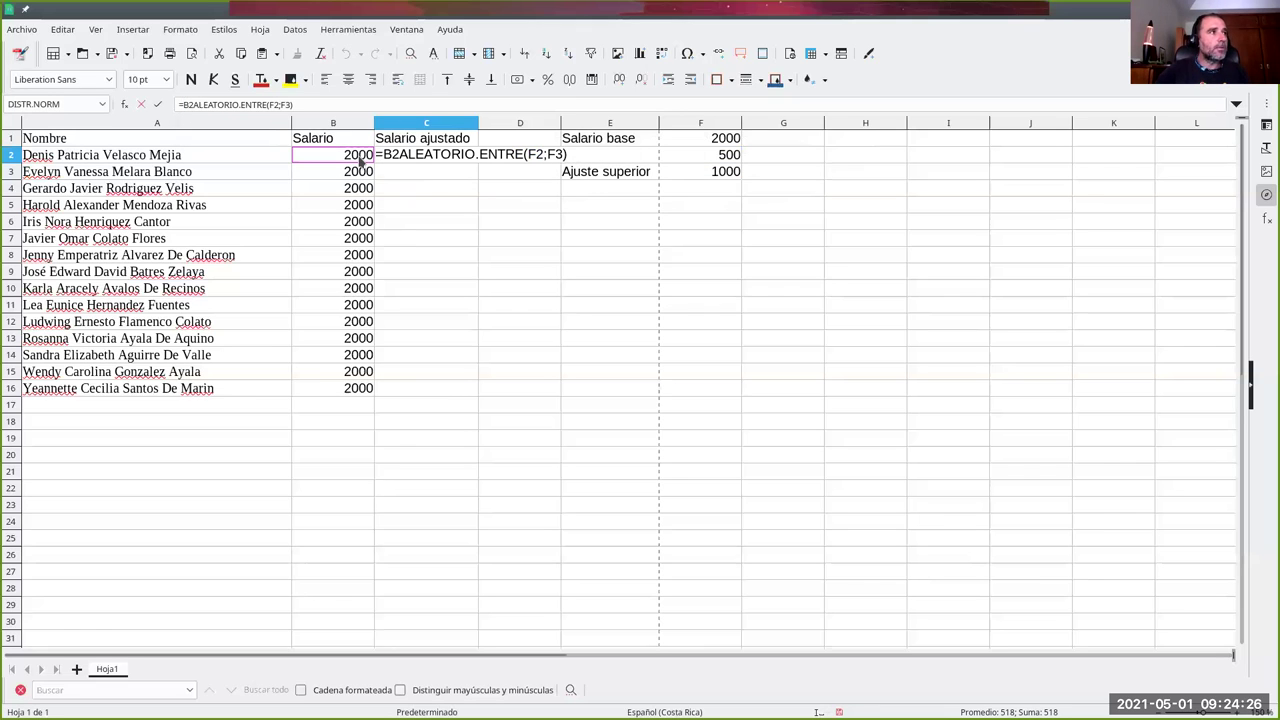
key(Left)
key(Left)
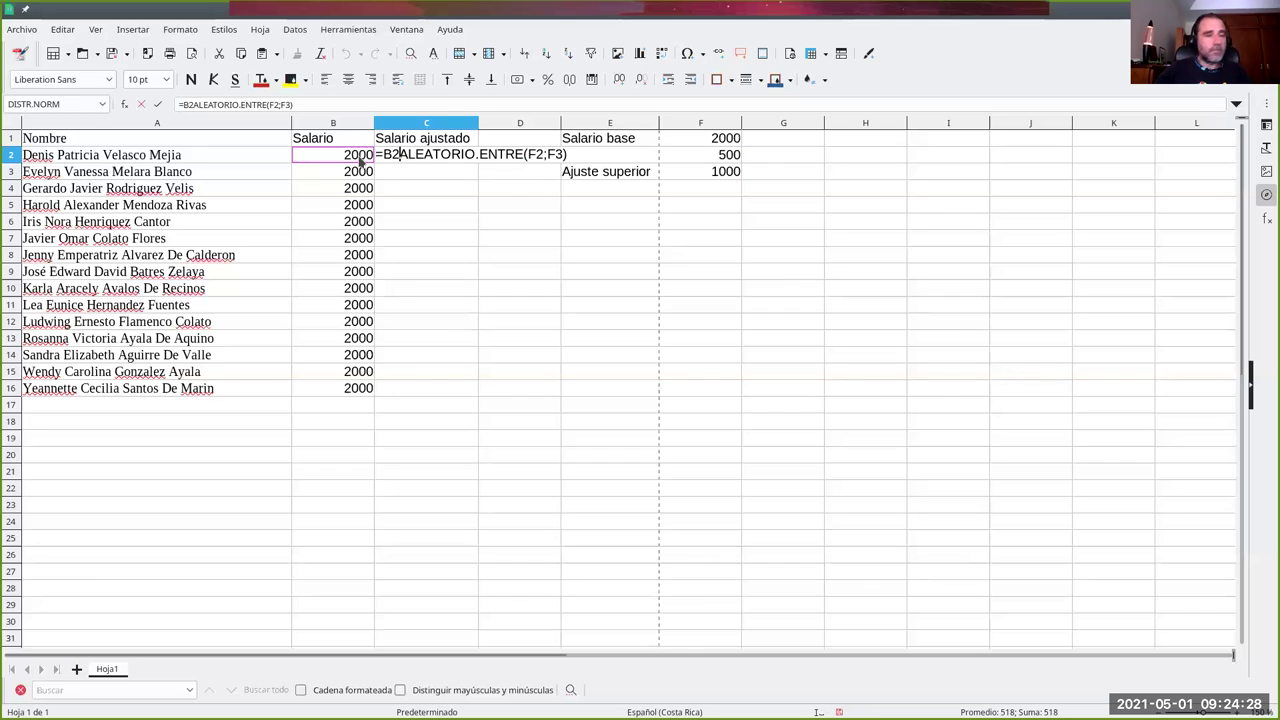
text(+)
key(Return)
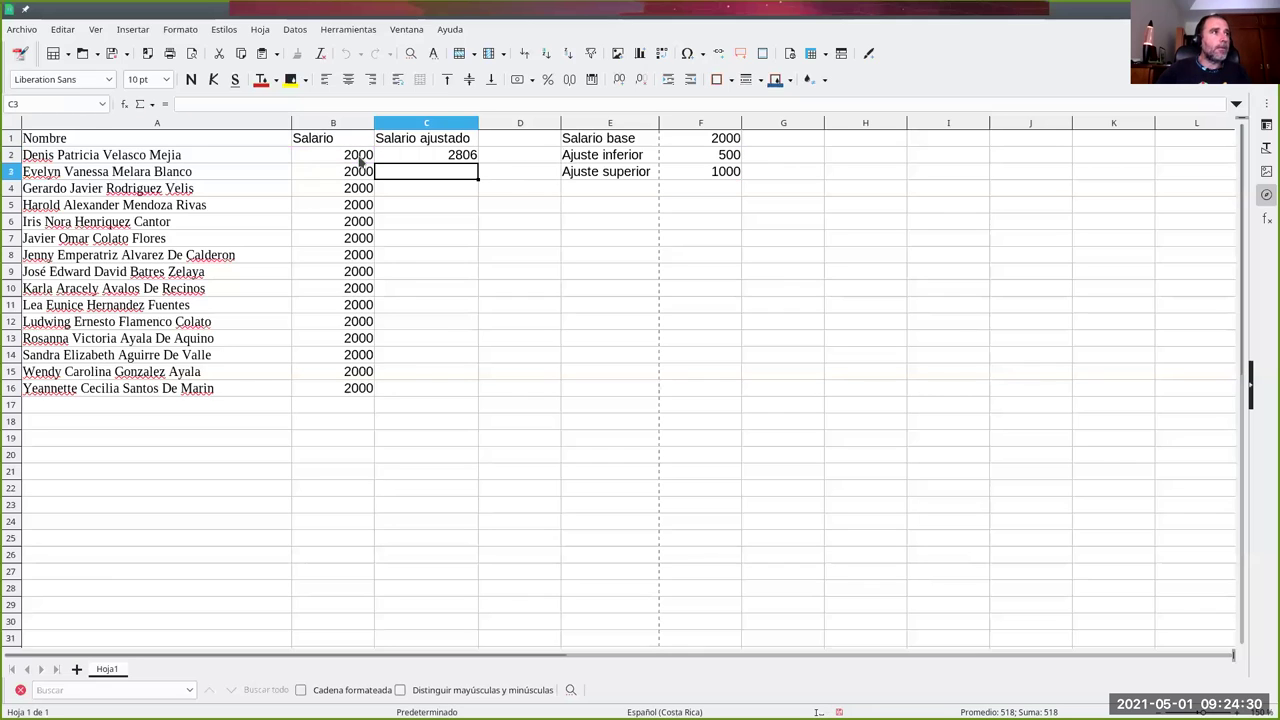
click(440, 160)
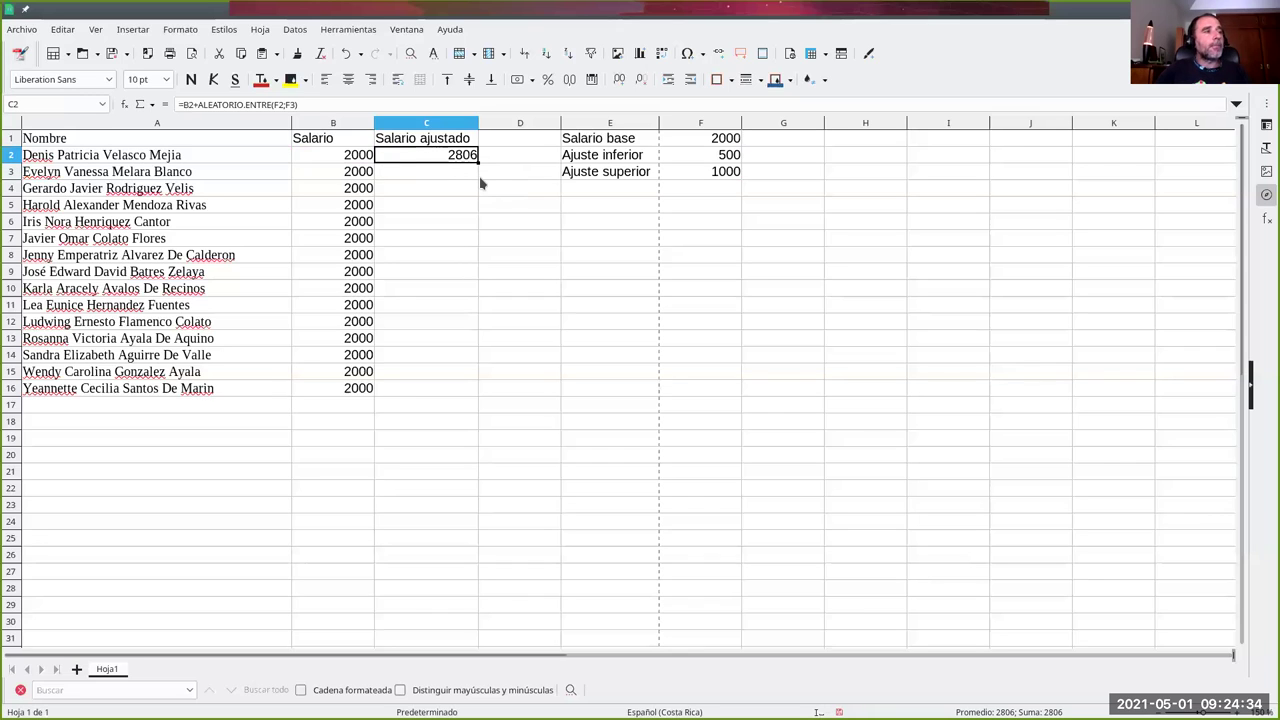
Step: Fill the C2 formula down to C16 and inspect the resulting Err:502 in C3
drag(479, 162, 483, 397)
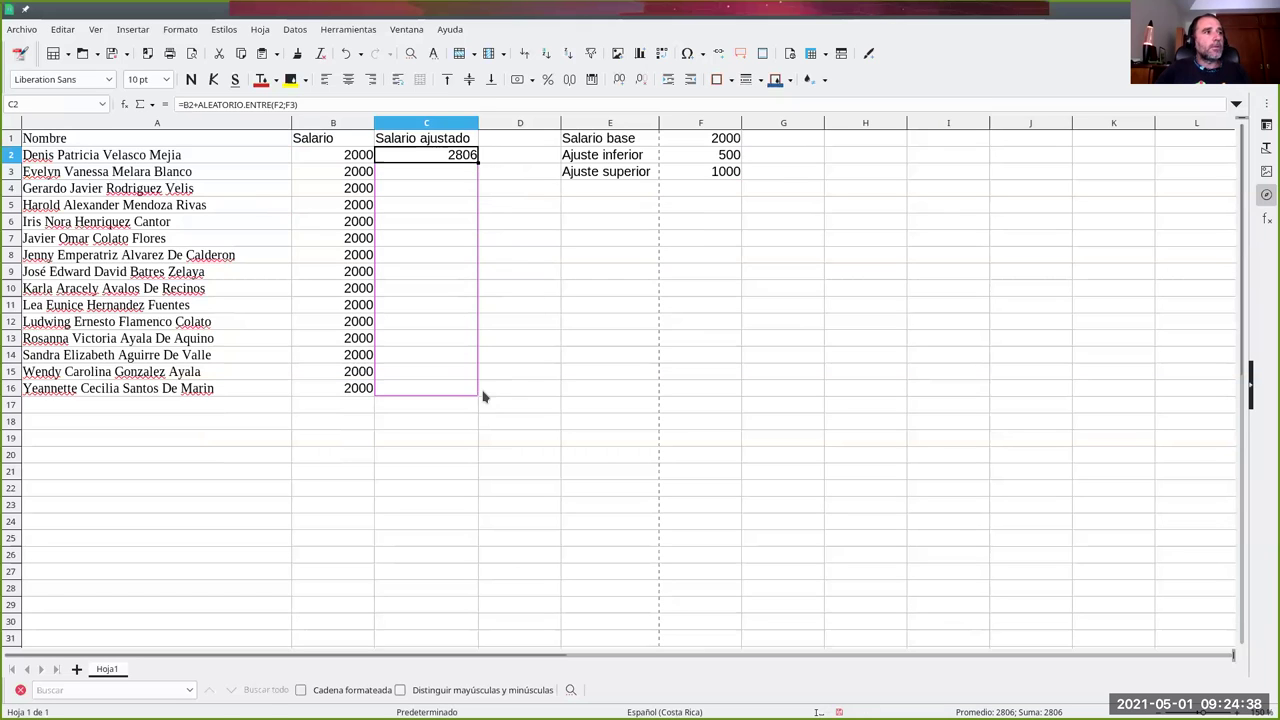
click(470, 262)
click(465, 173)
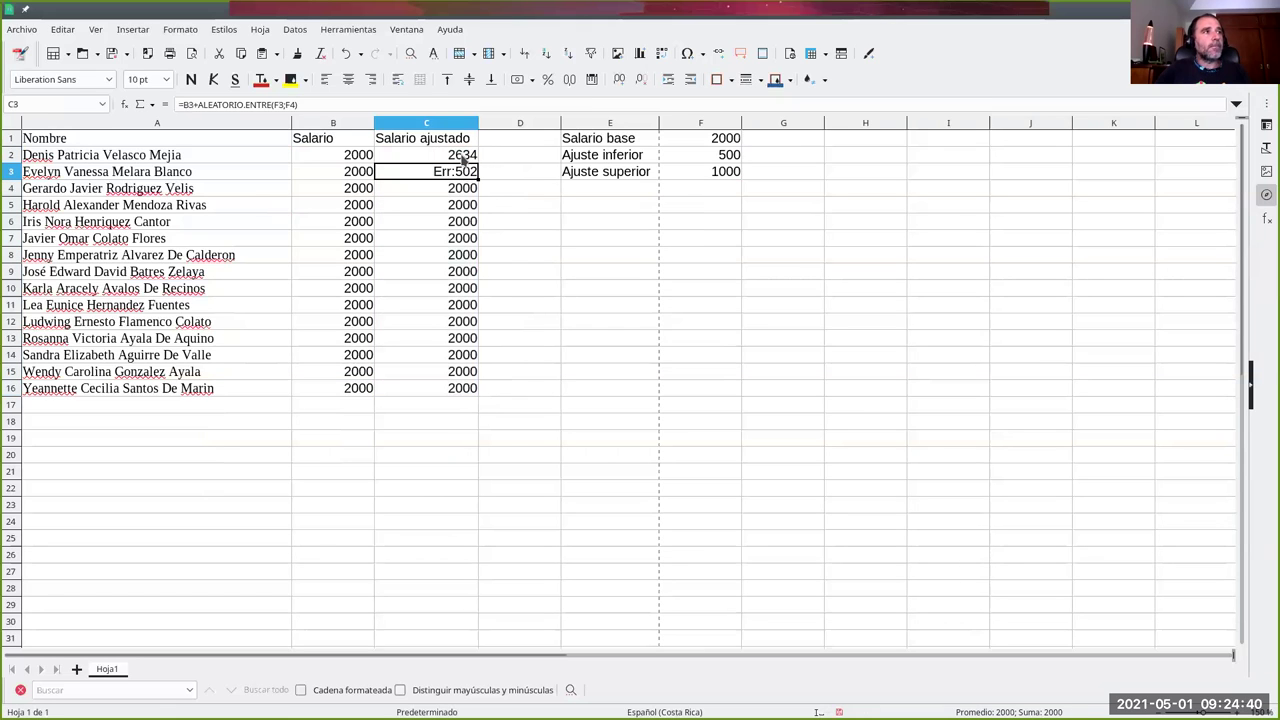
click(463, 172)
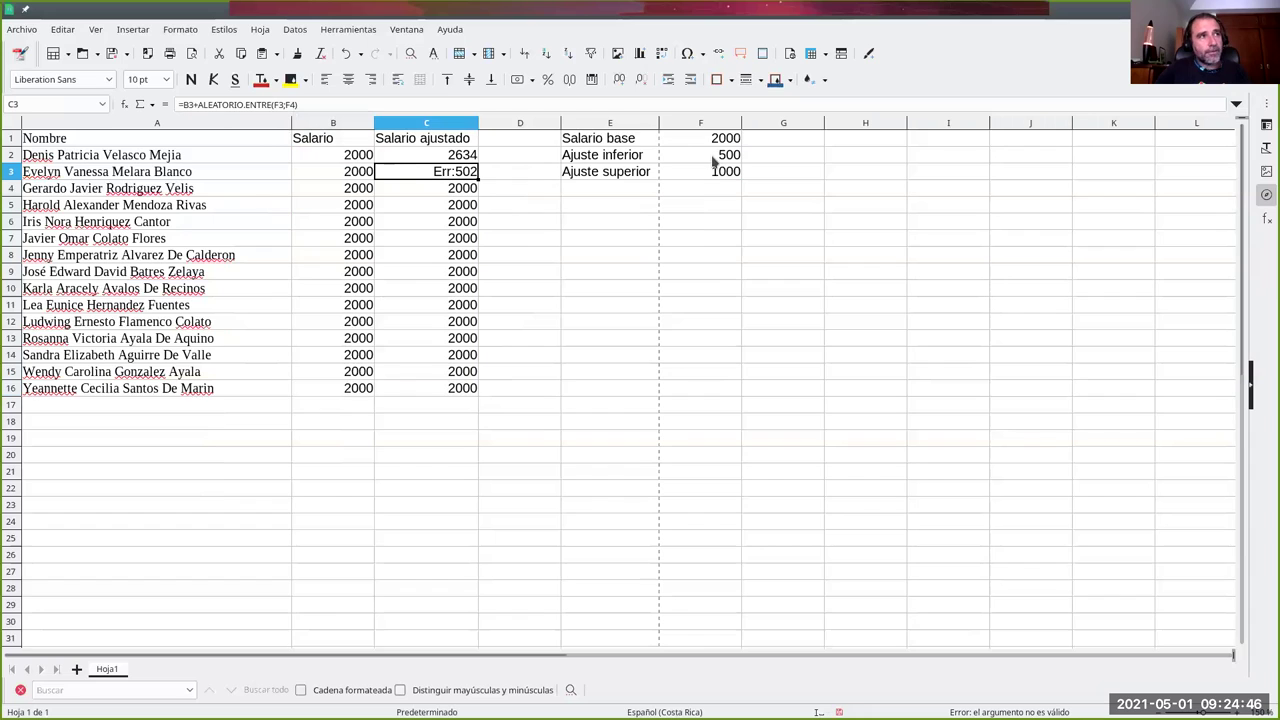
Step: Make C2's limits absolute ($F$2;$F$3) and fill the corrected formula down to C16
click(460, 156)
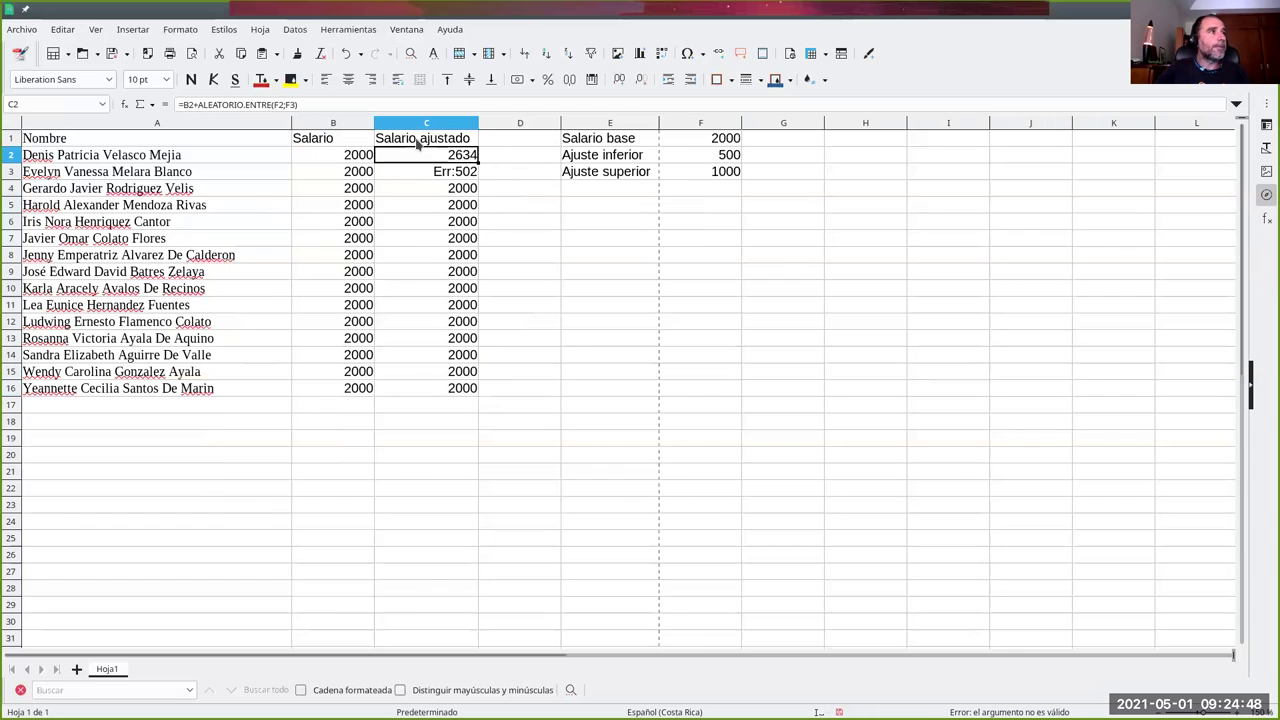
click(272, 105)
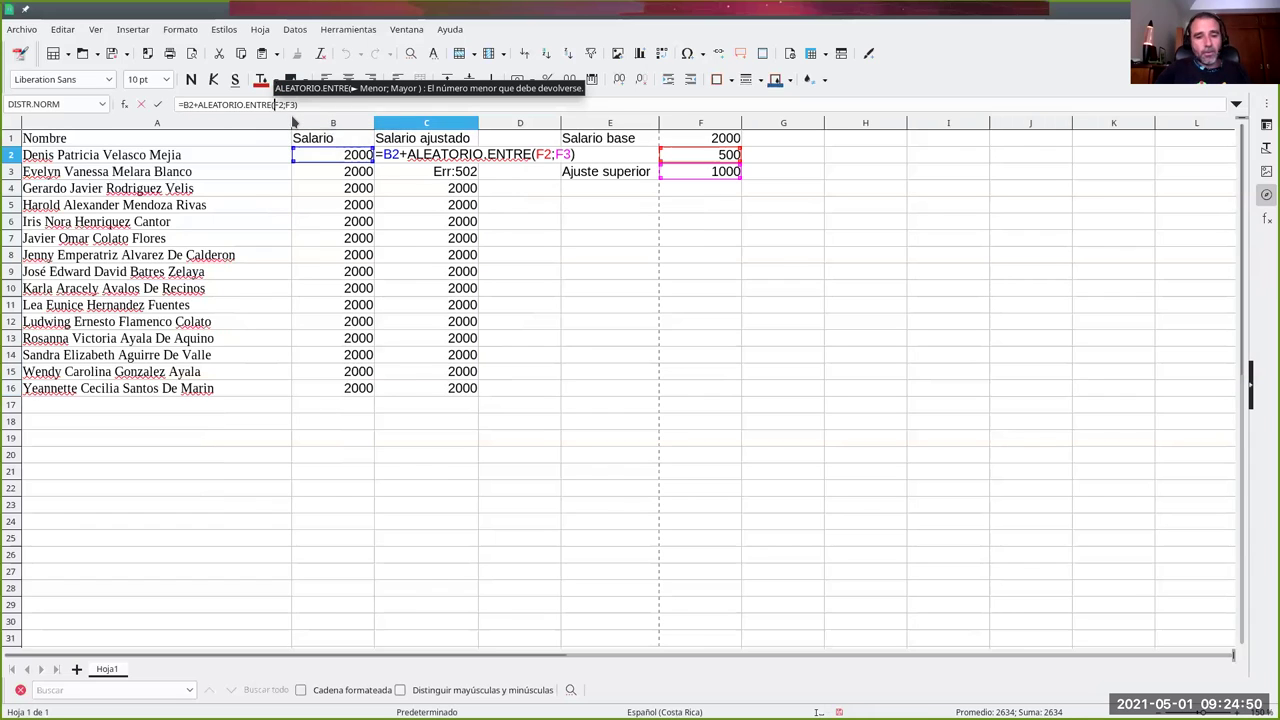
key(F4)
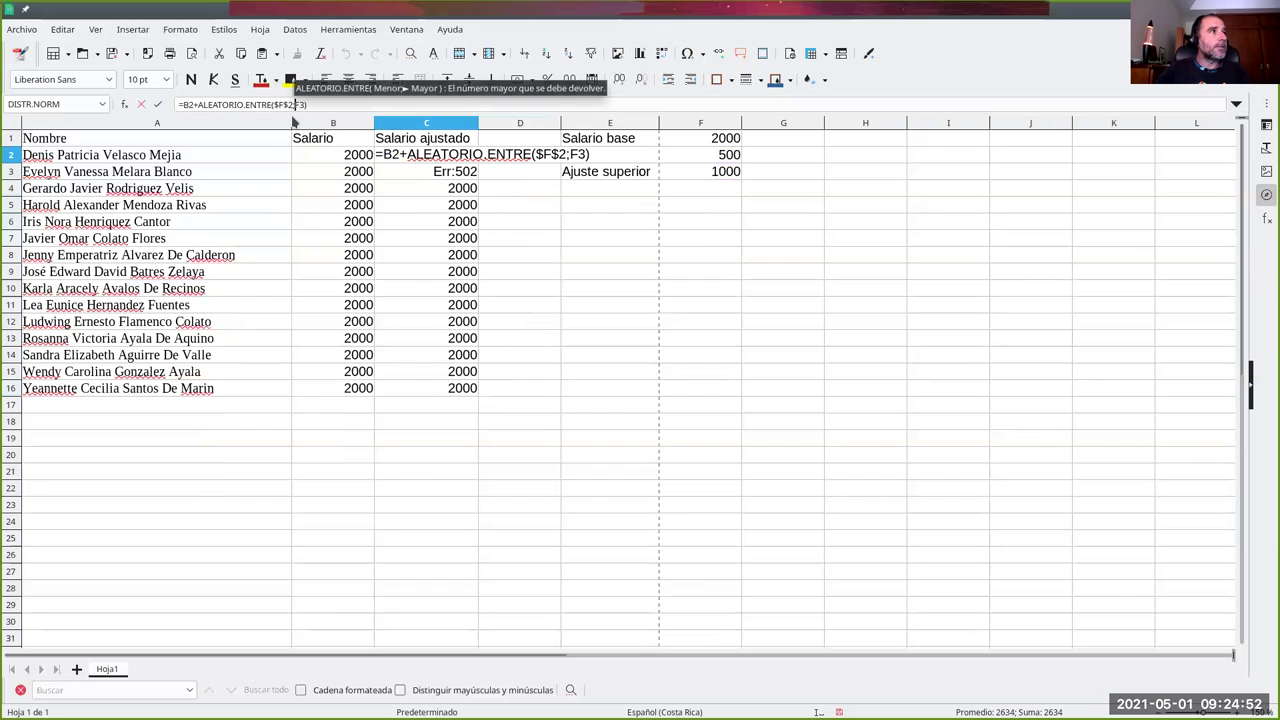
key(F4)
key(Return)
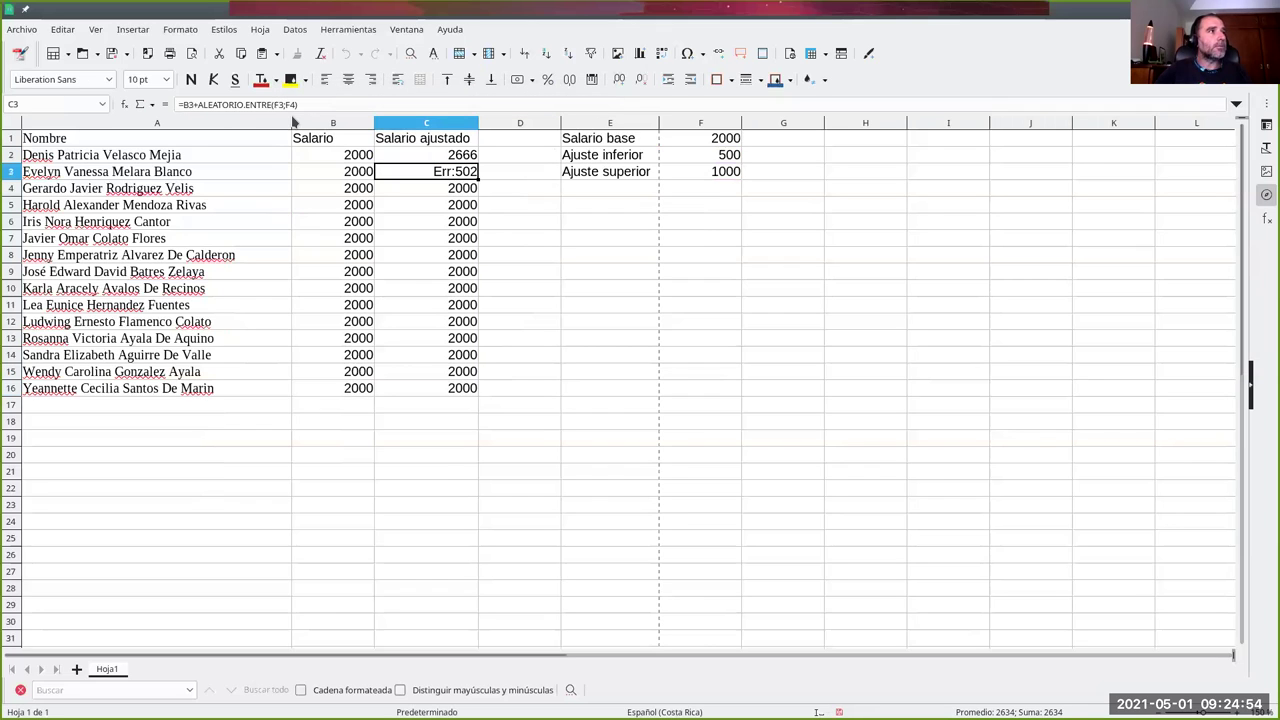
click(452, 158)
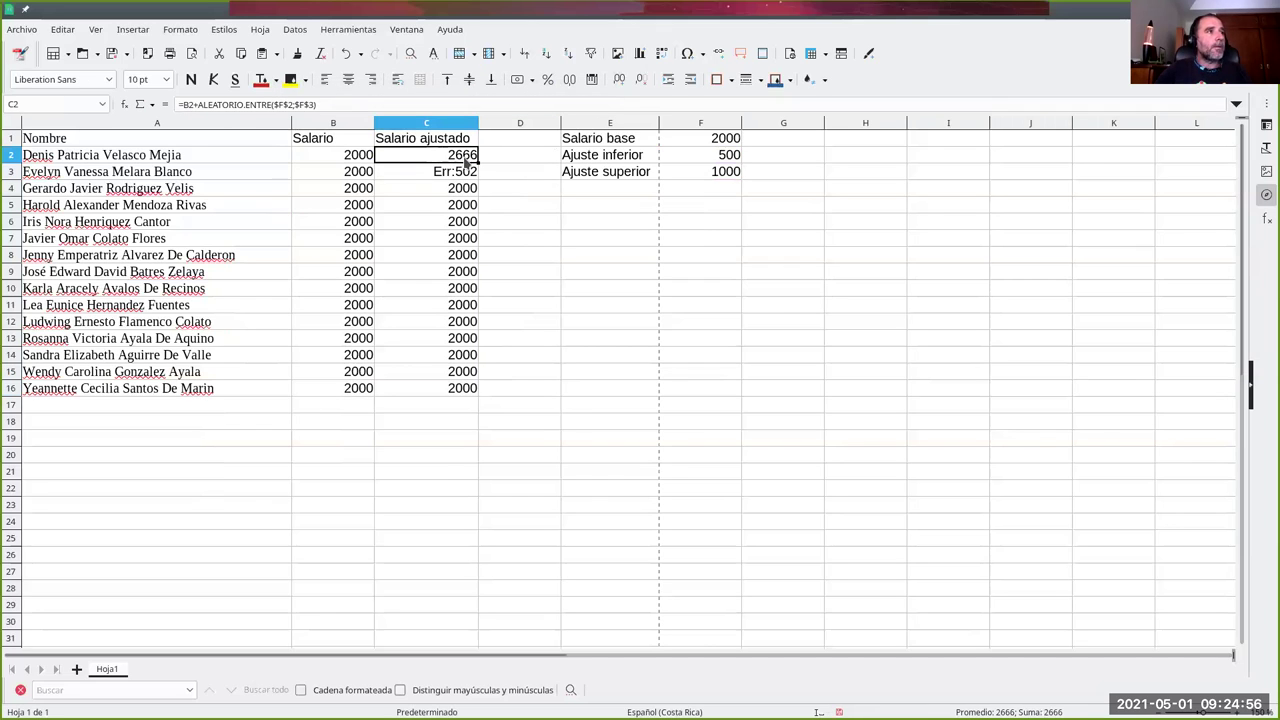
drag(478, 162, 480, 394)
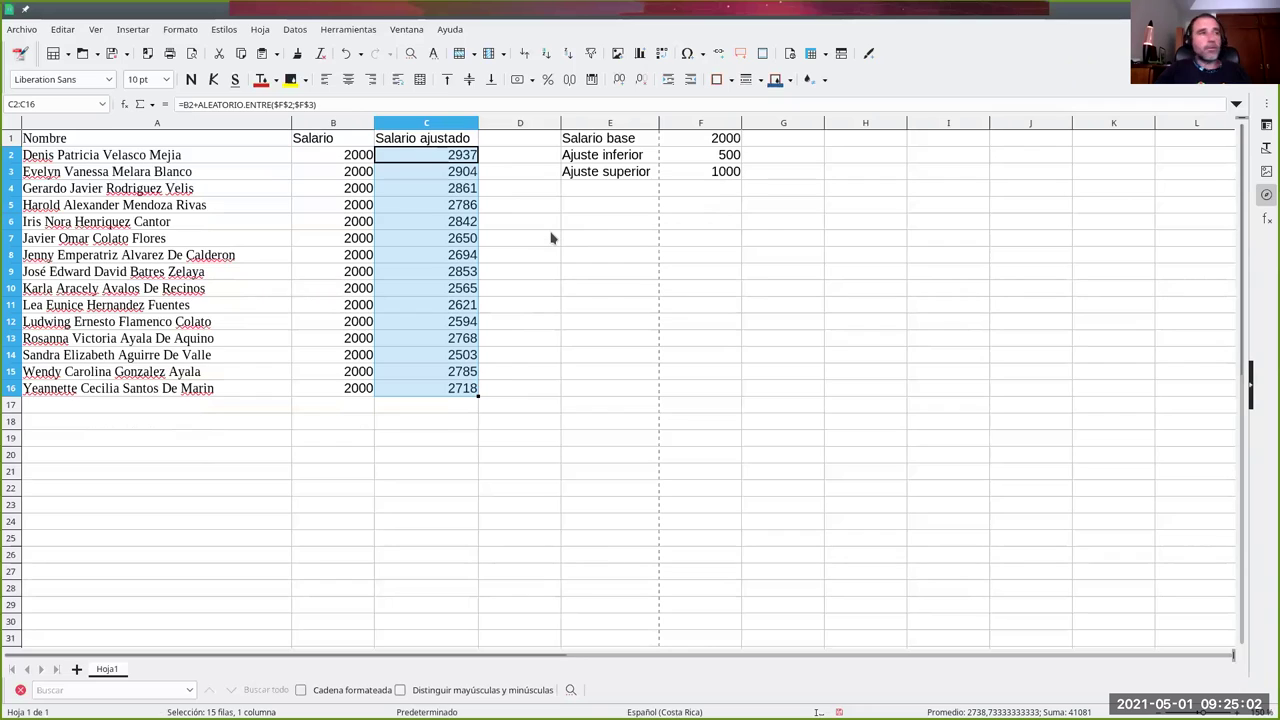
Step: Deselect the filled column and start a new blank spreadsheet from the New button
click(518, 188)
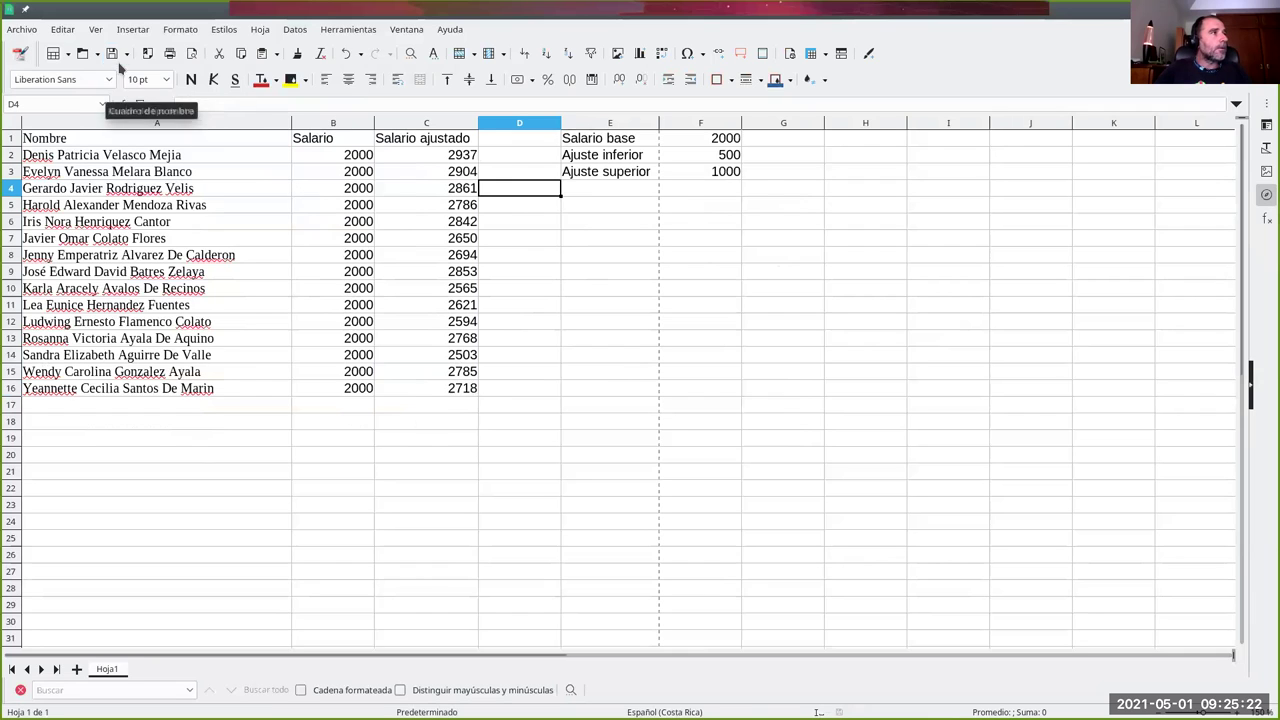
click(55, 60)
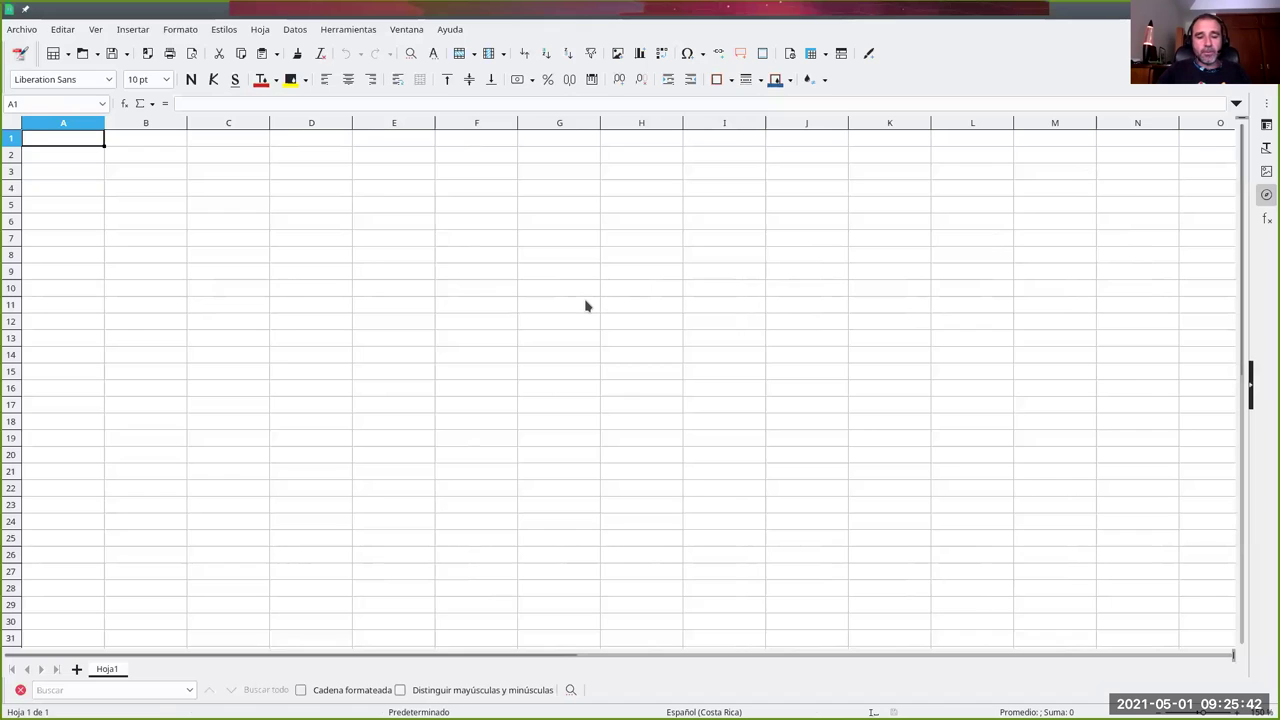
Step: Enter the headers Persona in A1 and Salario in B1
text(Persona)
key(Tab)
text(S)
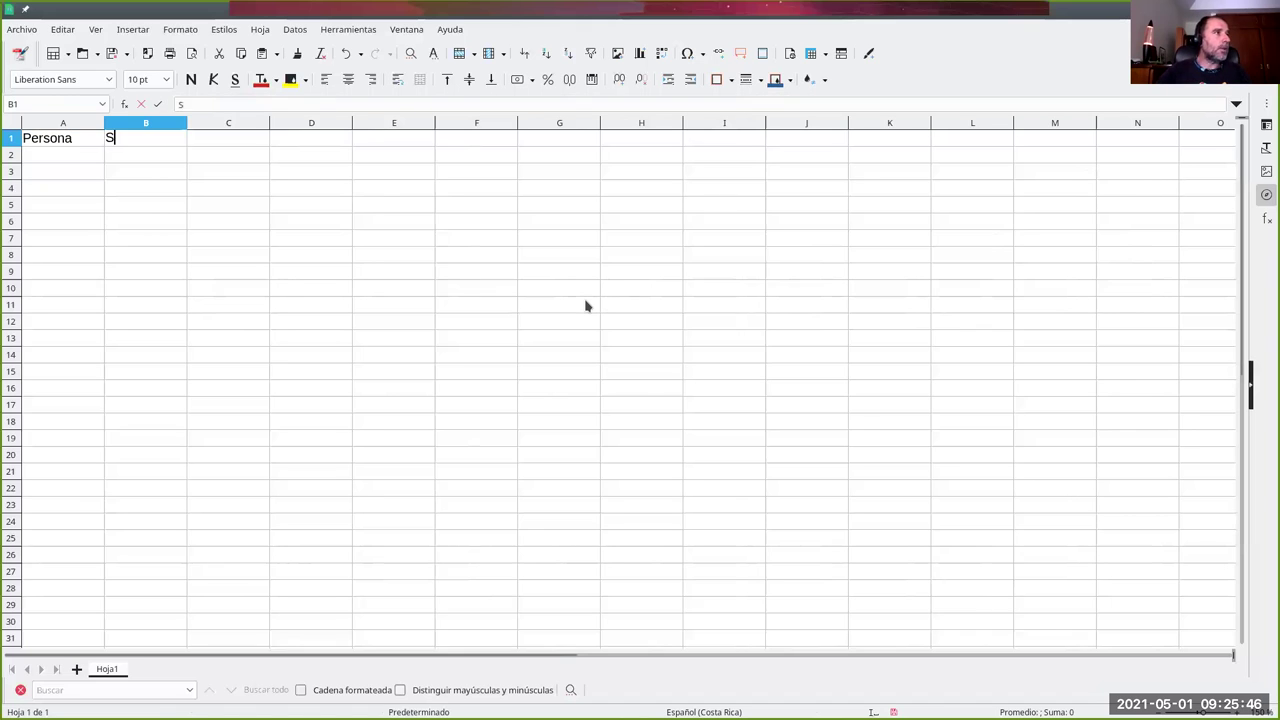
text(alario)
key(Return)
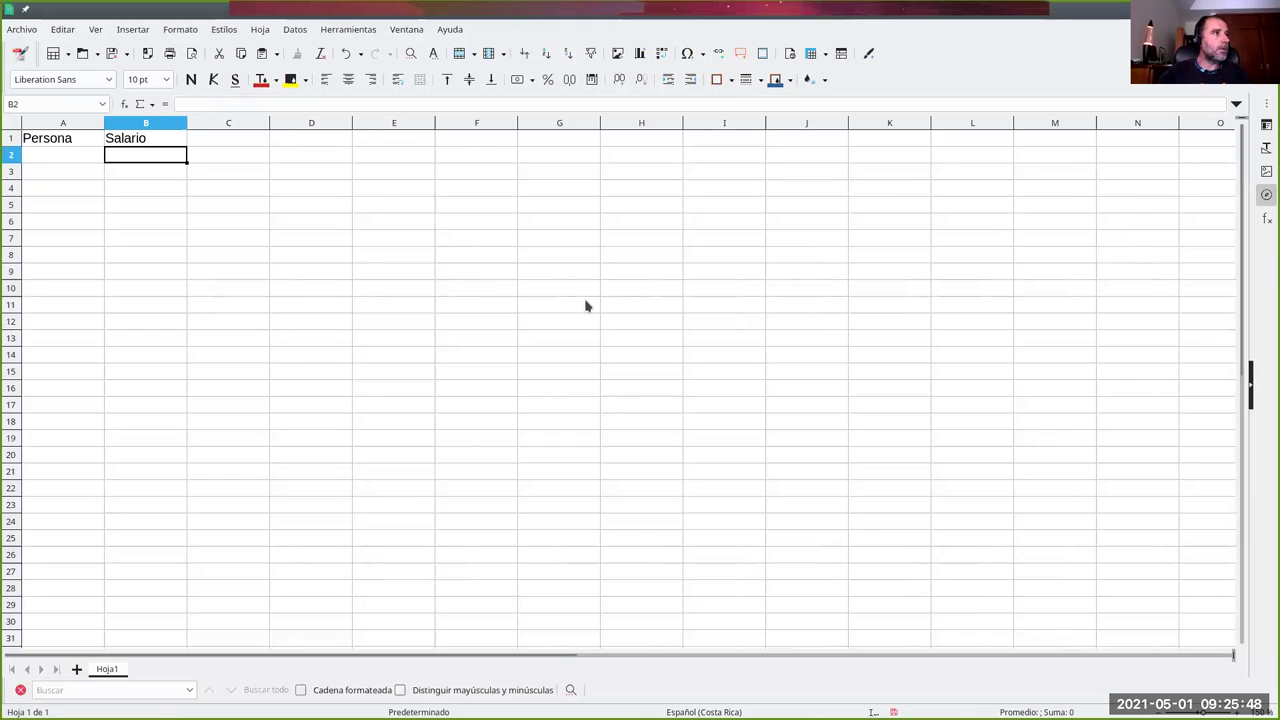
key(Left)
Step: Start a formula in A2 linking to Hoja1.A2 of estudiantes.ods
text(=)
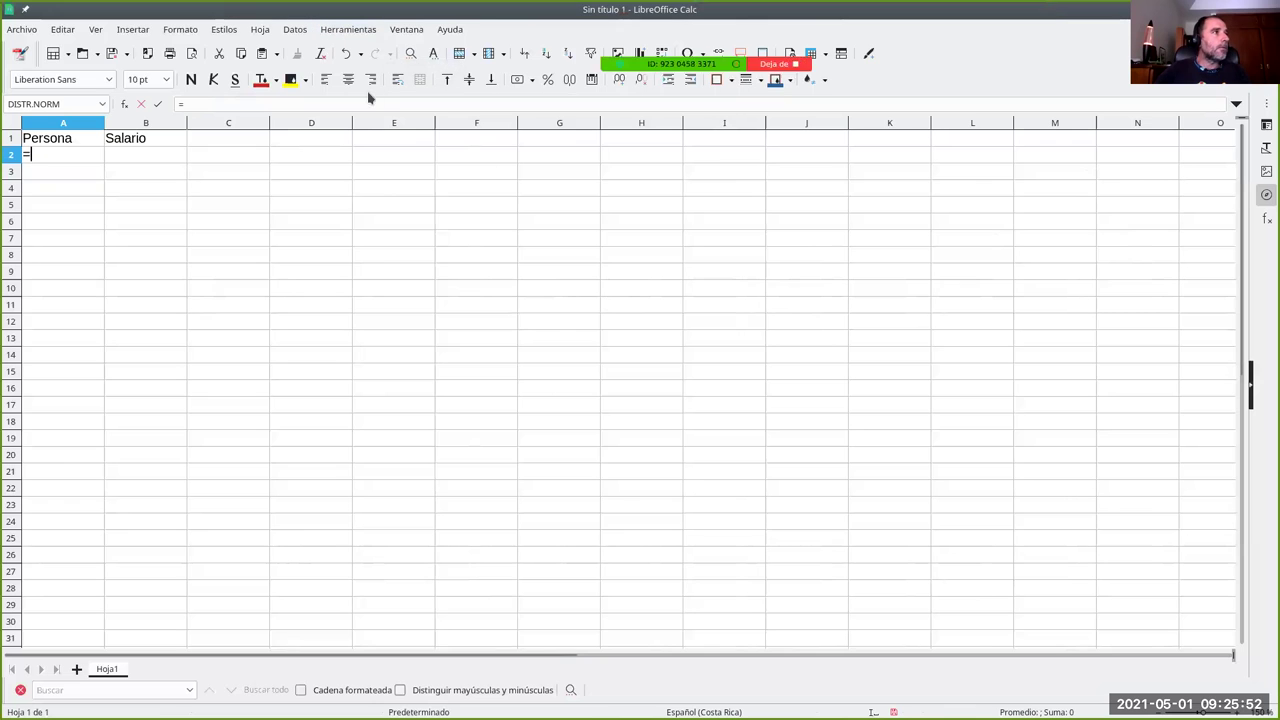
mouse_move(80, 12)
mouse_down()
mouse_move(544, 117)
mouse_move(489, 46)
mouse_up()
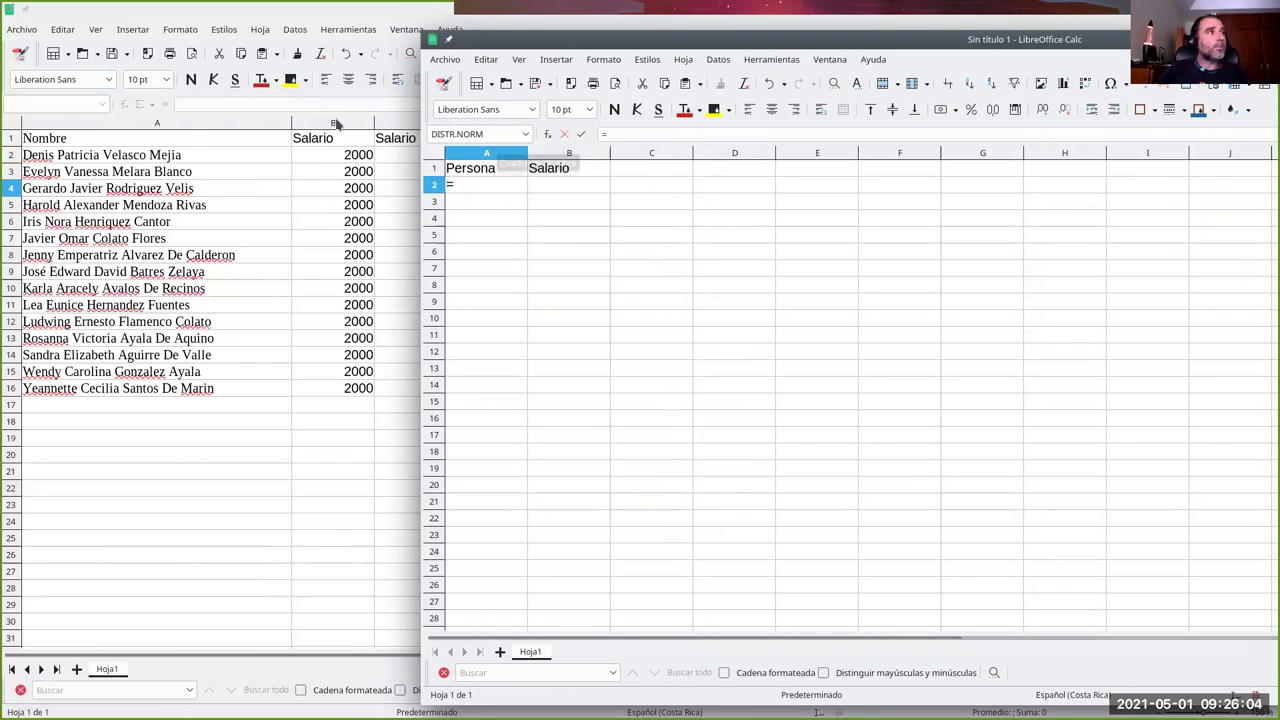
click(133, 160)
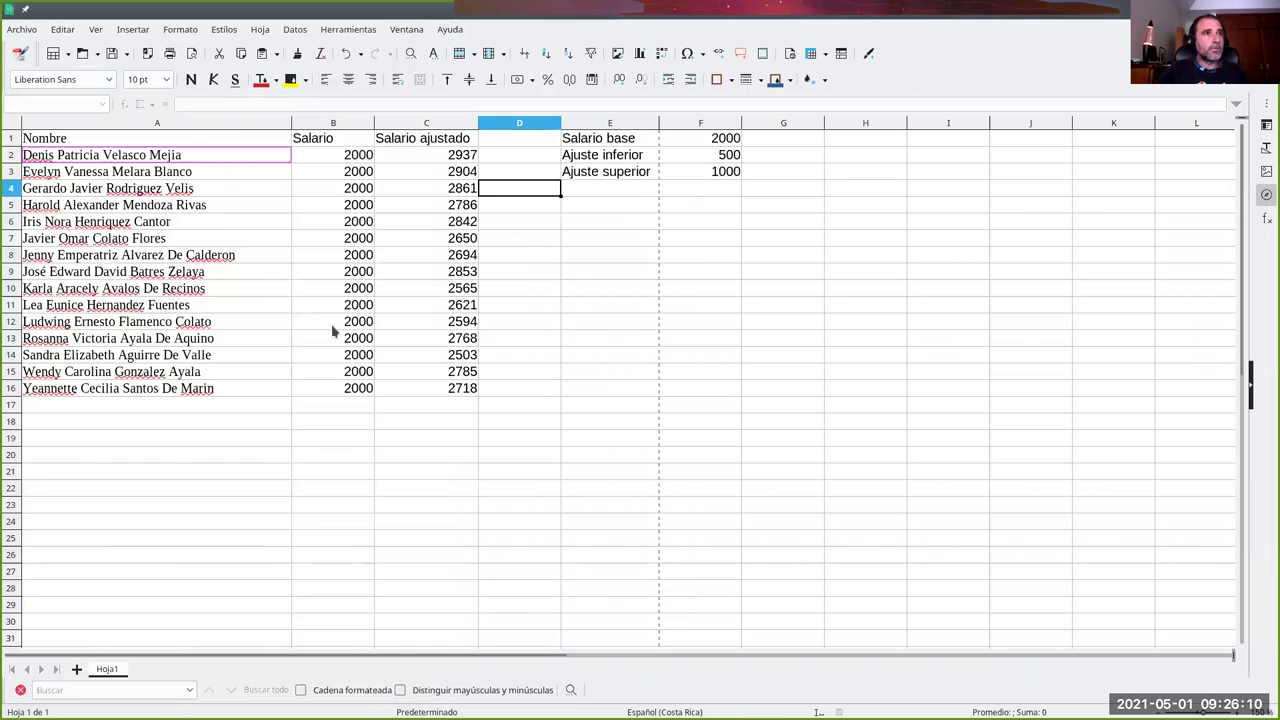
key(alt+Tab)
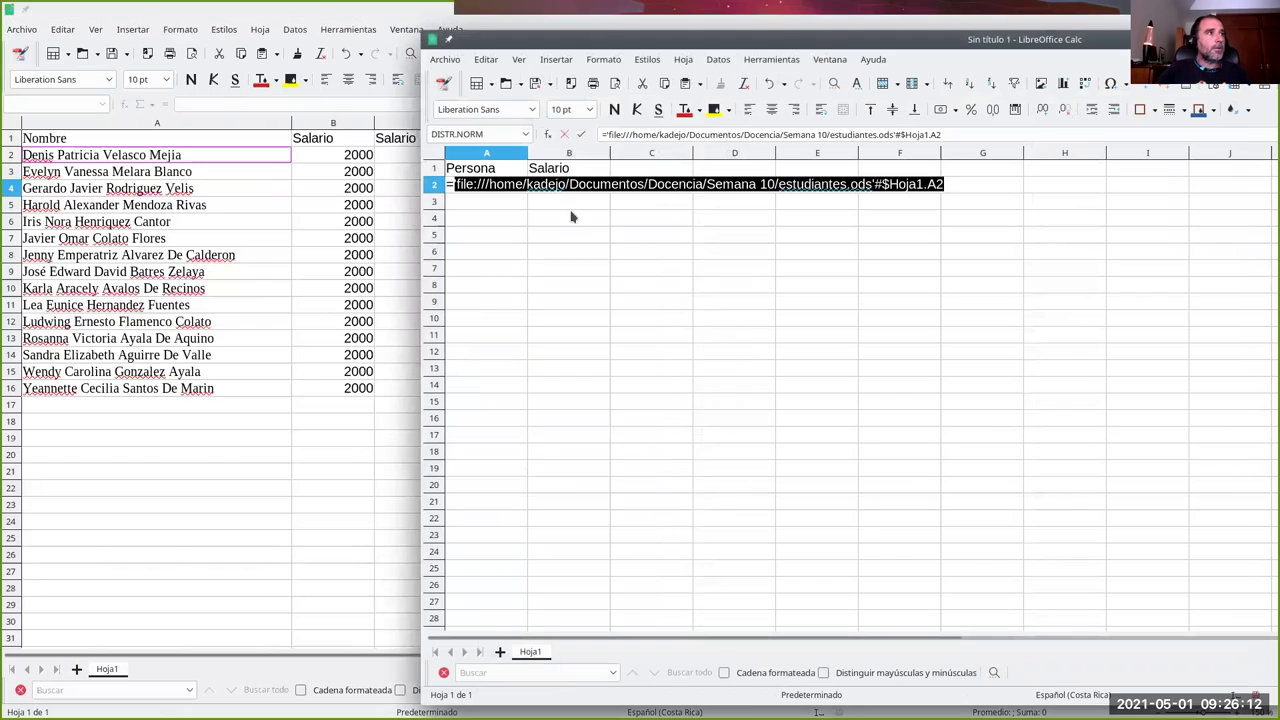
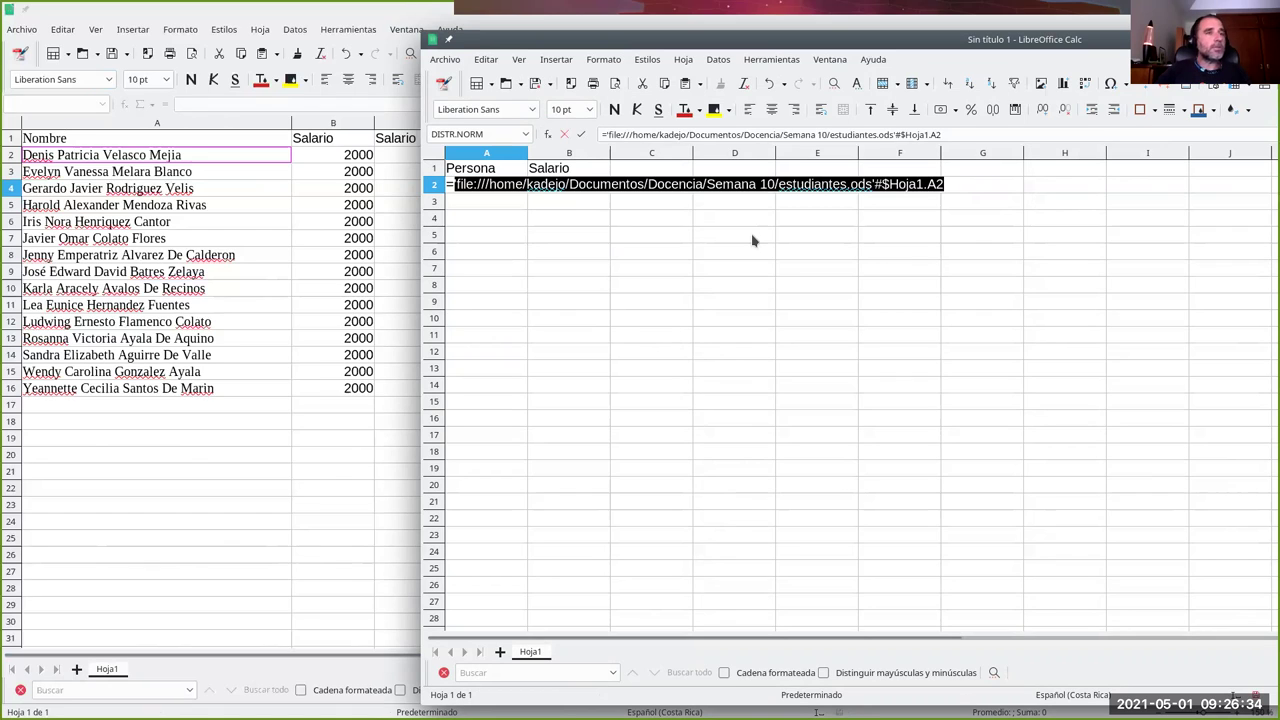
Step: Commit the A2 link to estudiantes.ods, fill it down to A16, and widen column A
key(Return)
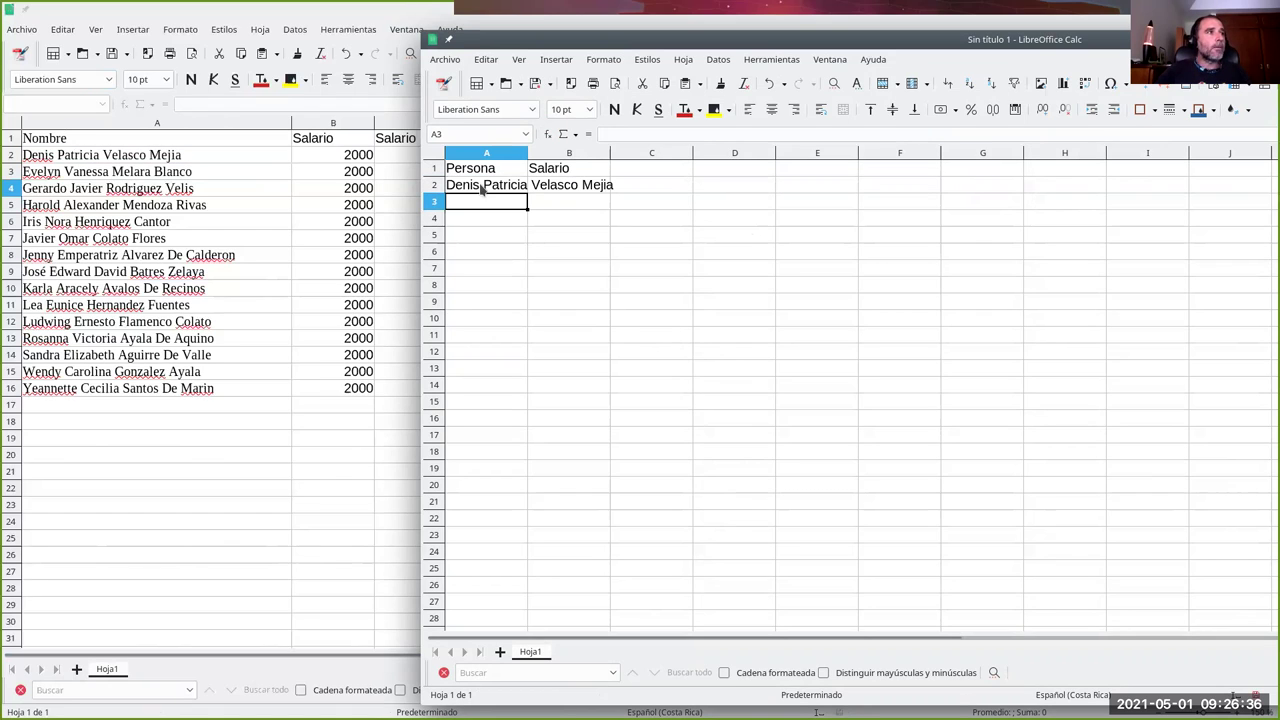
double_click(528, 155)
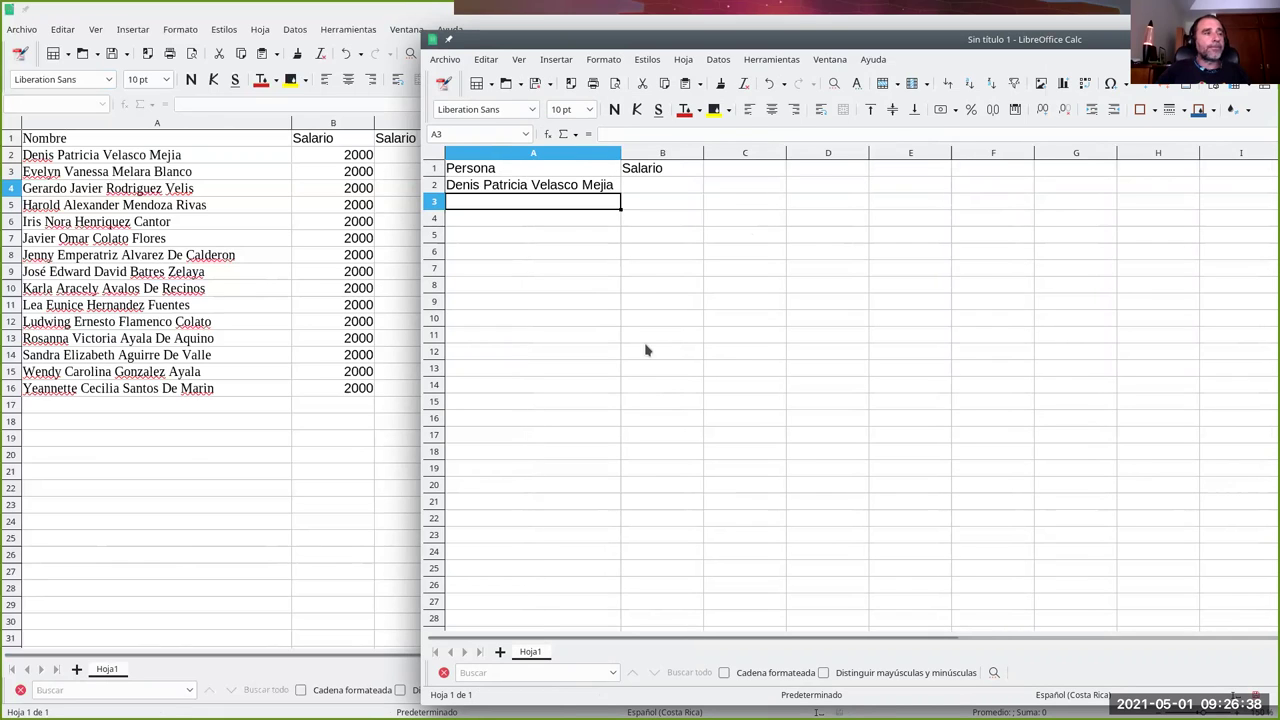
click(566, 190)
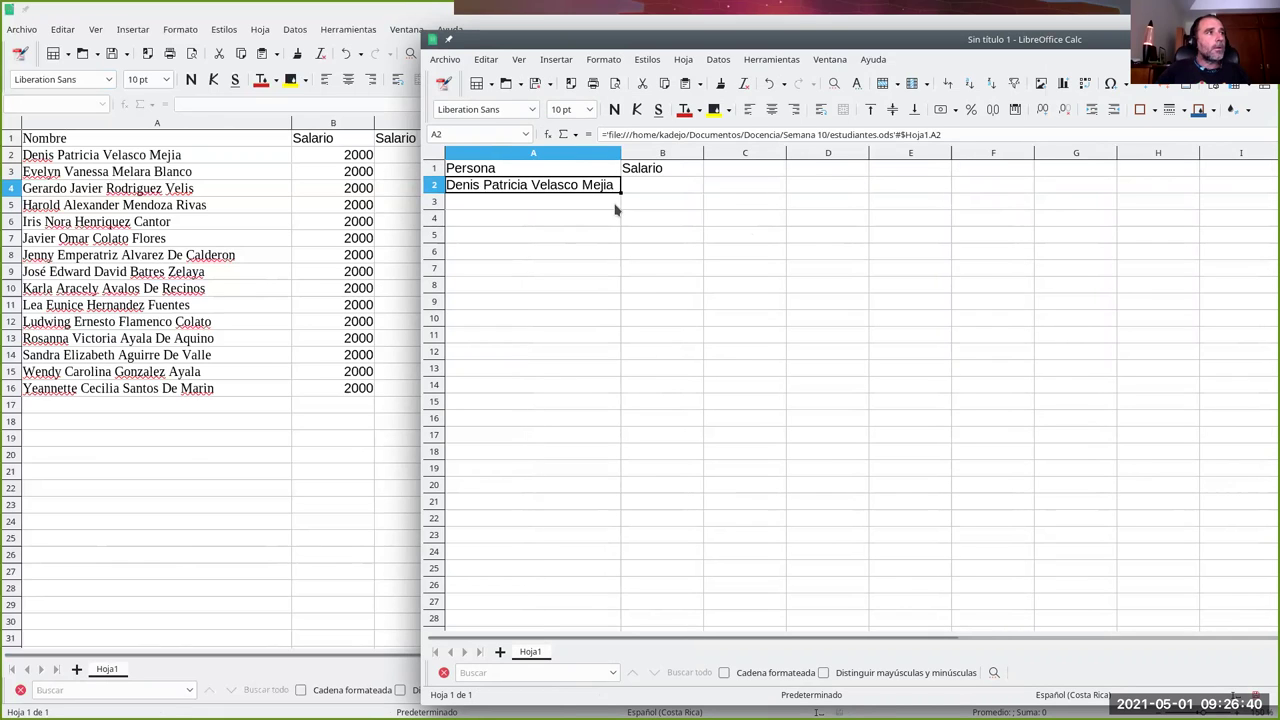
drag(621, 214, 601, 426)
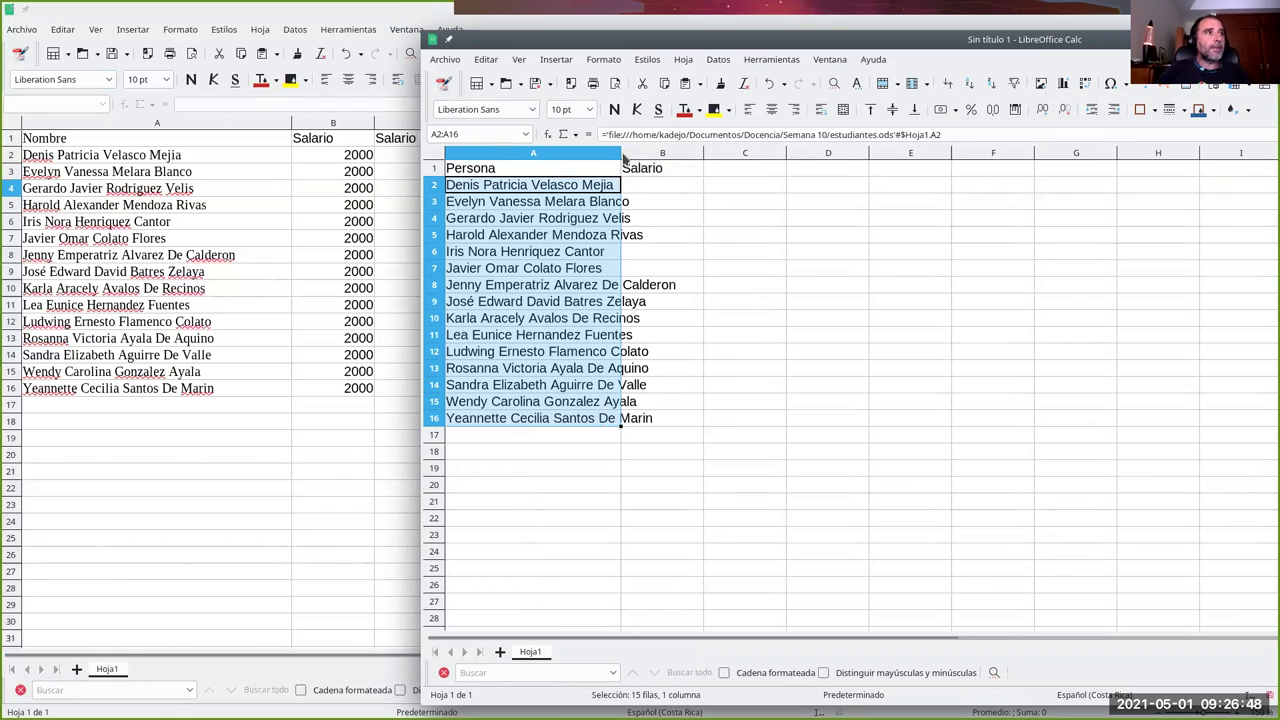
drag(622, 152, 682, 160)
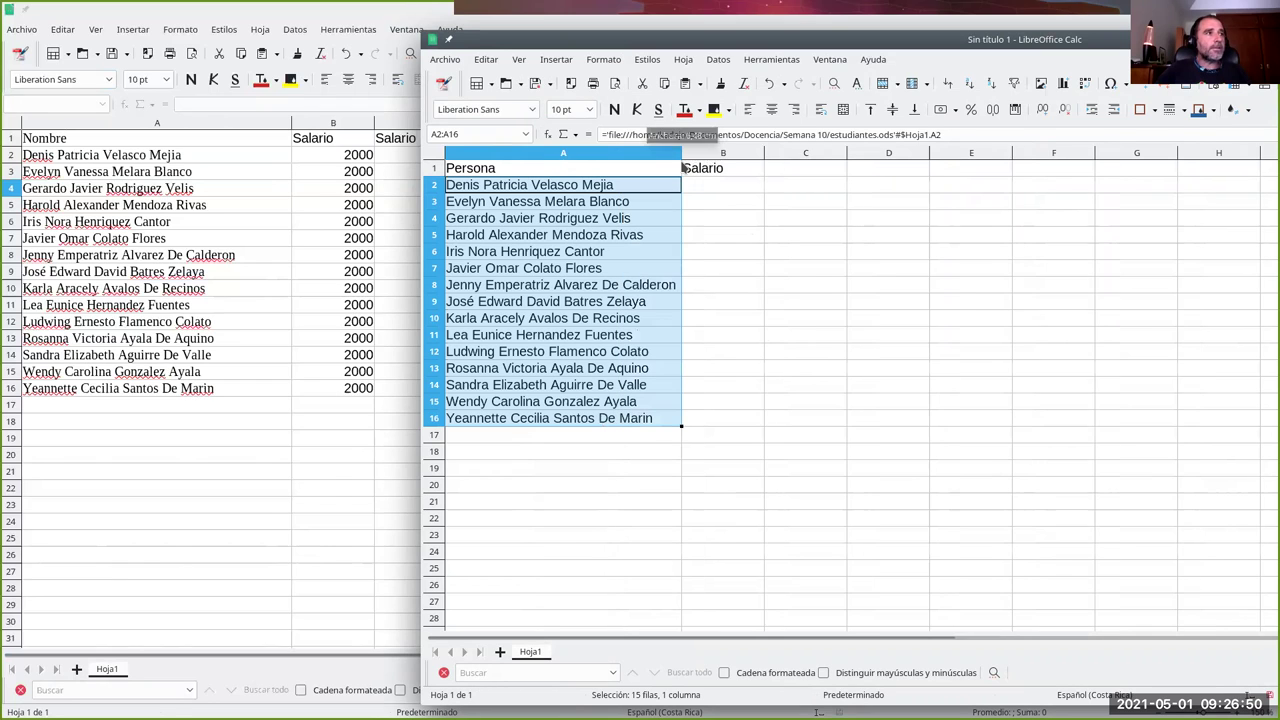
Step: Maximize the new workbook window and check the link formula in A16 without changing it
click(652, 424)
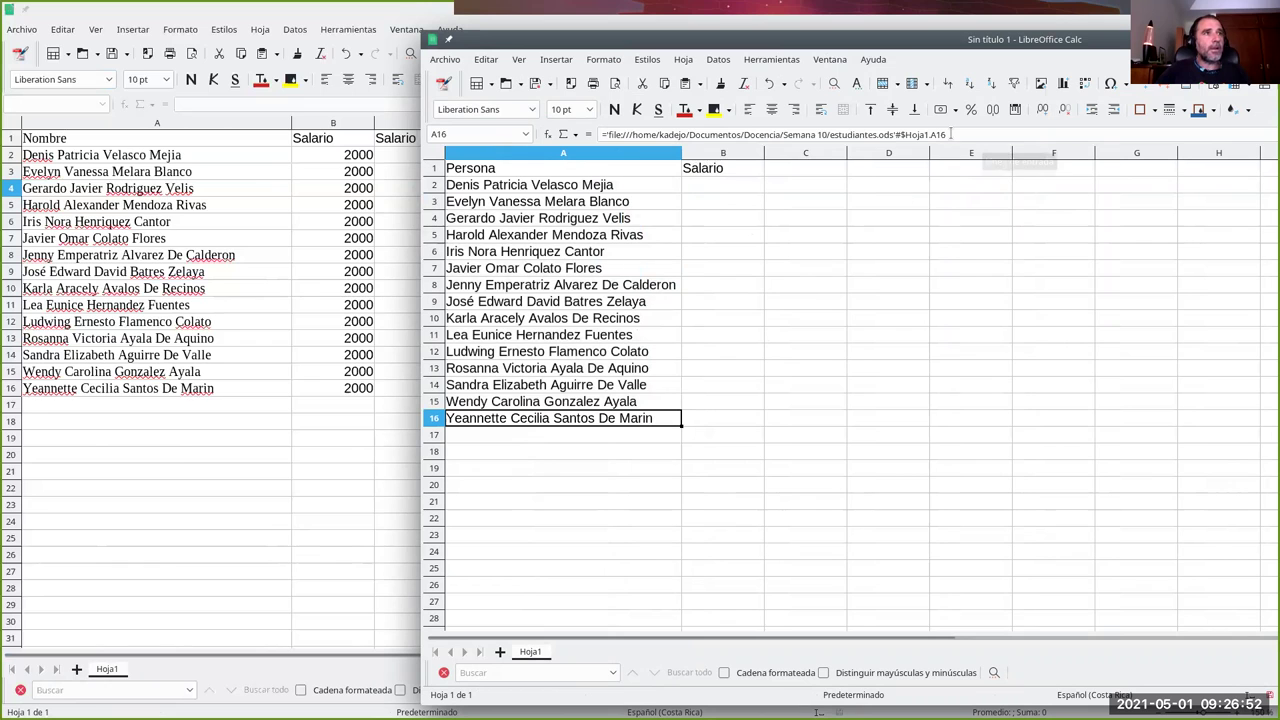
mouse_move(941, 35)
mouse_down()
mouse_move(688, 42)
mouse_move(652, 10)
mouse_up()
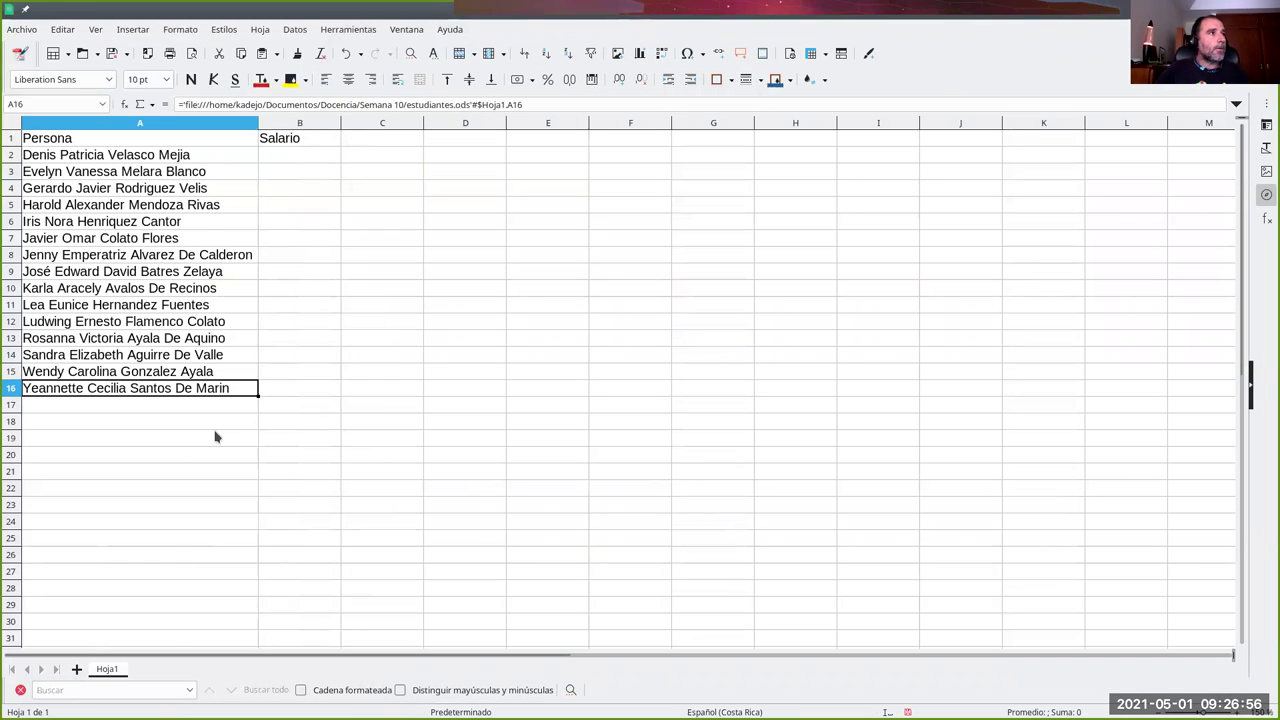
click(526, 105)
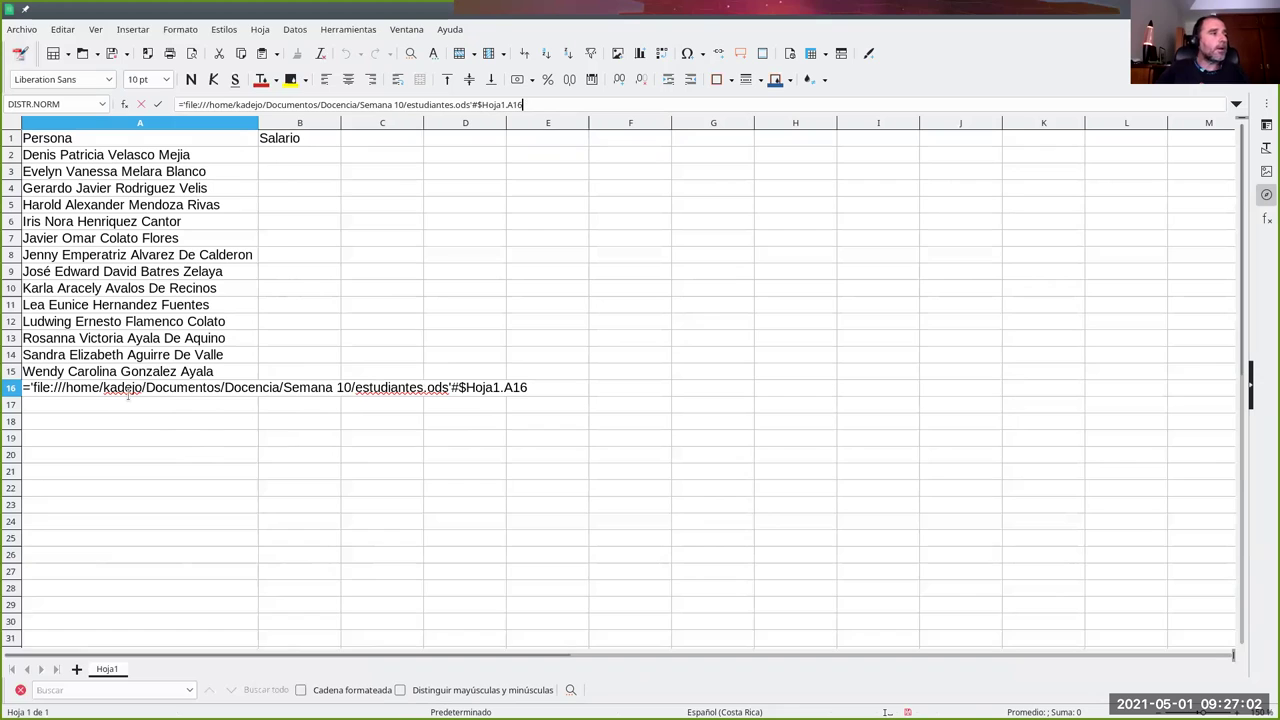
key(Escape)
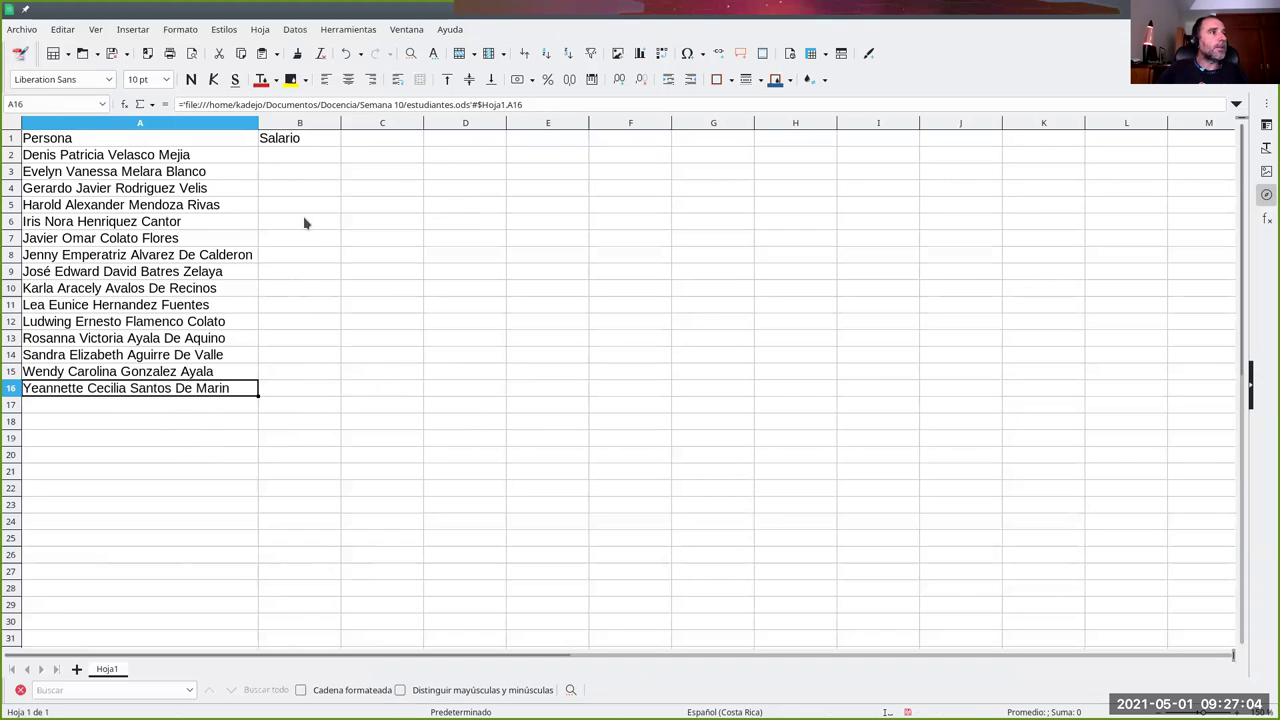
Step: Copy the A2 name link and paste it into B2
click(303, 157)
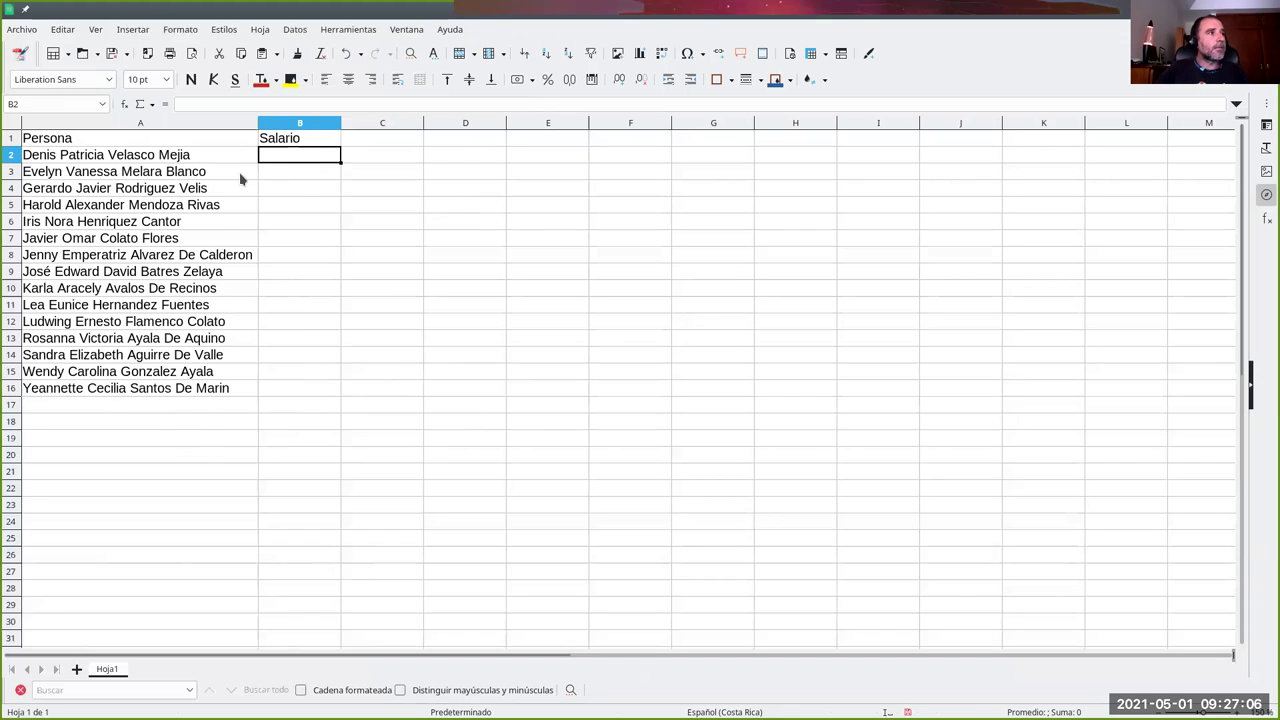
click(227, 158)
key(ctrl+c)
click(287, 155)
key(ctrl+v)
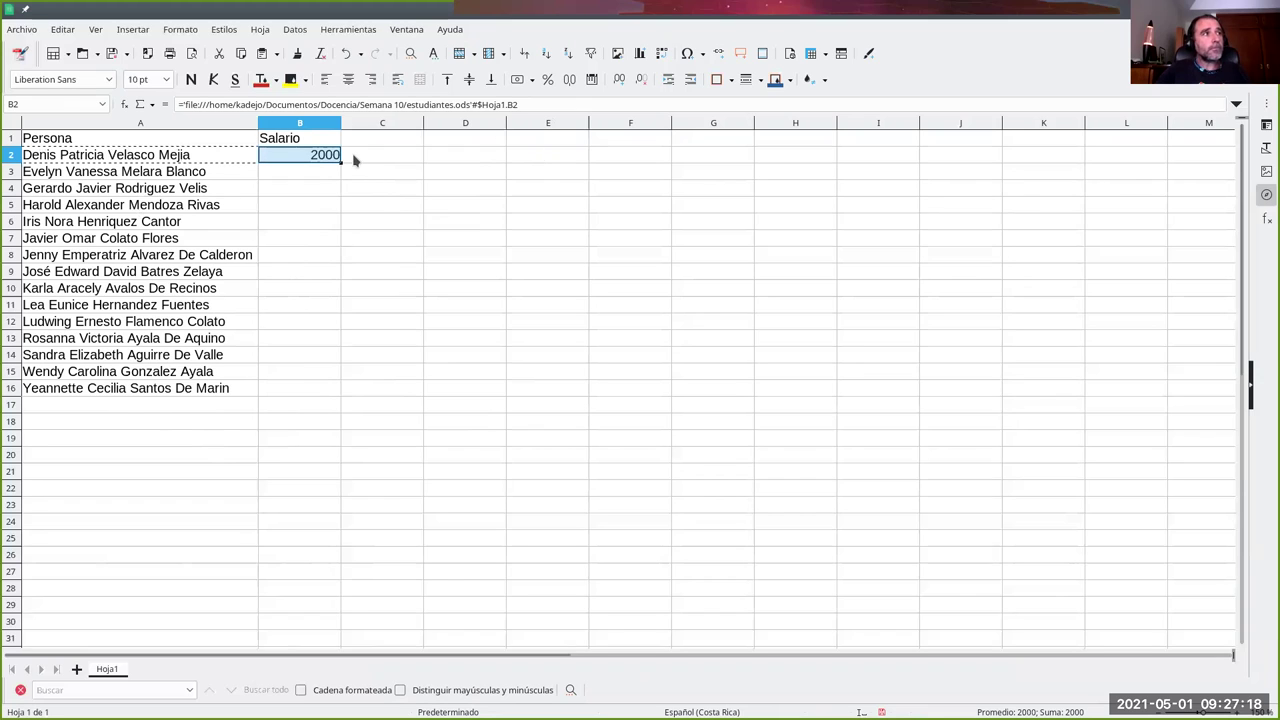
Step: Repoint the B2 link to column C and fill it down to B16
click(513, 104)
key(BackSpace)
text(C)
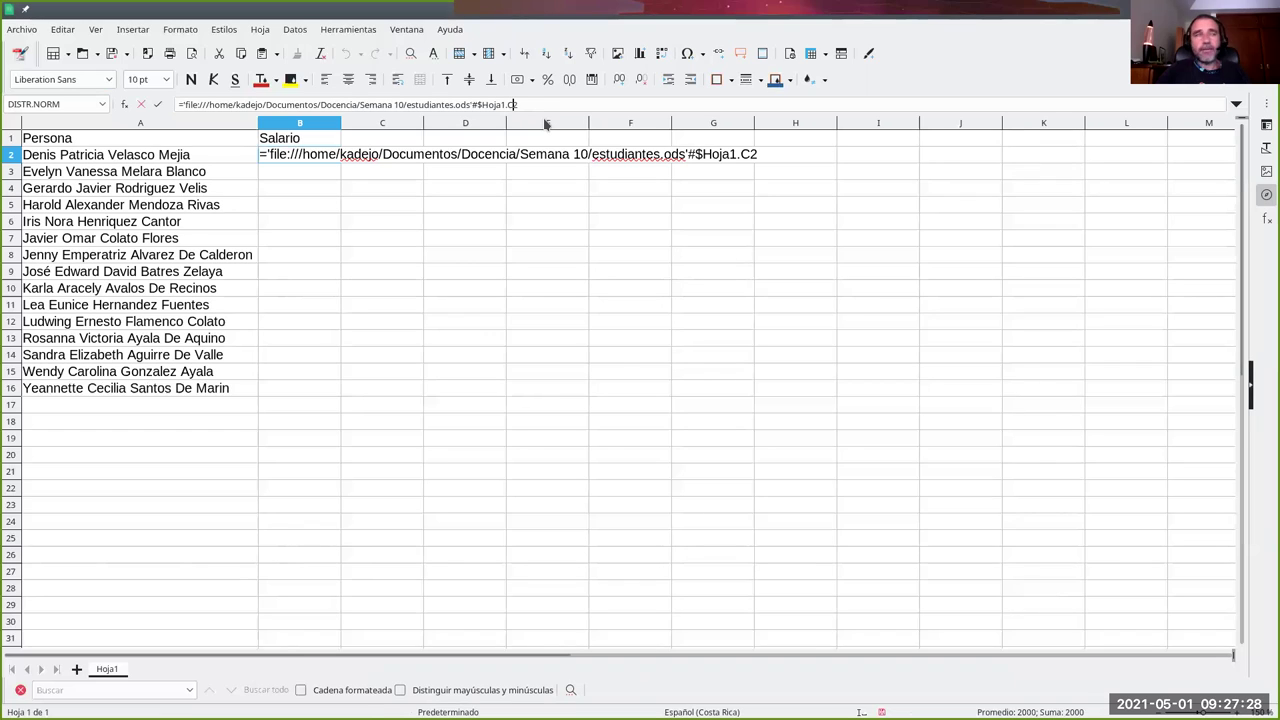
key(Return)
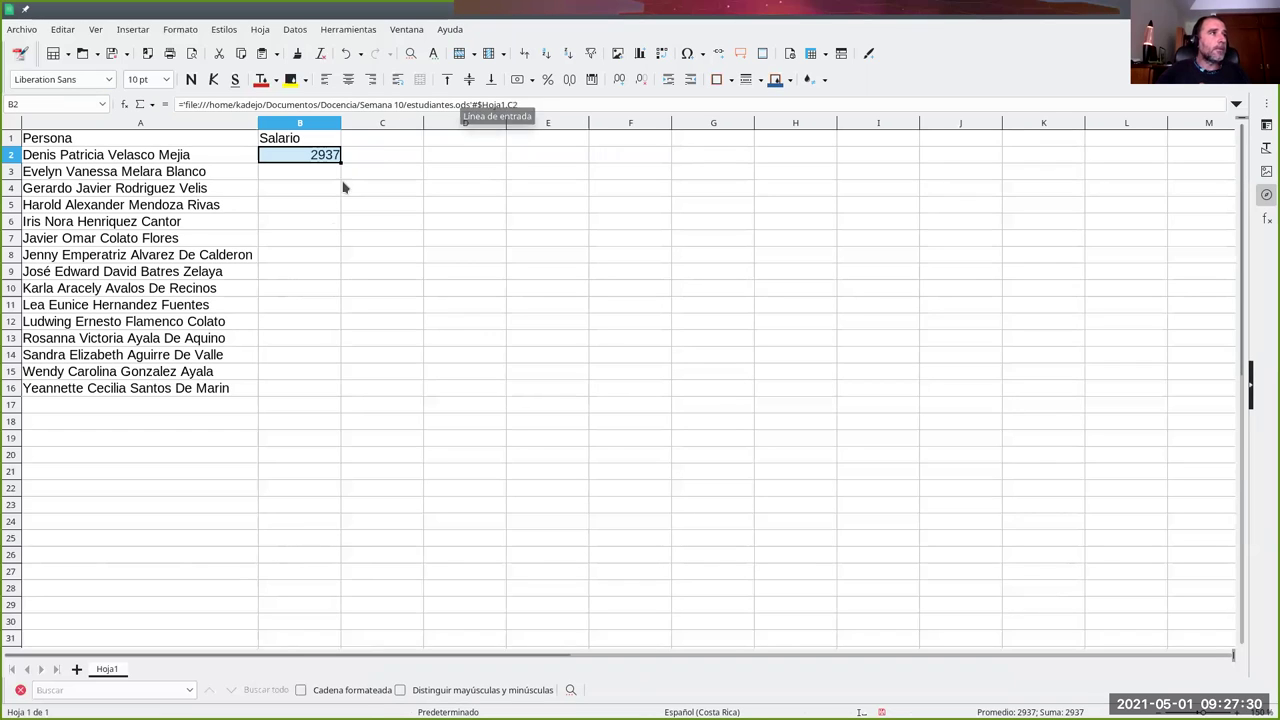
drag(340, 160, 323, 395)
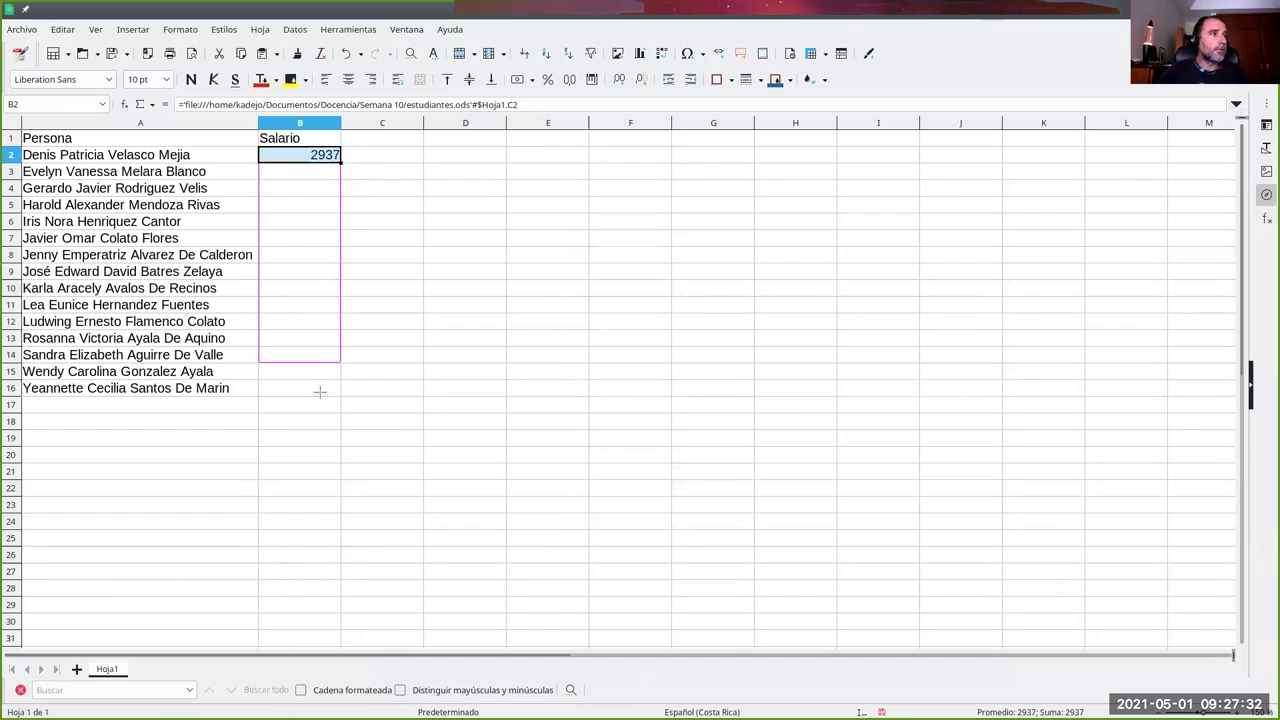
click(355, 378)
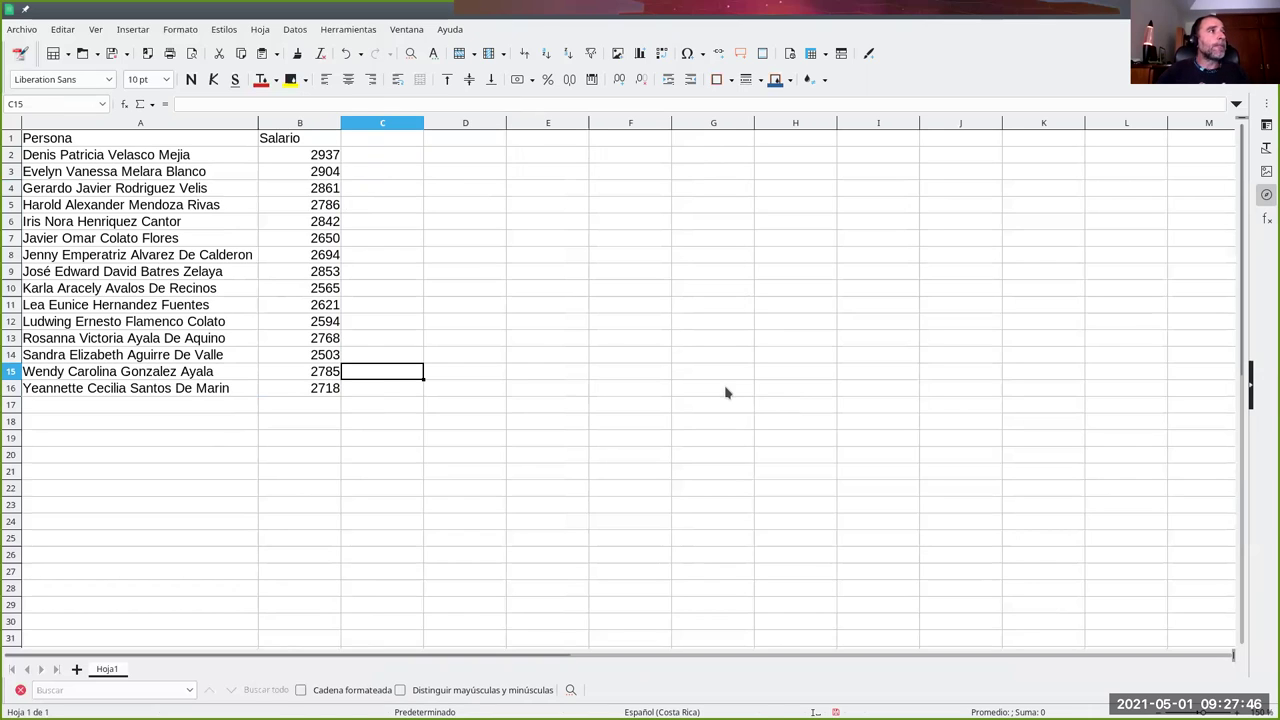
Step: Save the workbook as ejemplo in the Docencia > Semana 10 folder
click(118, 56)
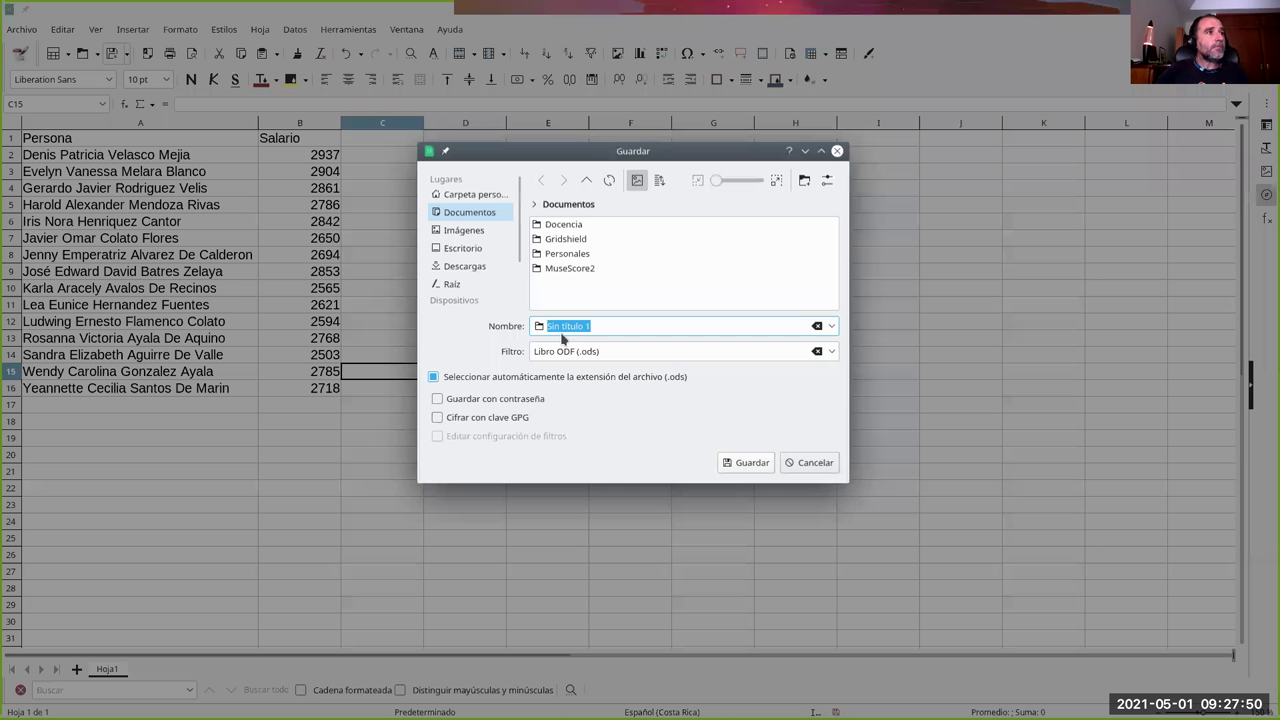
double_click(562, 226)
double_click(563, 227)
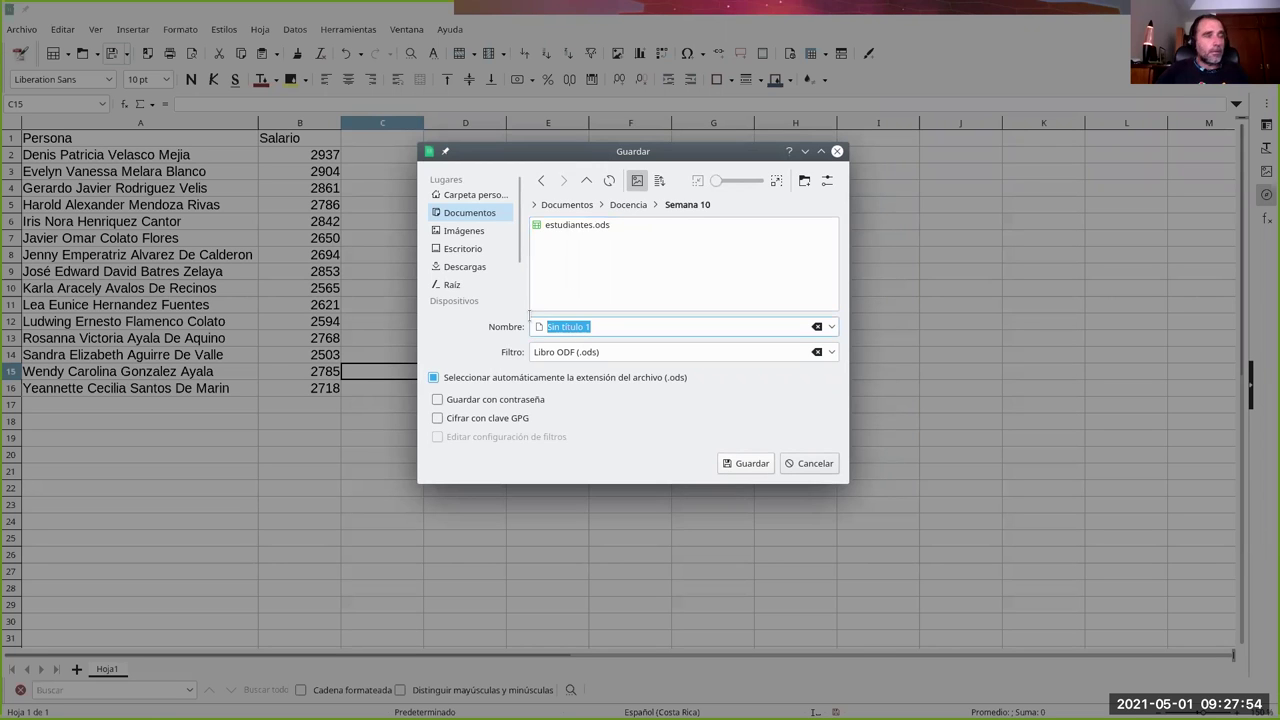
text(ejemplo)
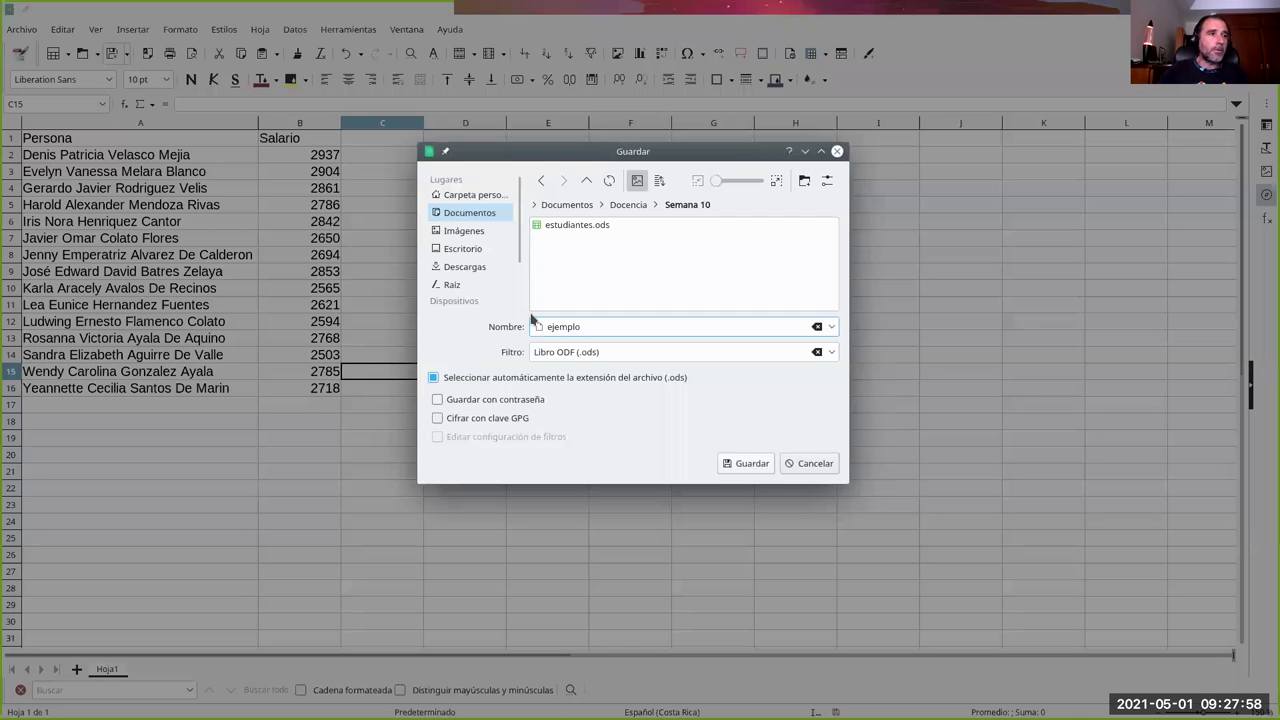
click(738, 468)
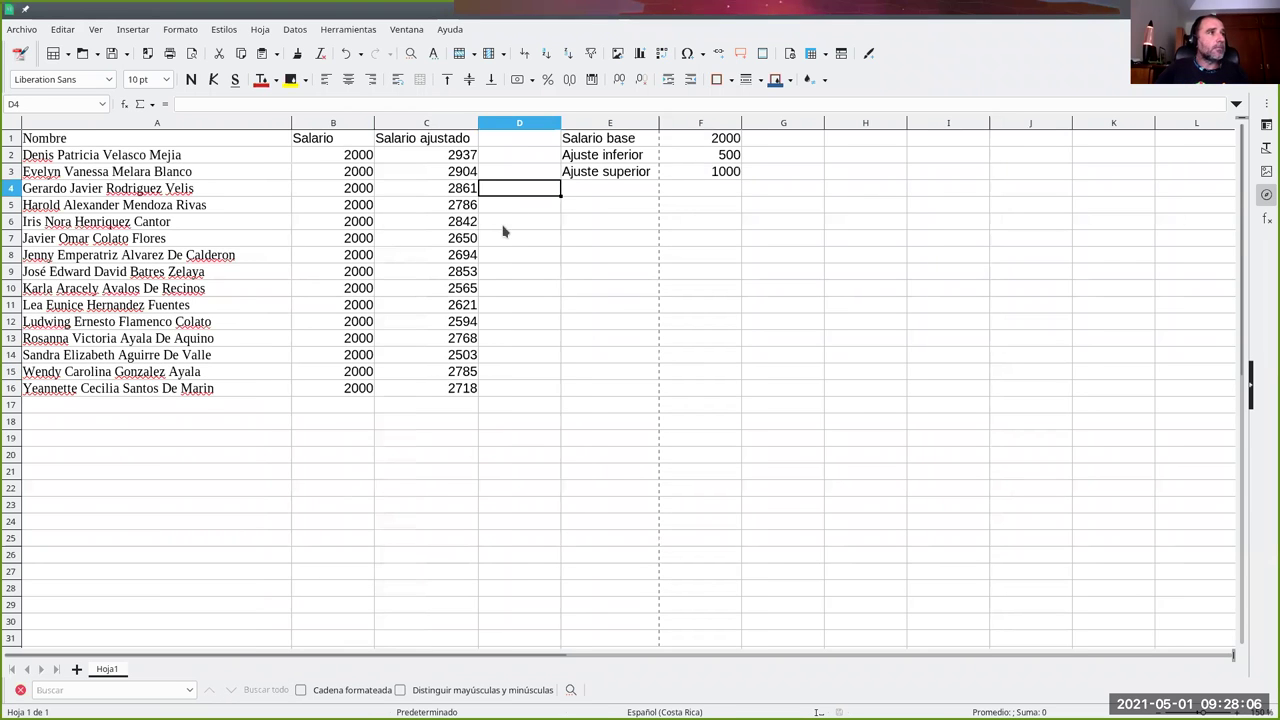
Step: Enter text 'sda' in empty cell E5 of estudiantes to force the RAND salaries to recalculate
click(507, 250)
click(609, 212)
text(sda)
key(Return)
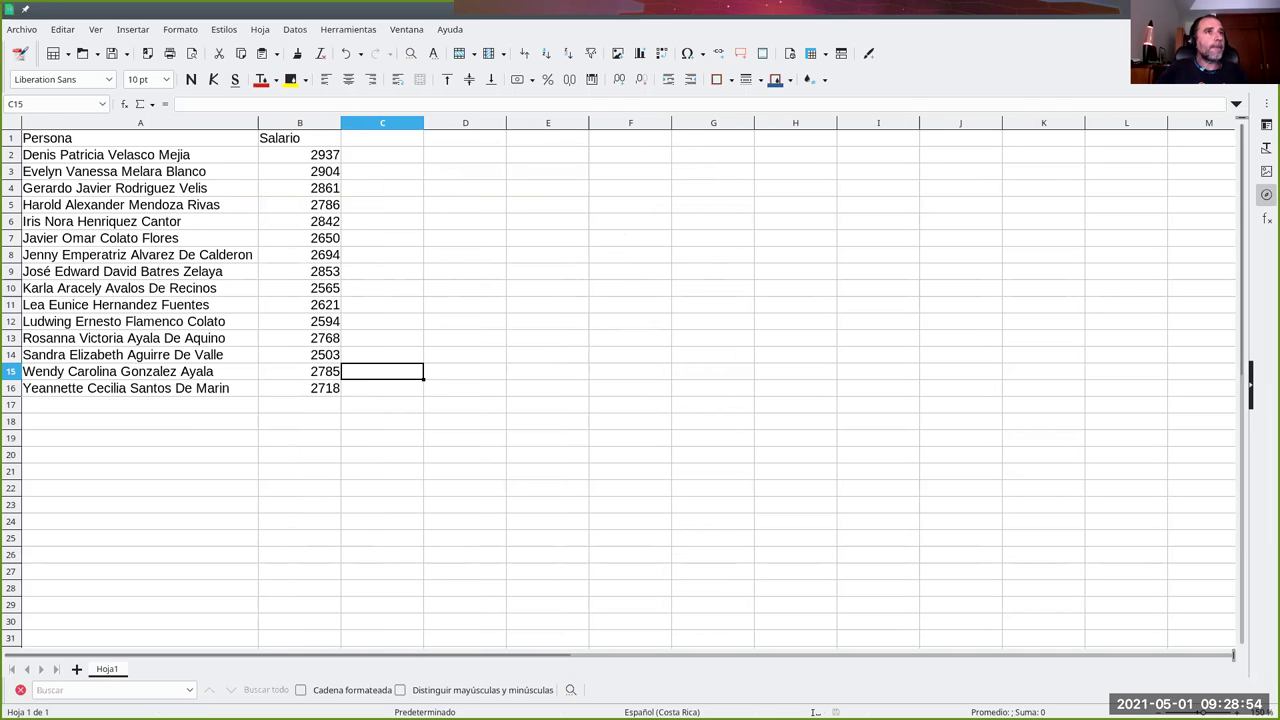
Step: Drag the ejemplo.ods window down to expose the spreadsheet window behind it
drag(486, 8, 478, 75)
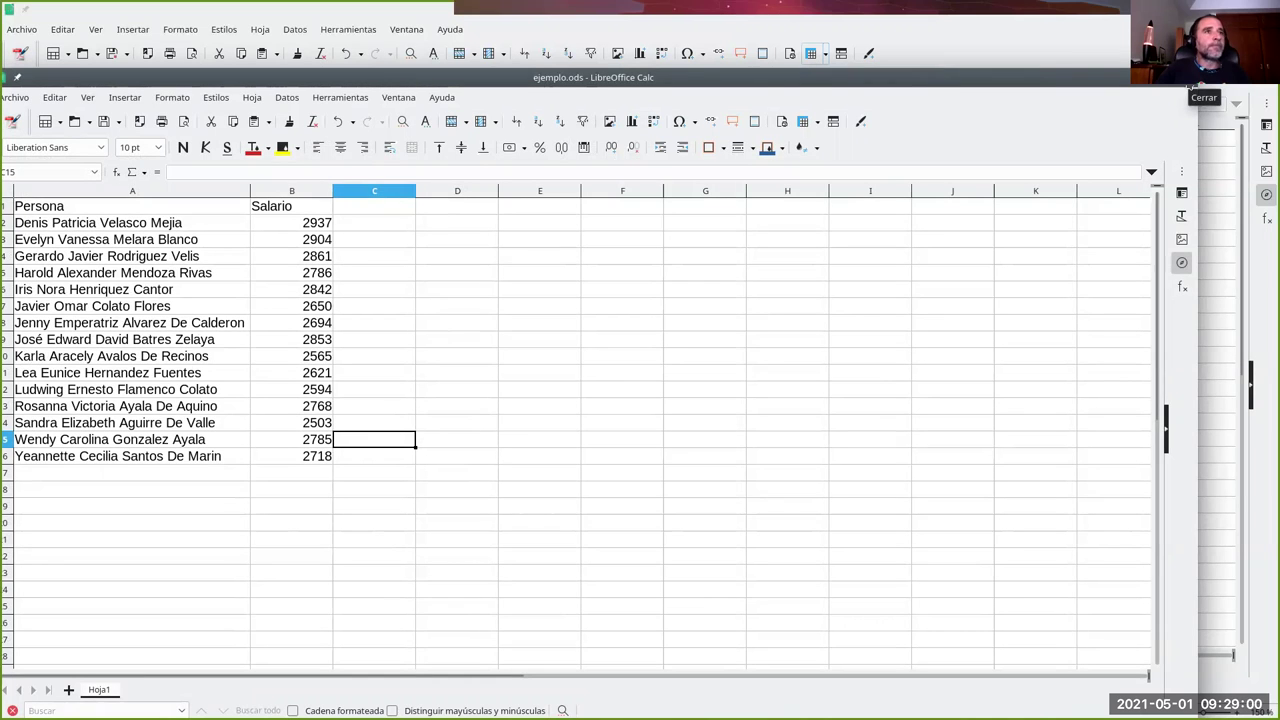
Step: Close and reopen ejemplo.ods, allow its external links to update, and maximize it
click(1188, 86)
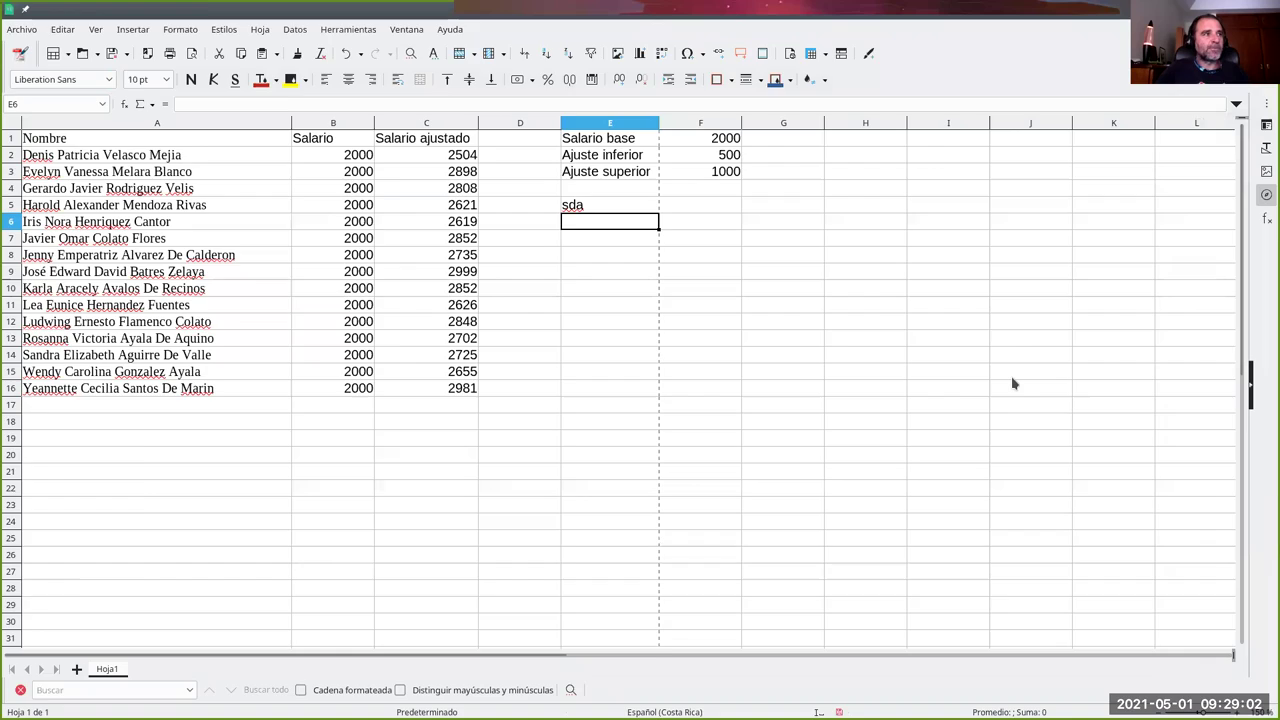
key(alt+Tab)
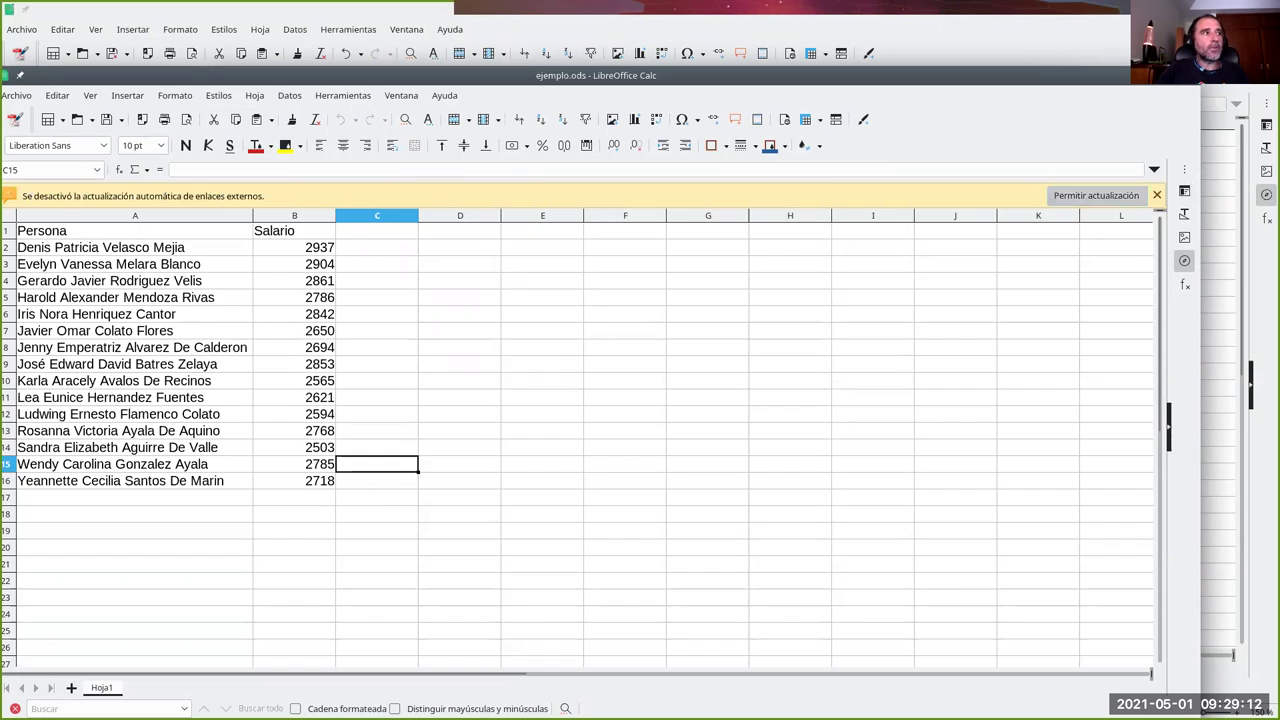
click(1097, 195)
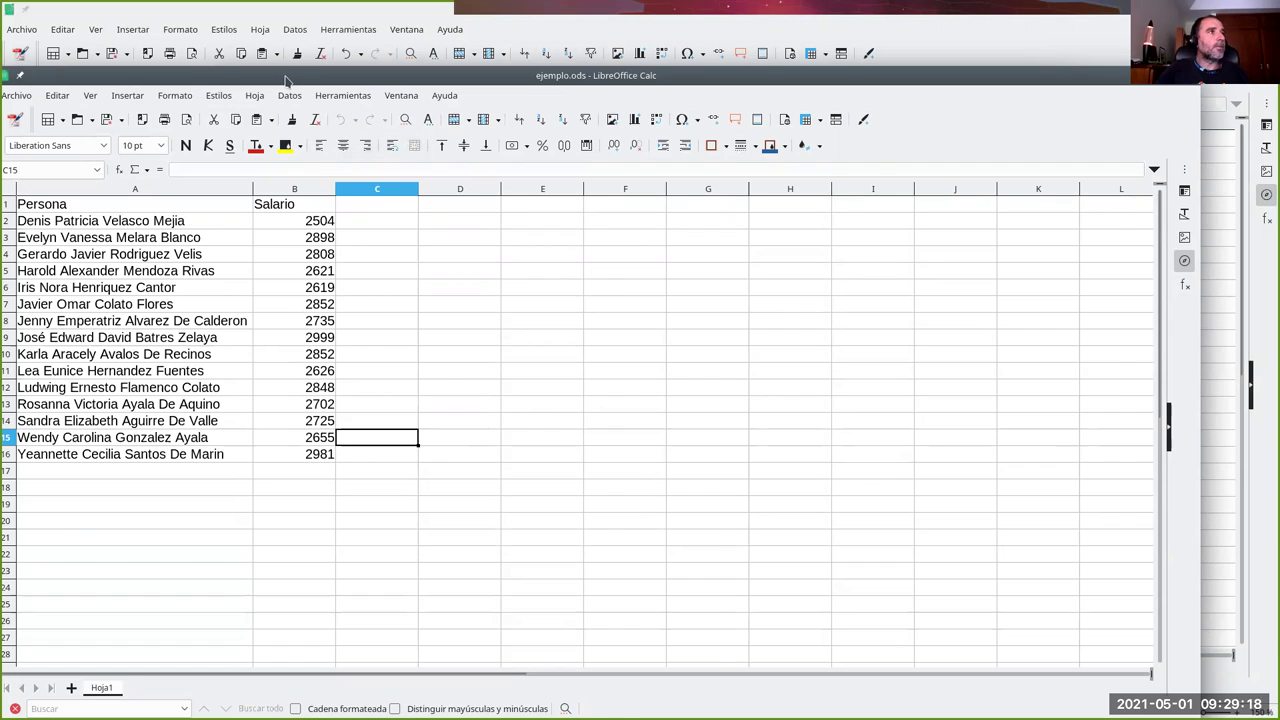
drag(285, 79, 337, 33)
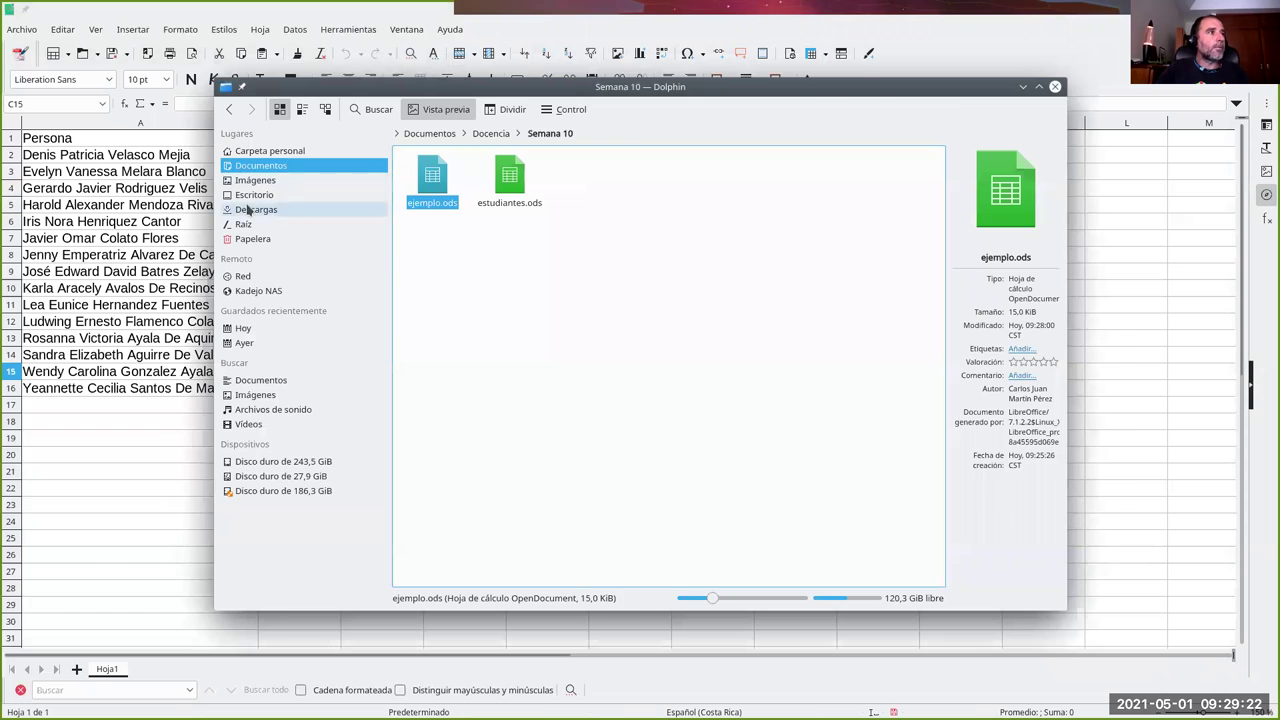
Step: Switch to estudiantes.ods and re-enter cell E5 to recalculate the random salaries
click(147, 465)
key(alt+Tab)
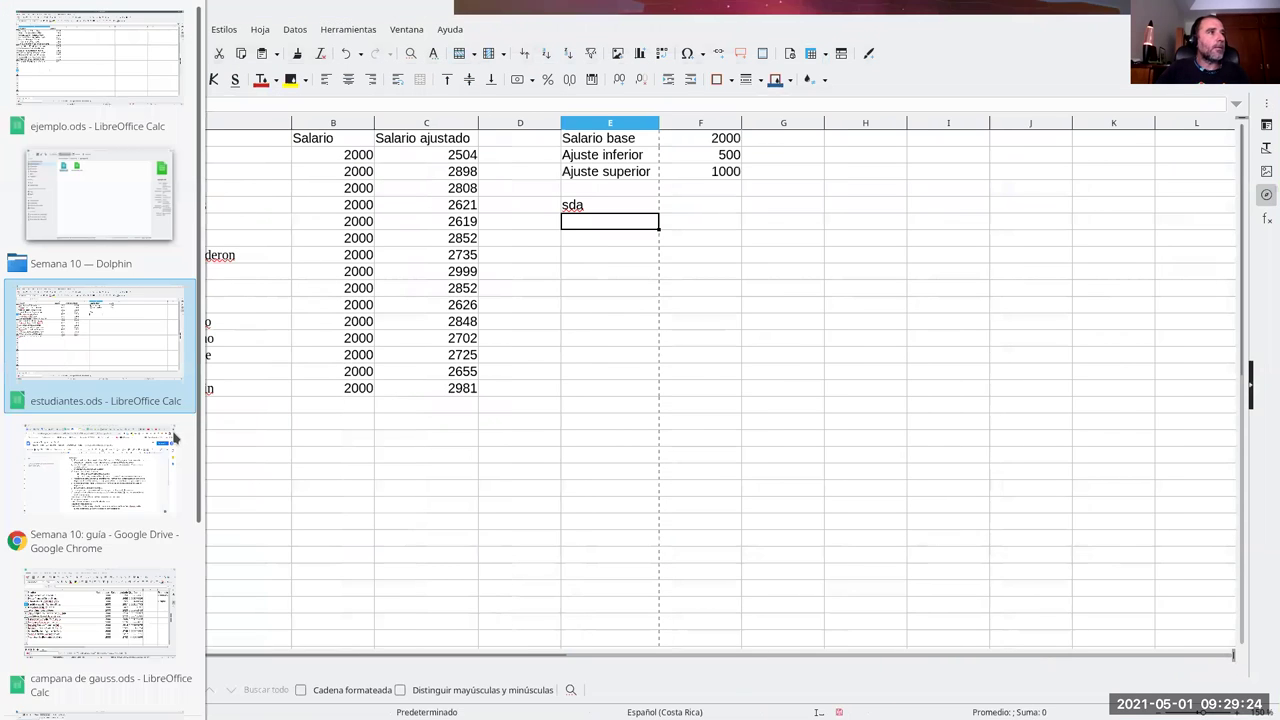
double_click(588, 205)
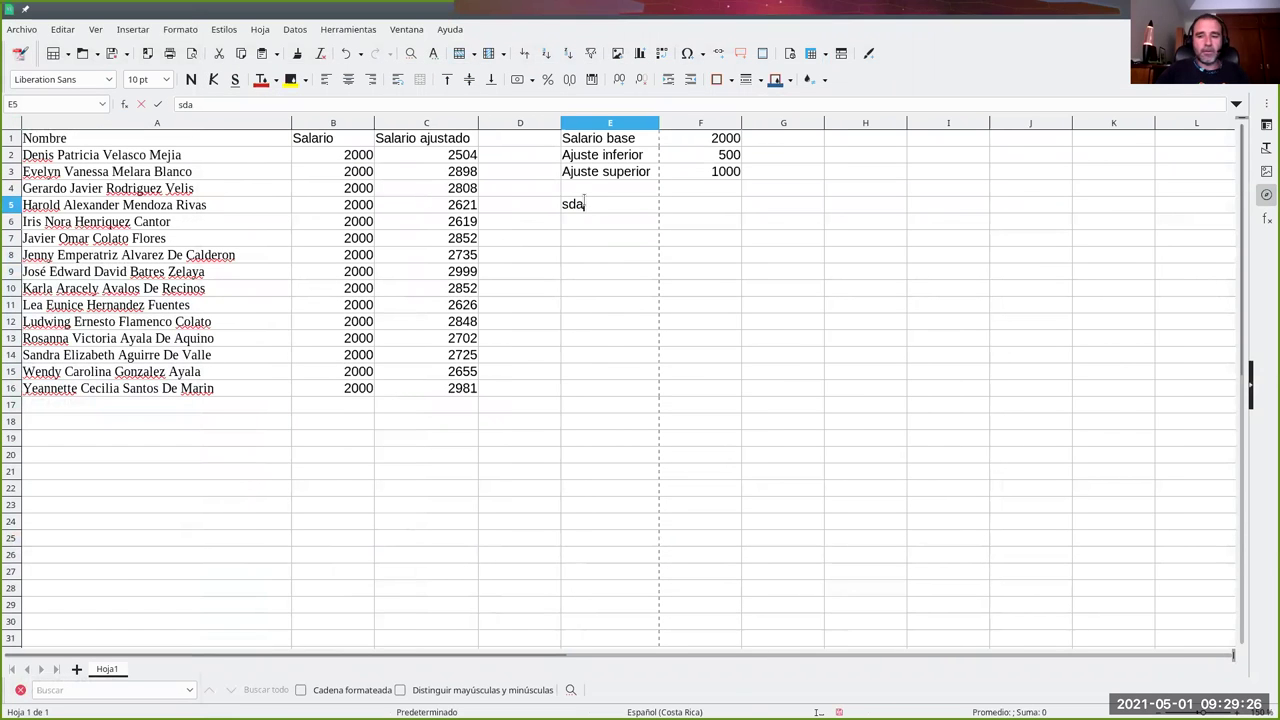
text(3)
key(Return)
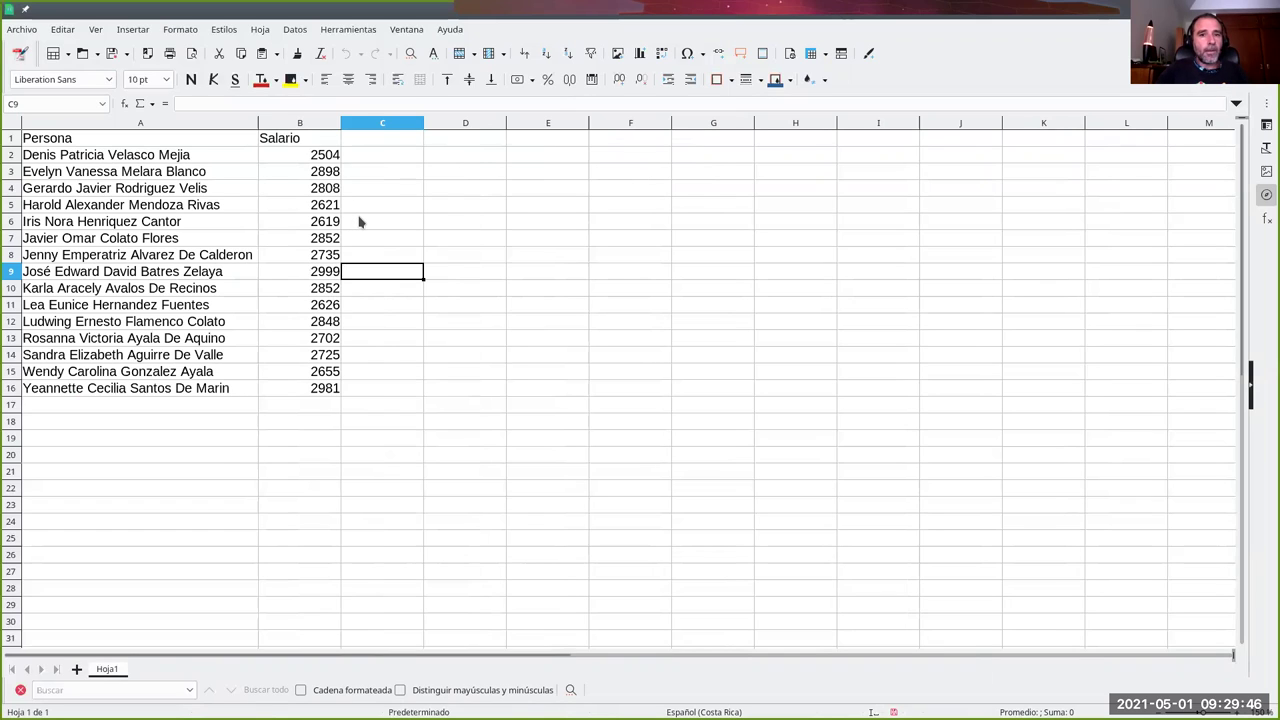
Step: Update the estudiantes.ods link from Editar > Enlaces a archivos externos and close the dialog
click(66, 29)
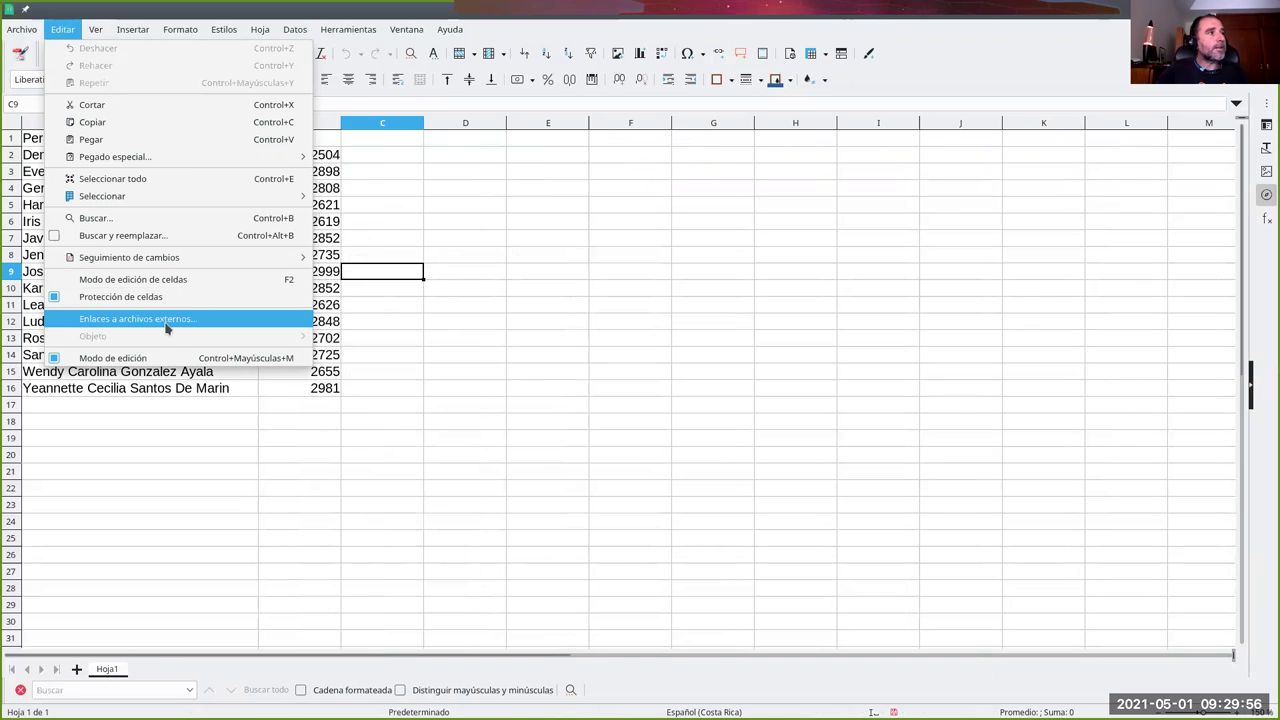
click(126, 322)
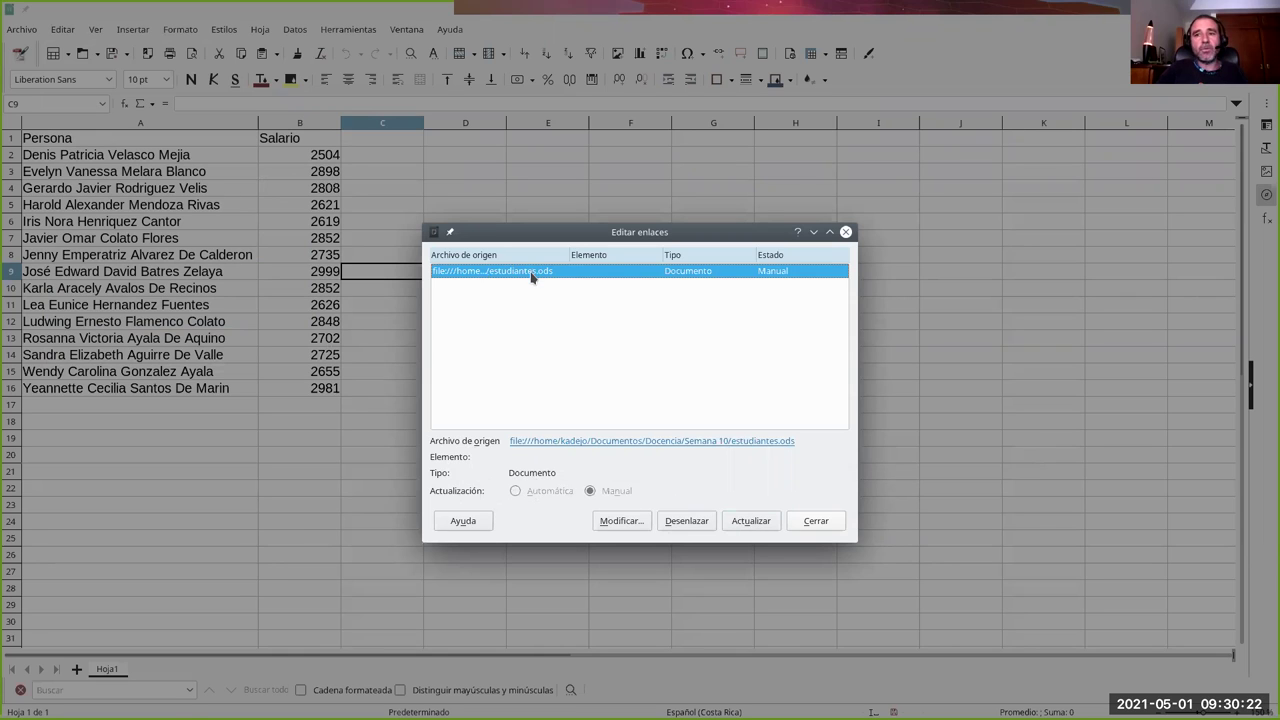
click(742, 525)
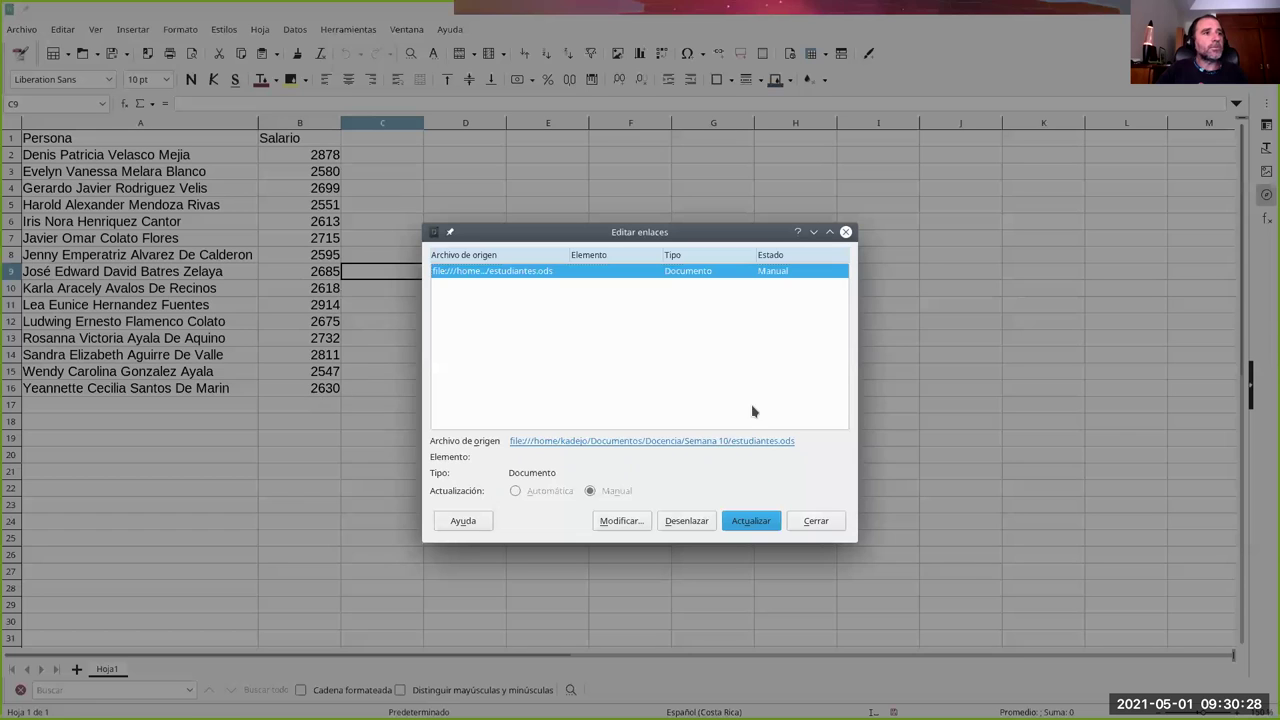
click(816, 521)
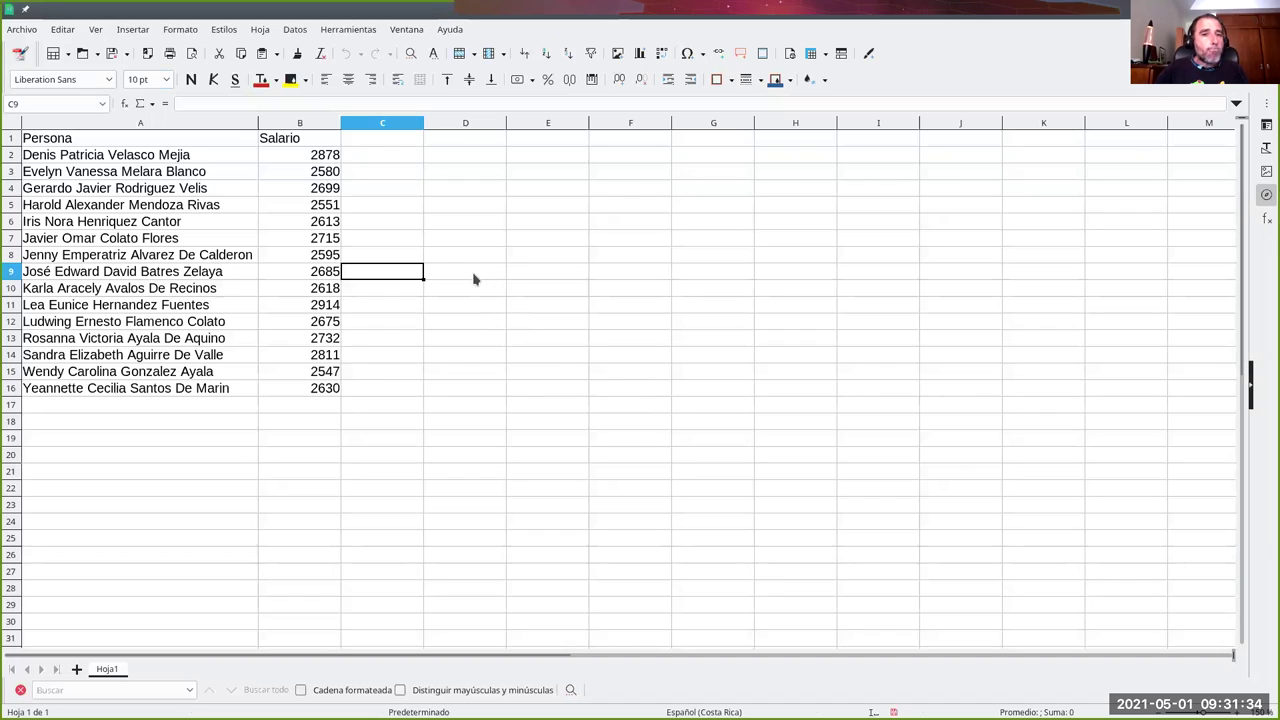
Step: Apply a 3-entry Rojo/Amarillo/Verde colour scale to the salaries in B2:B16
drag(268, 157, 268, 392)
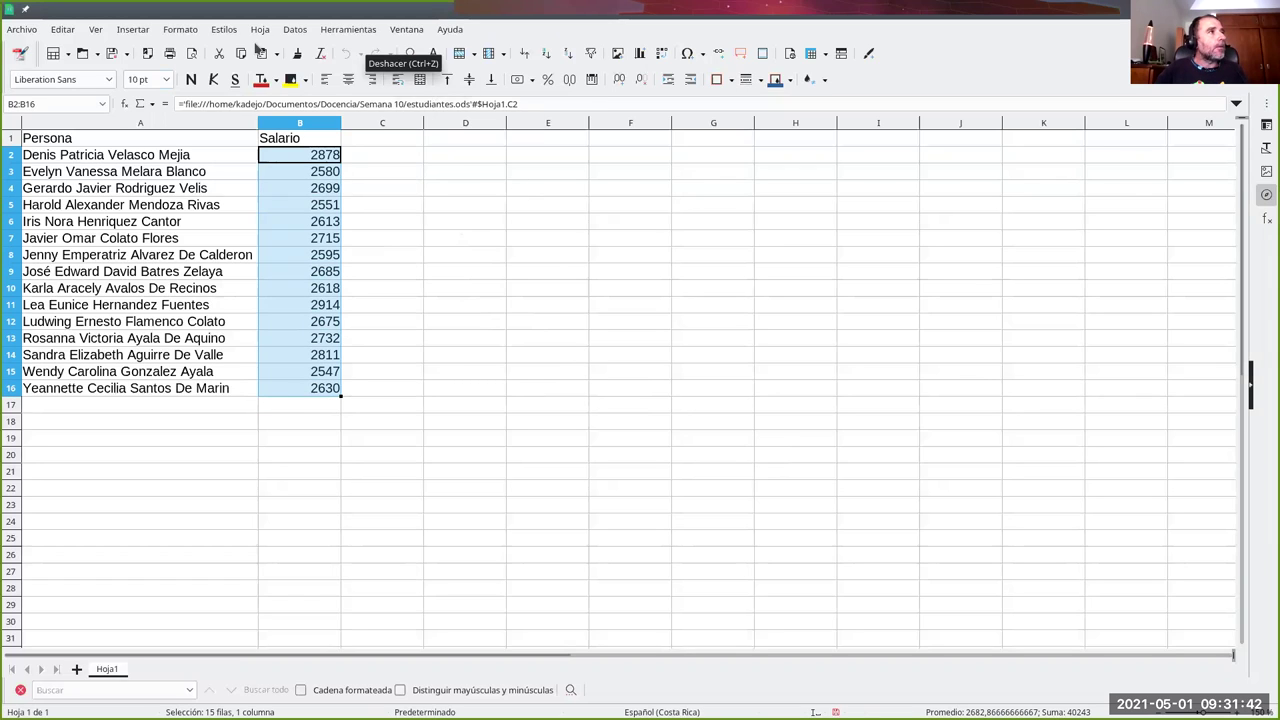
click(180, 30)
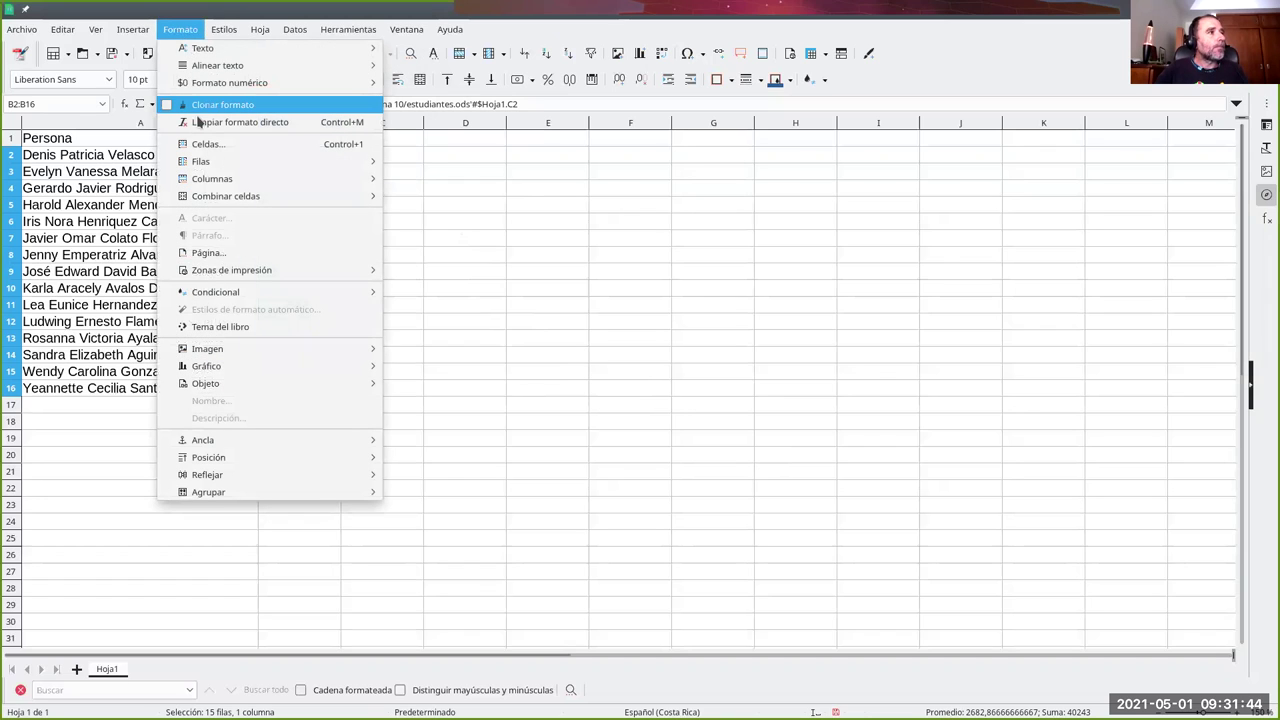
mouse_move(216, 292)
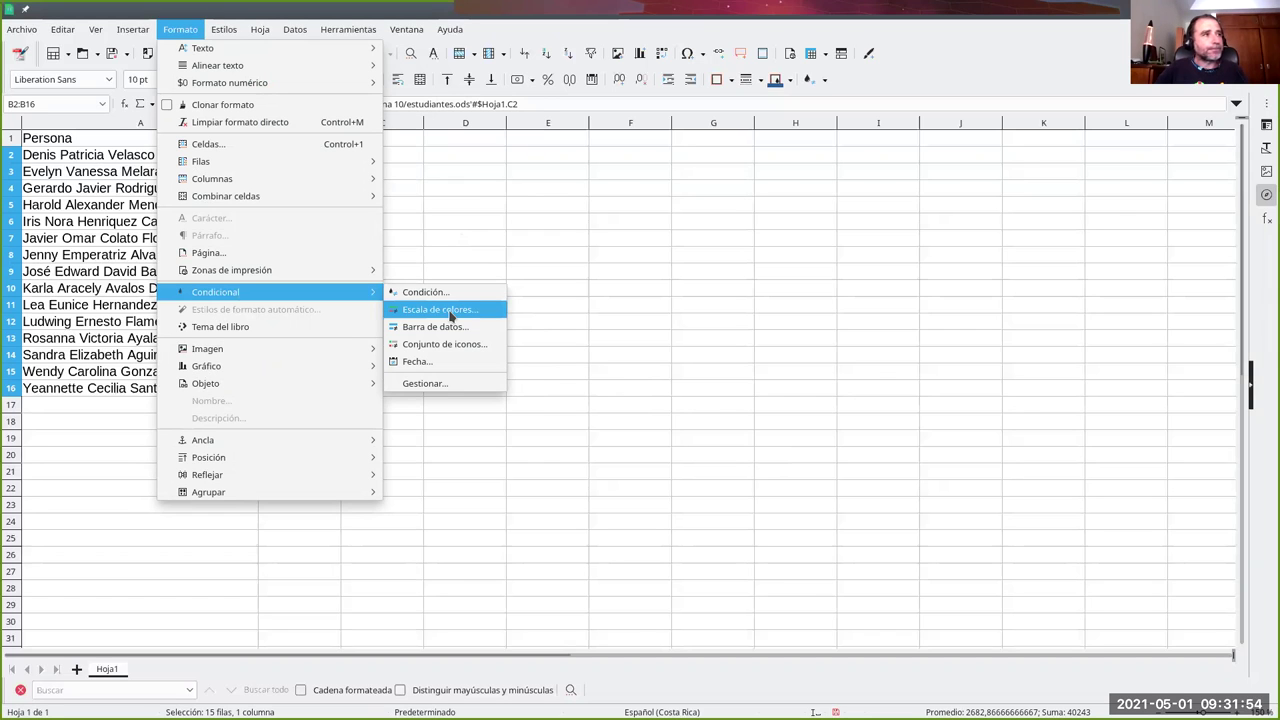
click(450, 316)
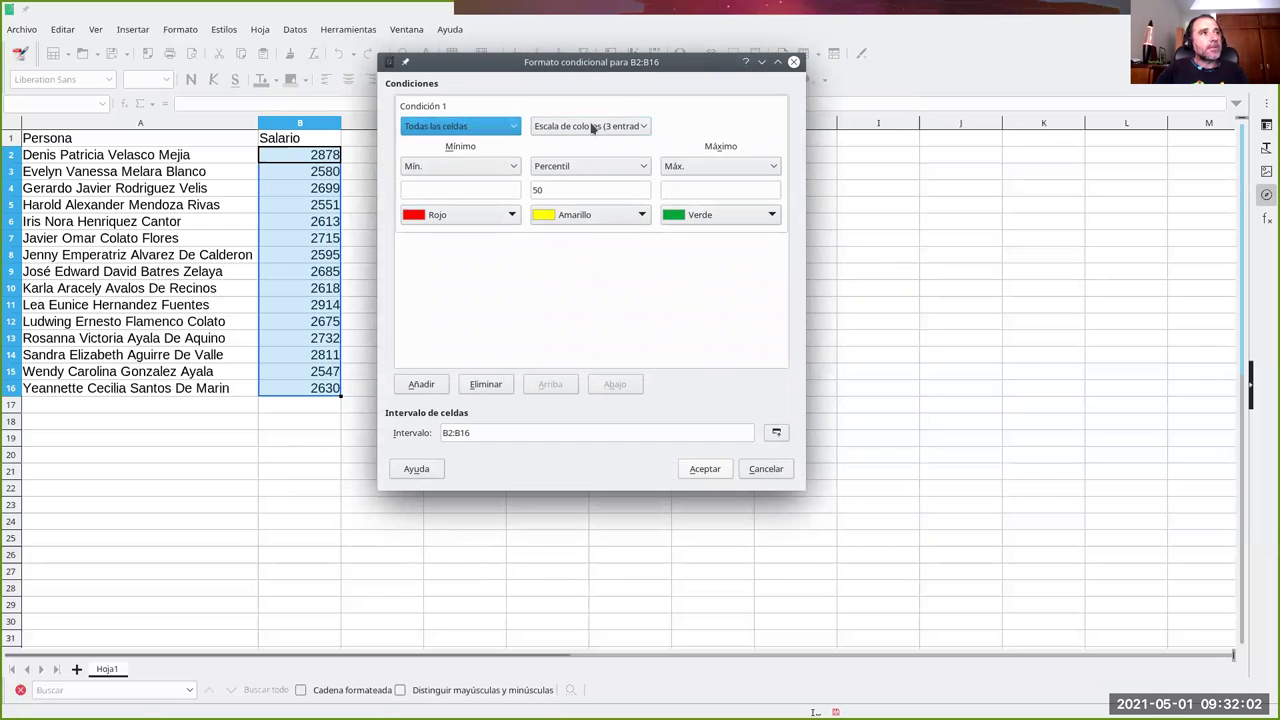
click(638, 127)
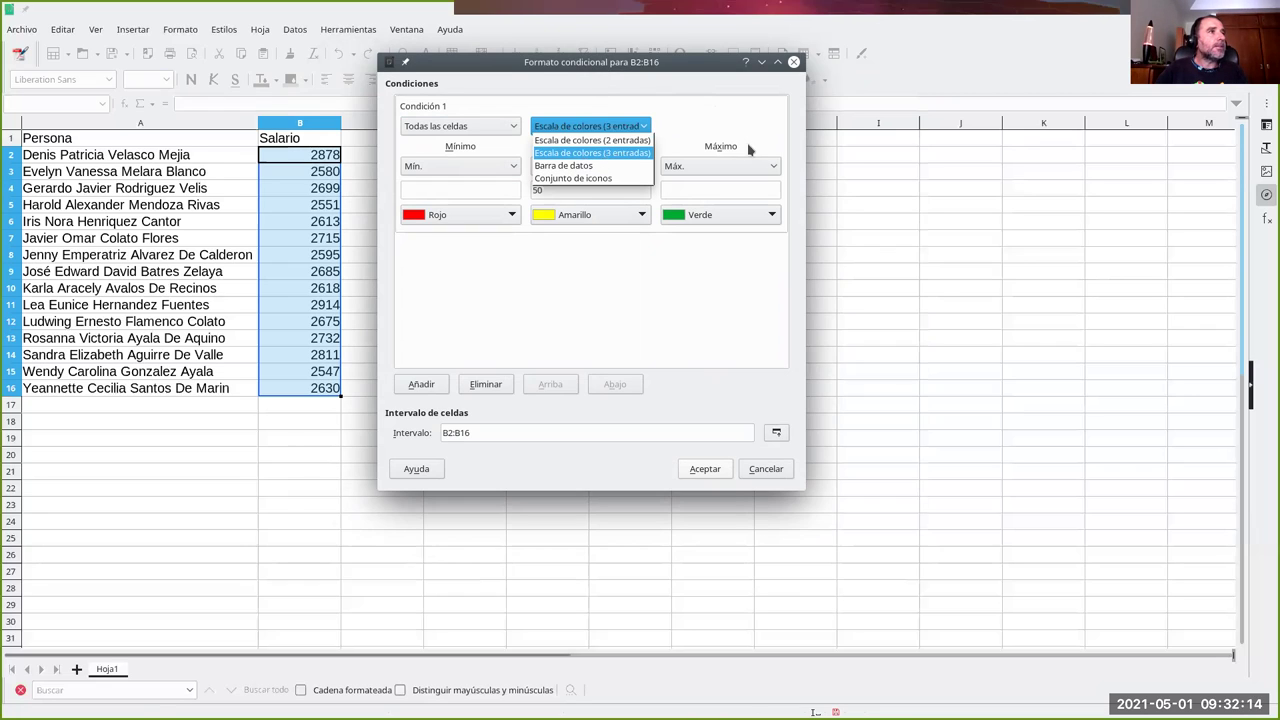
click(695, 85)
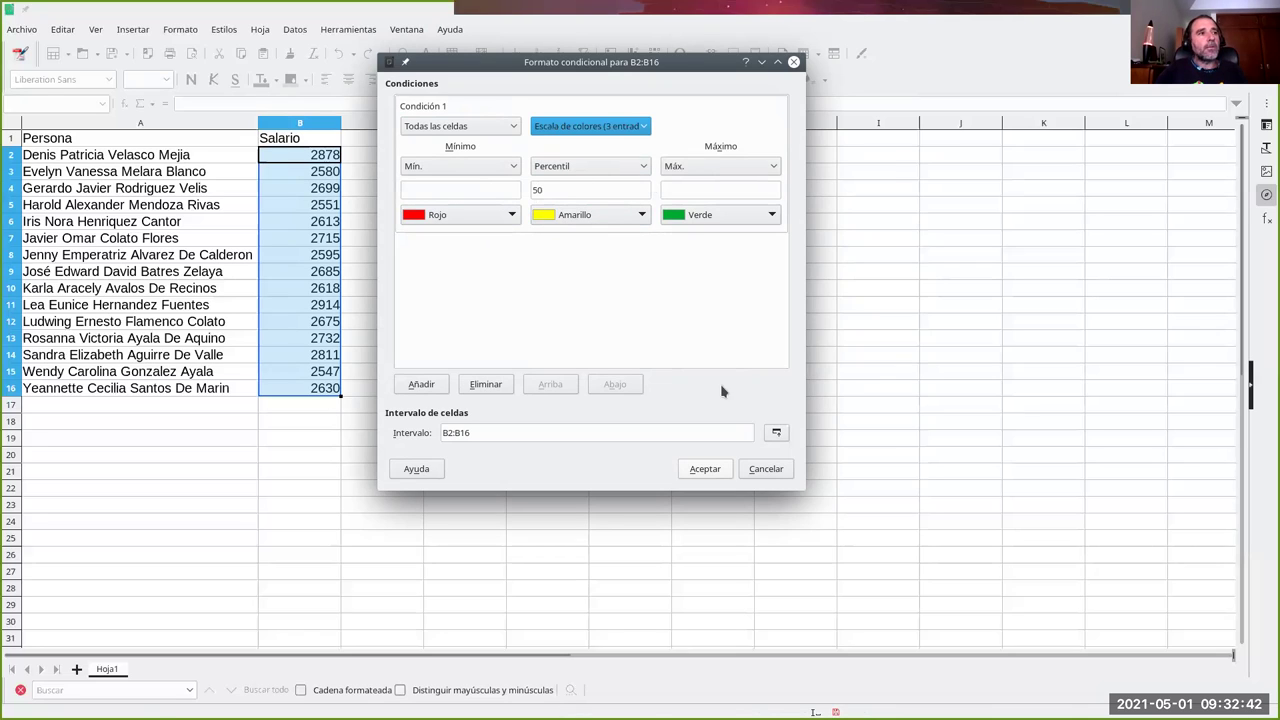
click(703, 469)
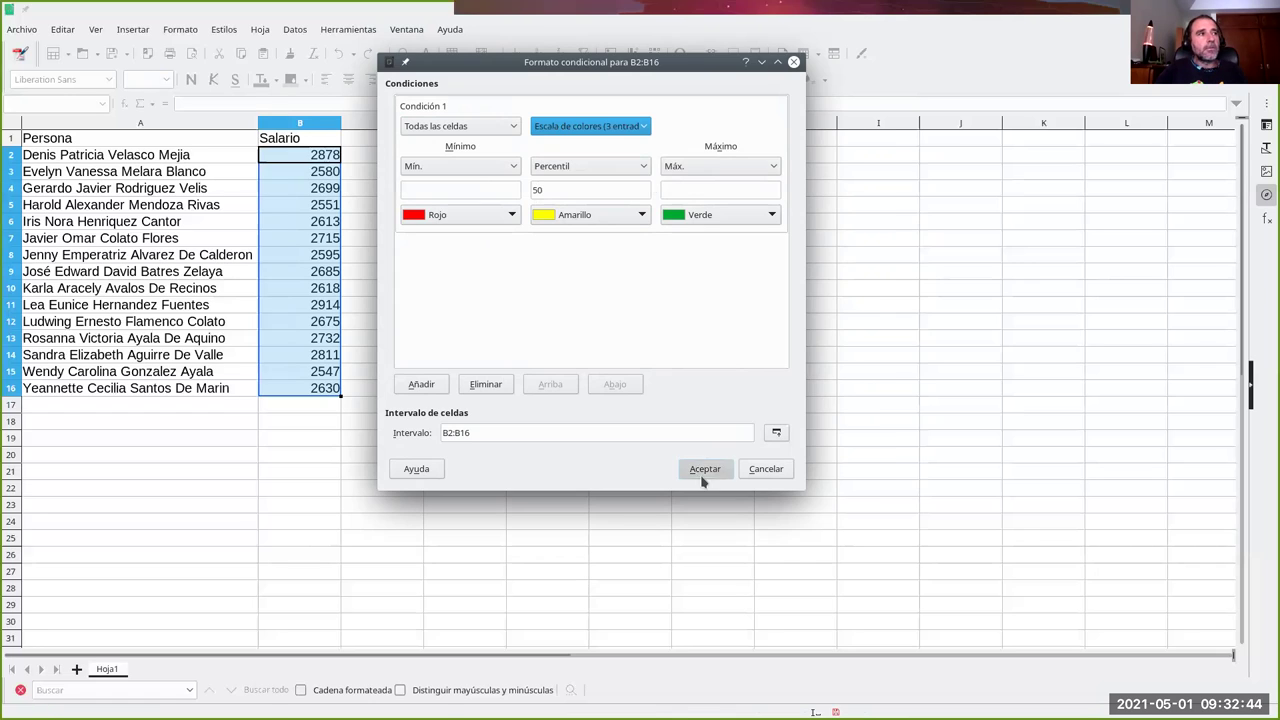
click(364, 277)
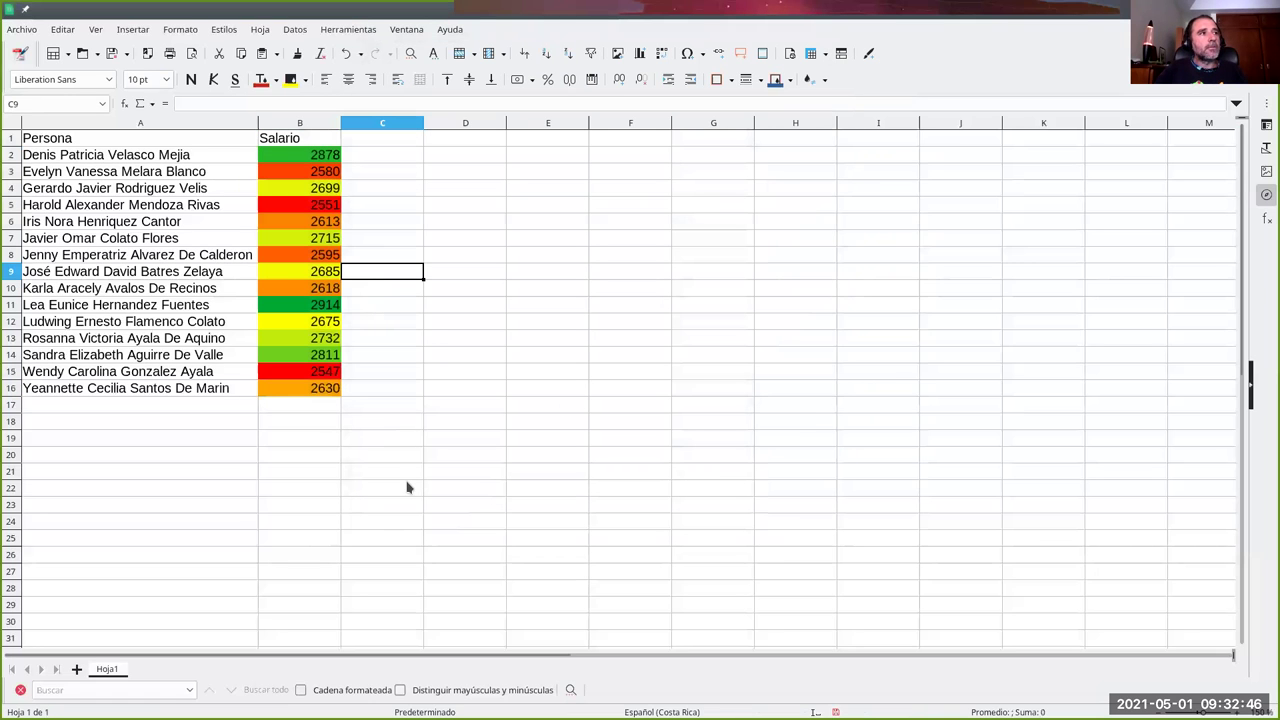
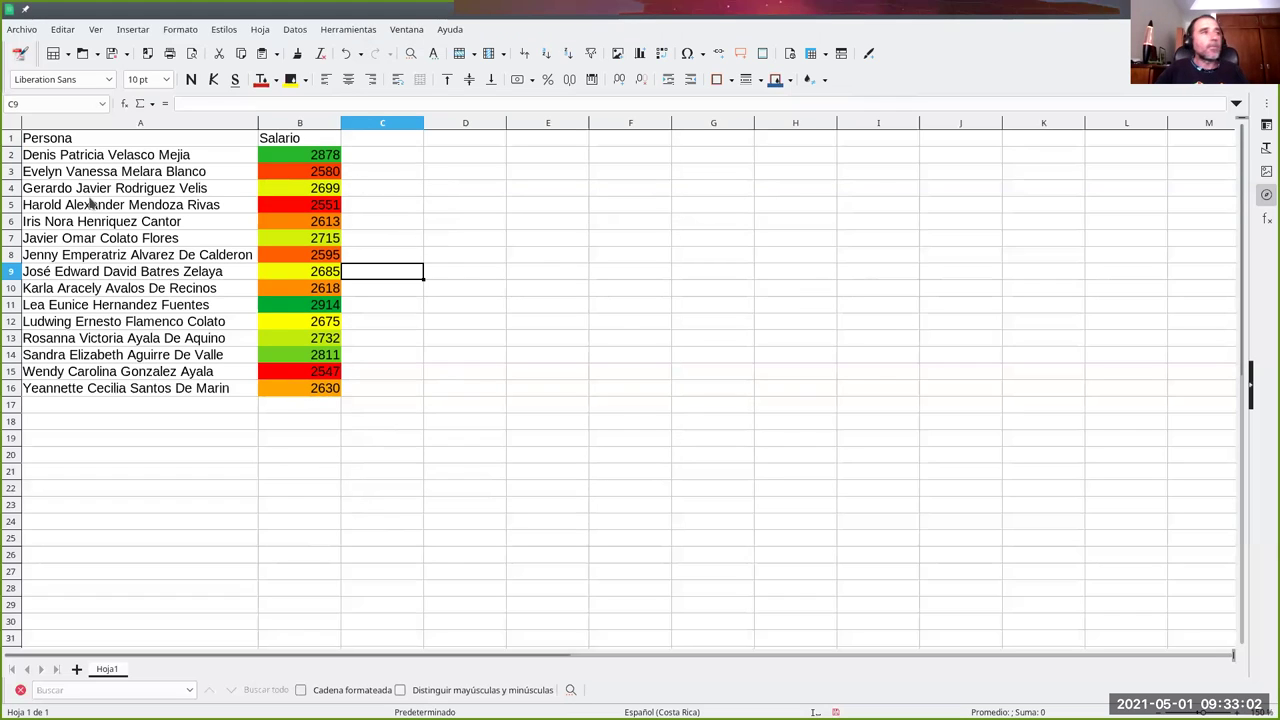
Step: Delete the Escala de colores rule from B2:B16 in Gestionar formato condicional
drag(290, 153, 296, 390)
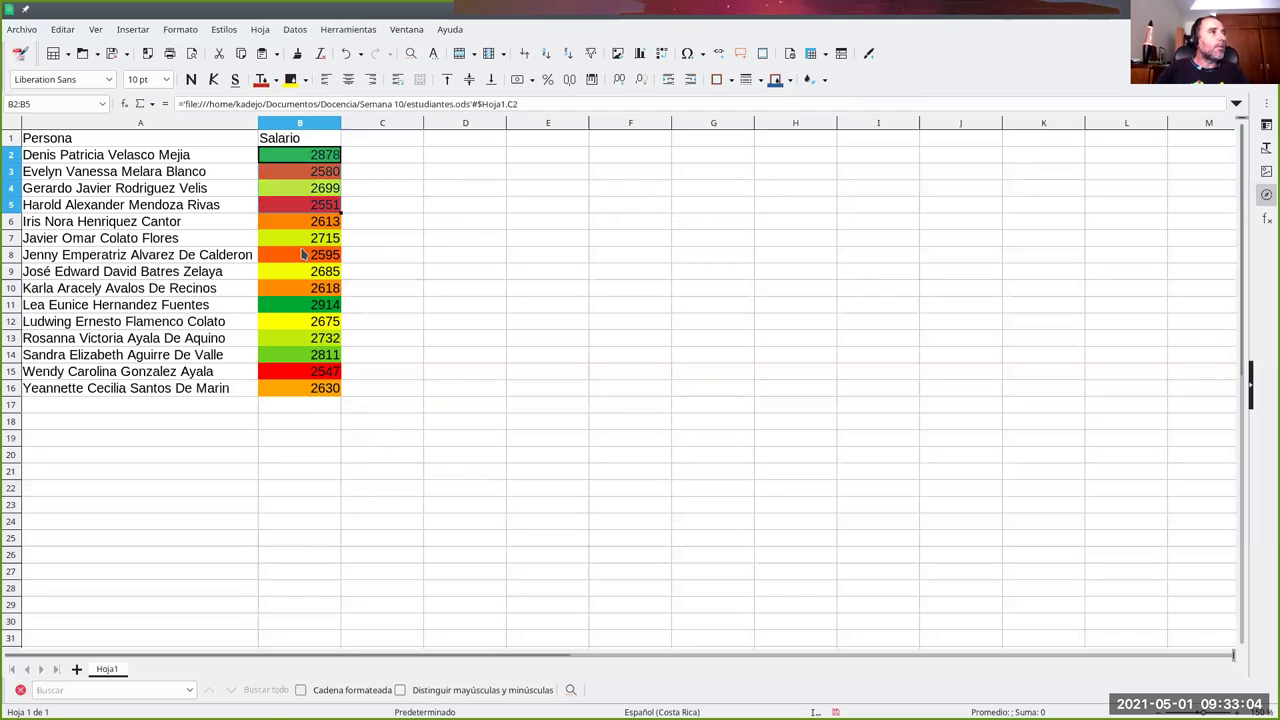
click(185, 30)
mouse_move(215, 292)
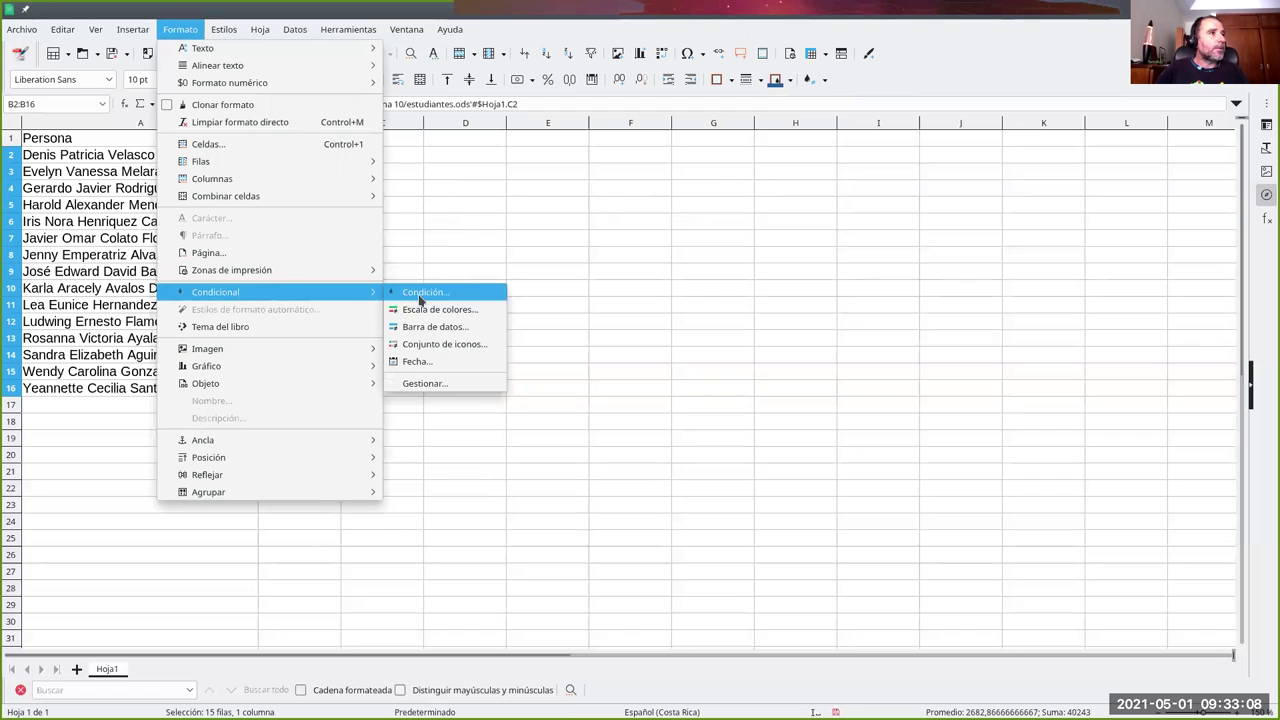
click(423, 385)
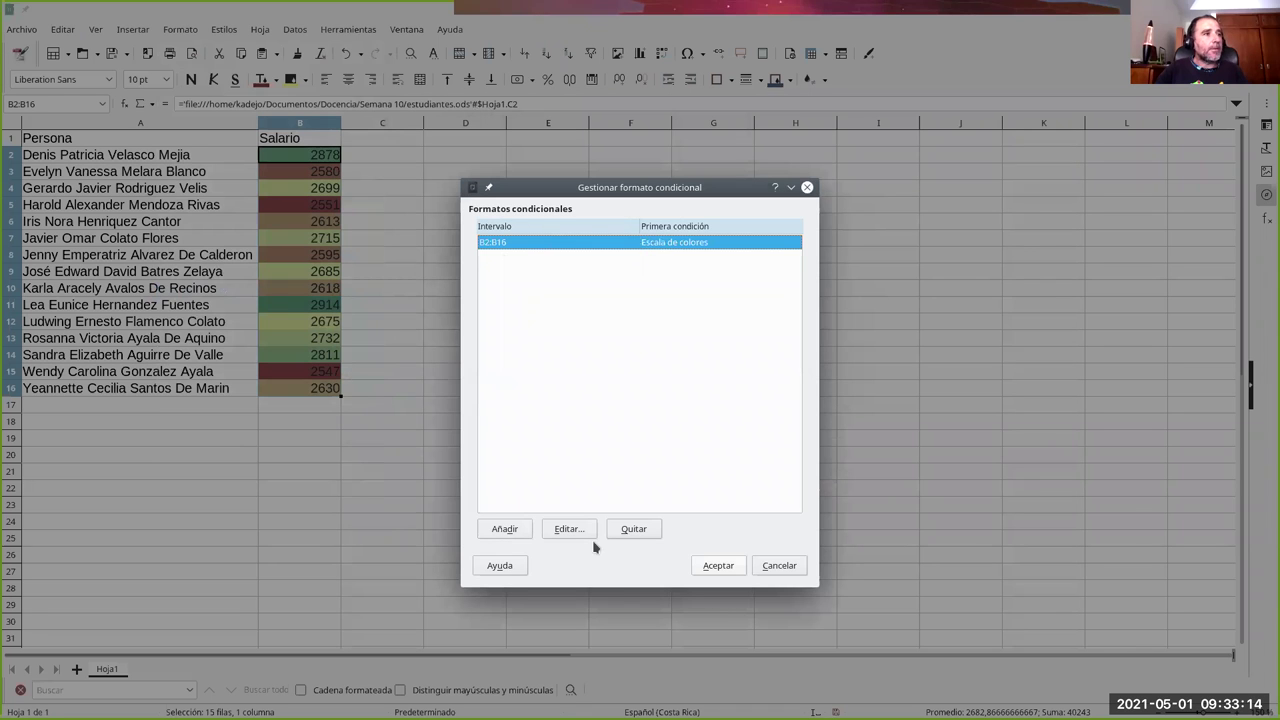
click(629, 530)
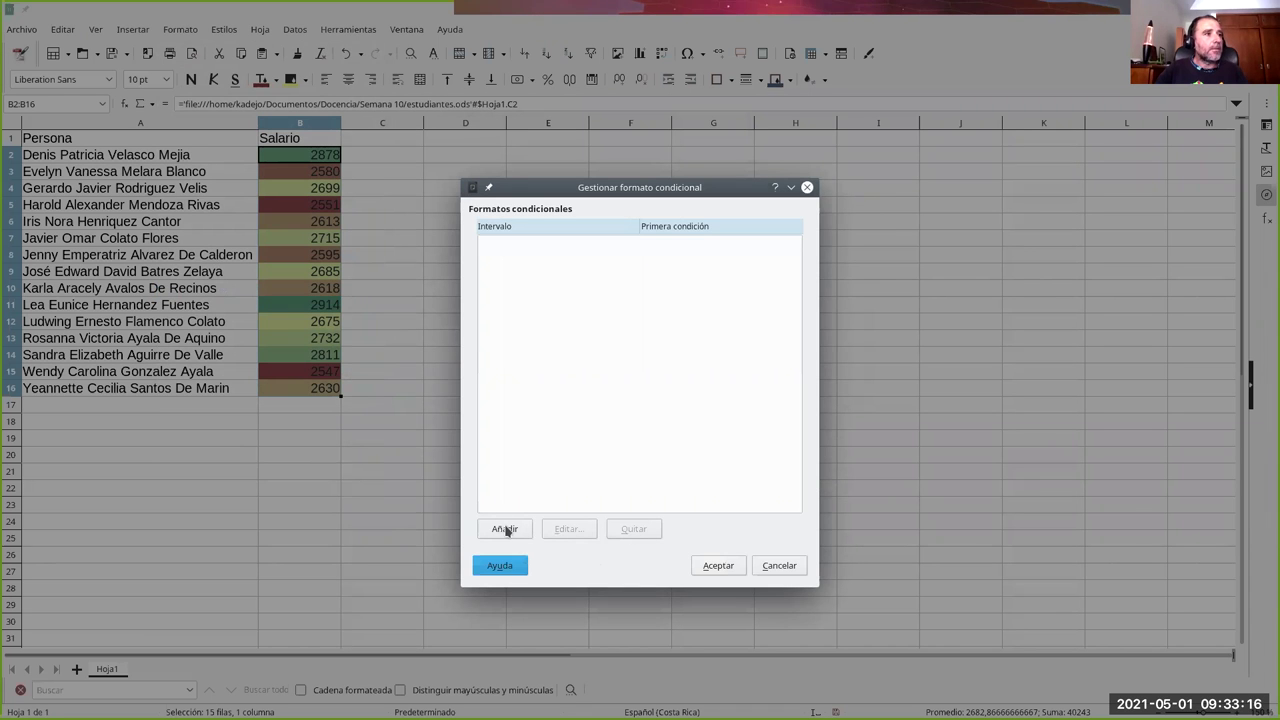
Step: Add a condition for B2:B16 matching values less than 2650
click(505, 530)
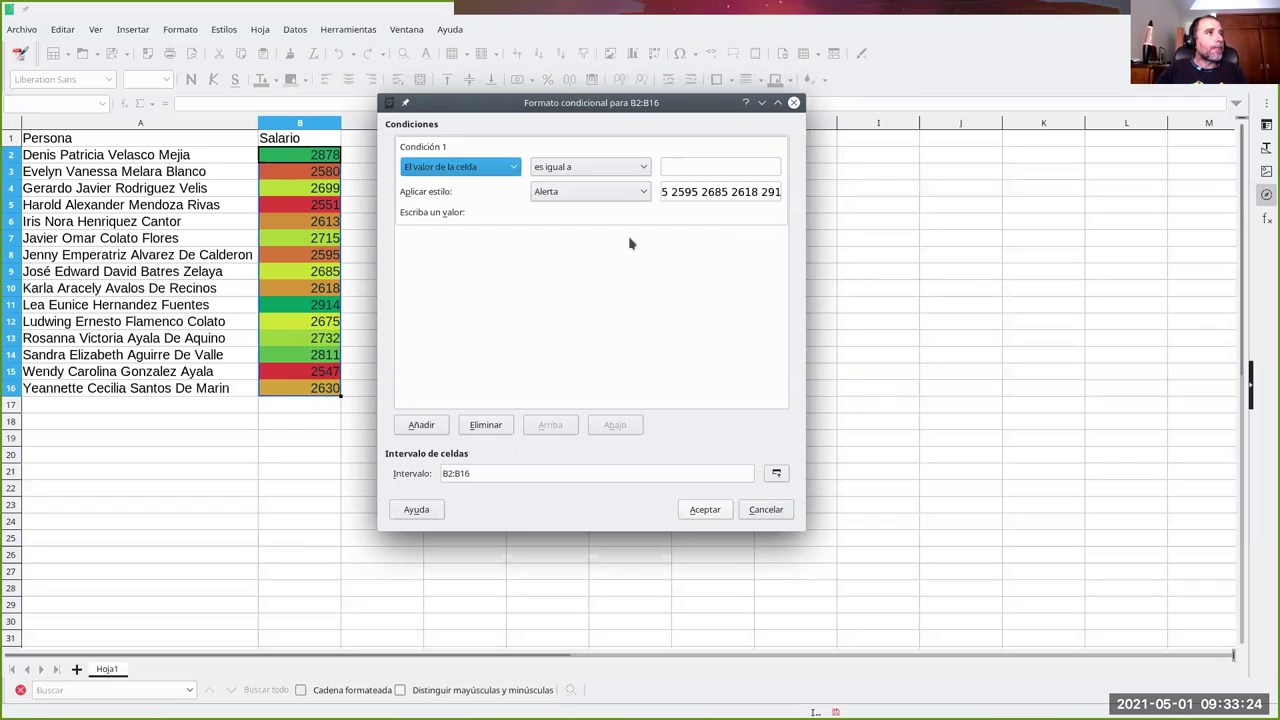
click(630, 168)
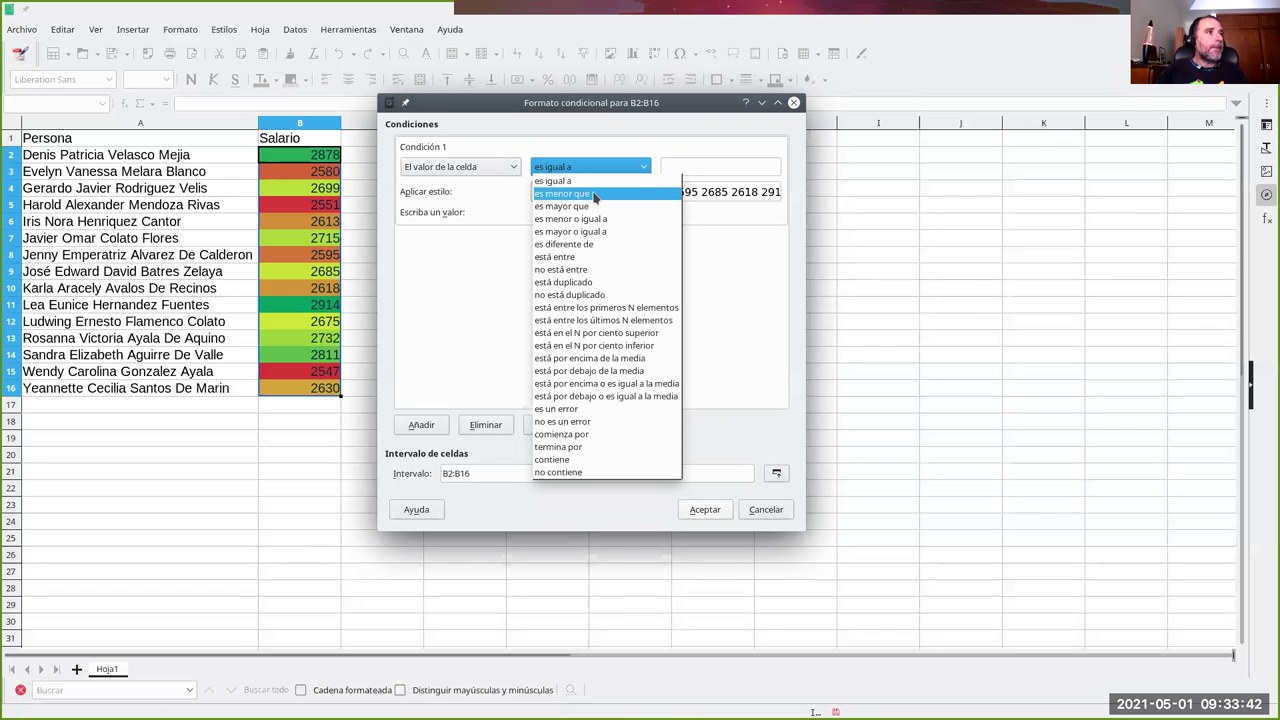
click(594, 196)
click(701, 166)
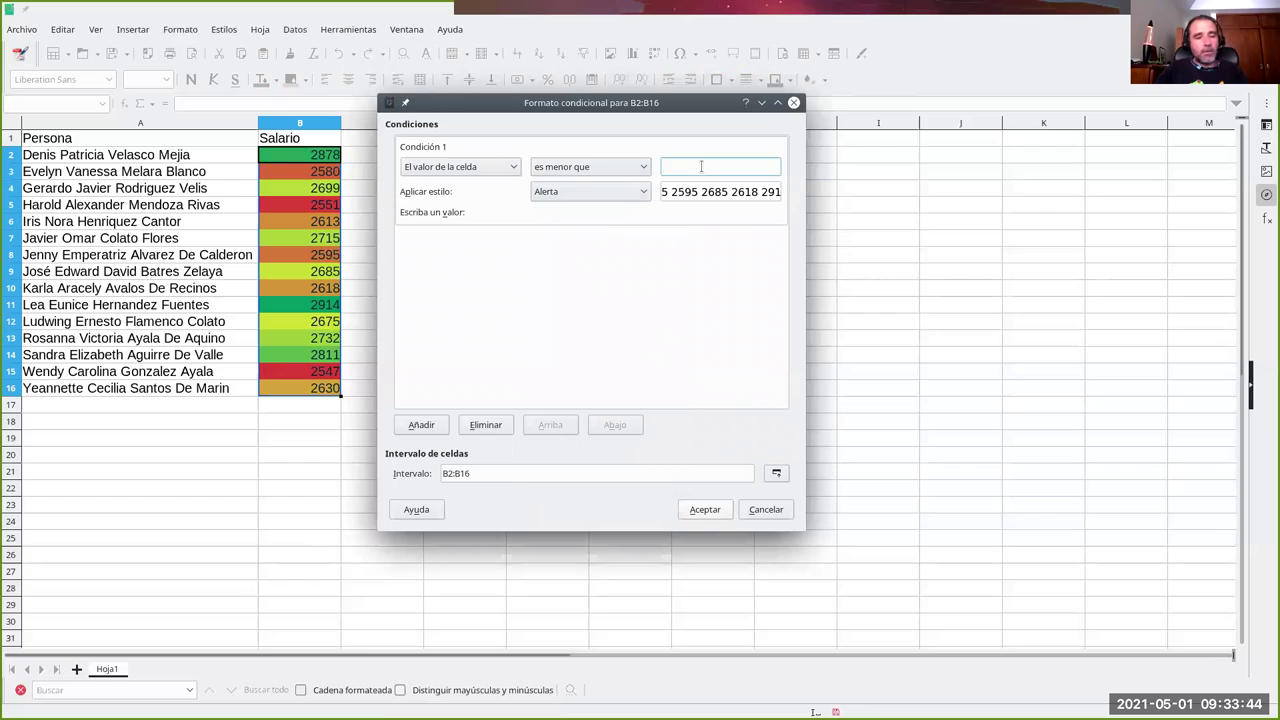
text(2650)
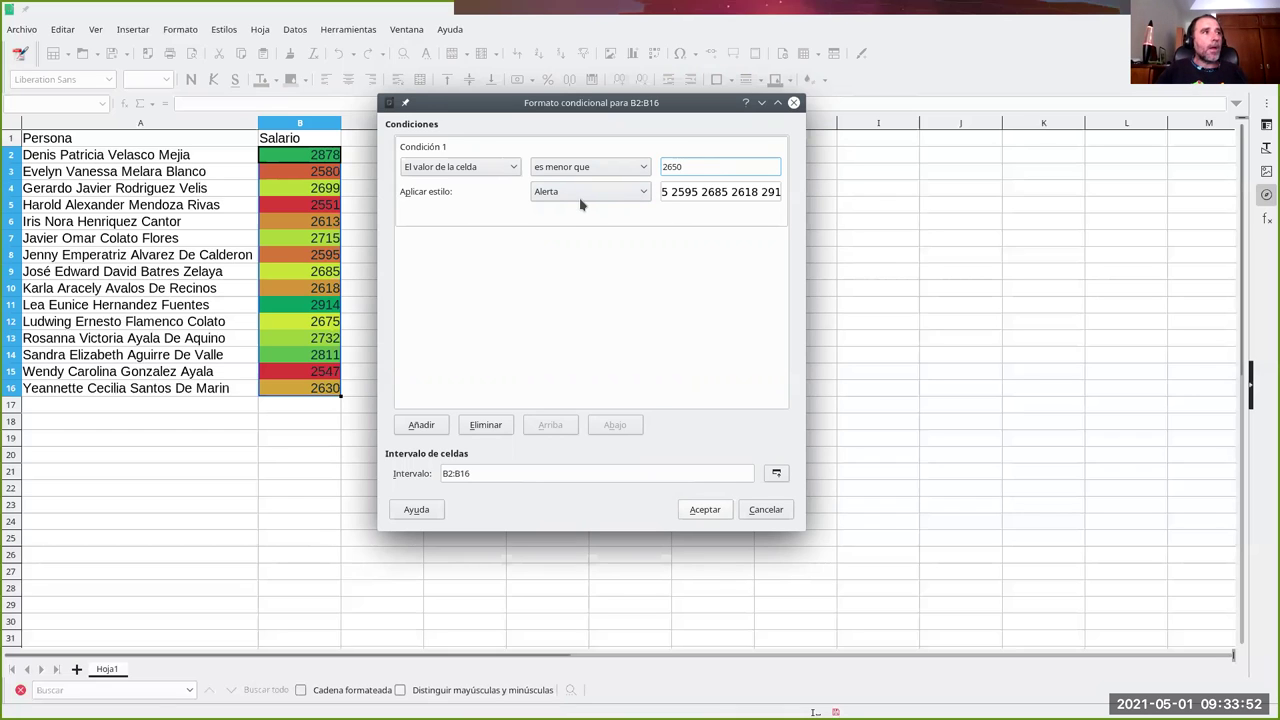
Step: Create the new style Salarios bajos with a Ladrillo claro 1 orange-red background
click(580, 198)
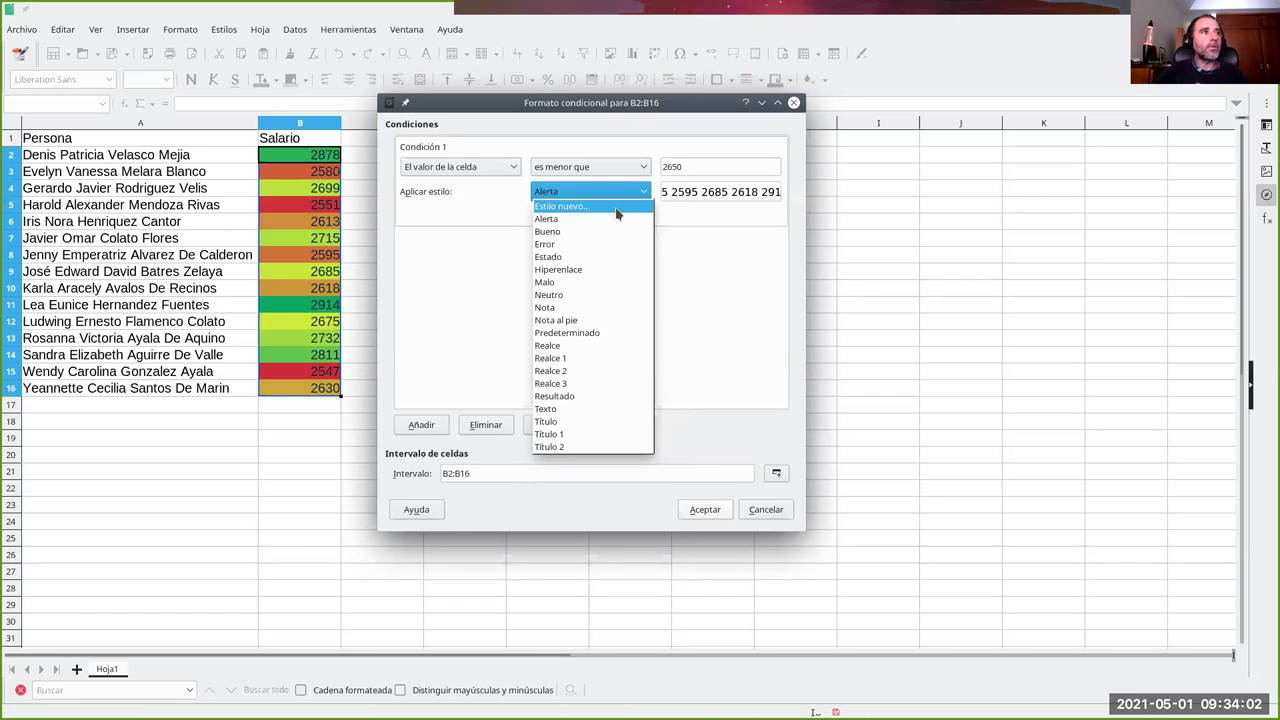
click(561, 208)
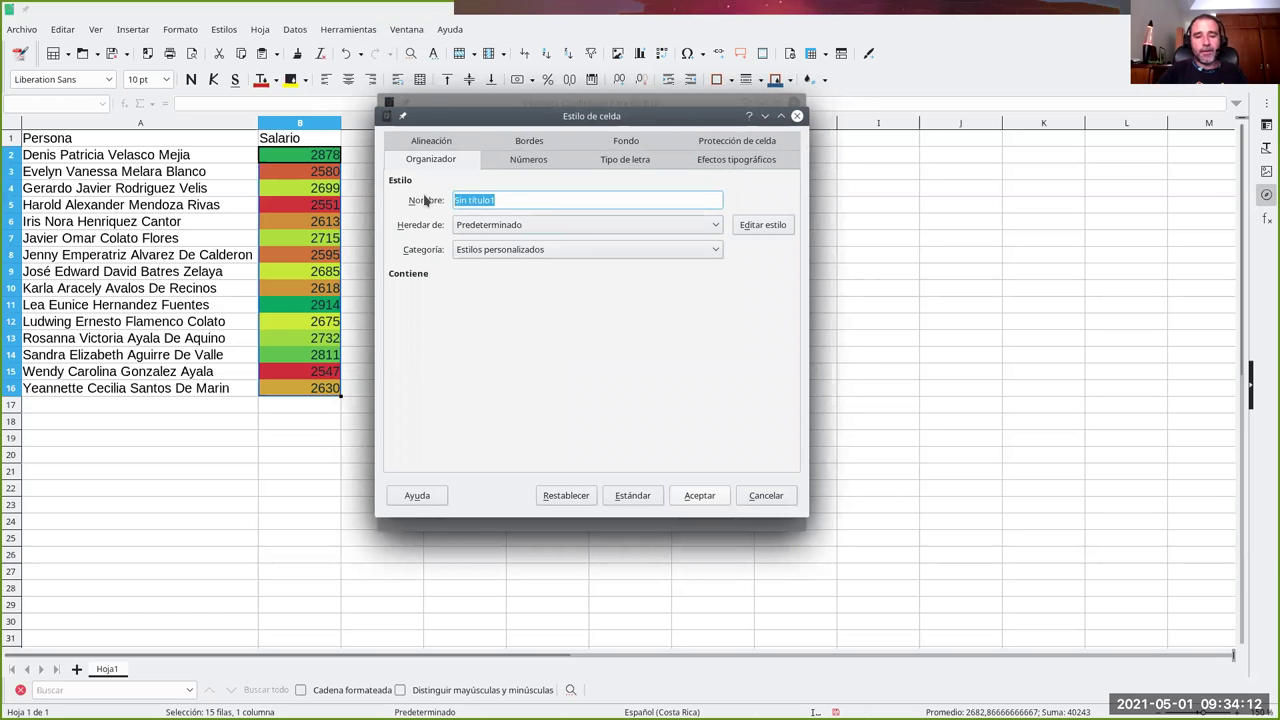
text(Salarios bajos)
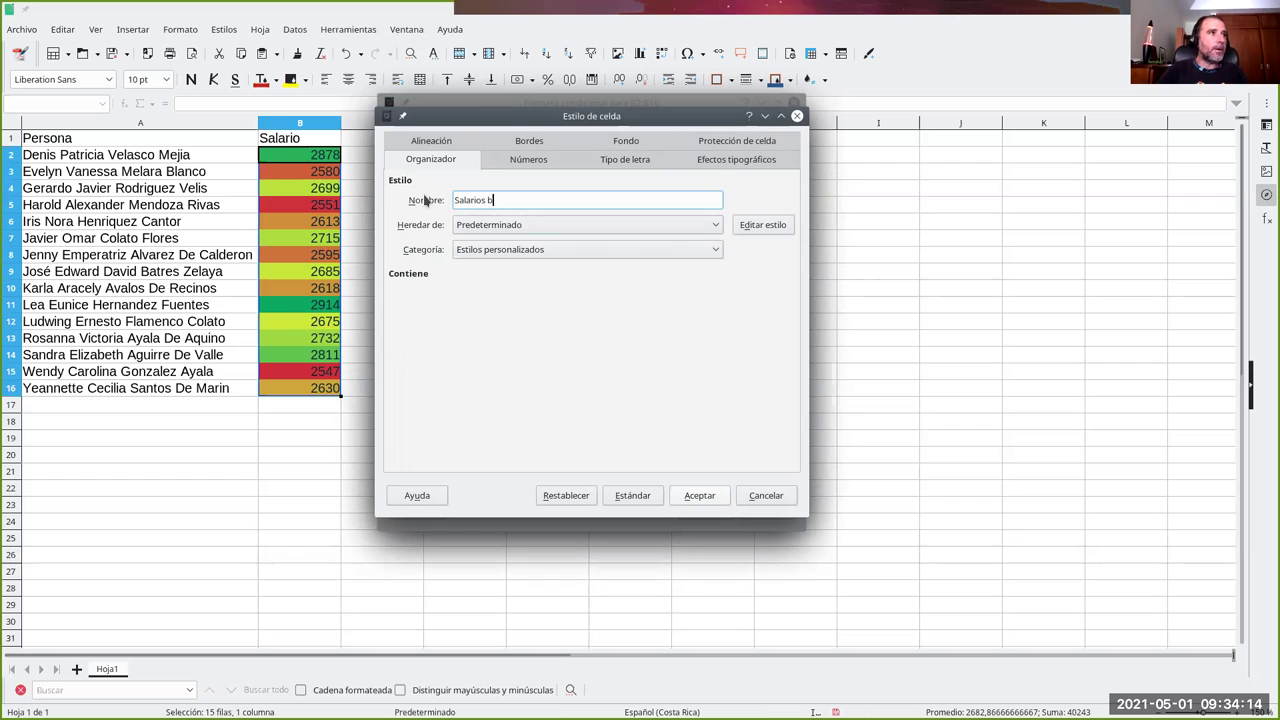
click(625, 143)
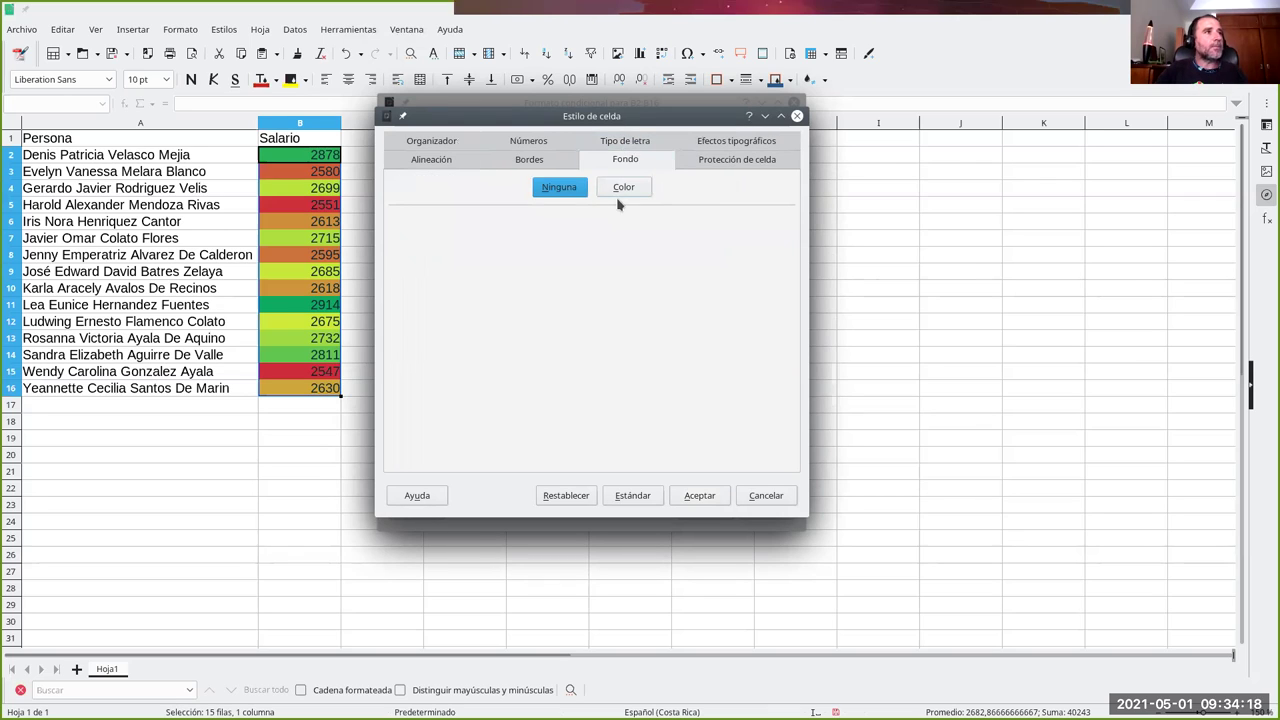
click(624, 187)
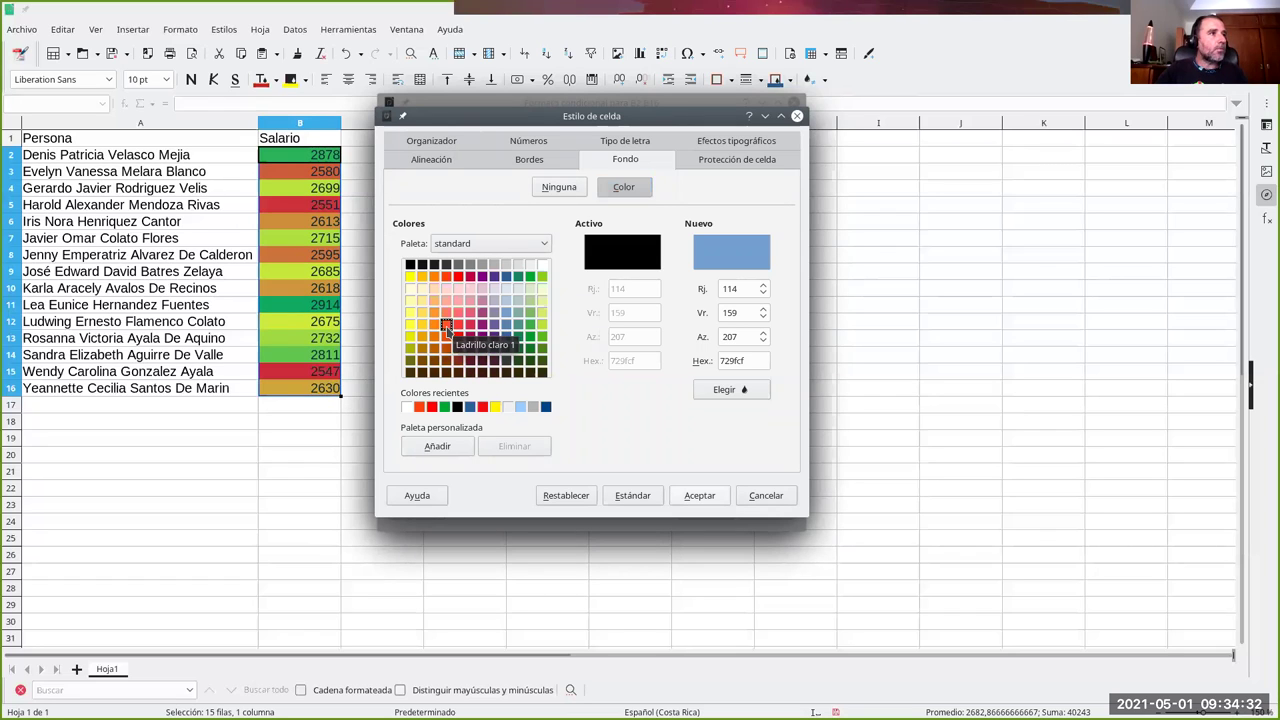
click(446, 326)
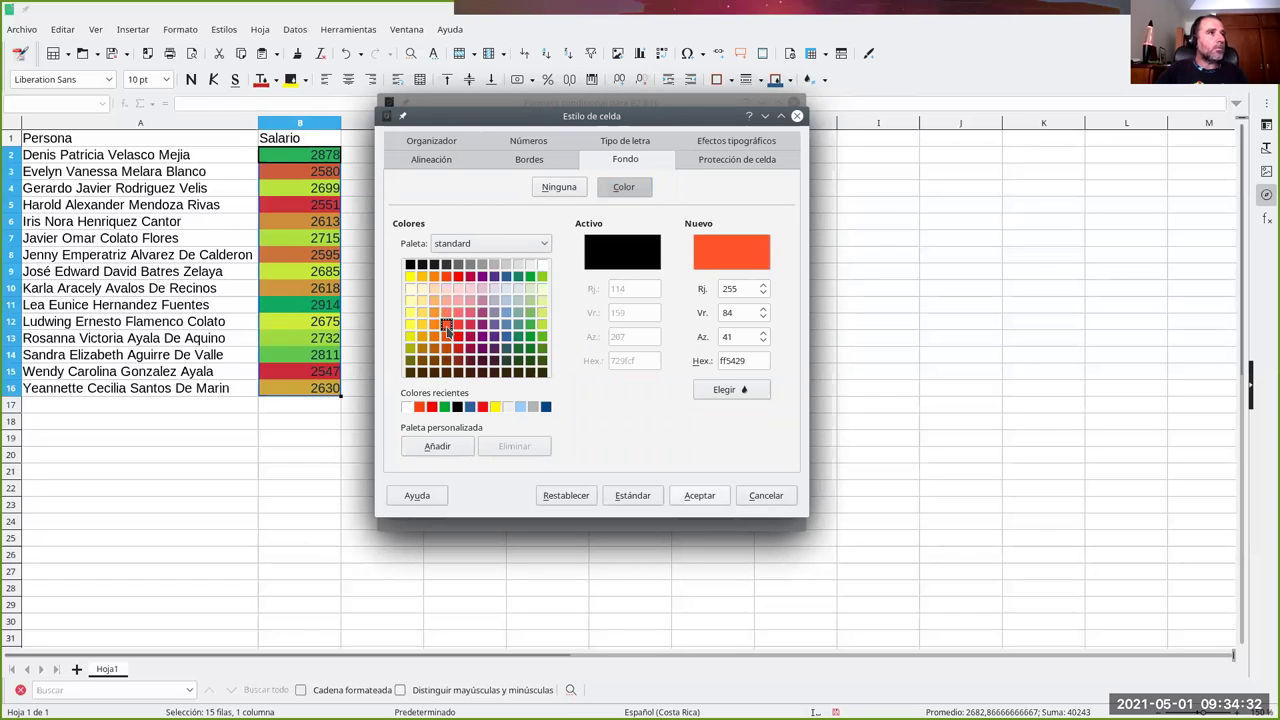
click(697, 496)
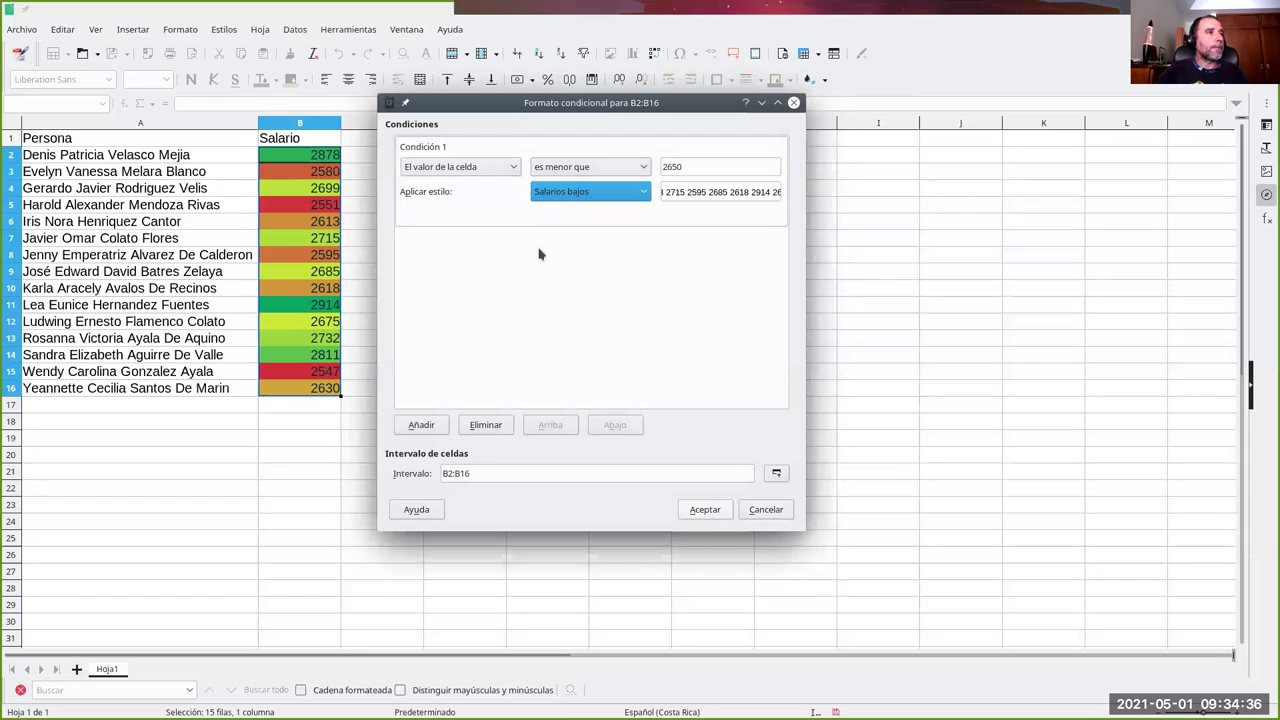
Step: Add Condición 2 matching values between 2650 and 2850
click(421, 425)
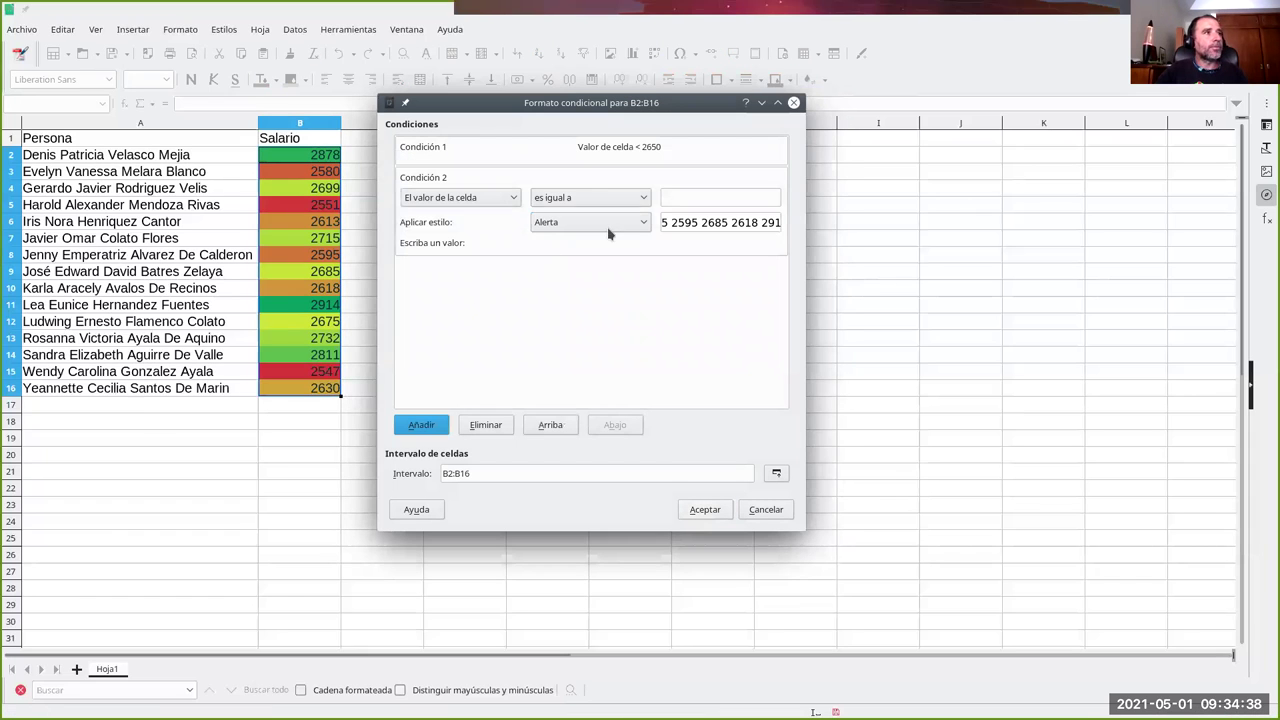
click(564, 199)
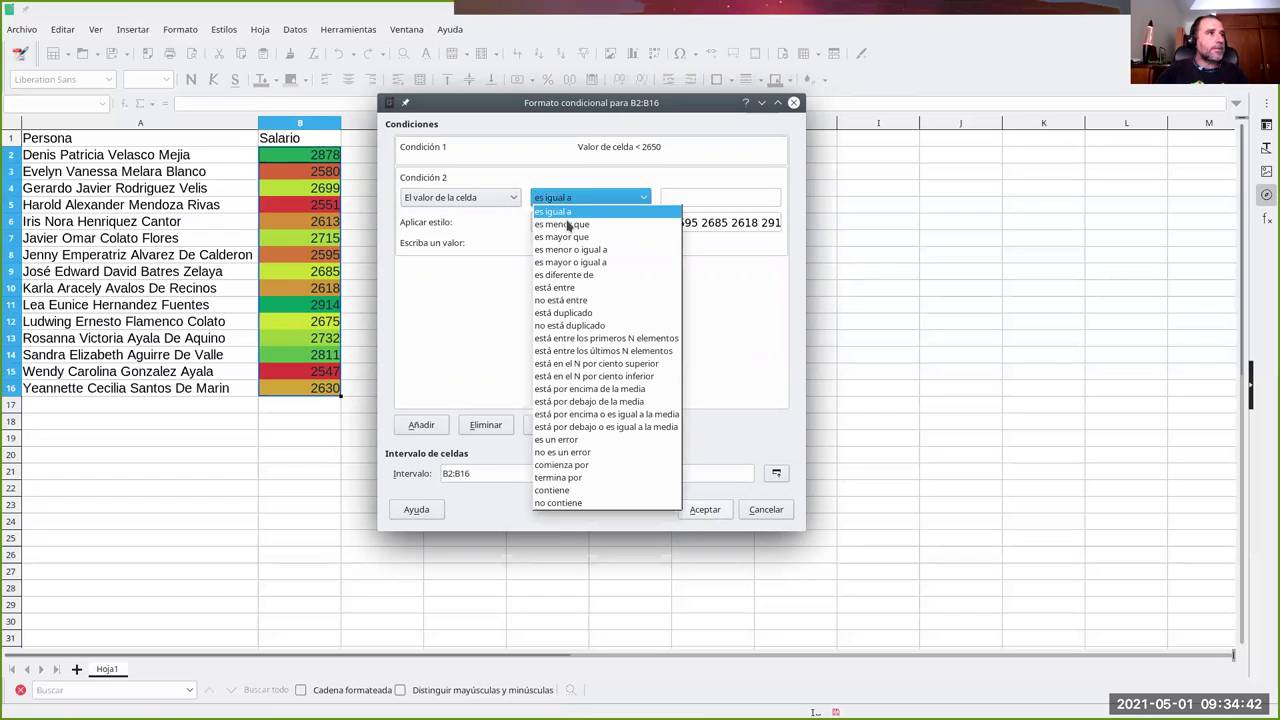
click(567, 291)
click(694, 193)
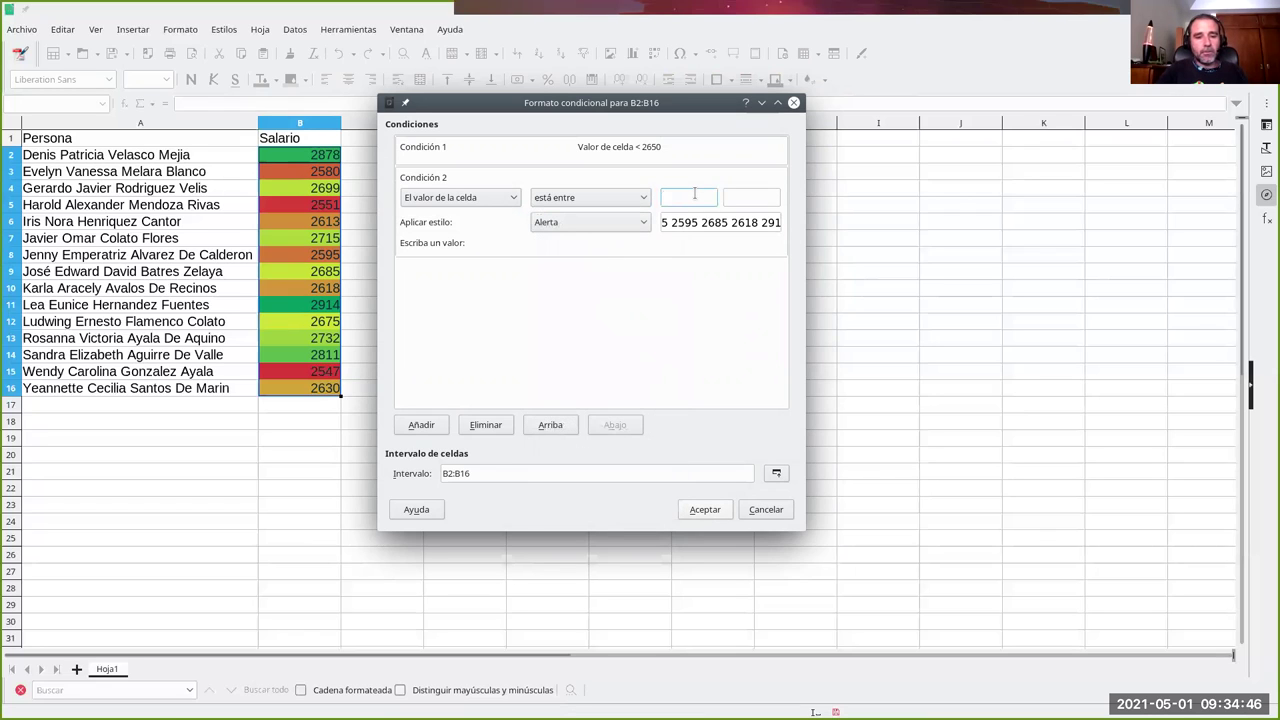
text(2650)
click(749, 197)
text(2850)
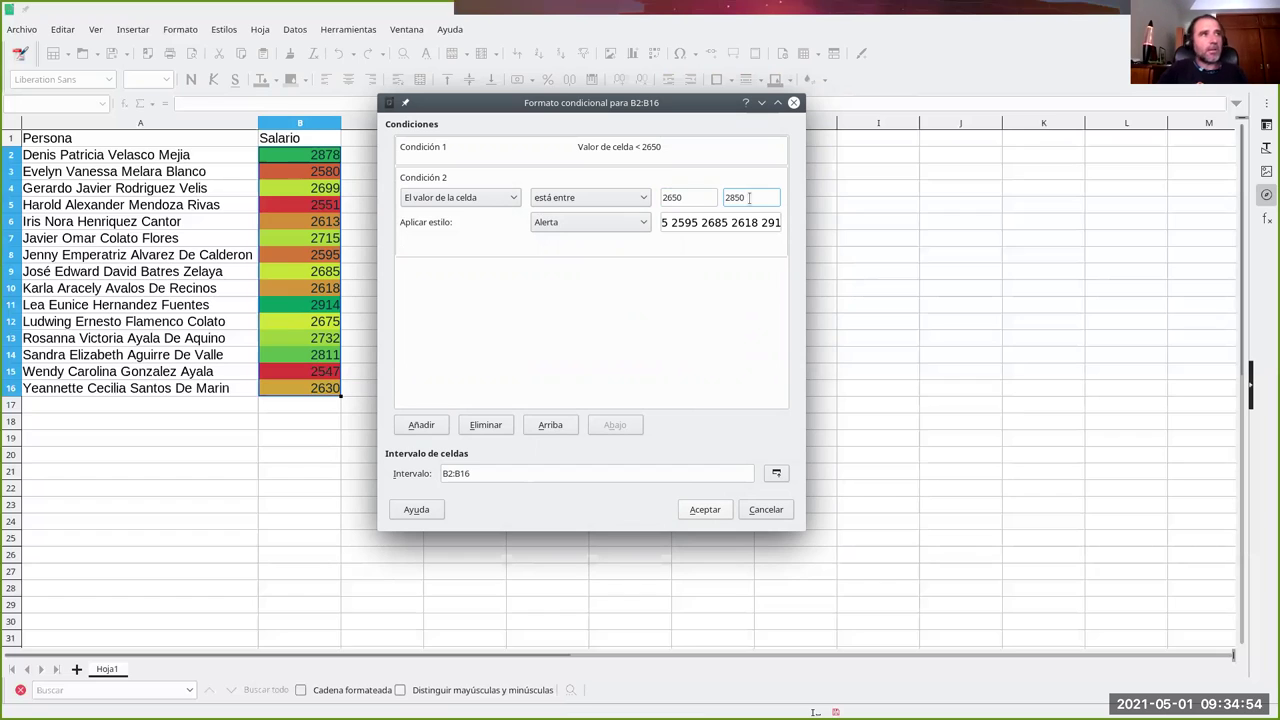
Step: Create the new style Salarios promedio with an Oro claro 1 yellow background
click(628, 224)
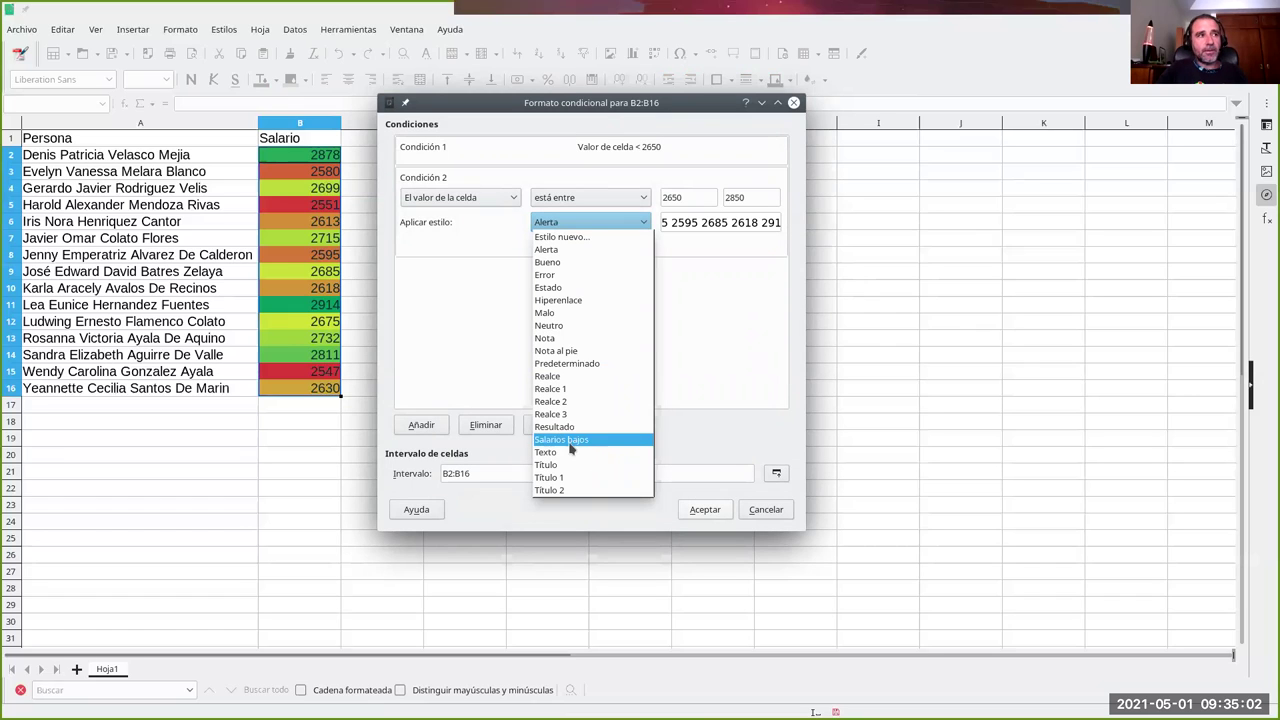
click(578, 223)
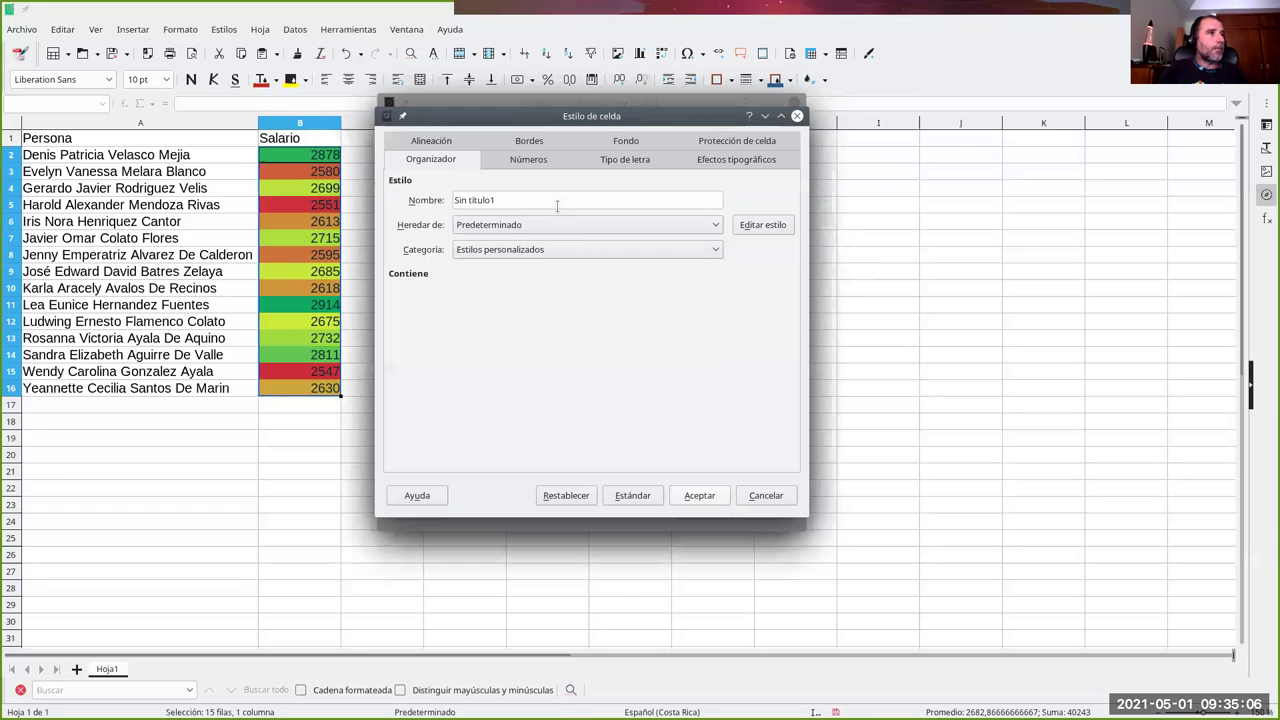
text(Salarios promedio)
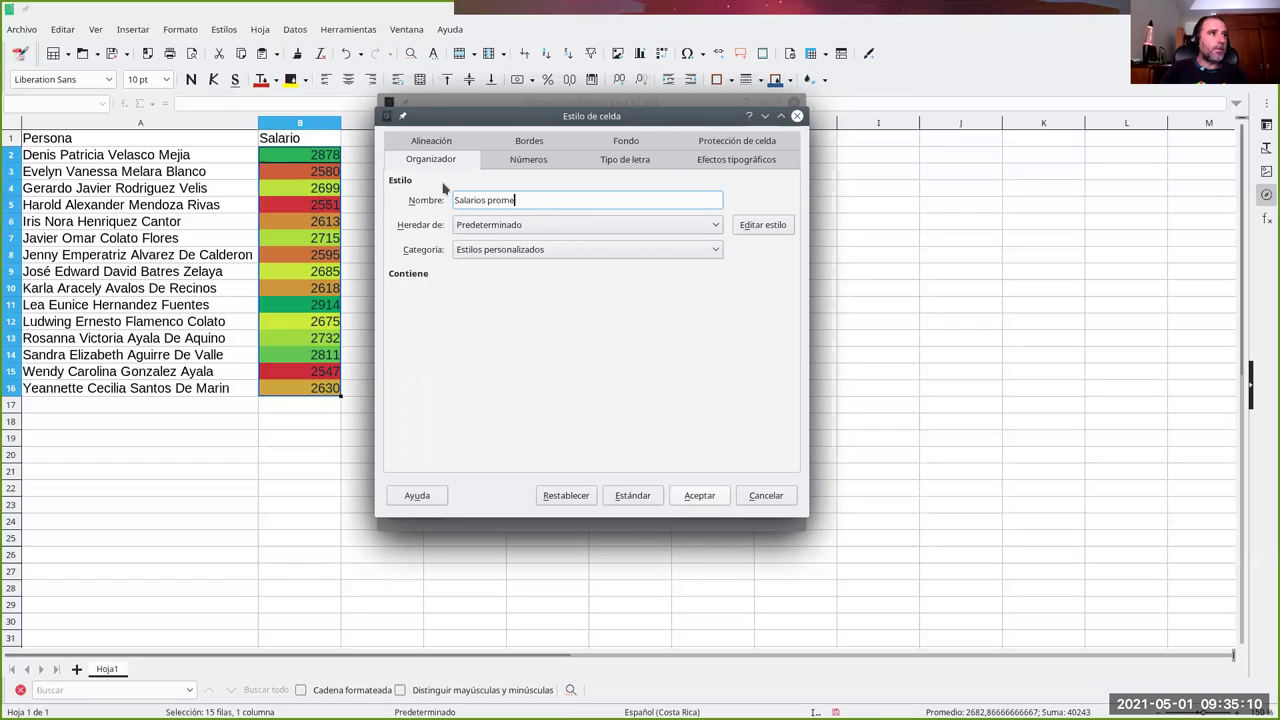
click(610, 143)
click(608, 188)
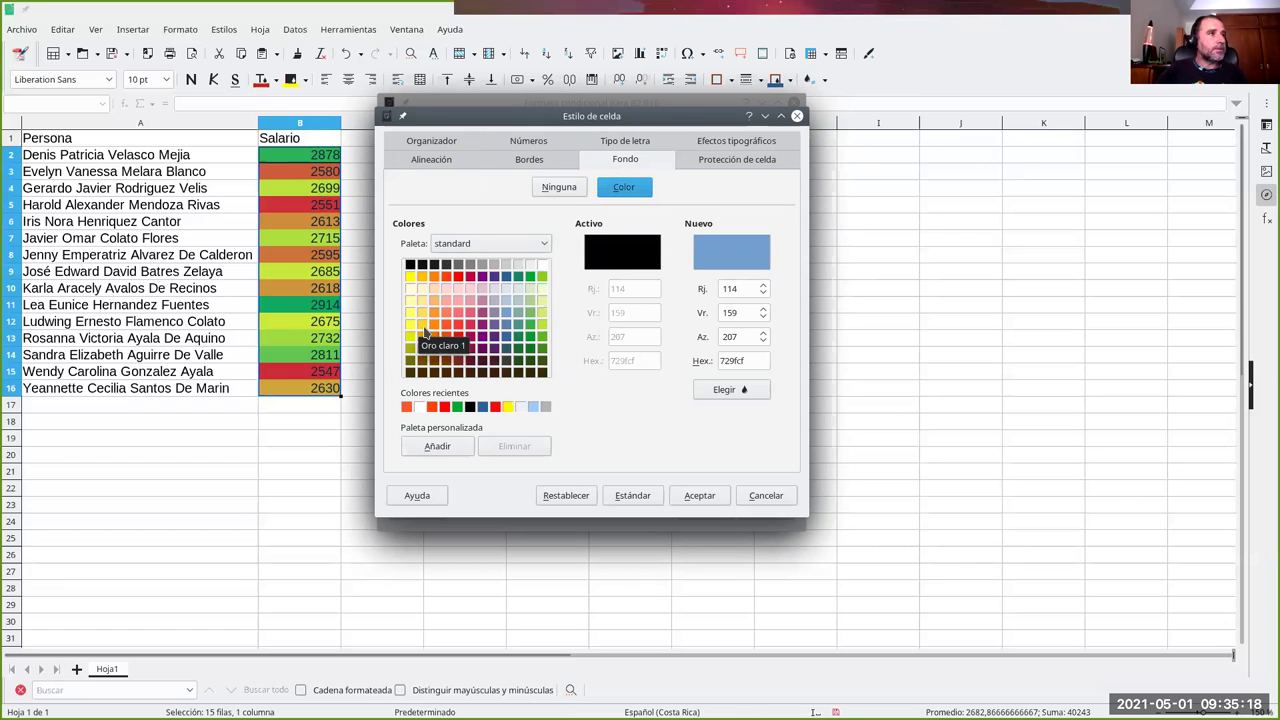
click(421, 326)
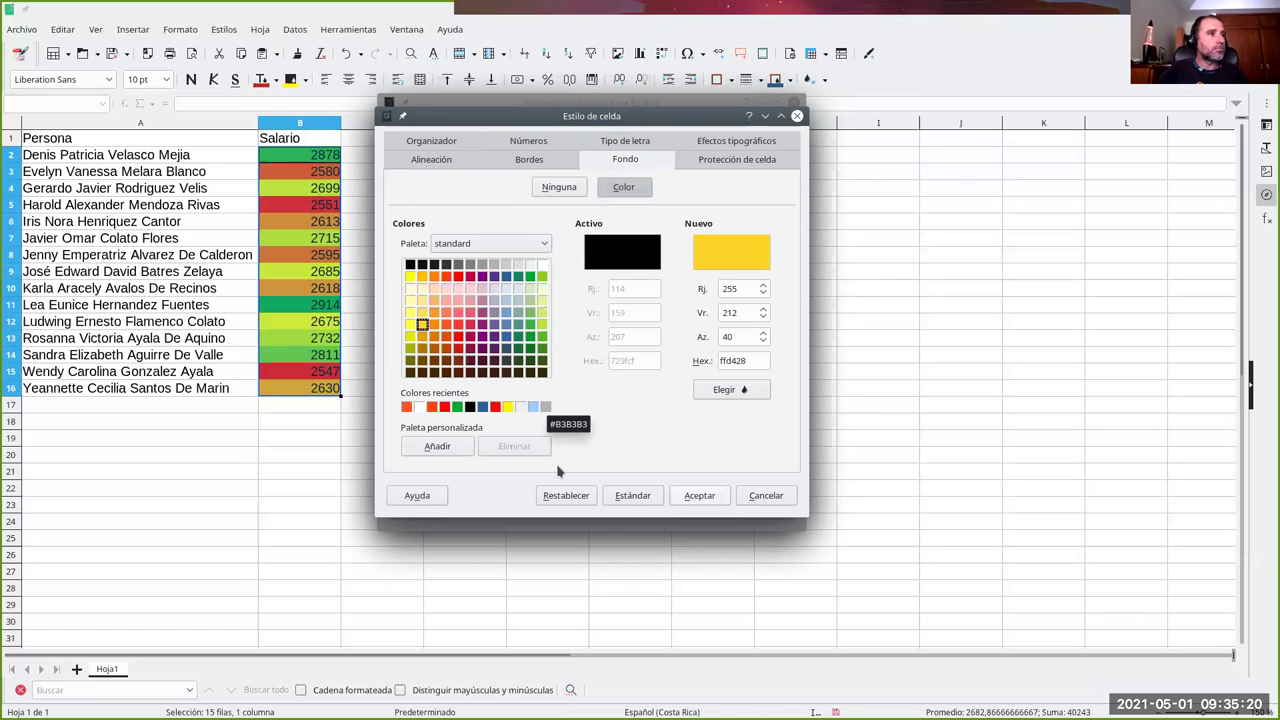
click(692, 497)
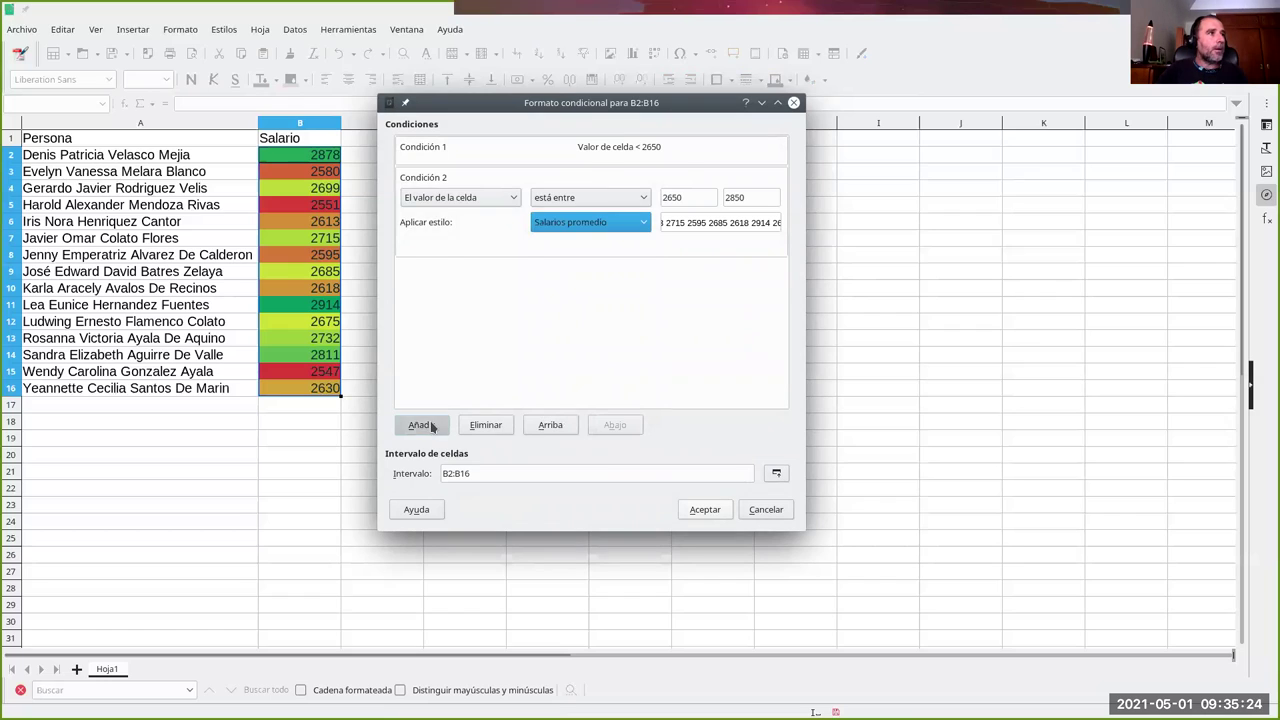
Step: Add Condición 3 matching values greater than 2850
click(424, 424)
click(570, 228)
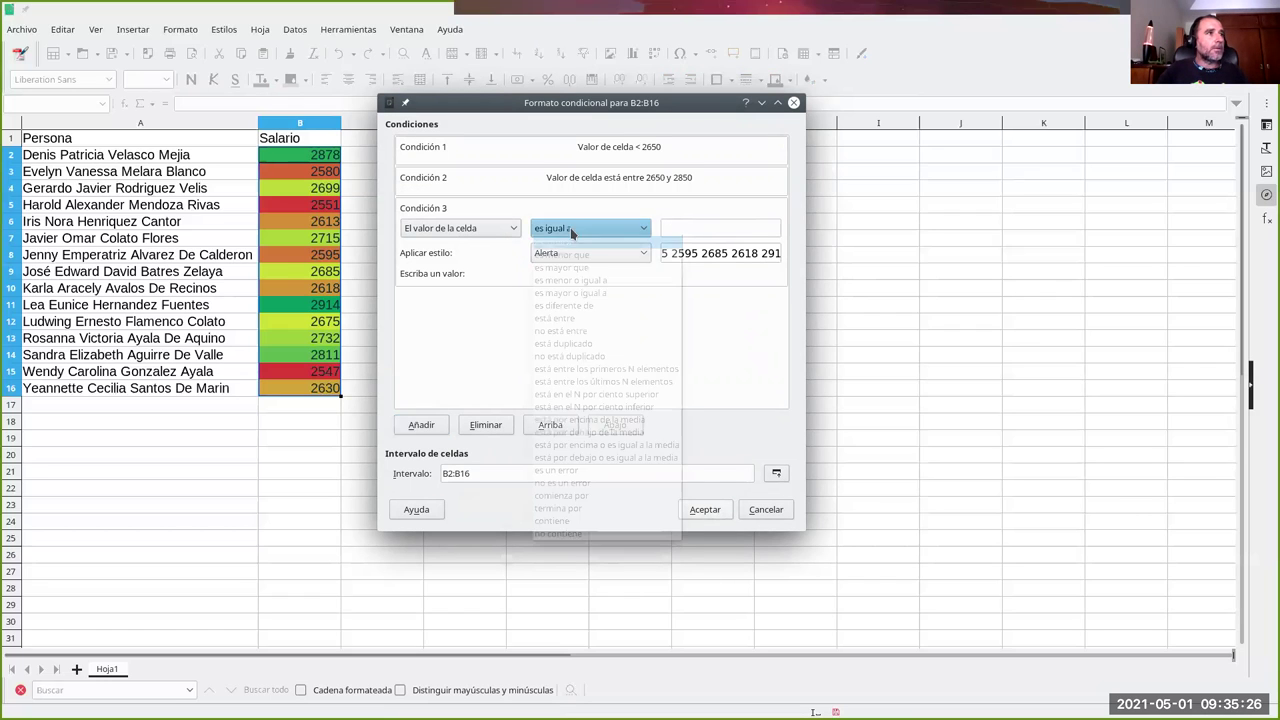
click(590, 268)
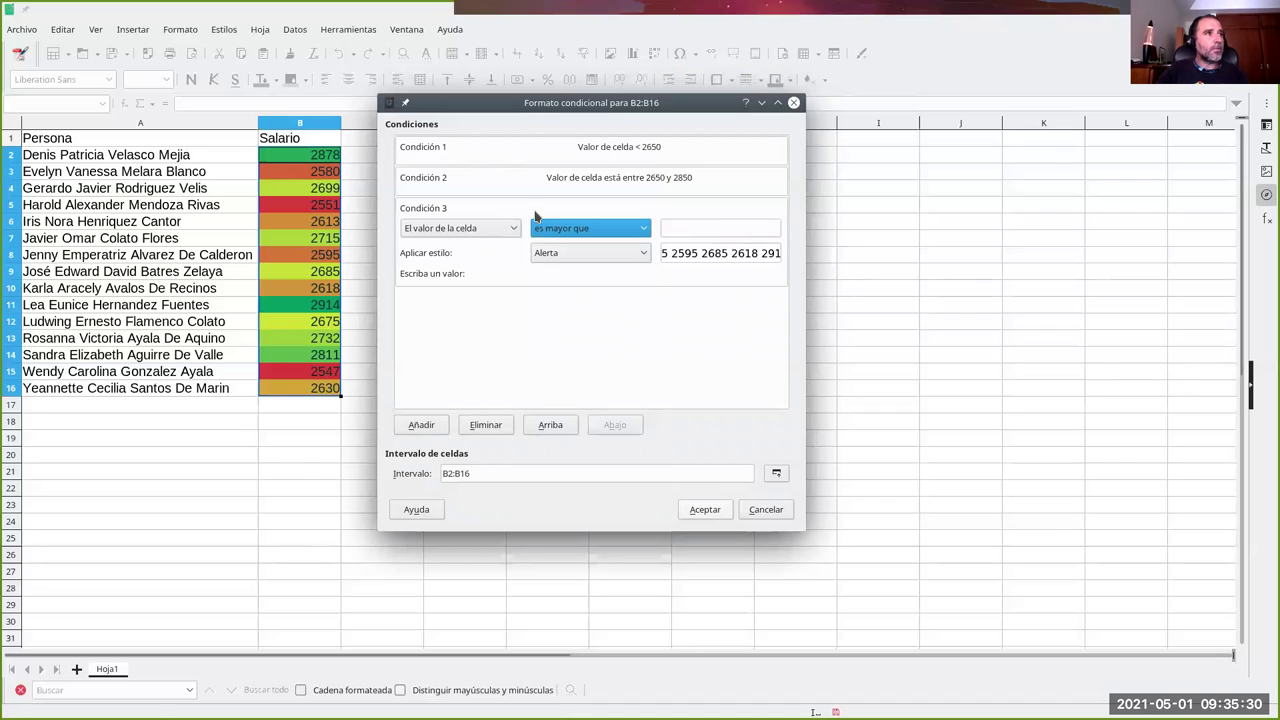
click(674, 228)
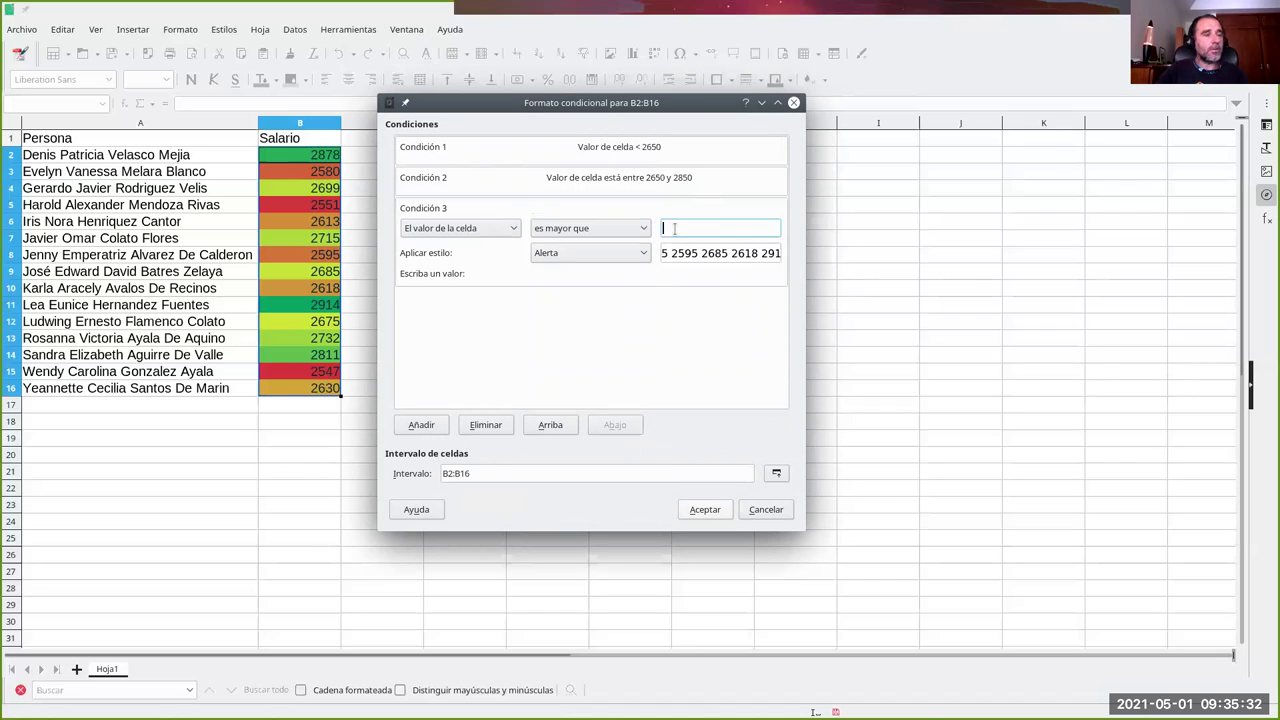
text(2850)
Step: Create the Salarios altos style with a Verde claro 1 background and confirm all three rules
click(588, 254)
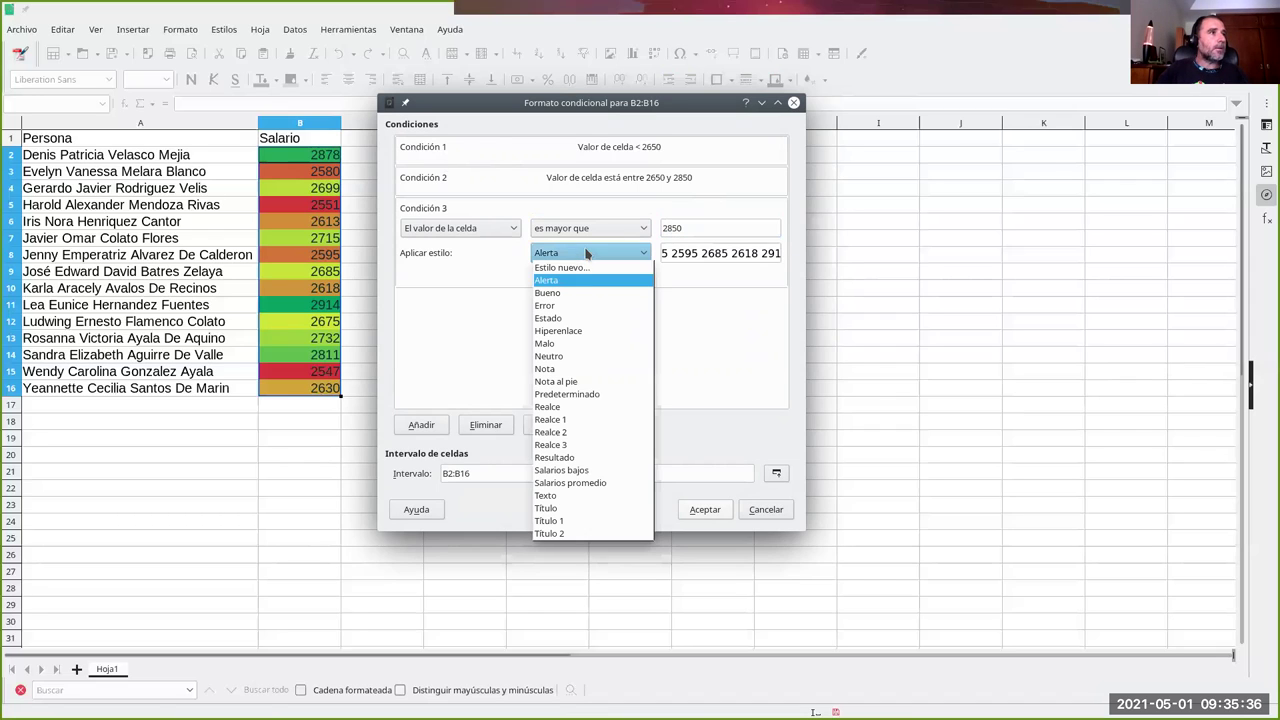
click(584, 268)
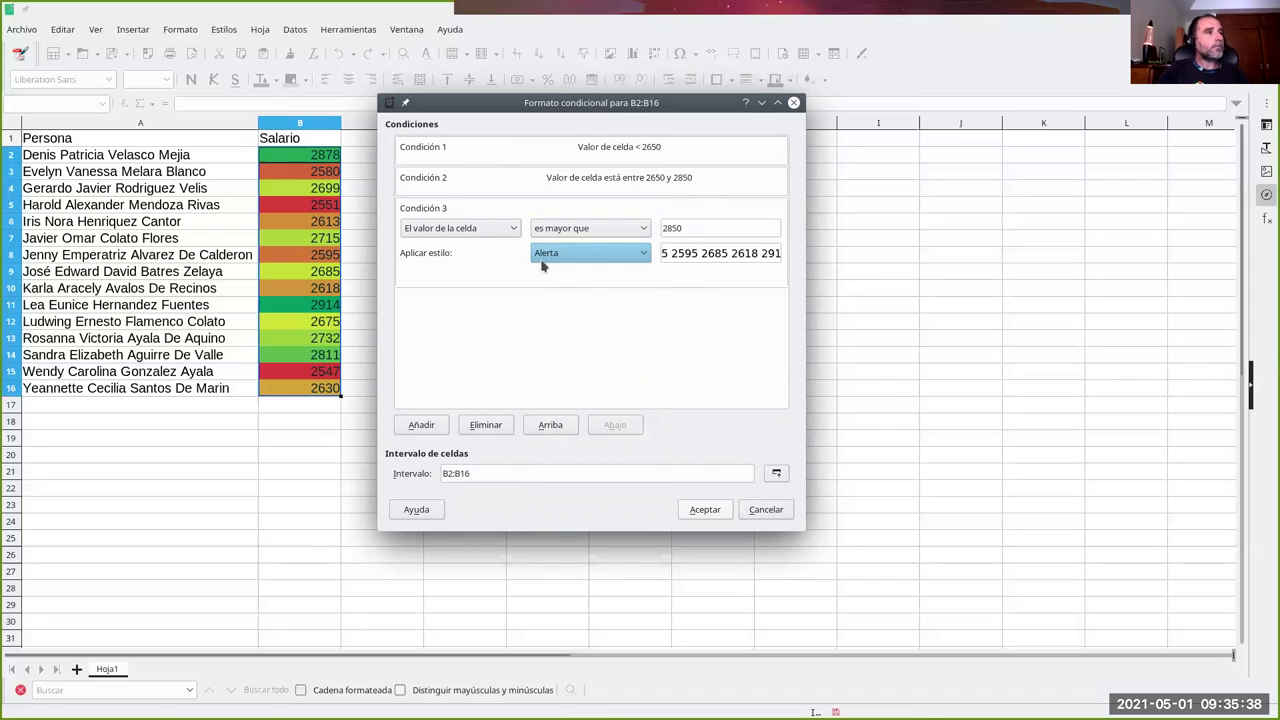
triple_click(517, 200)
text(Salarios altos)
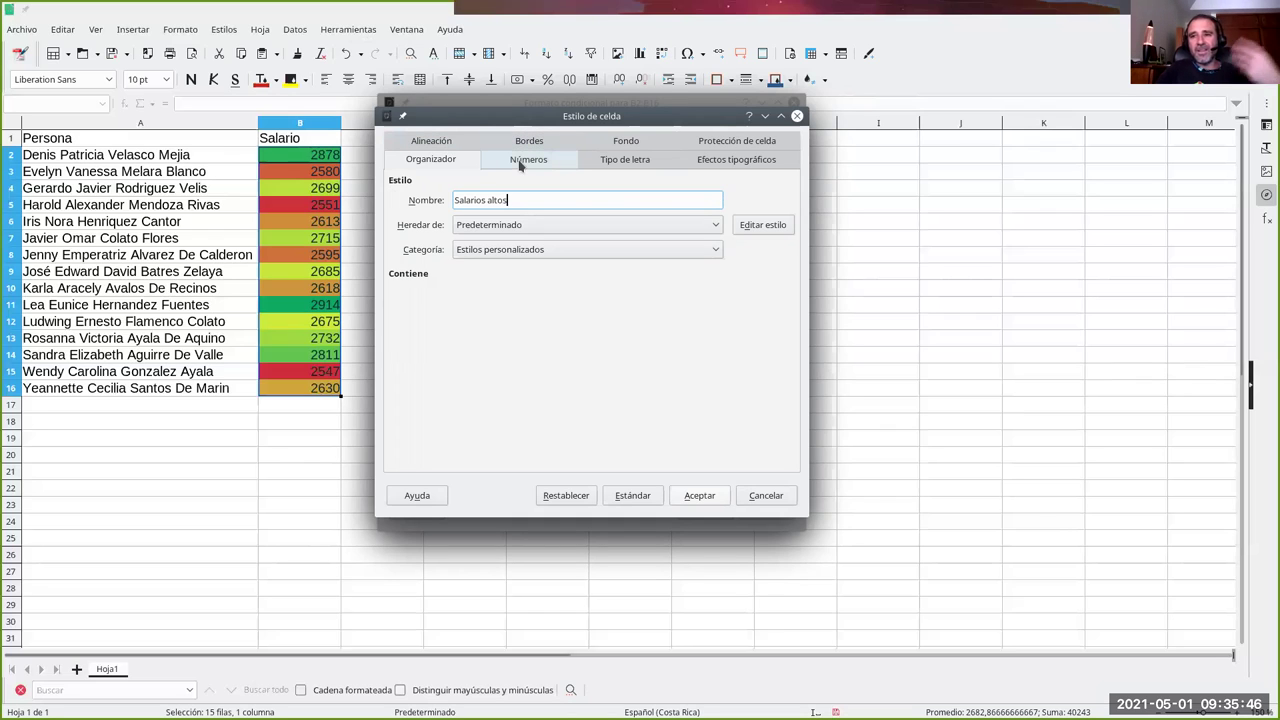
click(621, 145)
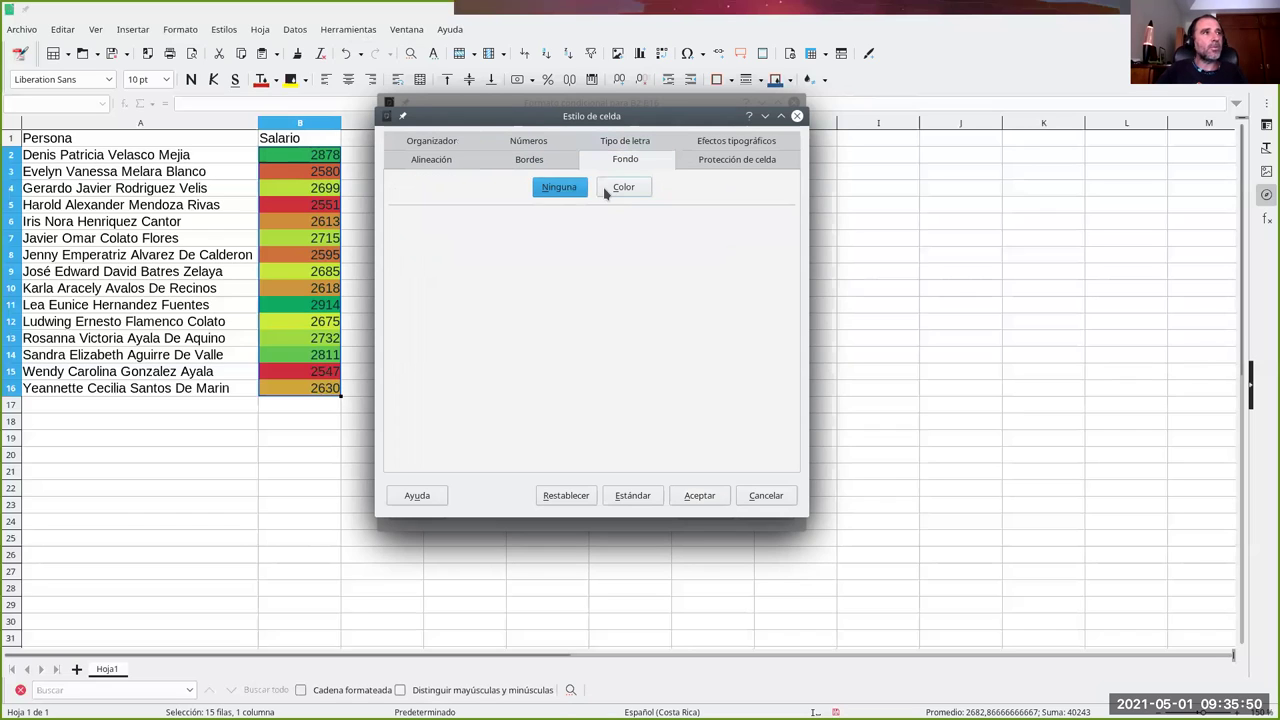
click(617, 193)
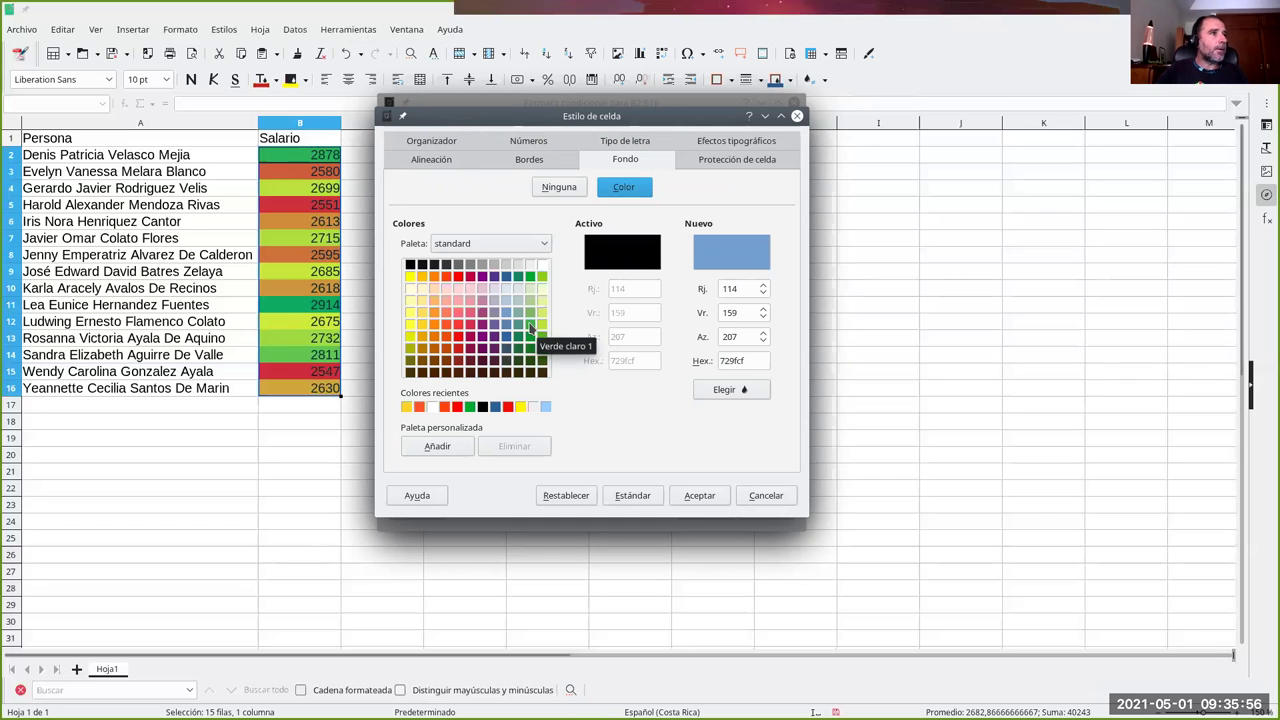
click(530, 327)
click(699, 495)
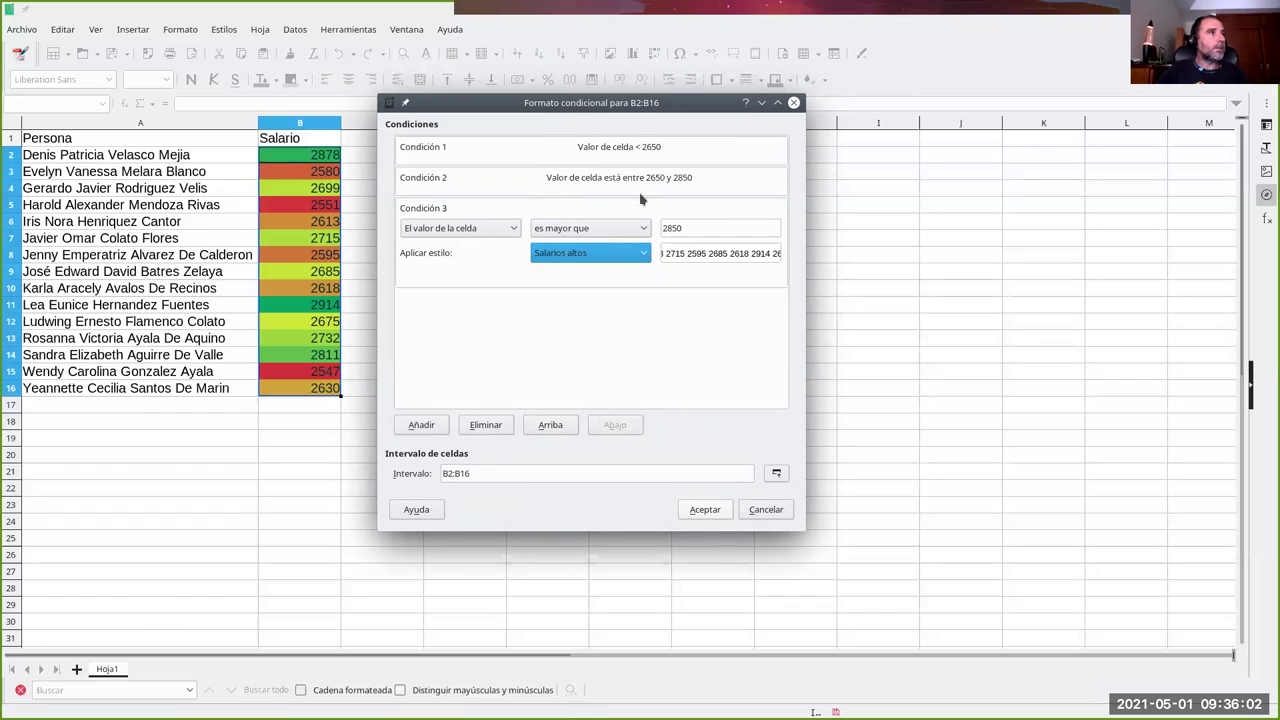
click(709, 509)
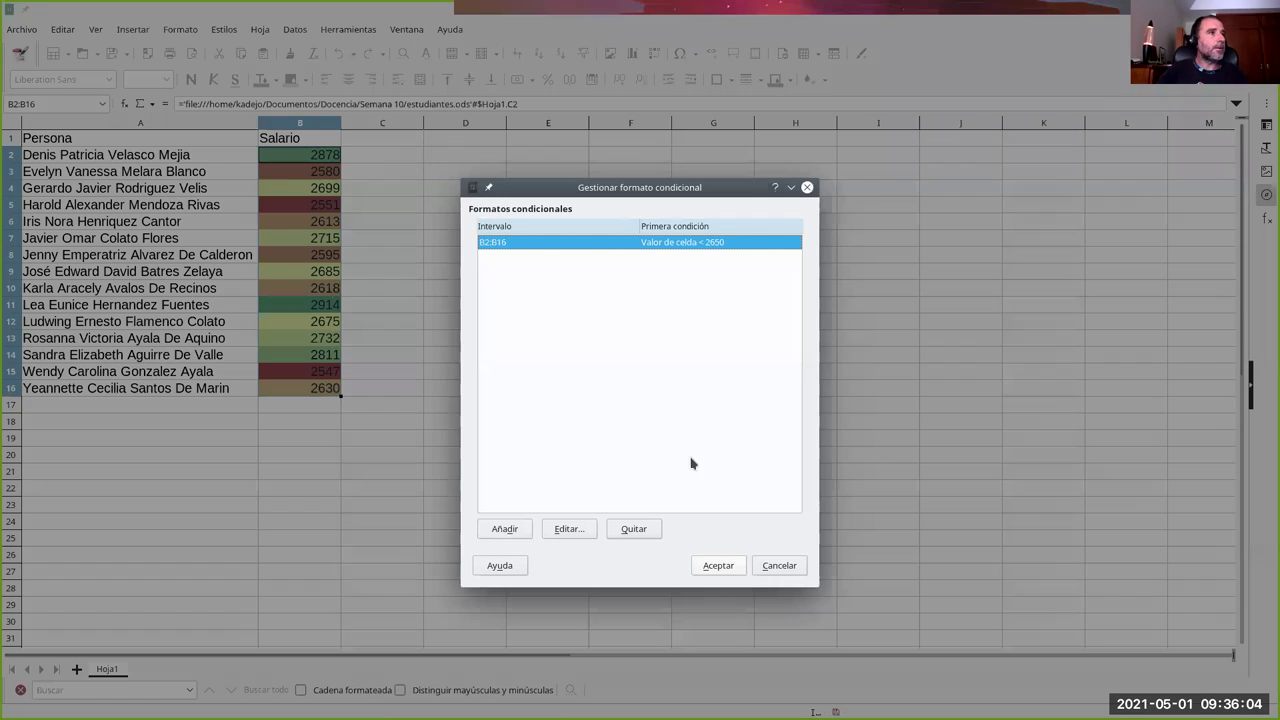
click(717, 566)
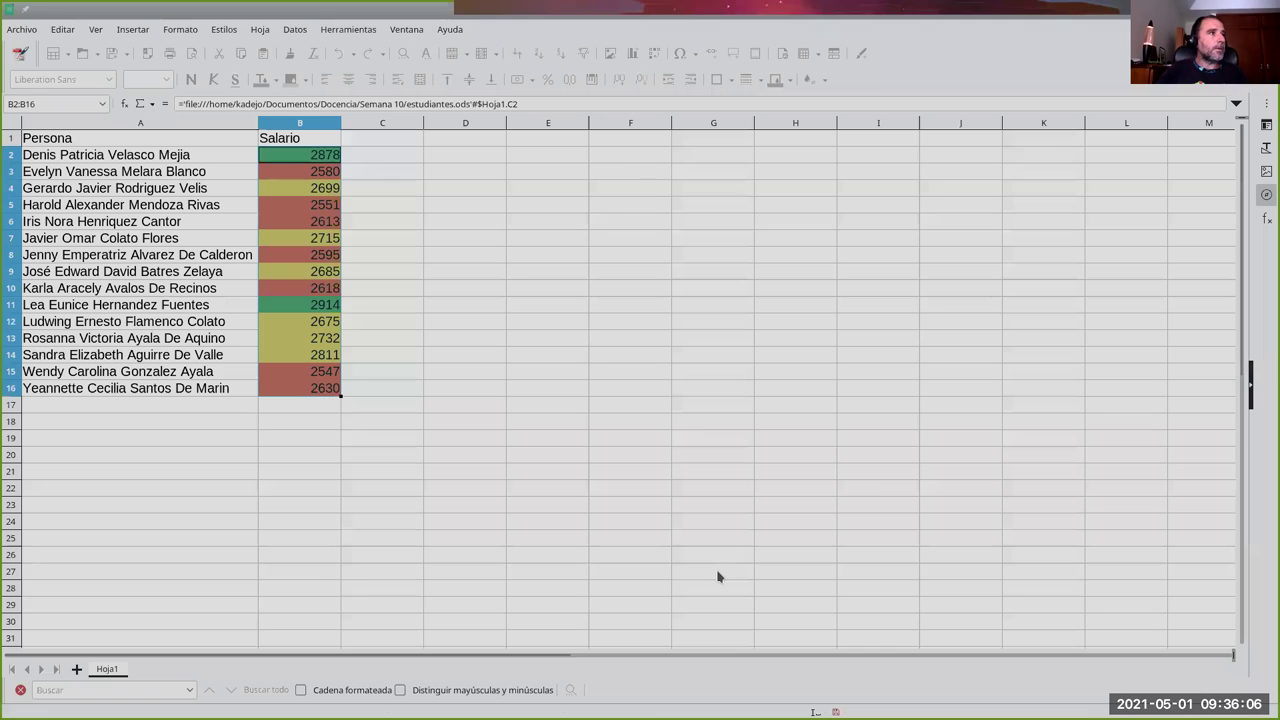
Step: Delete all three conditions on B2:B16 in the Condición dialog and confirm
click(357, 237)
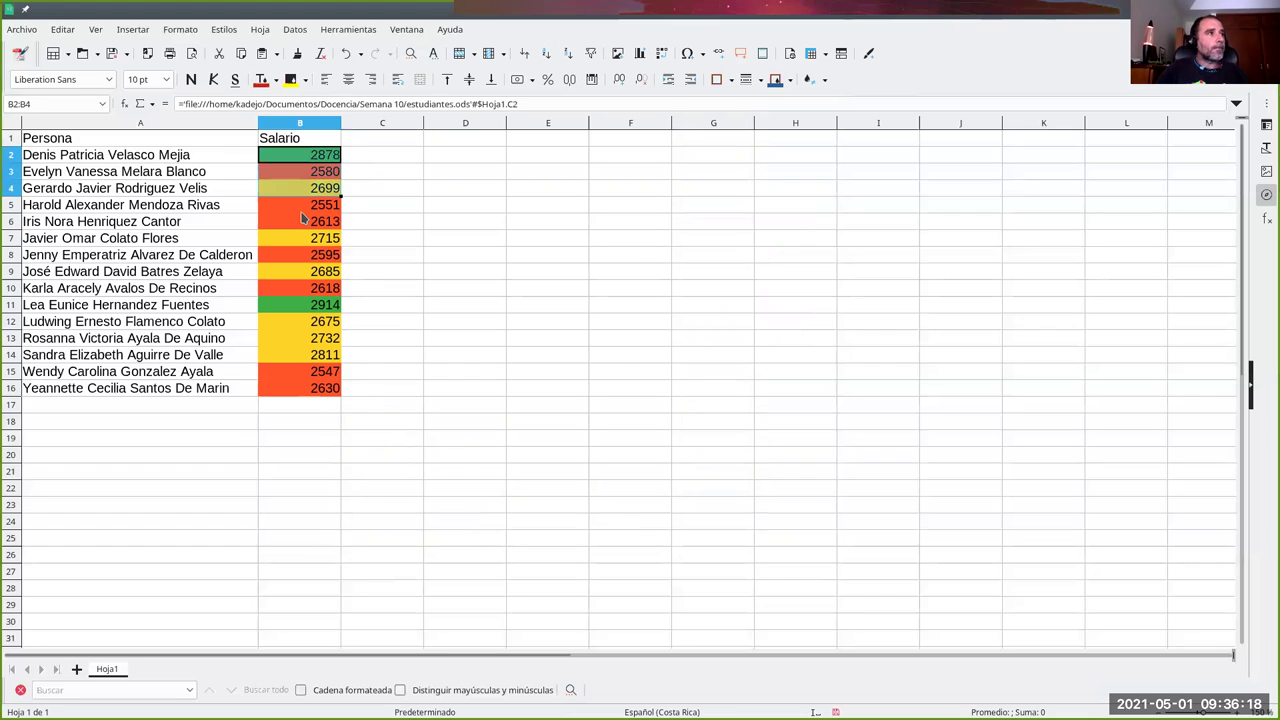
drag(308, 157, 300, 390)
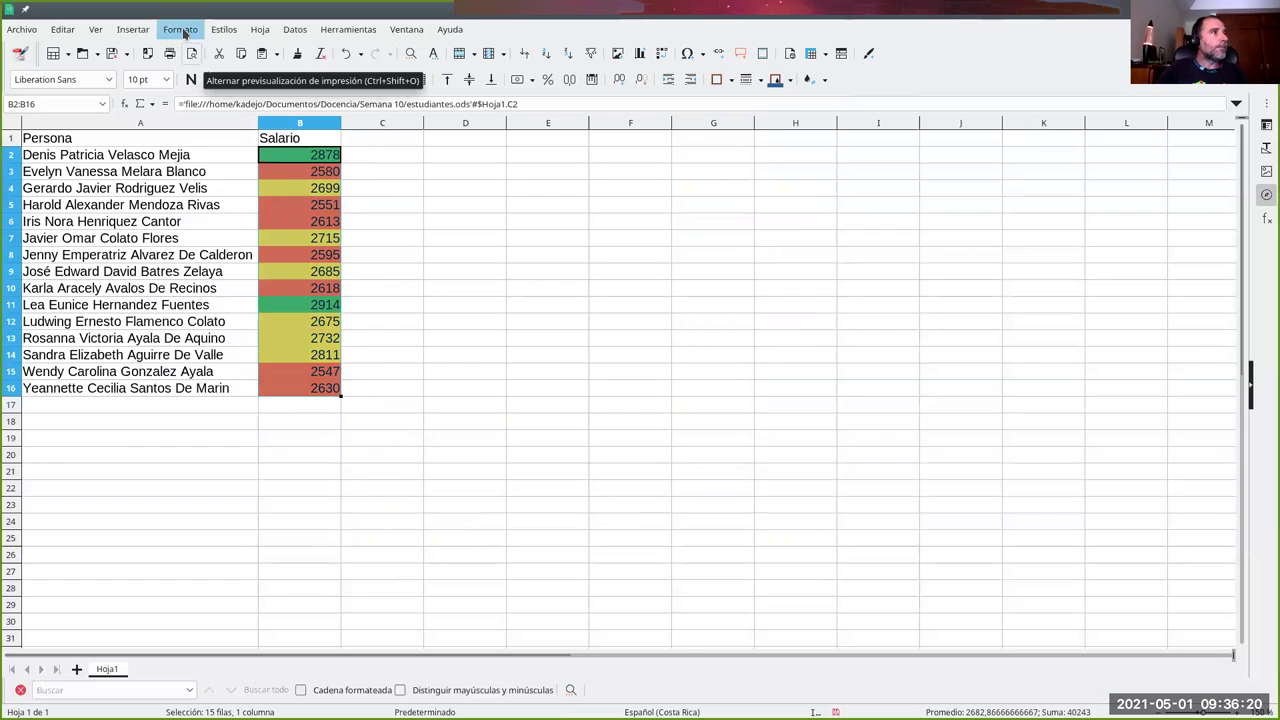
click(180, 29)
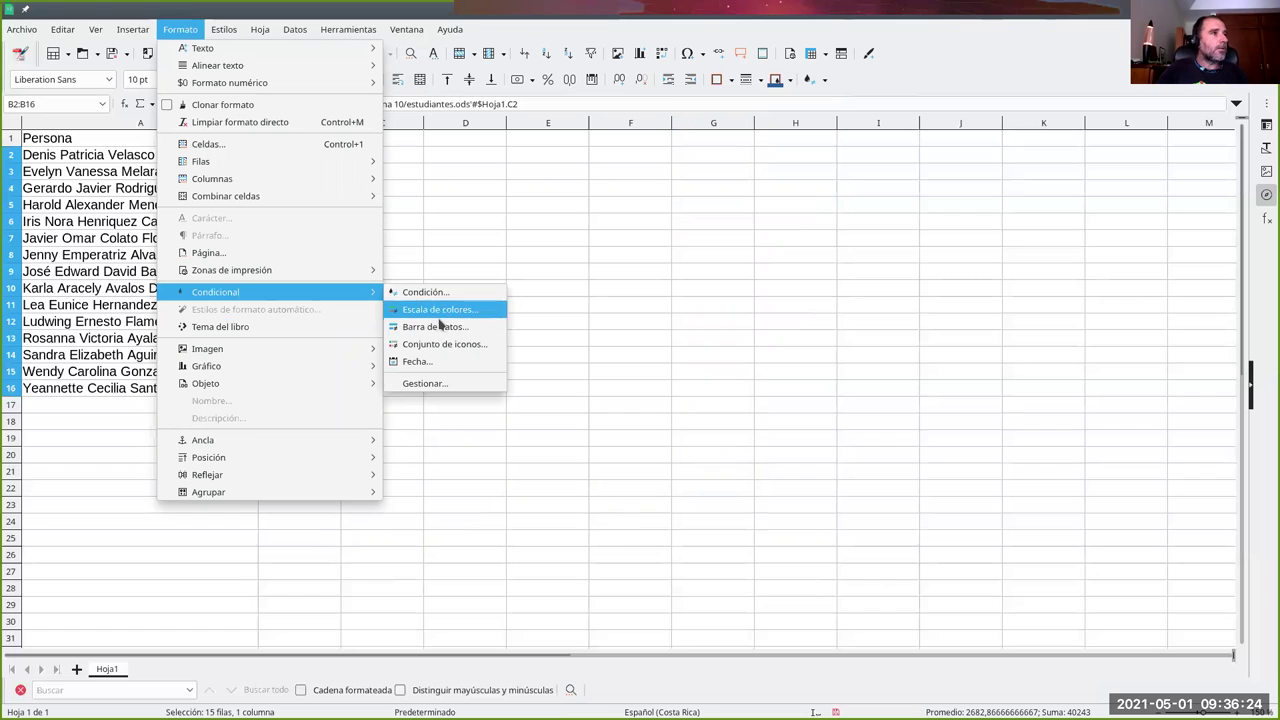
click(441, 311)
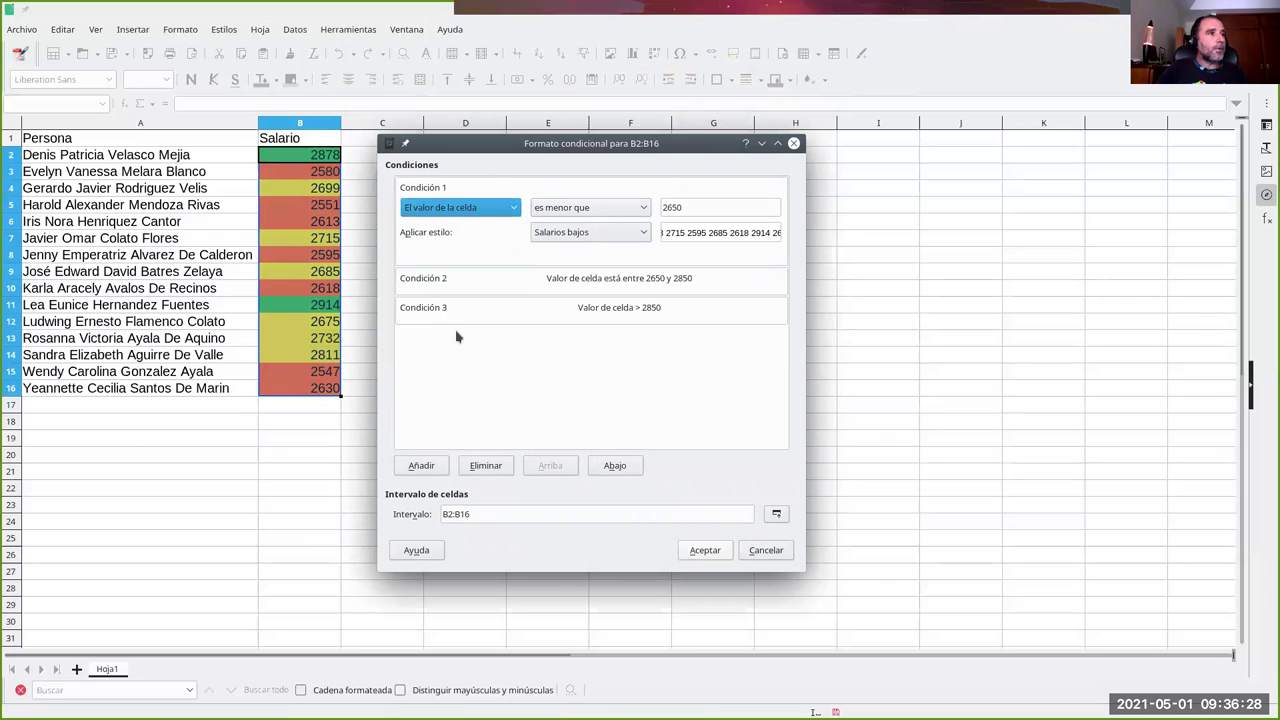
click(470, 308)
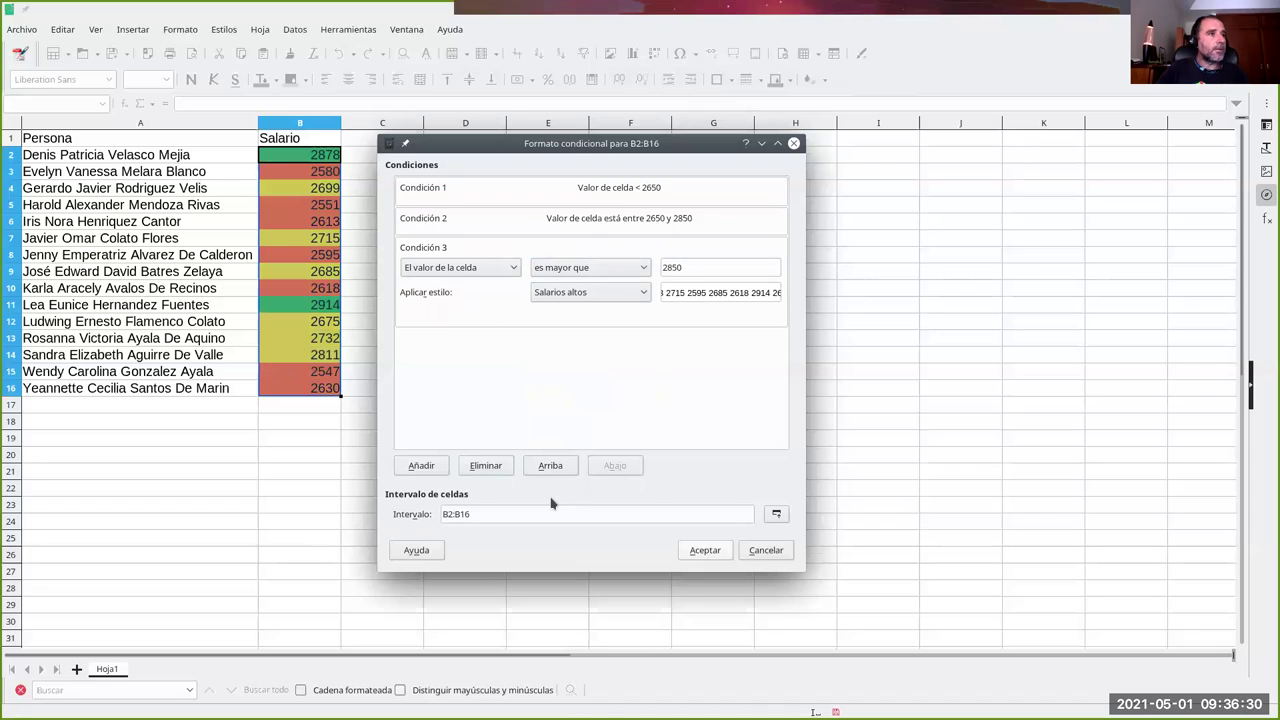
click(486, 465)
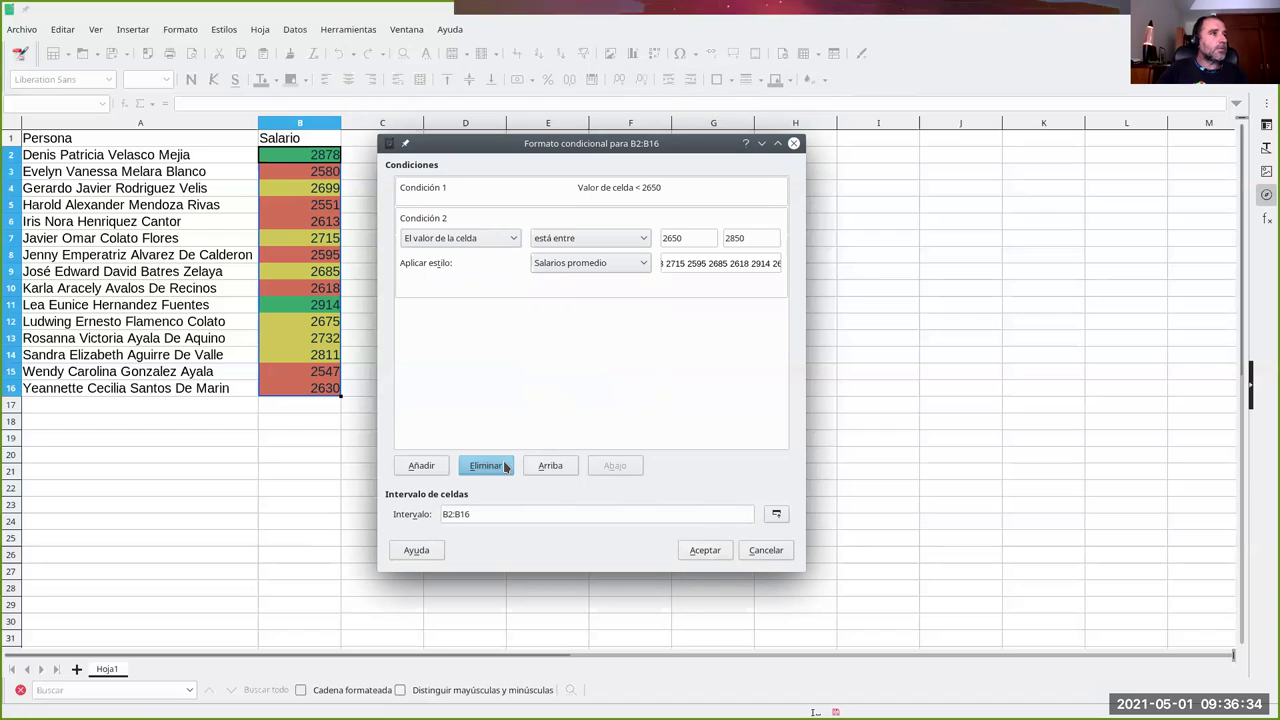
click(486, 465)
click(460, 198)
click(487, 466)
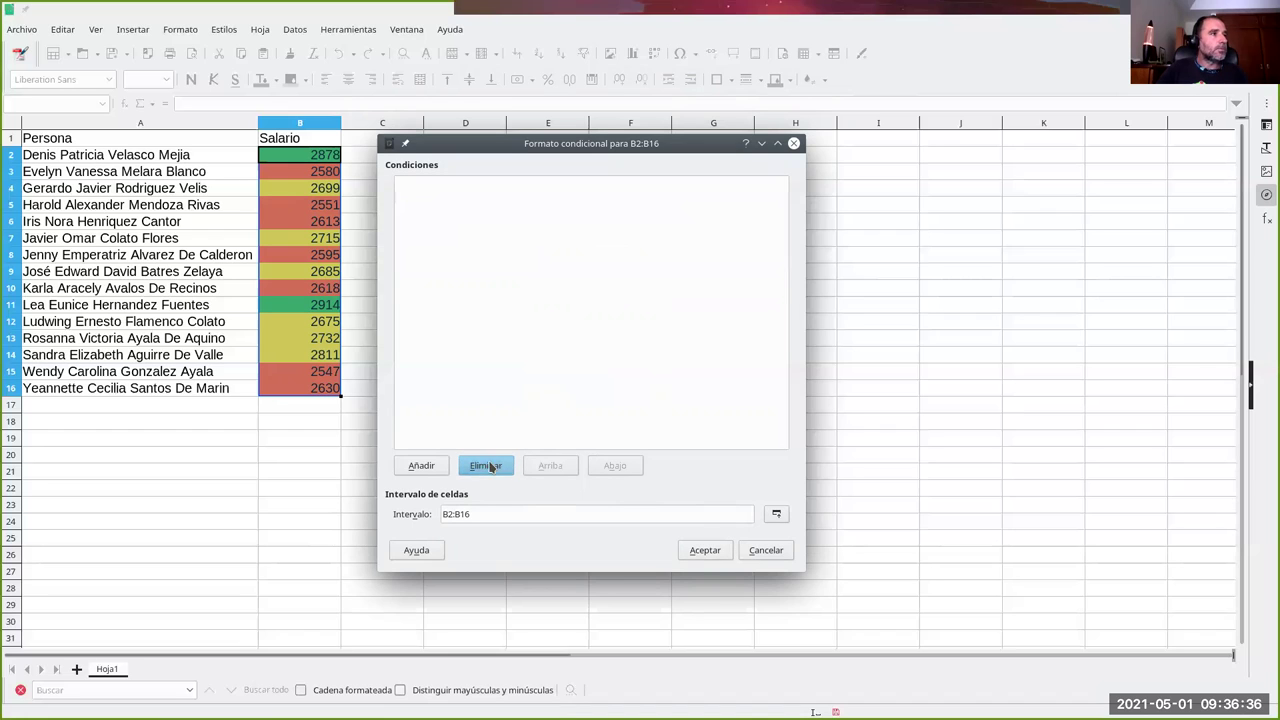
click(702, 552)
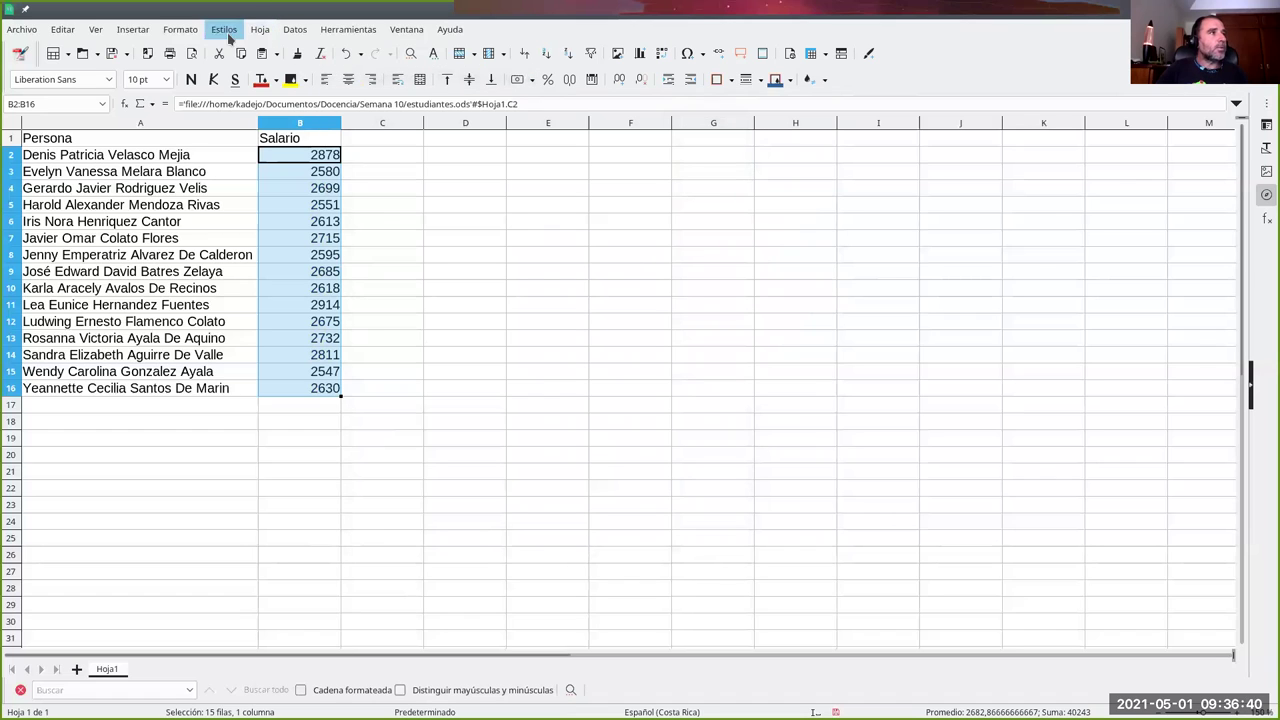
Step: Shade B2:B16 with a 2-entry colour scale from Azul claro 4 to Azul oscuro 2
click(182, 32)
mouse_move(216, 292)
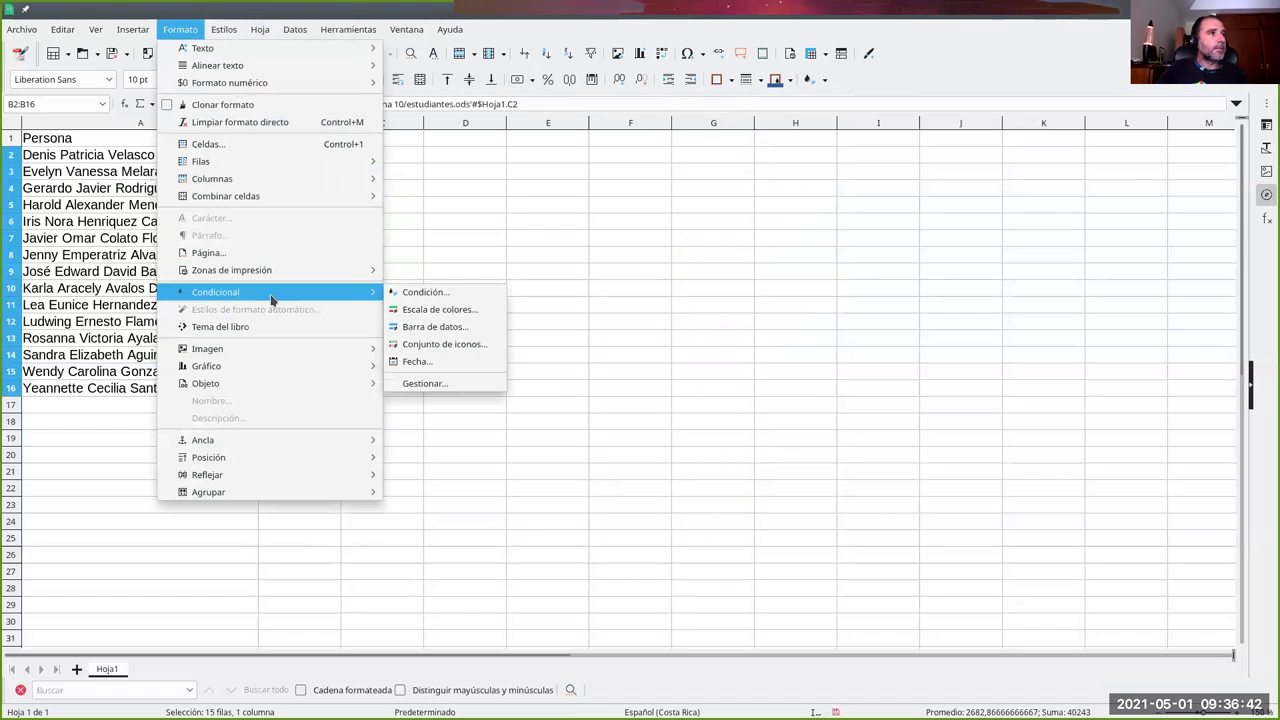
click(446, 310)
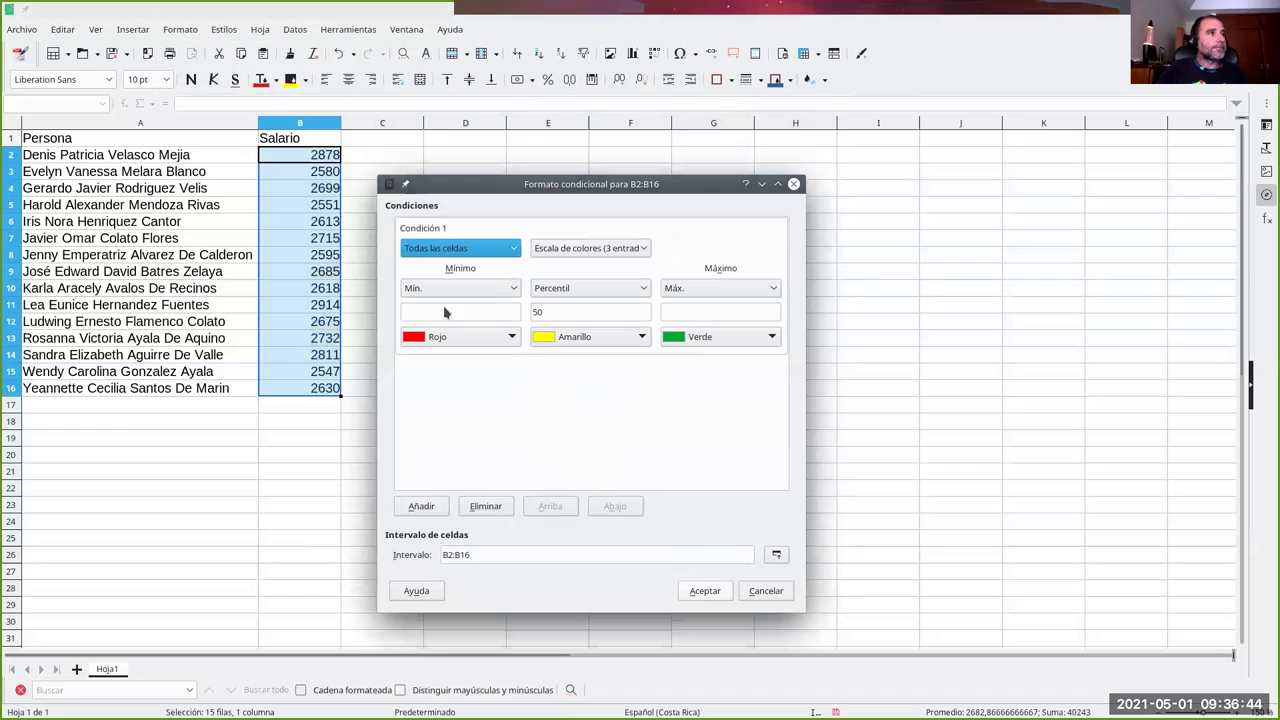
click(597, 249)
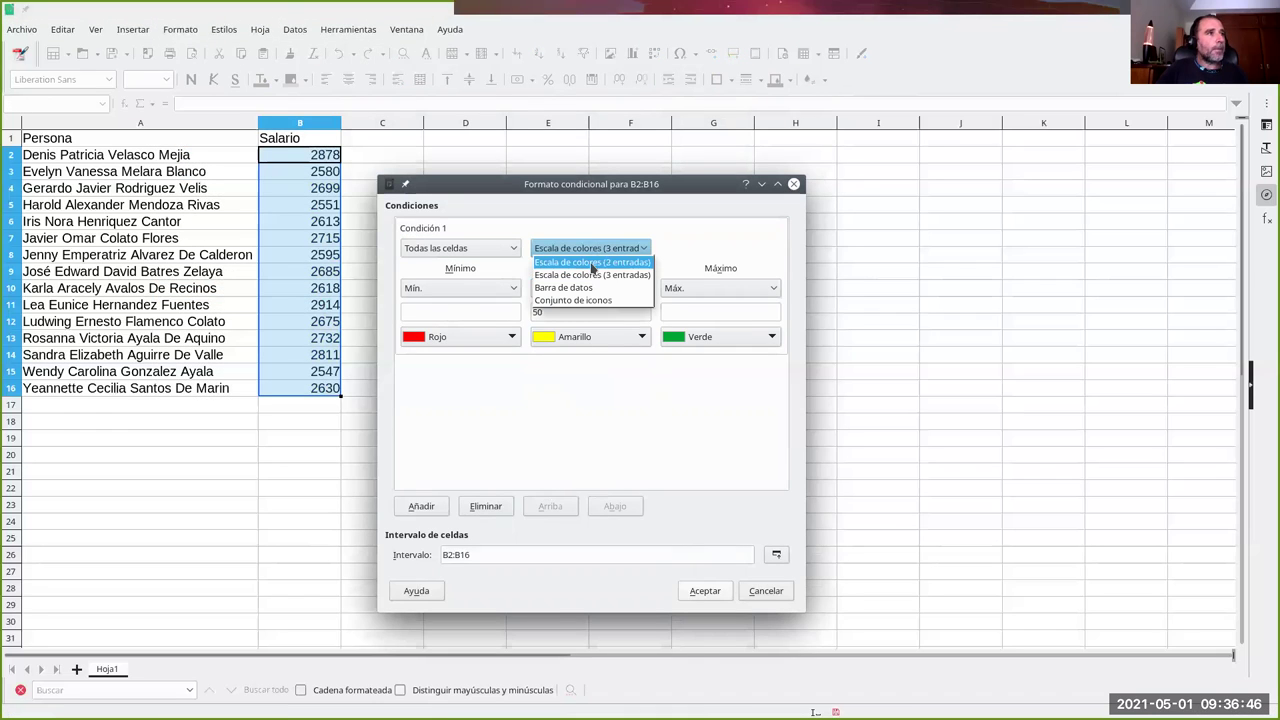
click(587, 262)
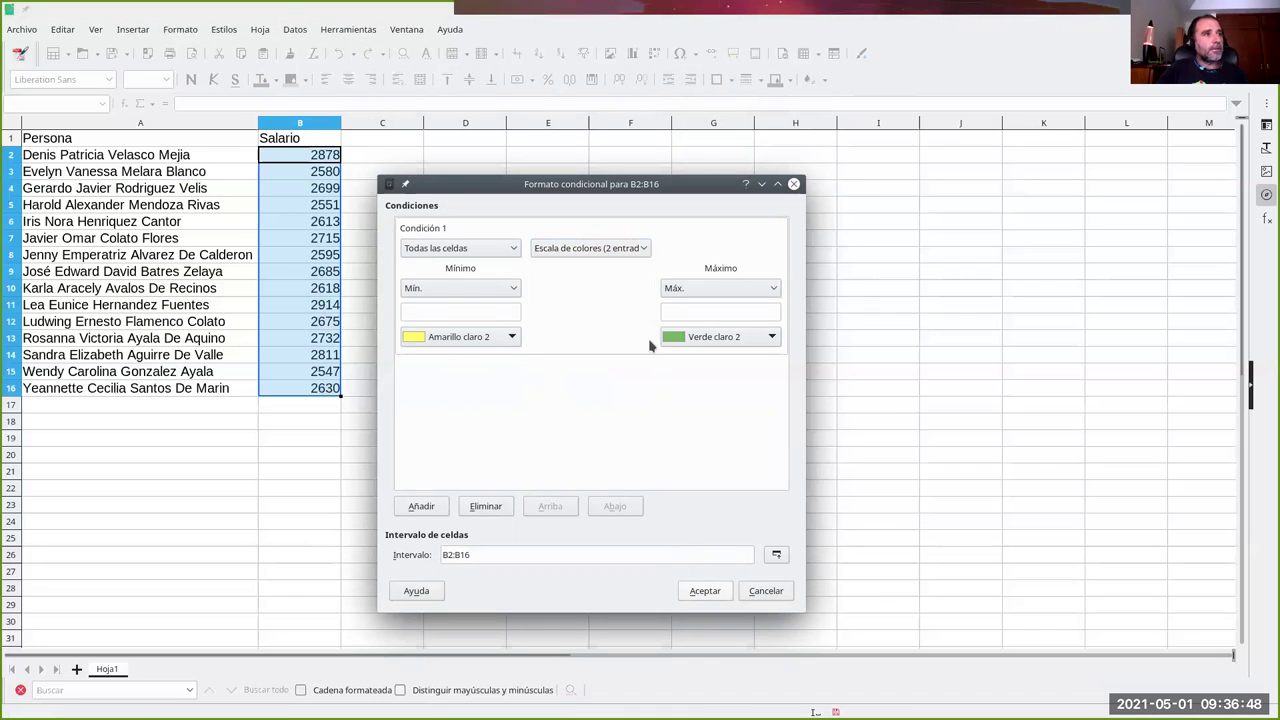
click(497, 340)
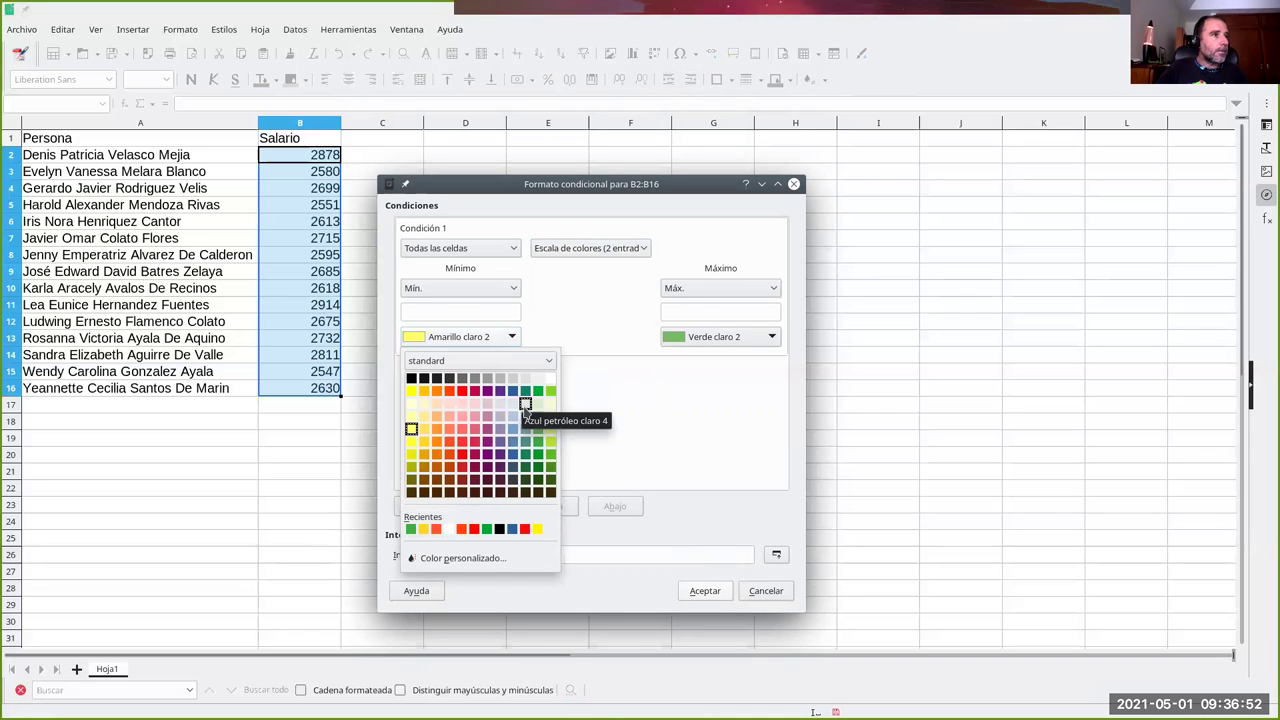
click(512, 403)
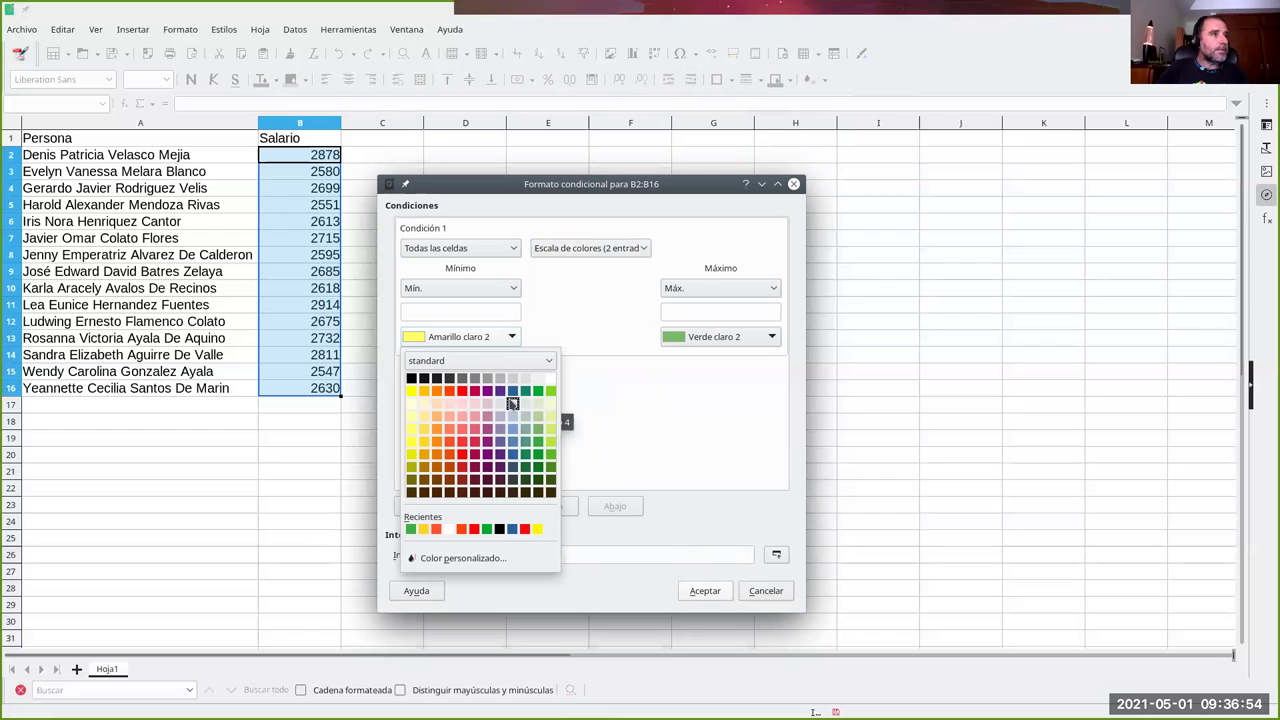
click(690, 338)
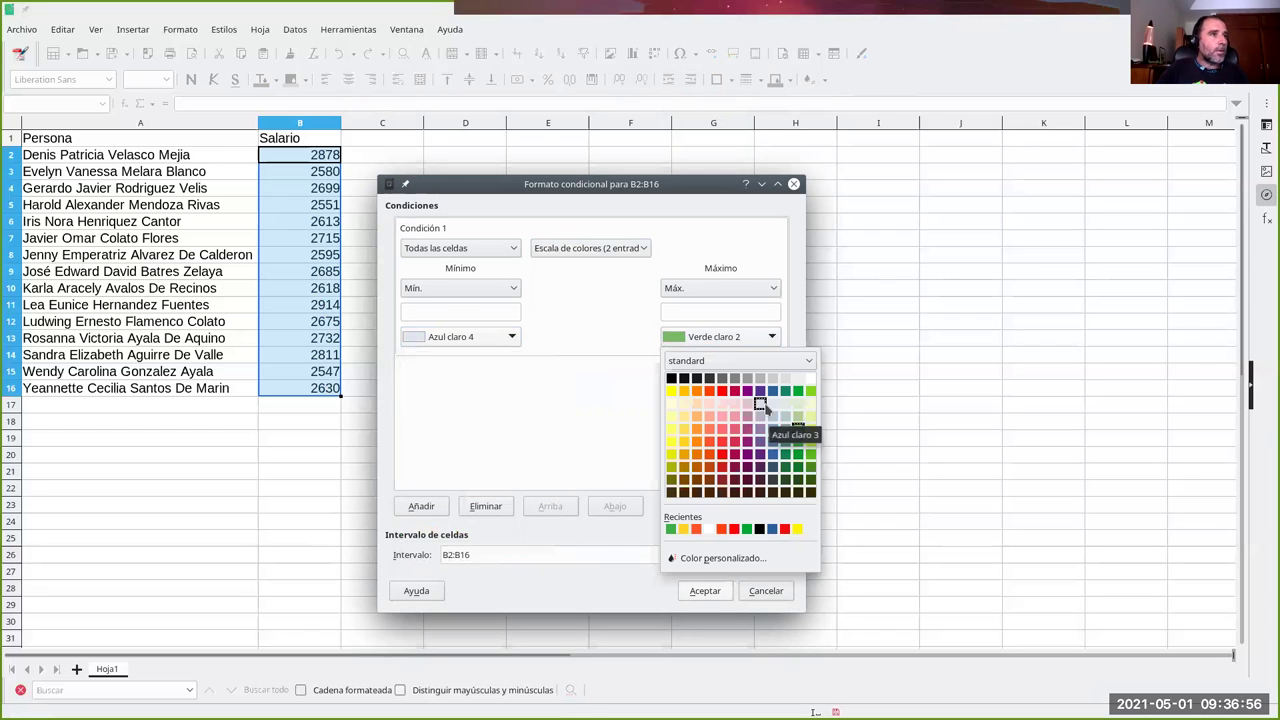
click(775, 474)
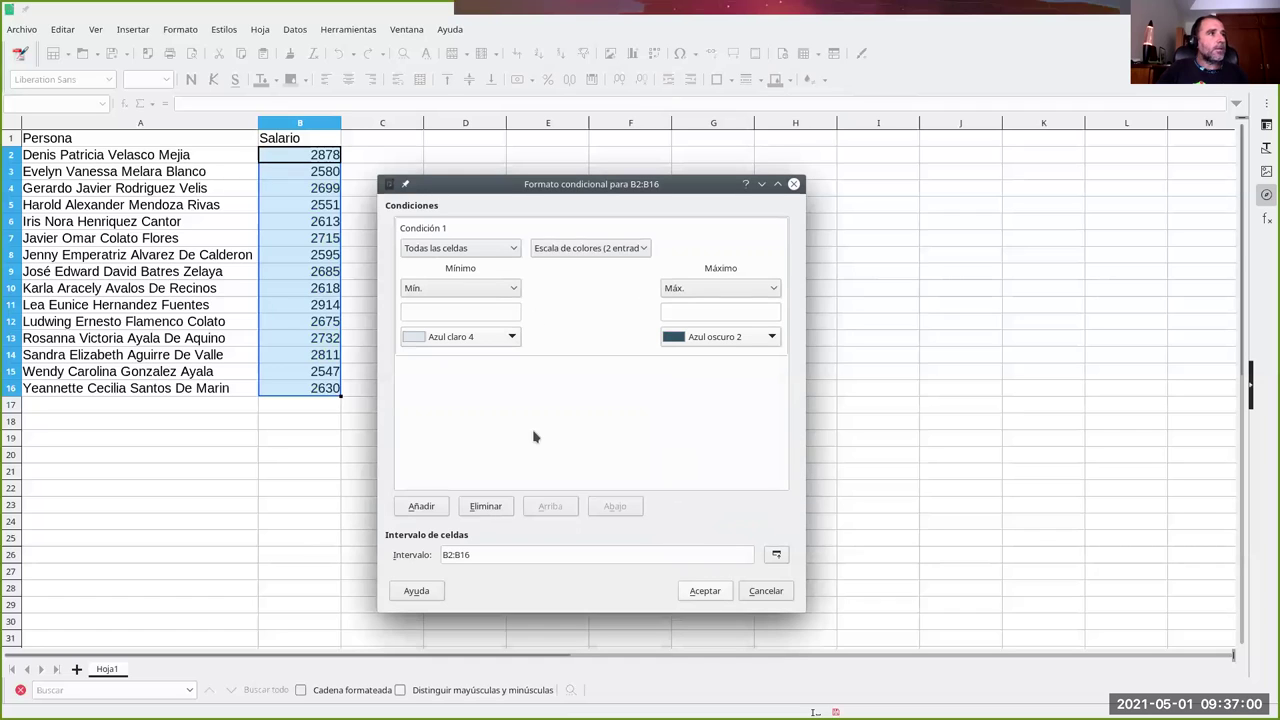
click(705, 591)
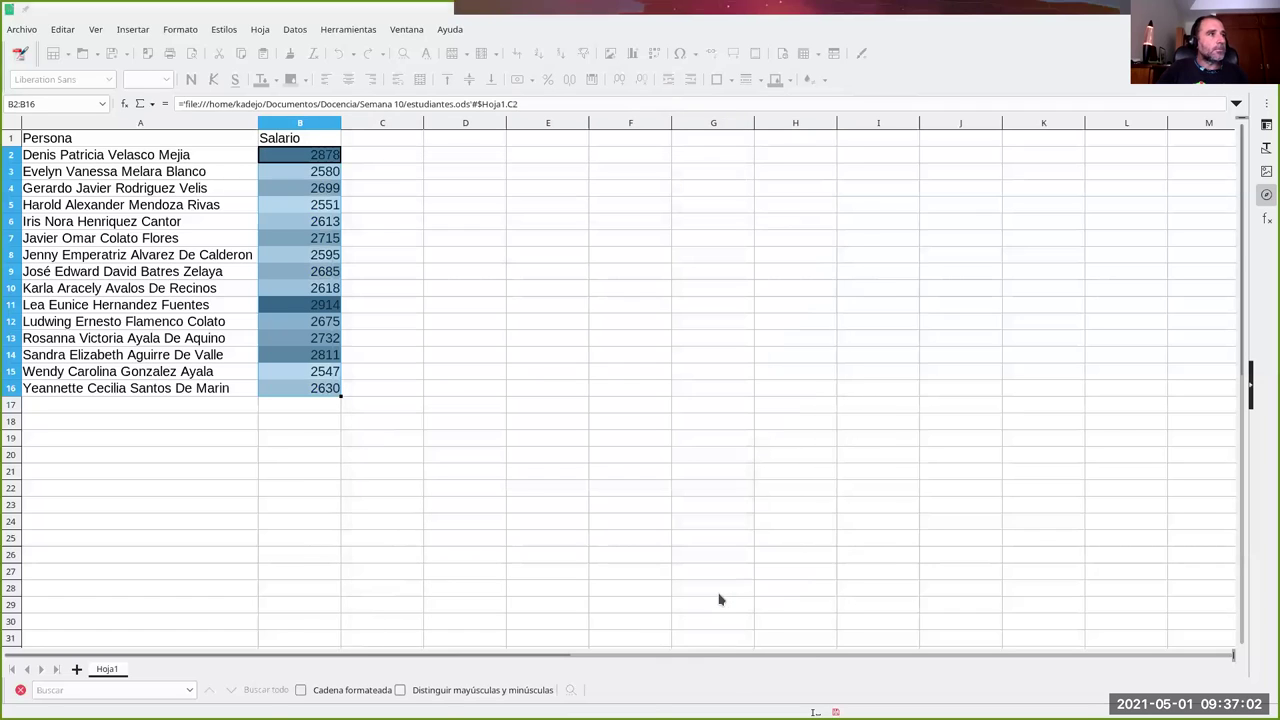
click(383, 256)
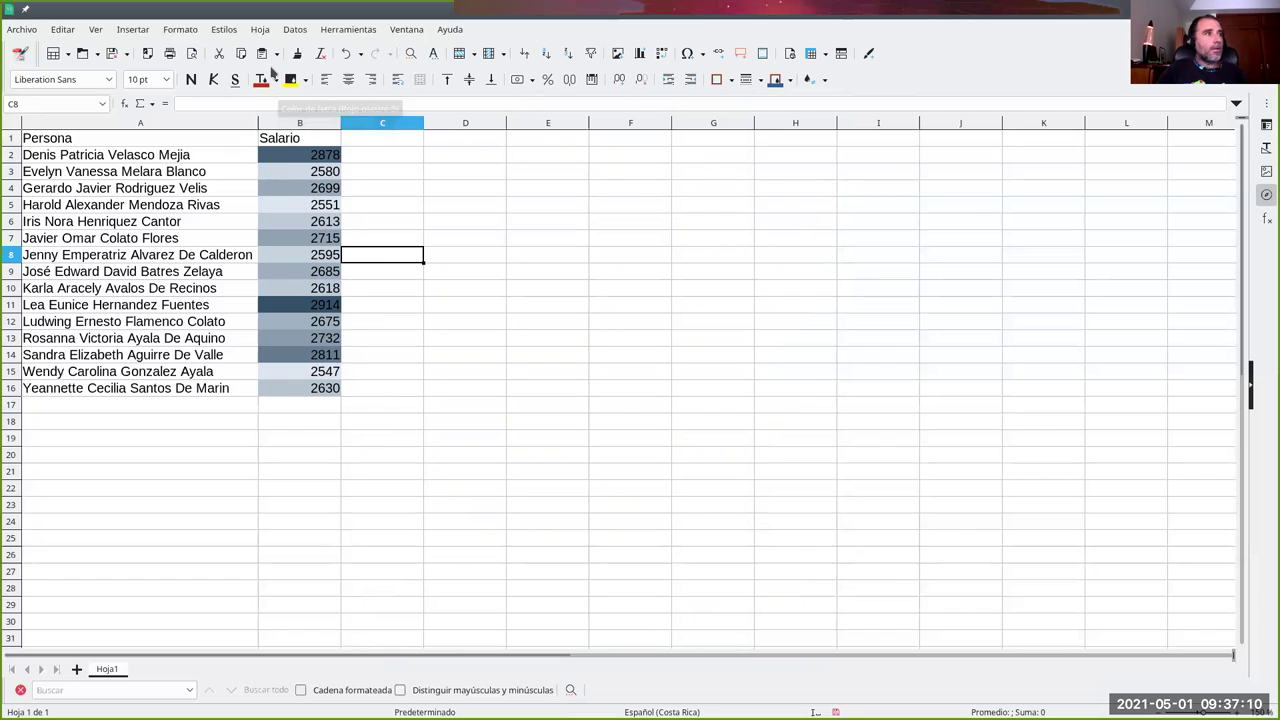
Step: Undo the colour scale and apply default data bars to B2:B16
key(ctrl+z)
drag(274, 155, 290, 388)
click(180, 29)
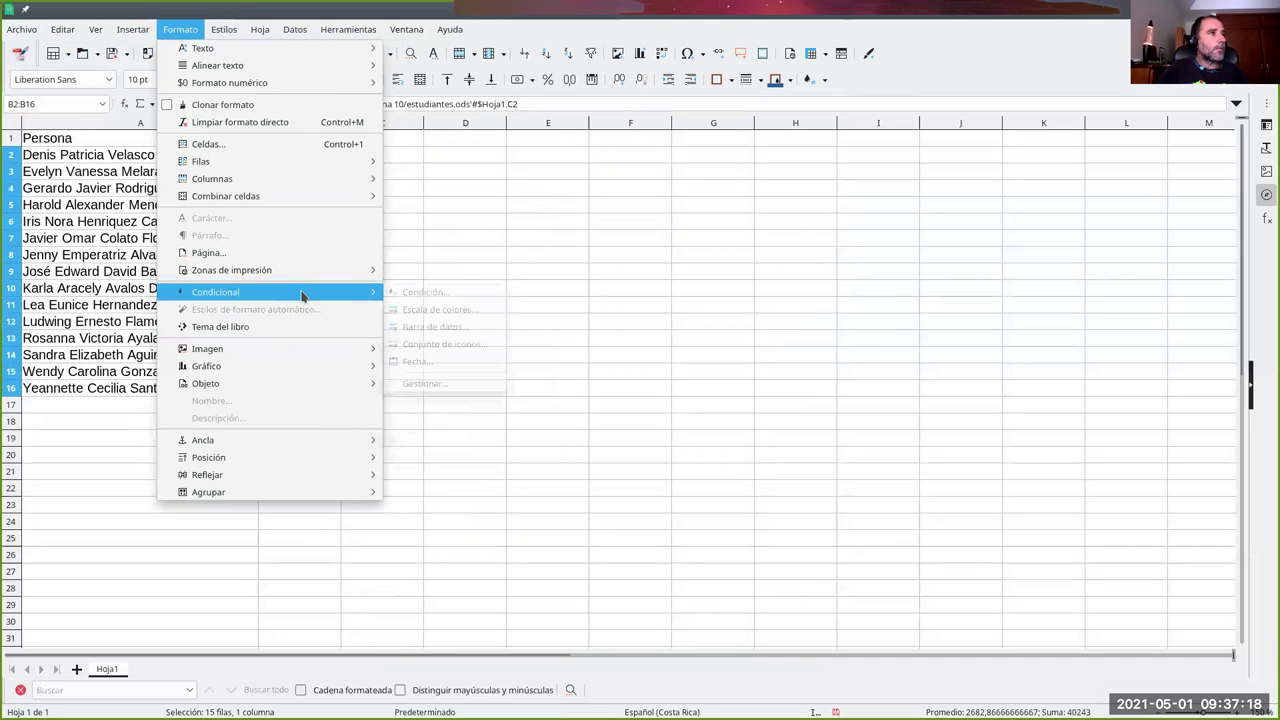
click(431, 327)
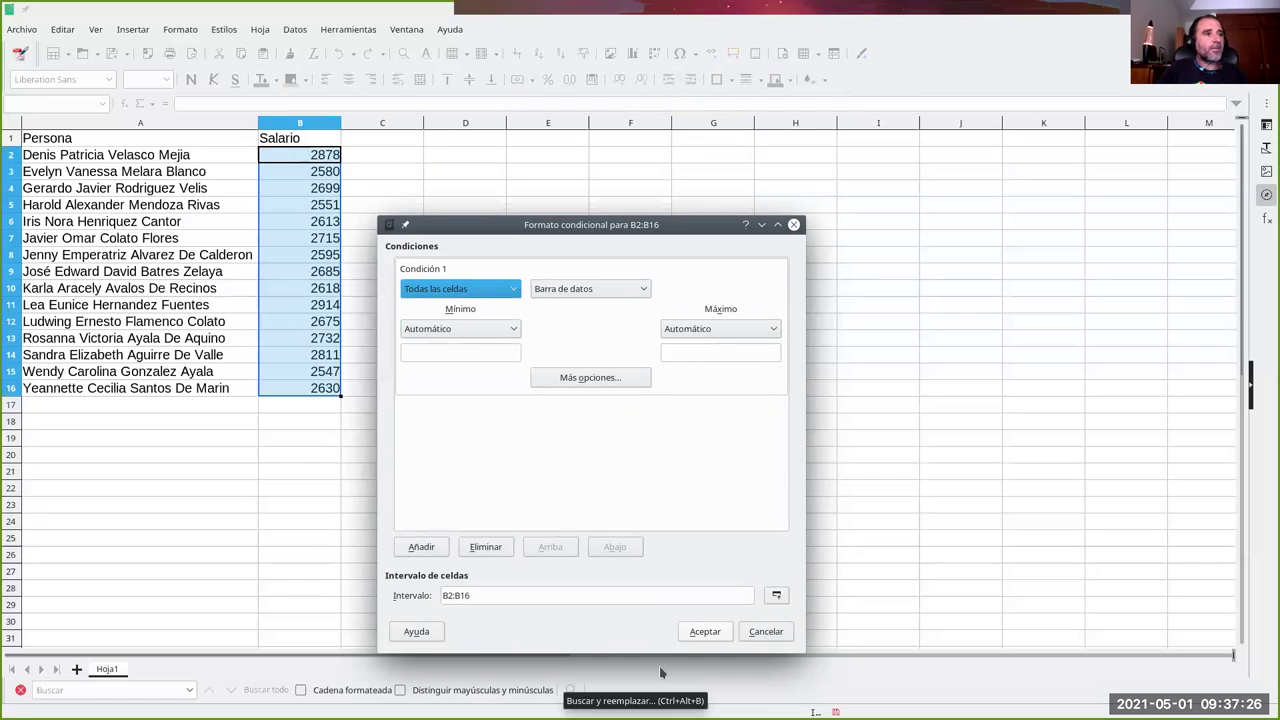
click(704, 631)
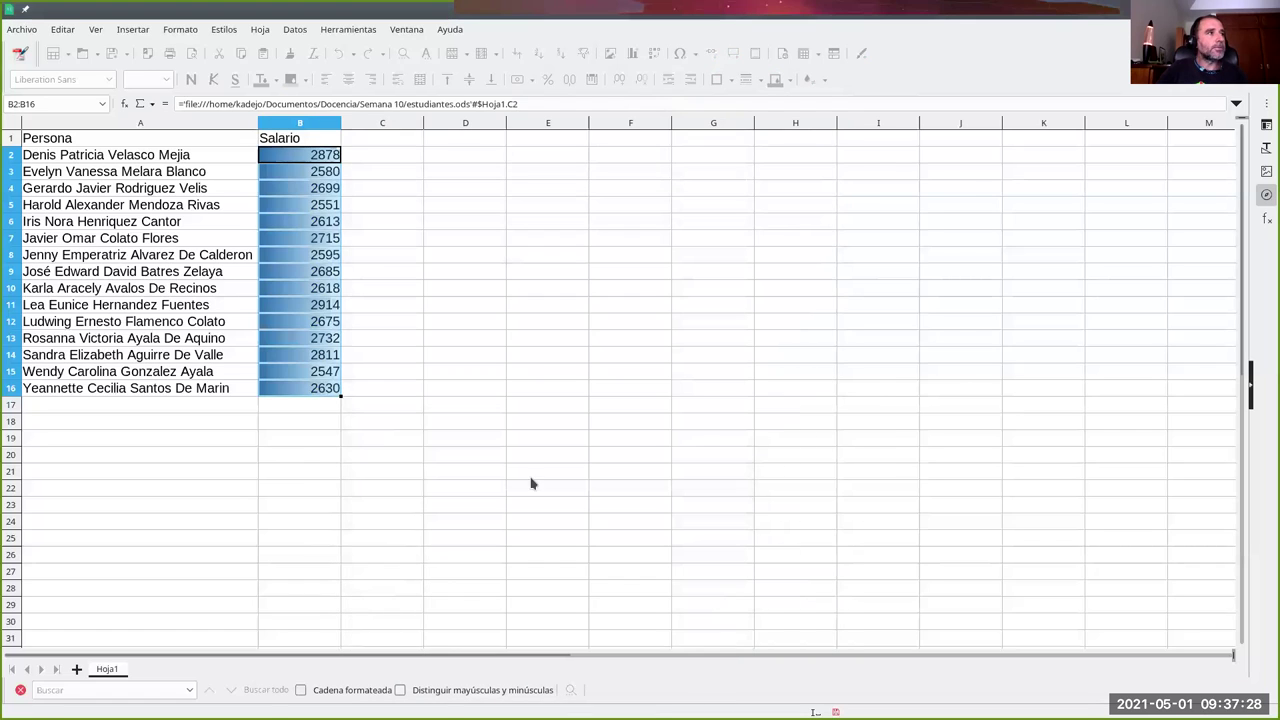
click(428, 388)
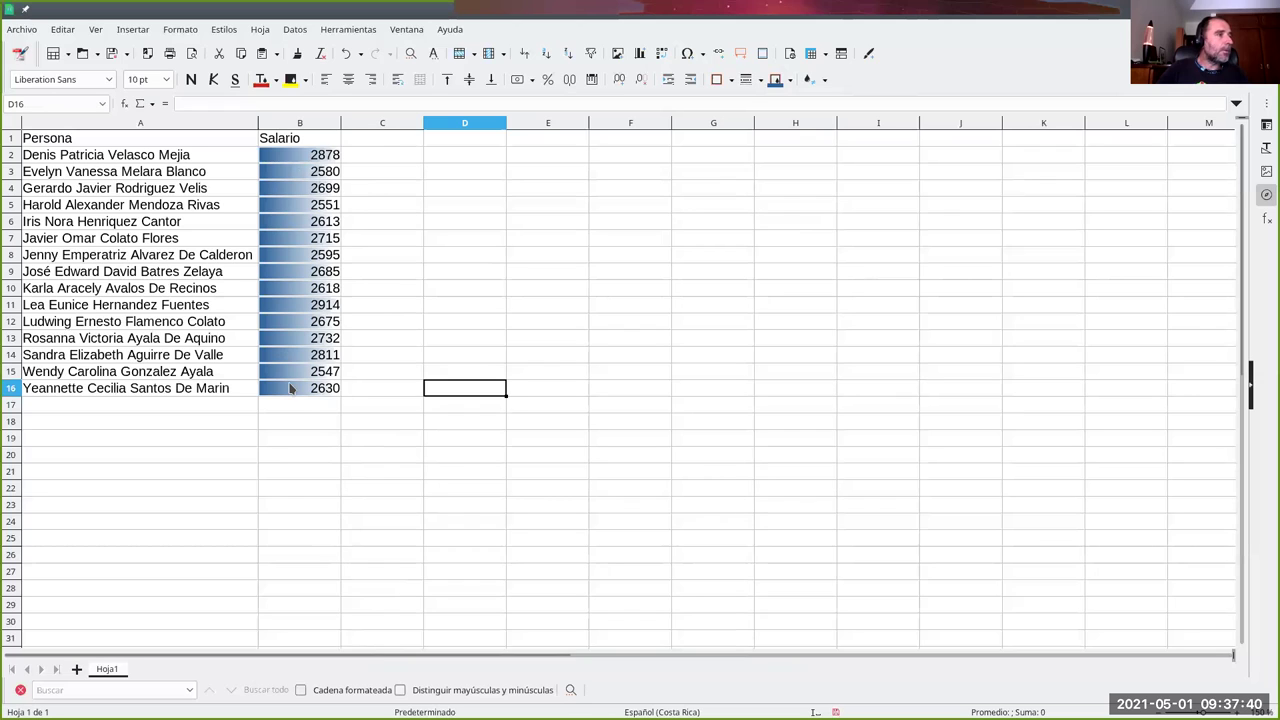
Step: Reapply data bars to B2:B16 by switching the colour-scale rule type, then undo them
mouse_move(279, 152)
mouse_down()
mouse_move(277, 323)
mouse_move(291, 390)
mouse_up()
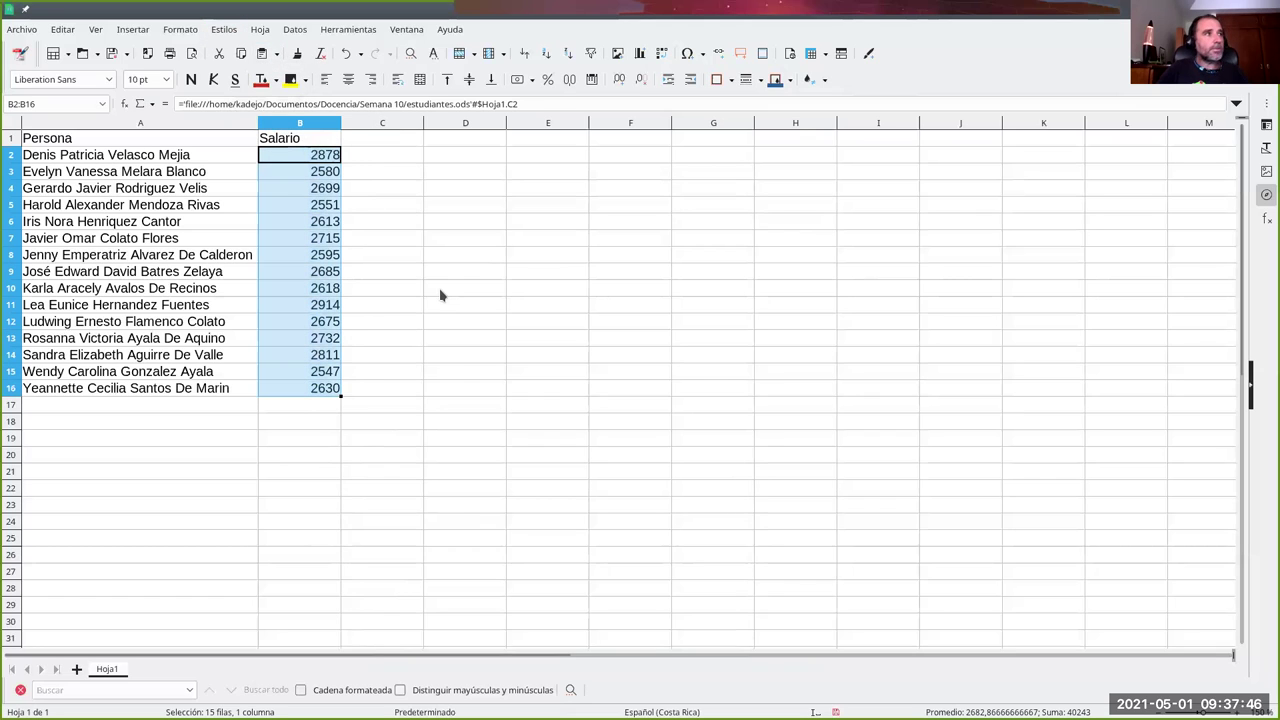
click(199, 33)
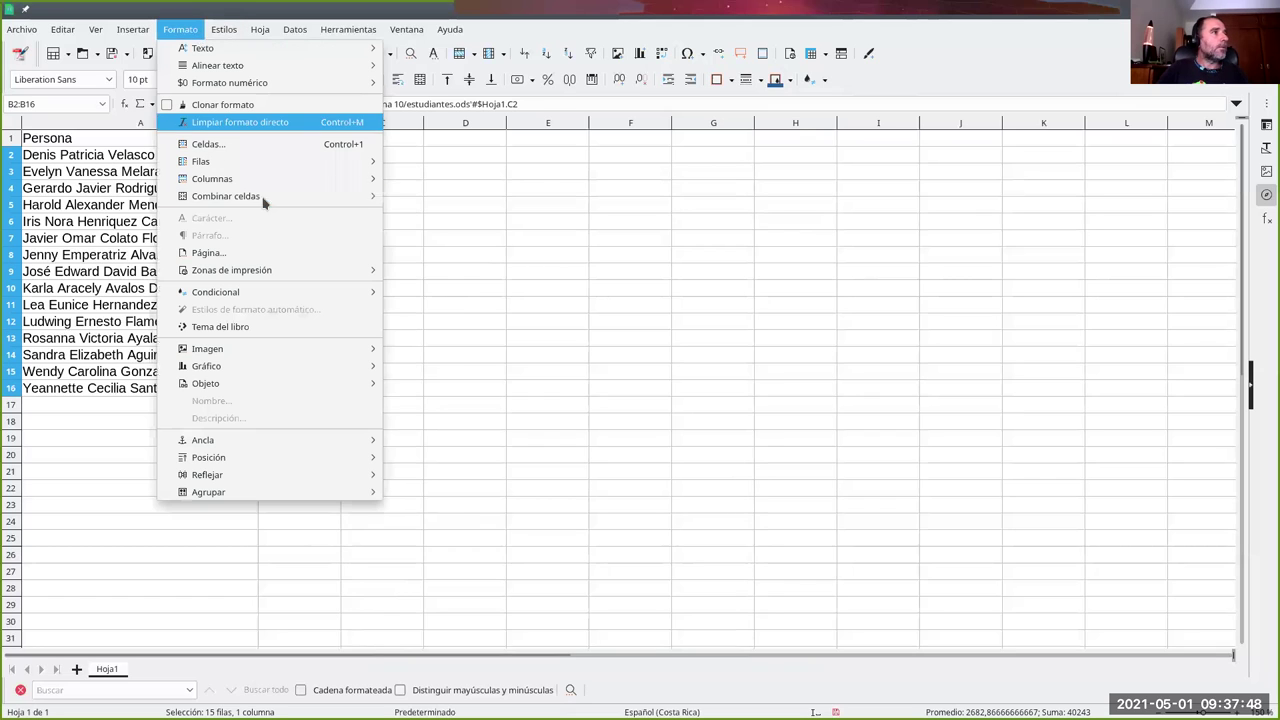
mouse_move(215, 292)
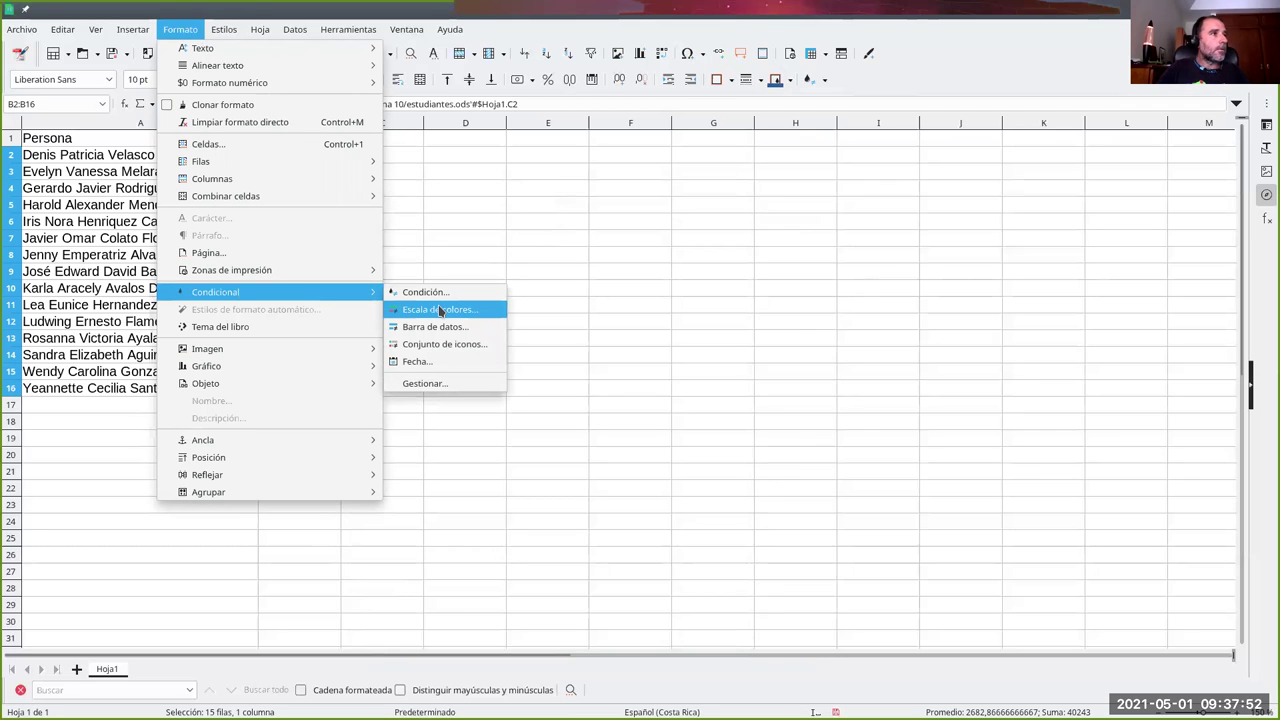
click(440, 311)
click(588, 329)
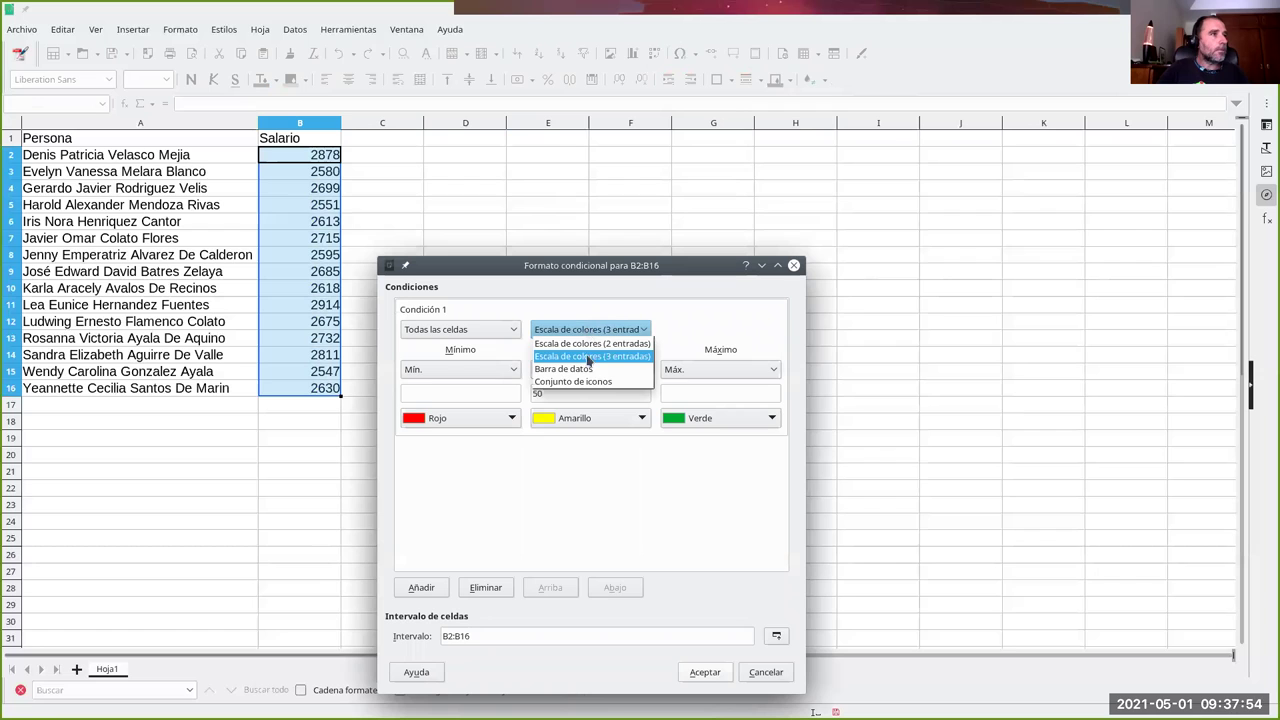
click(563, 368)
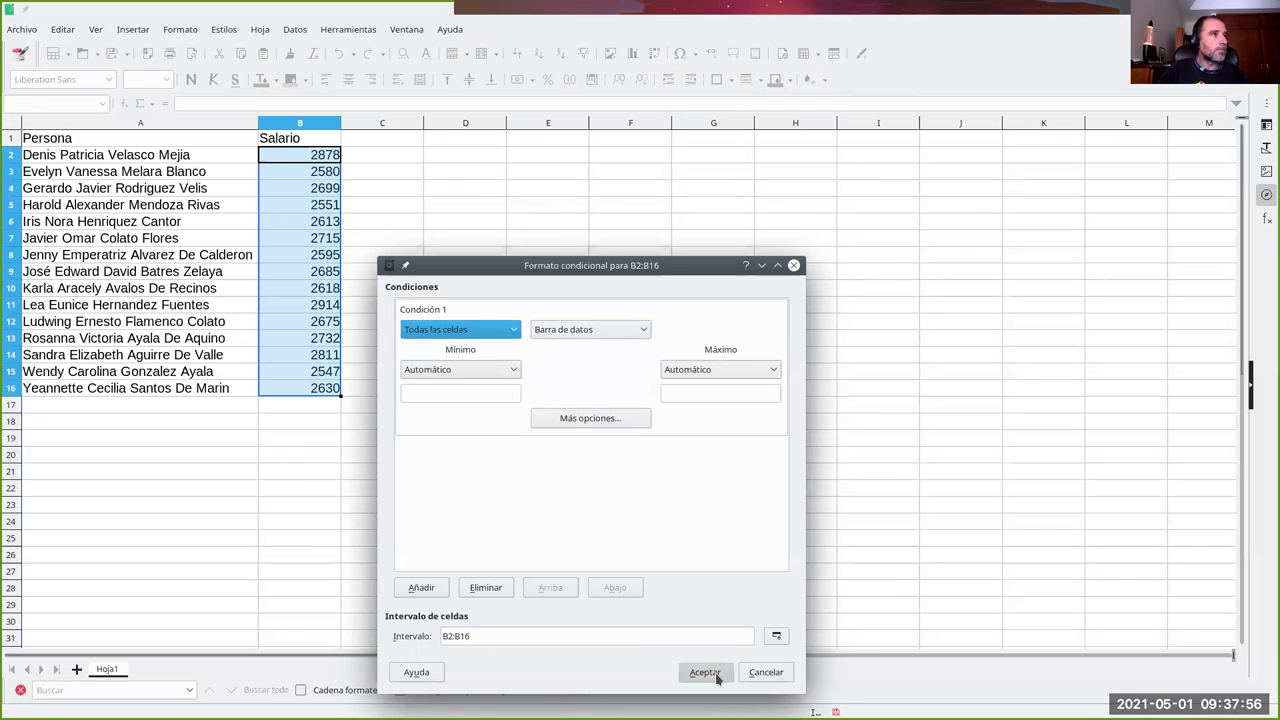
click(716, 678)
key(ctrl+z)
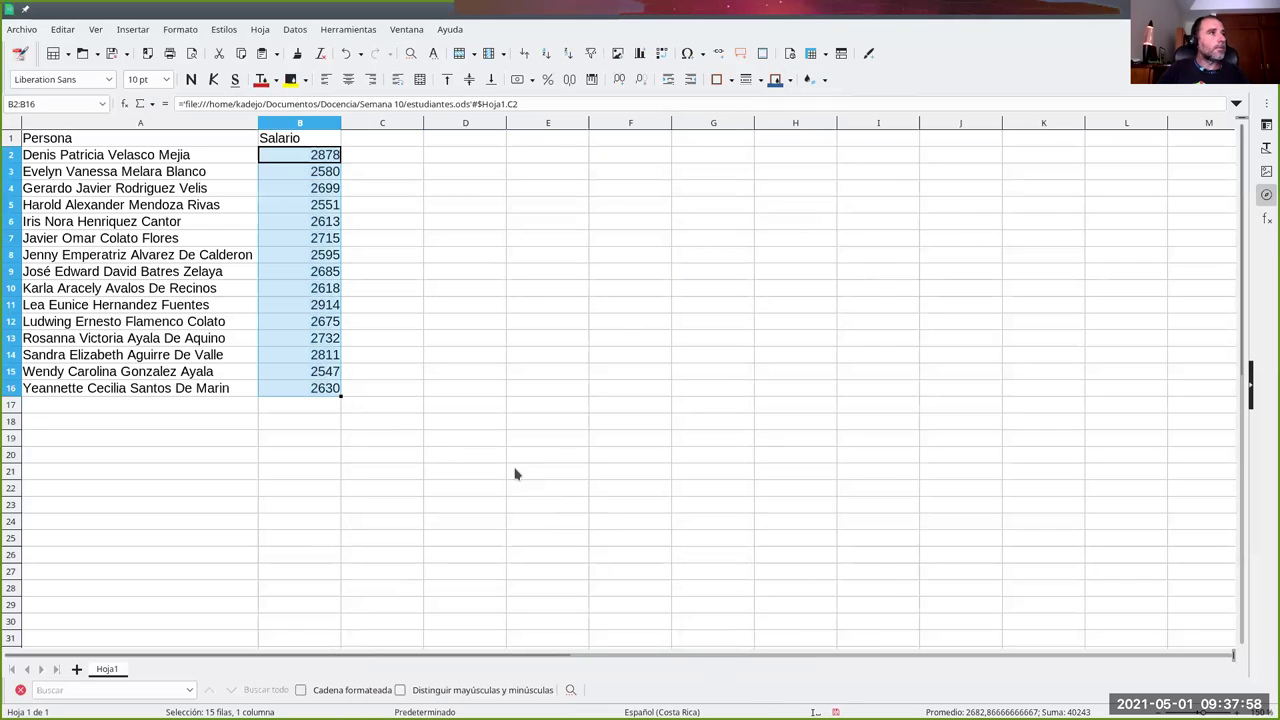
click(181, 30)
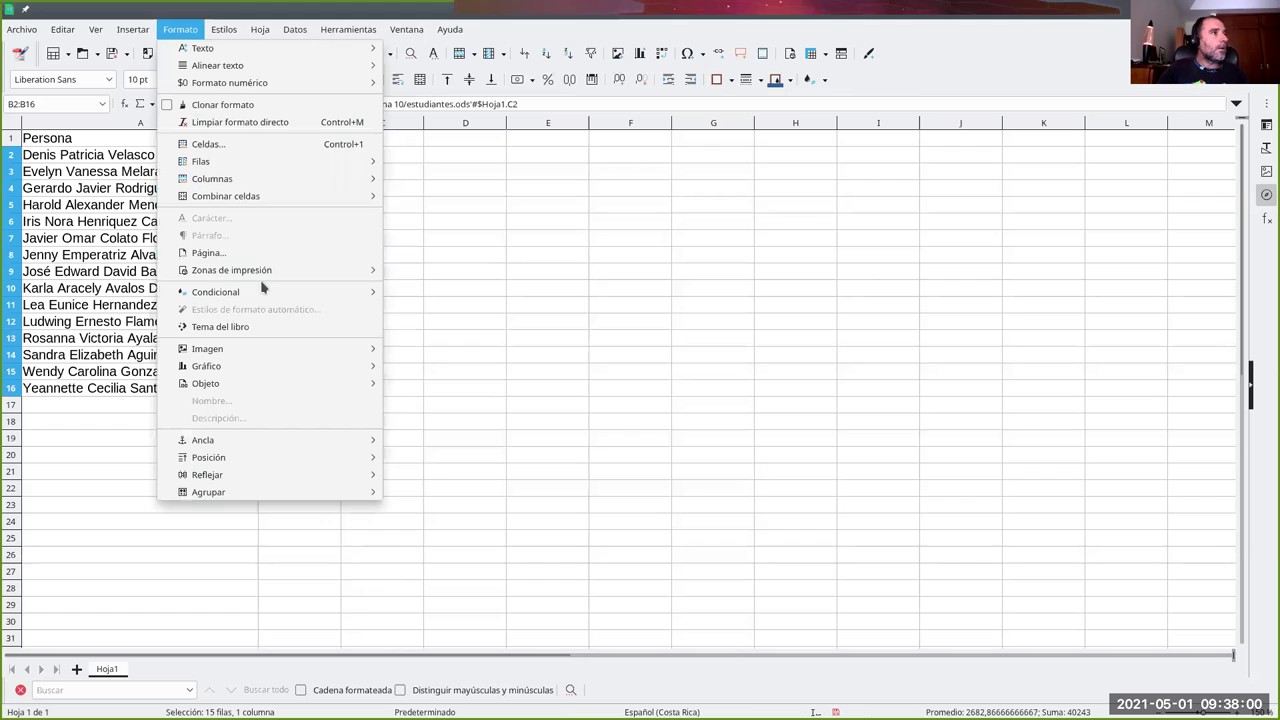
Step: Start a 3-arrow icon set rule for B2:B16 with Porcentaje threshold units
mouse_move(216, 292)
click(446, 345)
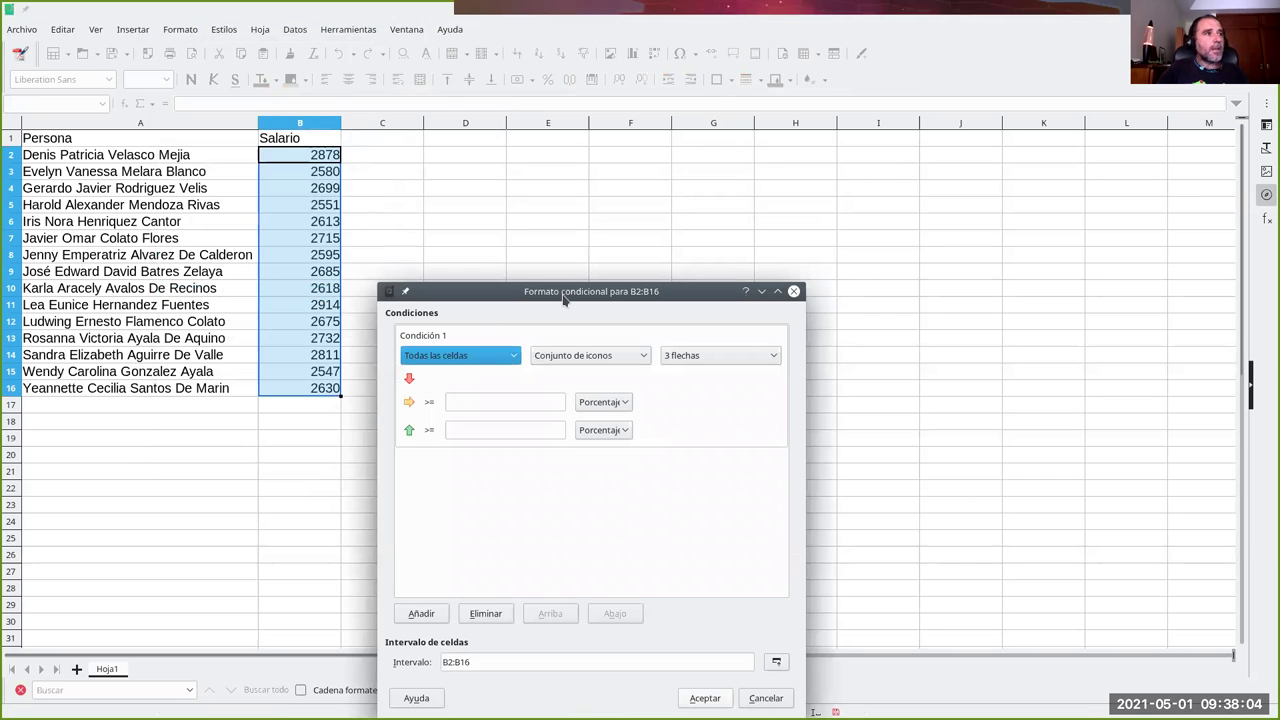
drag(590, 291, 640, 101)
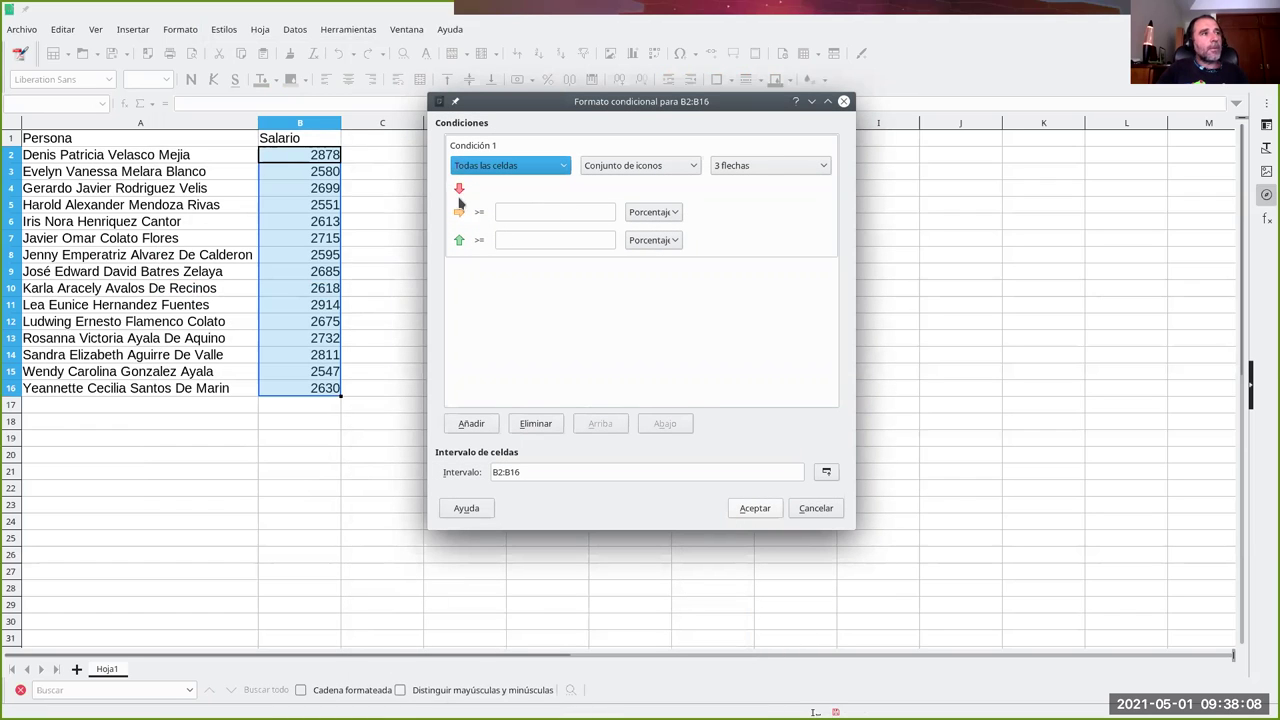
click(510, 210)
text(2700)
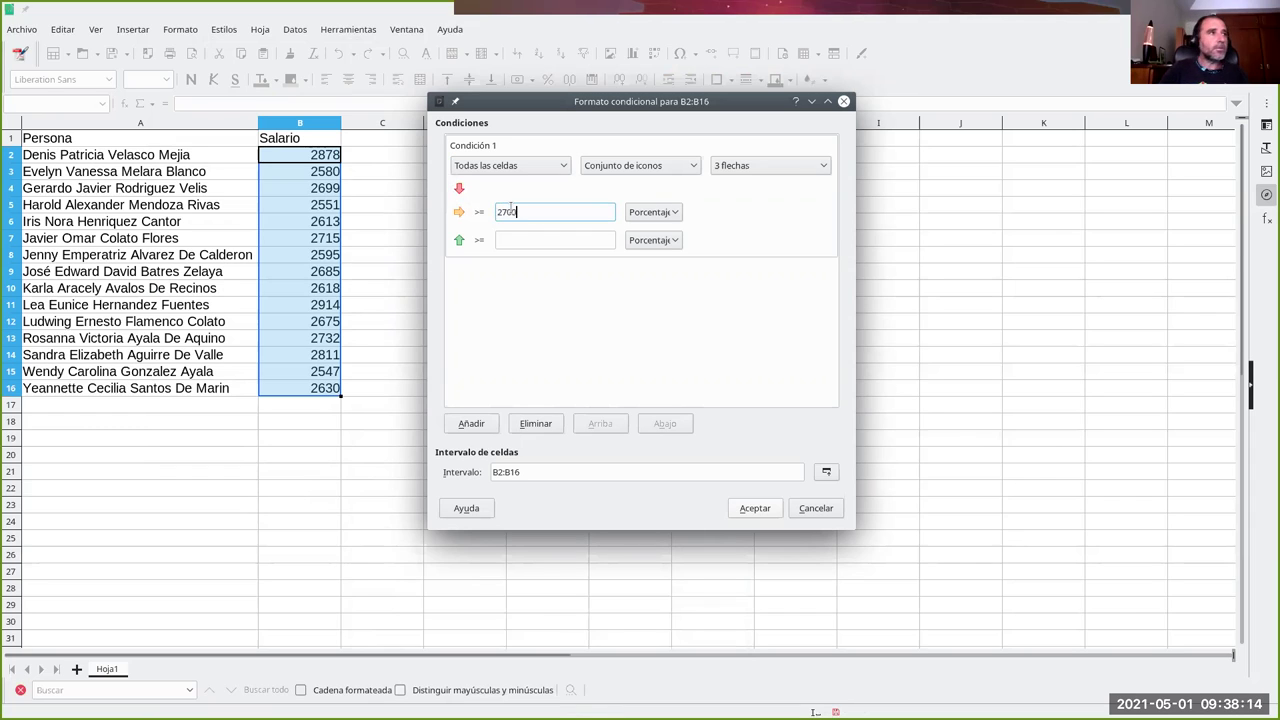
click(517, 240)
text(2900)
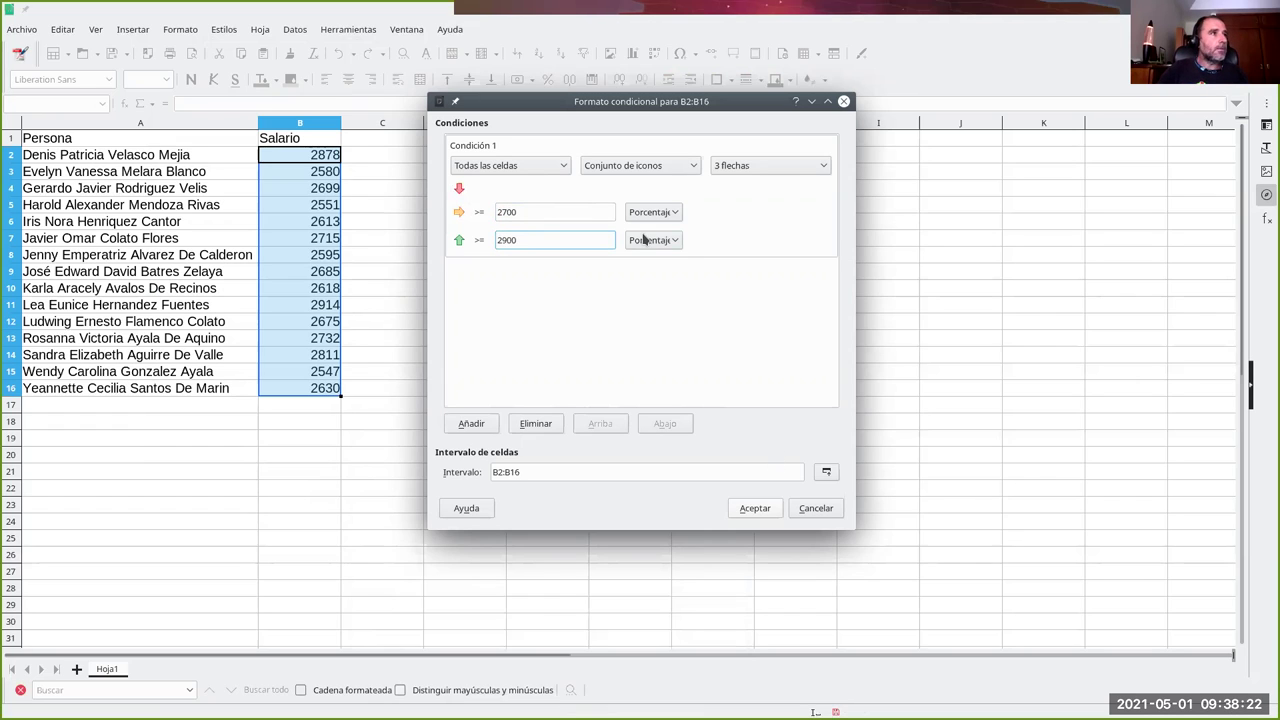
click(670, 214)
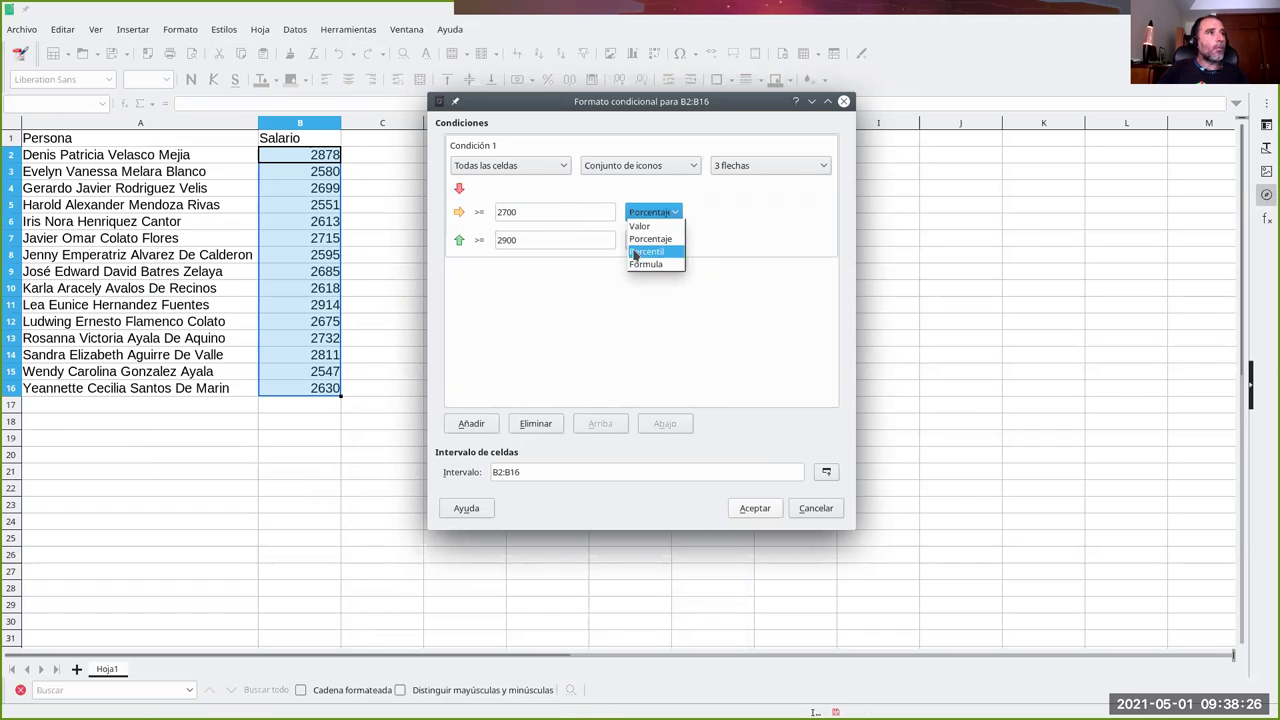
click(535, 213)
click(526, 212)
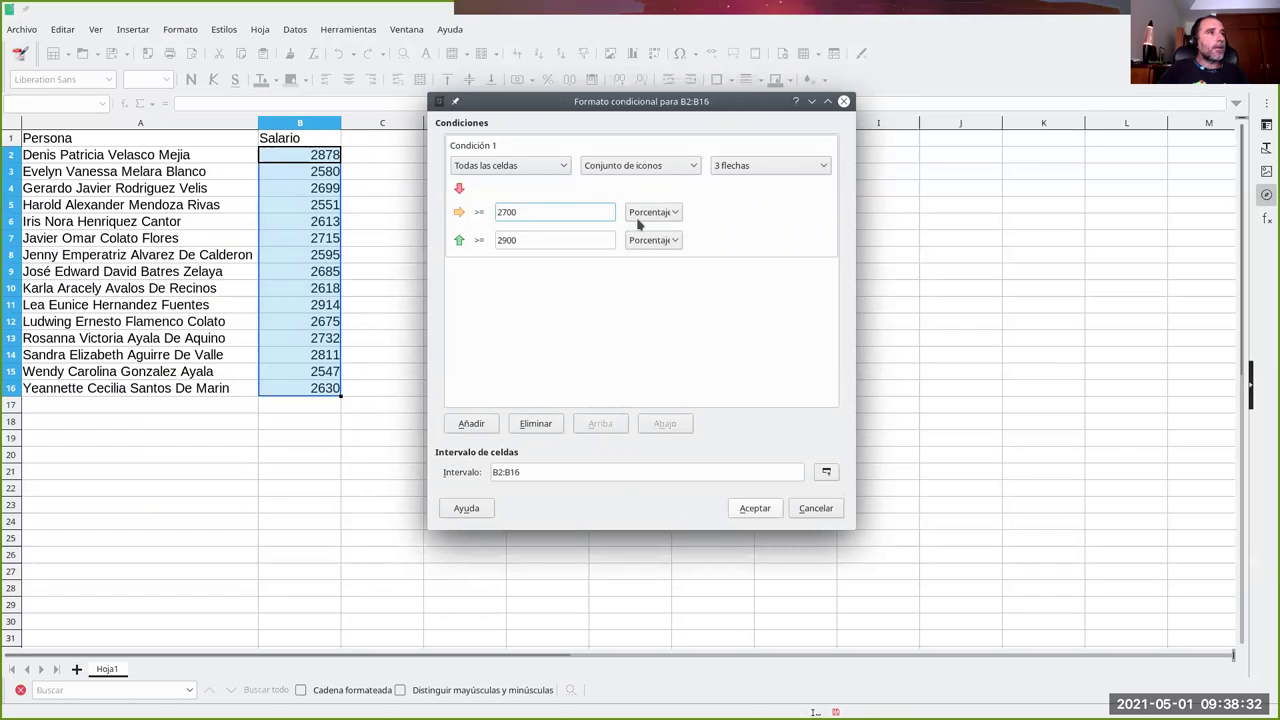
Step: Replace the 2700 and 2900 thresholds with 60 and 80 percent and apply
double_click(489, 211)
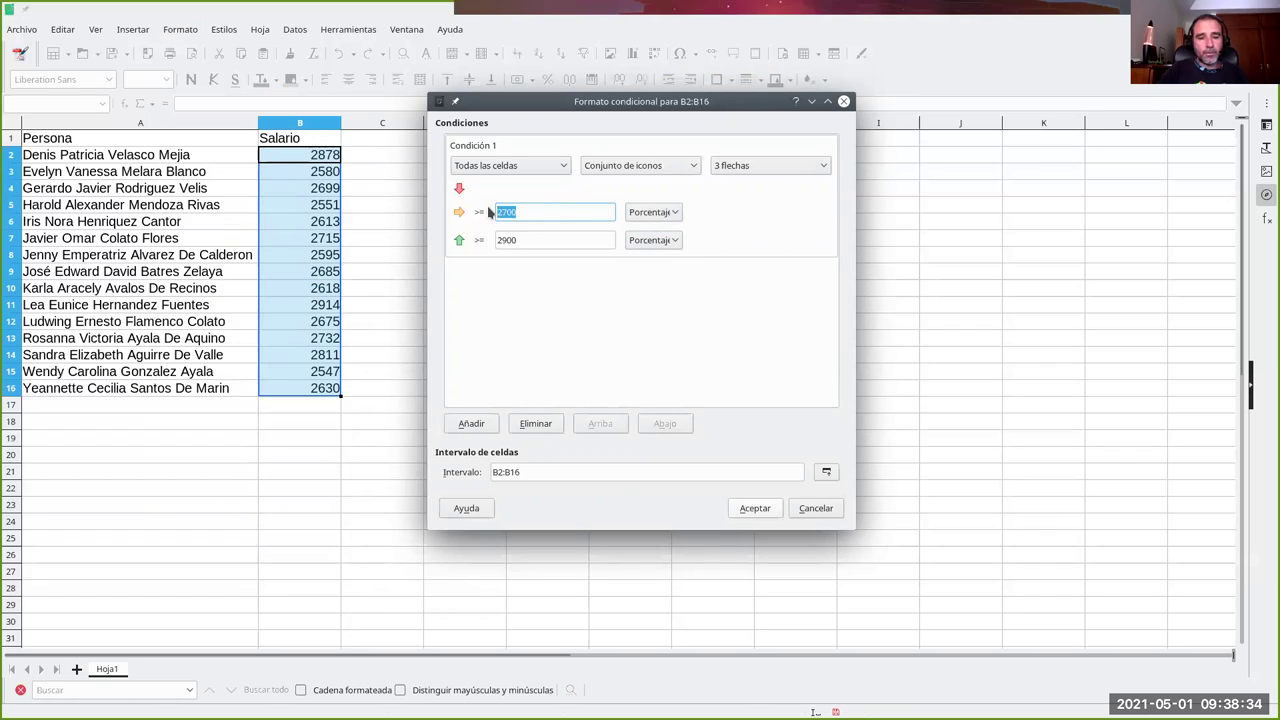
text(60)
key(BackSpace)
drag(537, 240, 465, 233)
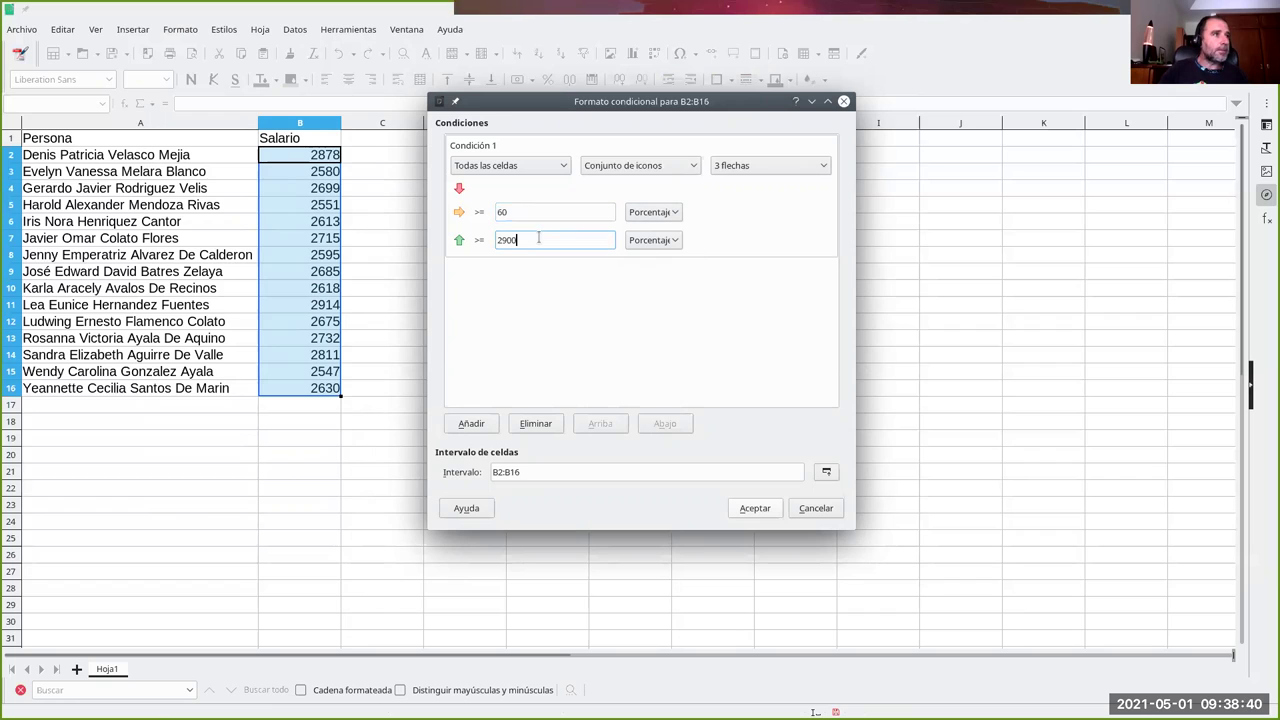
text(80)
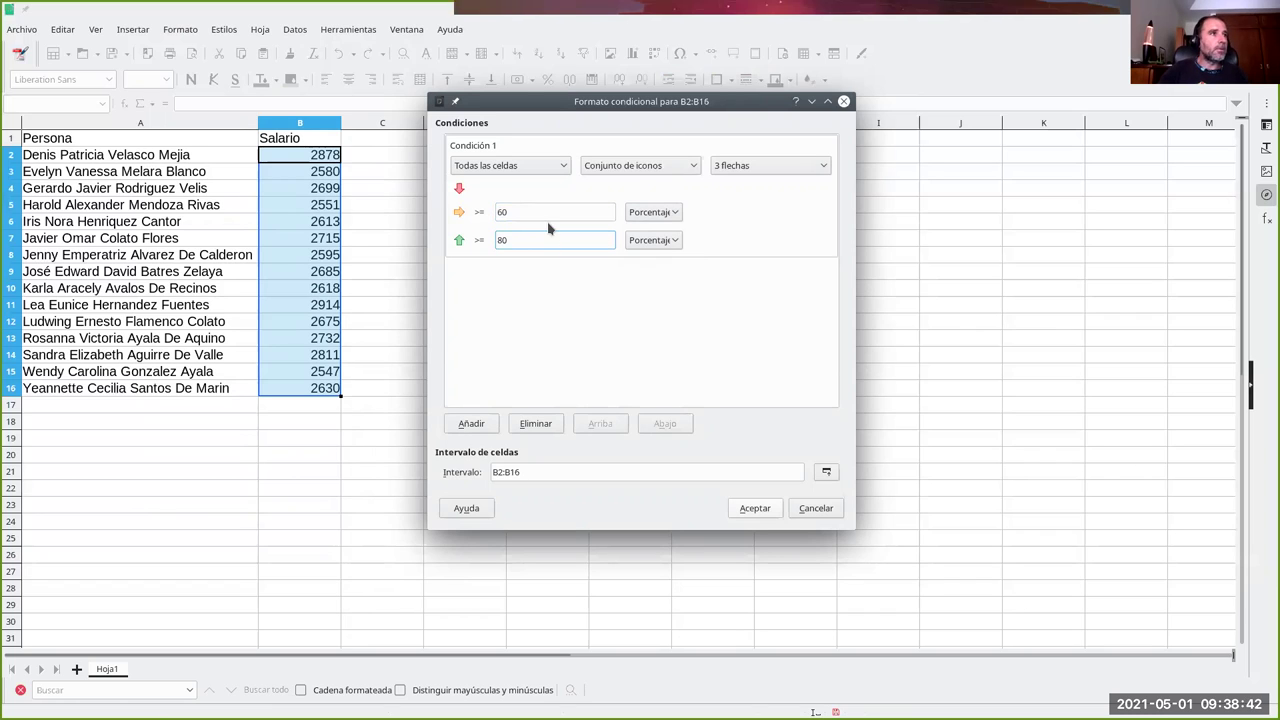
click(757, 510)
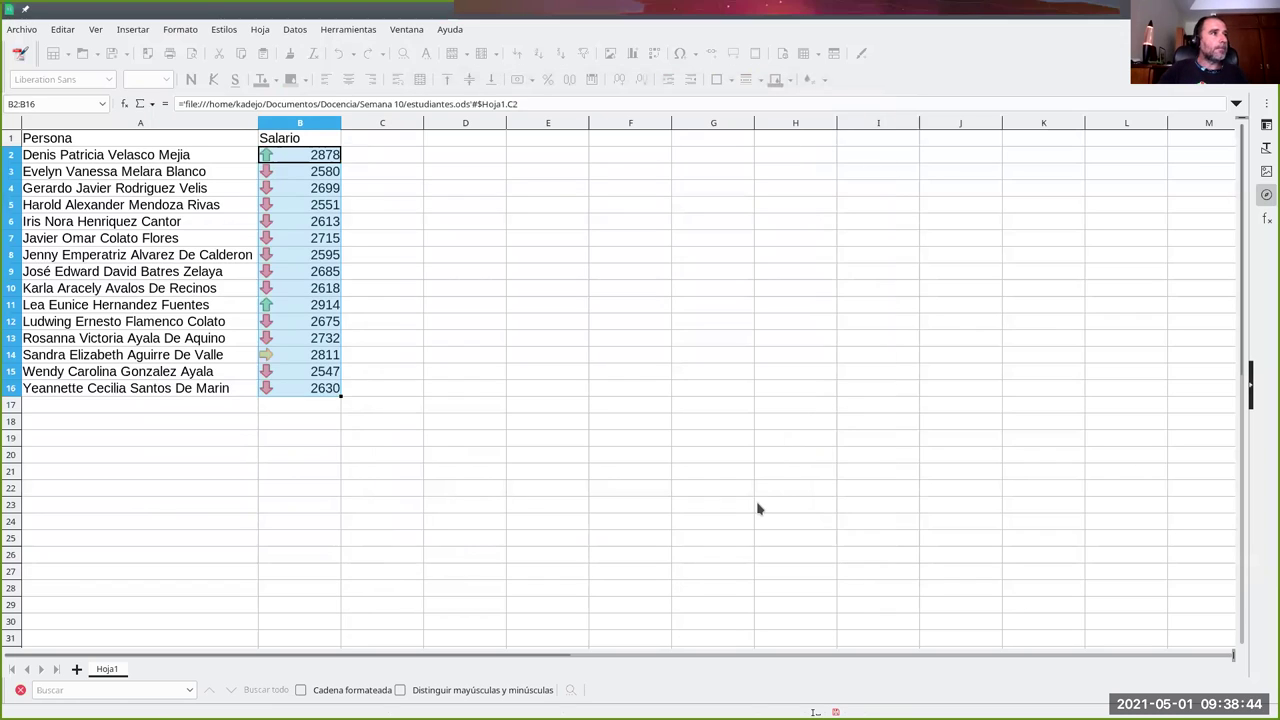
Step: Add a new sheet and rename its Hoja2 tab to Catálogos
click(389, 302)
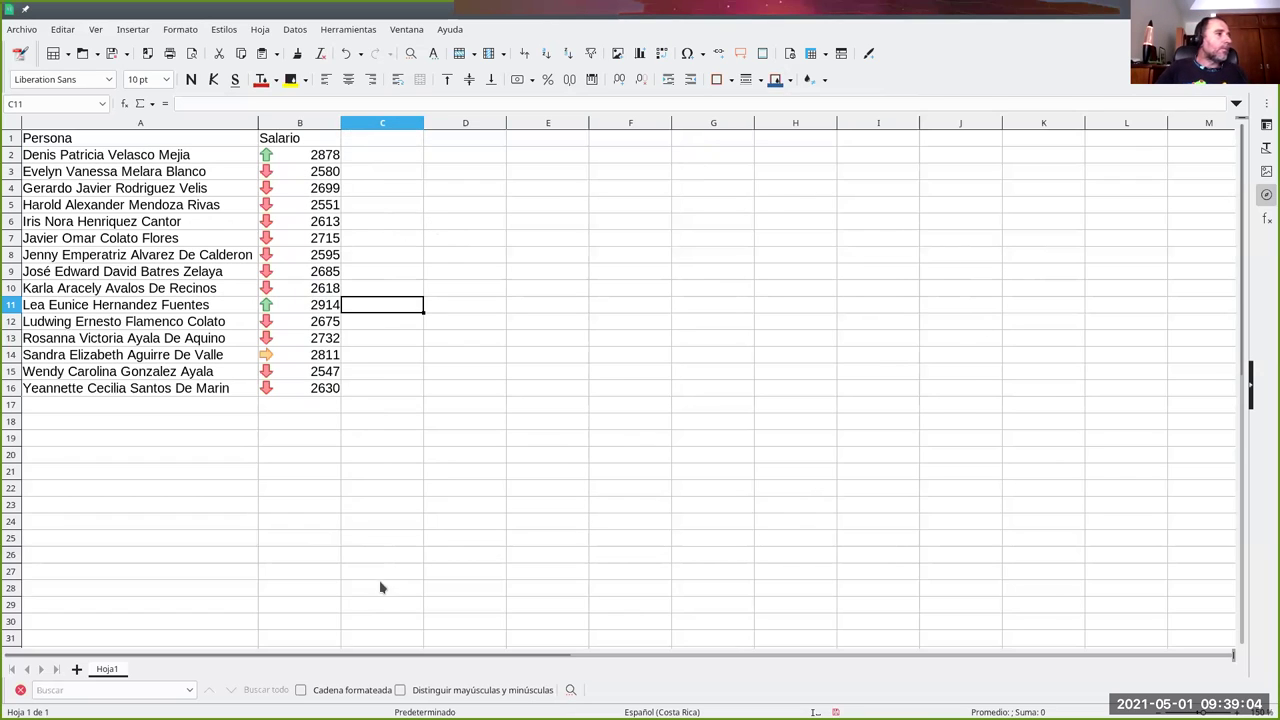
click(77, 669)
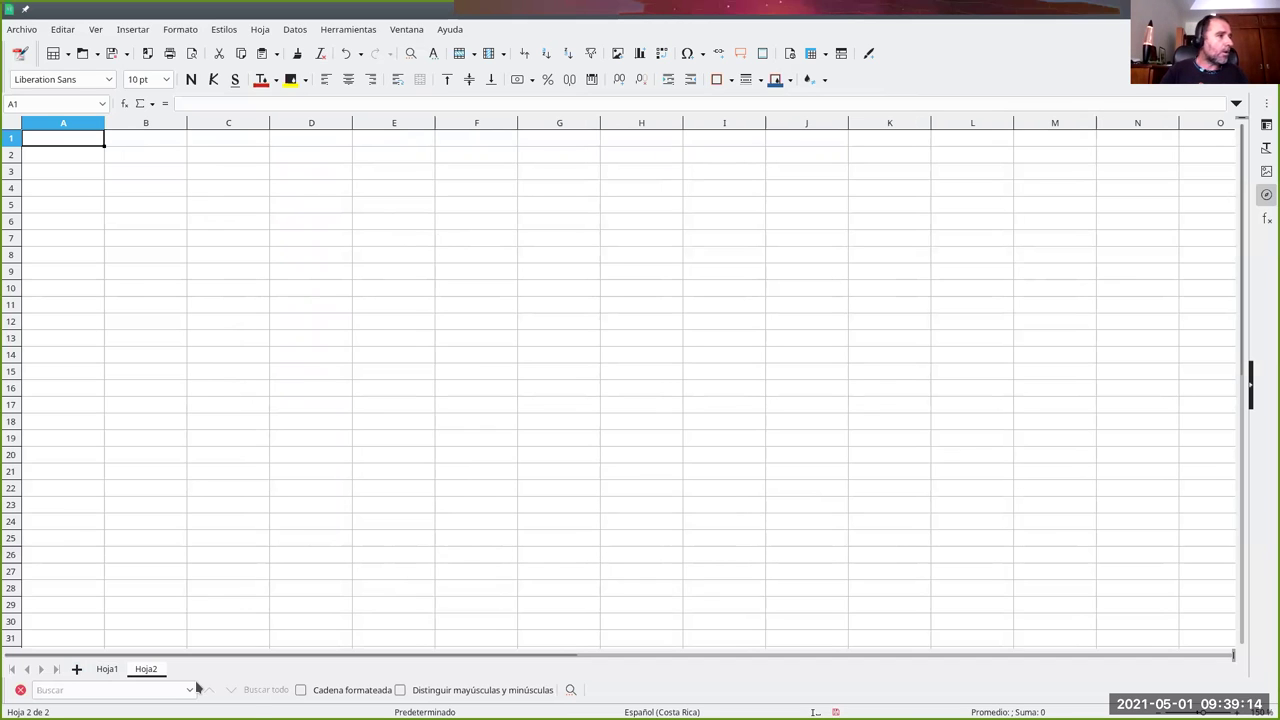
double_click(147, 668)
text(Departam)
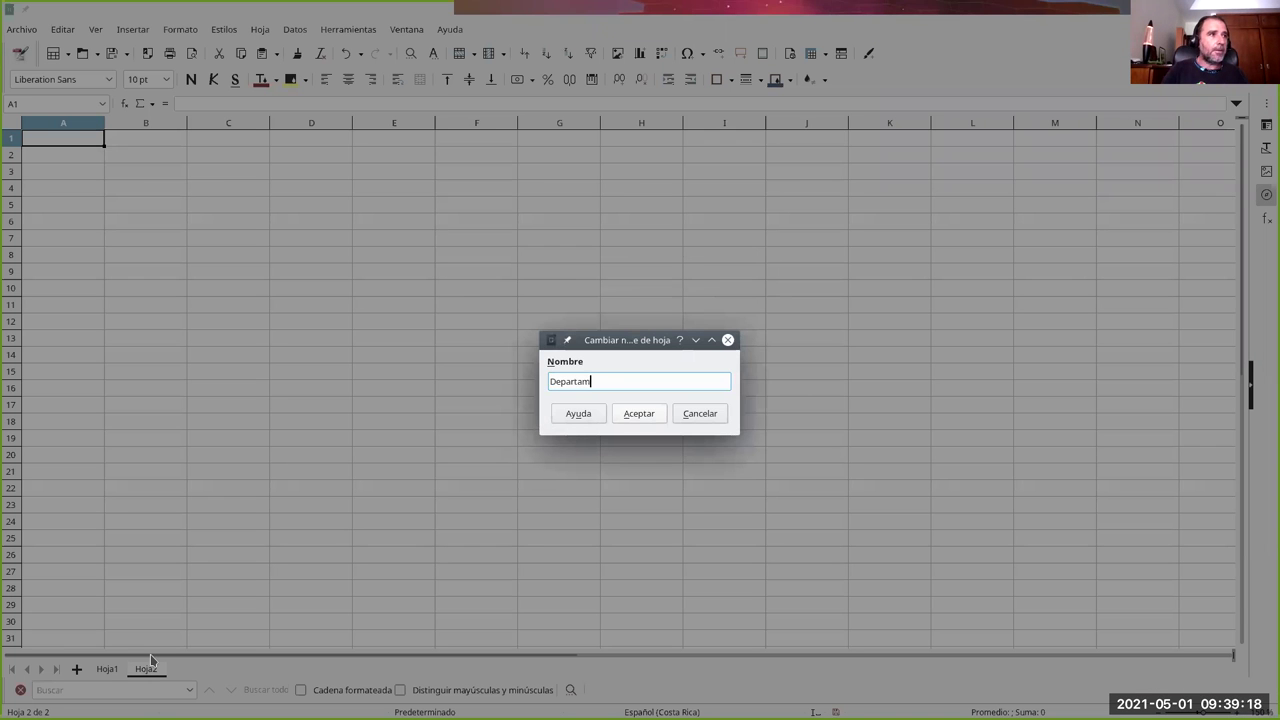
key(BackSpace)
key(BackSpace)
key(BackSpace)
text(Cargos)
key(Return)
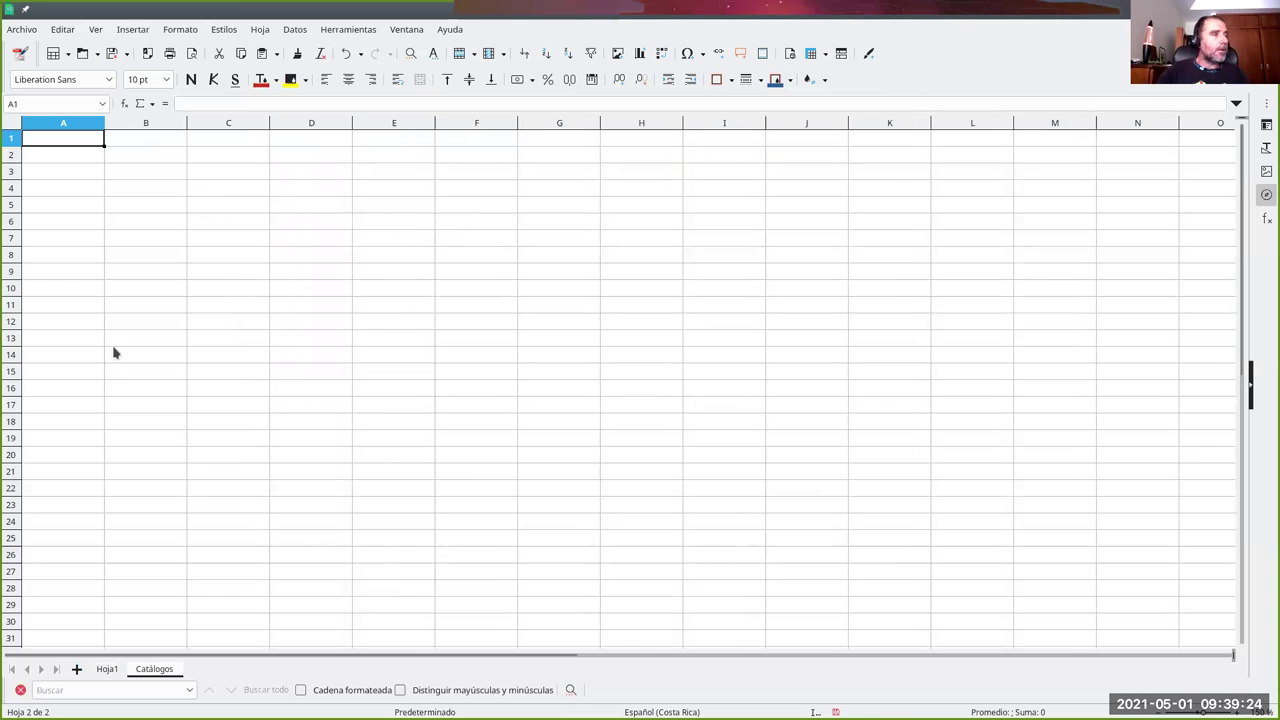
Step: Enter the heading Departamentos in A1 with Emergencia and Consulta externa below it
text(Departamento)
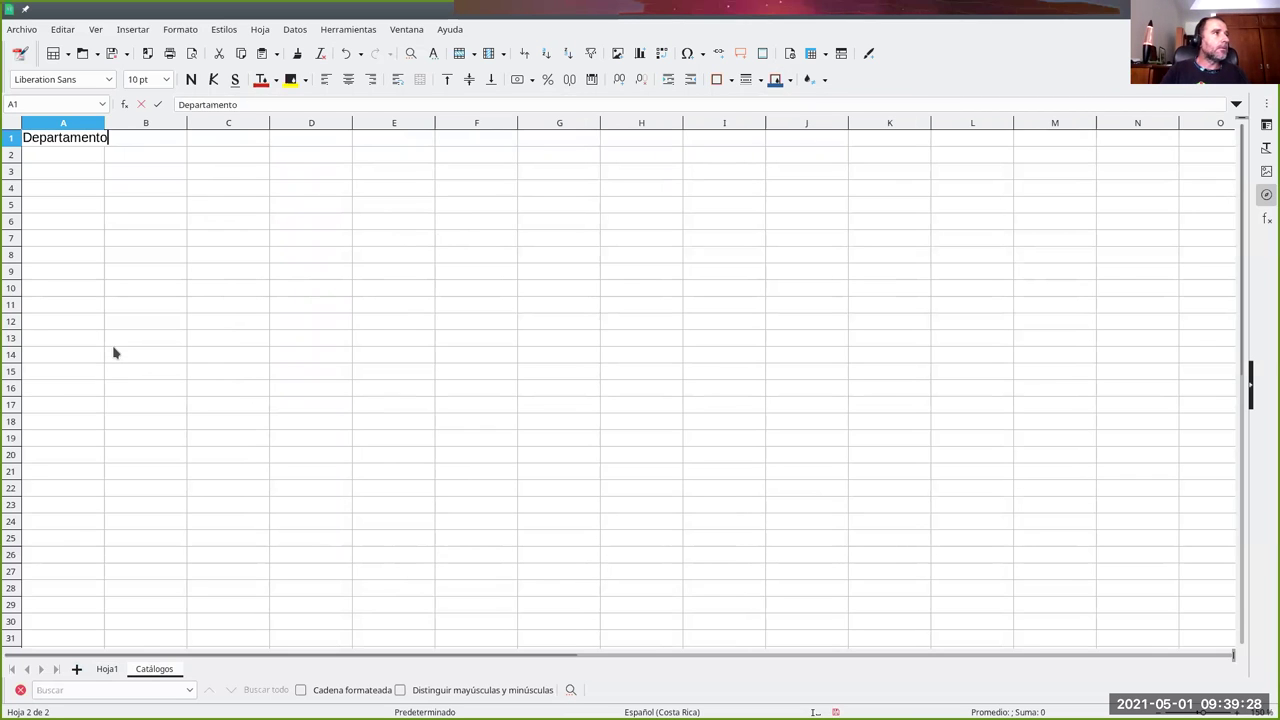
text(s)
key(Return)
text(Emergencia)
key(Return)
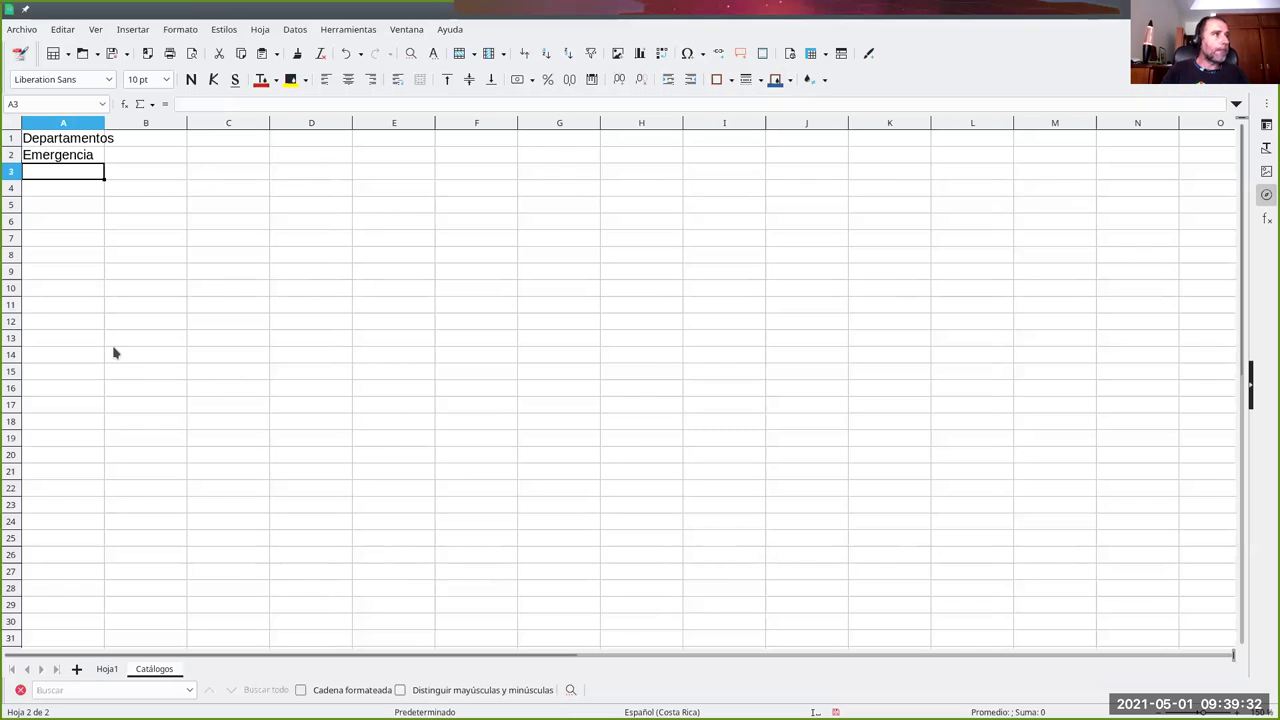
text(Consulta externa)
key(Return)
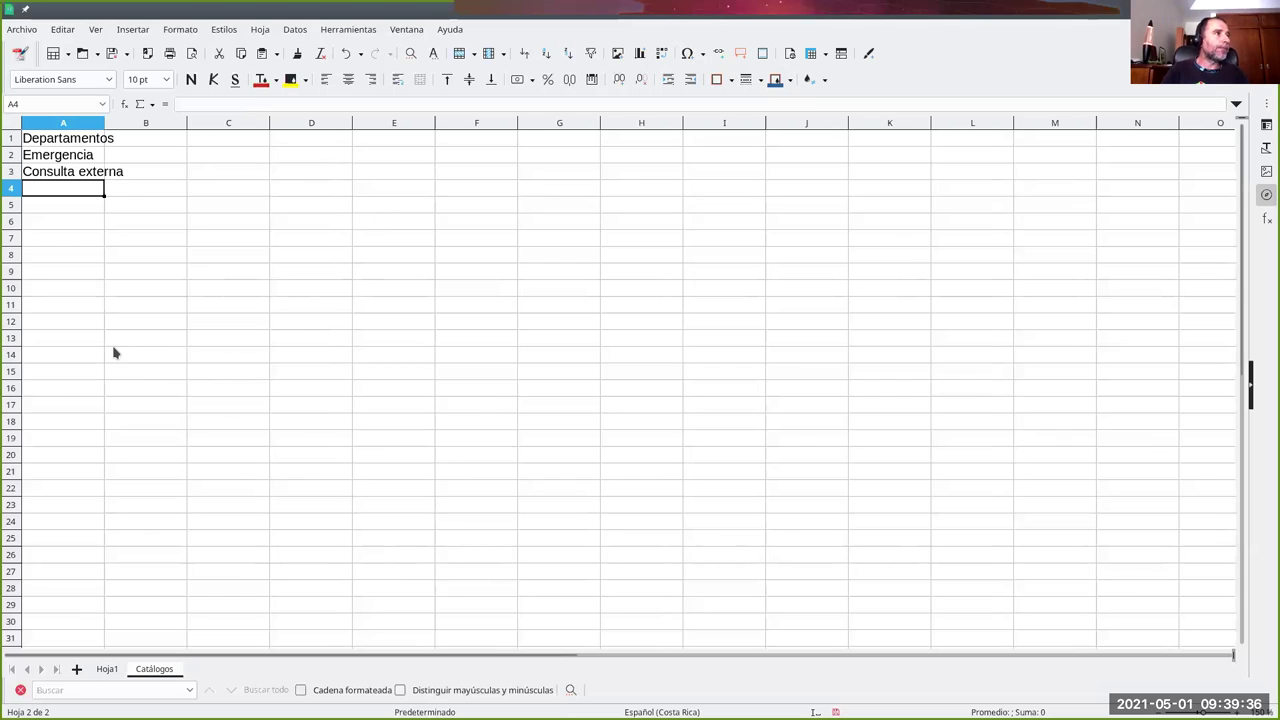
Step: Add Laboratorio clínico, Administración and Cirugía to the list and widen column A to fit
text(Labo)
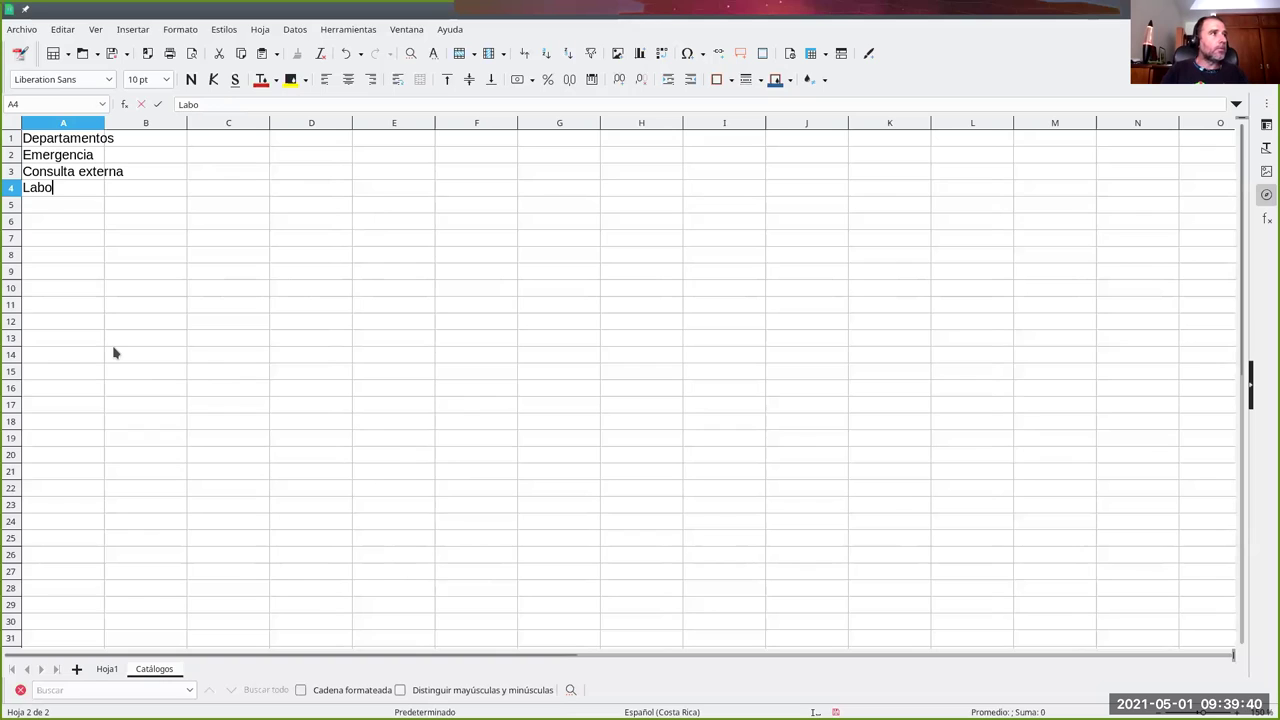
text(ratorio )
text(clínic)
text(o)
key(Return)
text(Administracción)
key(Return)
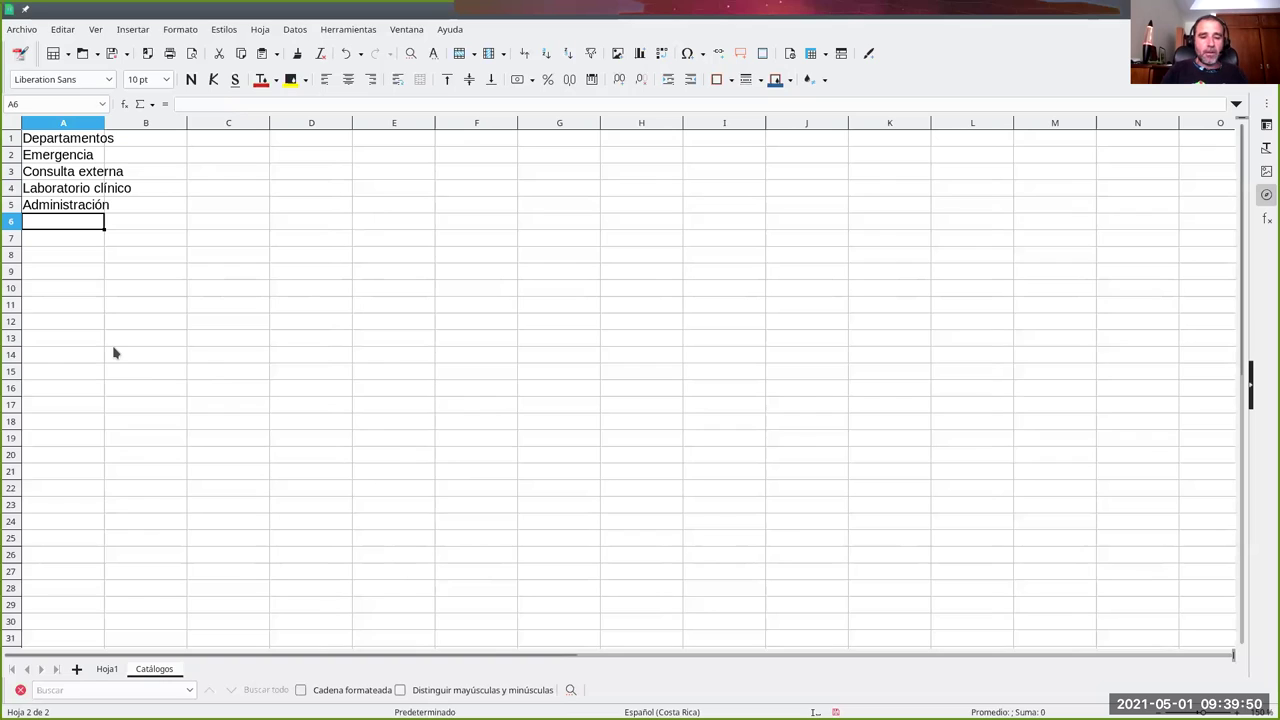
text(Q)
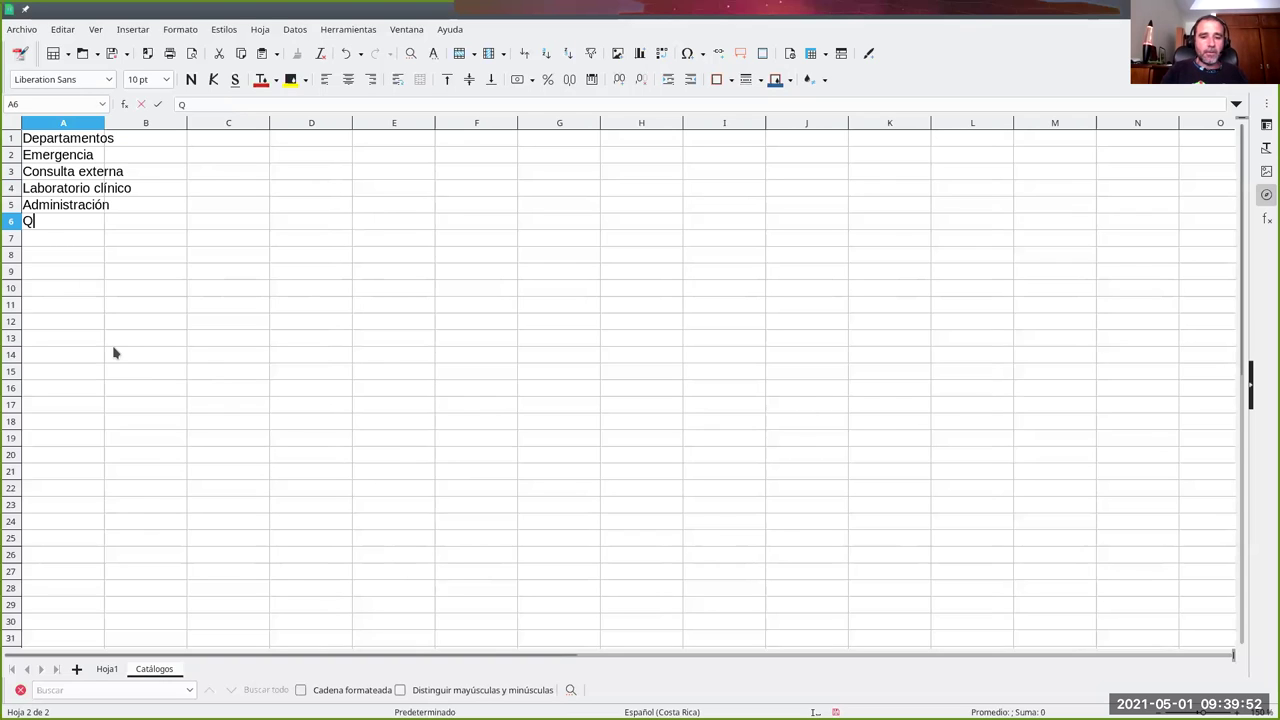
key(BackSpace)
text(Cirugía)
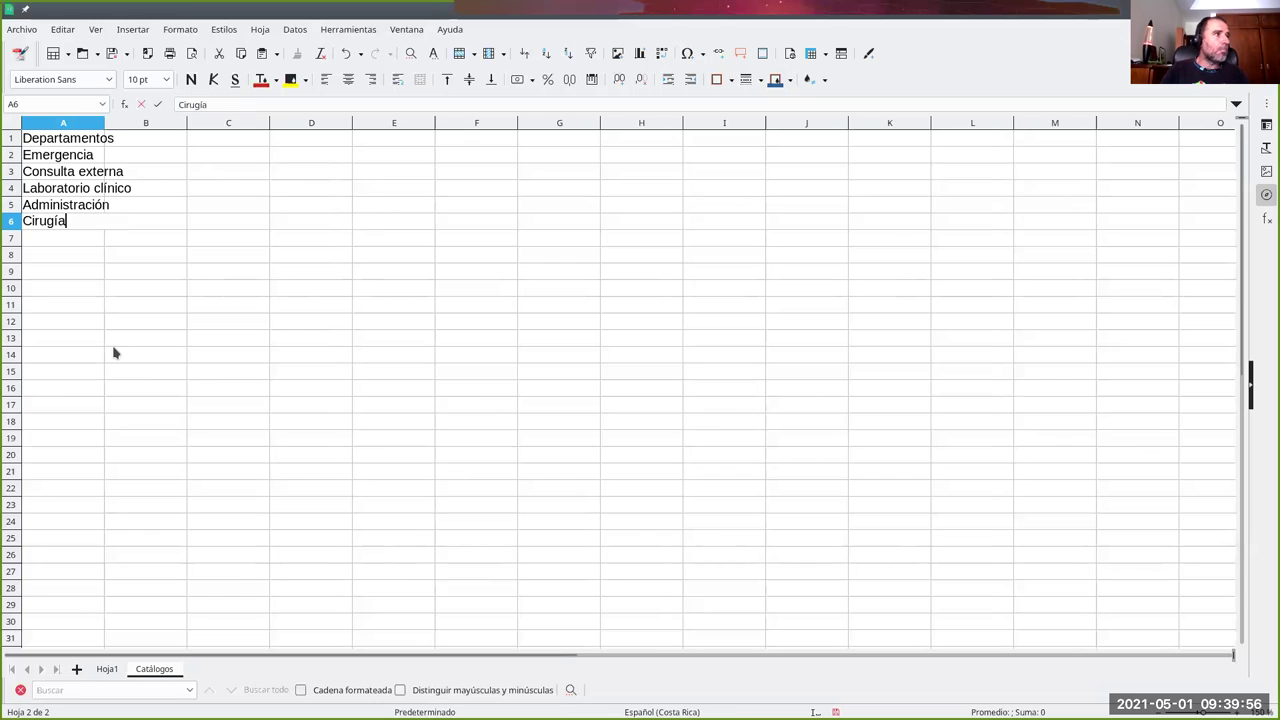
key(Return)
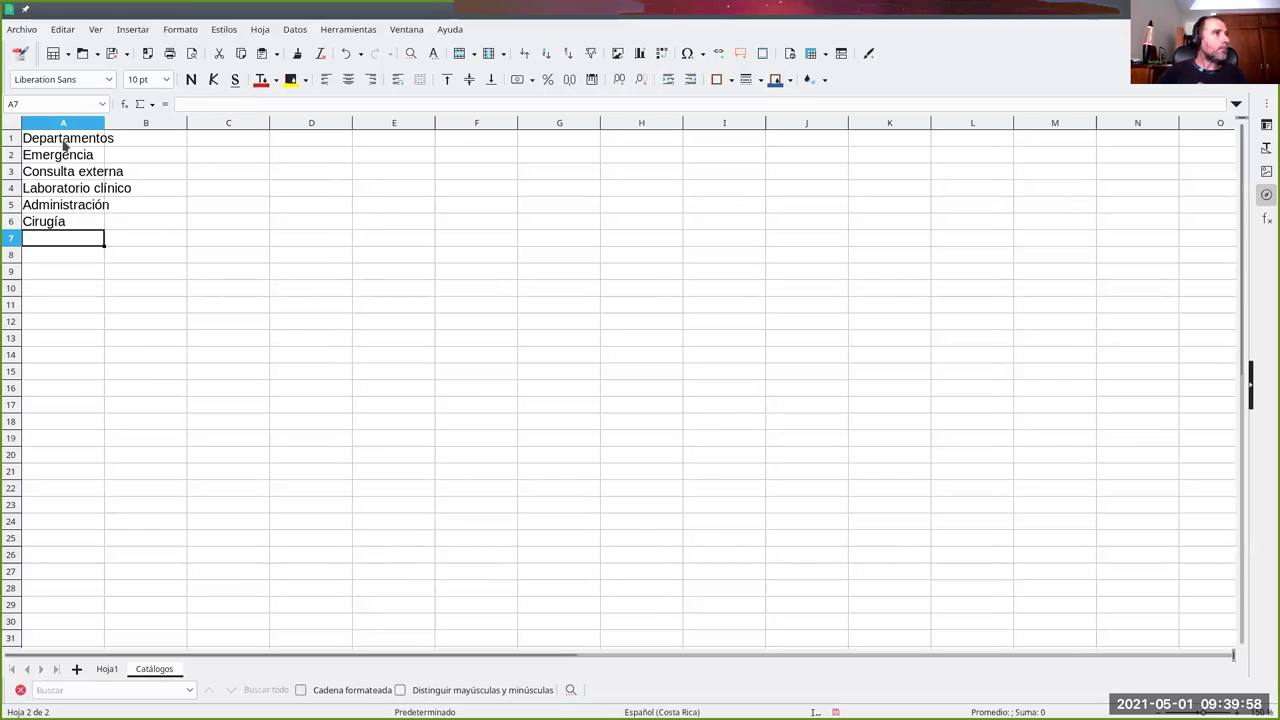
drag(104, 122, 140, 122)
key(Up)
key(Up)
key(Up)
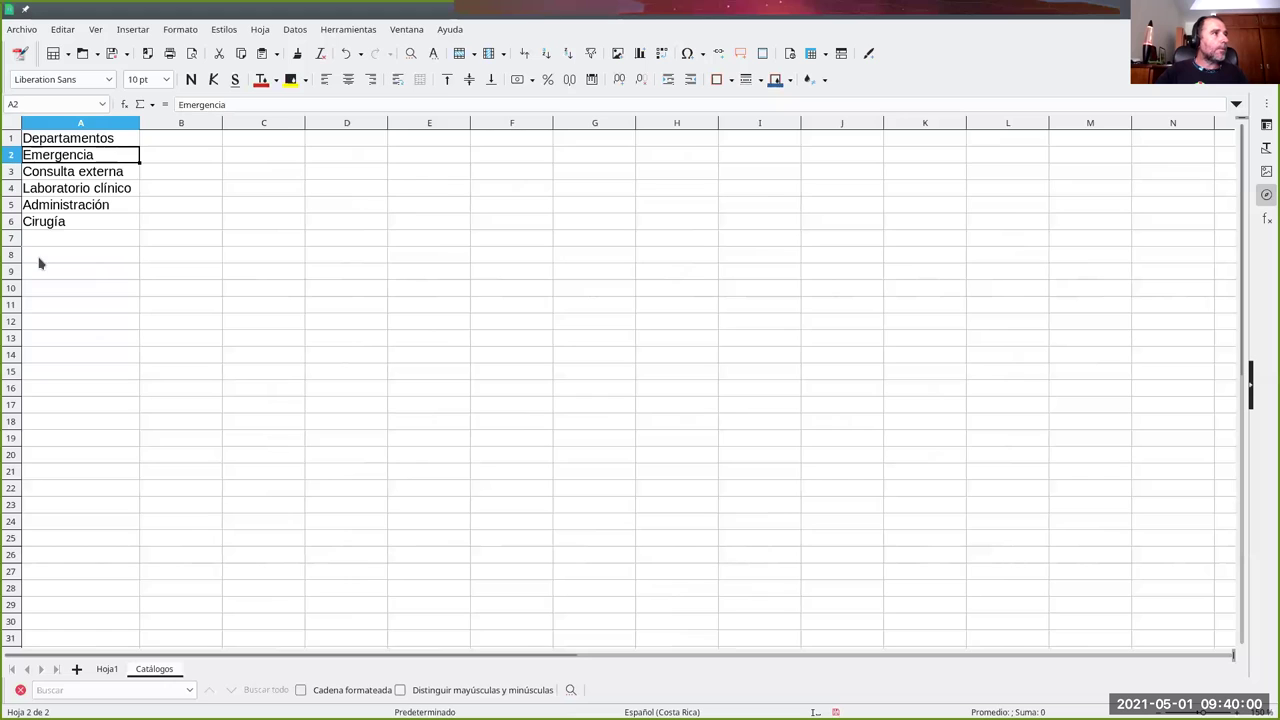
Step: On Hoja1, put a Departamento heading in C1 and autofit column C
click(108, 669)
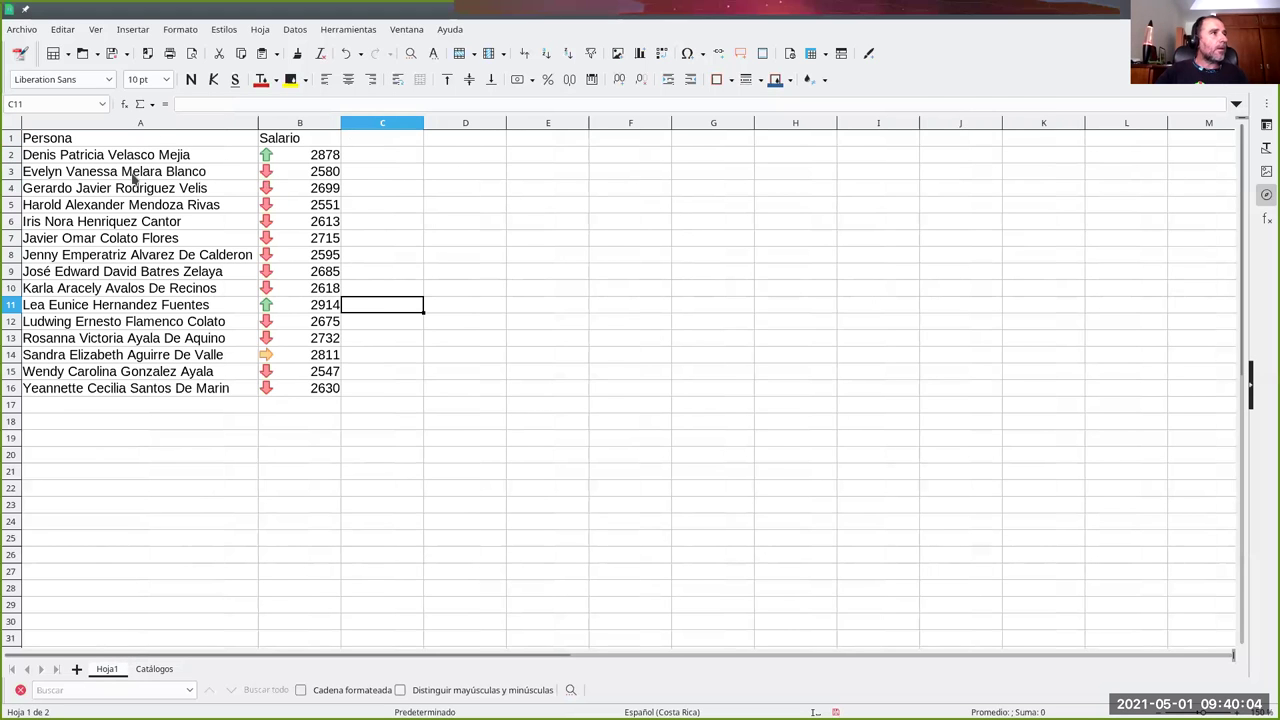
click(380, 145)
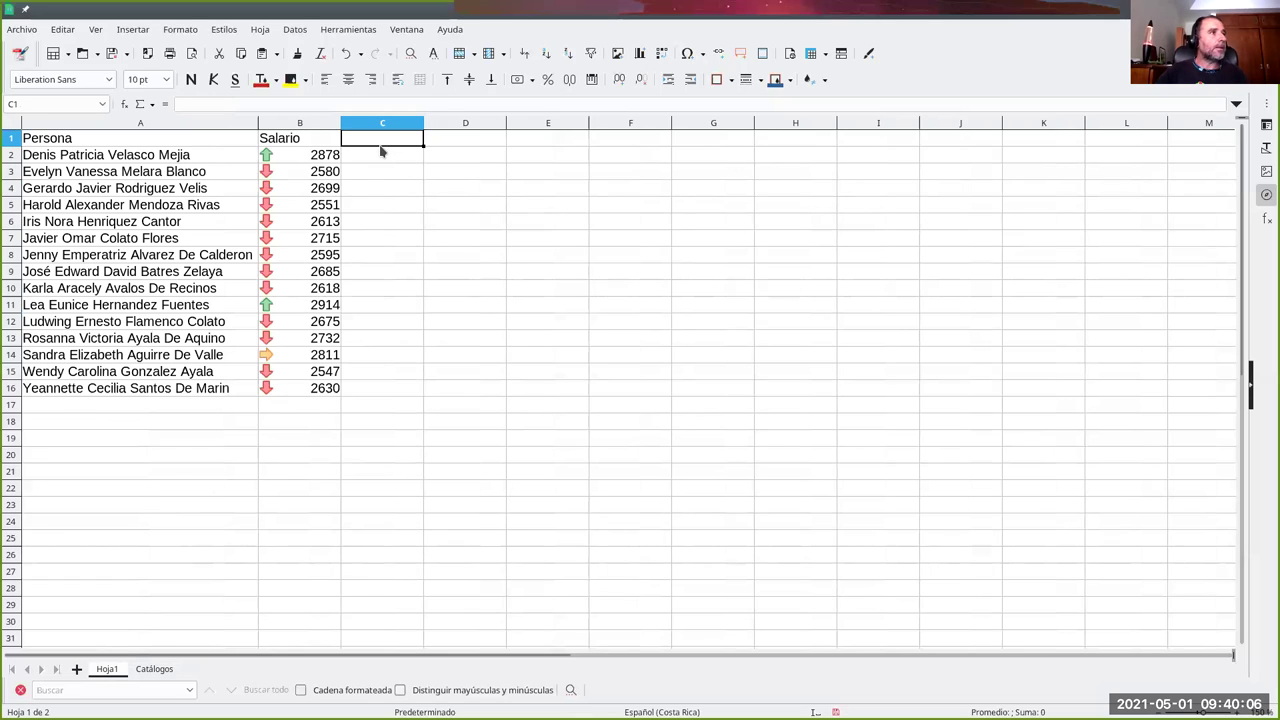
text(D)
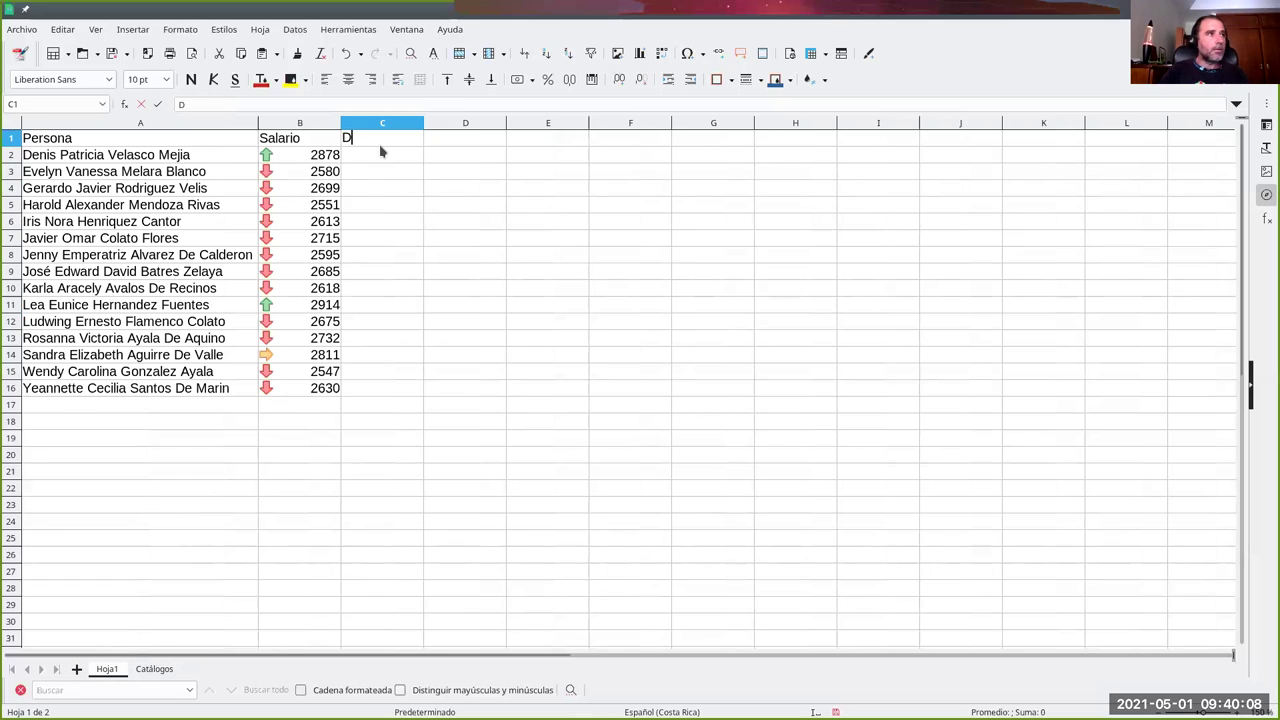
text(epartamento)
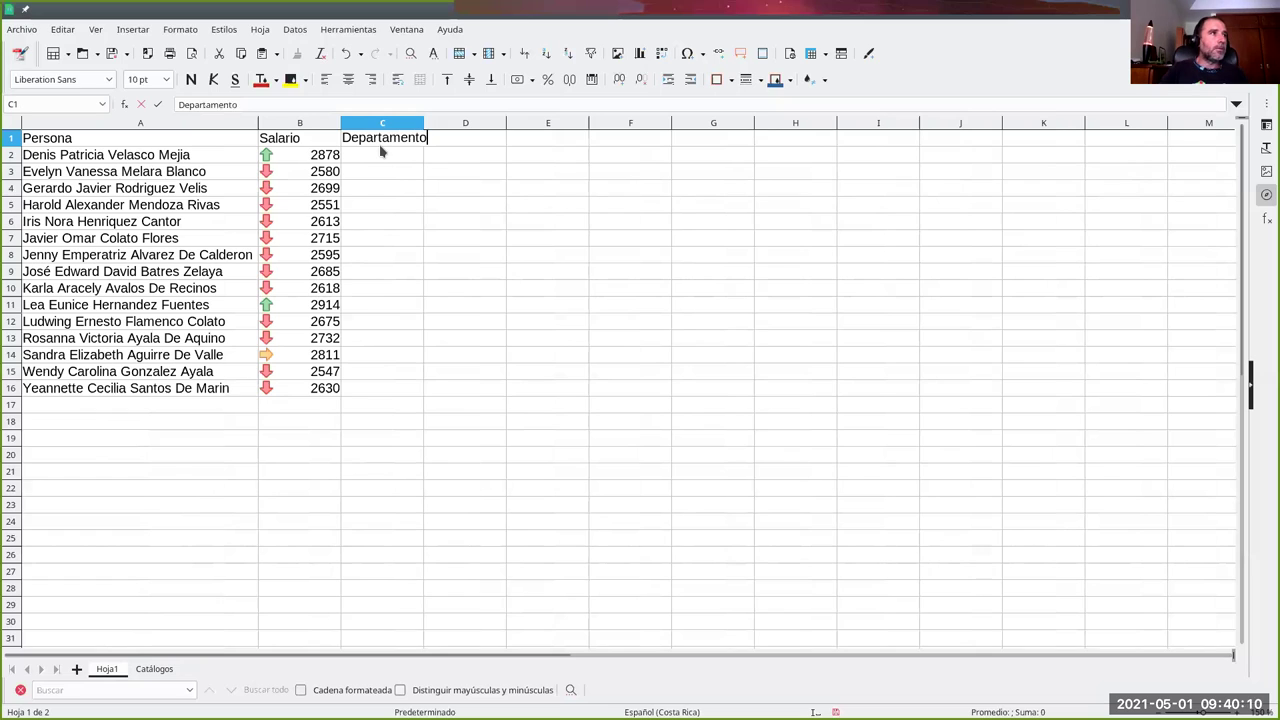
key(Return)
double_click(423, 127)
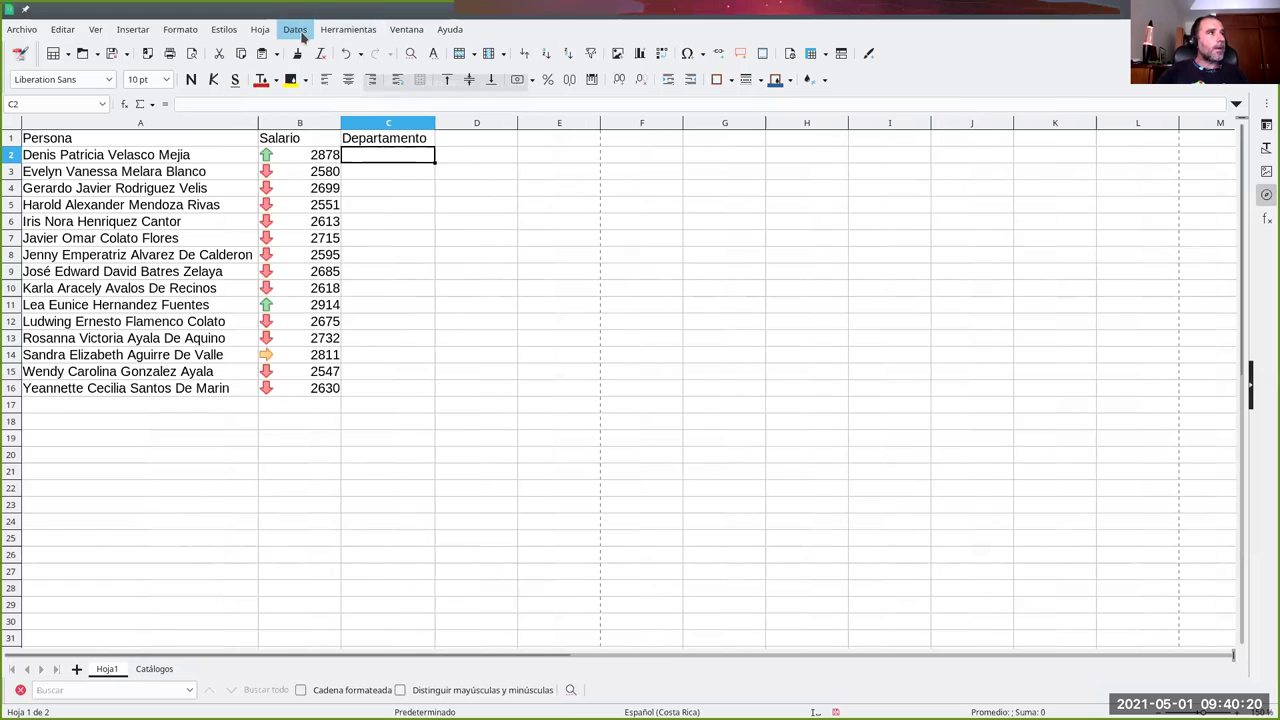
Step: Give C2 validity allowing a cell range, with a selection list and no empty cells
click(300, 35)
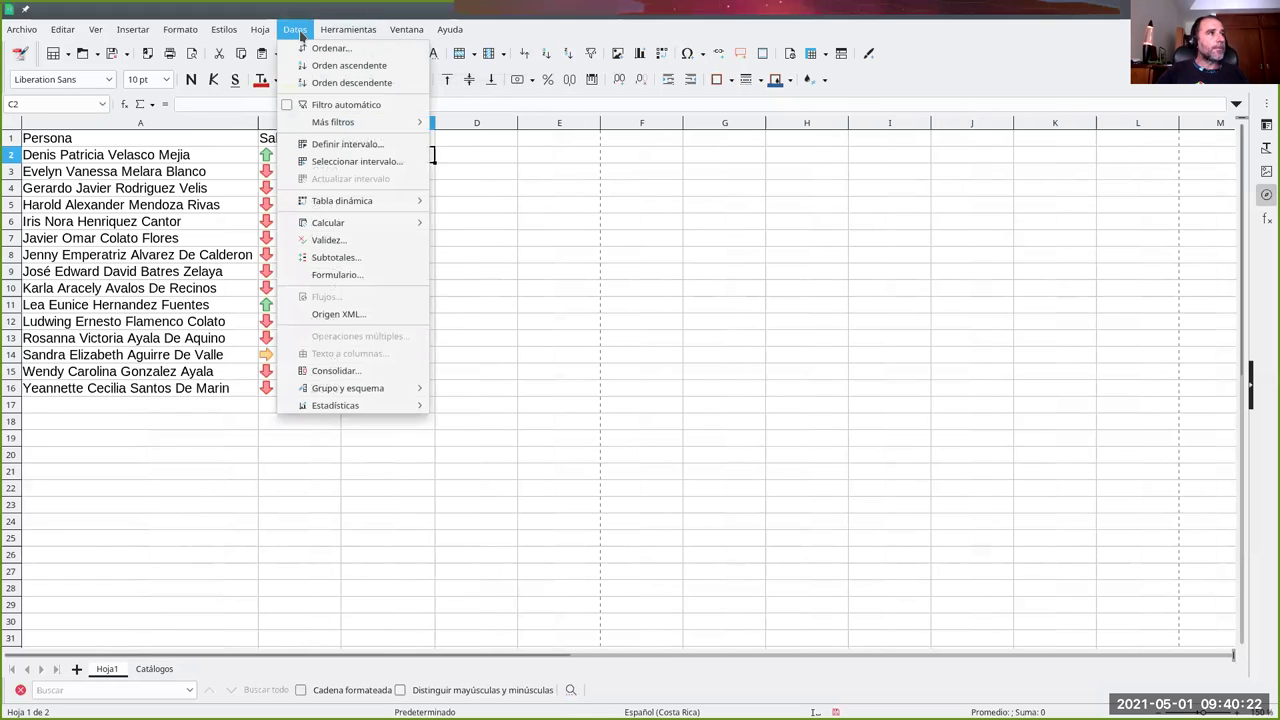
click(332, 242)
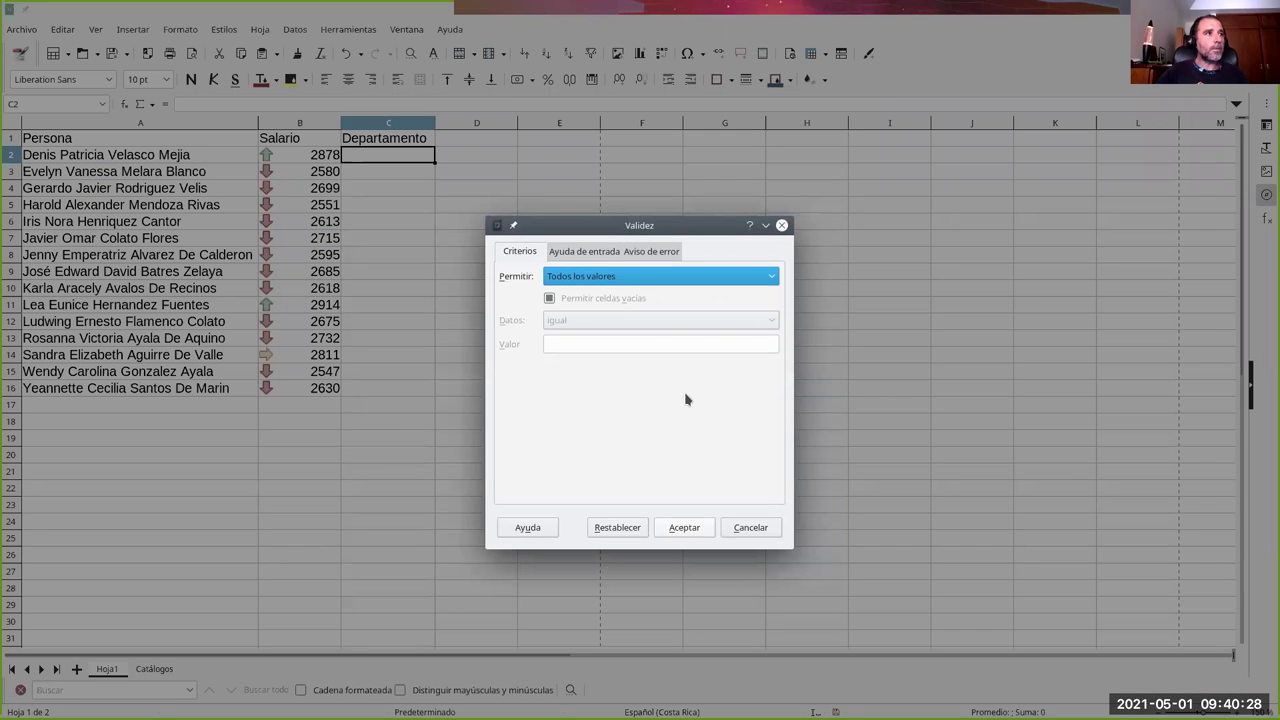
click(606, 278)
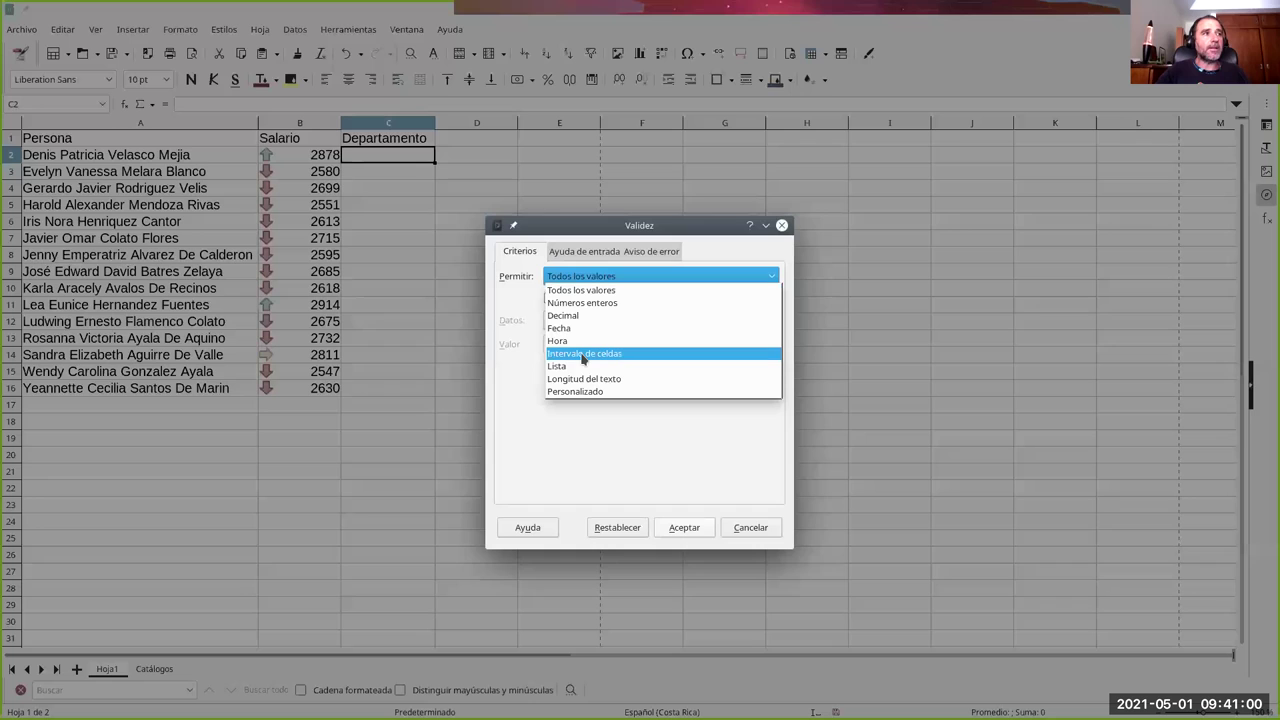
click(583, 354)
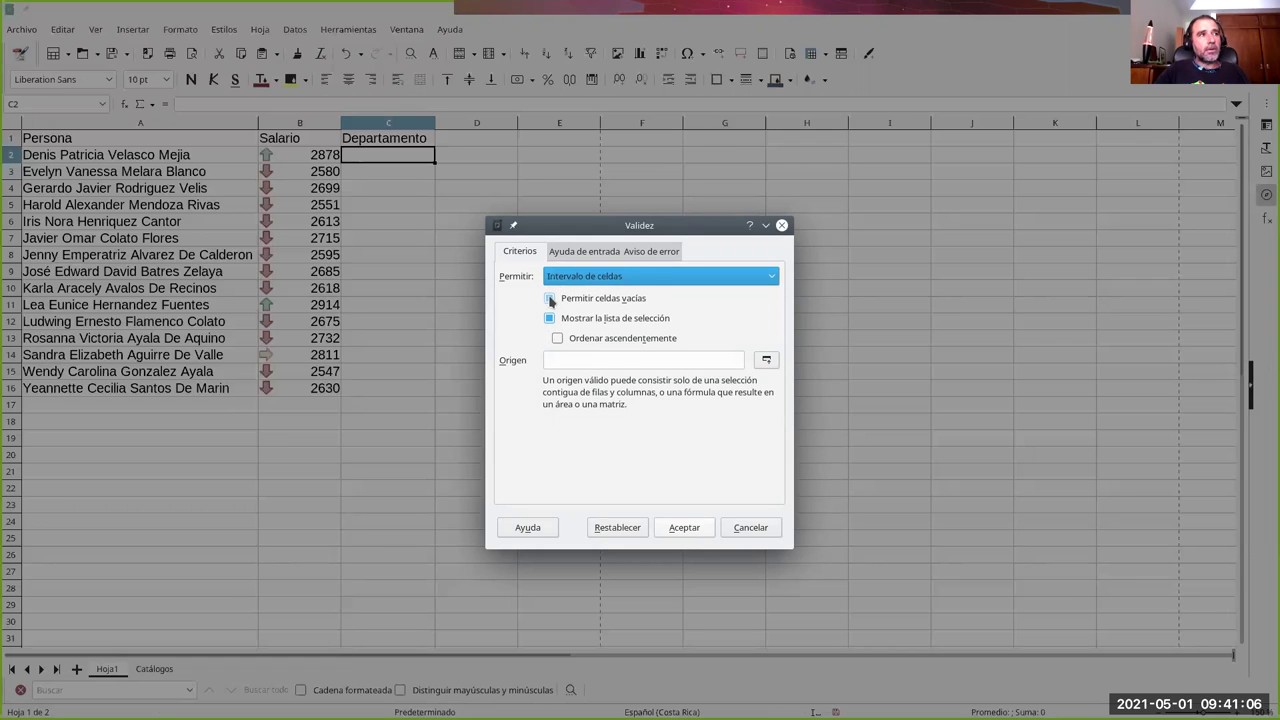
click(553, 302)
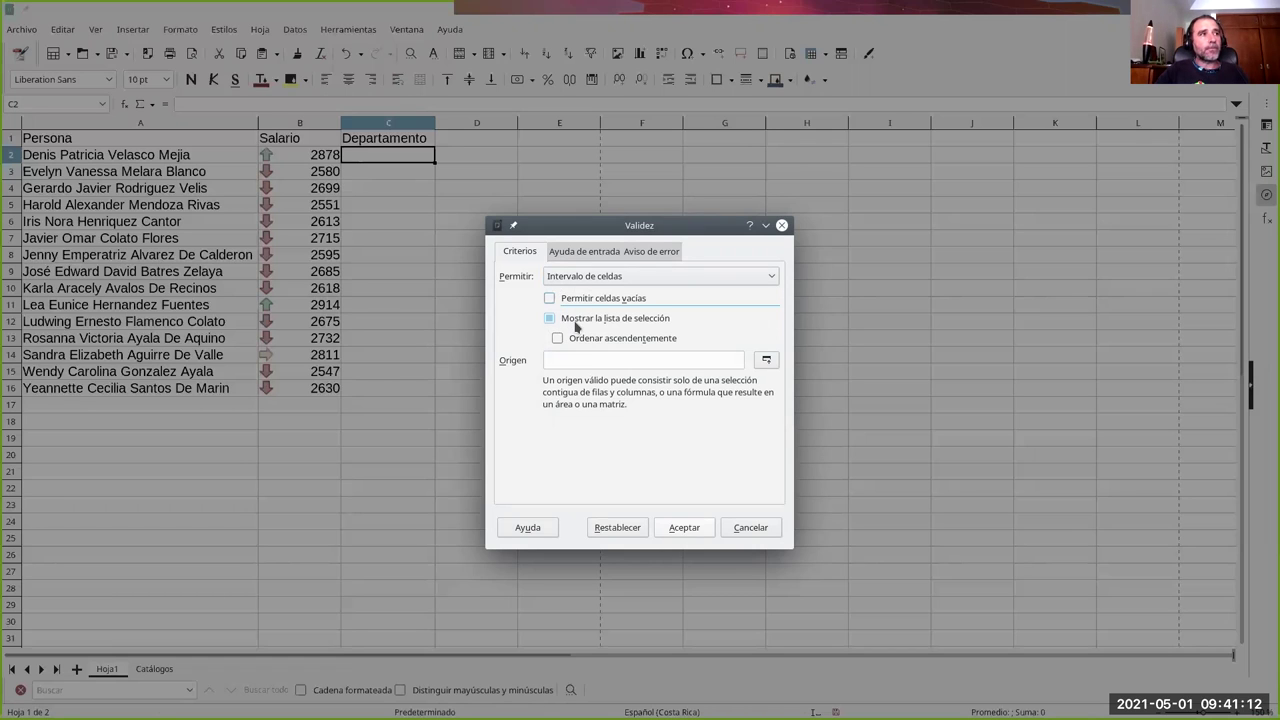
click(569, 322)
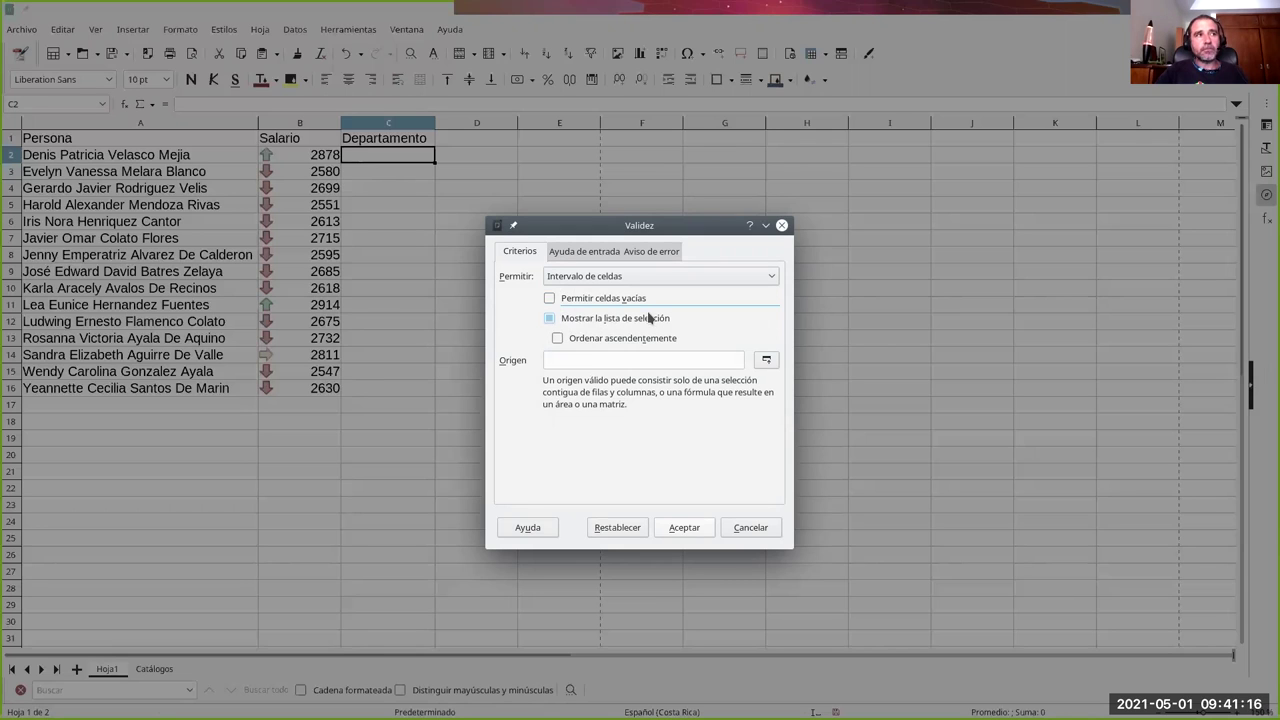
click(572, 361)
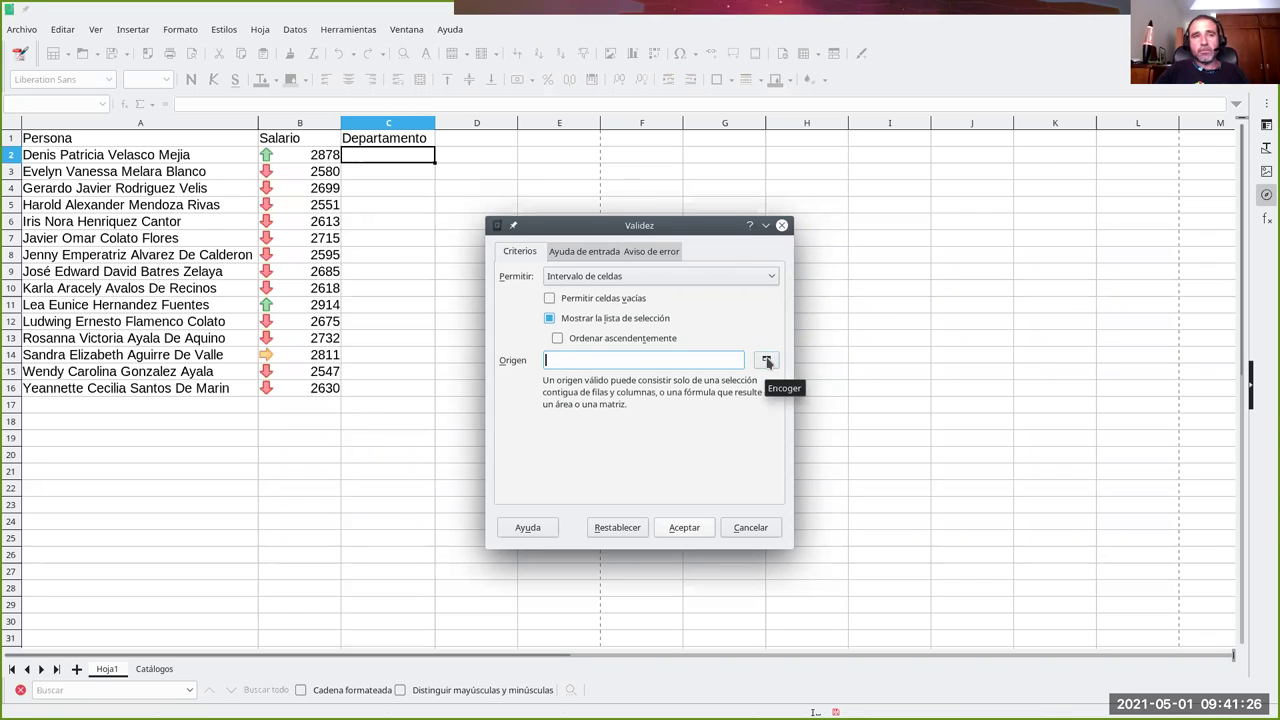
Step: Set the validation source to the department names $Catálogos.$A$2:$A$6
click(767, 362)
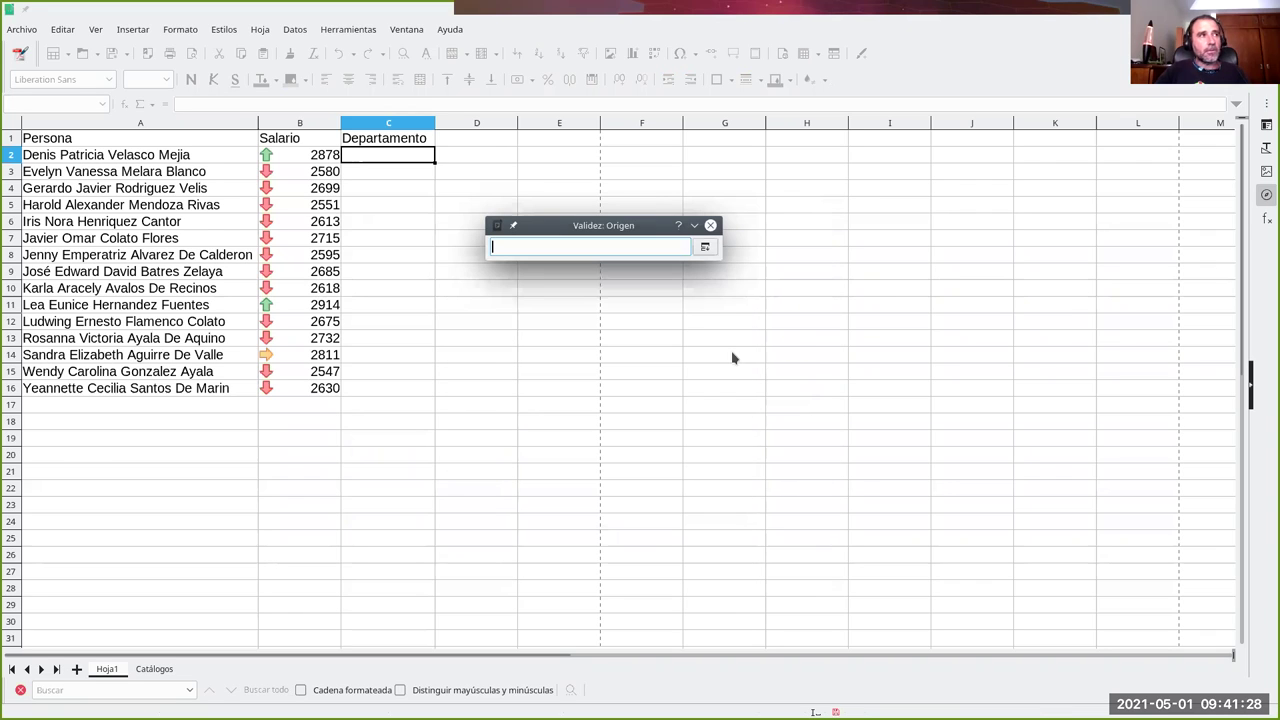
click(150, 670)
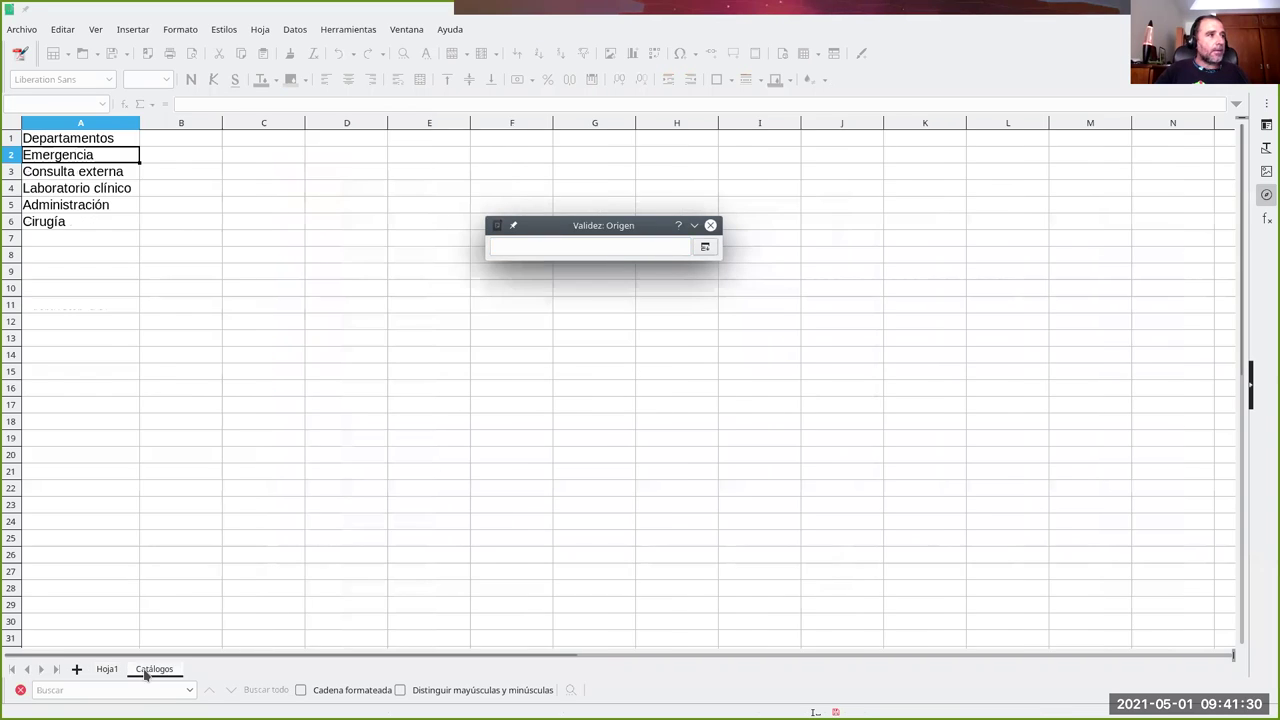
drag(65, 155, 85, 228)
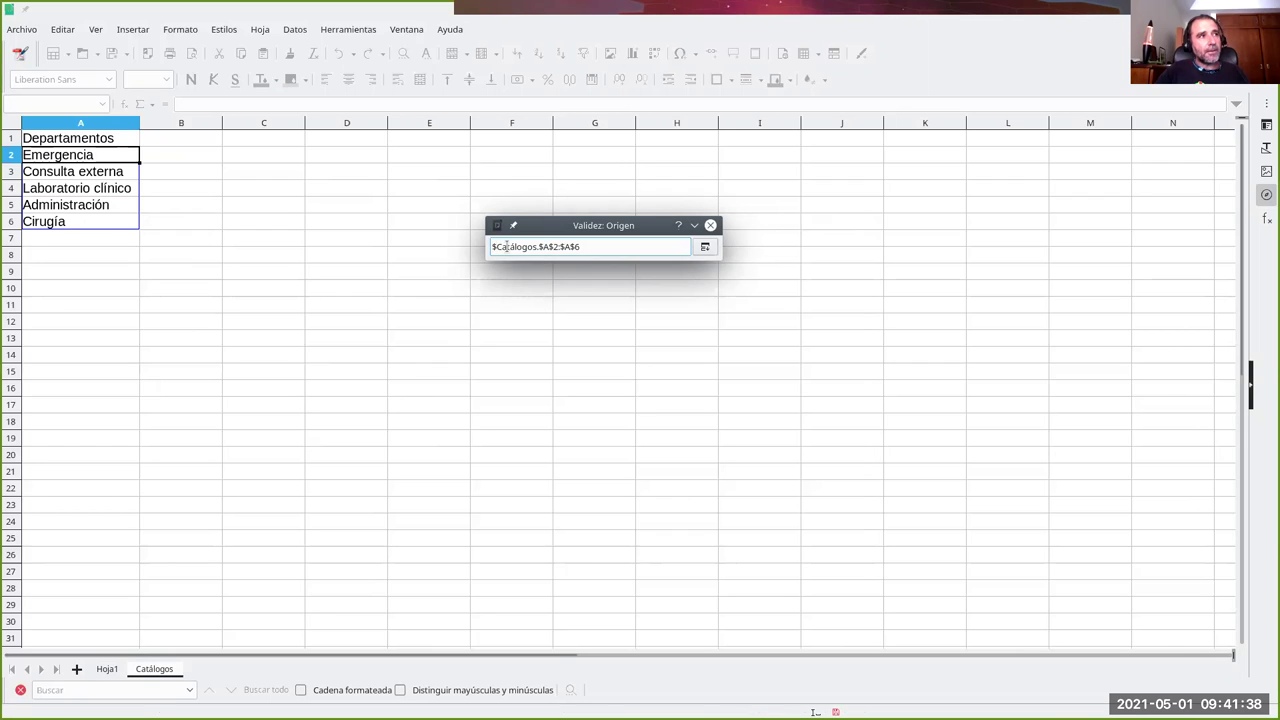
click(581, 247)
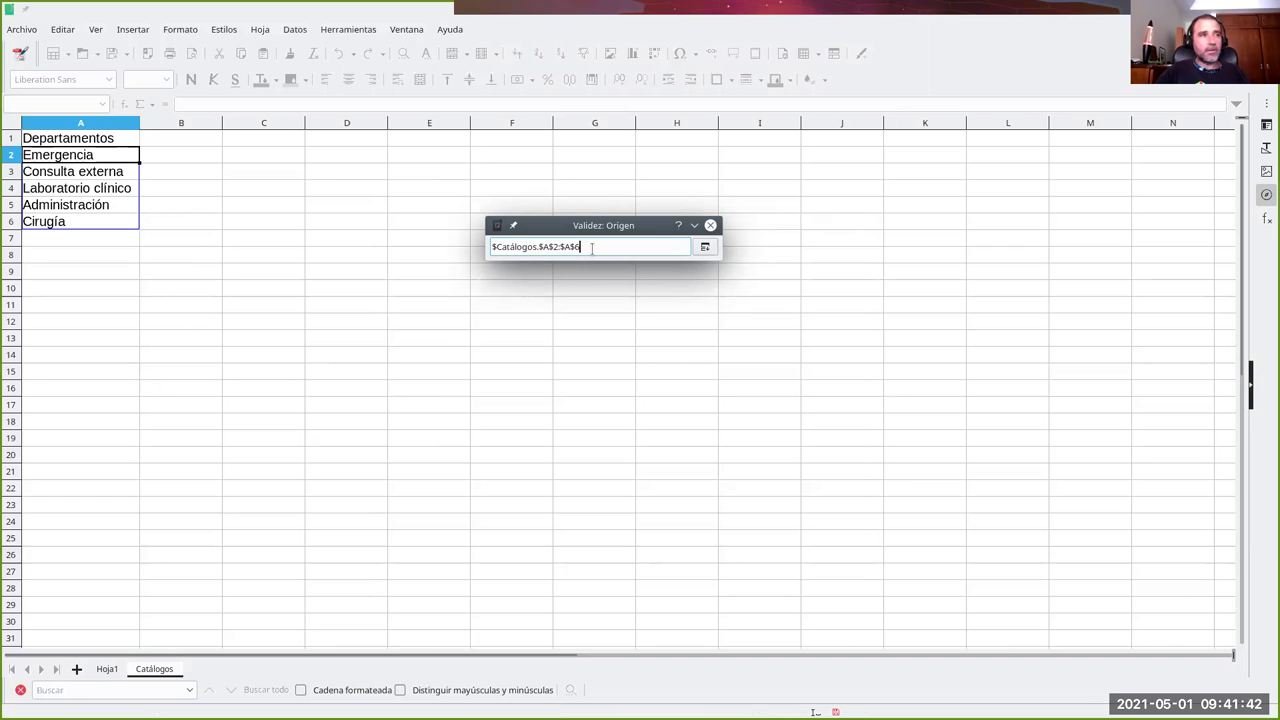
key(Return)
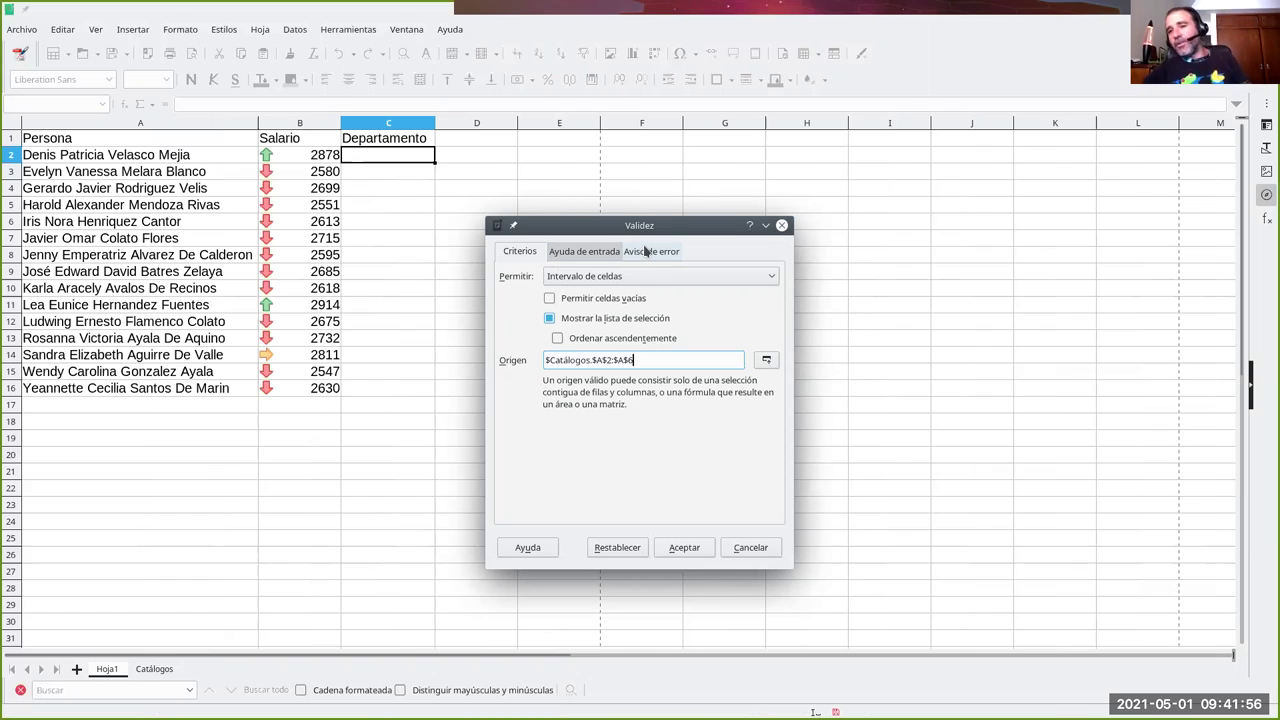
Step: Add an error alert titled 'Error de selección' telling users to choose a value from the list
click(647, 251)
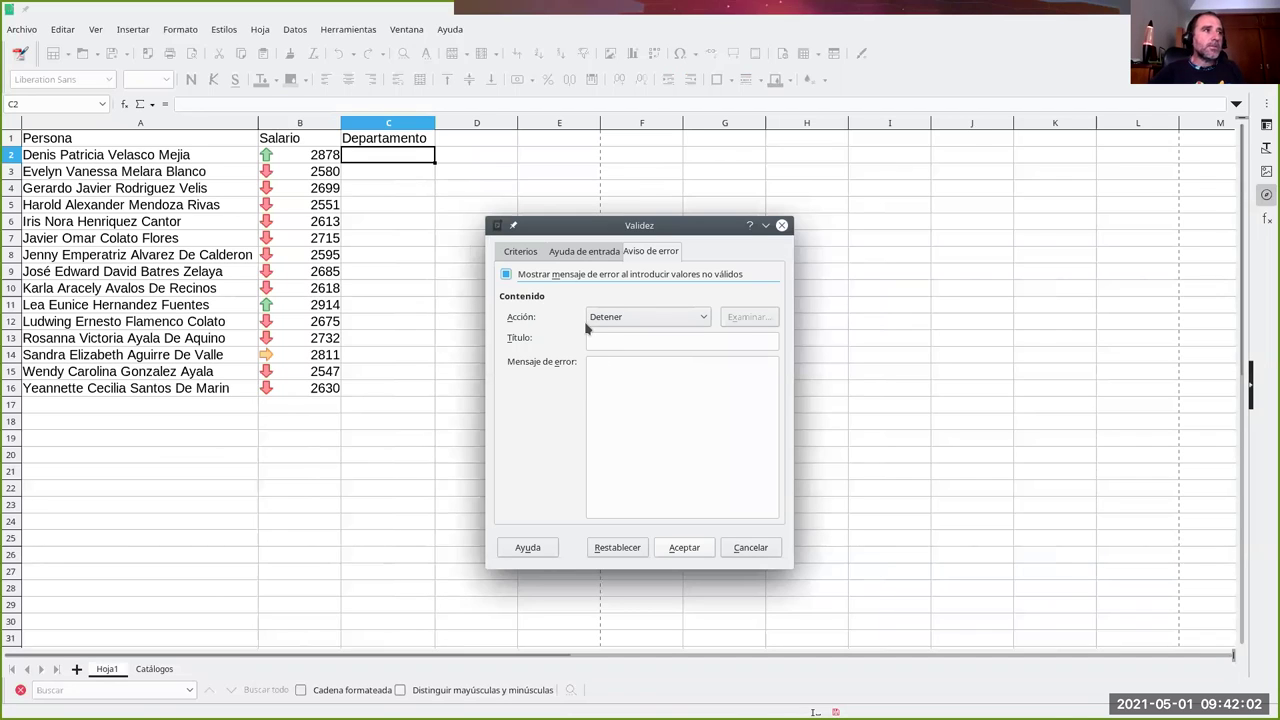
click(605, 338)
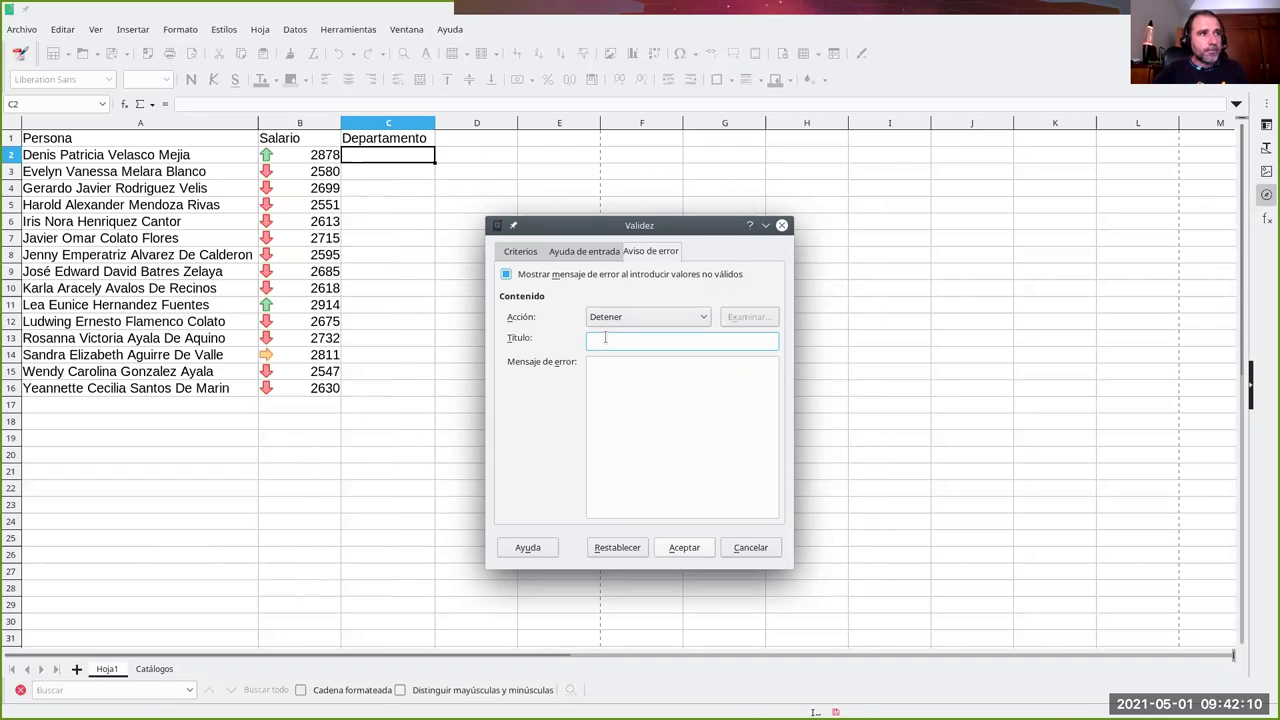
text(El)
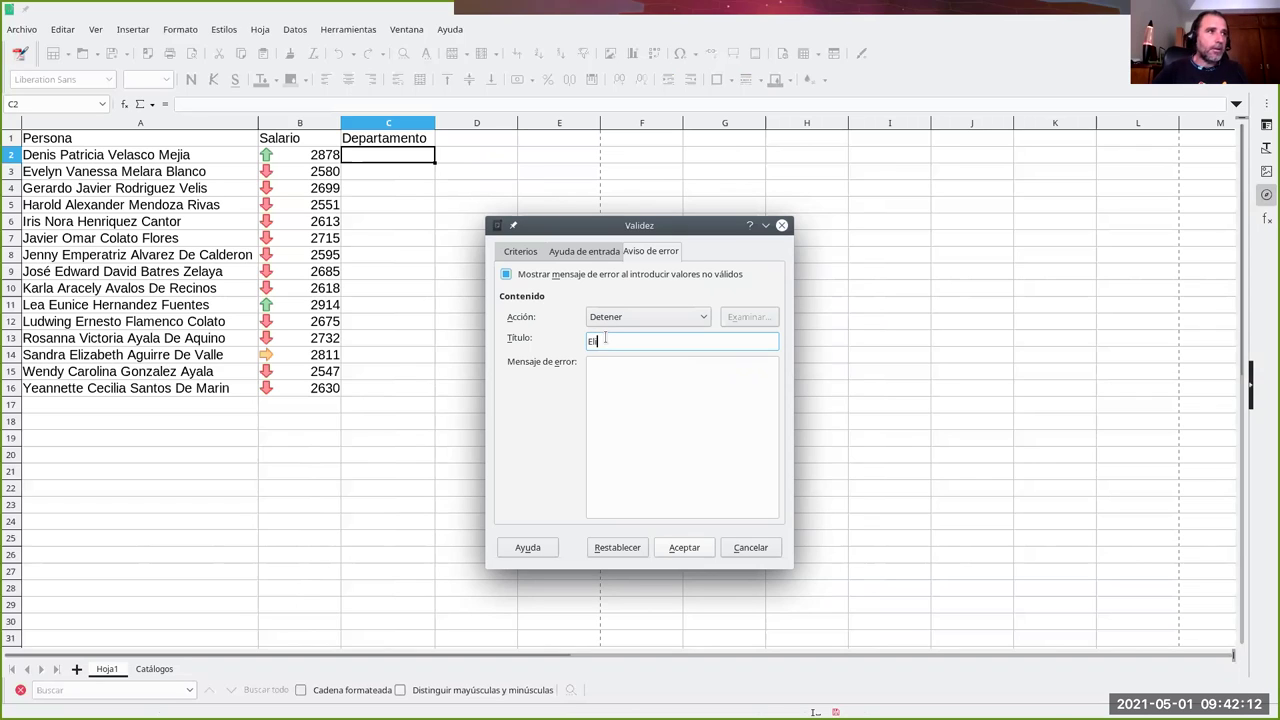
key(BackSpace)
key(BackSpace)
text(rror de sele)
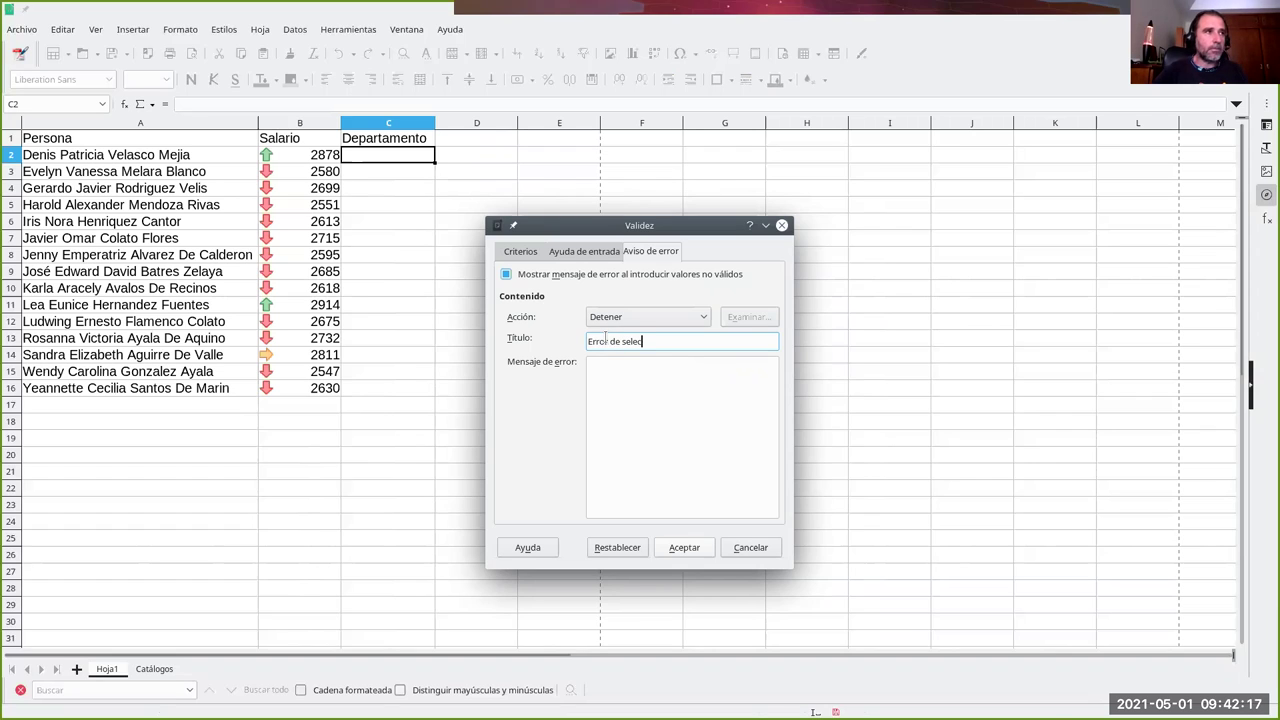
text(ción)
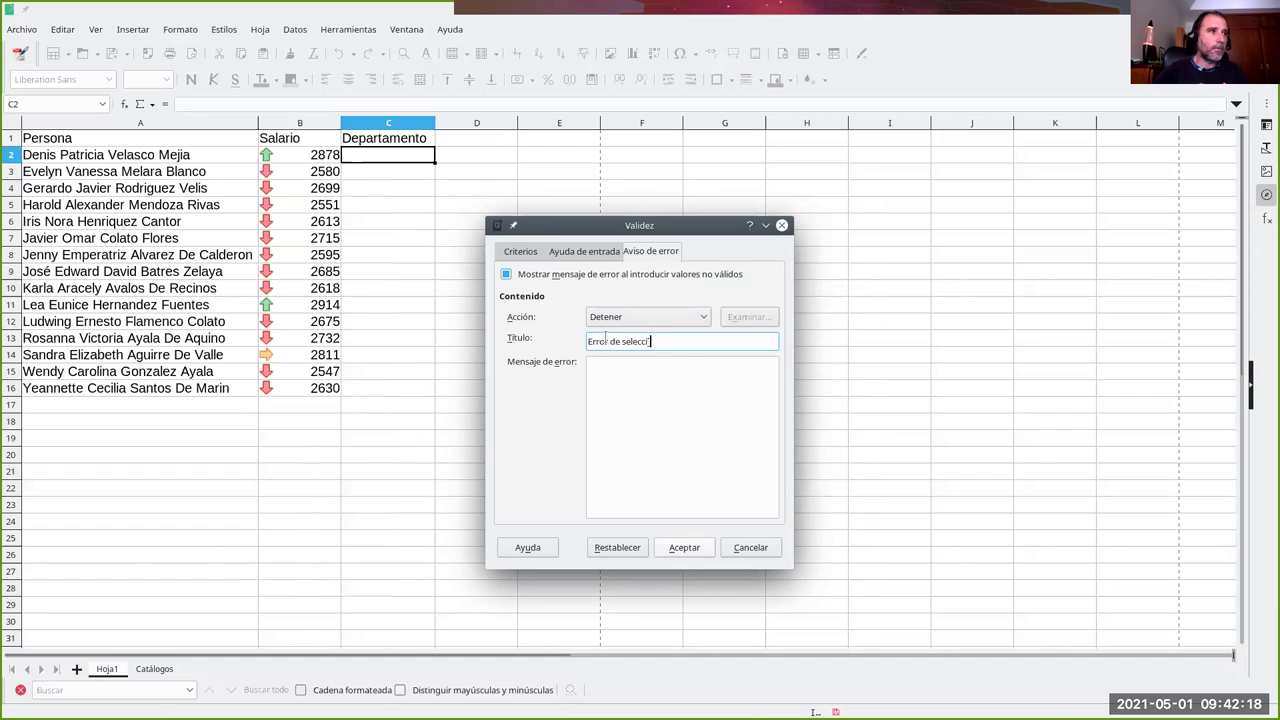
click(623, 379)
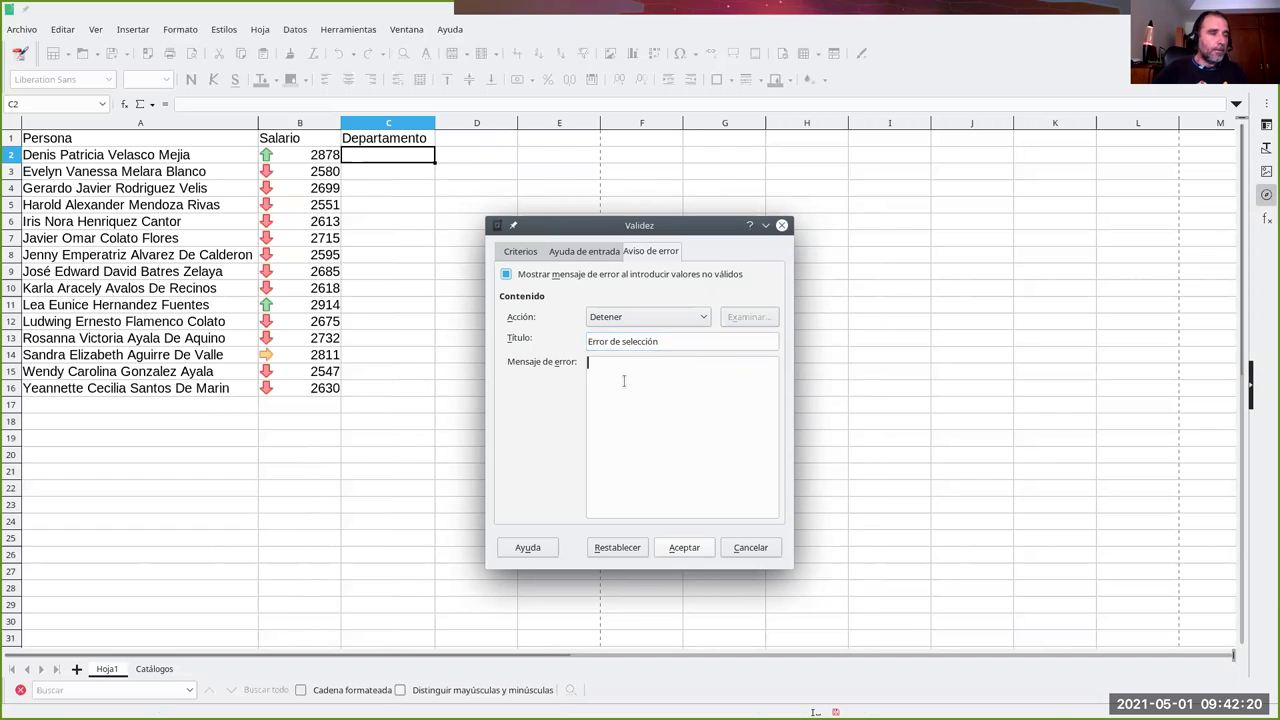
text(Elija un valor de la l)
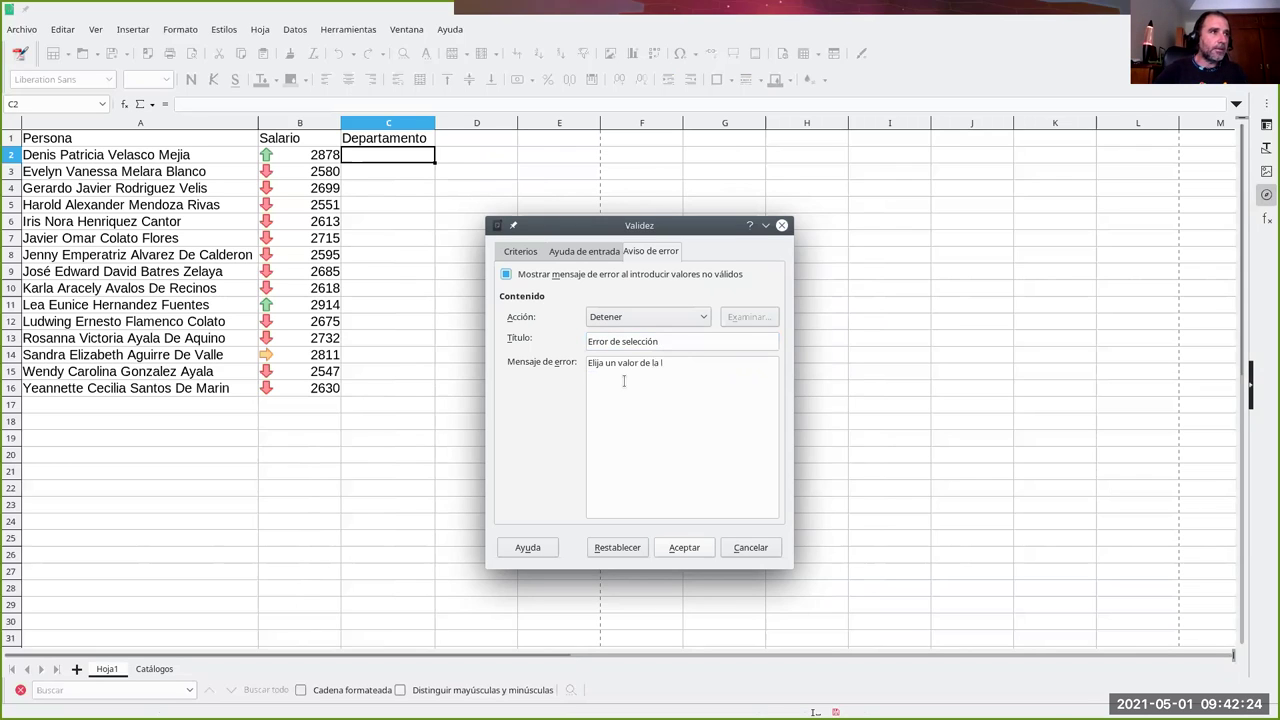
text(ista, no sea vivian)
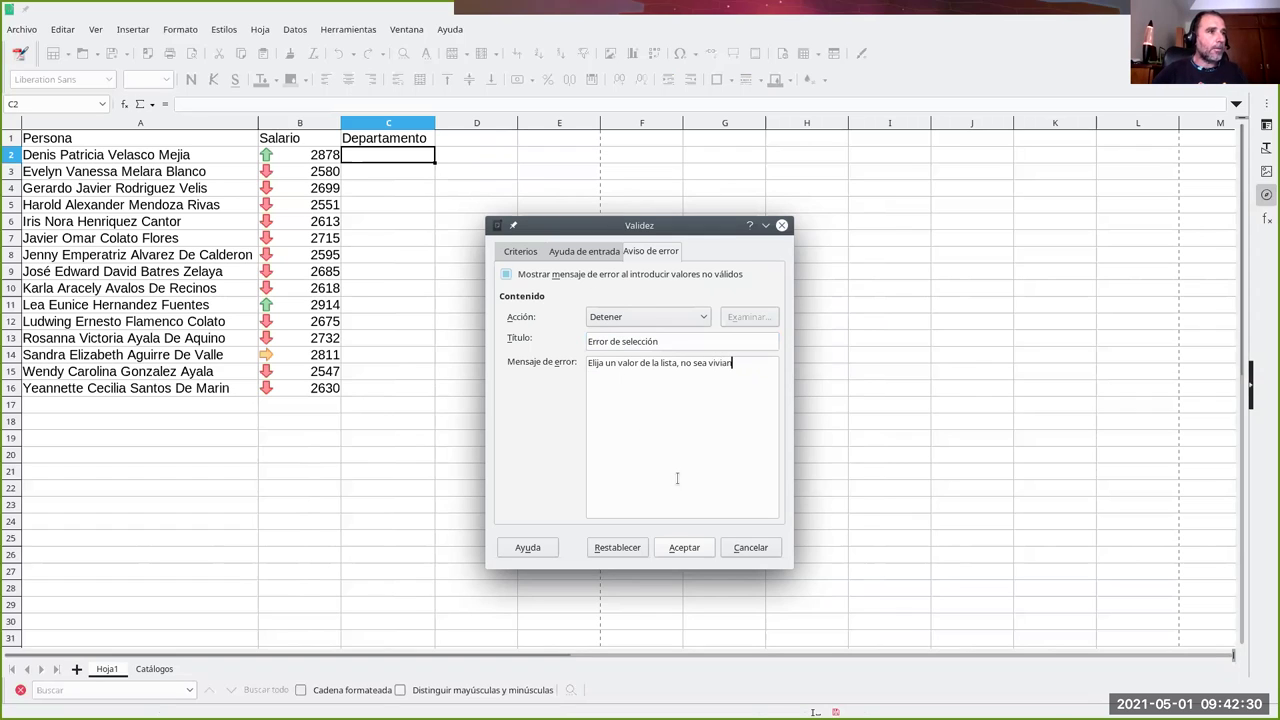
Step: Confirm C2's validation and test its department dropdown
click(684, 548)
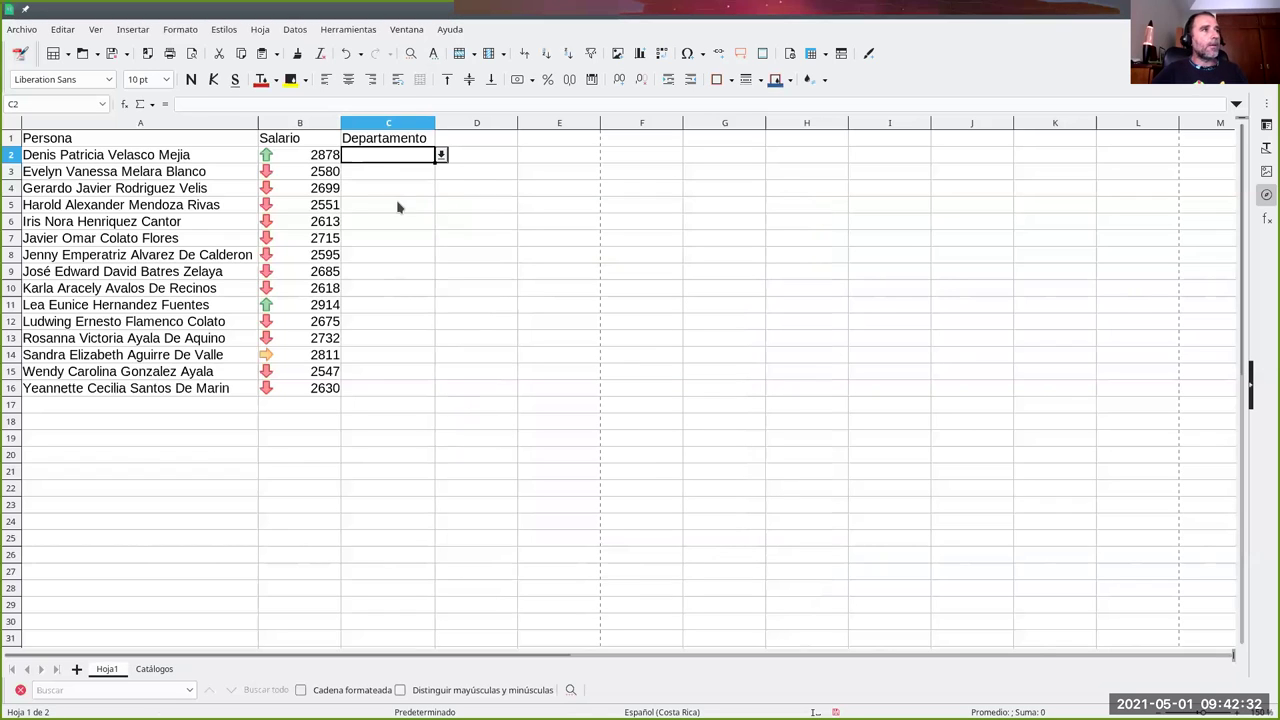
click(441, 155)
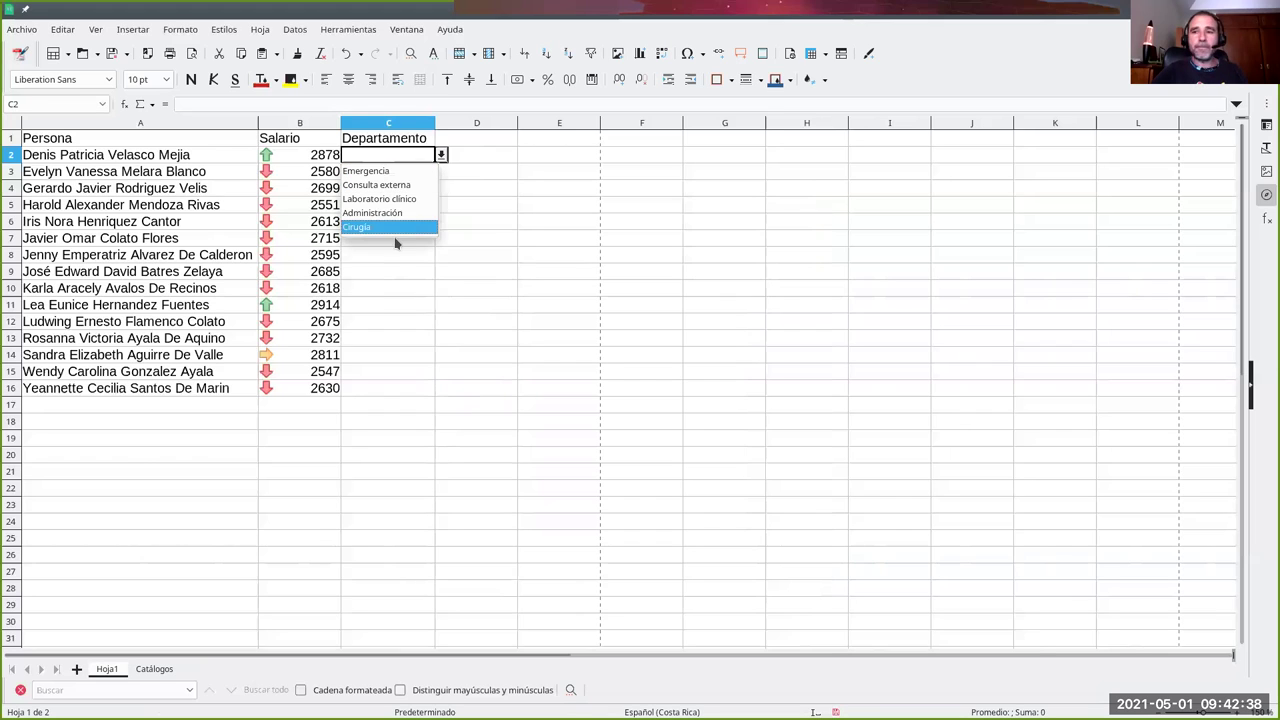
click(378, 156)
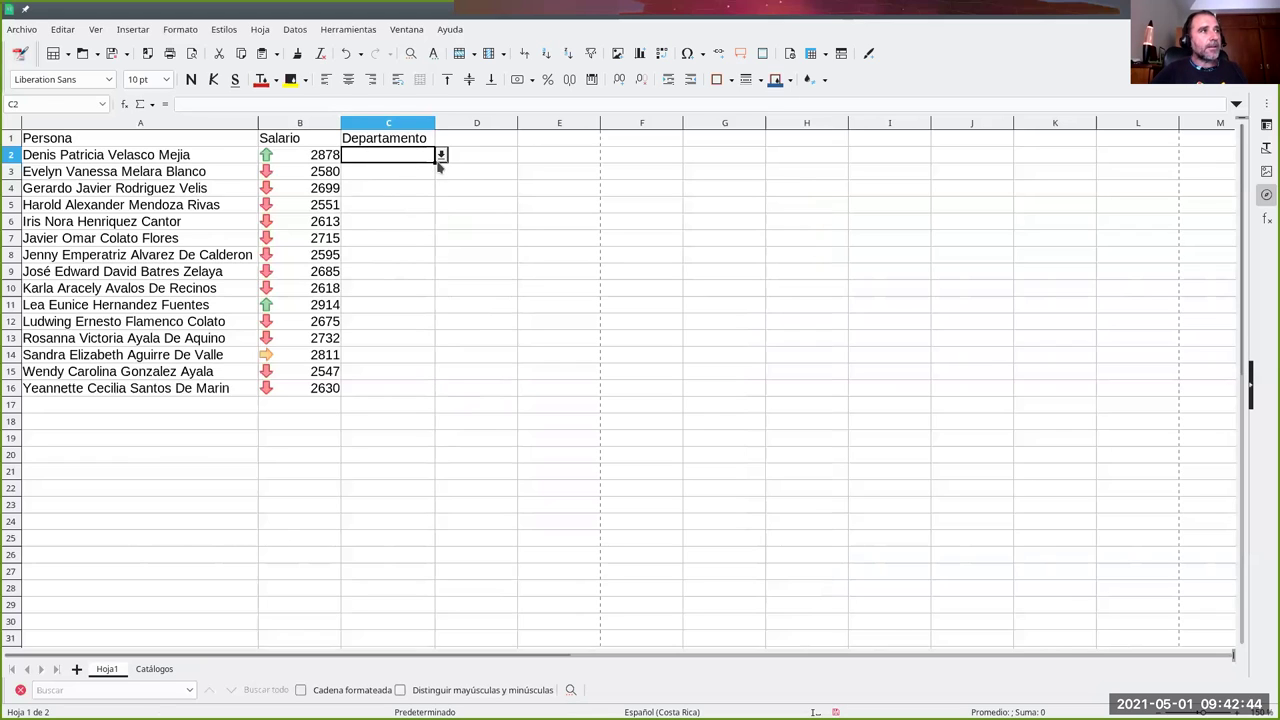
Step: Paste C2's validation into C3:C16 and check that C5 shows the dropdown
drag(434, 164, 424, 391)
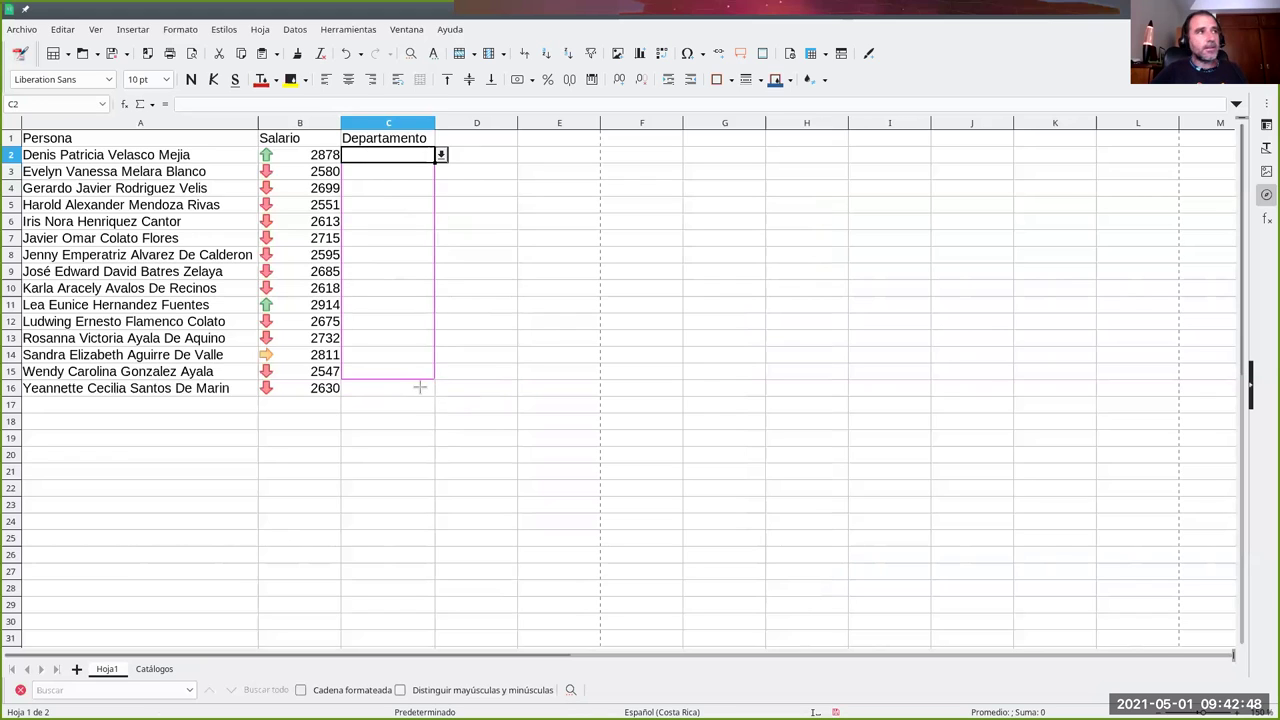
drag(424, 391, 405, 160)
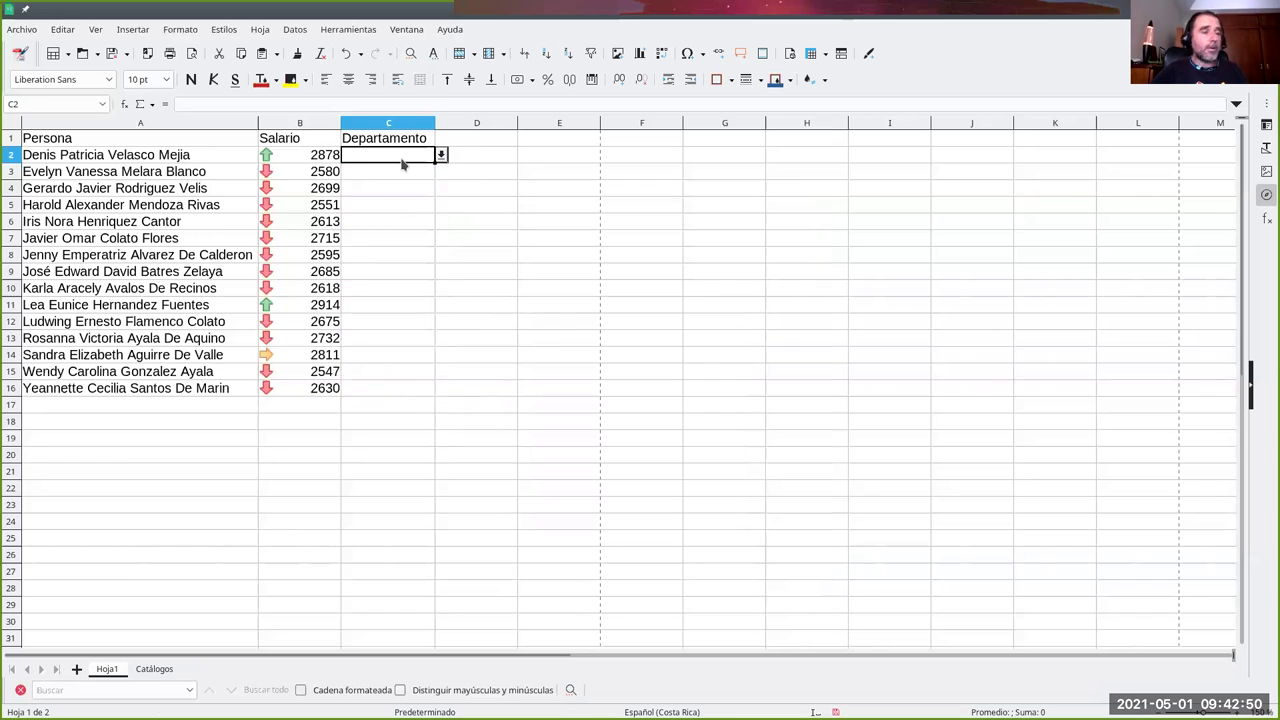
drag(404, 174, 409, 394)
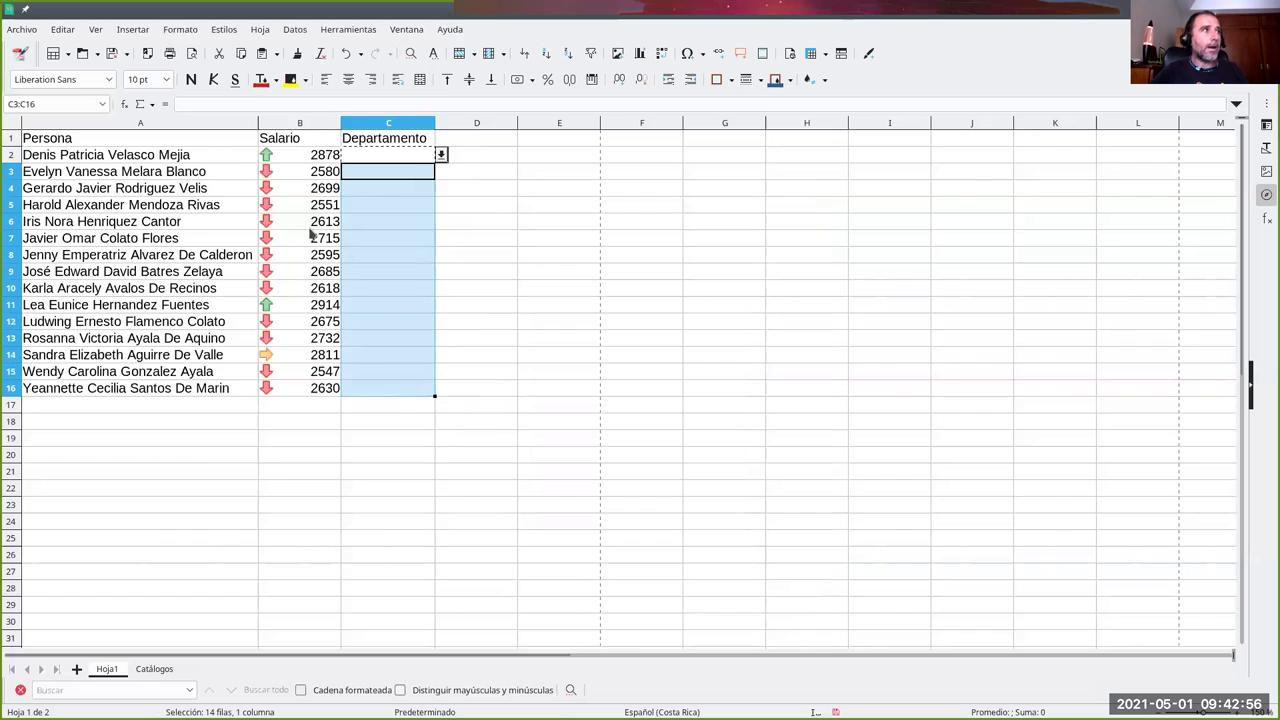
click(64, 30)
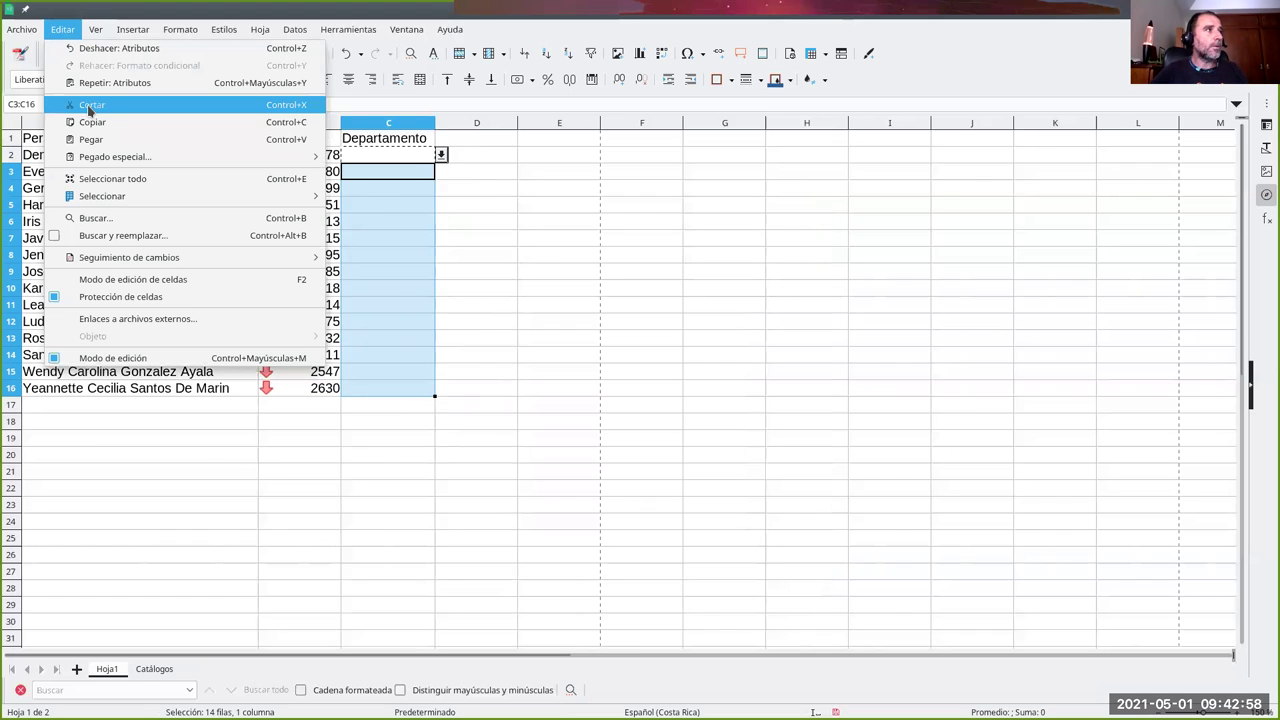
click(264, 140)
click(417, 204)
click(407, 176)
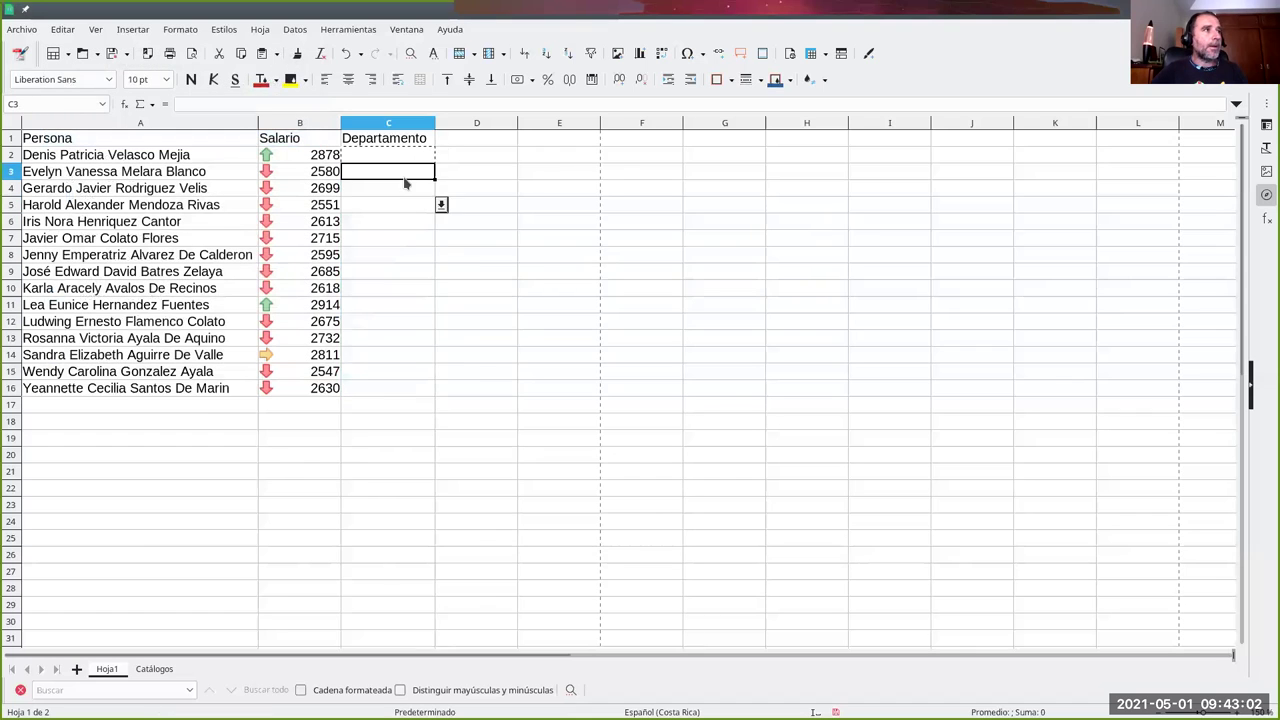
click(412, 200)
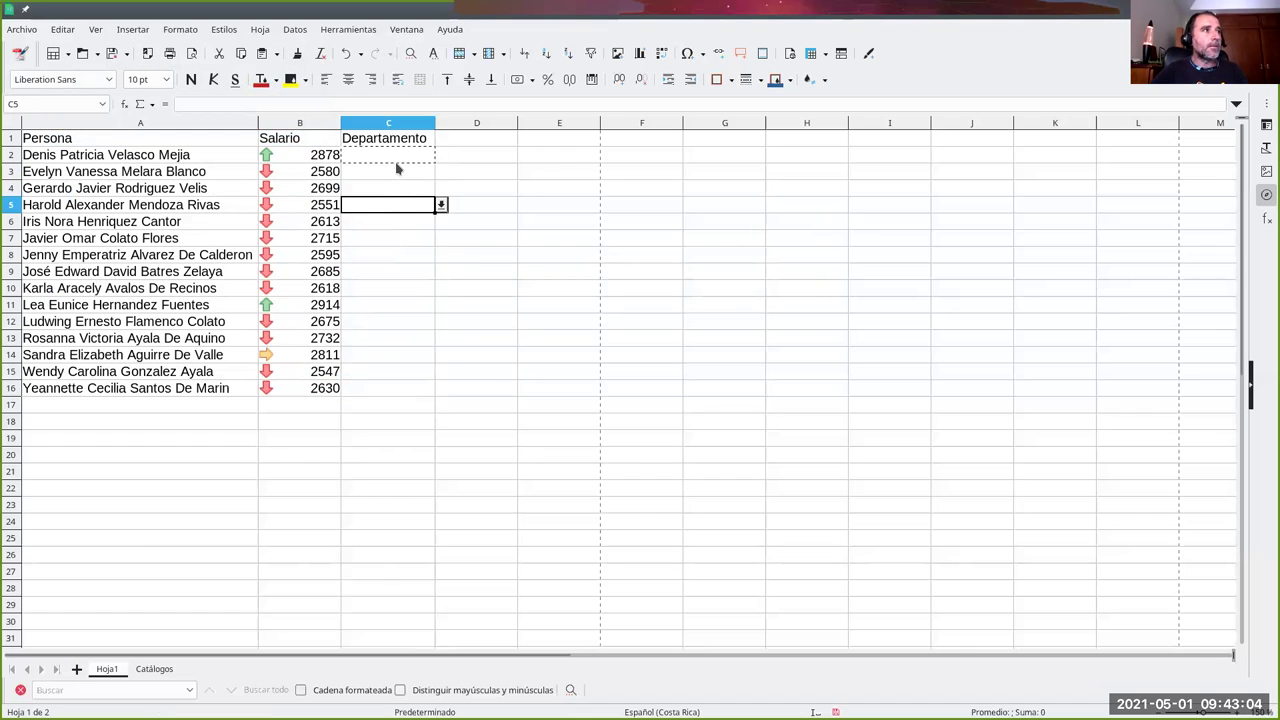
click(397, 158)
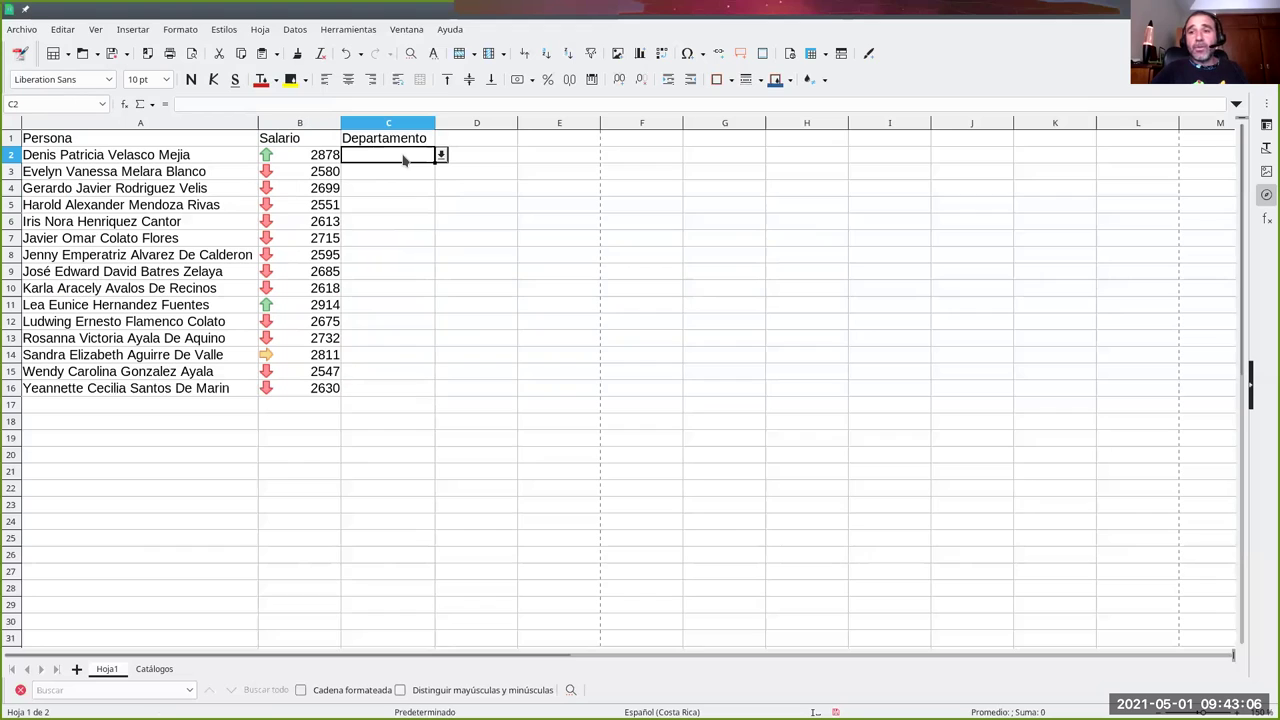
Step: Pick Emergencia for C2 and Laboratorio clínico for C3 from the dropdowns
click(441, 155)
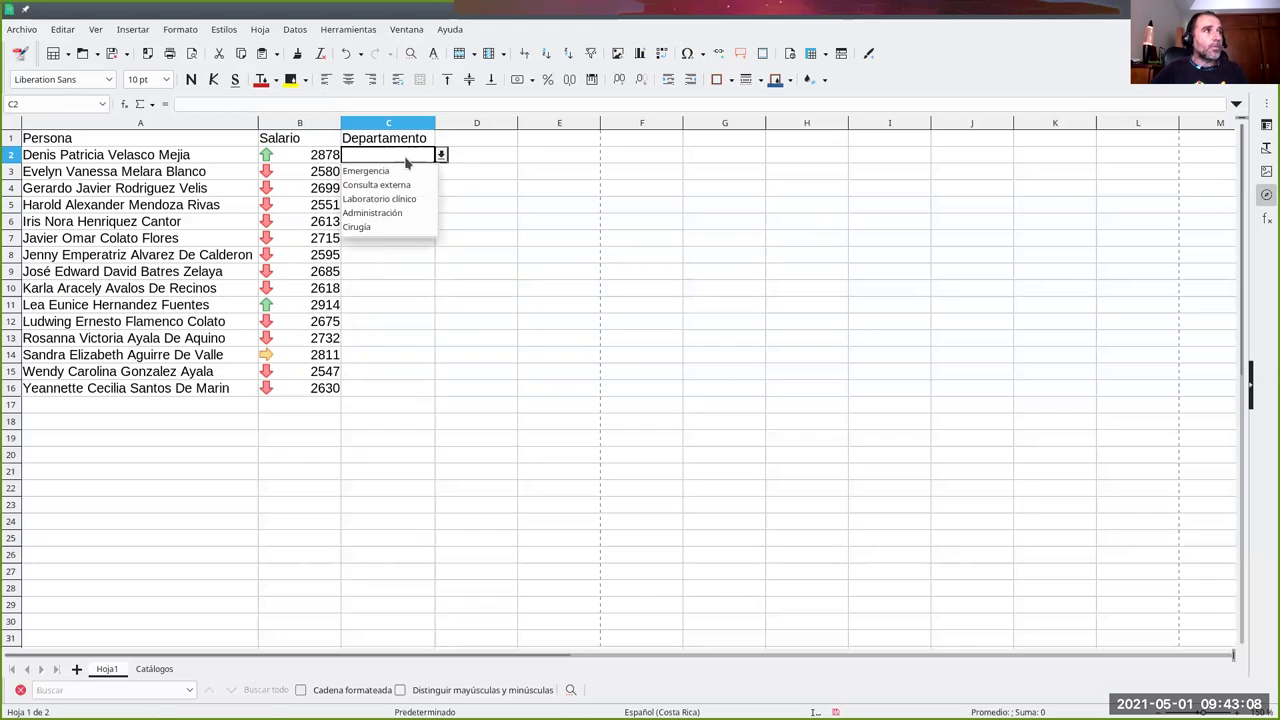
click(380, 168)
key(ctrl+c)
click(414, 188)
click(428, 174)
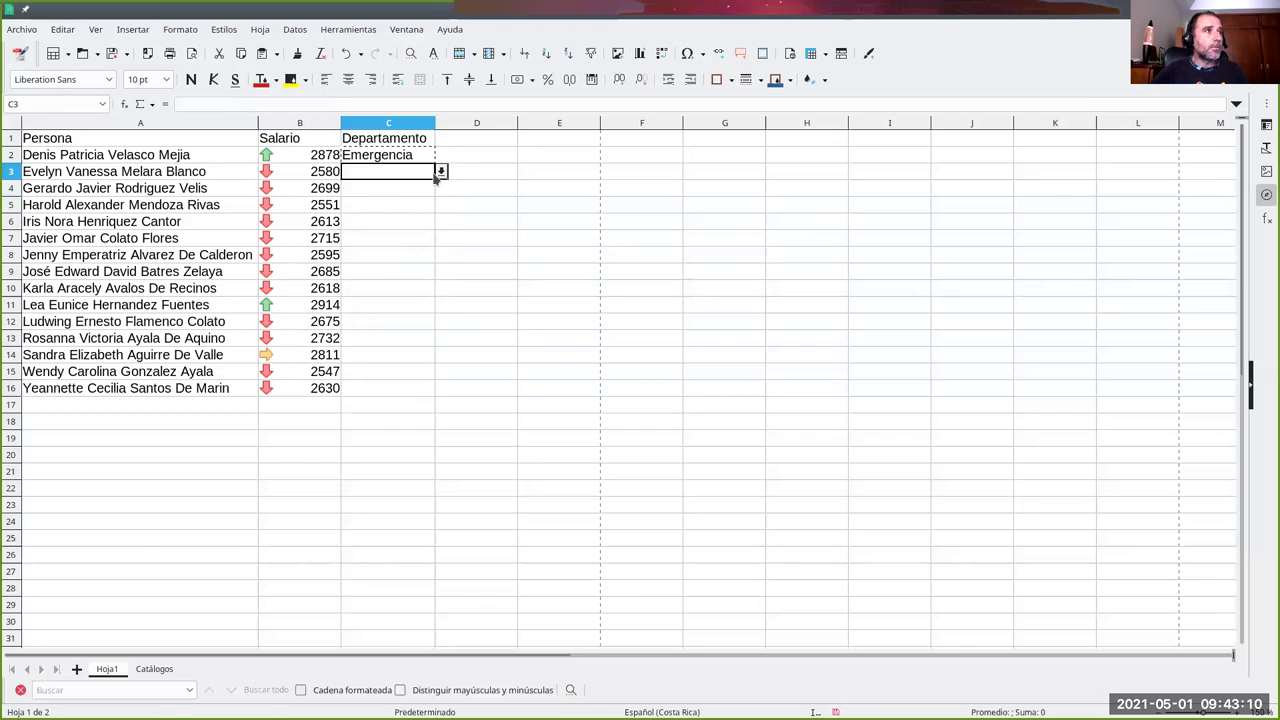
click(441, 171)
Step: Pick Laboratorio clínico for C4 and Administración for C5 from the dropdowns
click(410, 217)
click(395, 226)
click(403, 192)
click(441, 188)
click(379, 232)
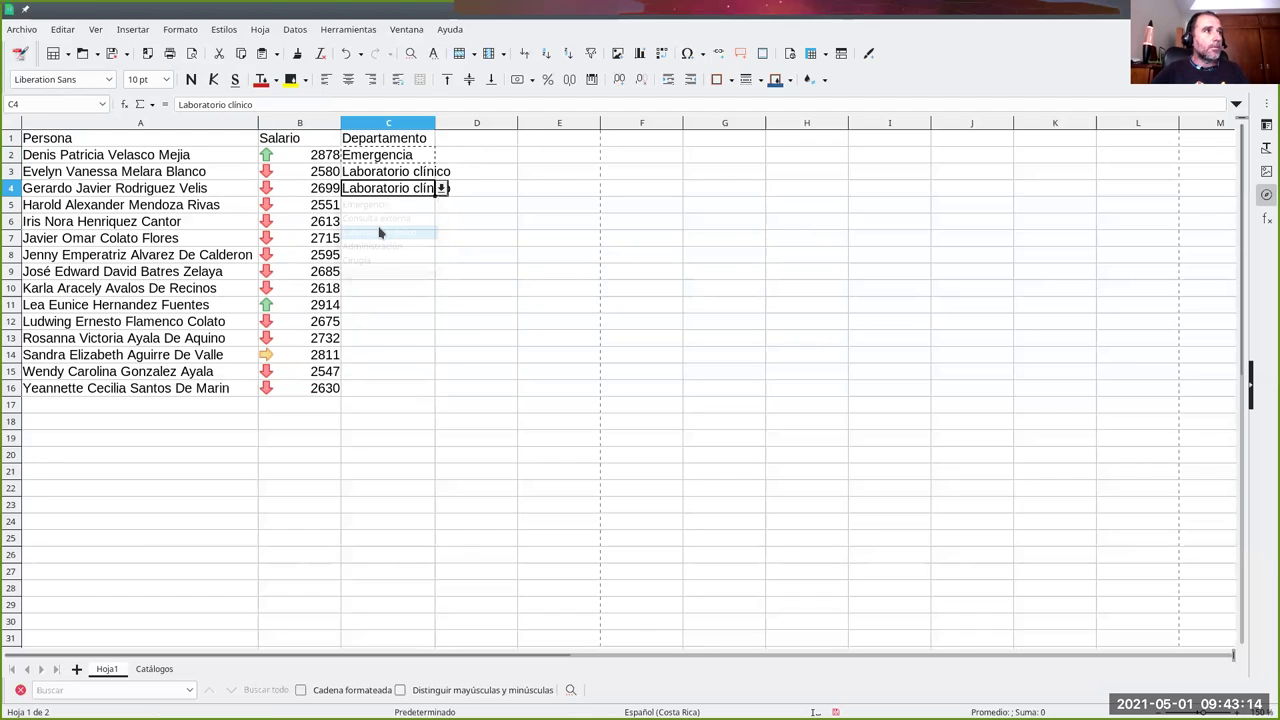
click(424, 207)
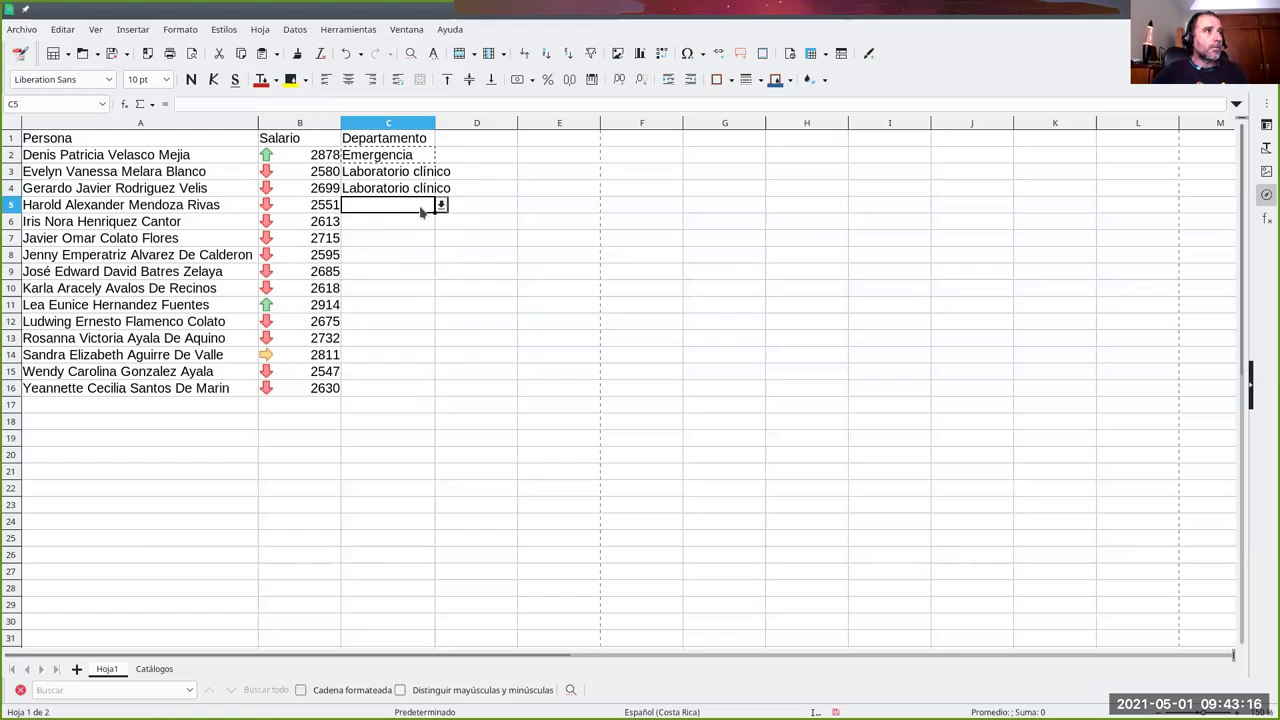
click(441, 205)
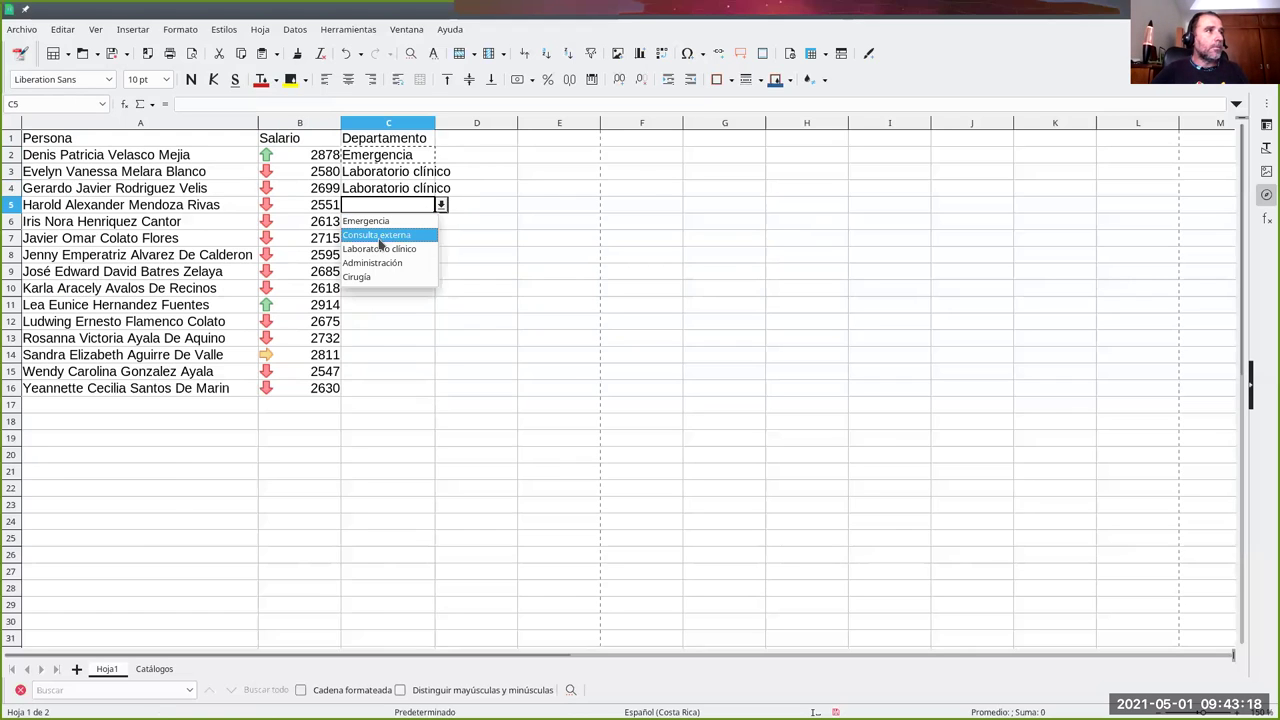
click(372, 262)
click(386, 226)
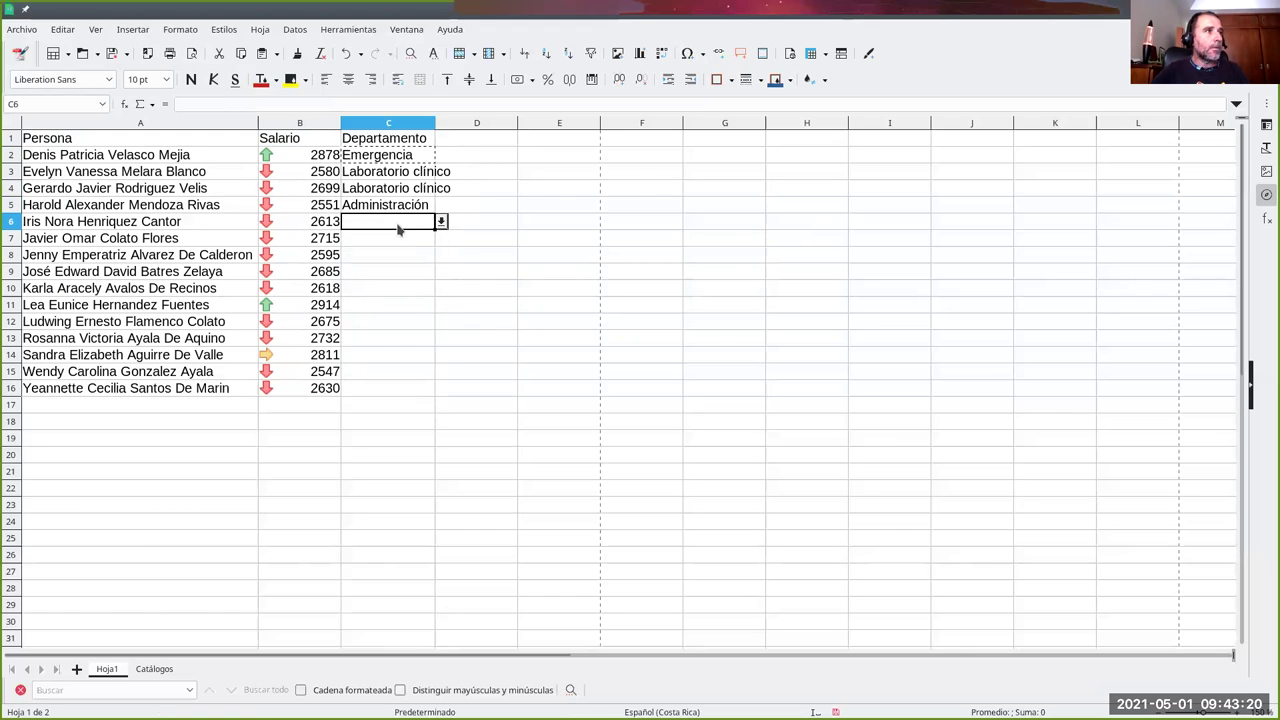
double_click(410, 224)
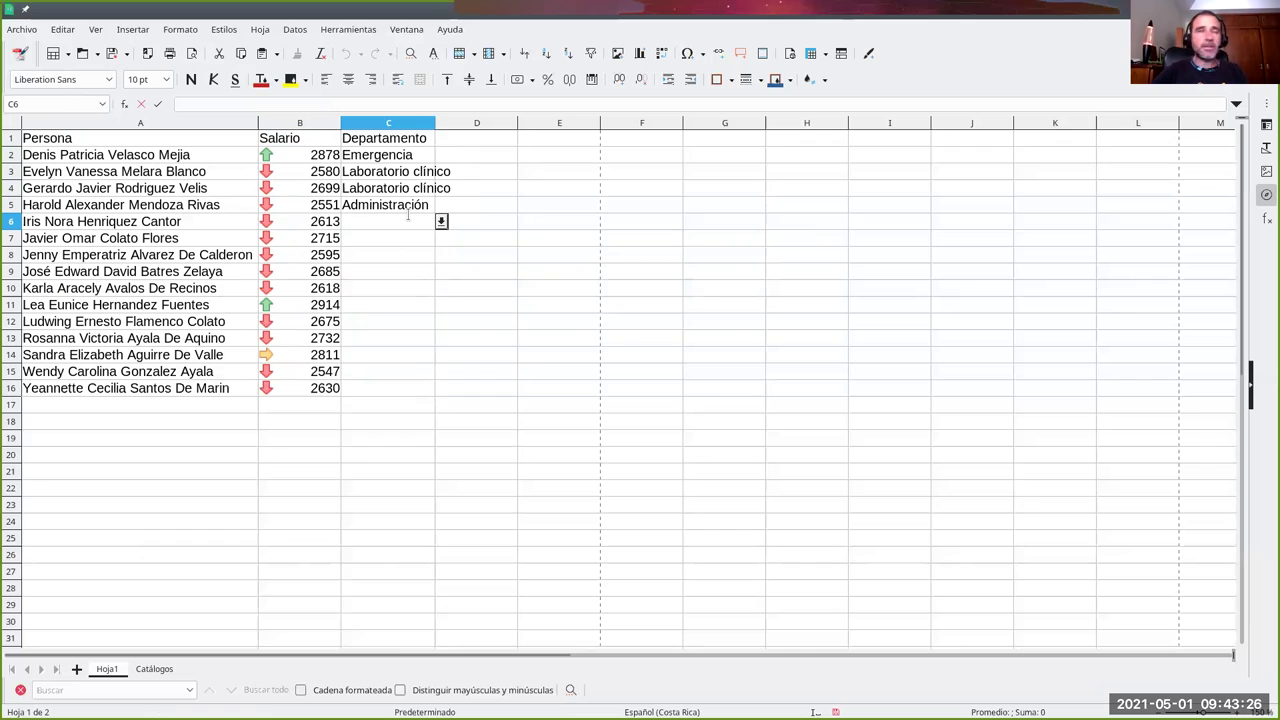
Step: Test C6 with 'pepe', dismiss the Error de selección, then choose Consulta externa
text(pepe)
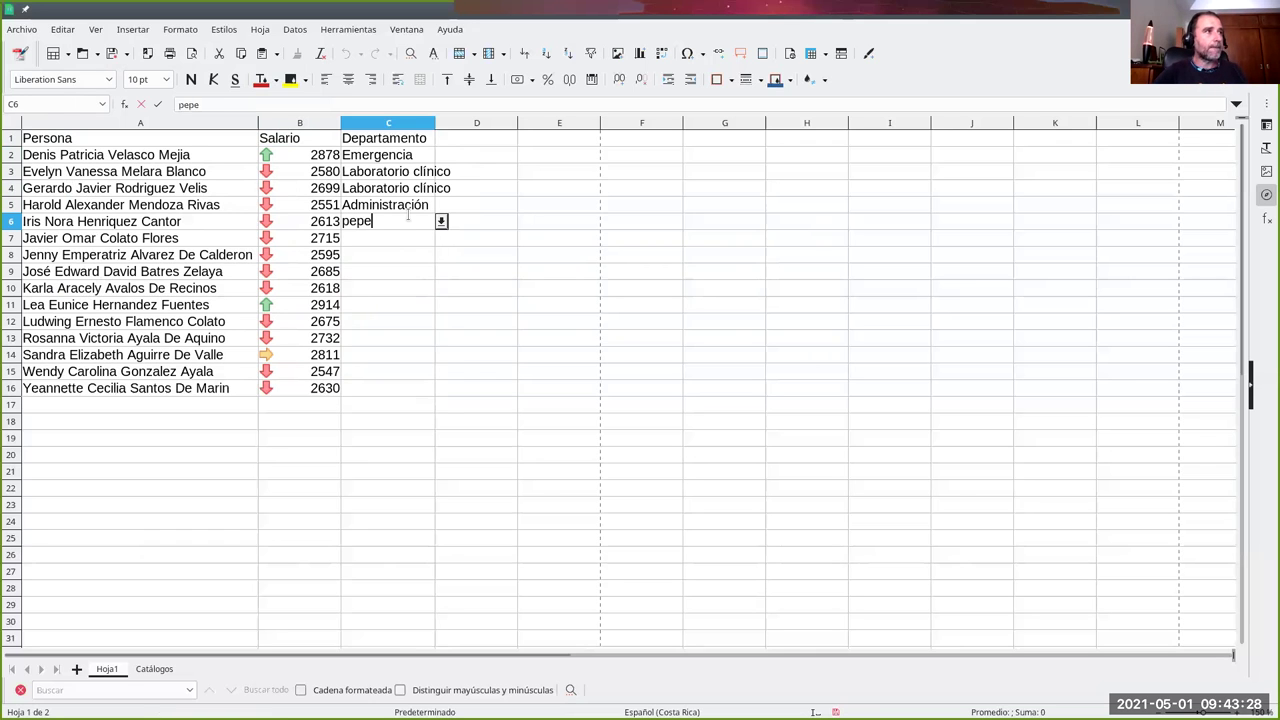
key(Return)
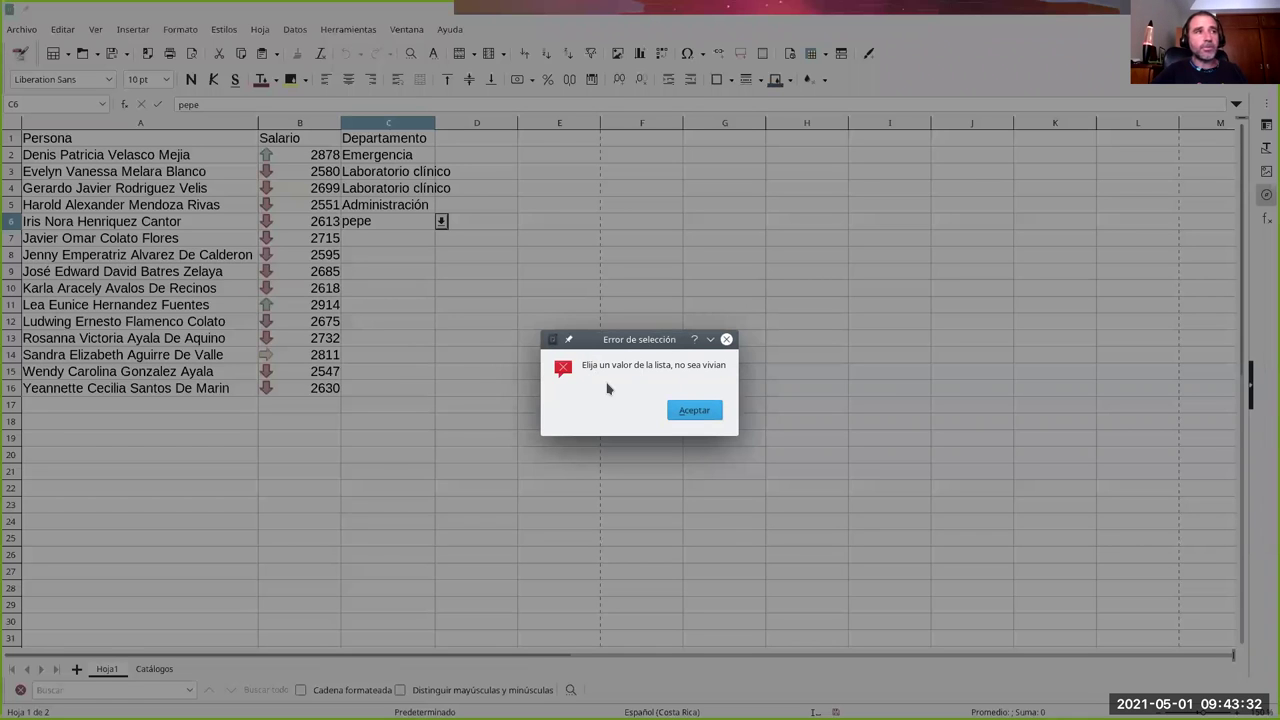
click(703, 411)
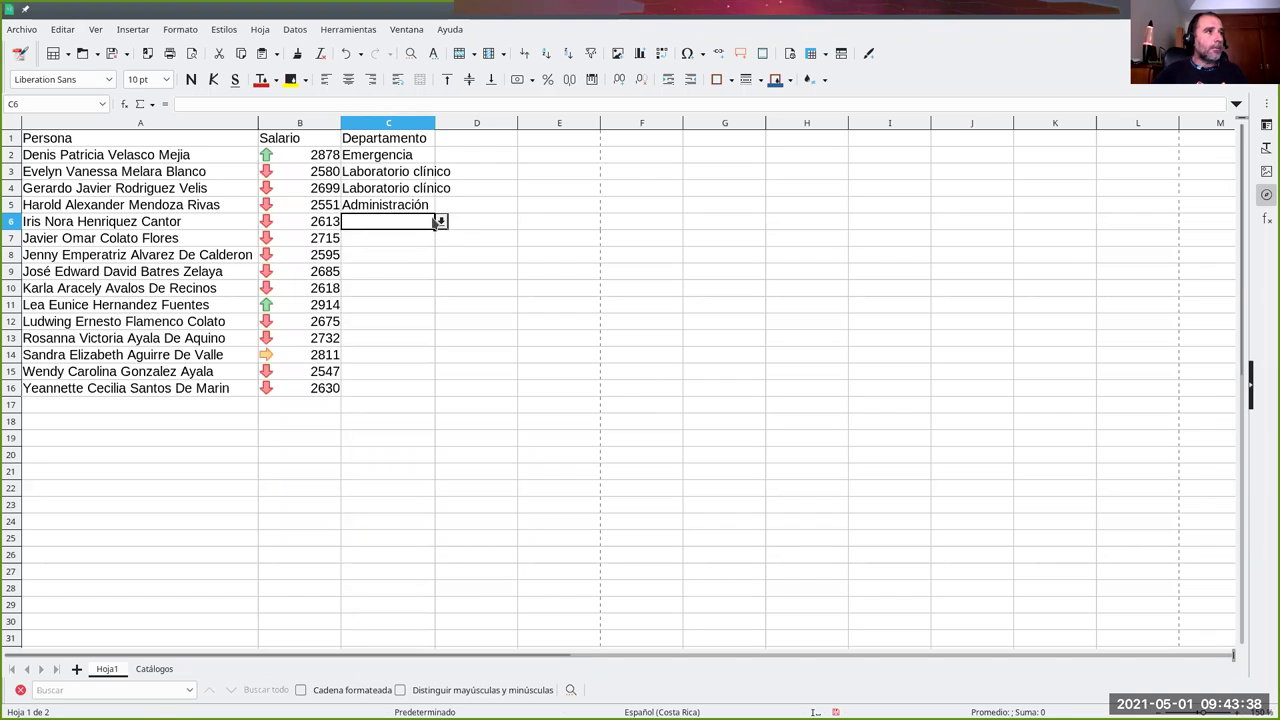
click(440, 222)
click(408, 257)
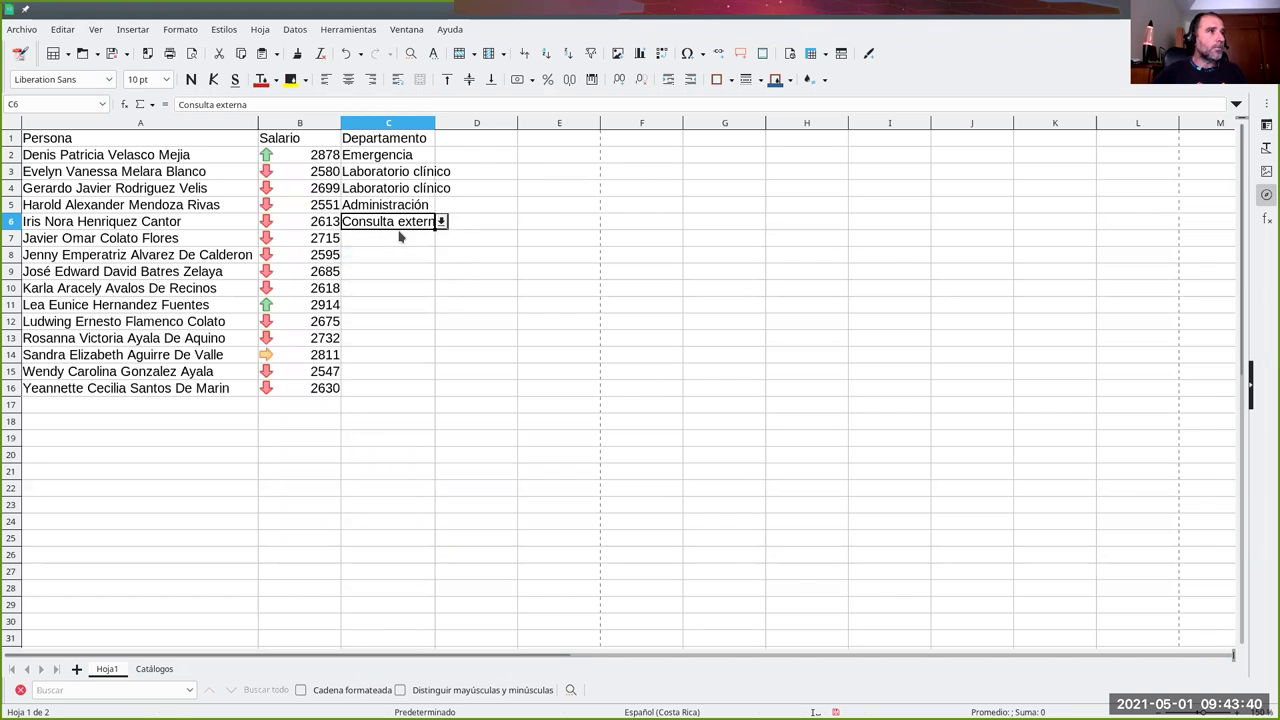
Step: Clear C6 and commit the blank entry to test the validation
double_click(395, 222)
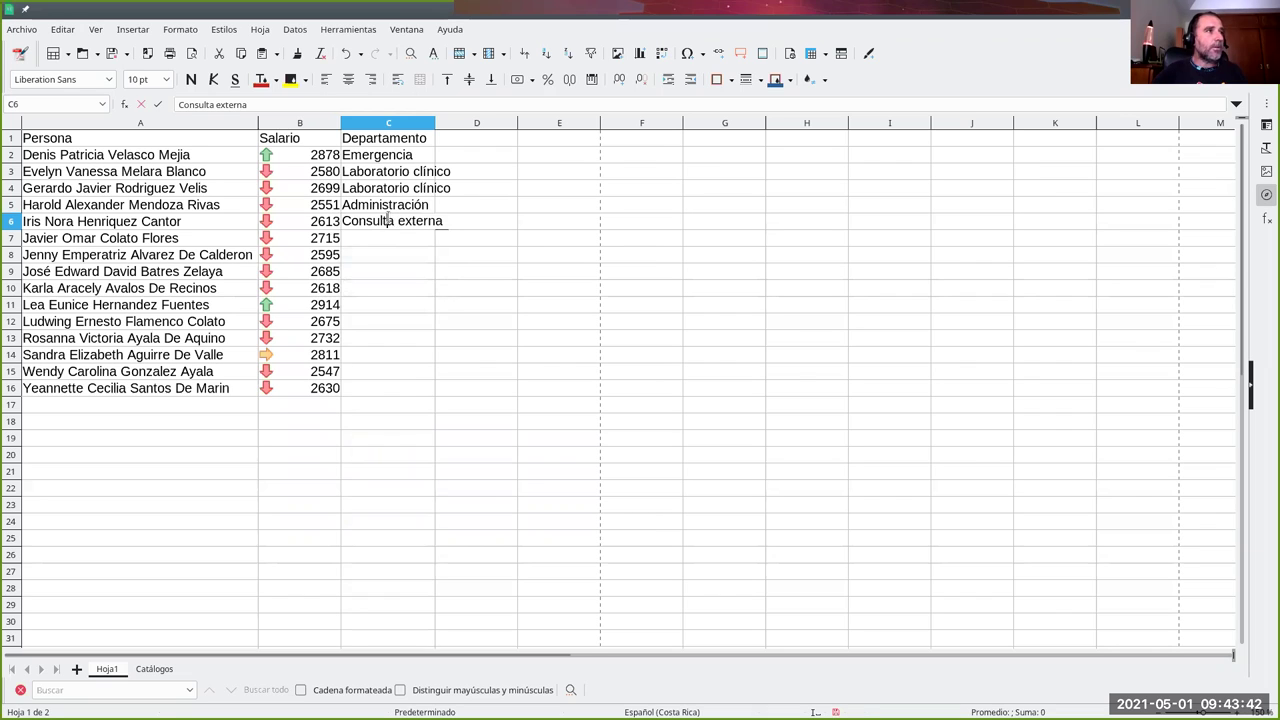
triple_click(390, 219)
key(BackSpace)
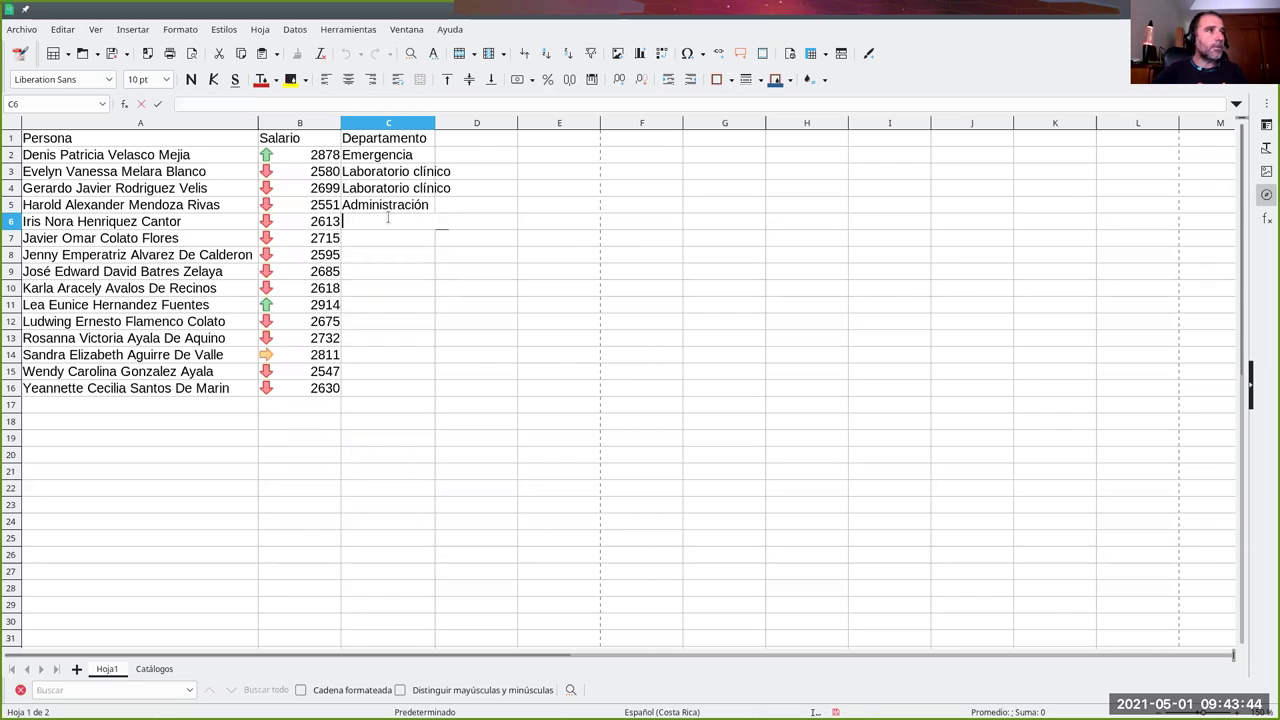
key(Return)
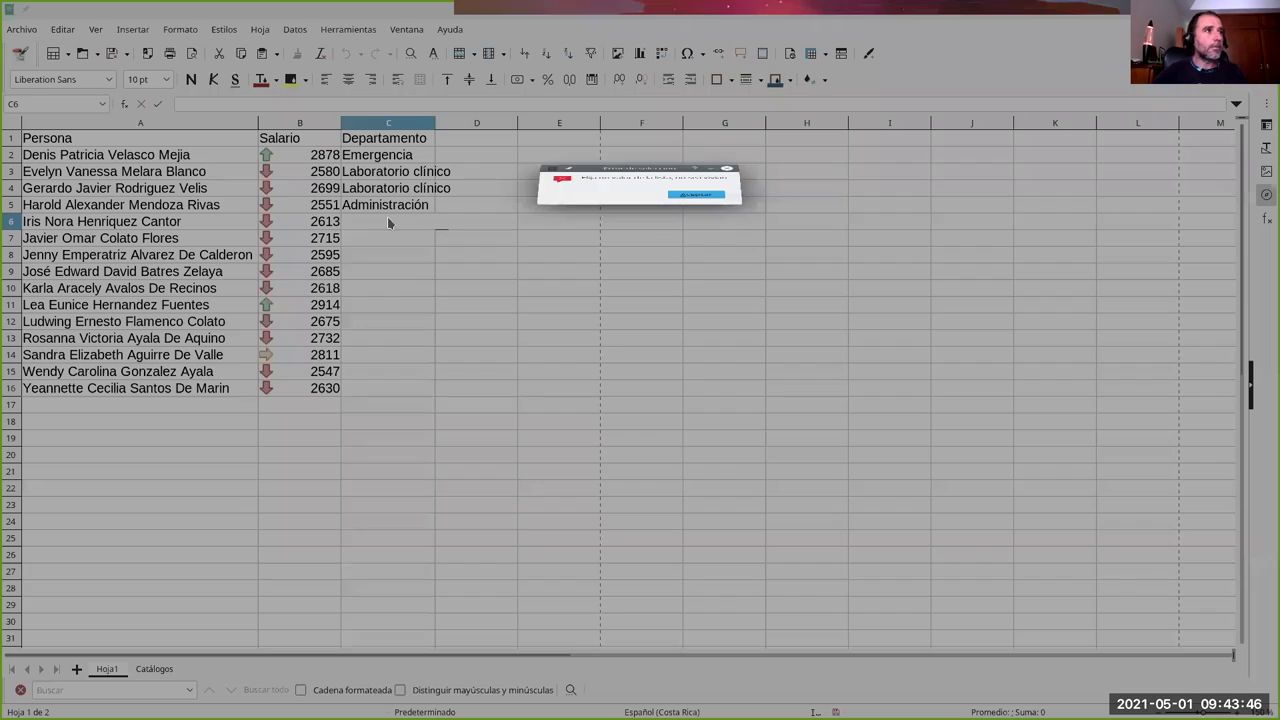
Step: Dismiss the error, then pick Consulta externa, Administración and Cirugía for C7:C9
click(694, 410)
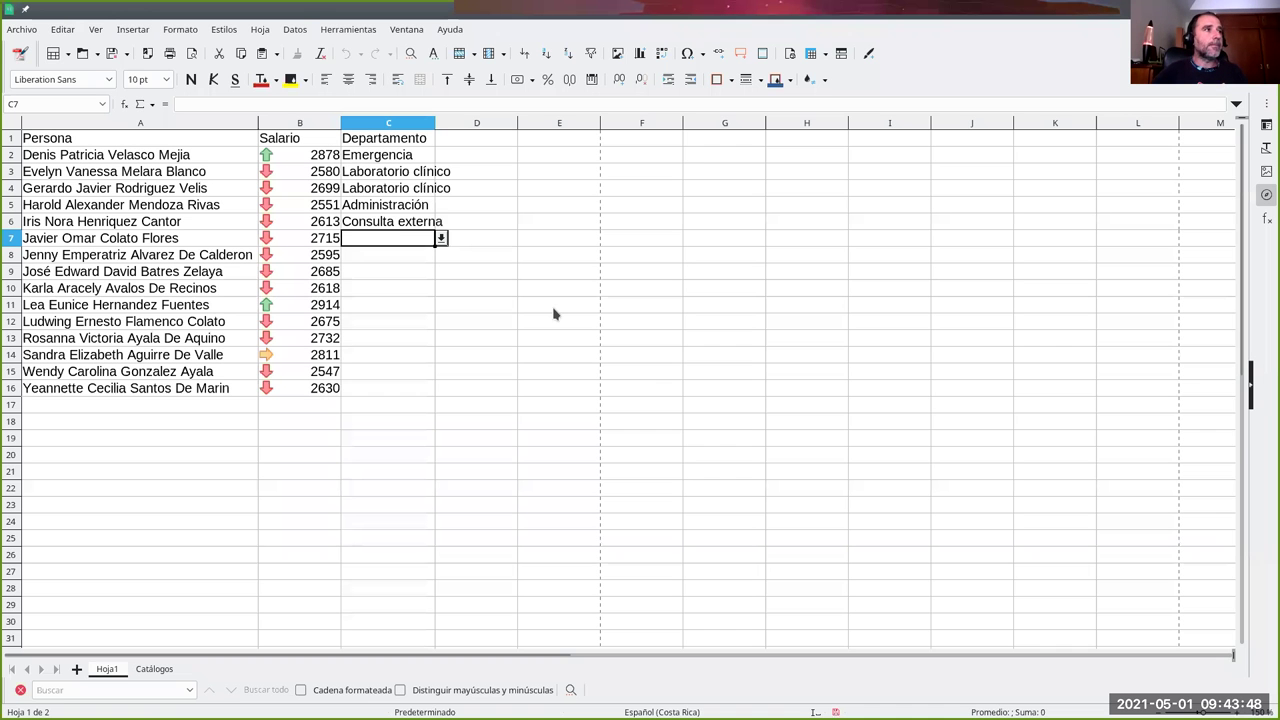
click(441, 239)
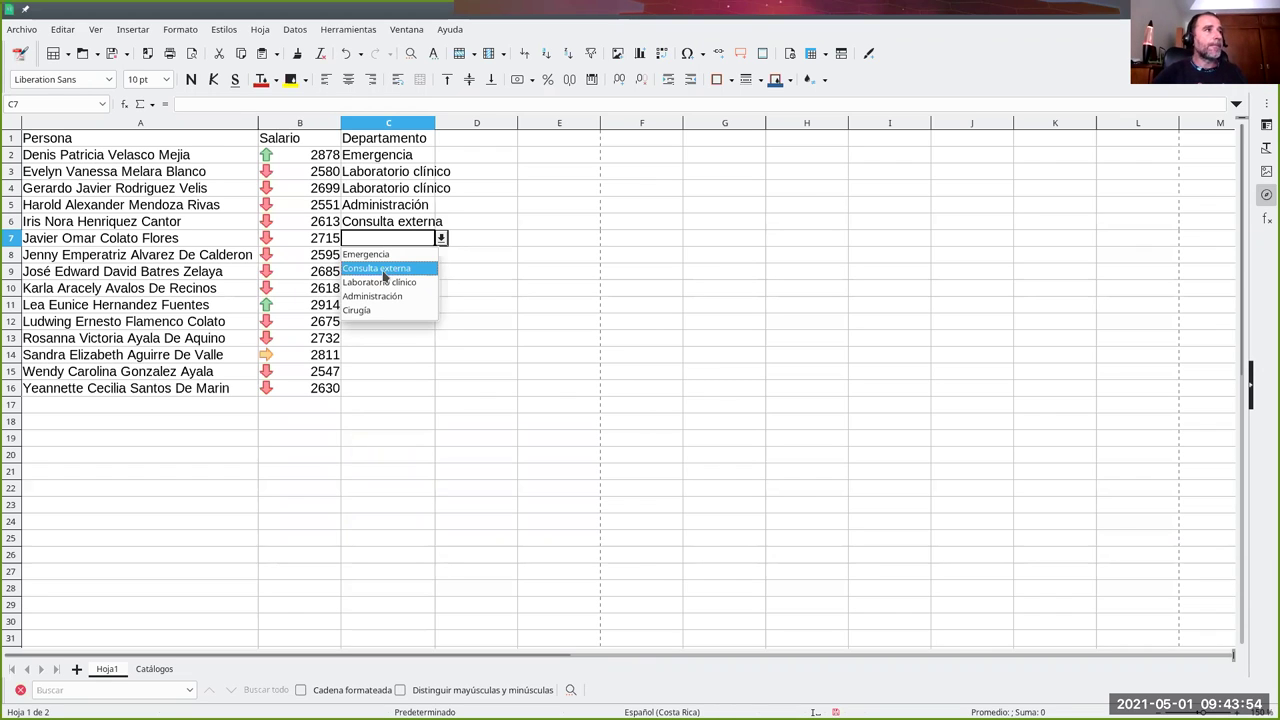
click(391, 269)
click(408, 261)
click(440, 256)
click(410, 318)
click(426, 272)
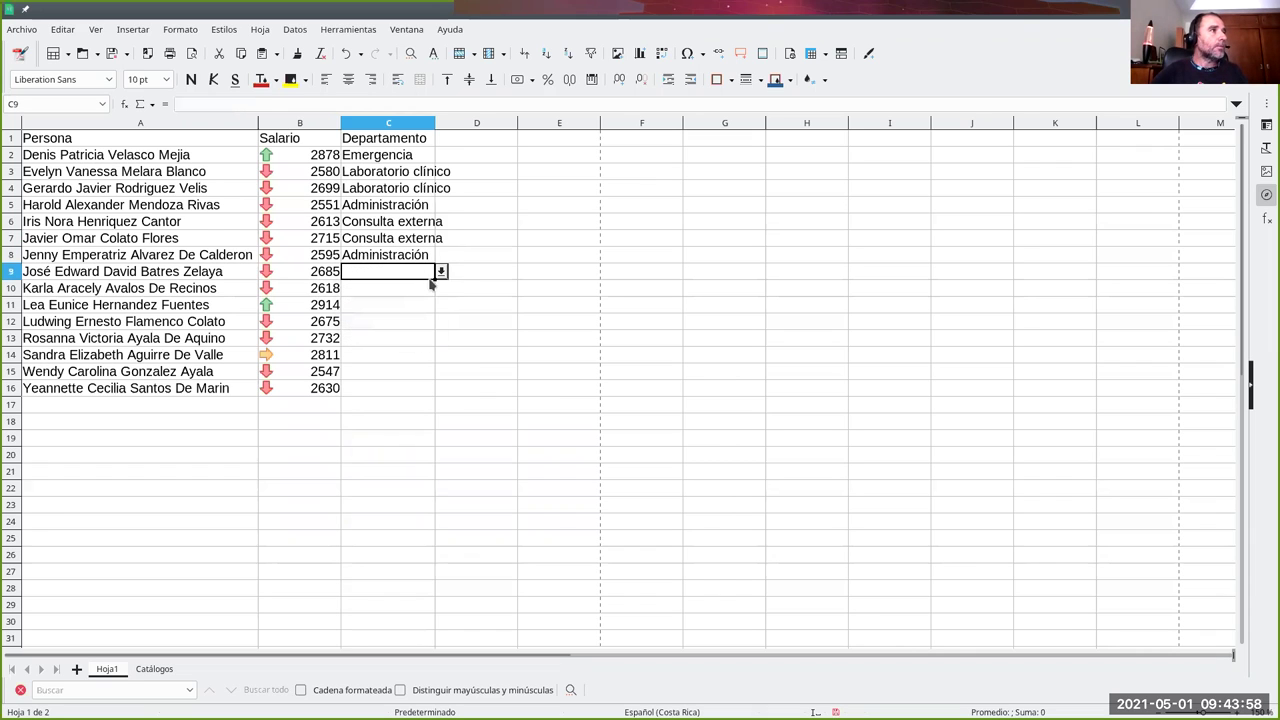
click(441, 271)
click(398, 342)
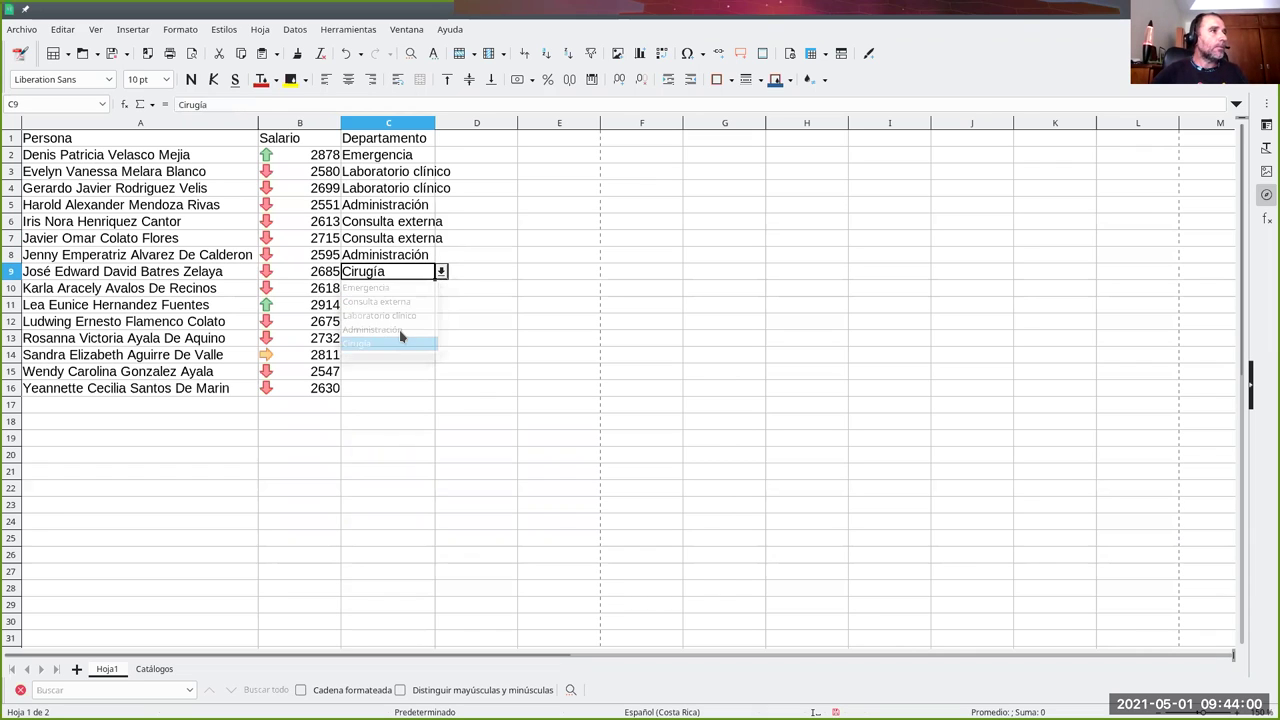
Step: Pick Consulta externa, Laboratorio clínico, Cirugía and Emergencia for C10:C13
click(391, 289)
click(441, 288)
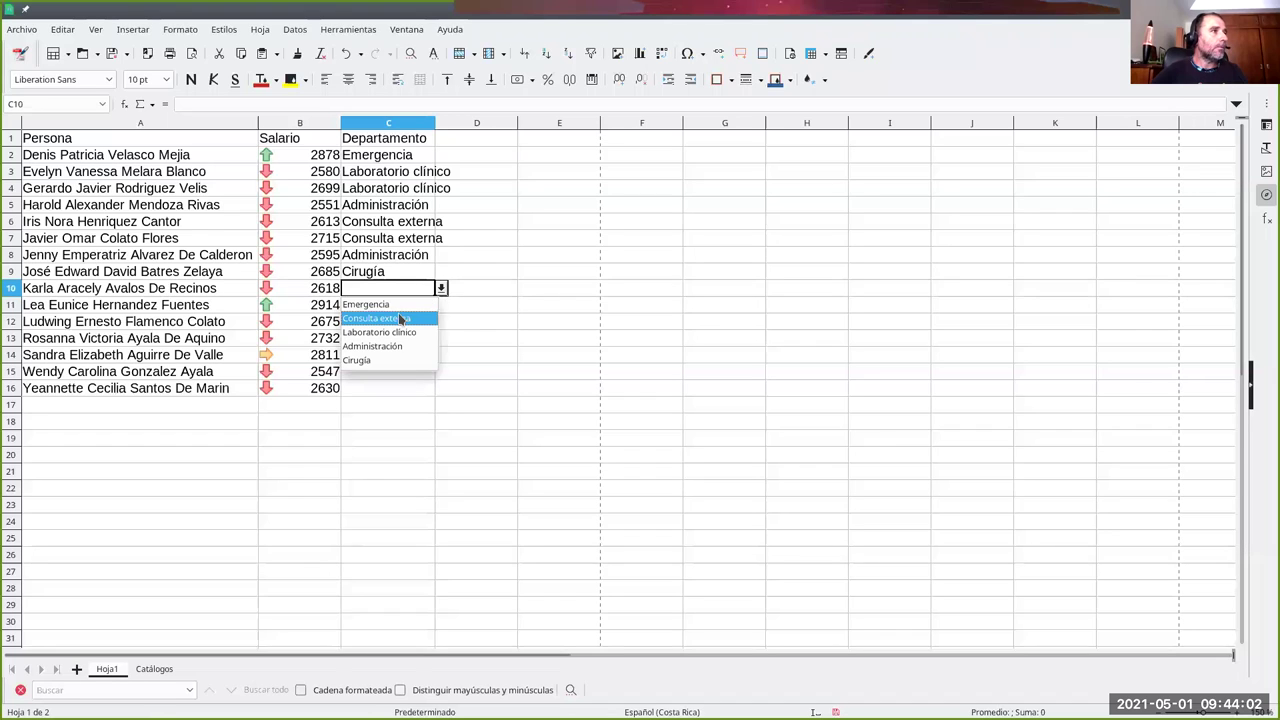
click(396, 321)
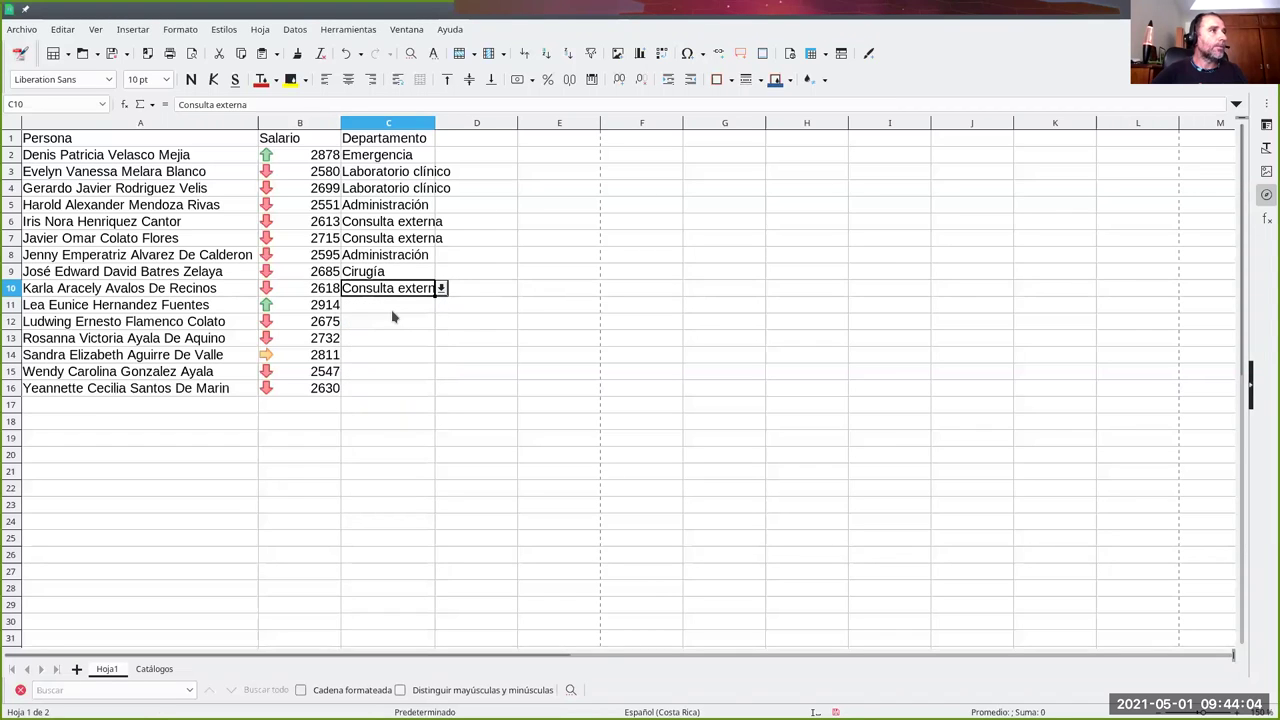
click(391, 309)
click(441, 305)
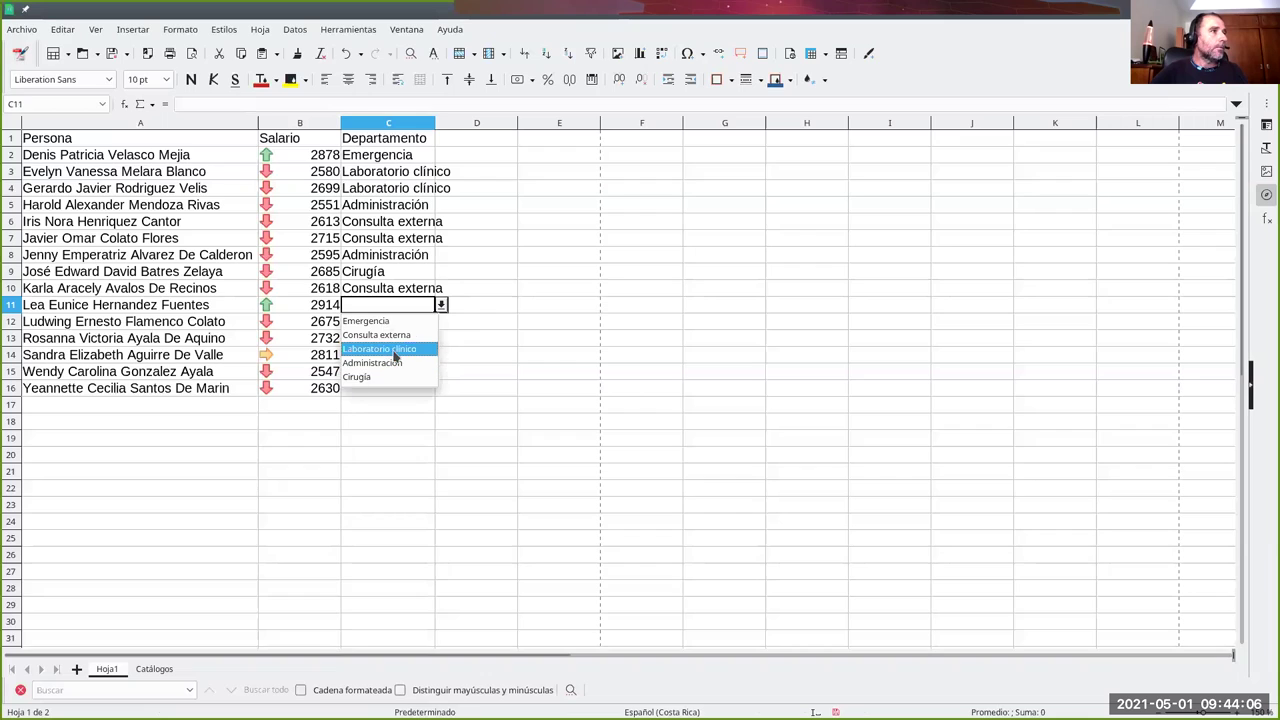
click(420, 348)
click(417, 322)
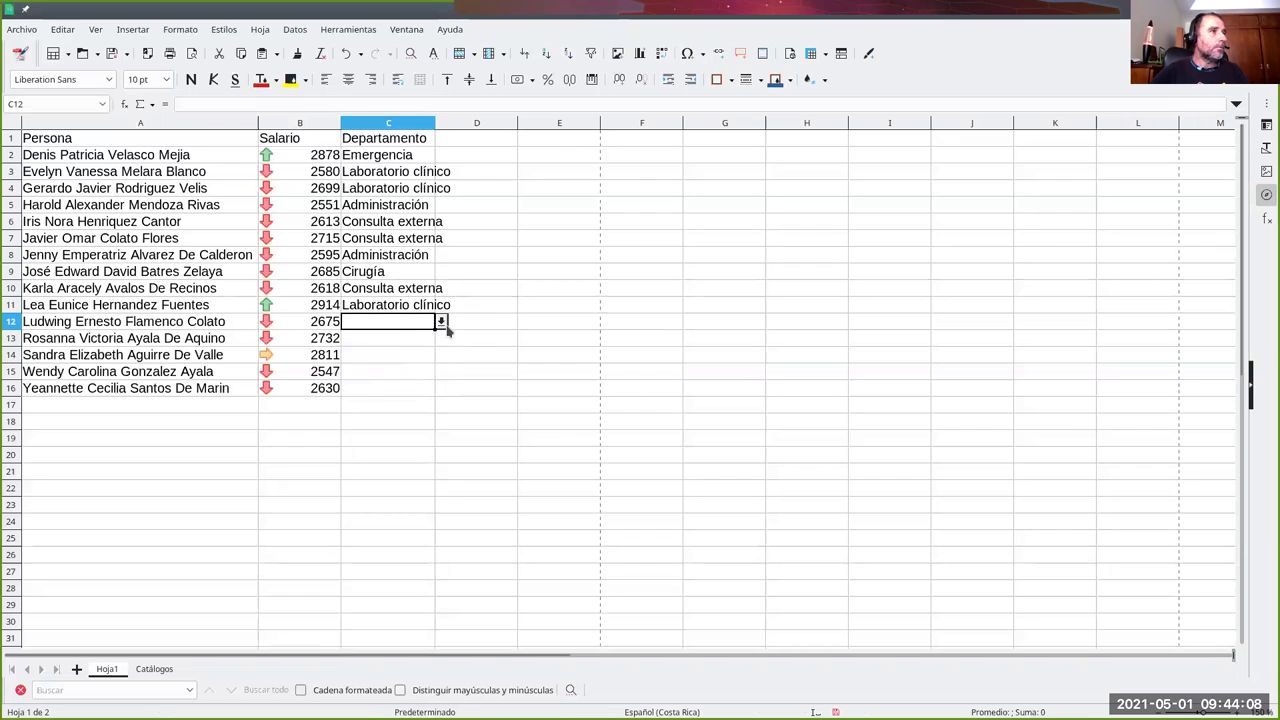
click(441, 321)
click(371, 394)
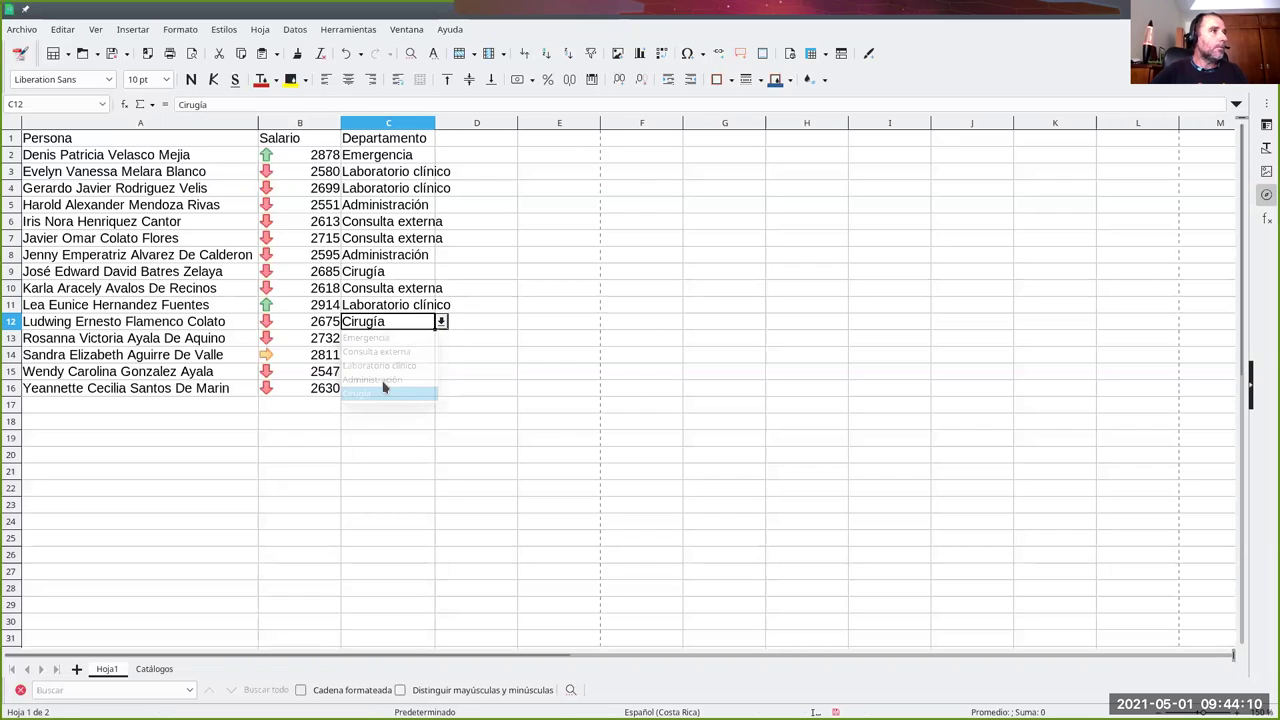
click(413, 339)
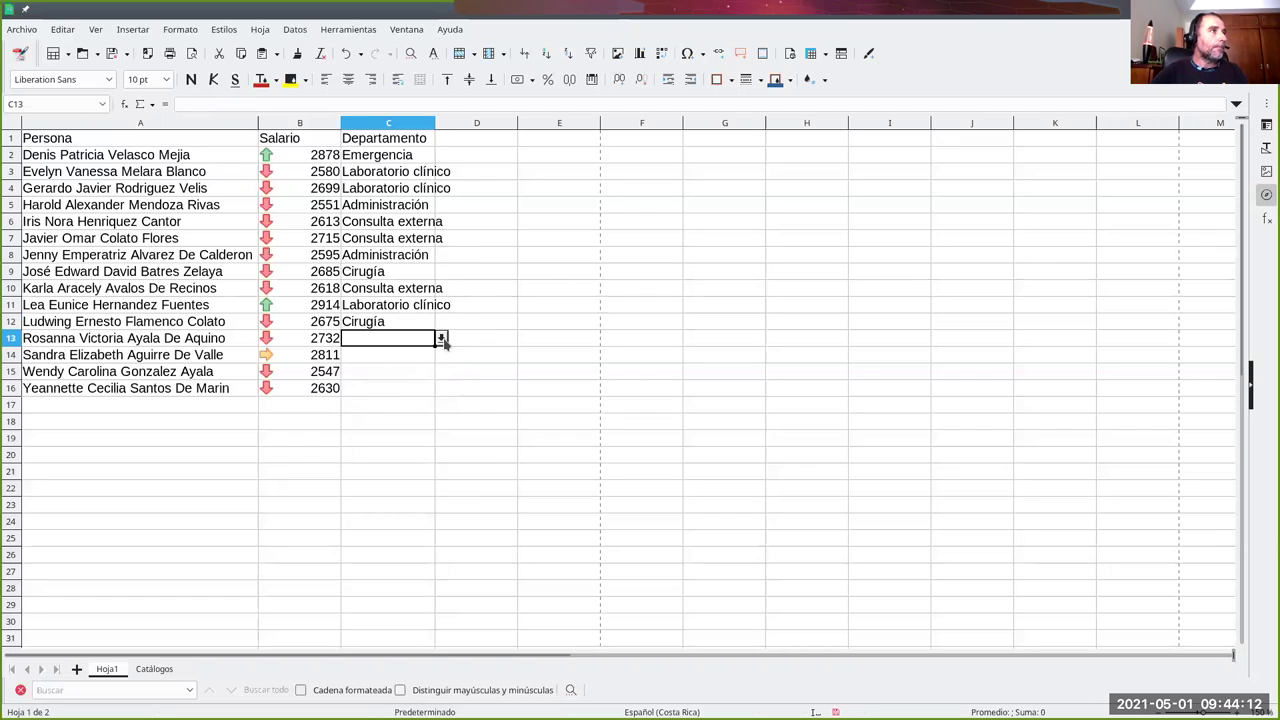
click(441, 338)
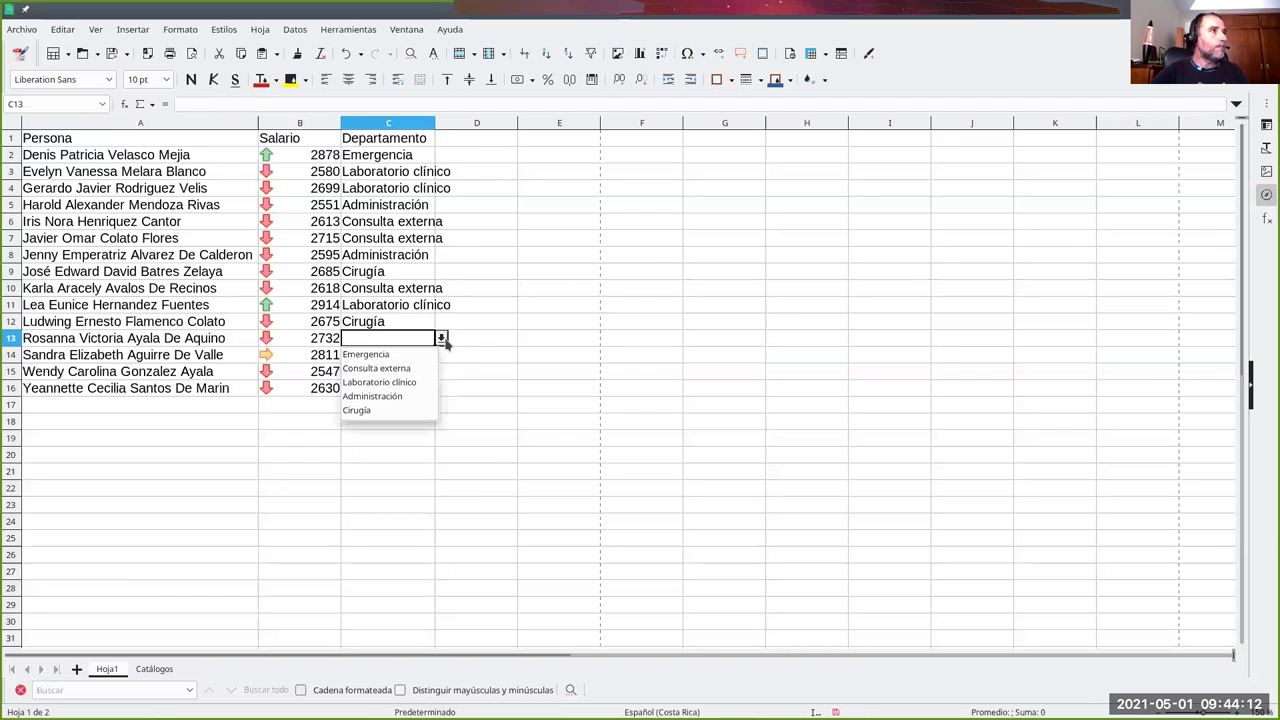
click(422, 355)
Step: Pick Consulta externa, Administración and Emergencia for C14:C16, then autofit column C
click(424, 359)
click(441, 357)
click(406, 388)
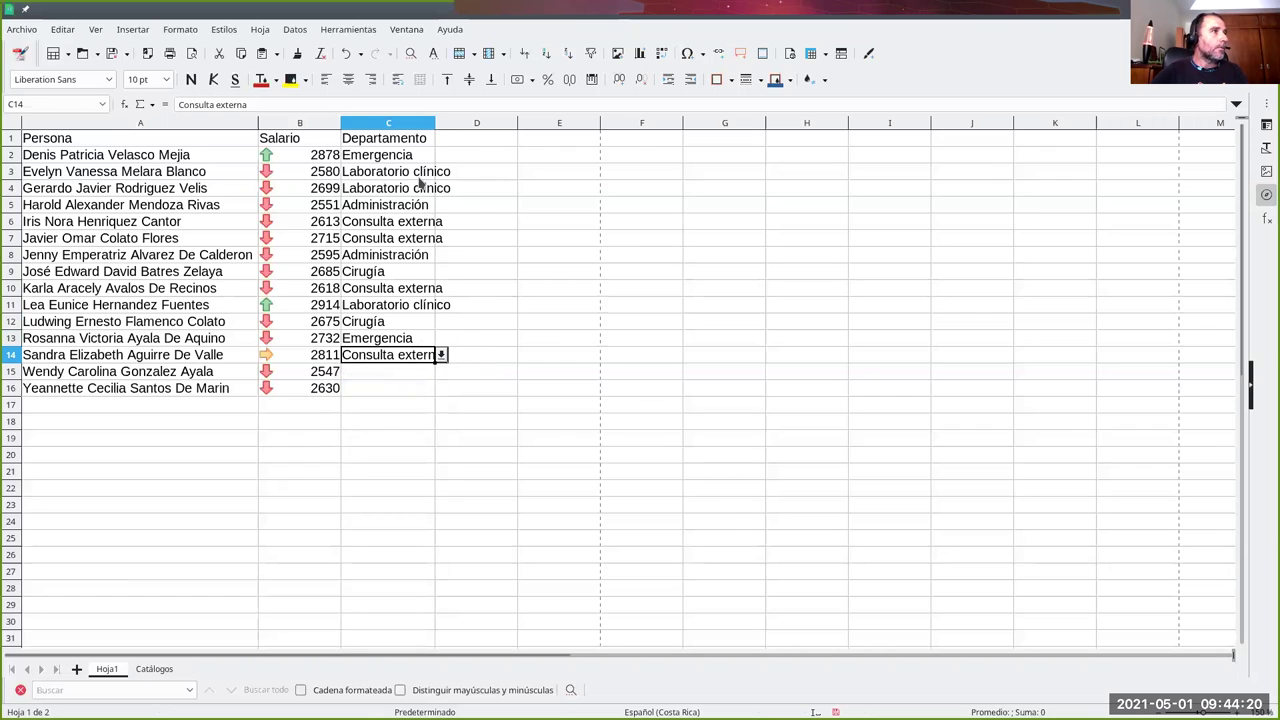
click(425, 374)
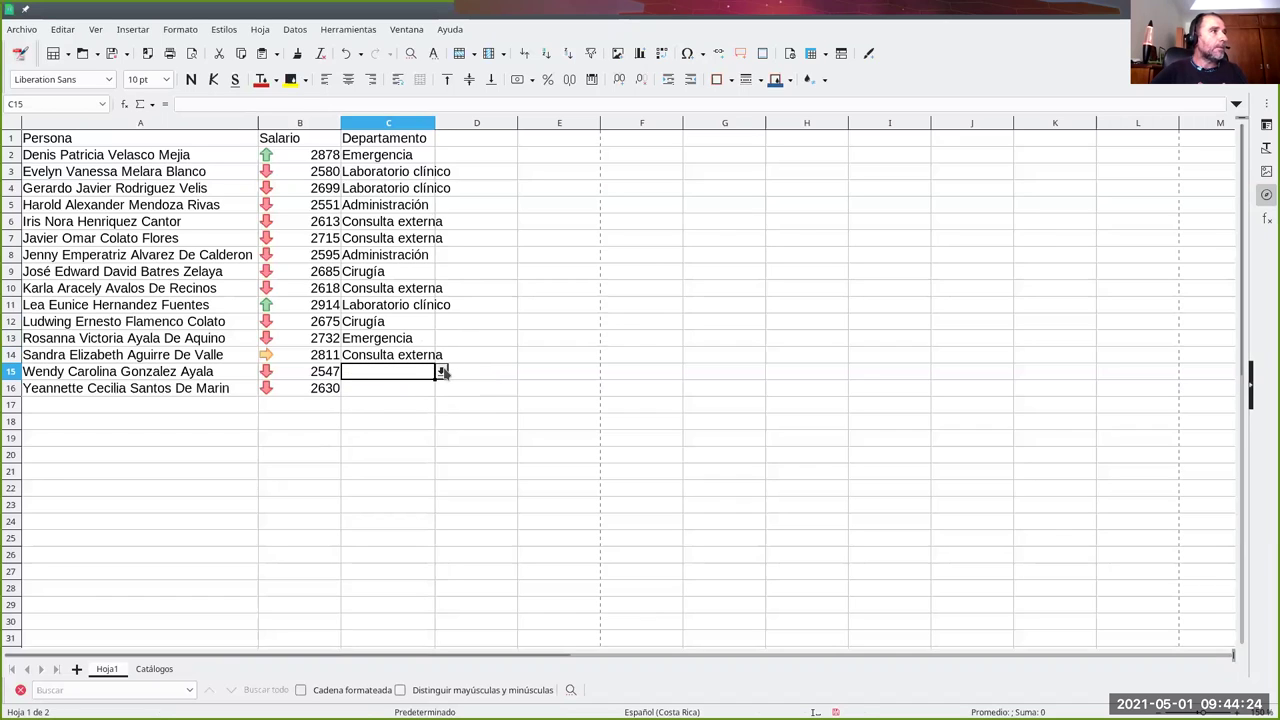
click(441, 372)
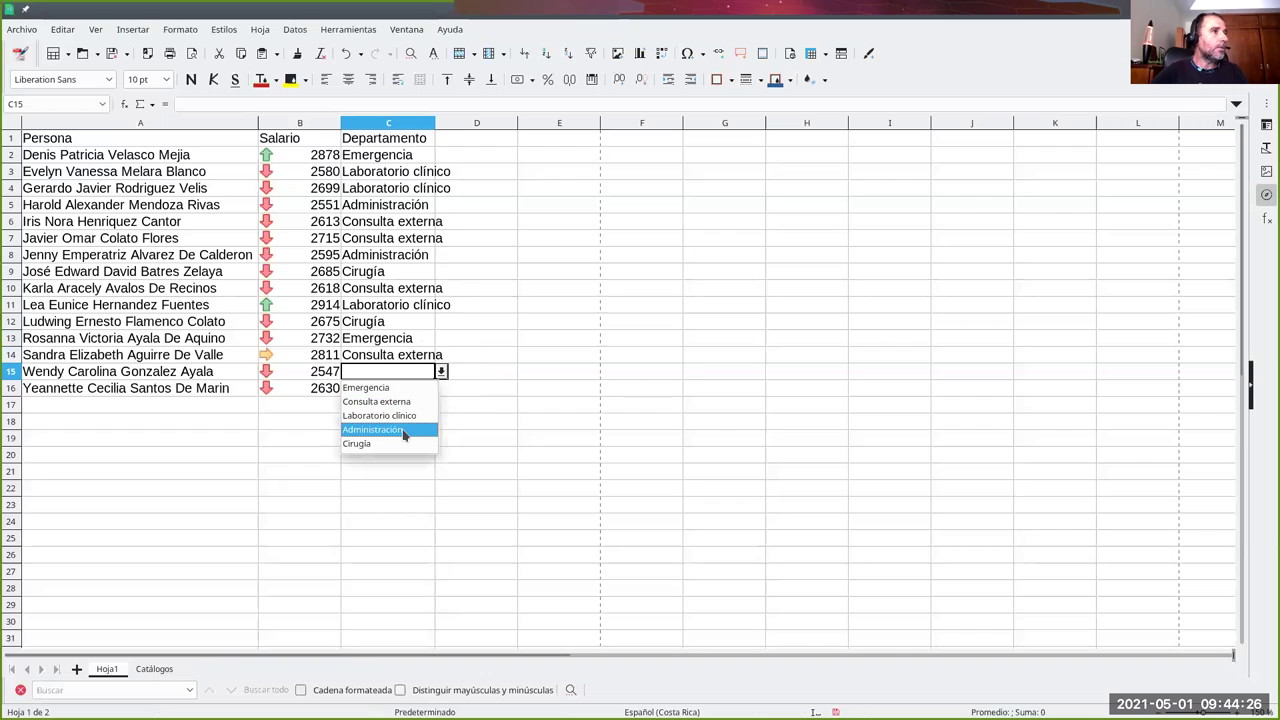
click(403, 432)
click(404, 390)
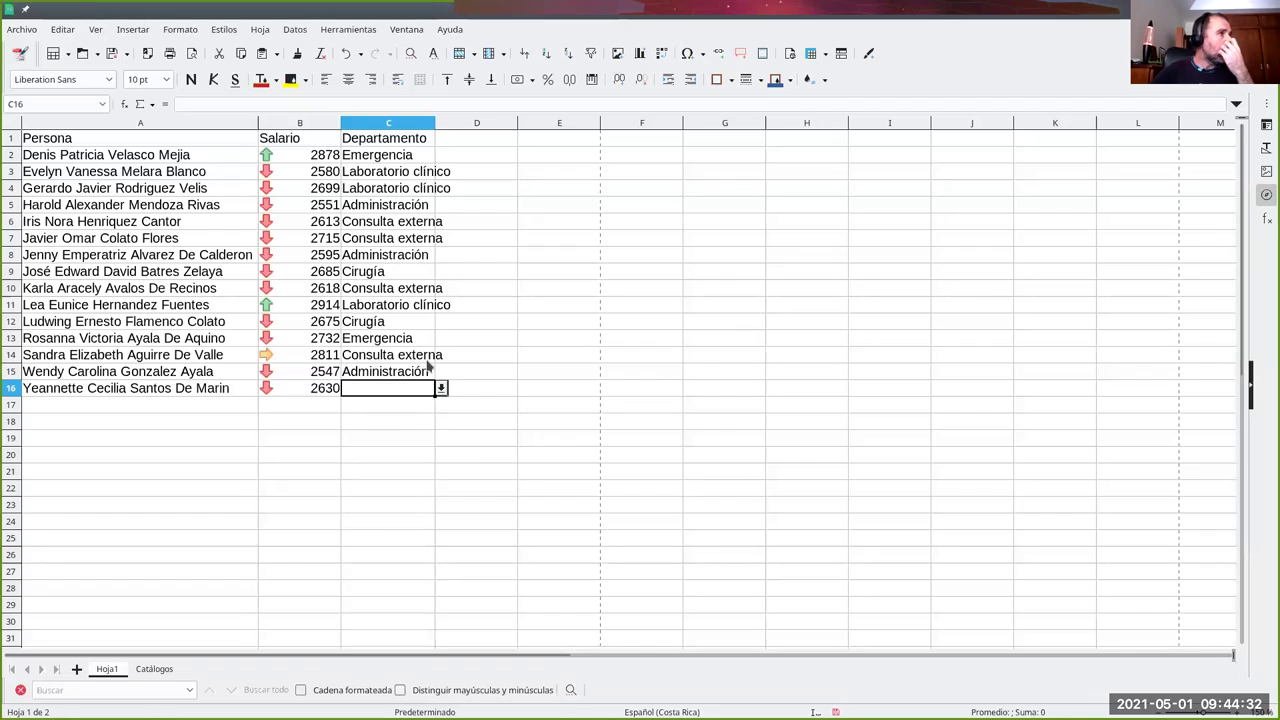
click(441, 389)
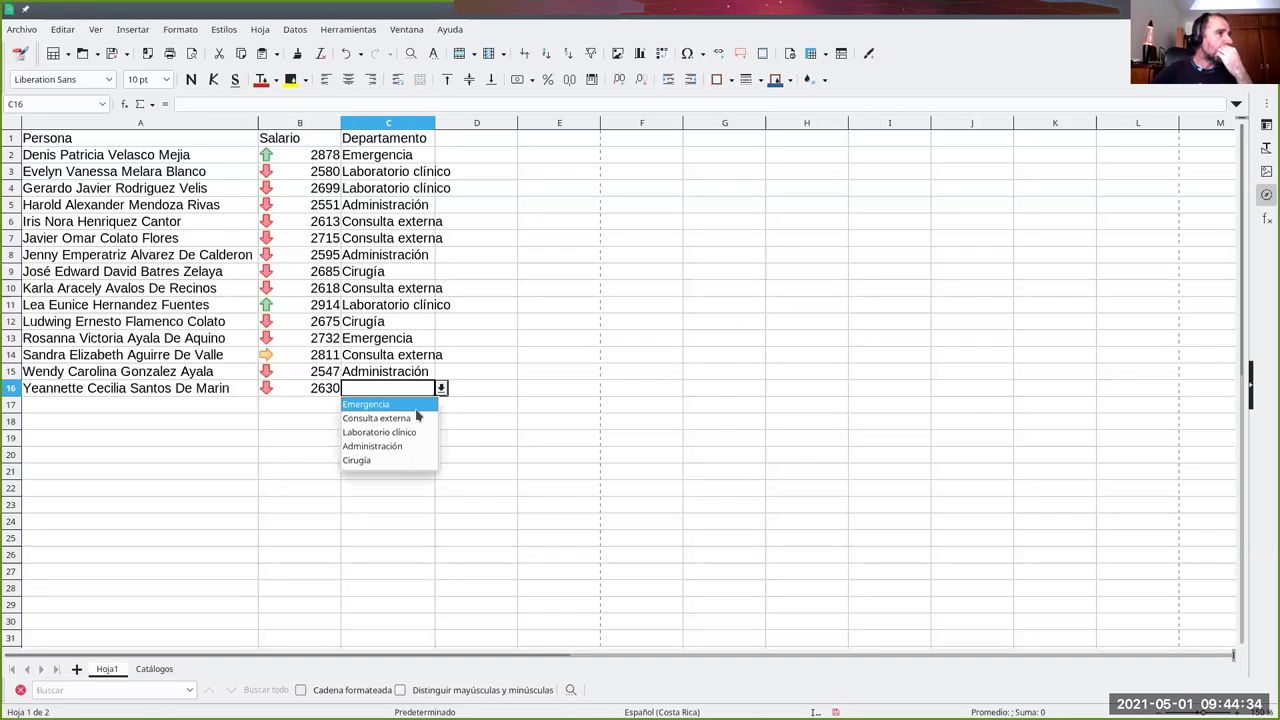
key(Return)
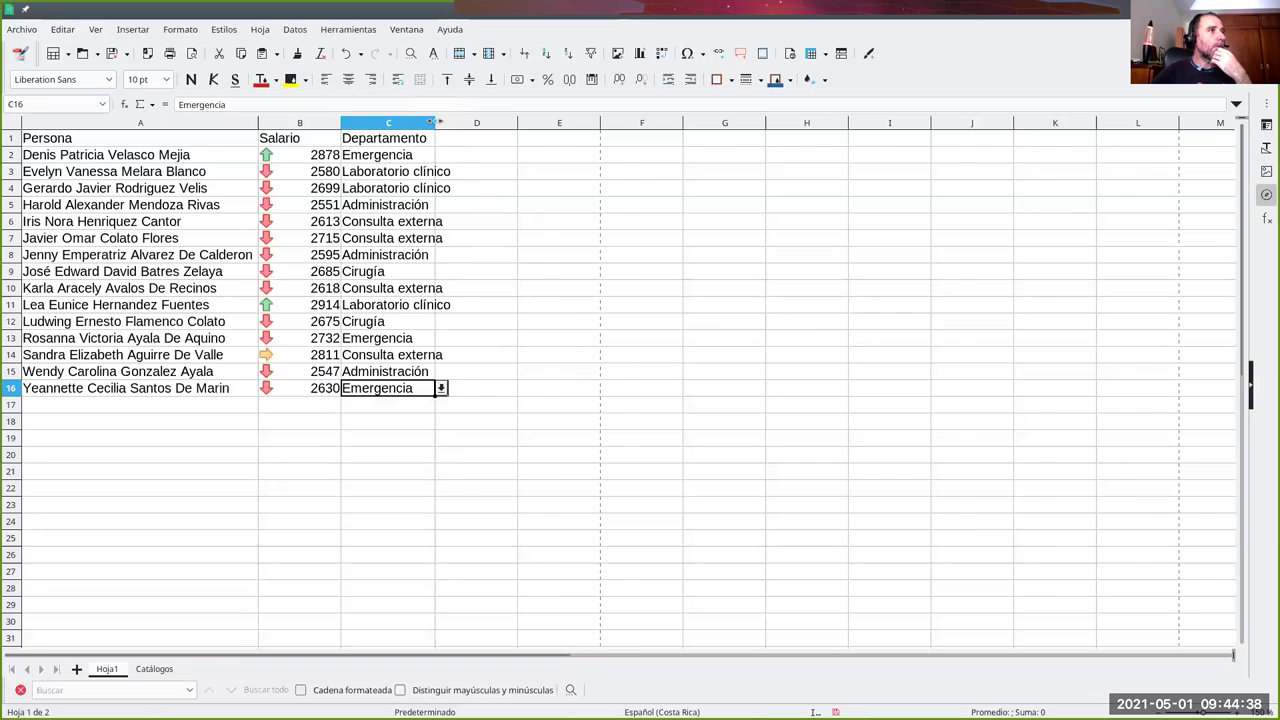
double_click(435, 122)
click(472, 205)
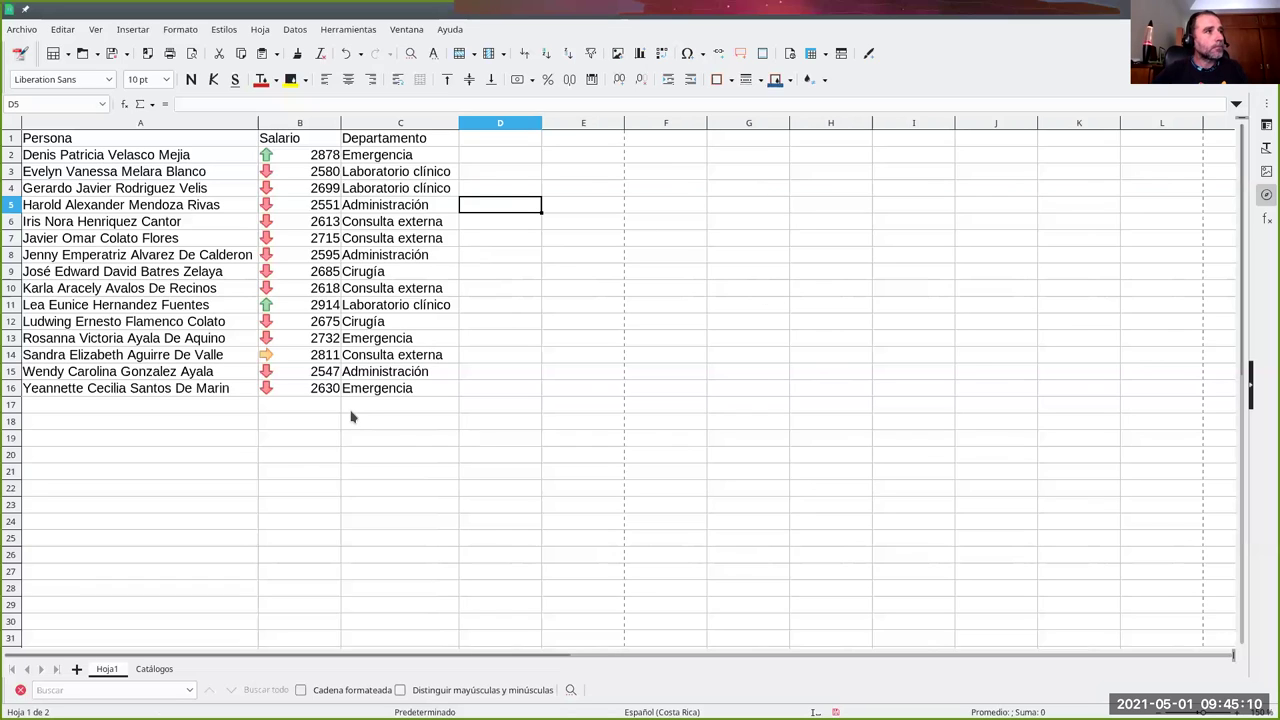
Step: Select the Persona header in A1 and open the Datos menu
click(185, 140)
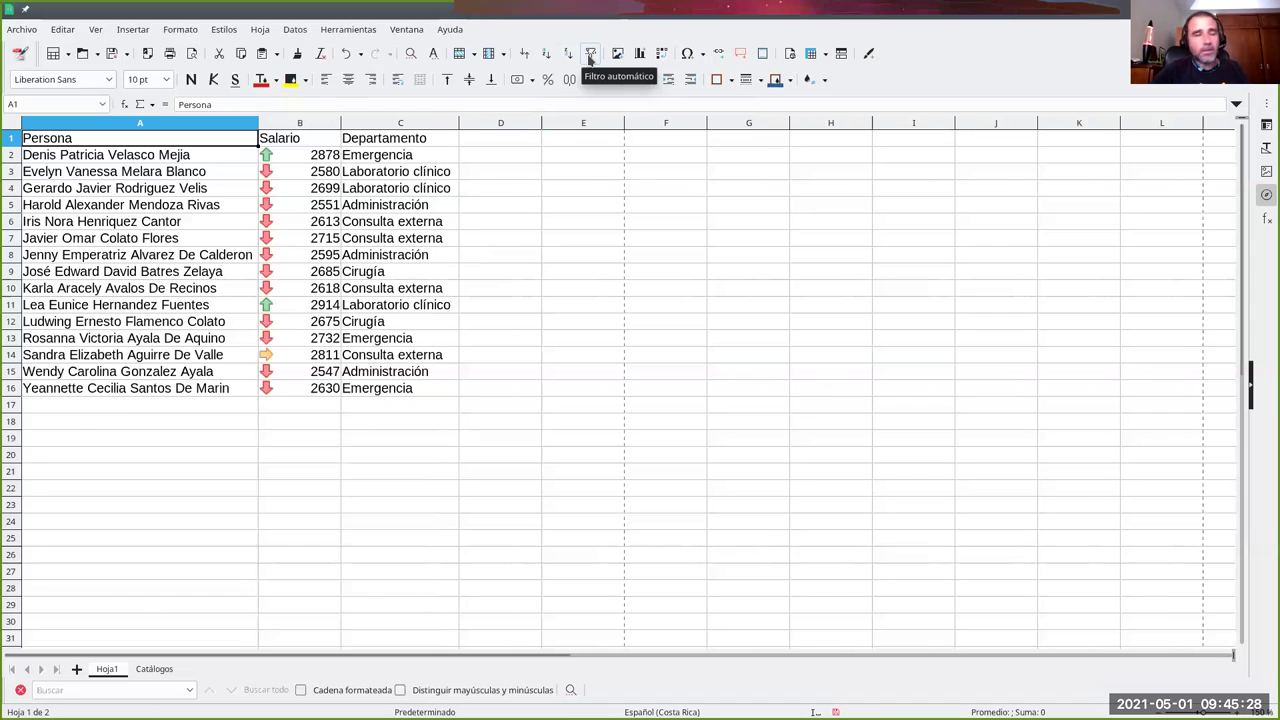
click(294, 29)
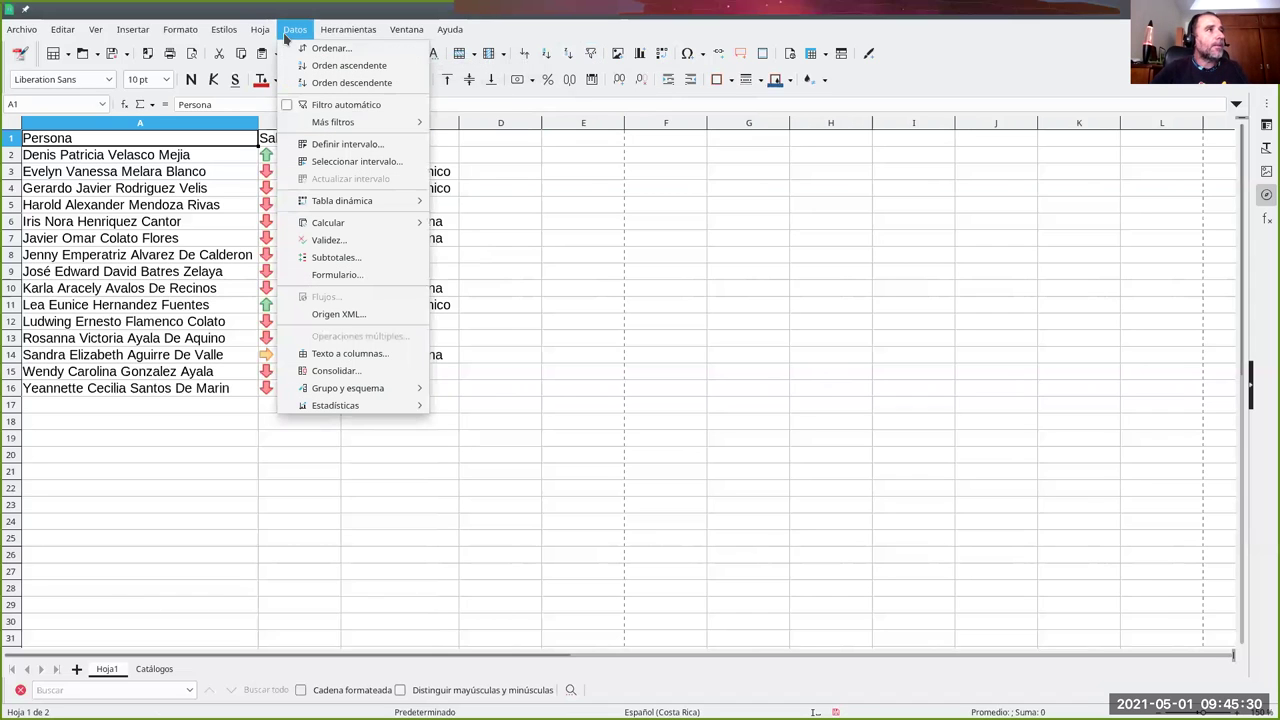
Step: Apply Filtro automático to the Persona, Salario and Departamento header row
click(297, 106)
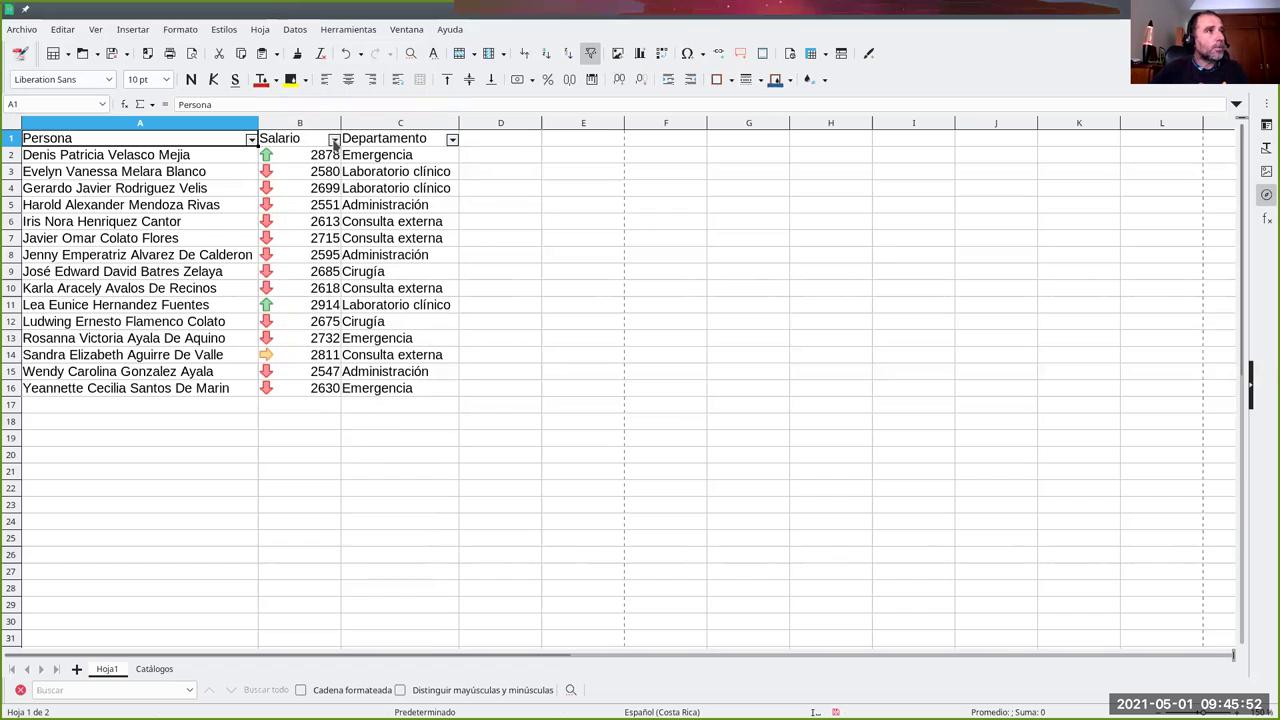
Step: Filter the Persona column to show only three selected people
click(251, 140)
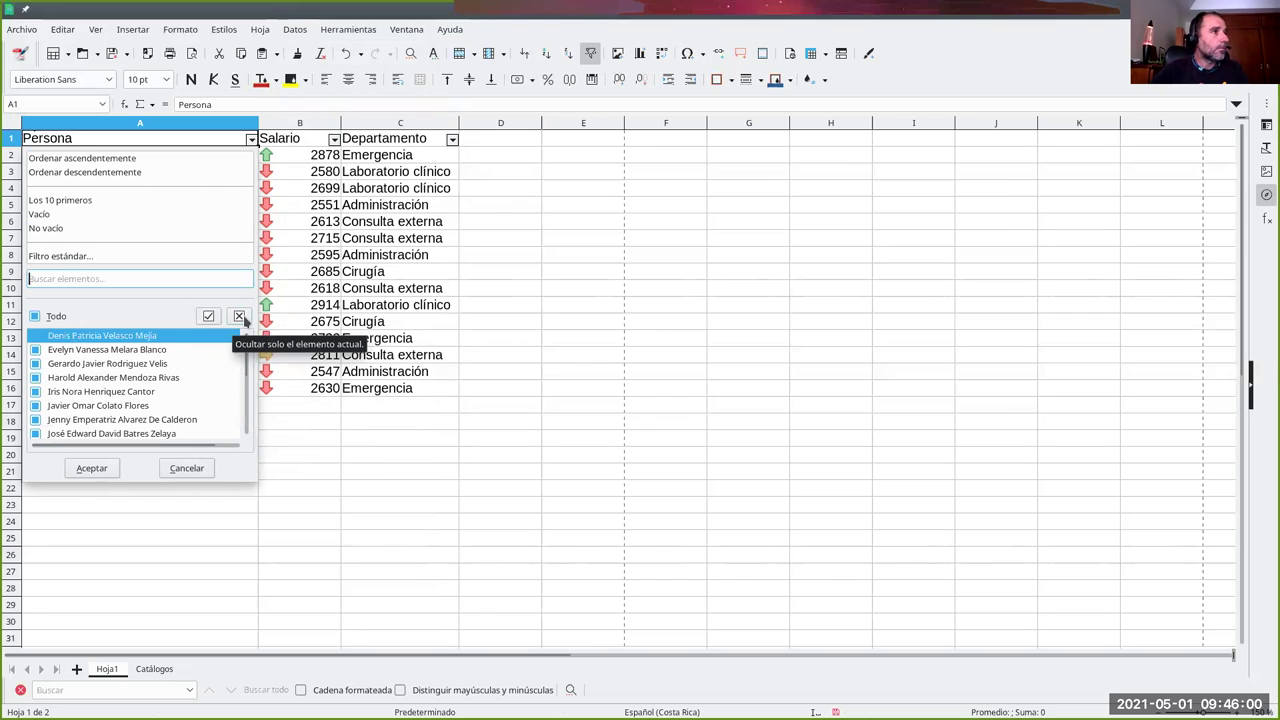
click(35, 316)
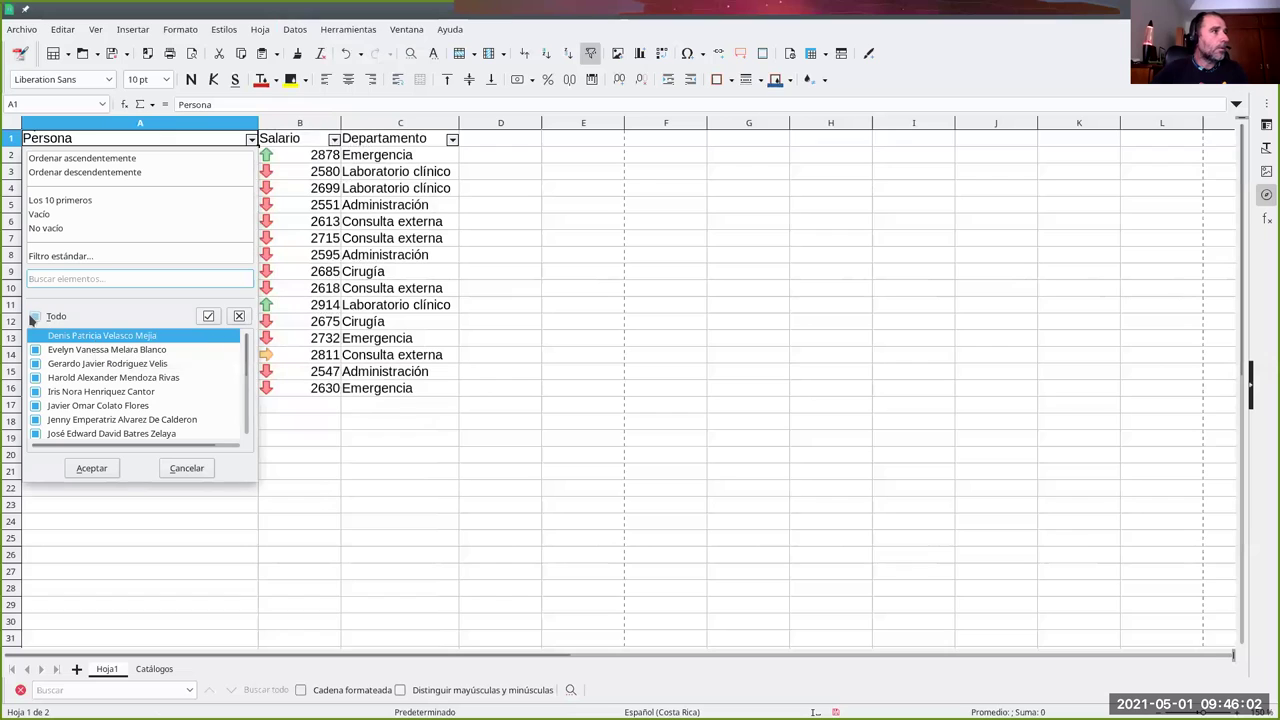
click(35, 363)
click(35, 405)
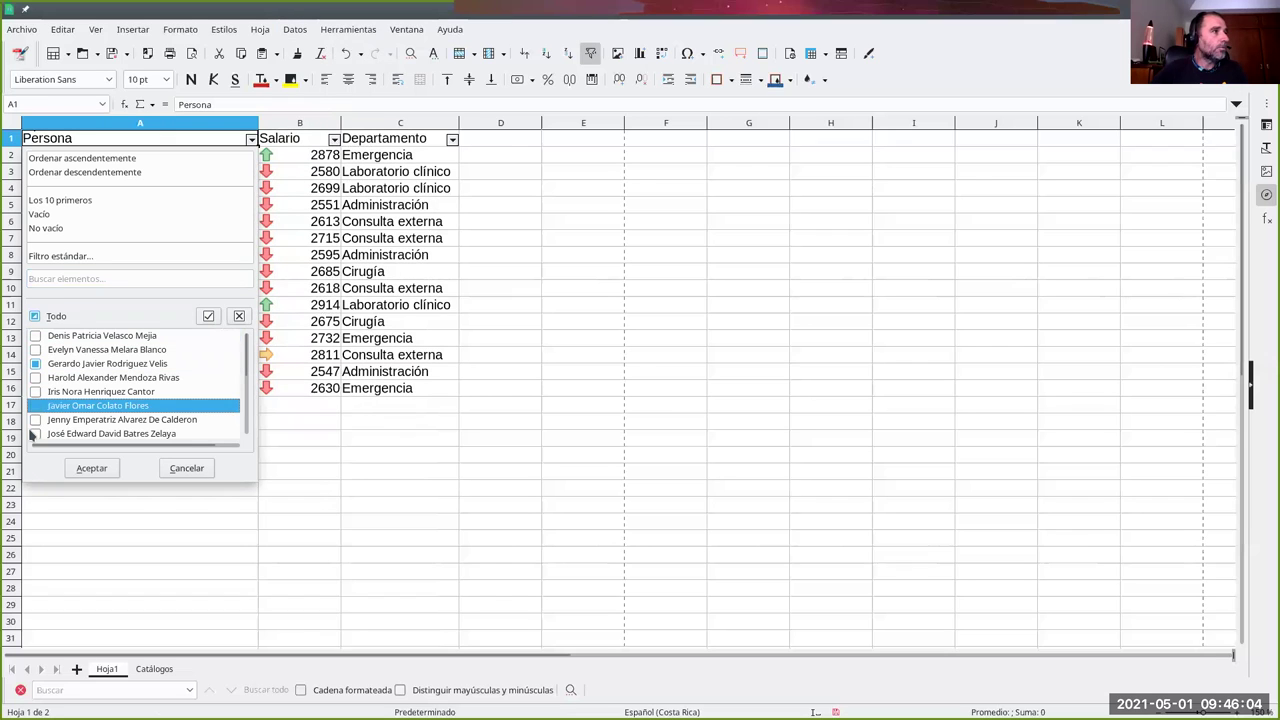
click(35, 433)
click(90, 468)
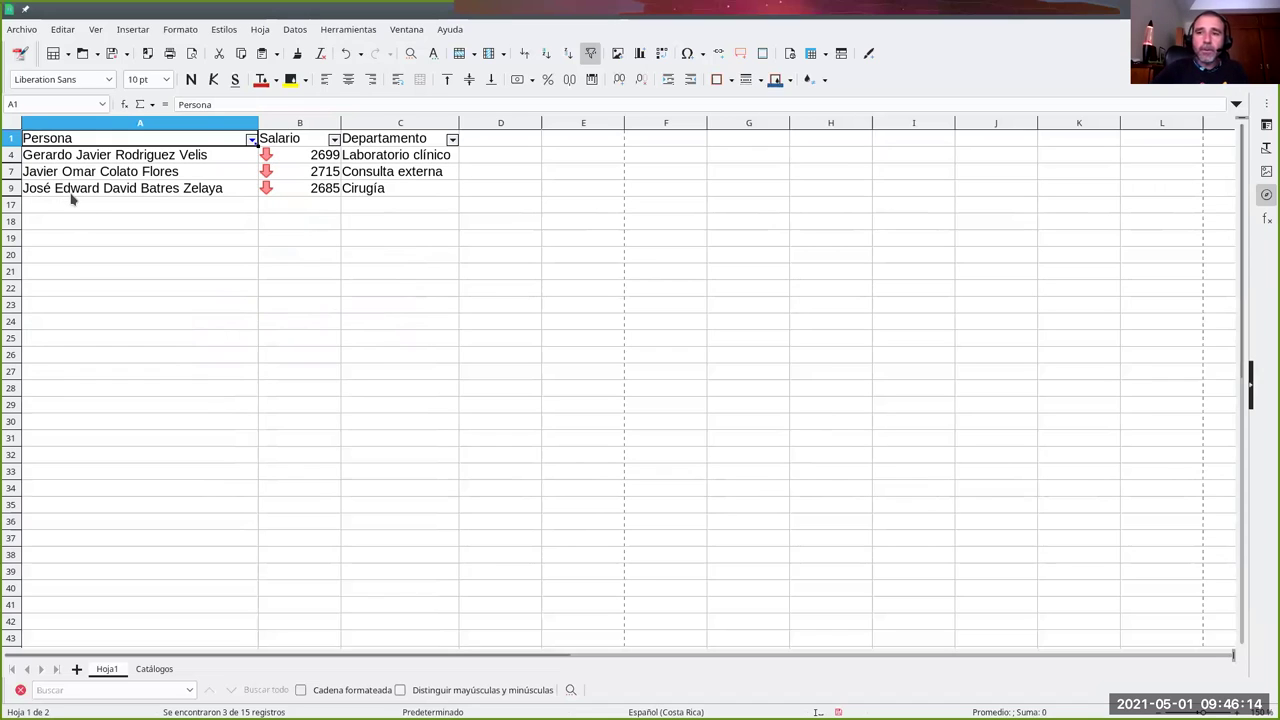
Step: Tick Todo in the Persona filter so all 15 people show again
click(251, 139)
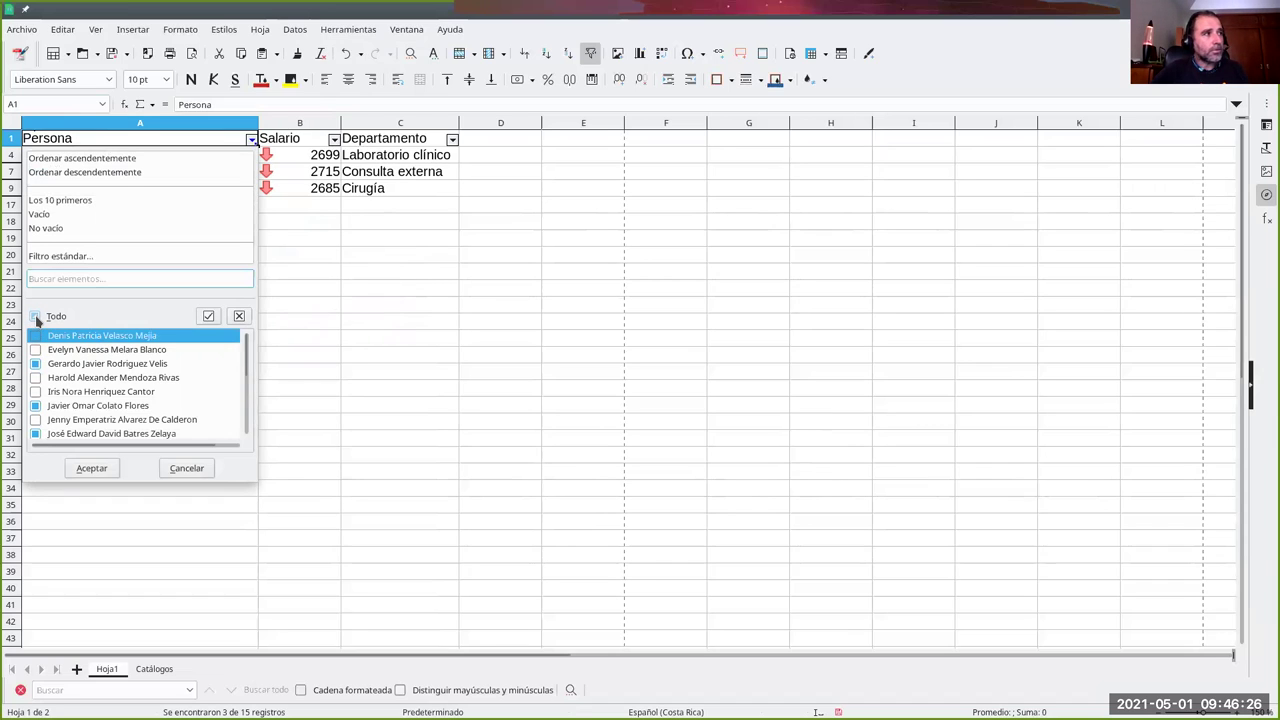
click(36, 317)
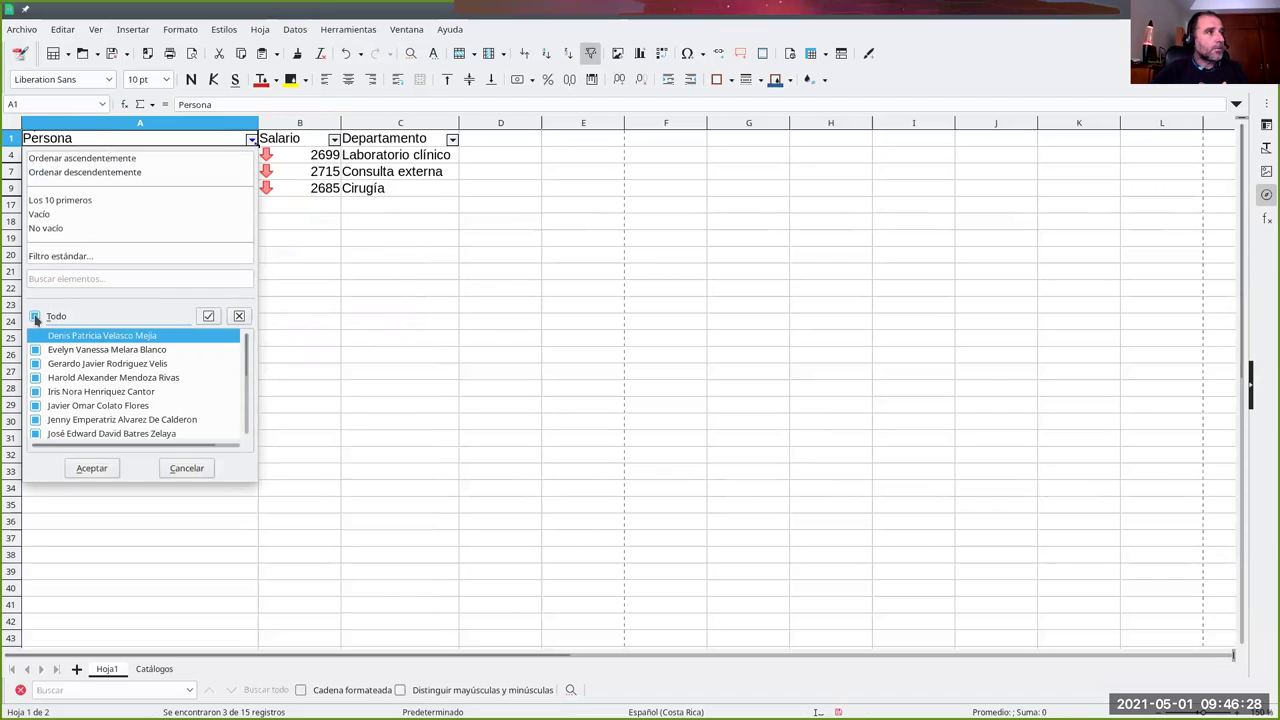
click(92, 468)
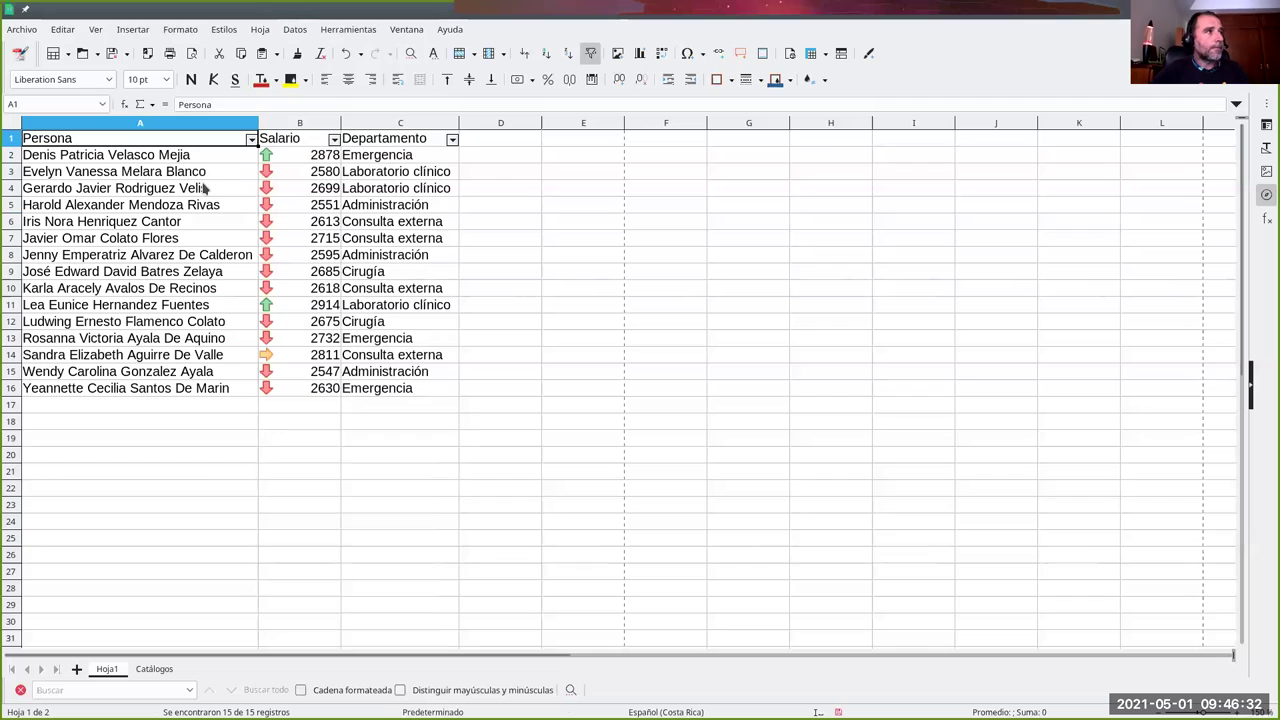
click(334, 140)
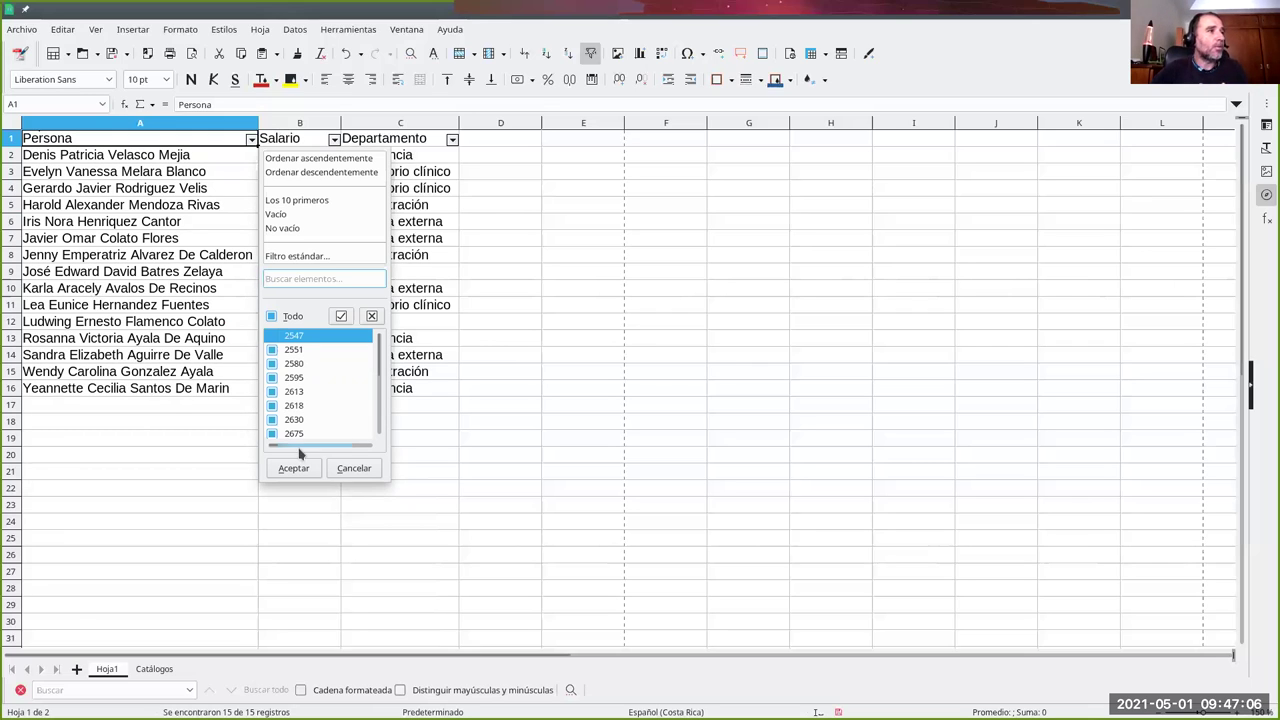
click(360, 467)
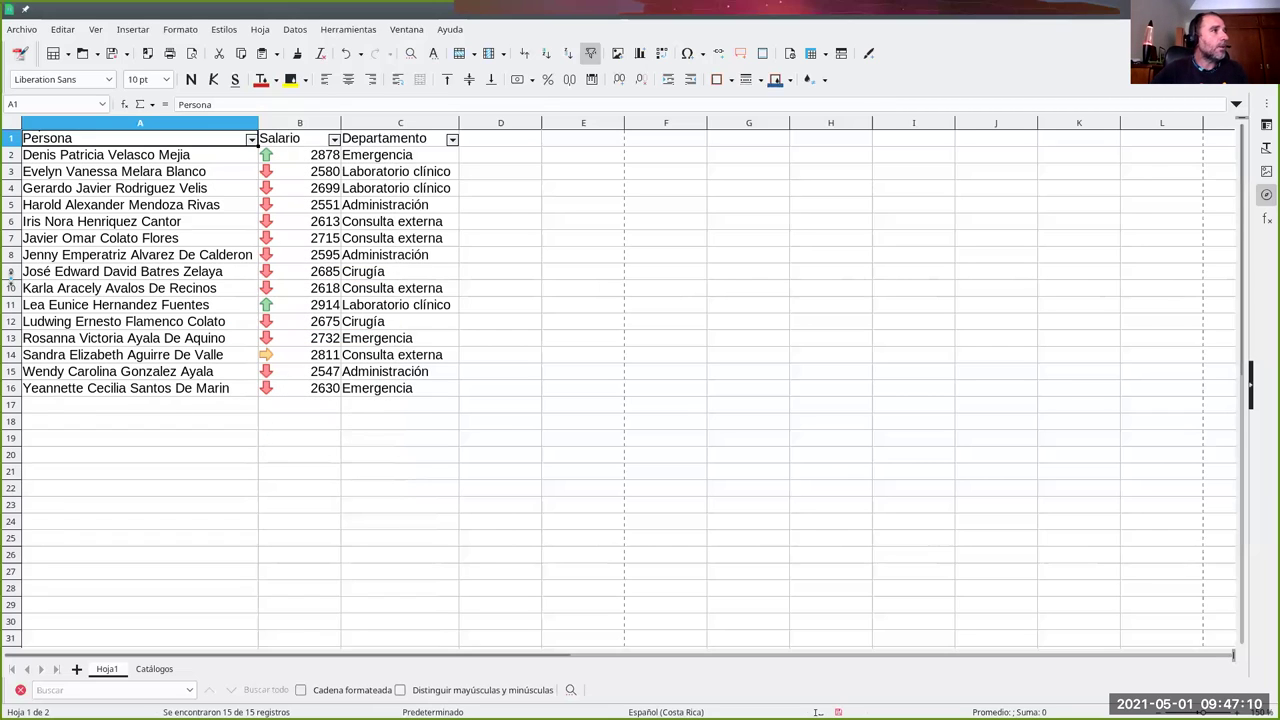
click(12, 274)
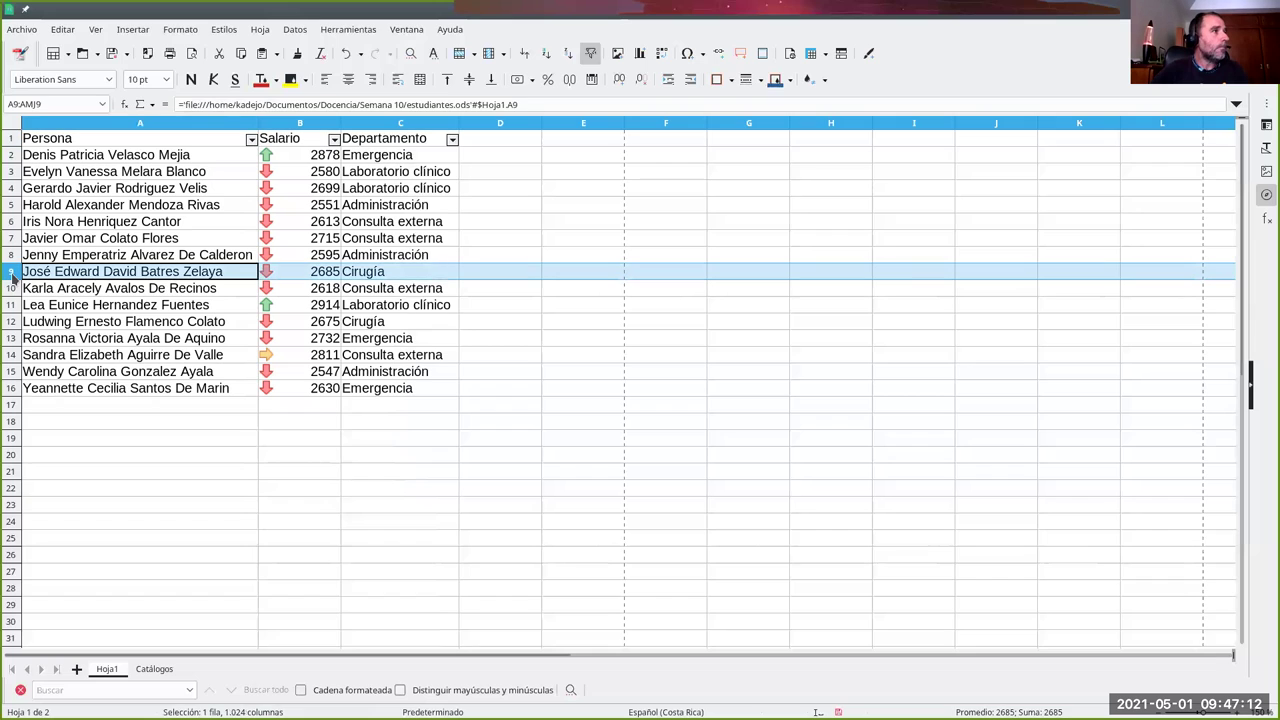
Step: Insert a blank row 9 and paste a copy of the A10:C10 record into it
right_click(14, 275)
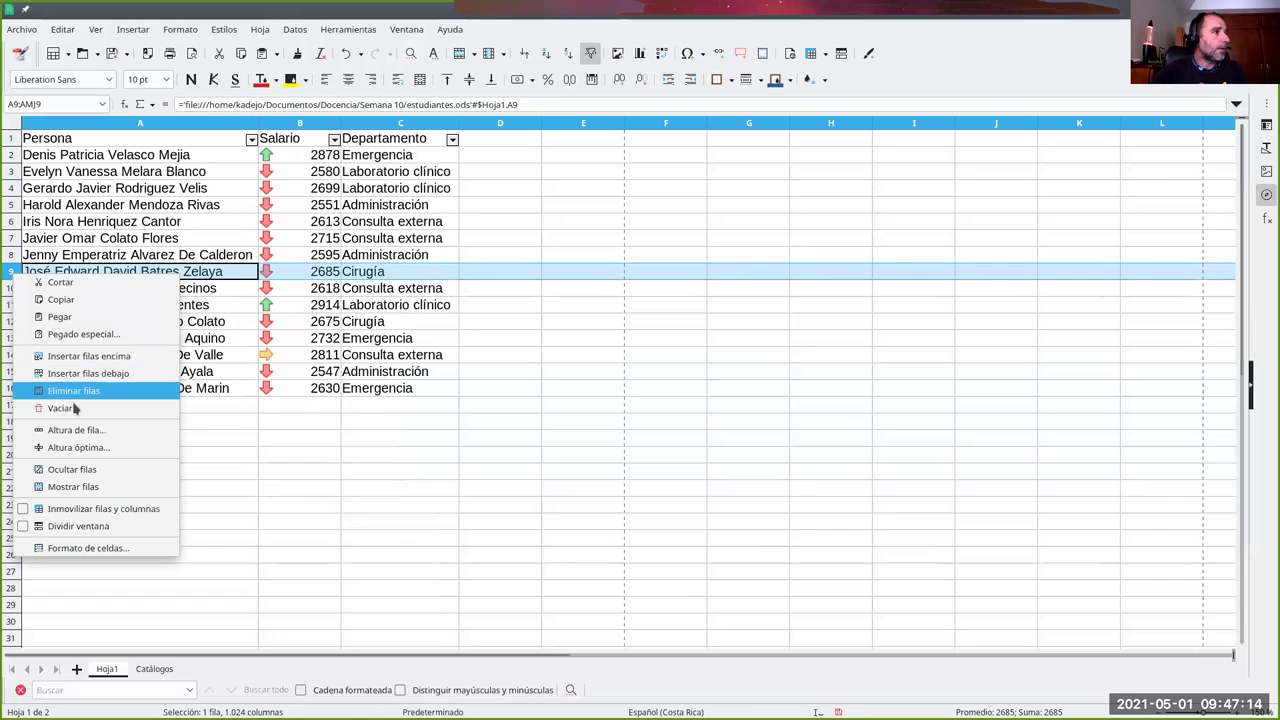
click(85, 356)
drag(33, 288, 355, 290)
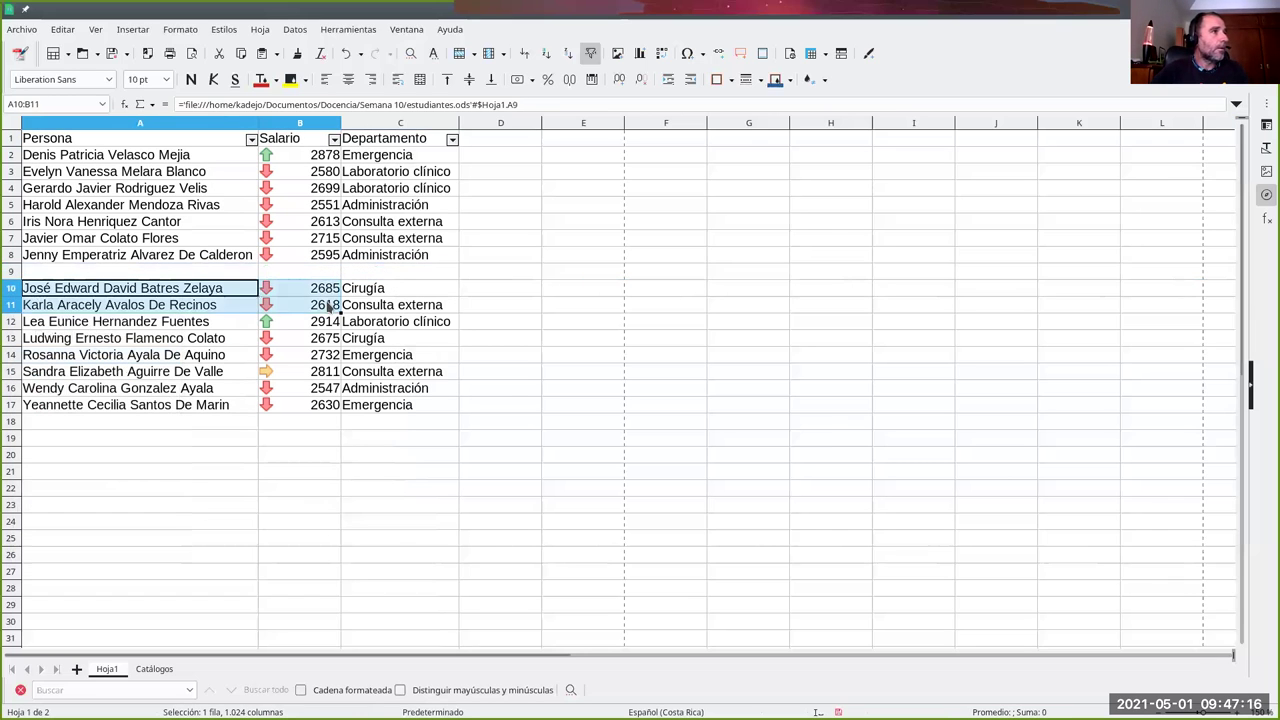
key(ctrl+c)
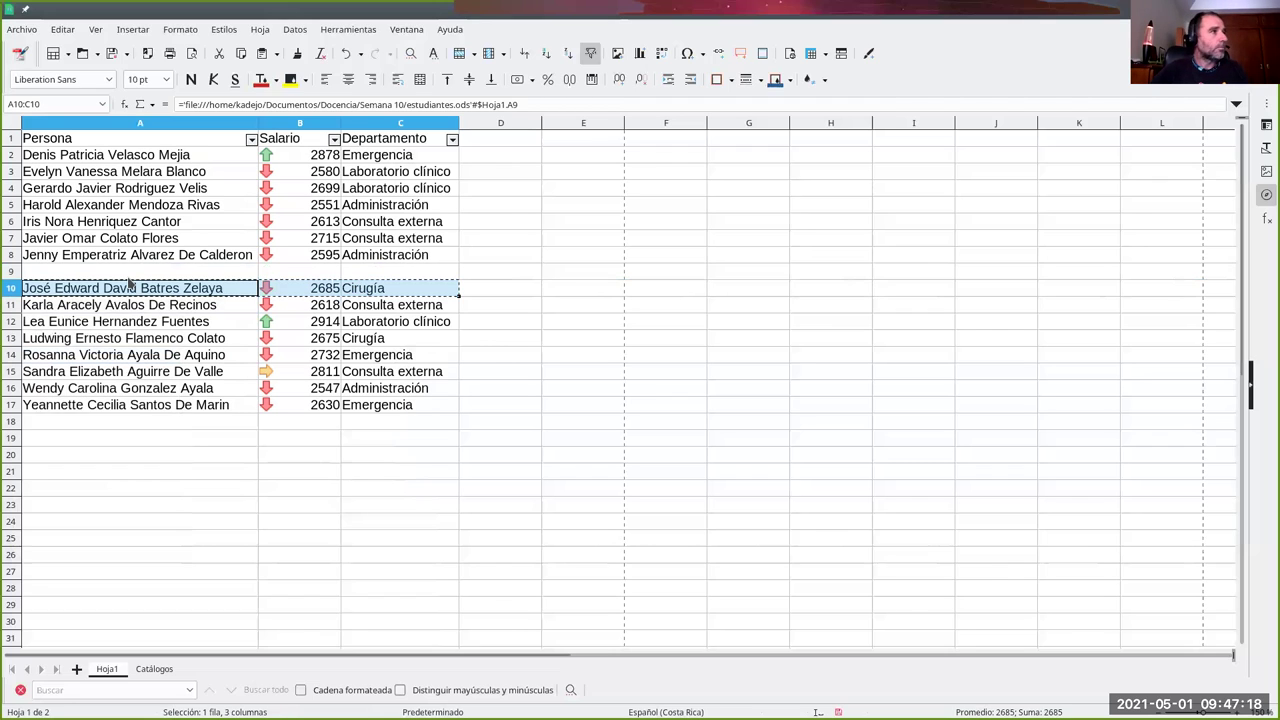
key(Up)
key(ctrl+v)
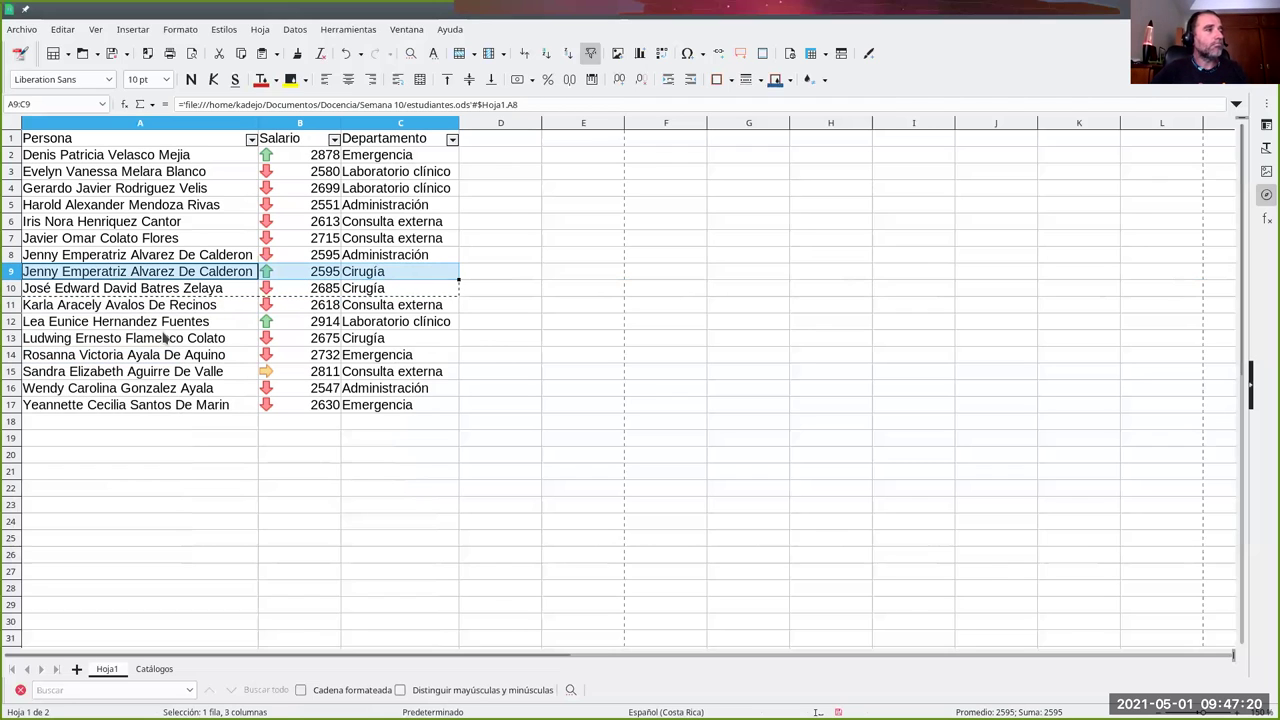
click(225, 292)
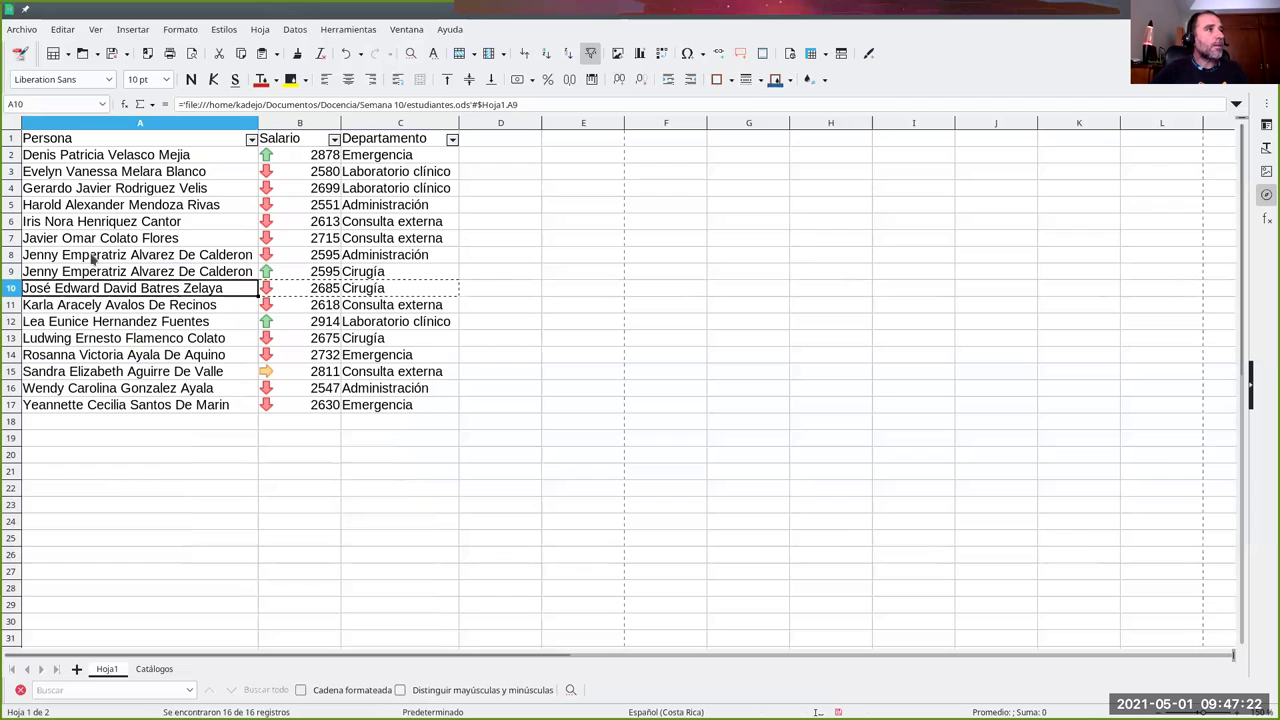
key(Up)
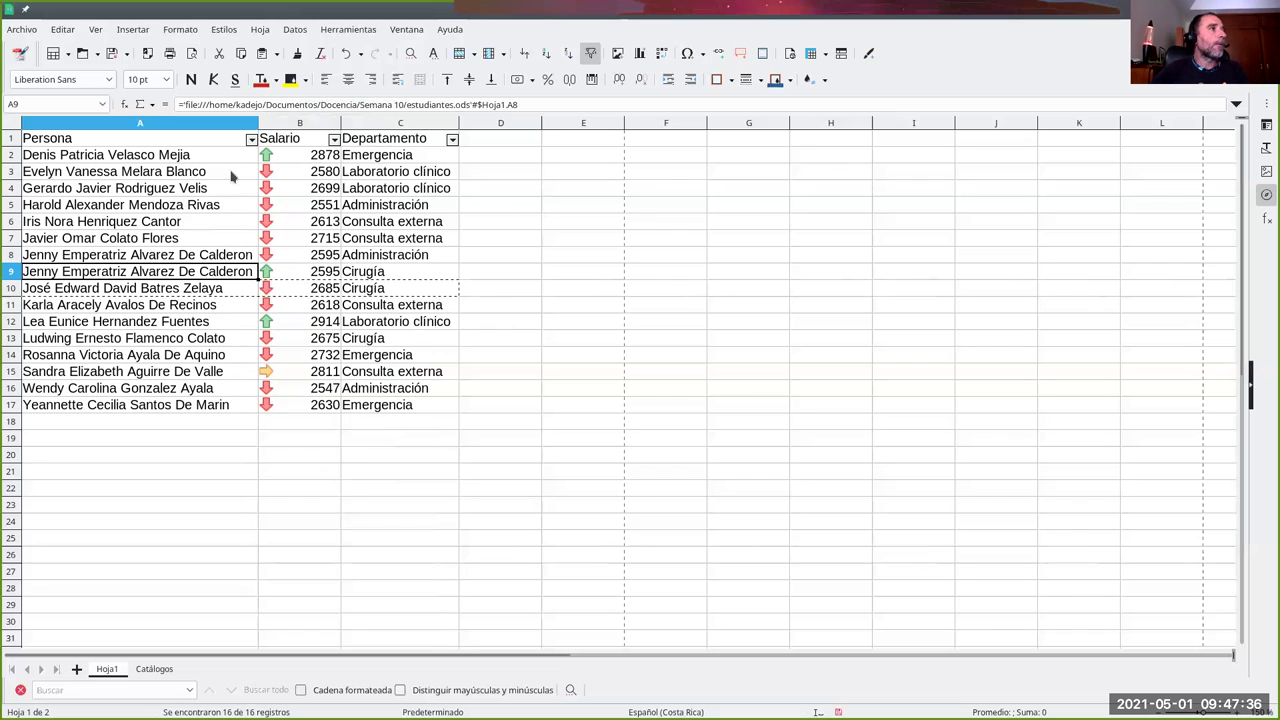
Step: Apply a Persona standard filter with value No vacío and Sin duplicados checked
click(158, 139)
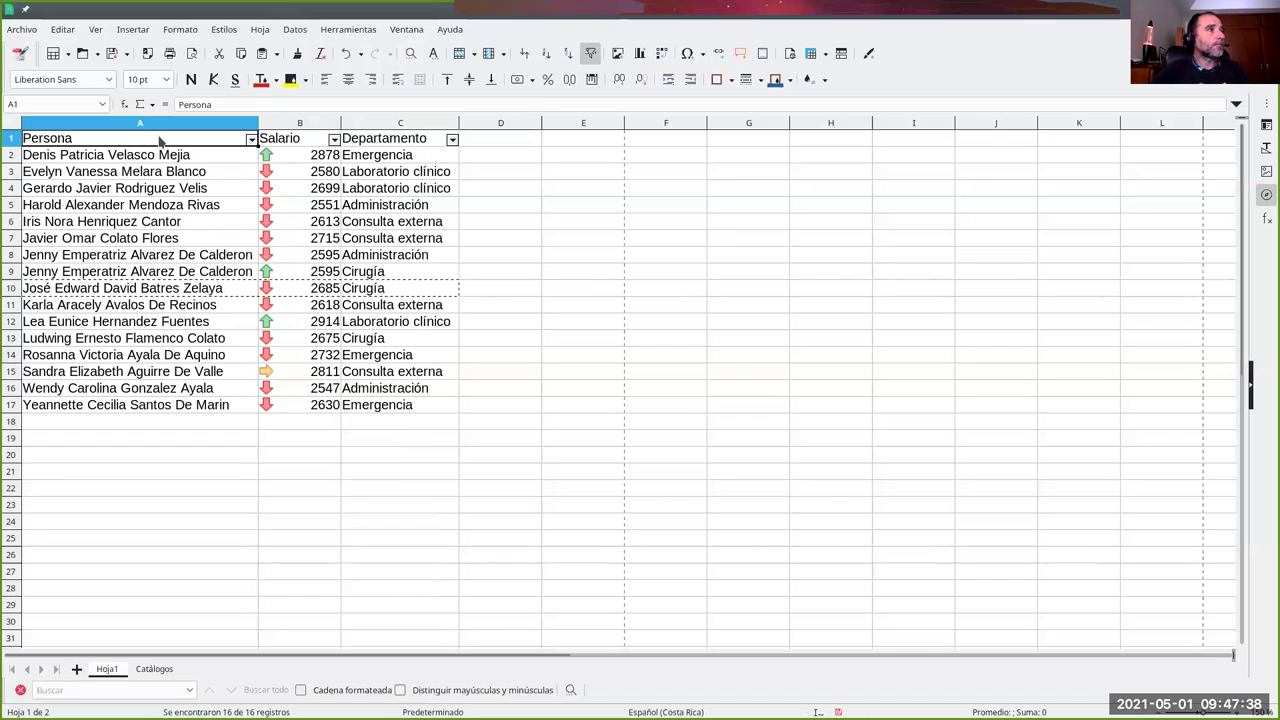
click(250, 140)
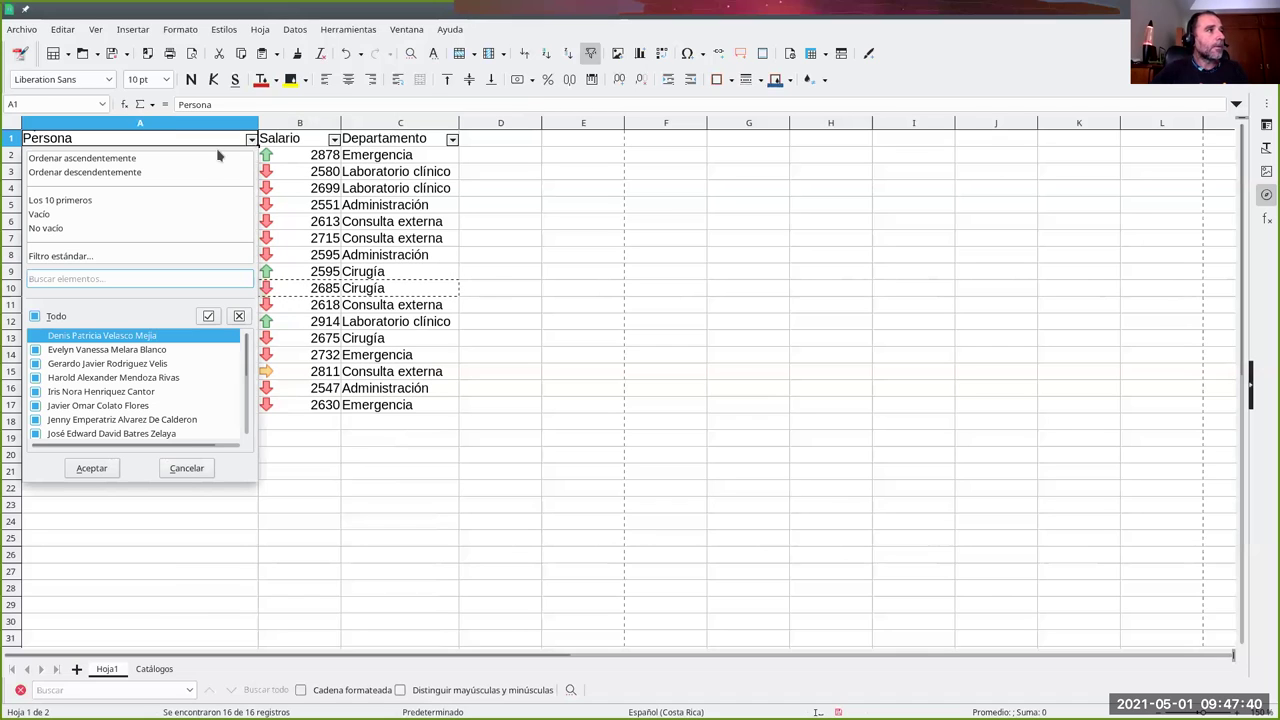
click(84, 258)
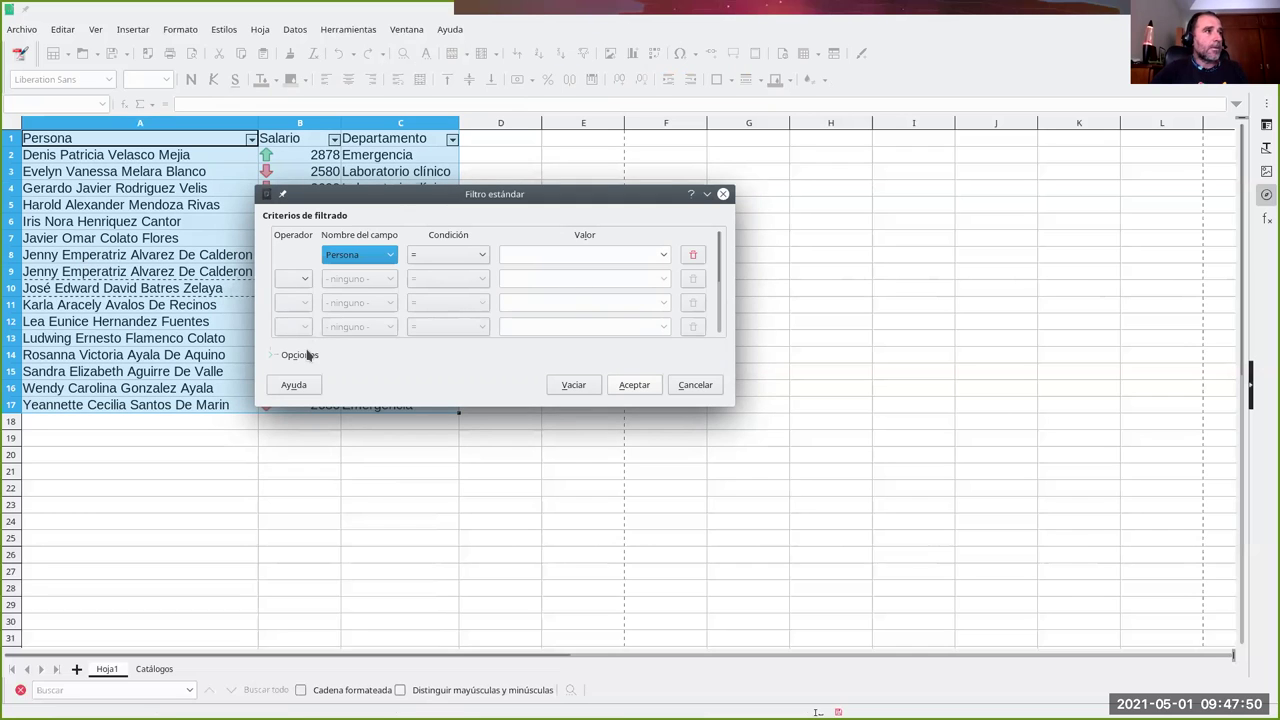
click(271, 357)
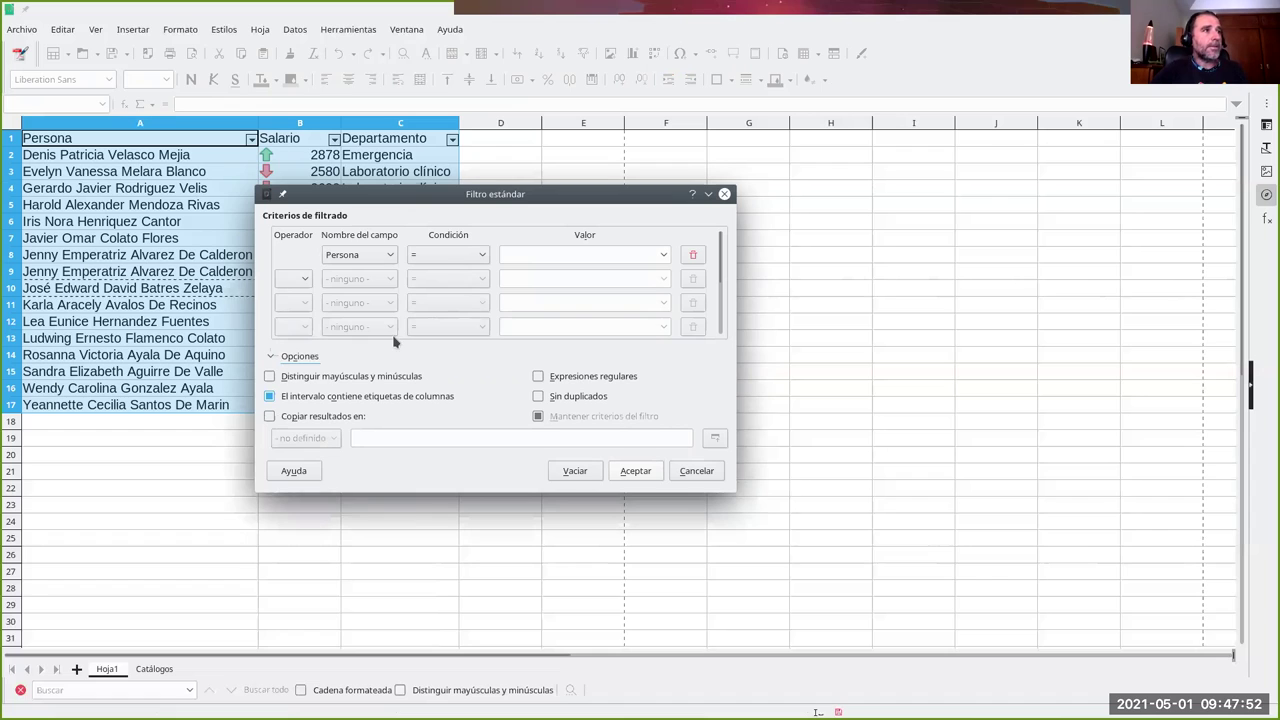
click(480, 256)
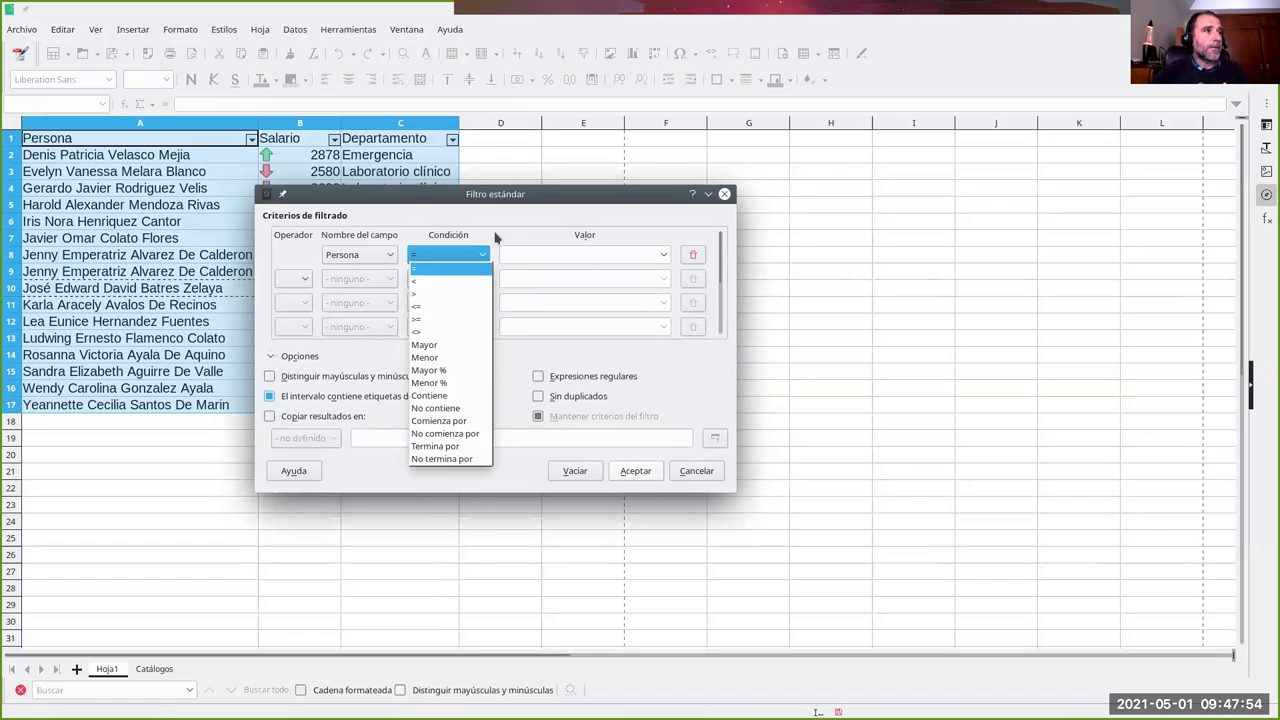
click(629, 252)
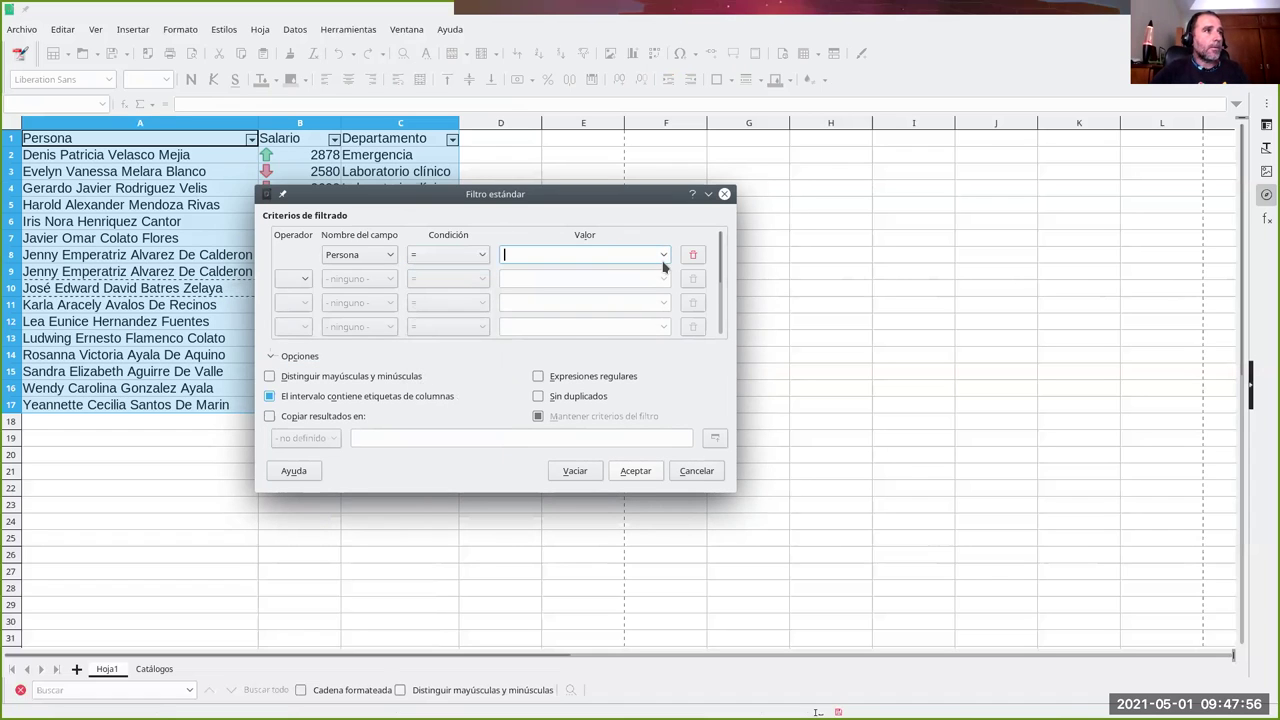
click(664, 256)
click(575, 270)
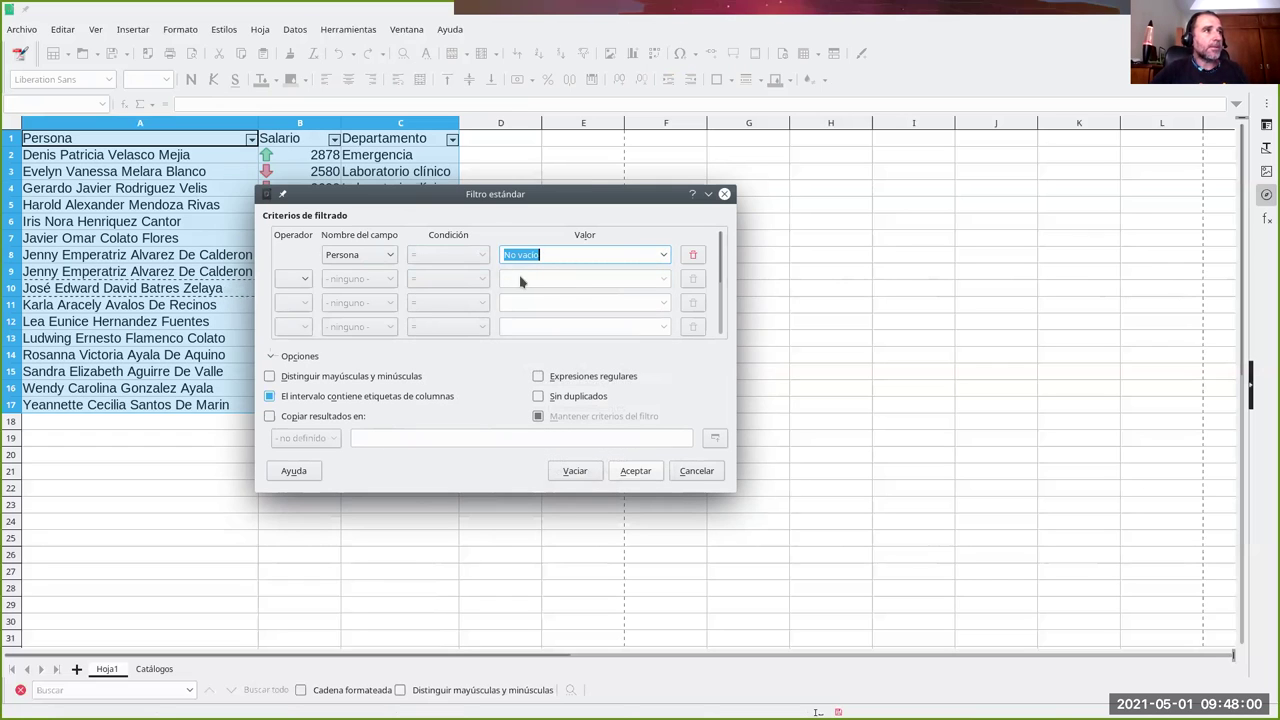
click(540, 397)
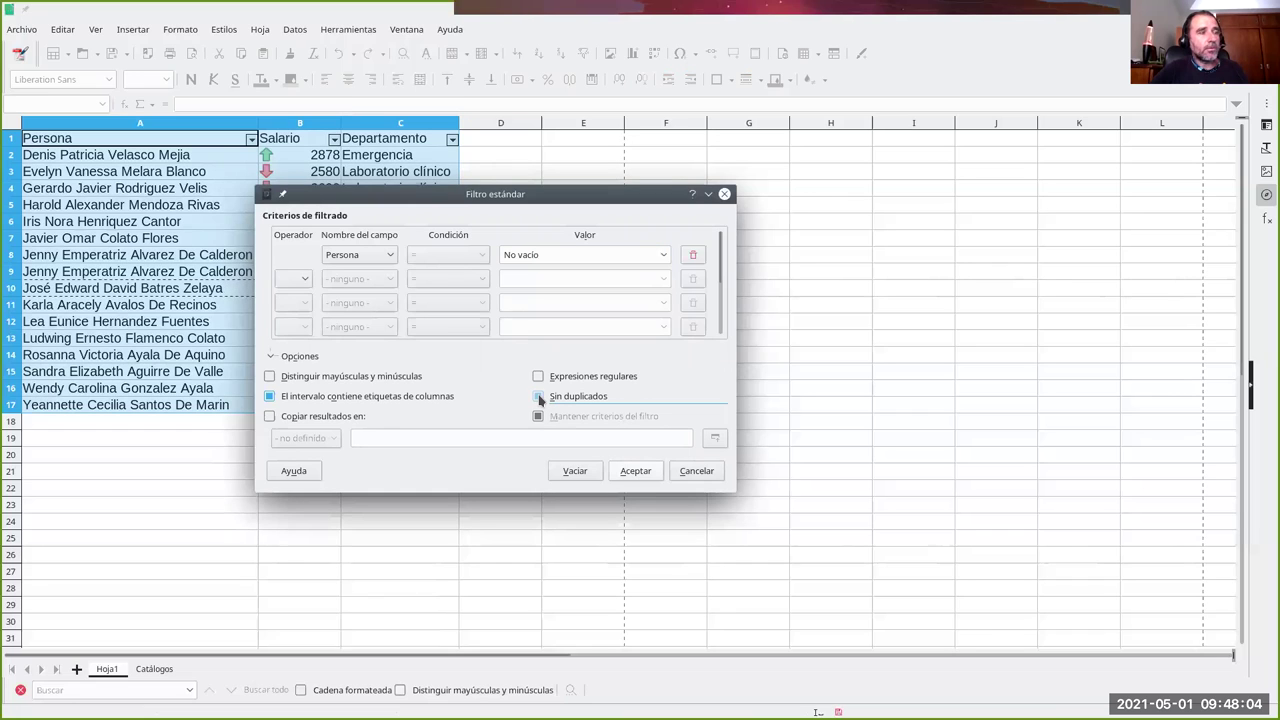
click(540, 397)
click(539, 396)
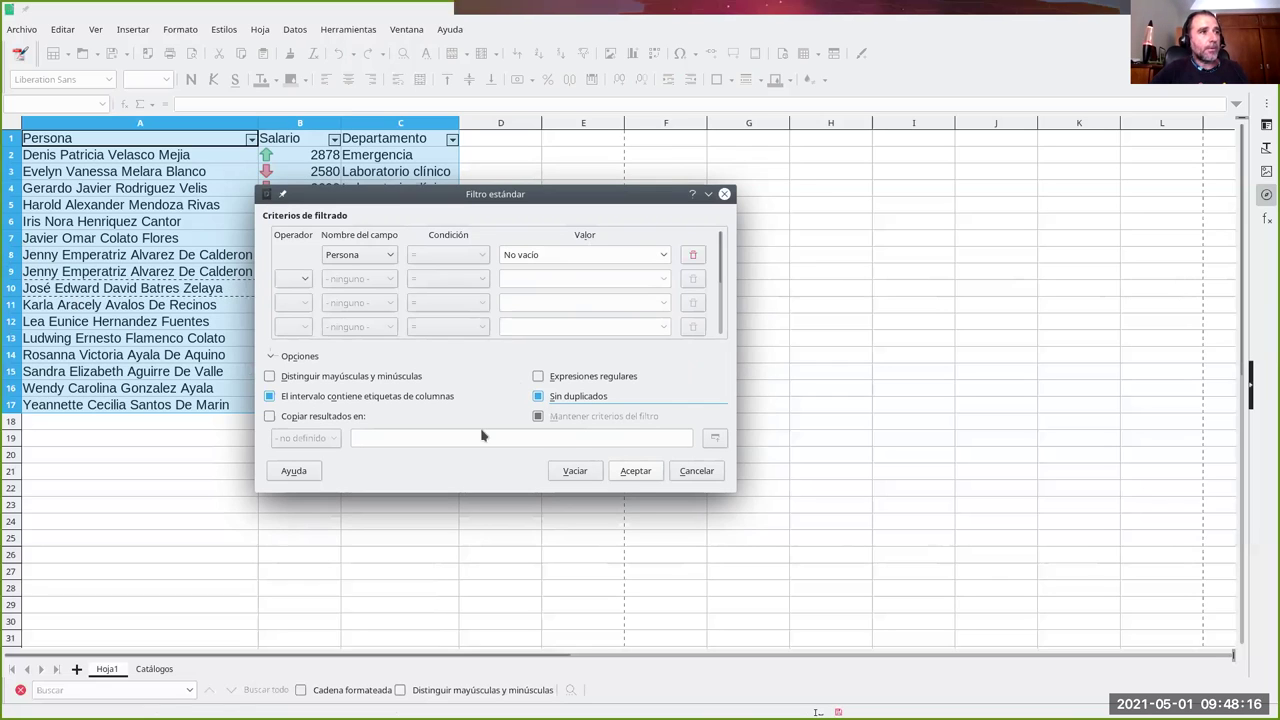
click(632, 471)
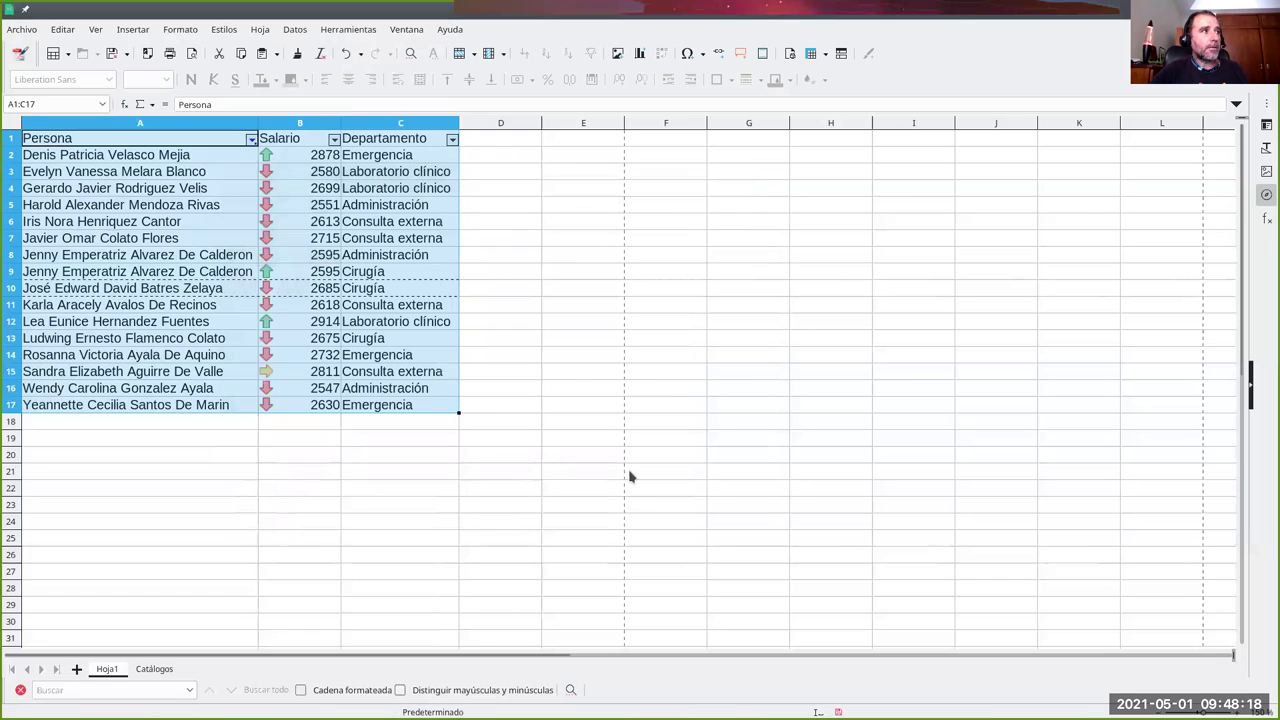
click(120, 304)
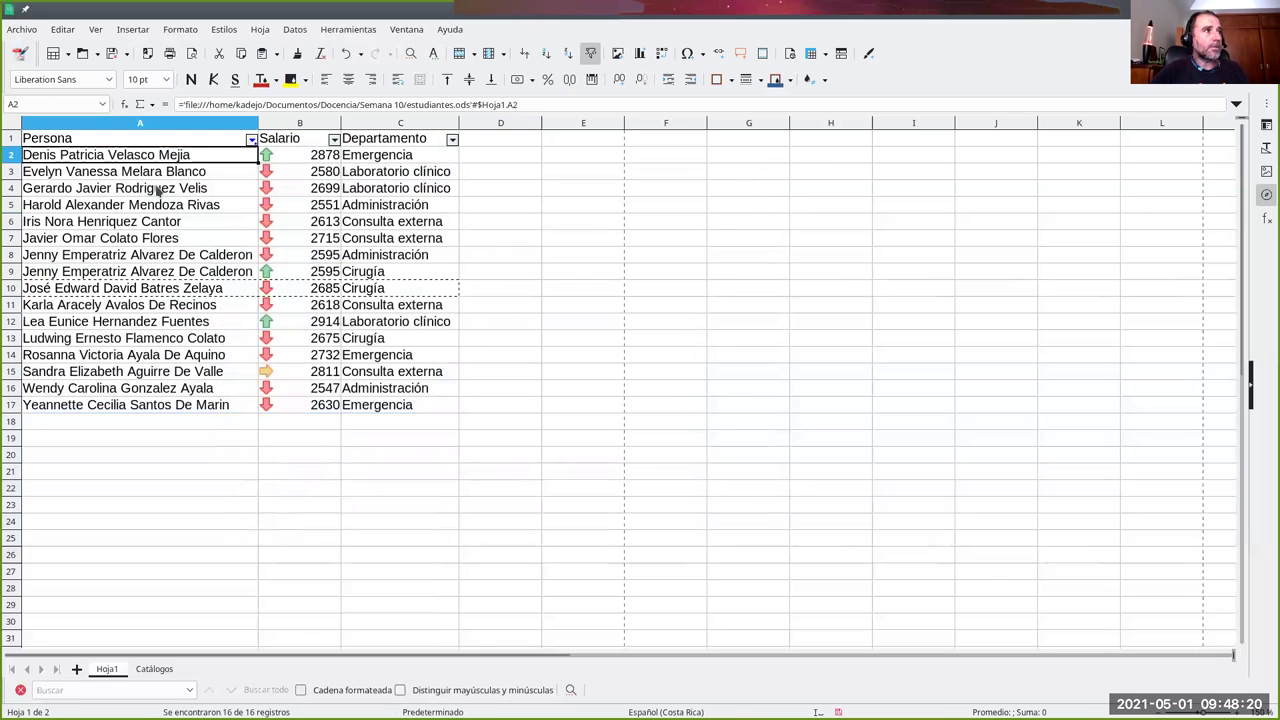
drag(155, 152, 155, 356)
click(136, 140)
drag(136, 159, 151, 412)
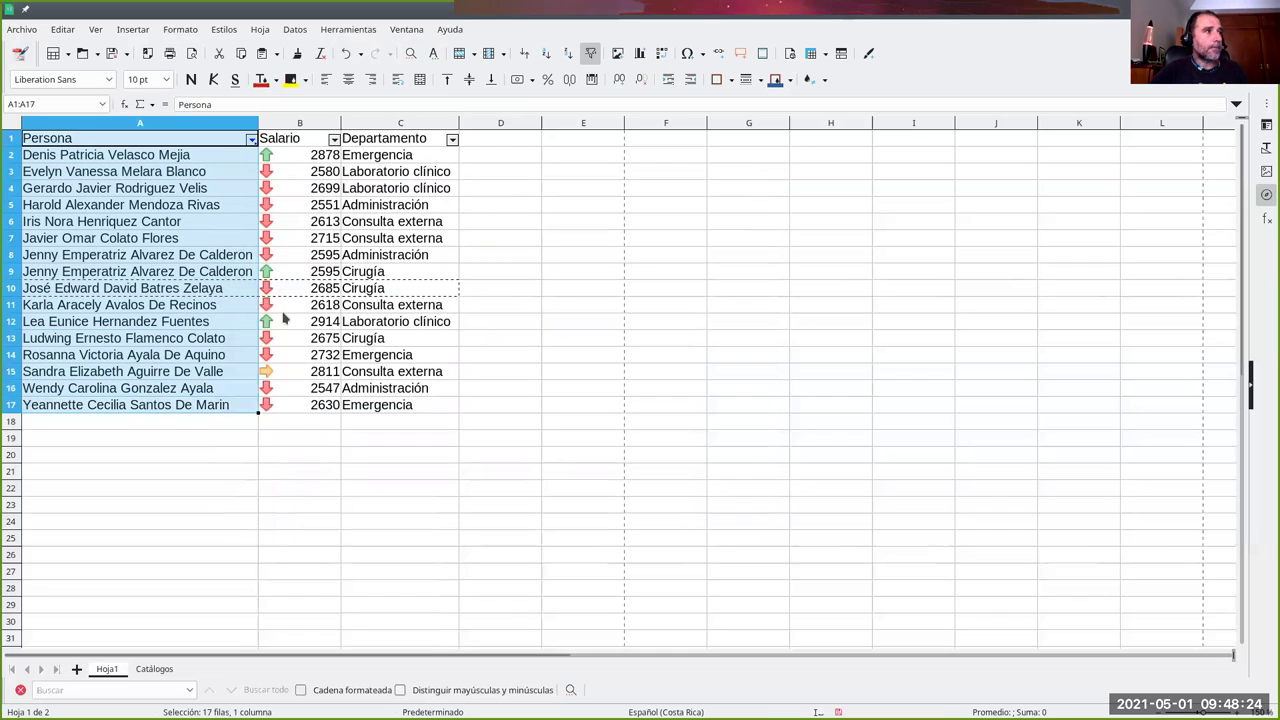
click(251, 140)
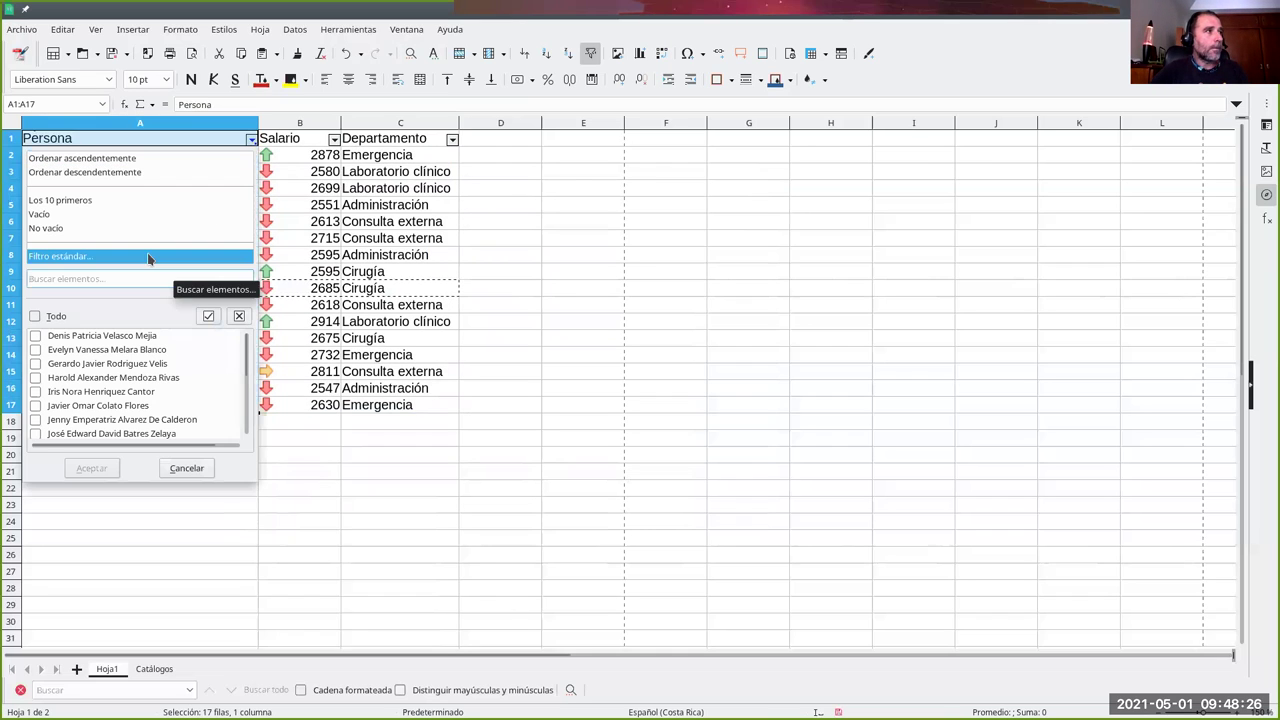
click(35, 316)
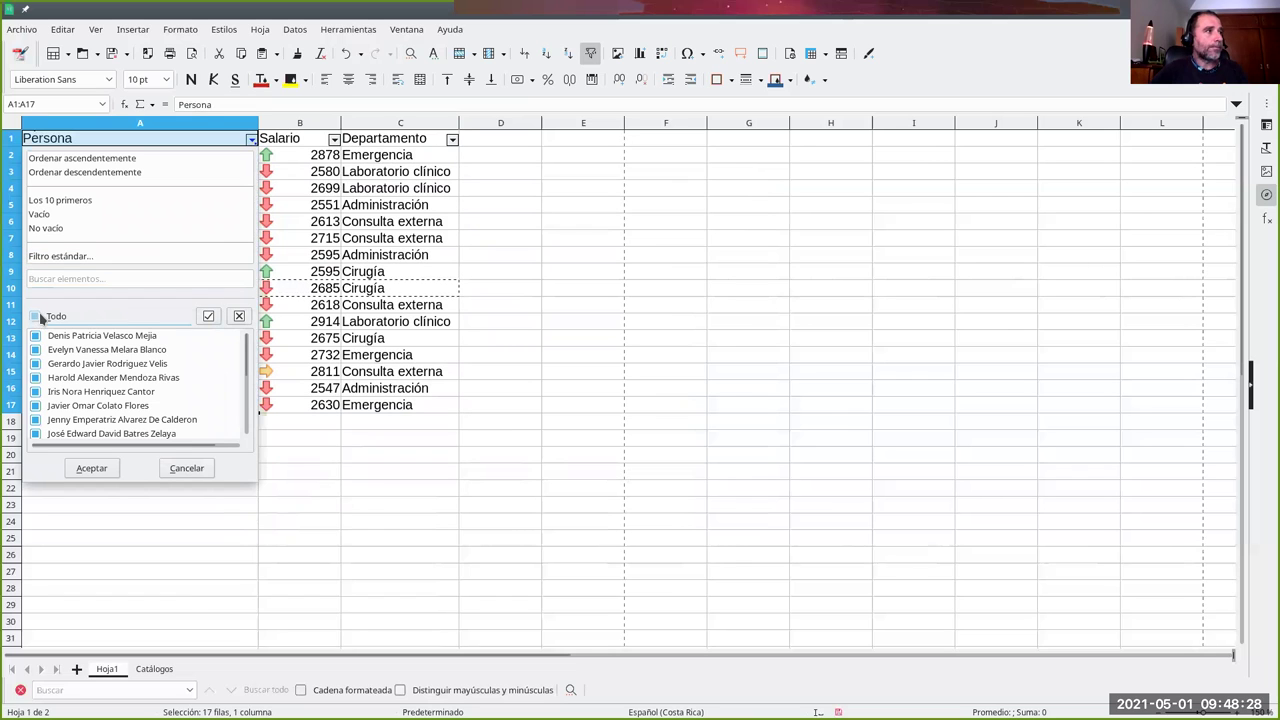
click(90, 468)
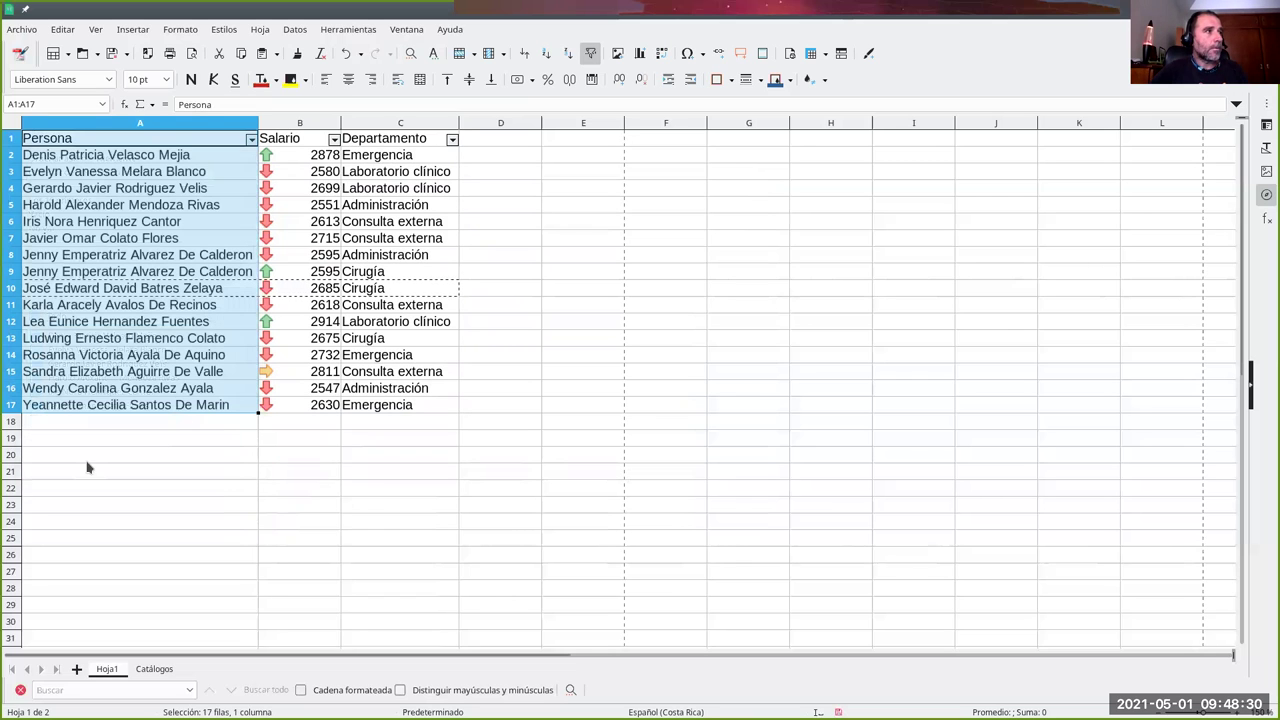
click(251, 139)
click(48, 256)
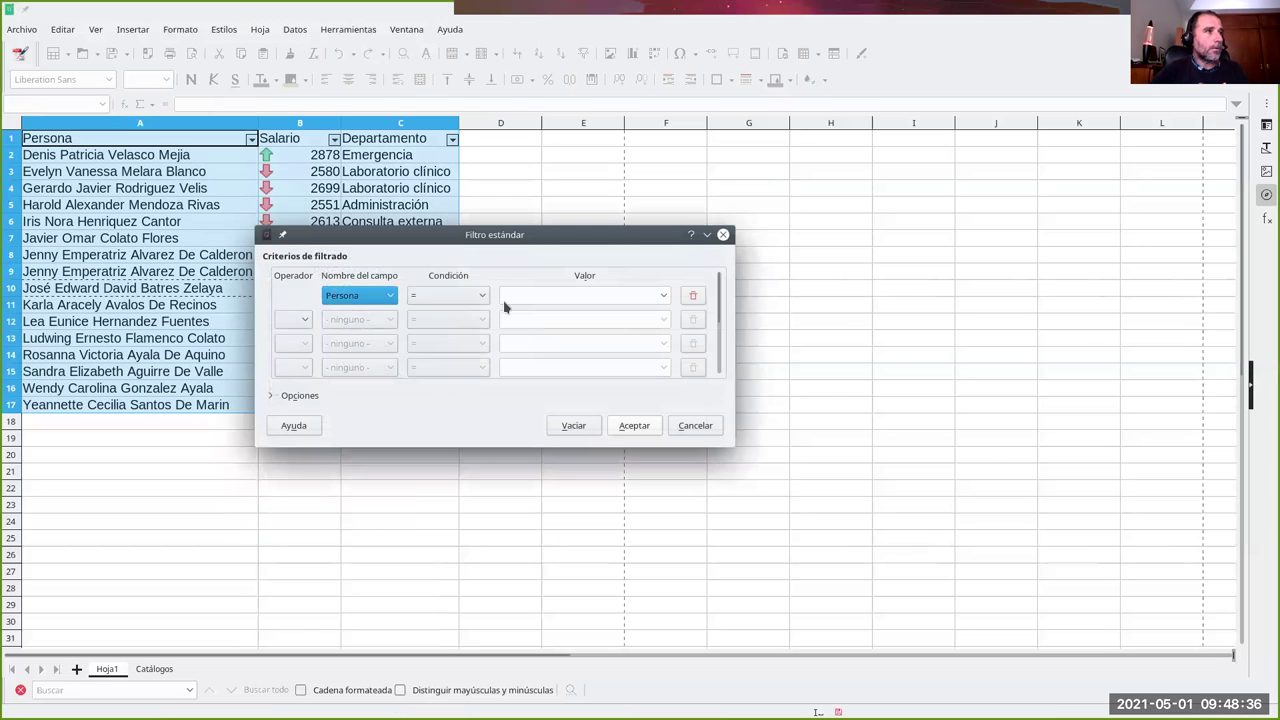
click(668, 302)
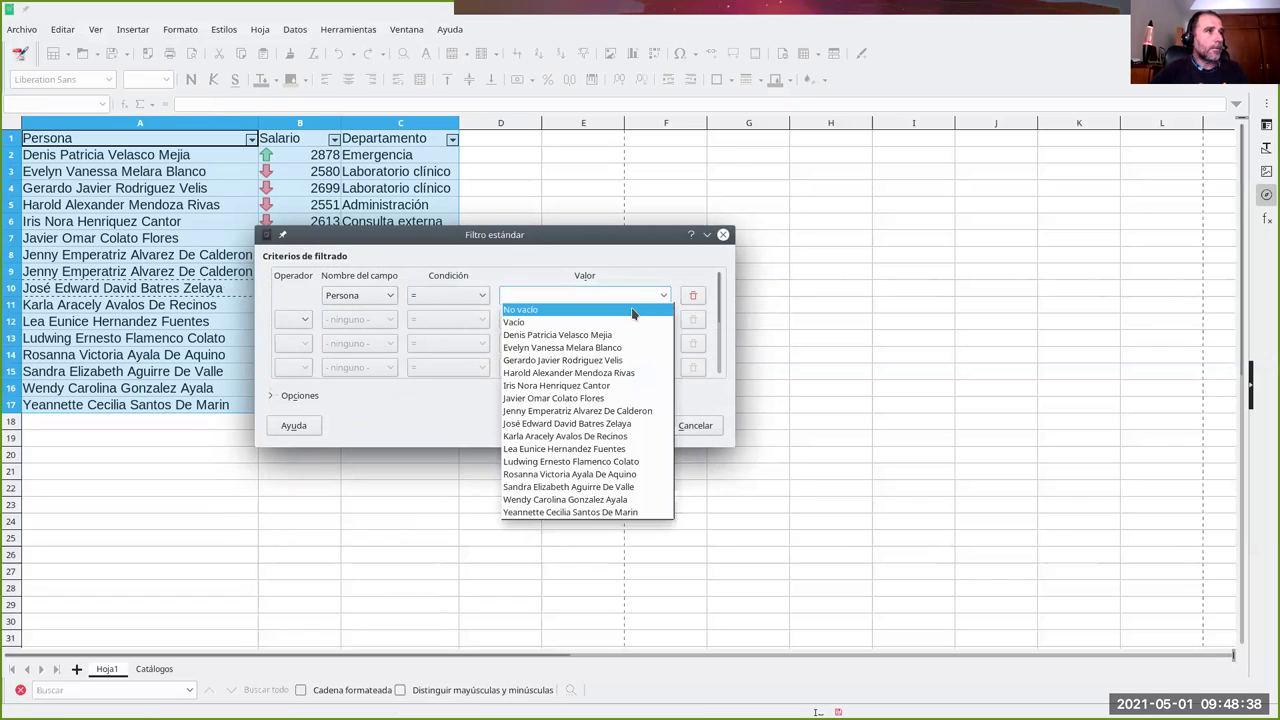
click(530, 312)
click(300, 396)
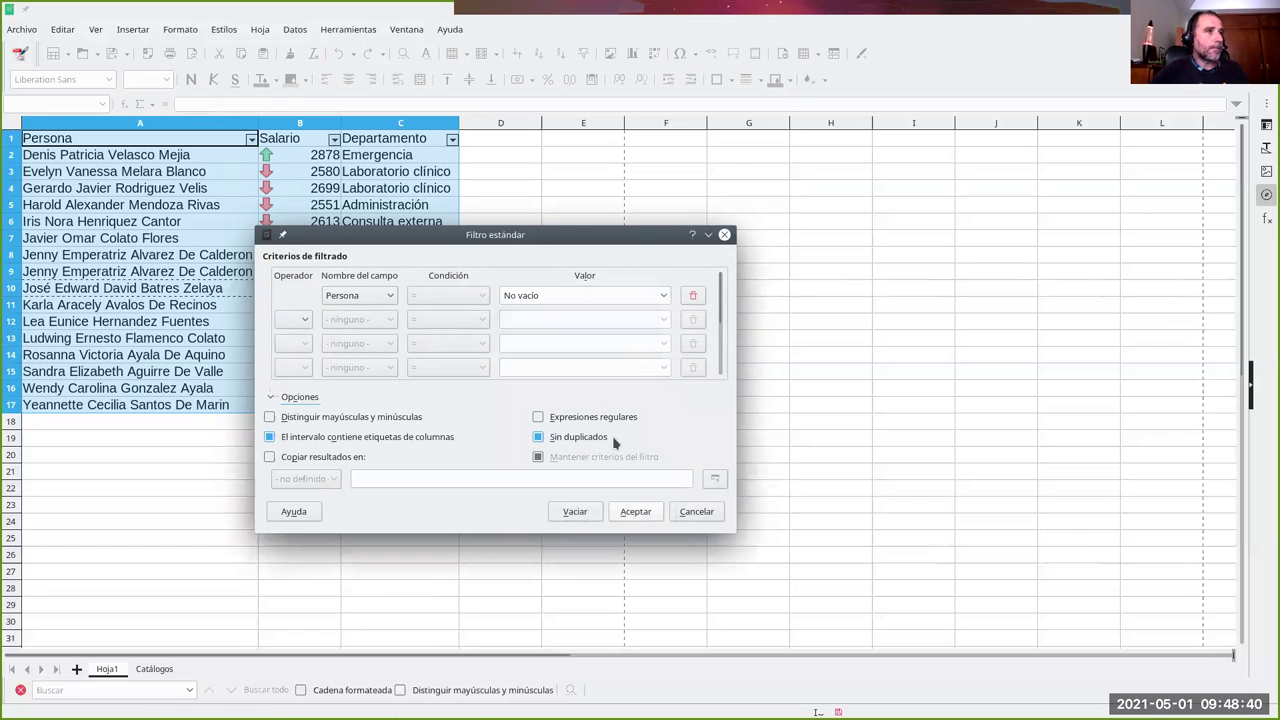
click(635, 513)
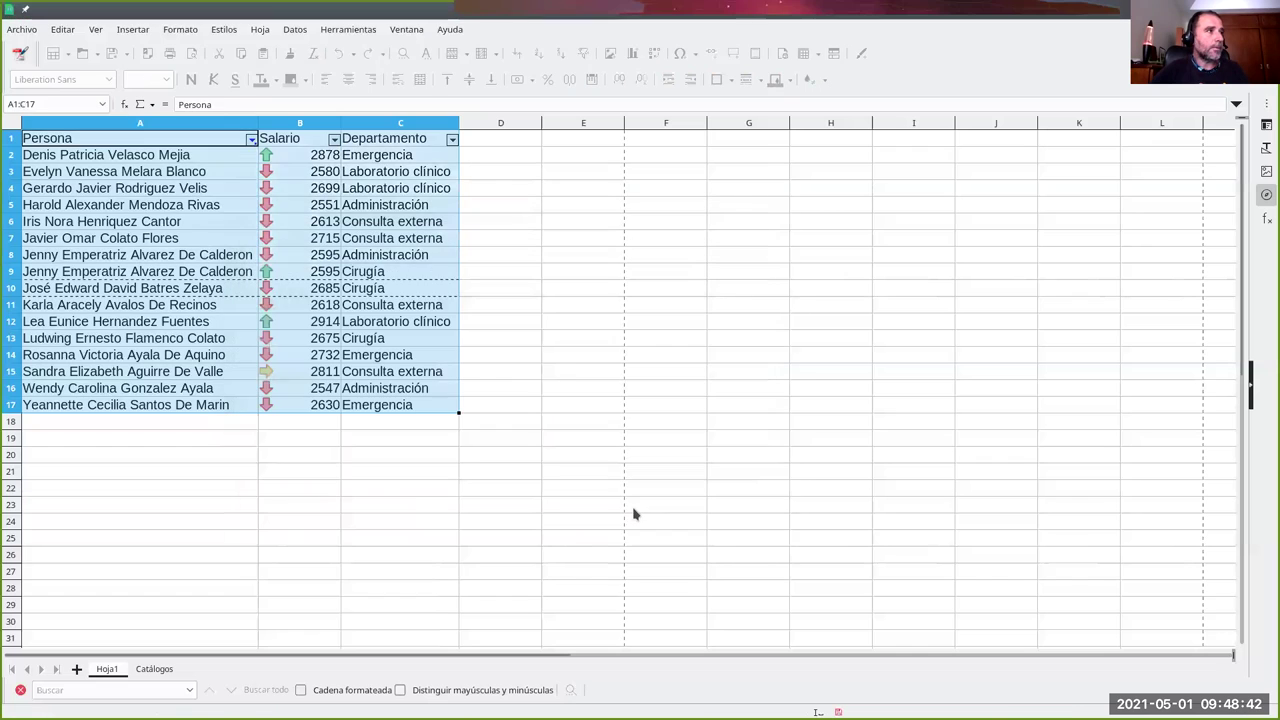
click(222, 340)
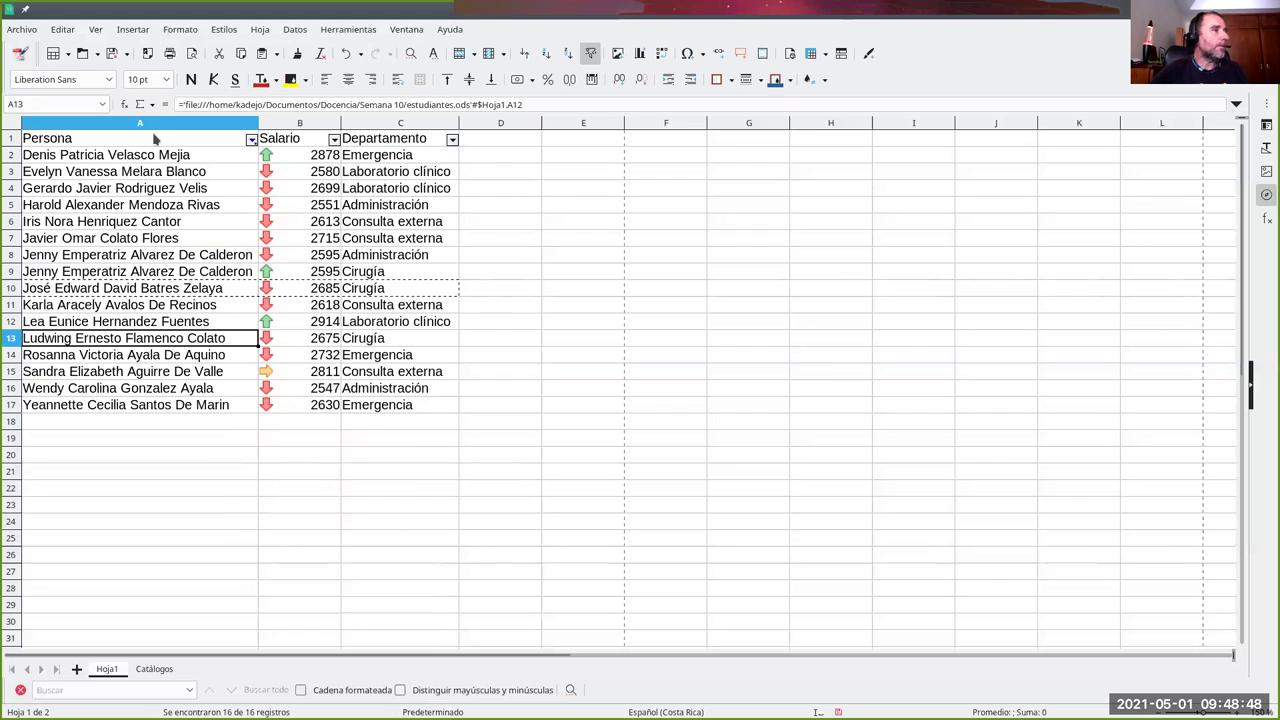
Step: Turn off the autofilter on the A1:C1 headers
drag(142, 142, 400, 140)
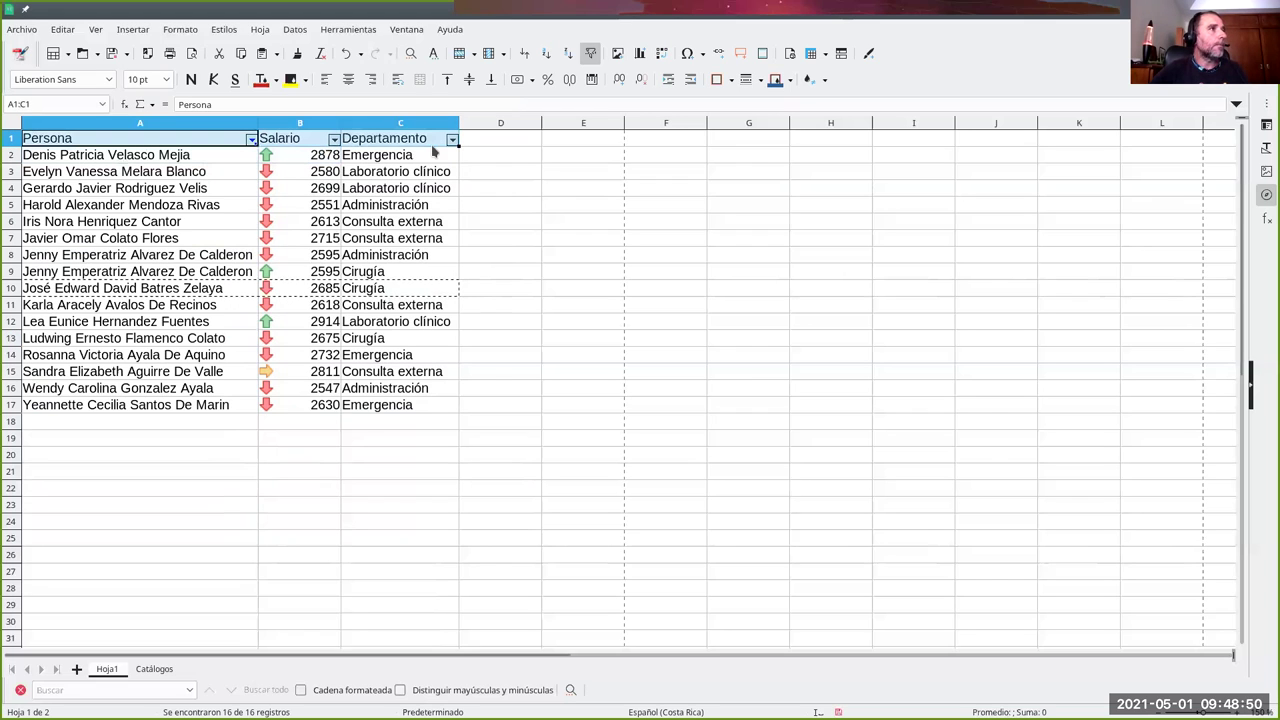
click(590, 53)
click(300, 304)
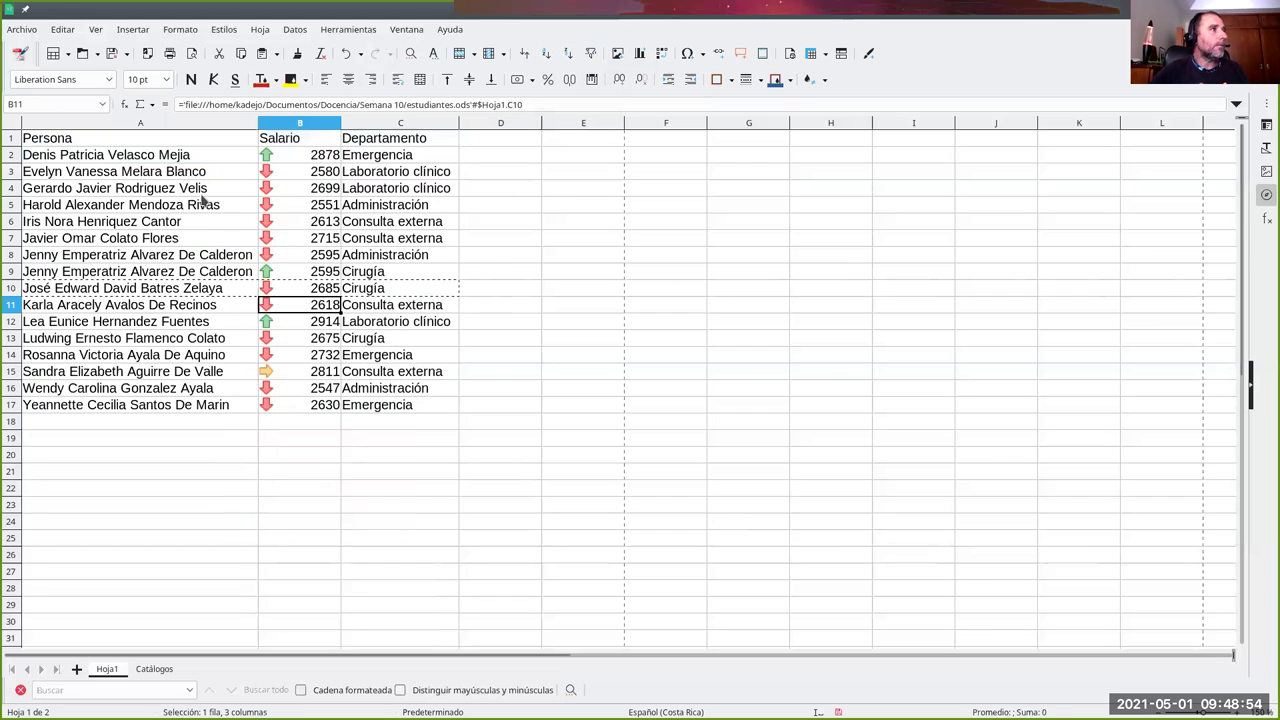
click(148, 140)
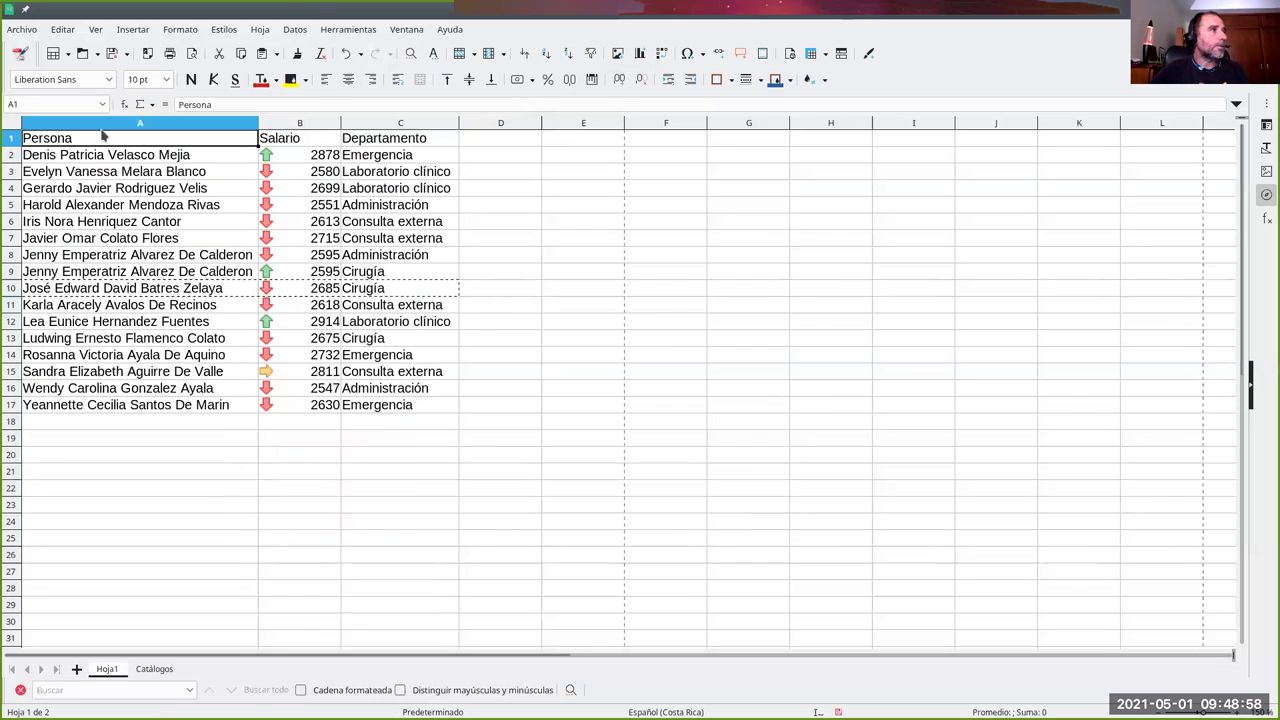
Step: Apply a Datos standard filter: Persona equals No vacío, with Sin duplicados enabled
click(294, 29)
mouse_move(333, 122)
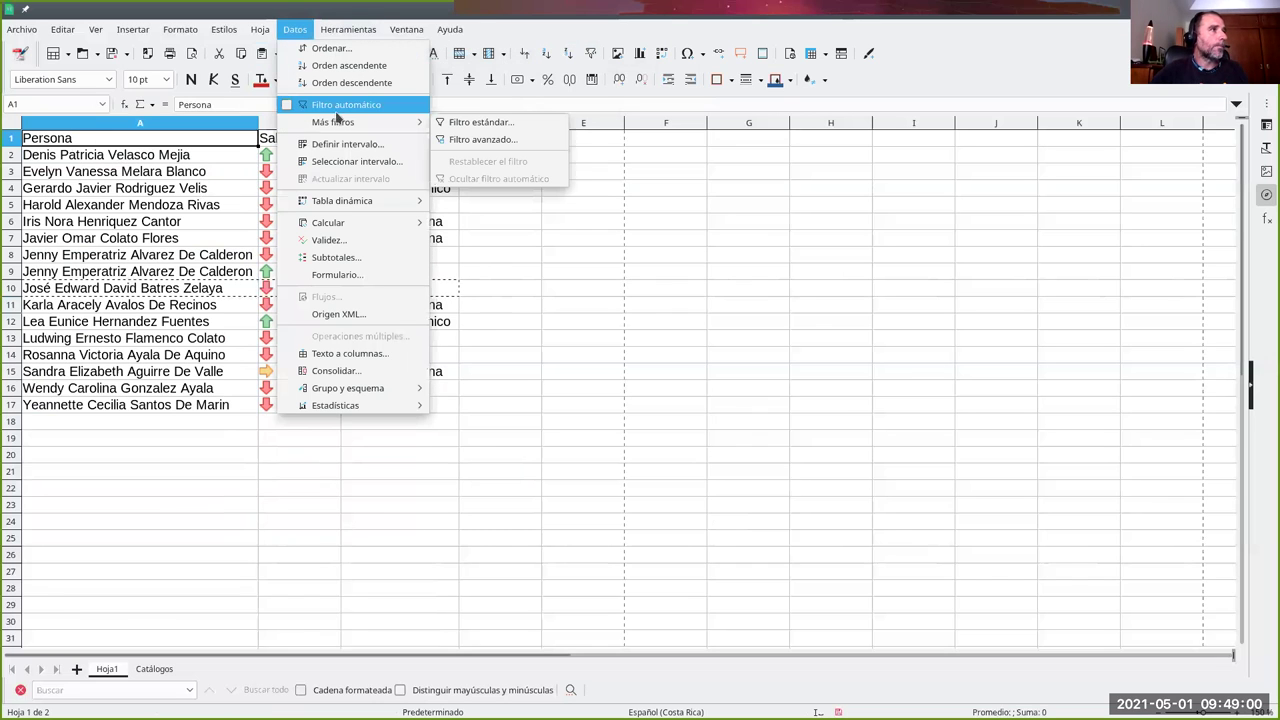
click(493, 125)
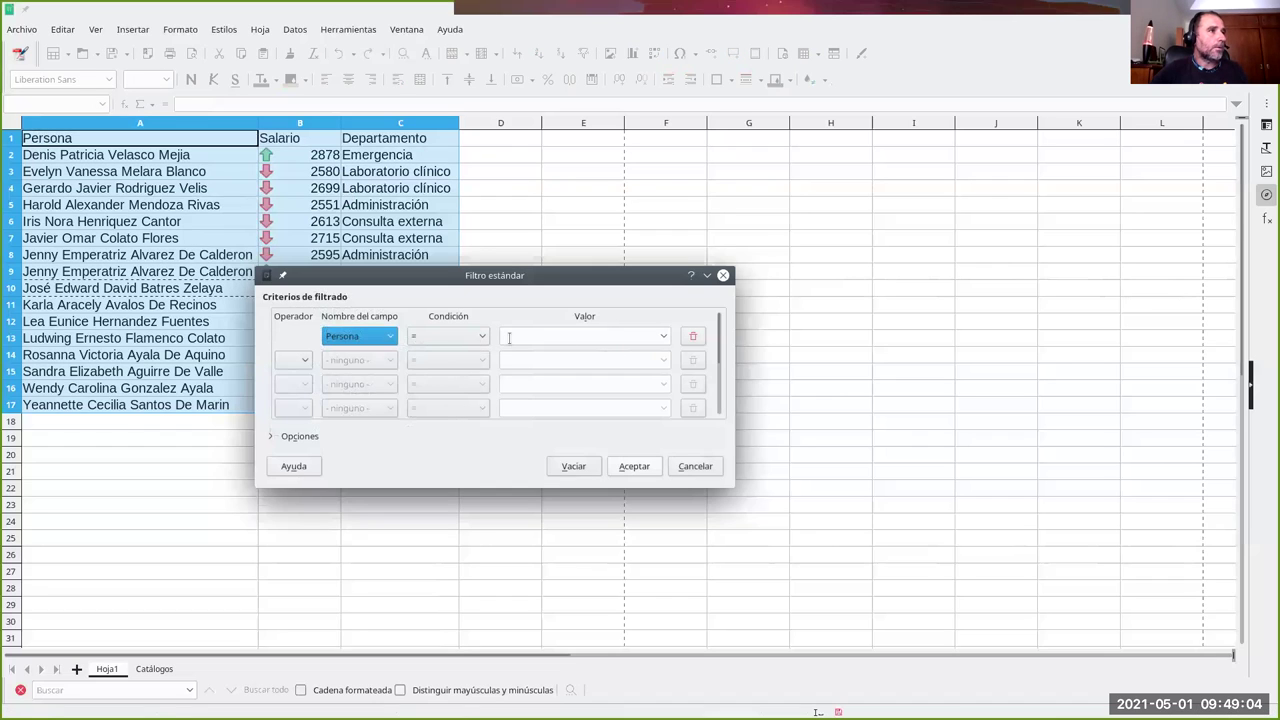
click(580, 337)
click(662, 337)
click(612, 358)
click(303, 436)
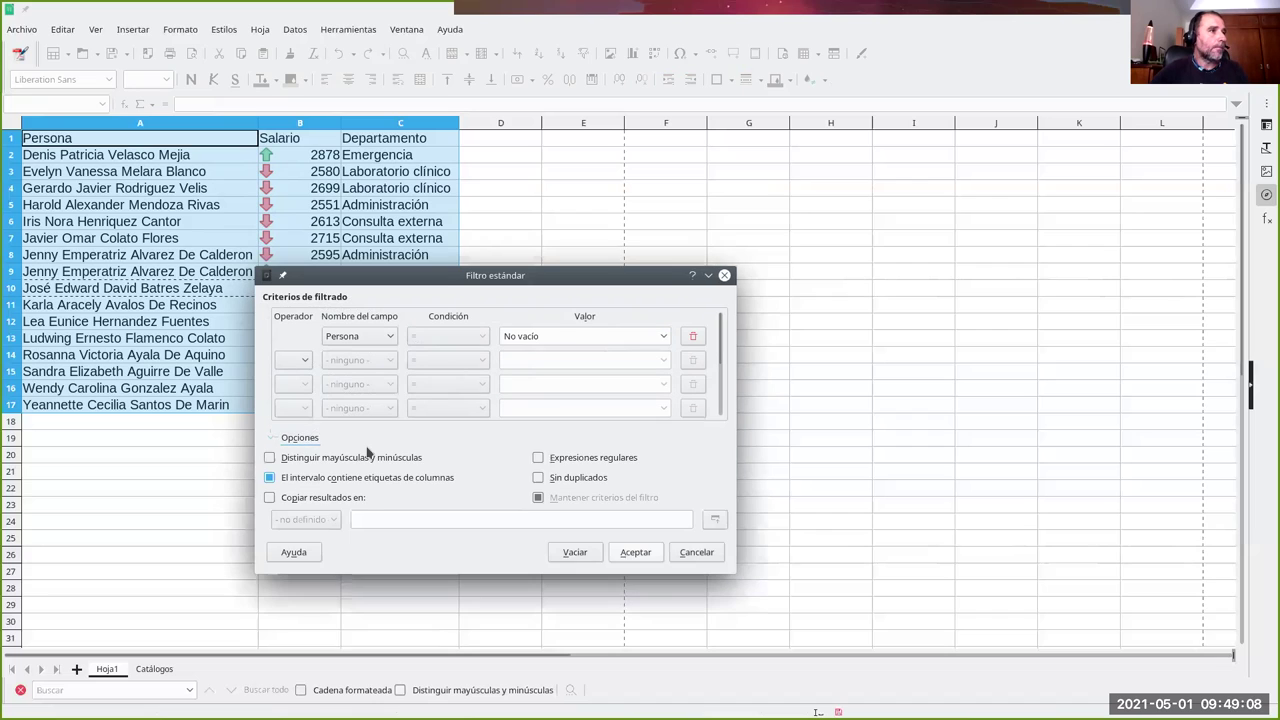
click(540, 478)
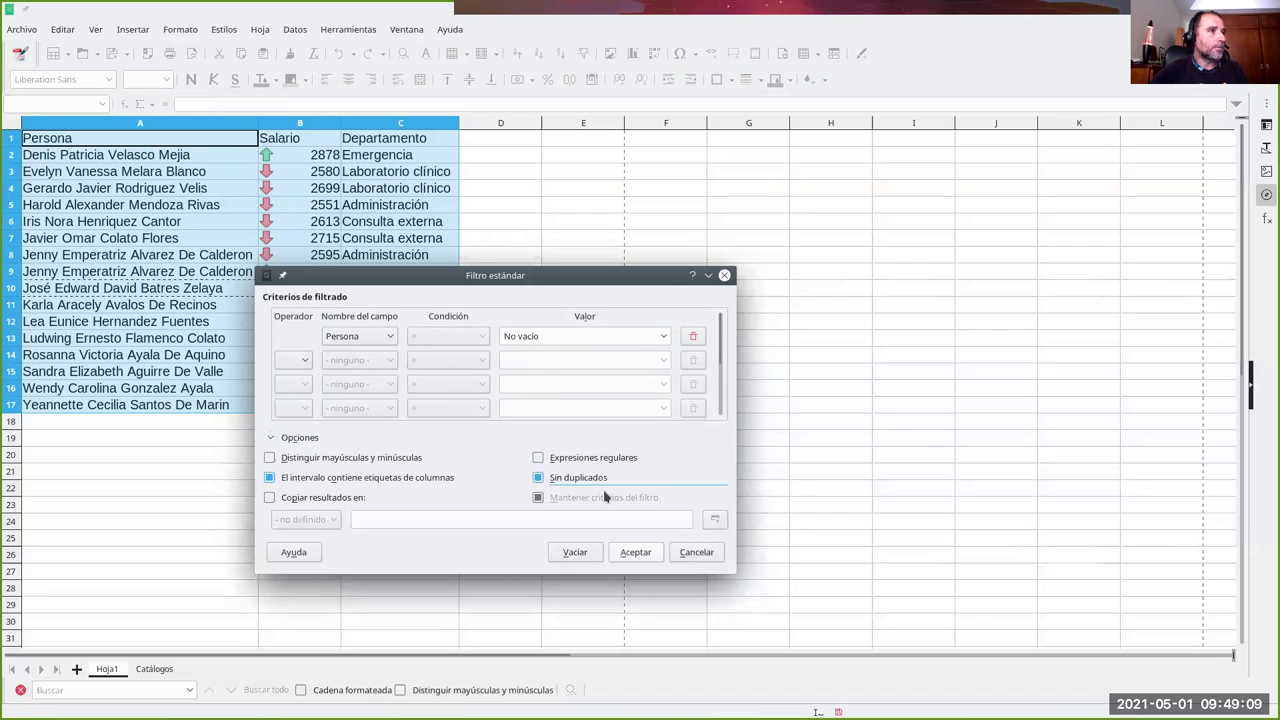
click(637, 555)
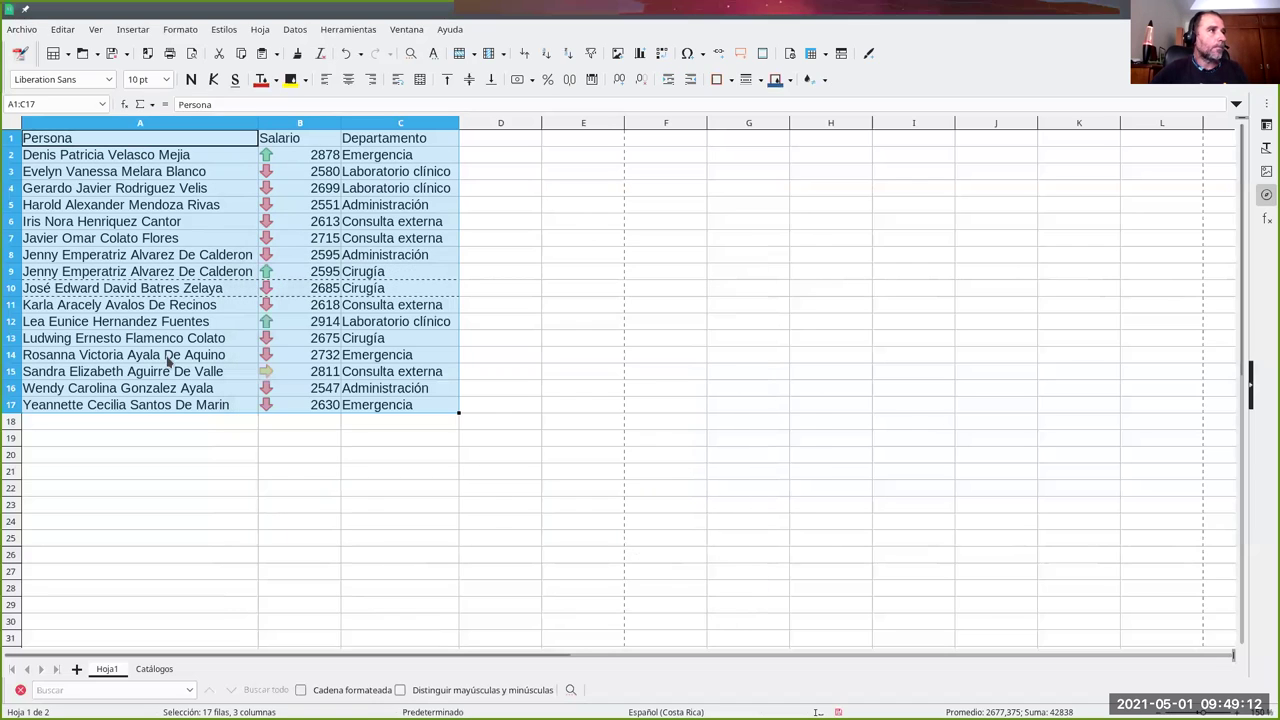
click(170, 360)
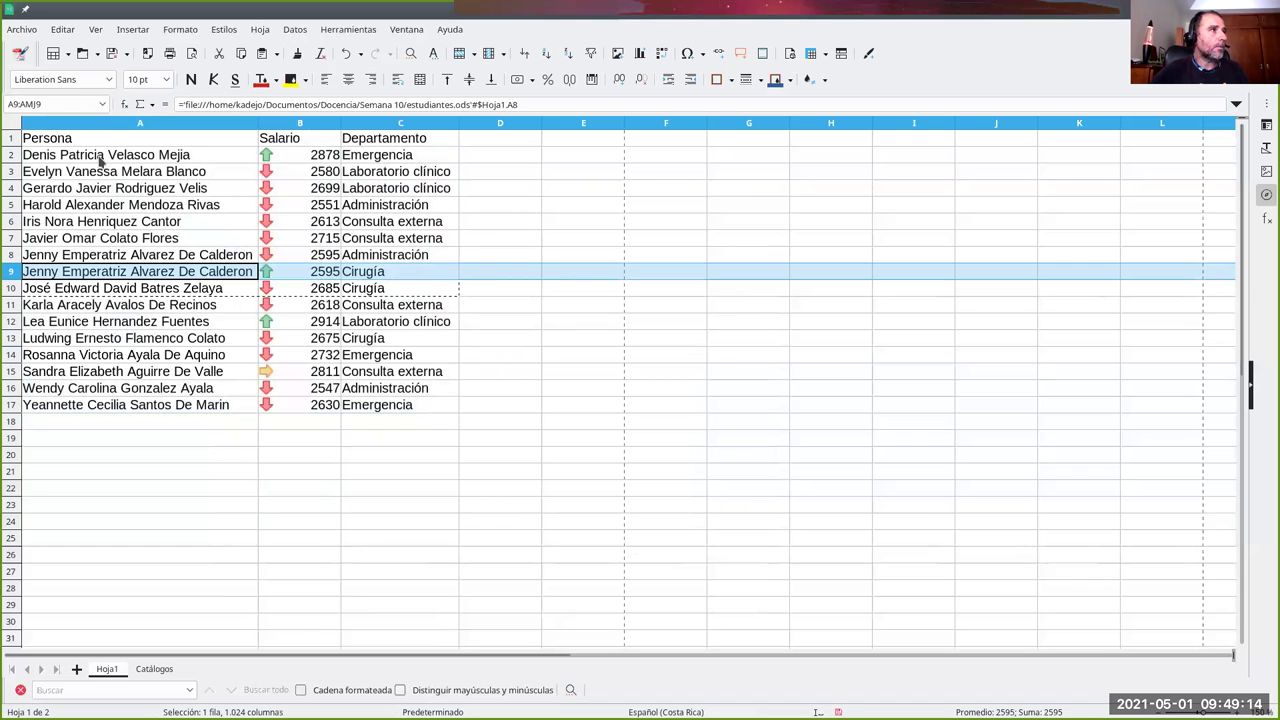
click(135, 170)
drag(134, 138, 381, 407)
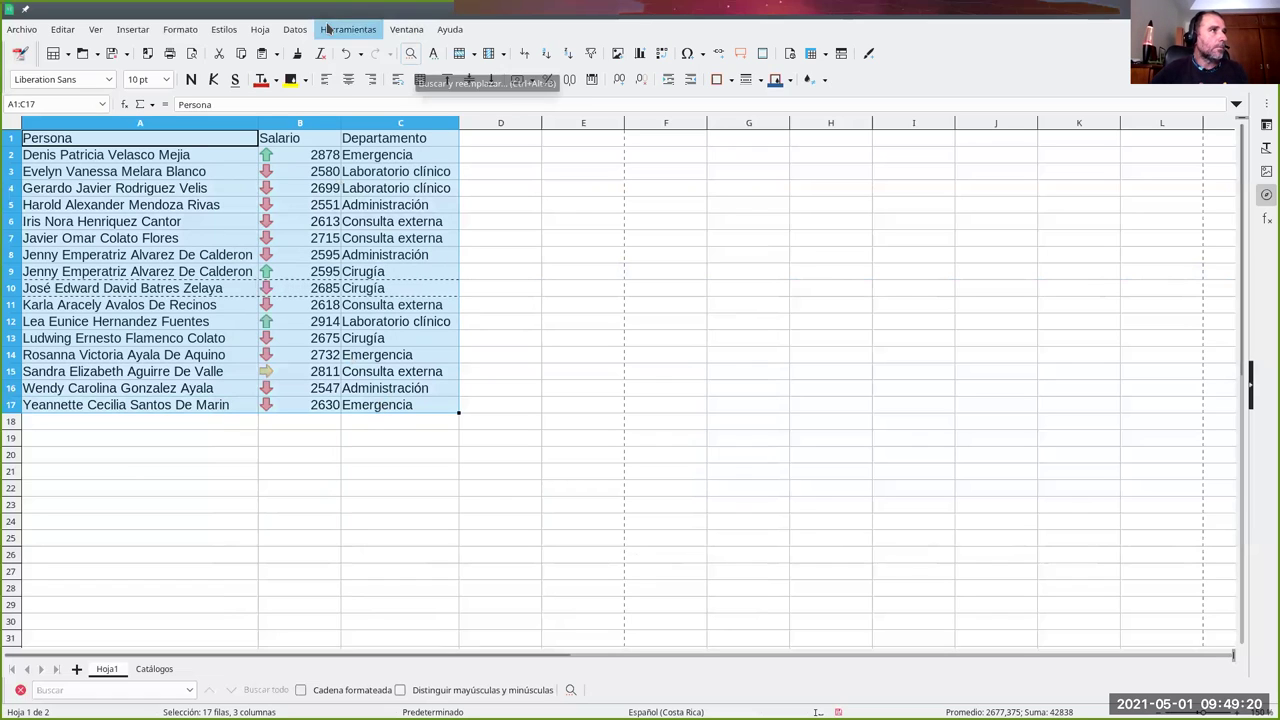
click(295, 29)
mouse_move(340, 122)
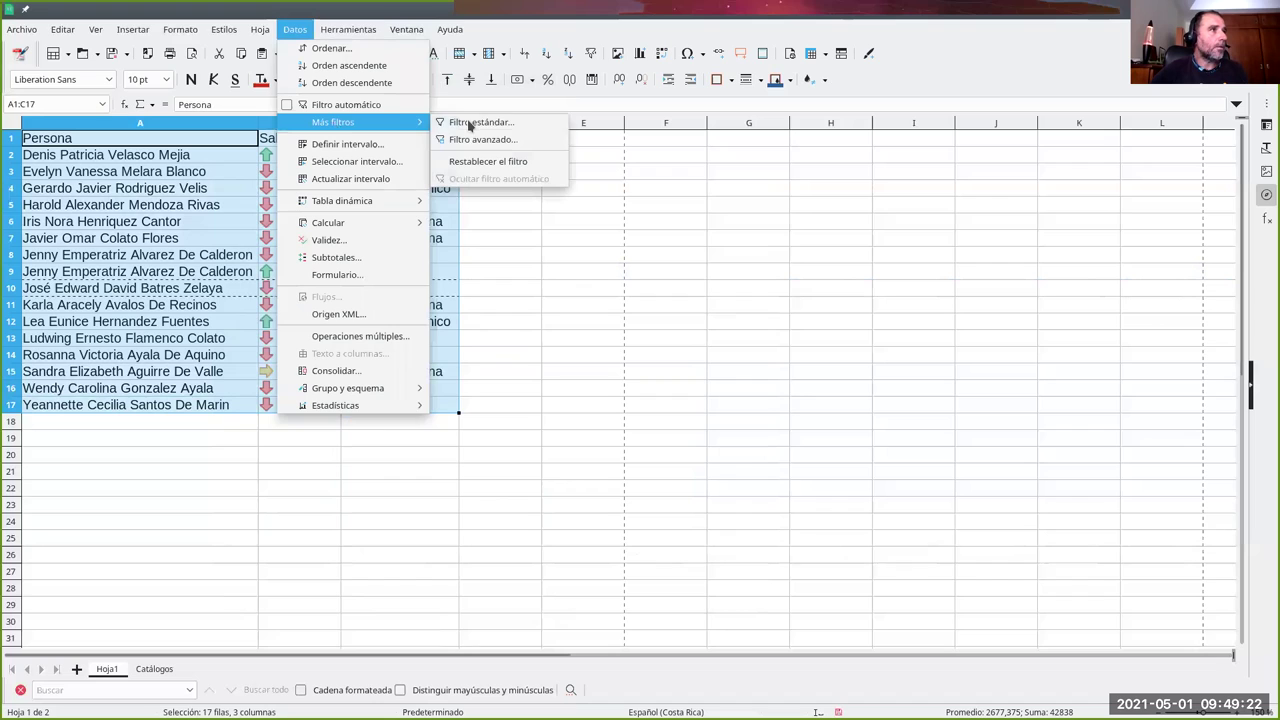
click(489, 122)
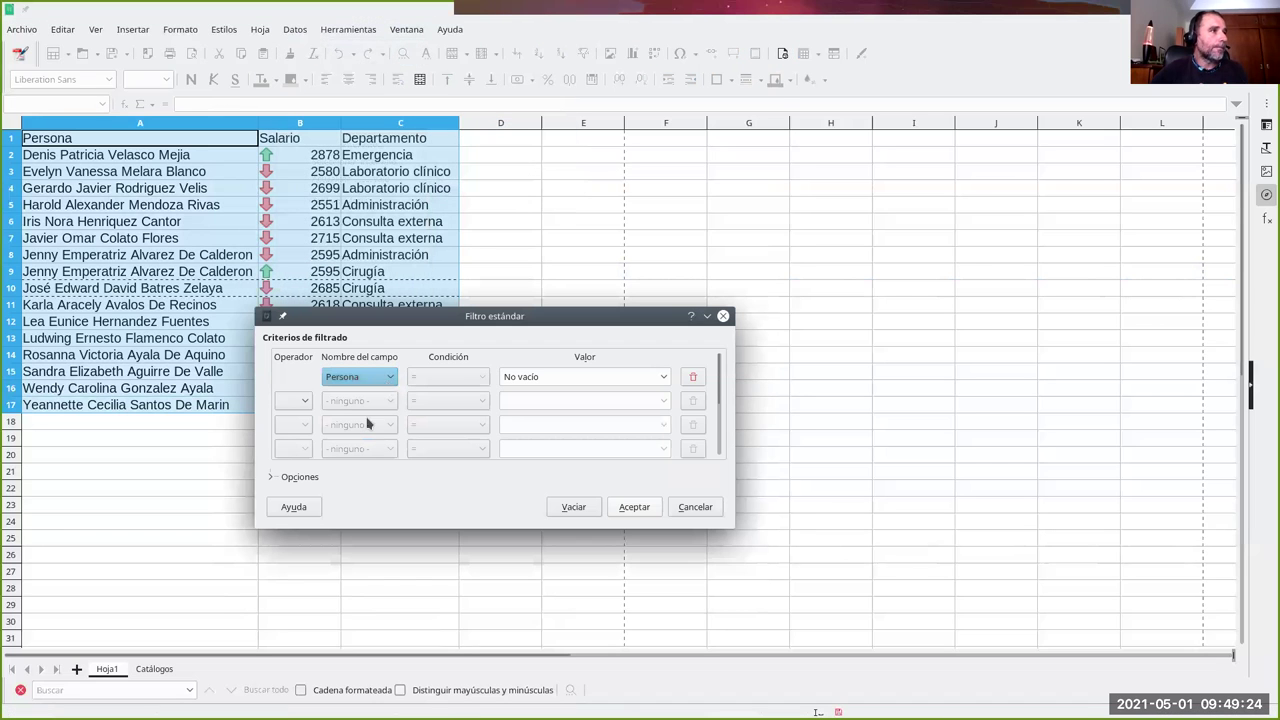
click(302, 478)
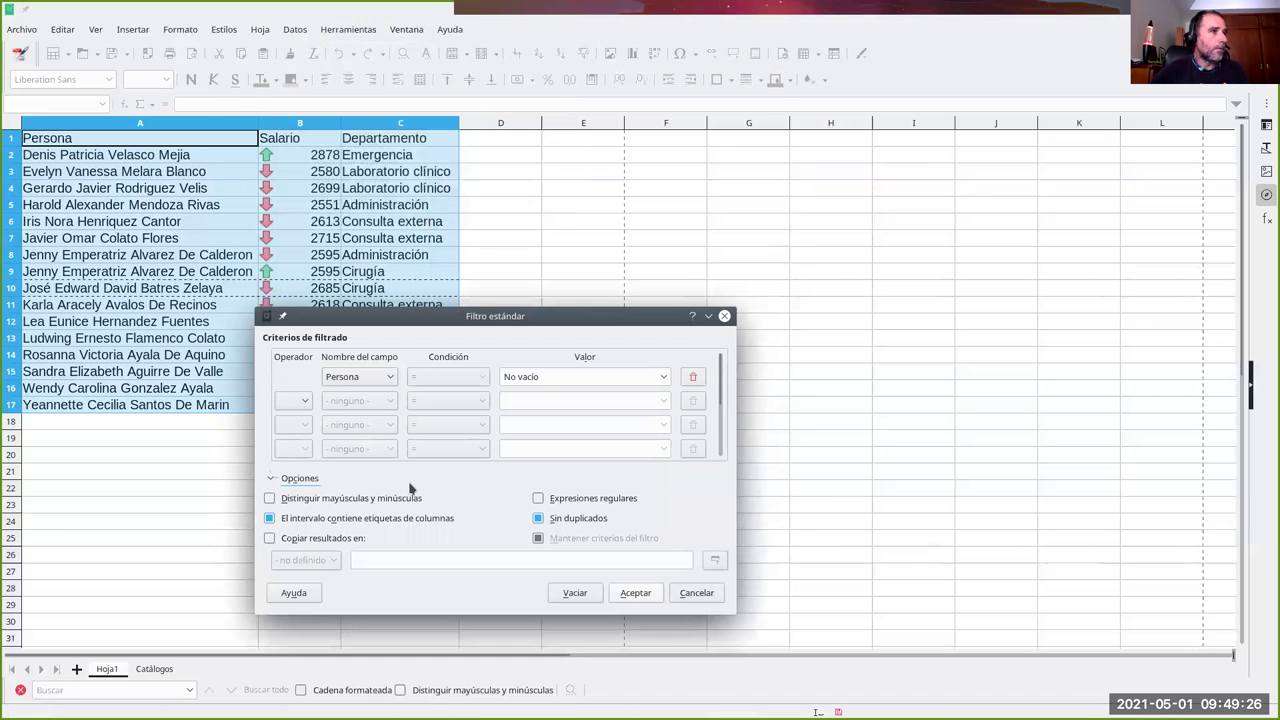
click(376, 376)
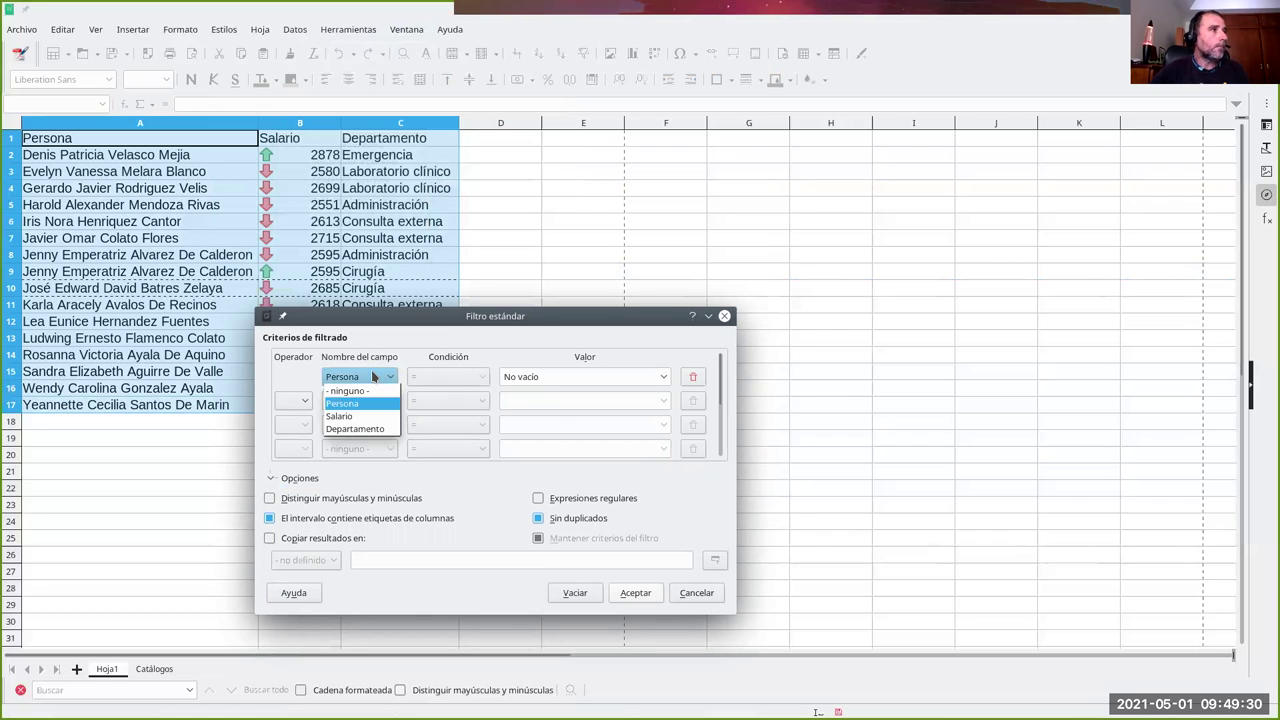
click(374, 376)
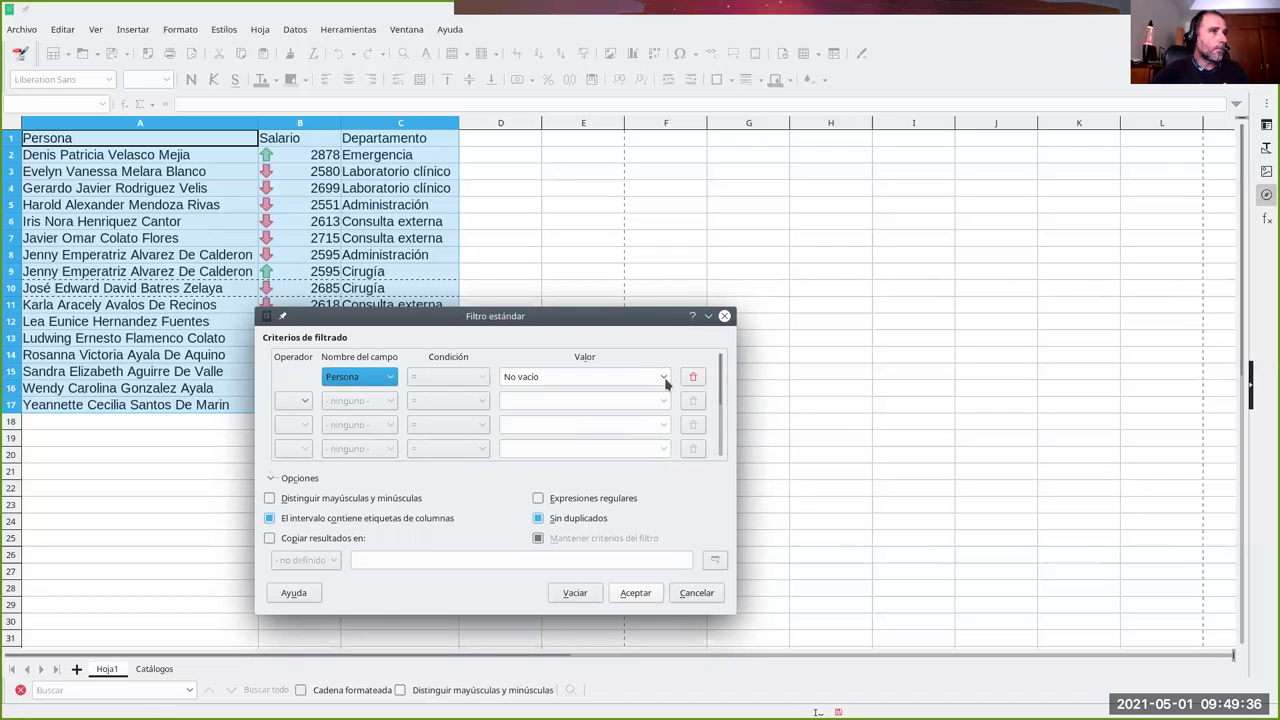
click(624, 593)
Step: Reapply the filter and locate the repeated name in A9
click(180, 289)
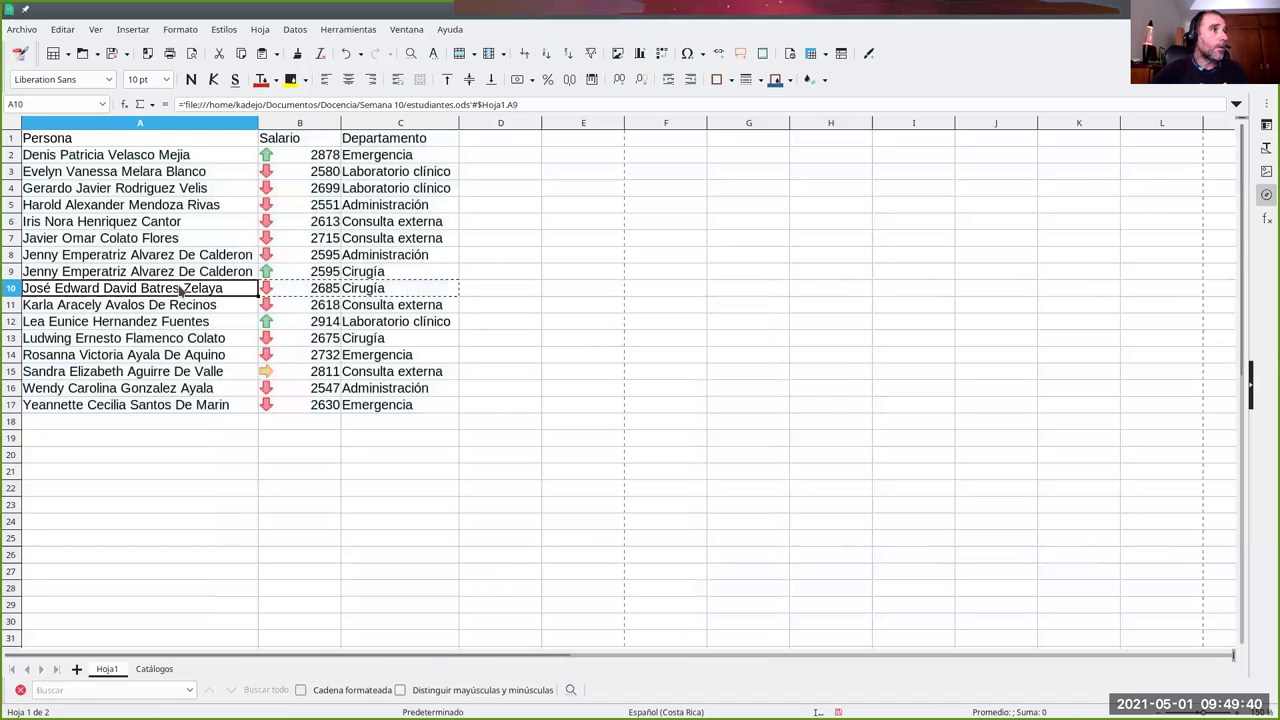
key(Up)
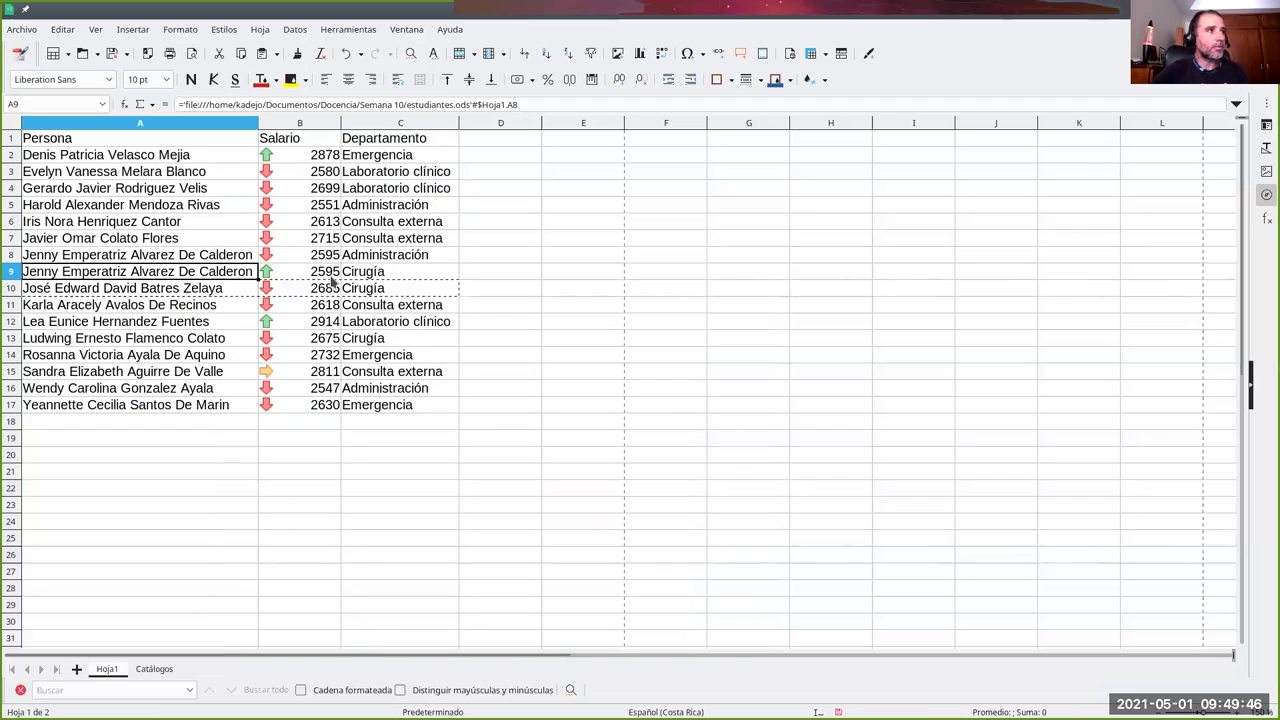
click(72, 290)
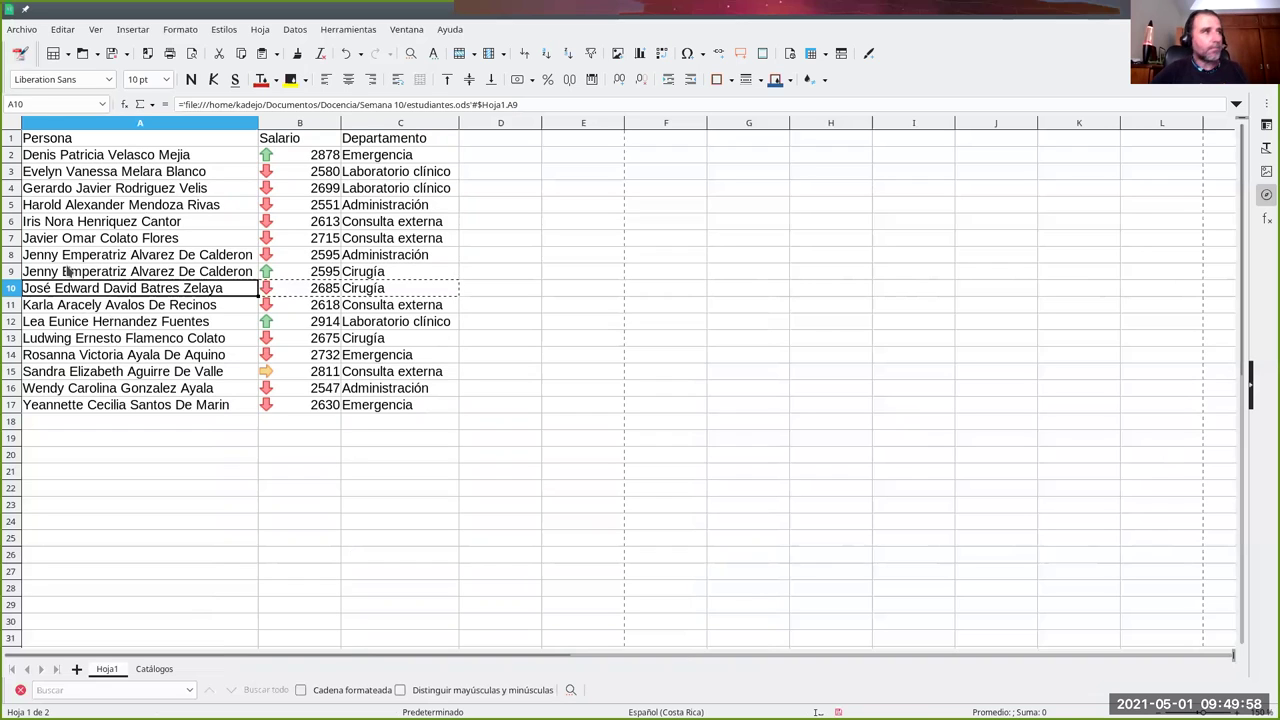
click(104, 276)
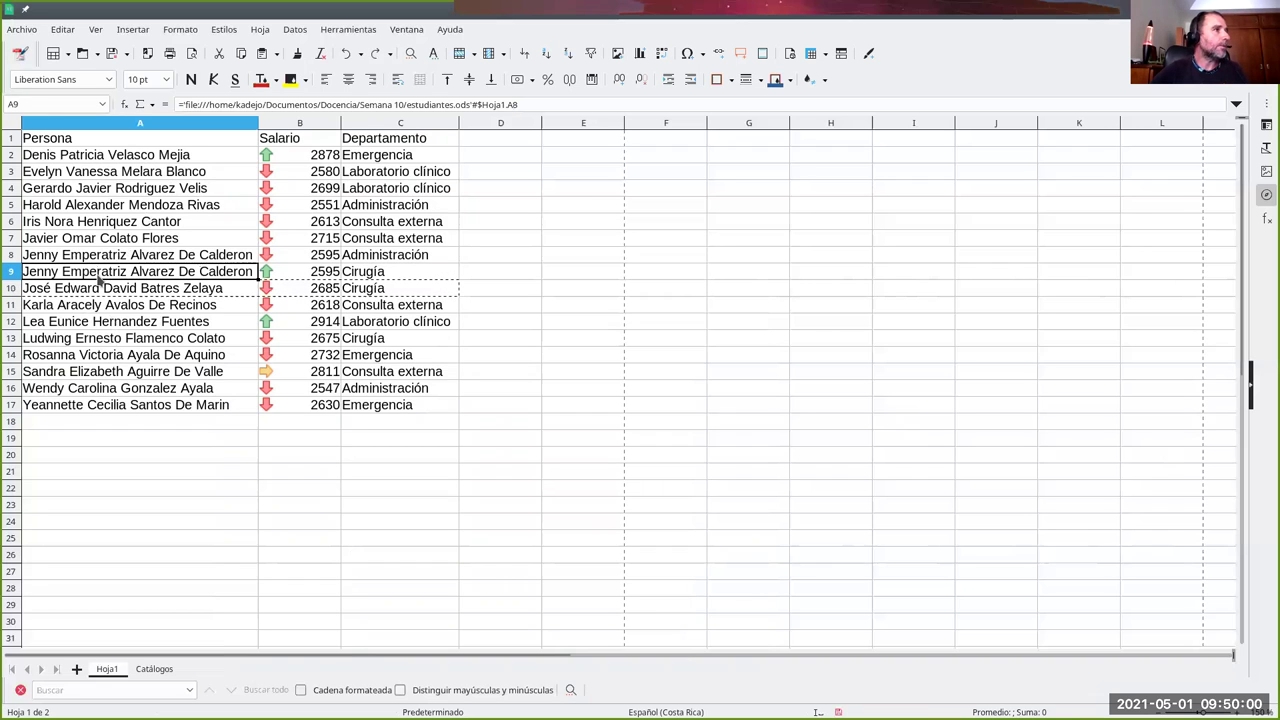
click(87, 290)
click(84, 279)
Step: Delete the whole row 9 holding the duplicate Cirugía record
click(11, 271)
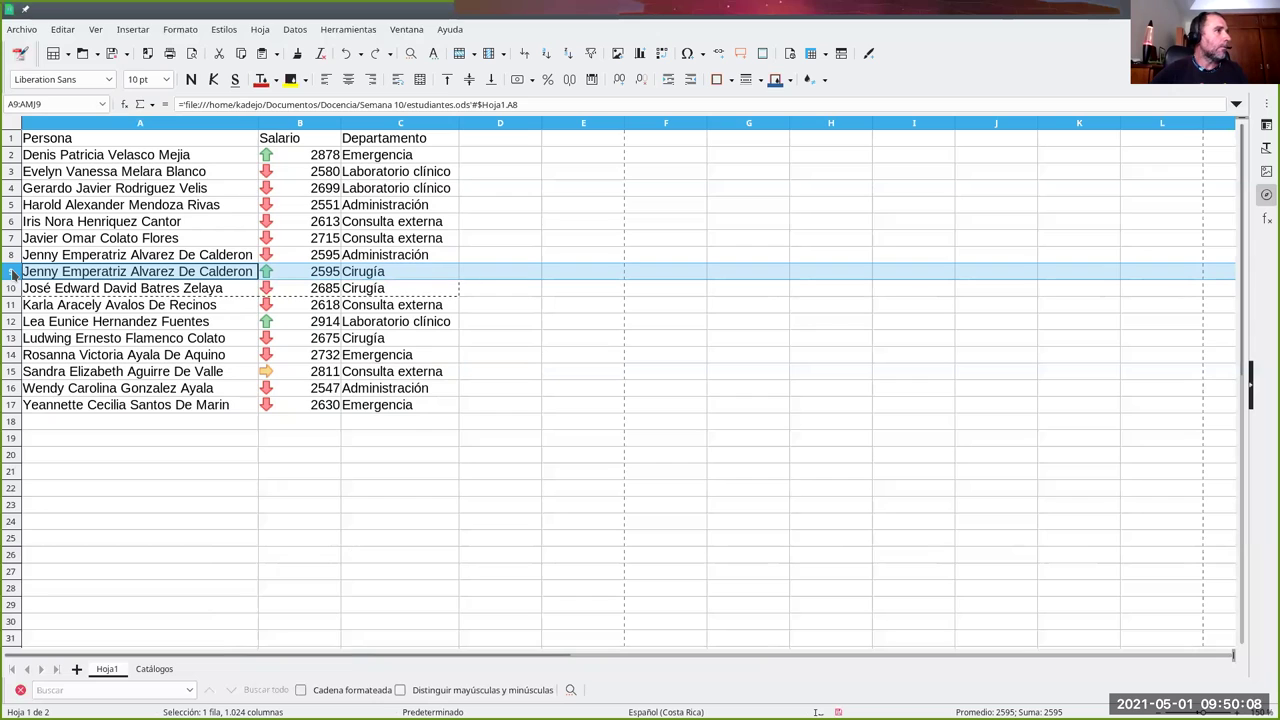
right_click(12, 274)
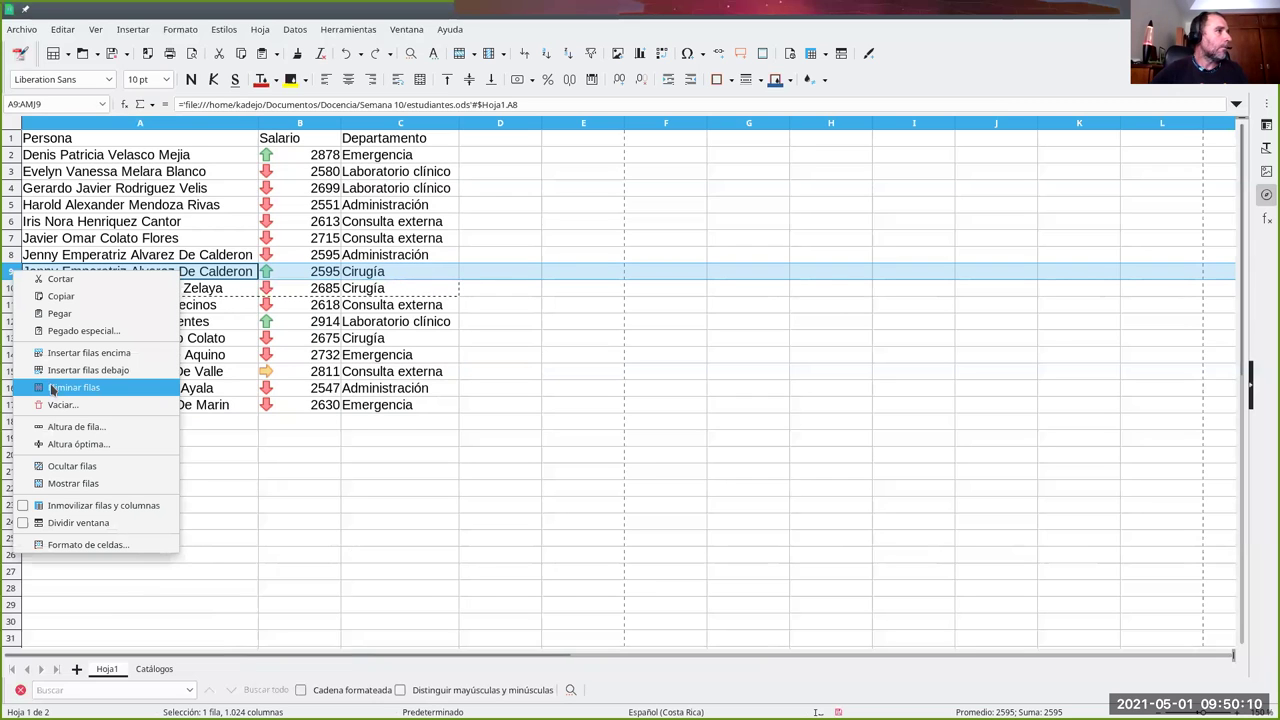
click(75, 387)
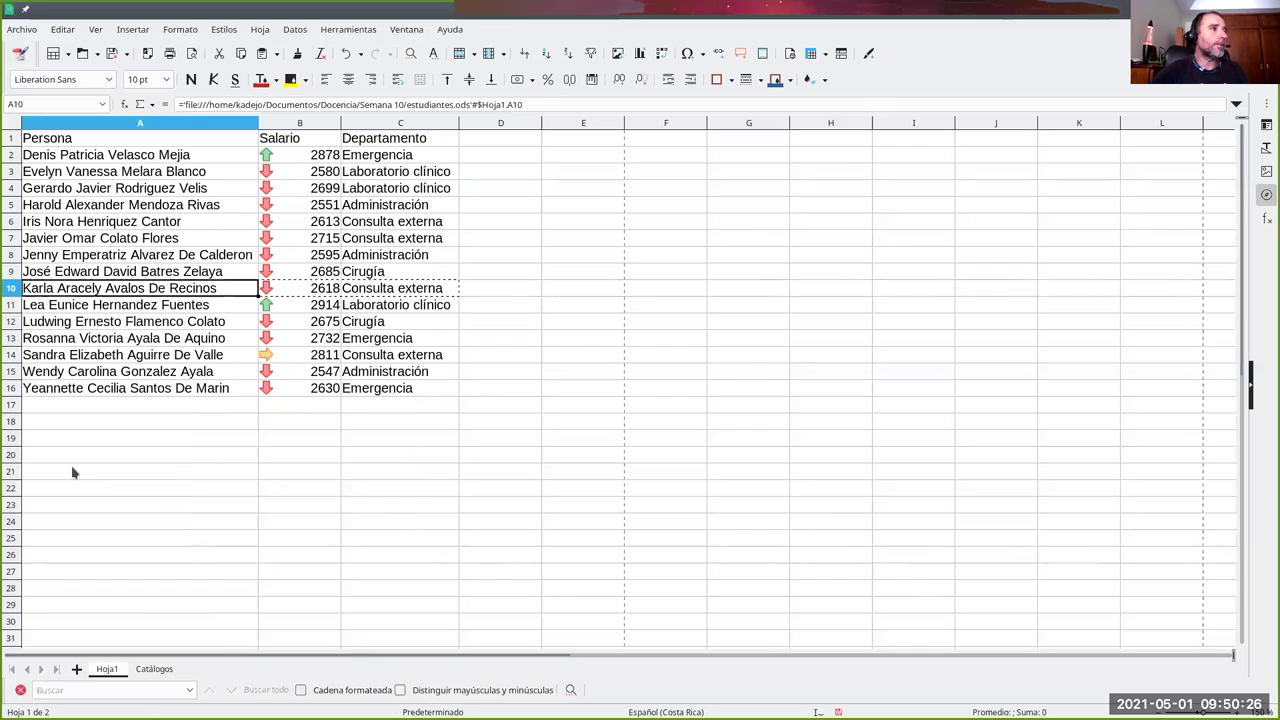
Step: Enter the labels Total and Promedio in A18 and A19
click(295, 408)
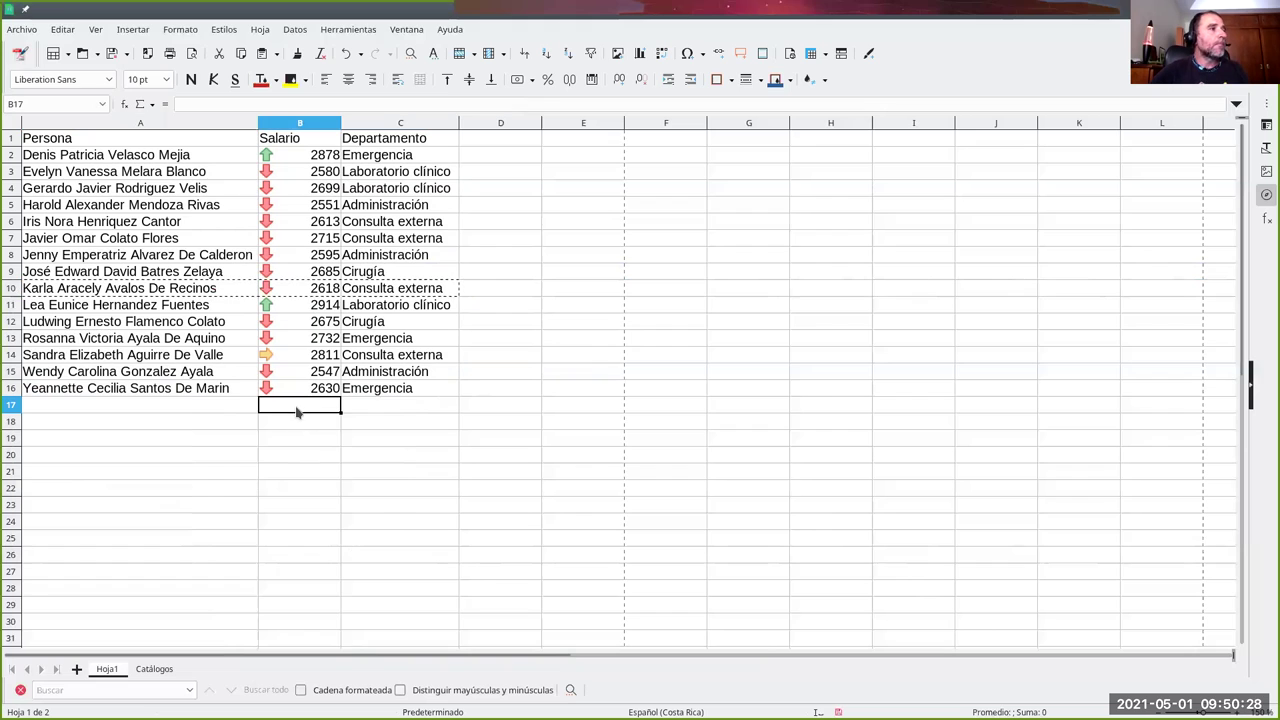
click(217, 422)
text(Total)
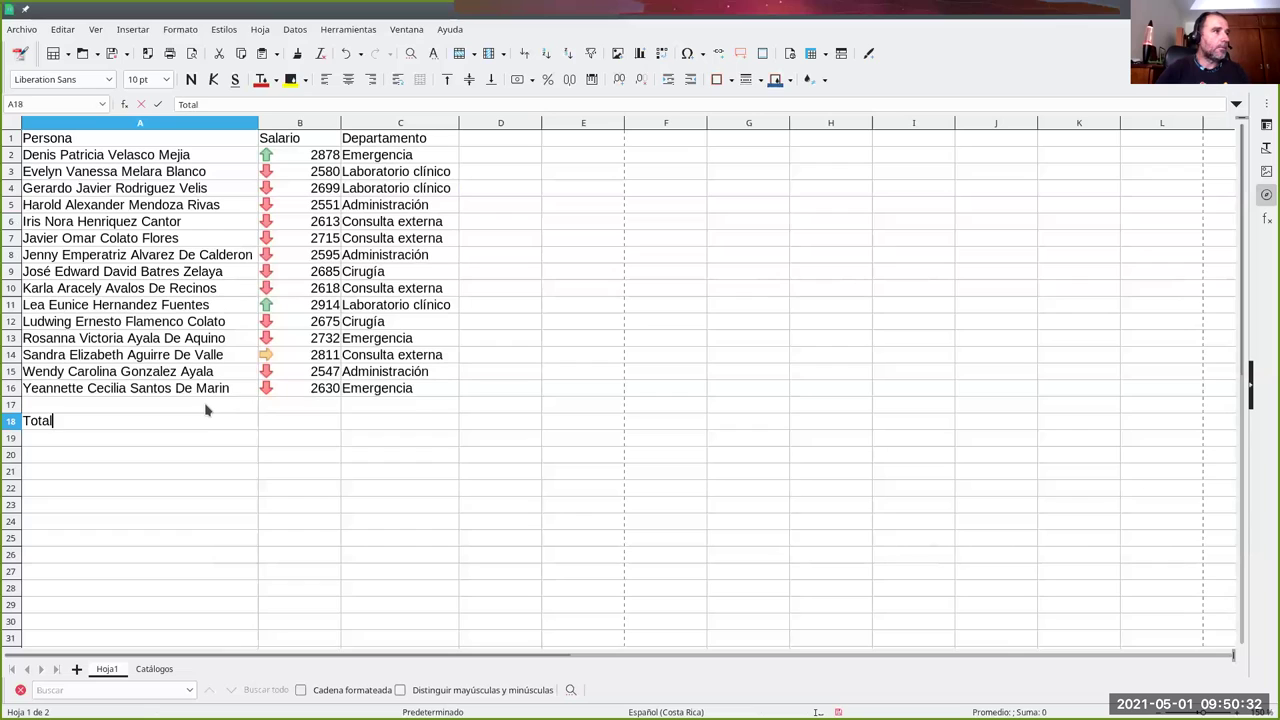
key(Return)
text(Promedio)
key(Return)
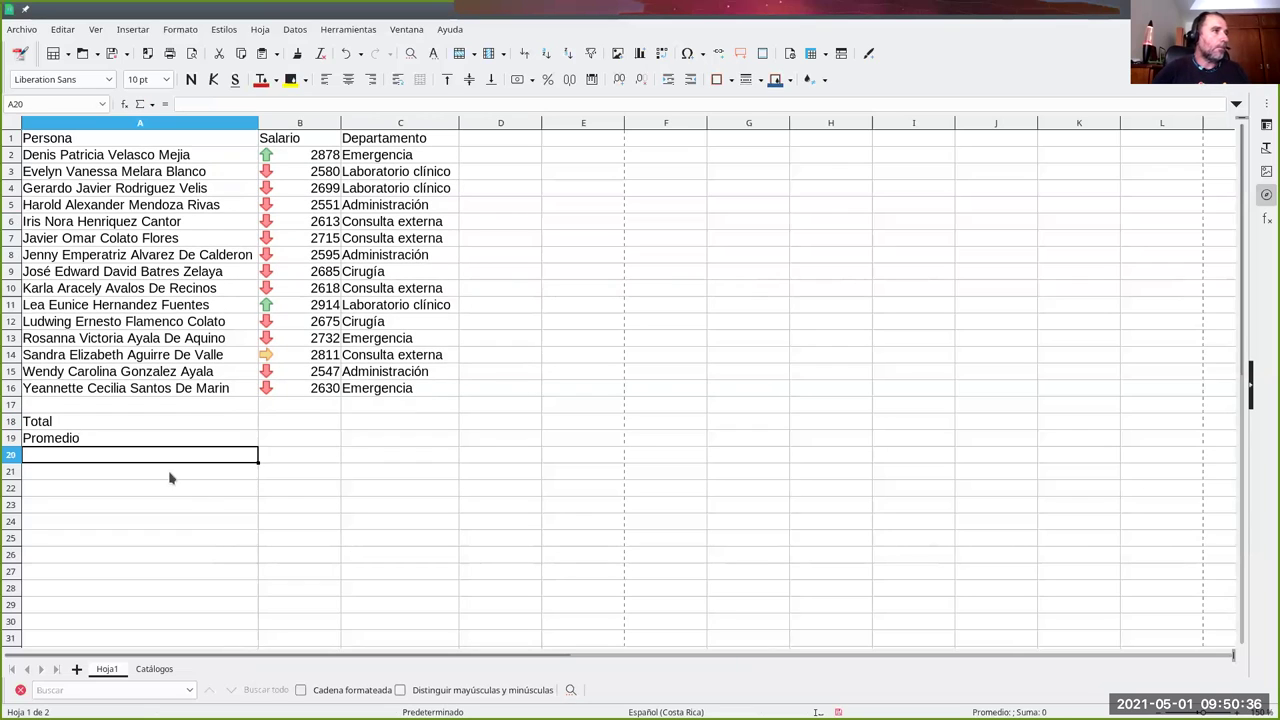
Step: Enter =SUMA(B2:B16) in B18, clear it again, then select salaries B2:B16
click(293, 427)
text(=)
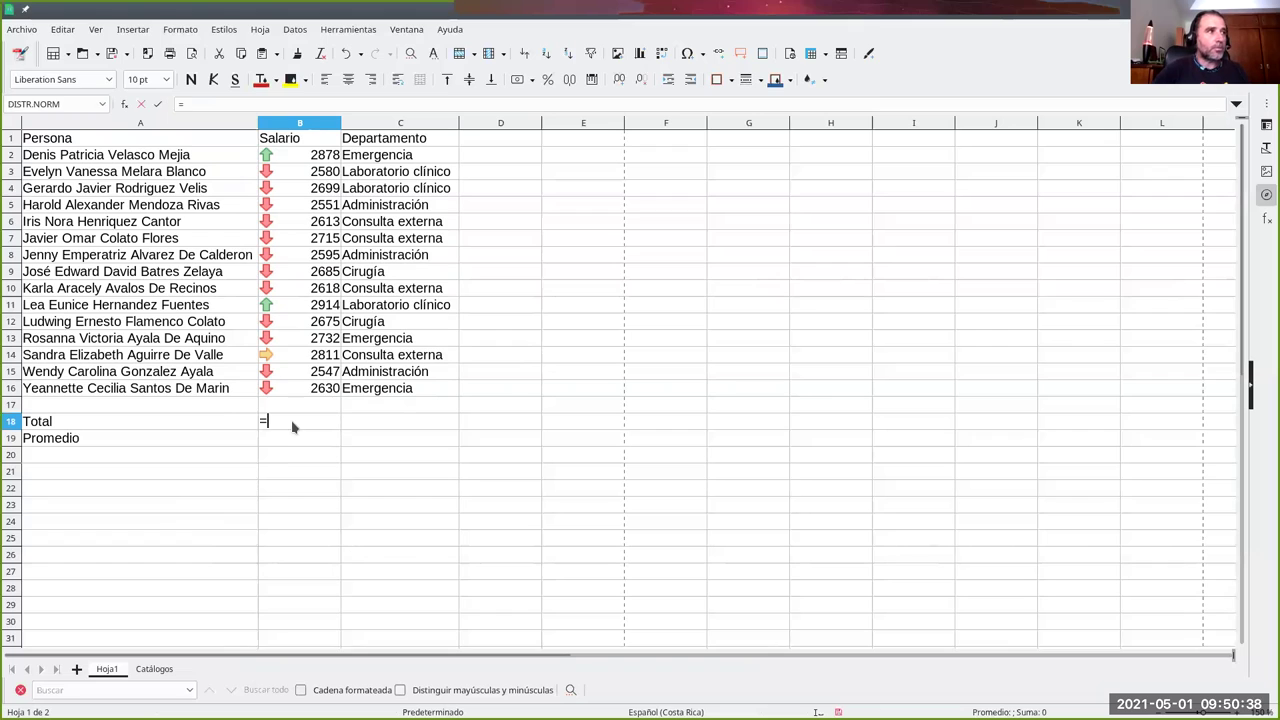
text(suma()
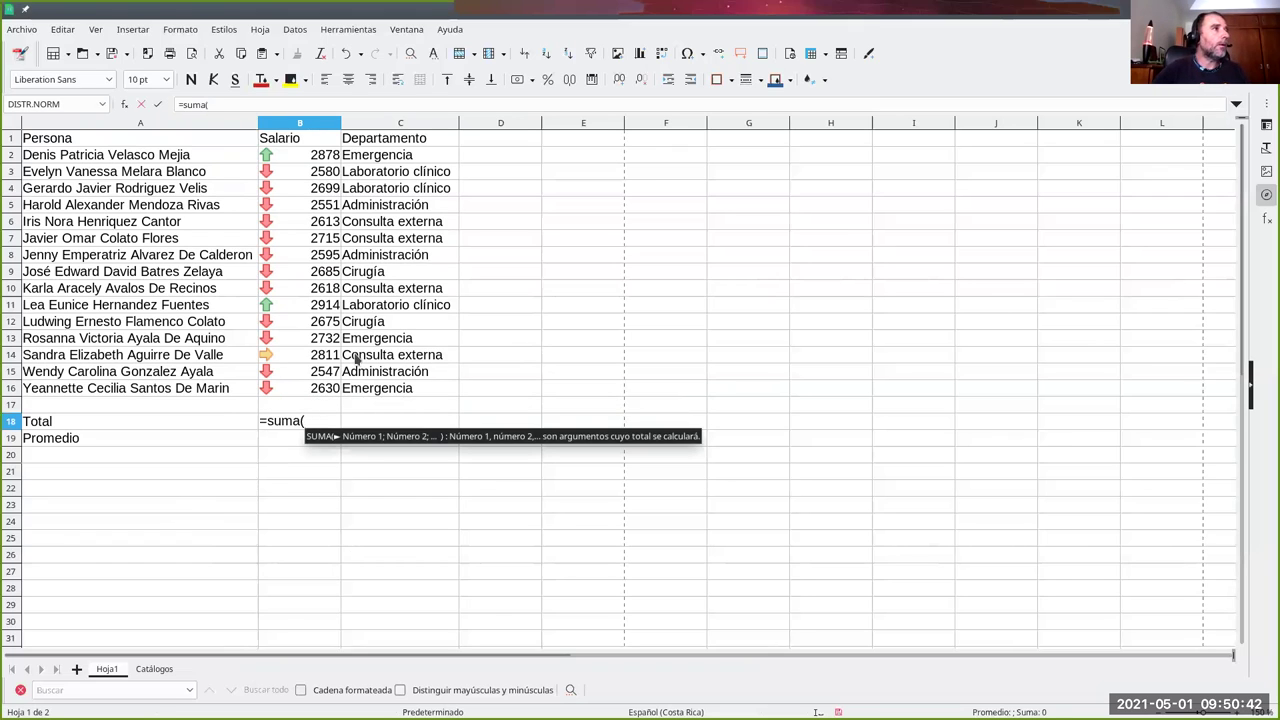
drag(327, 163, 305, 396)
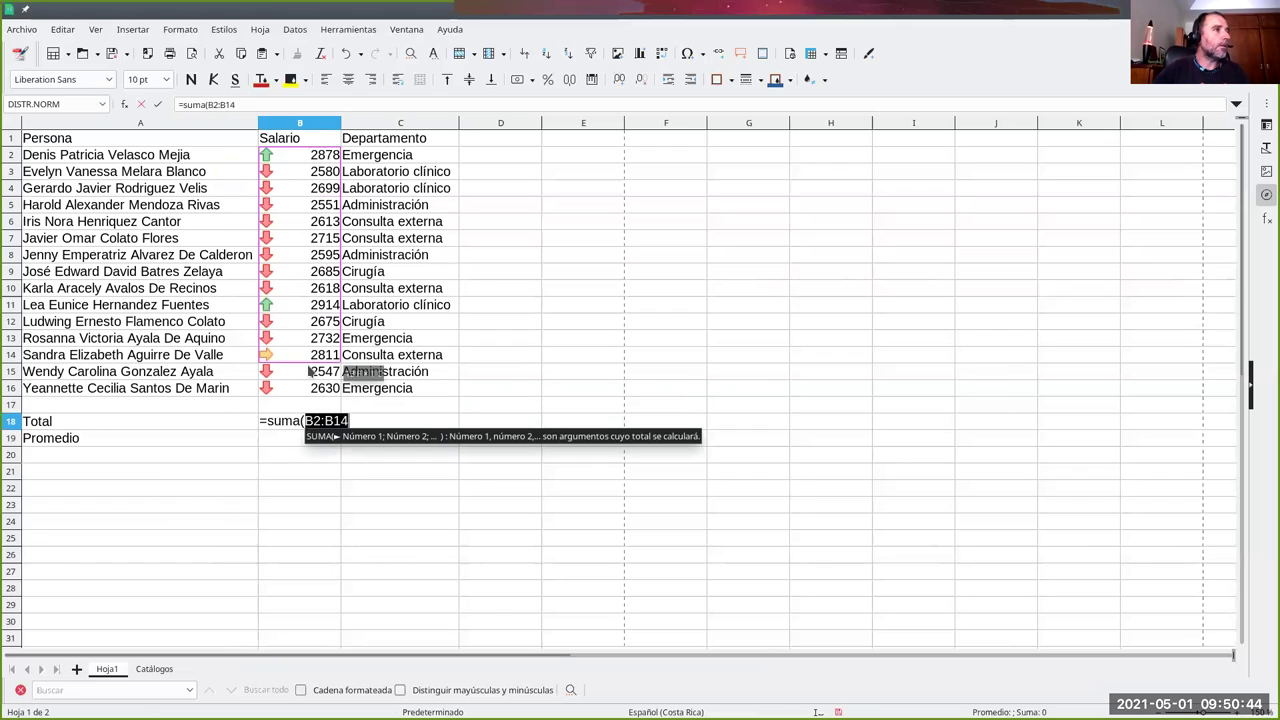
key(Return)
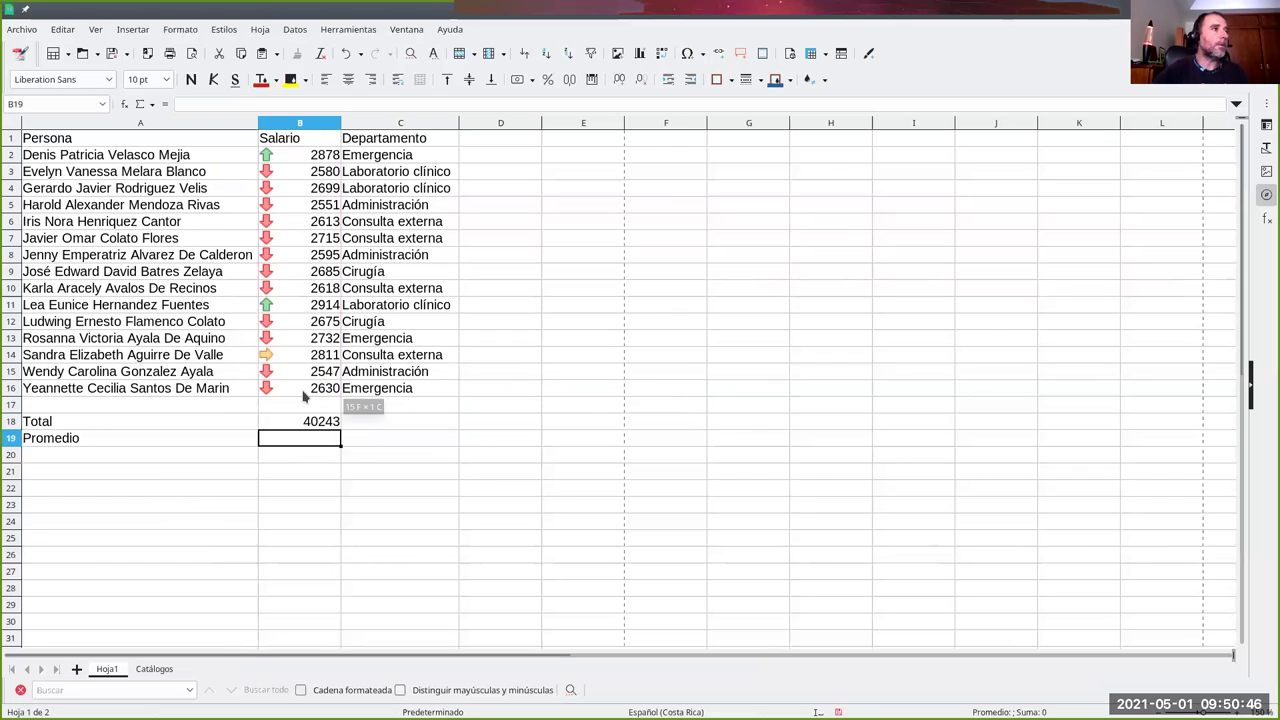
click(319, 422)
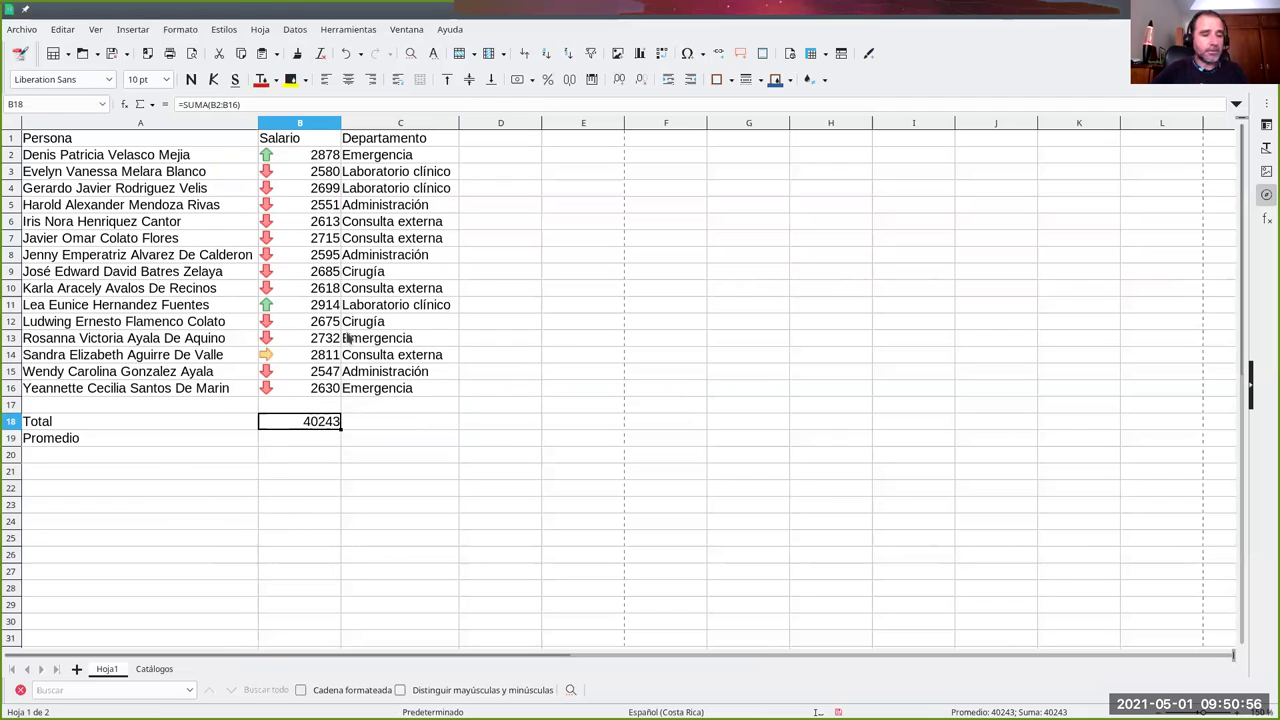
key(Delete)
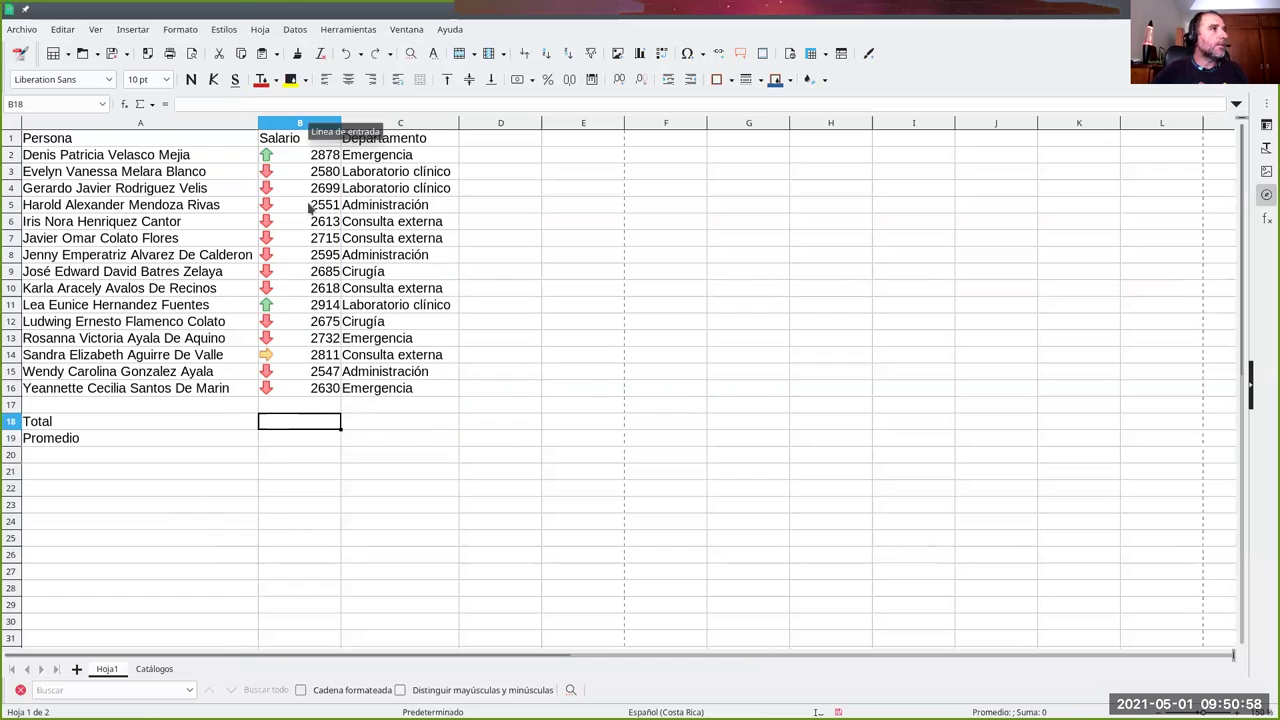
click(252, 424)
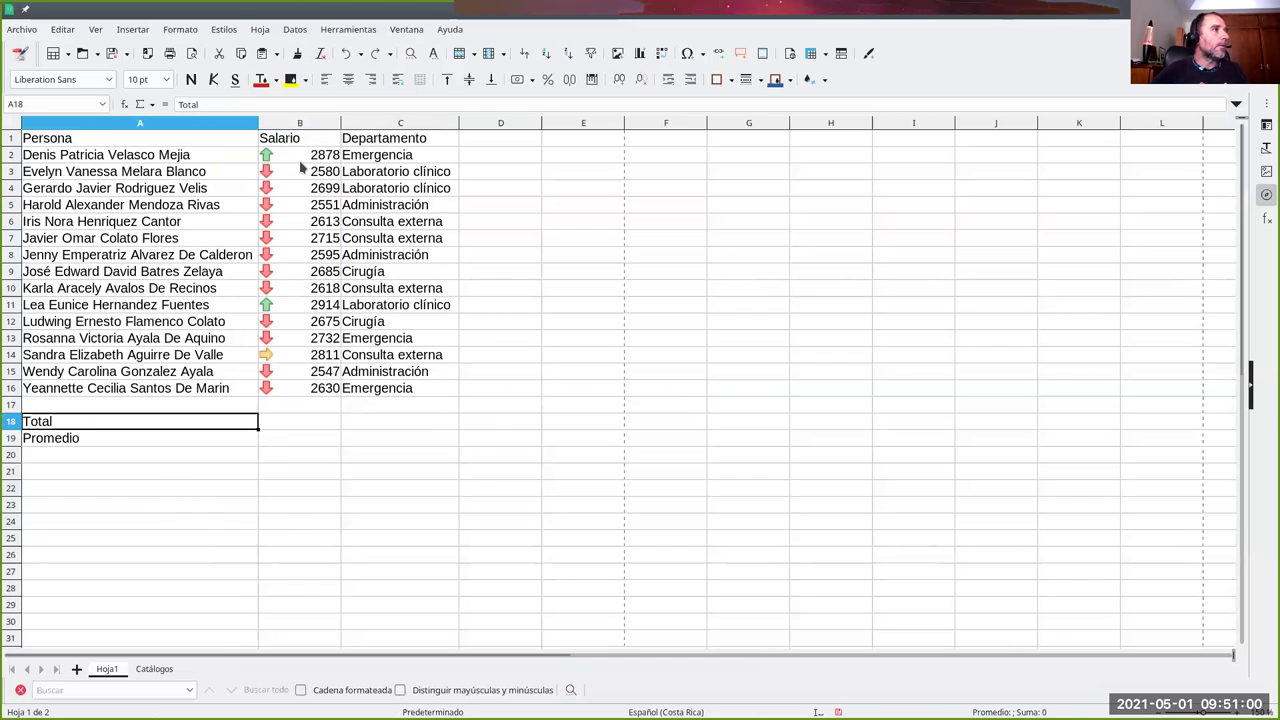
drag(300, 155, 290, 388)
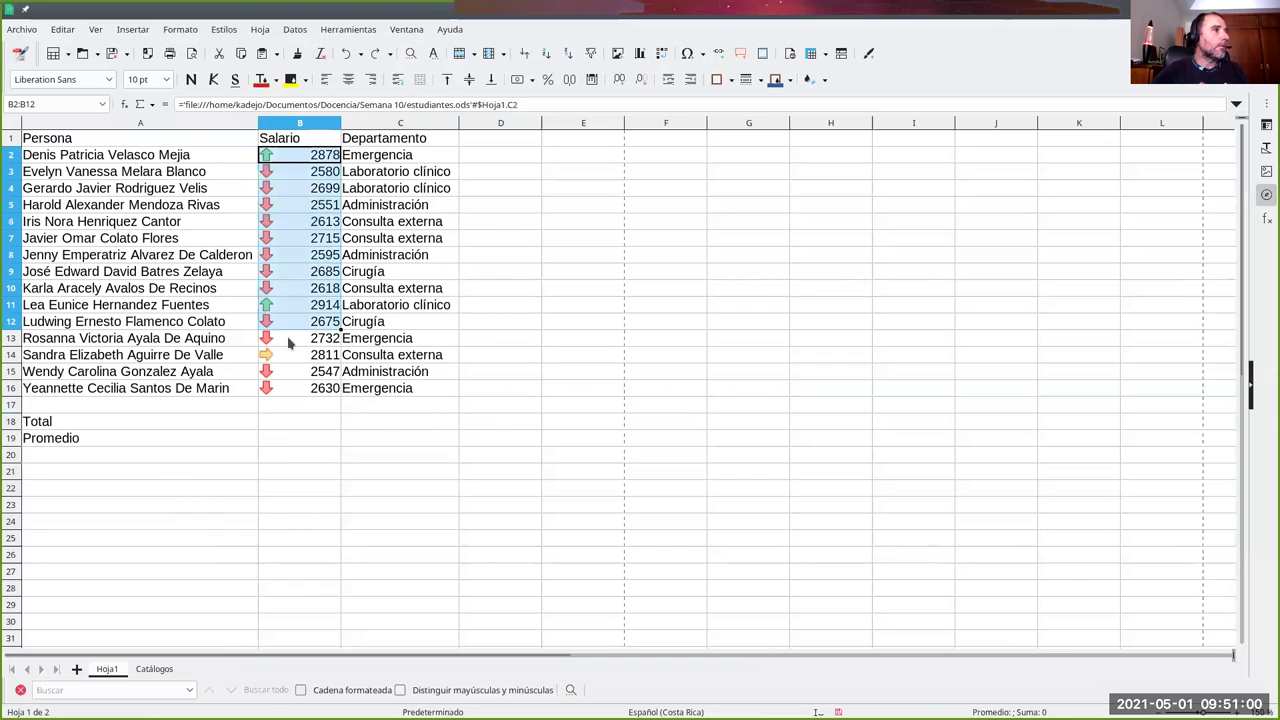
click(181, 30)
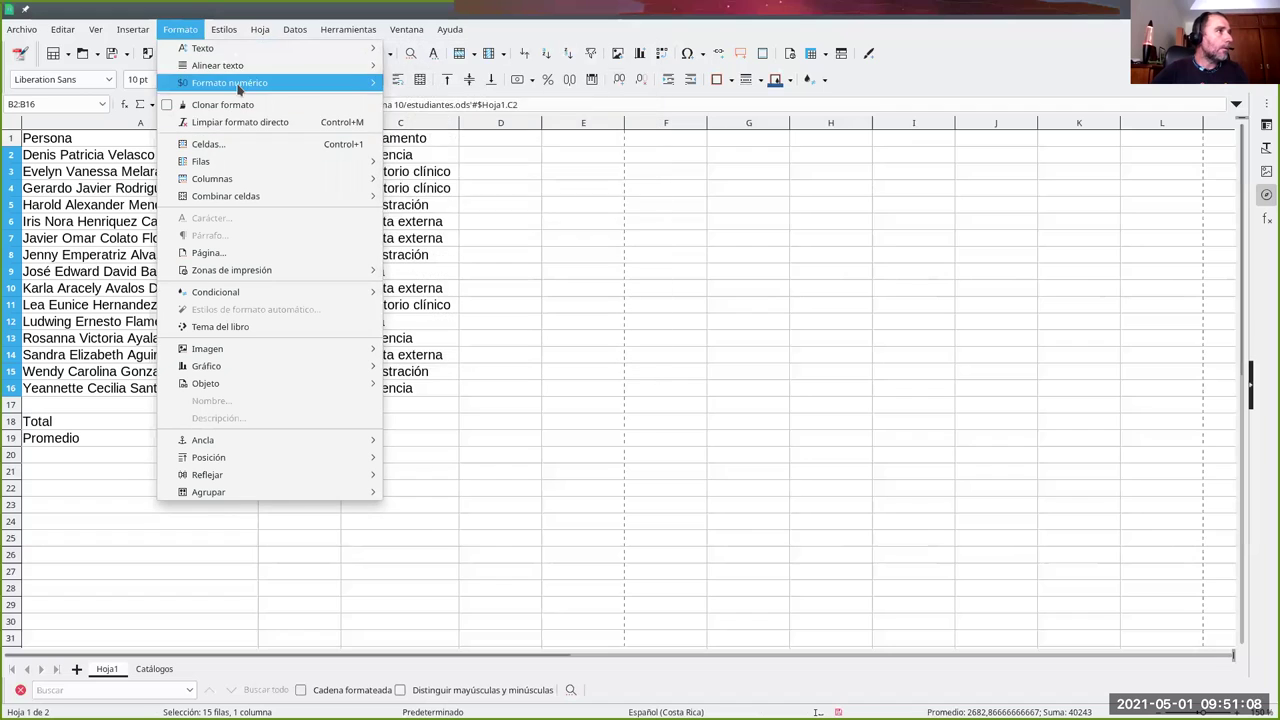
mouse_move(230, 82)
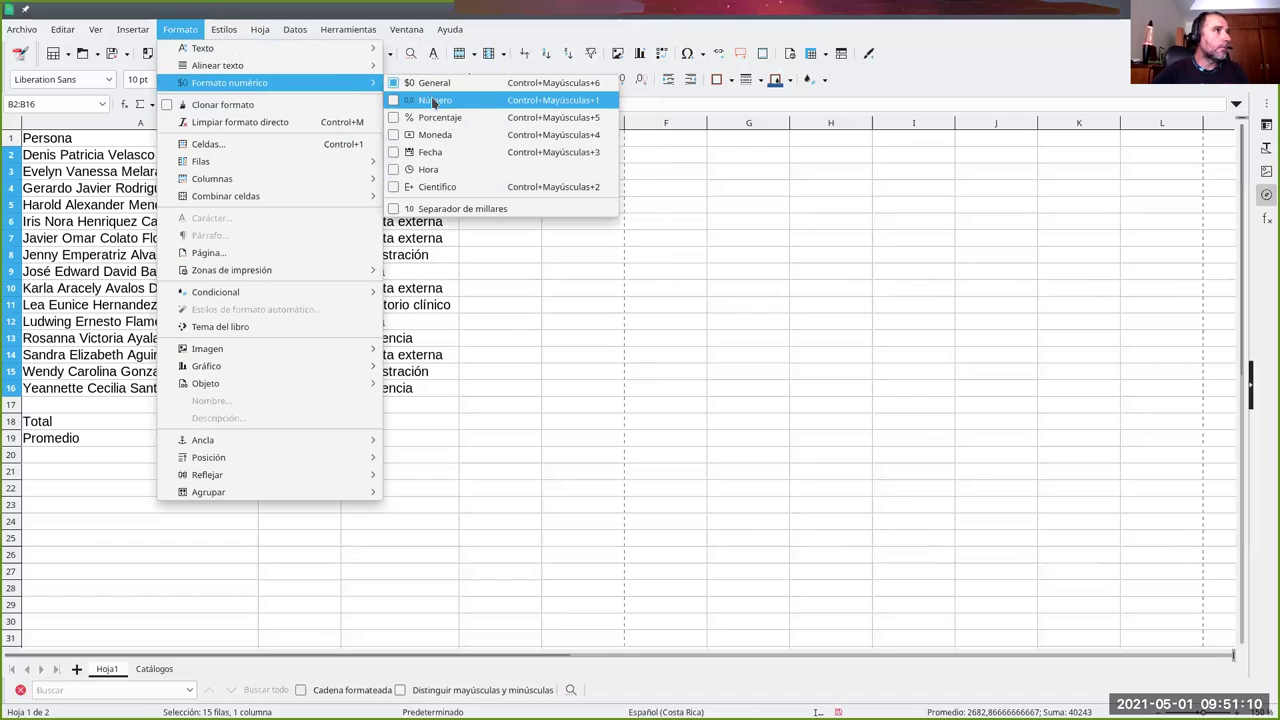
click(399, 139)
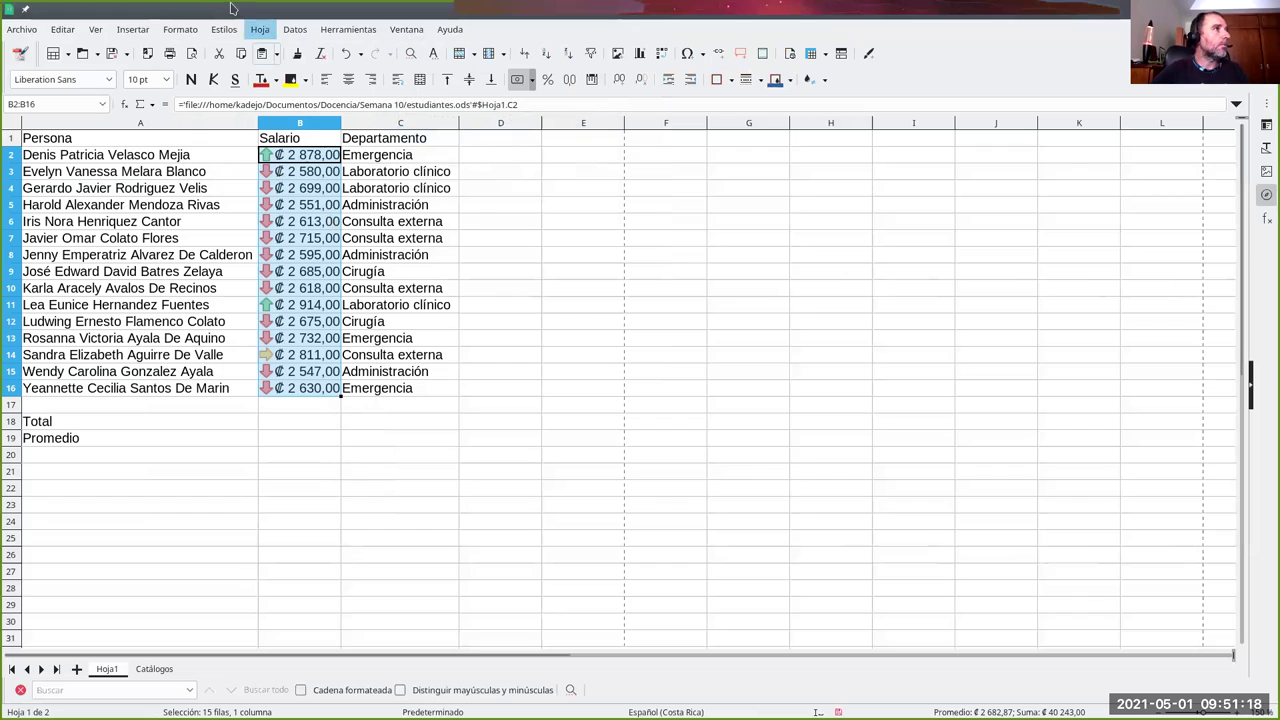
click(180, 29)
mouse_move(229, 82)
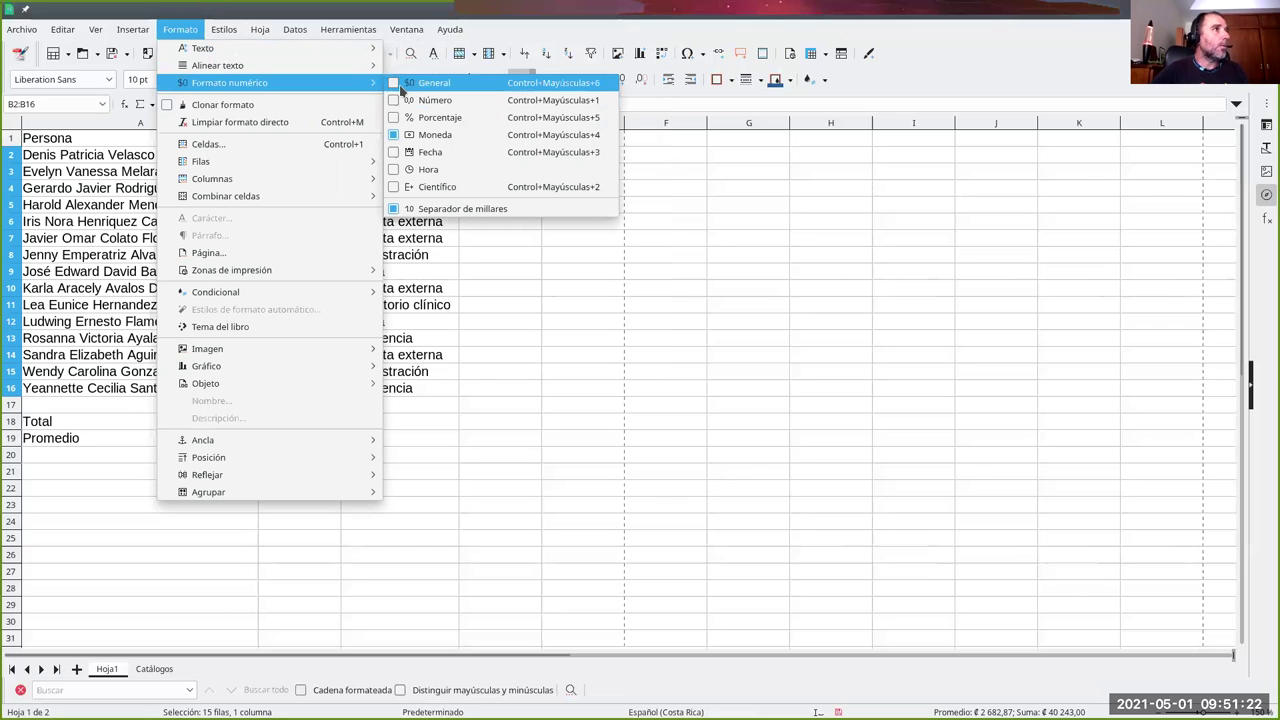
click(393, 86)
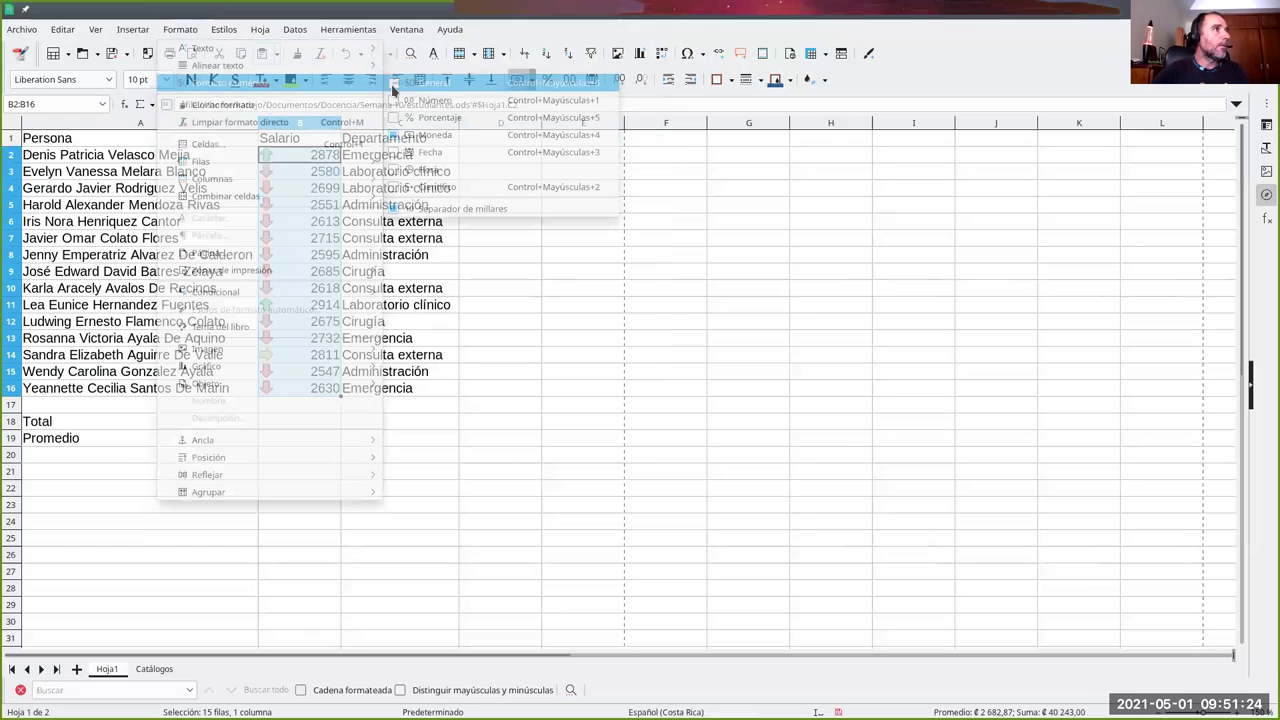
click(183, 31)
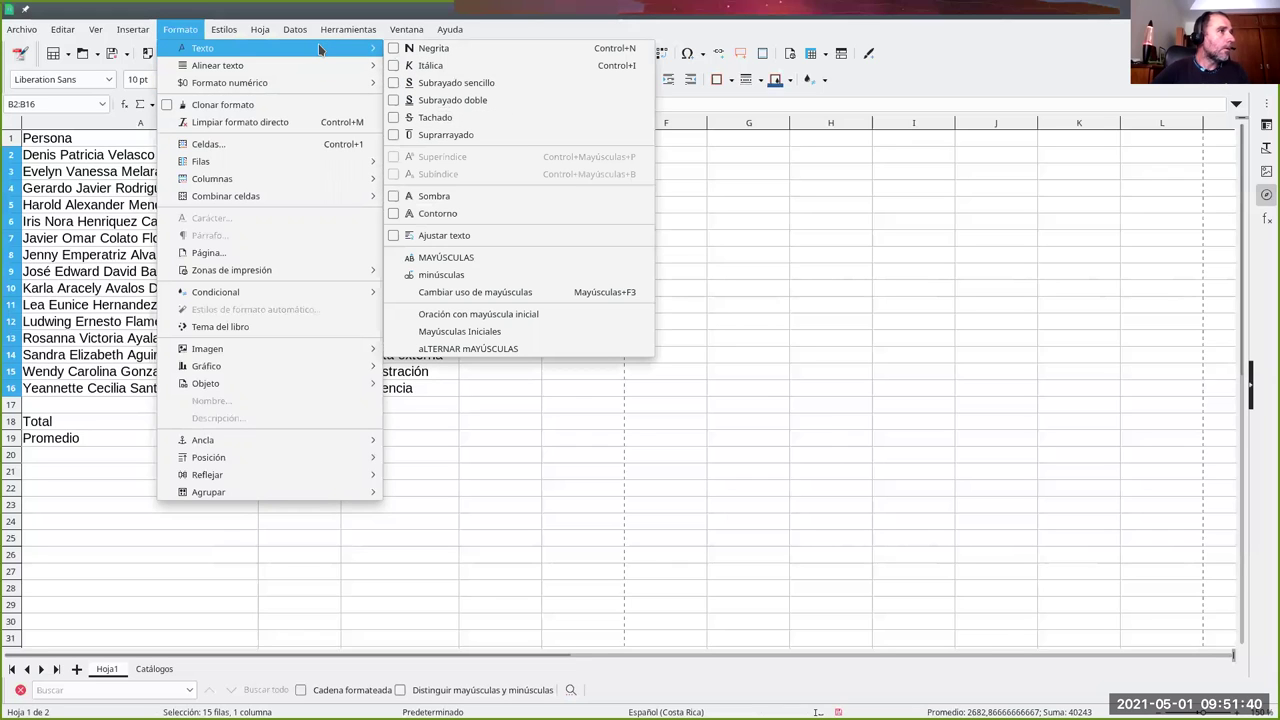
mouse_move(229, 82)
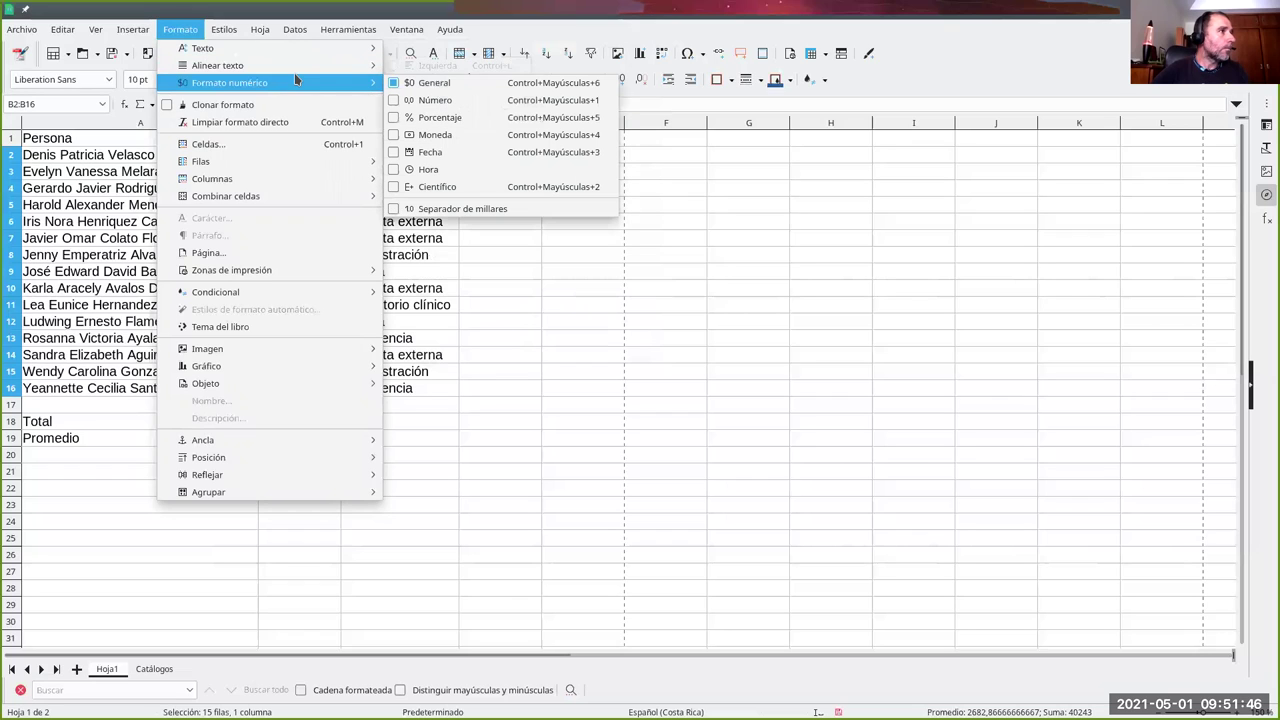
key(Escape)
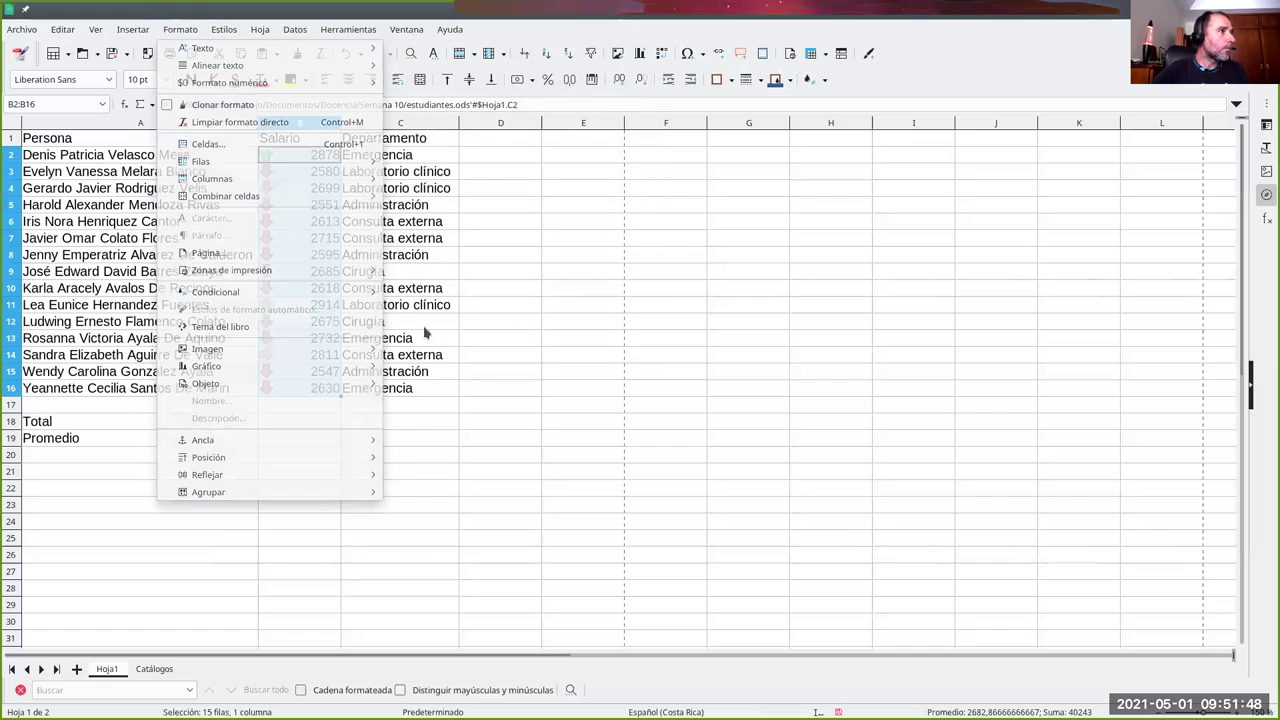
click(310, 162)
Step: Format B2 as Moneda currency in USD $ Inglés (EE. UU.)
right_click(310, 162)
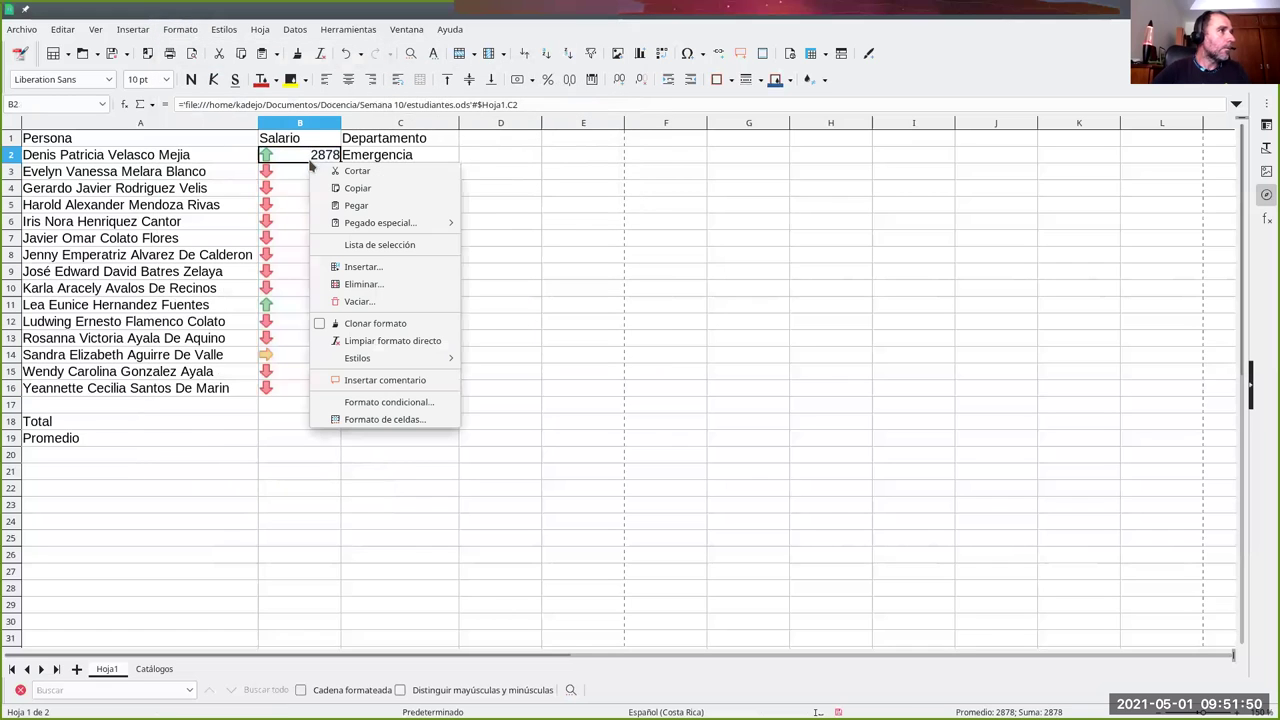
click(378, 419)
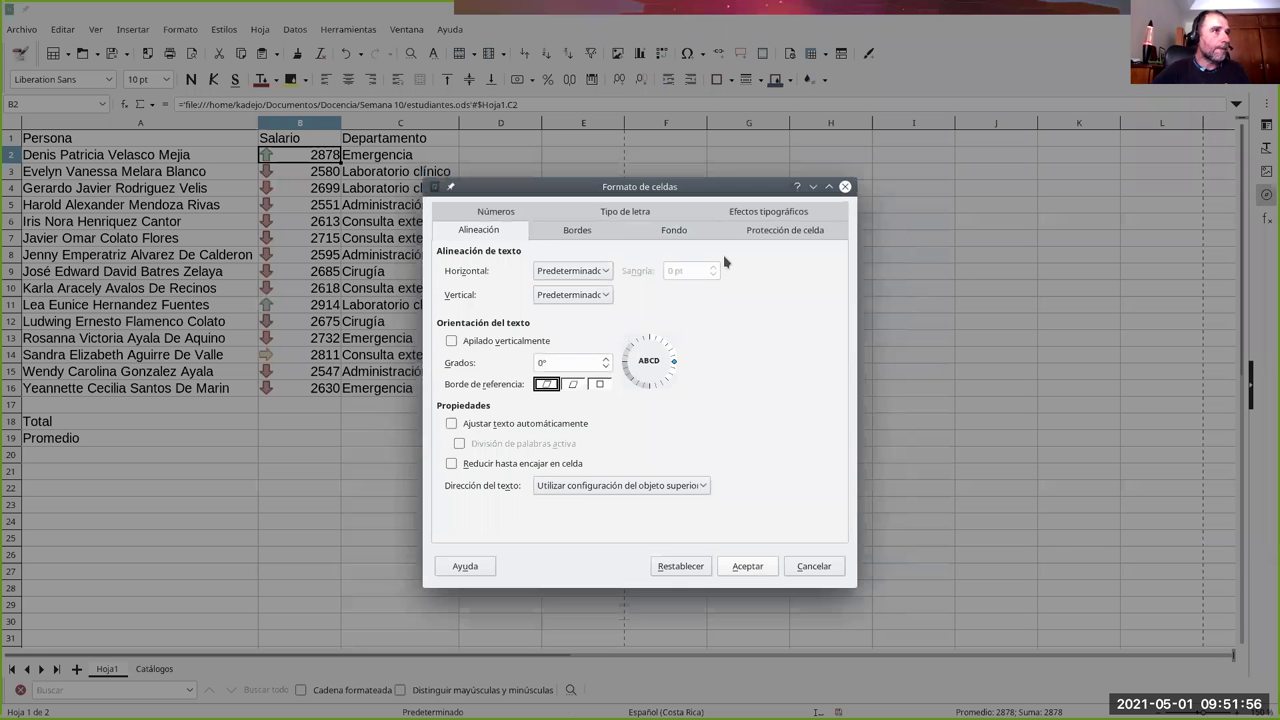
click(480, 211)
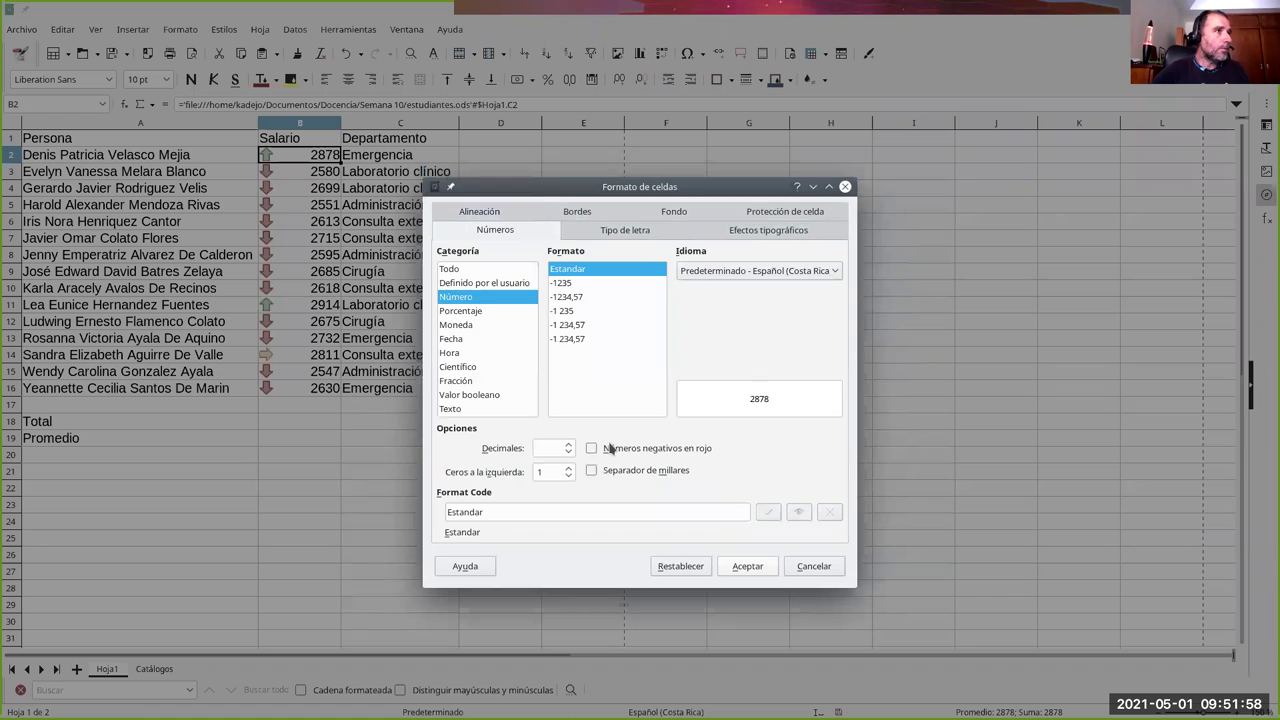
click(465, 326)
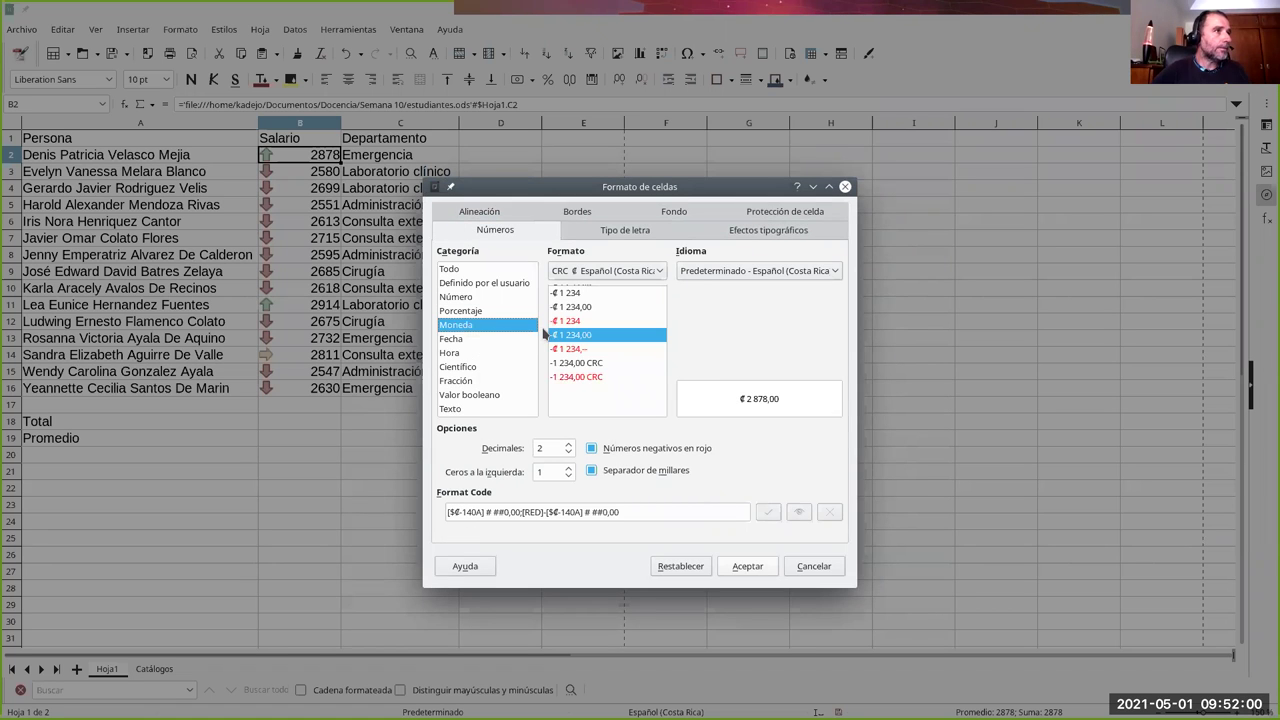
click(612, 271)
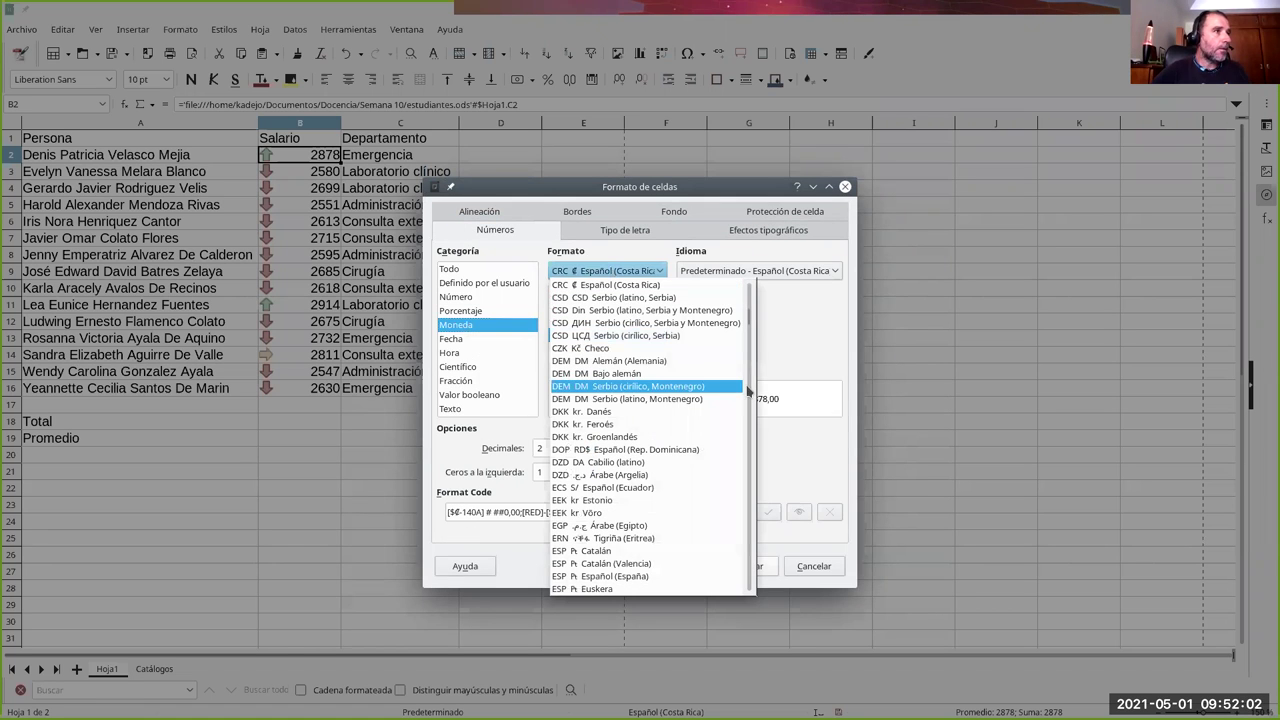
drag(750, 323, 731, 556)
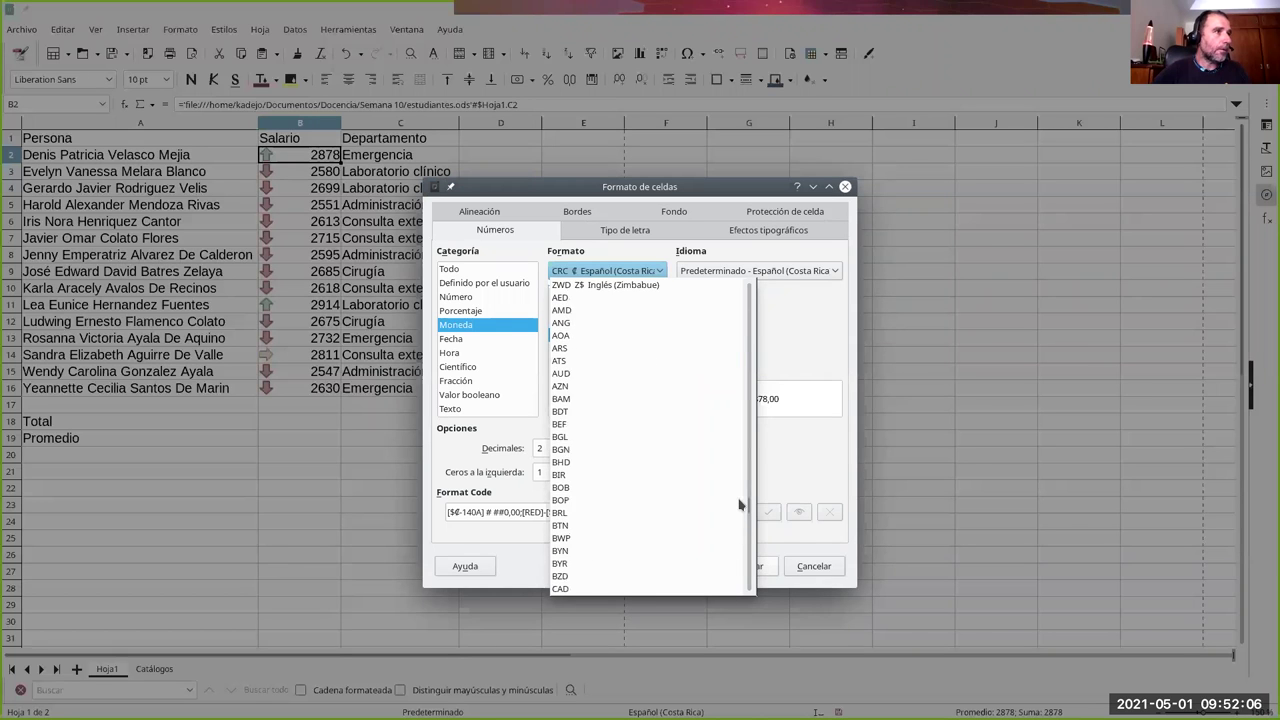
scroll(737, 510, down, 10)
scroll(739, 503, up, 3)
scroll(734, 440, up, 3)
scroll(734, 442, up, 3)
scroll(741, 453, up, 3)
scroll(742, 440, up, 5)
scroll(743, 430, up, 5)
scroll(743, 420, up, 5)
scroll(744, 360, up, 5)
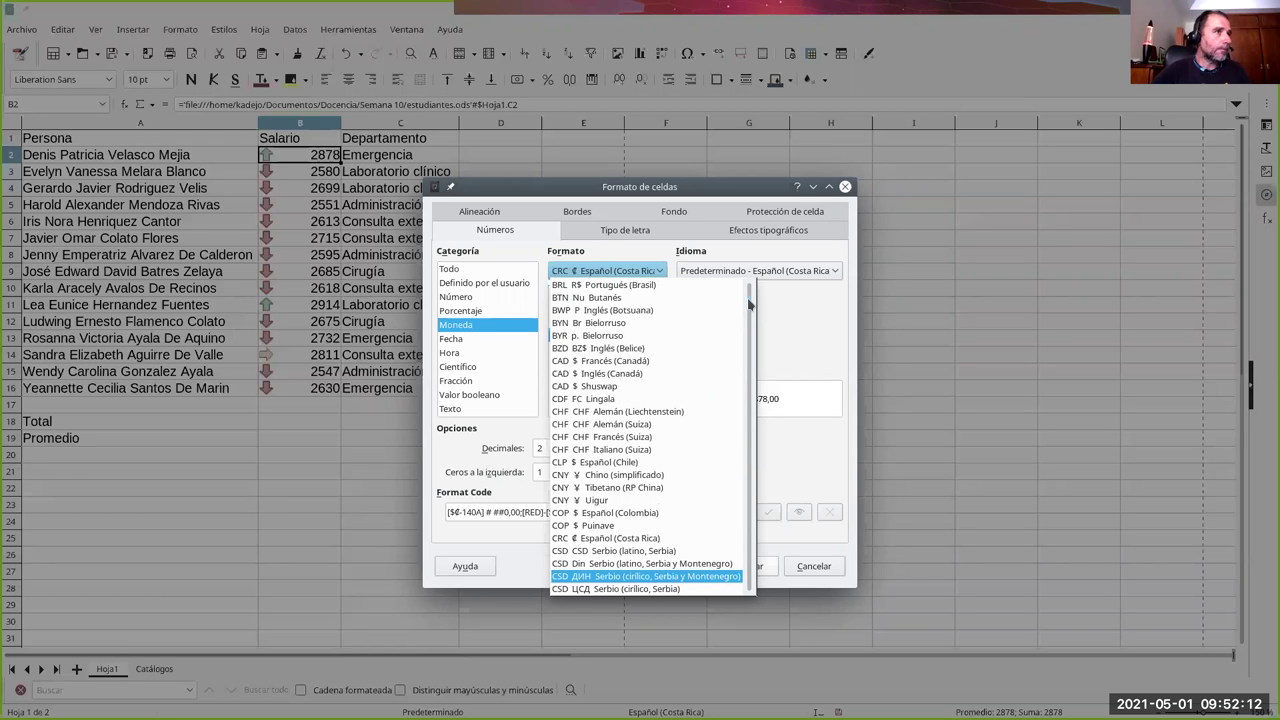
drag(750, 305, 752, 462)
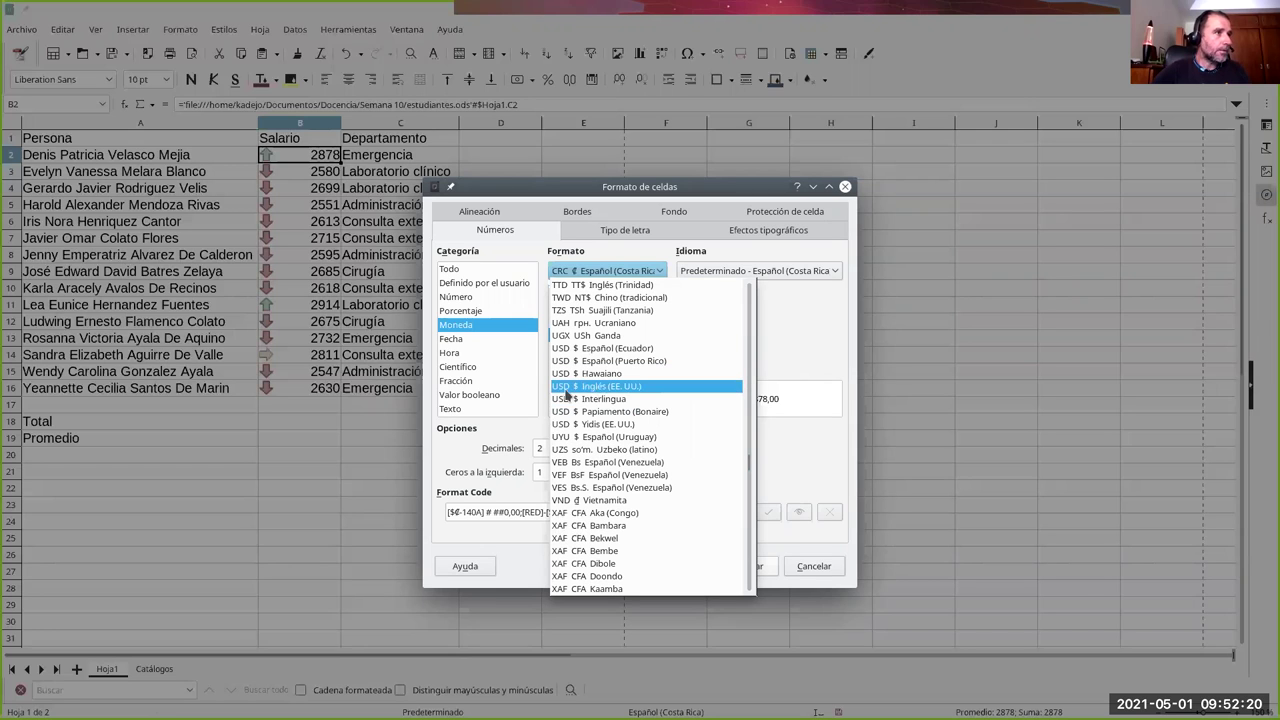
click(614, 390)
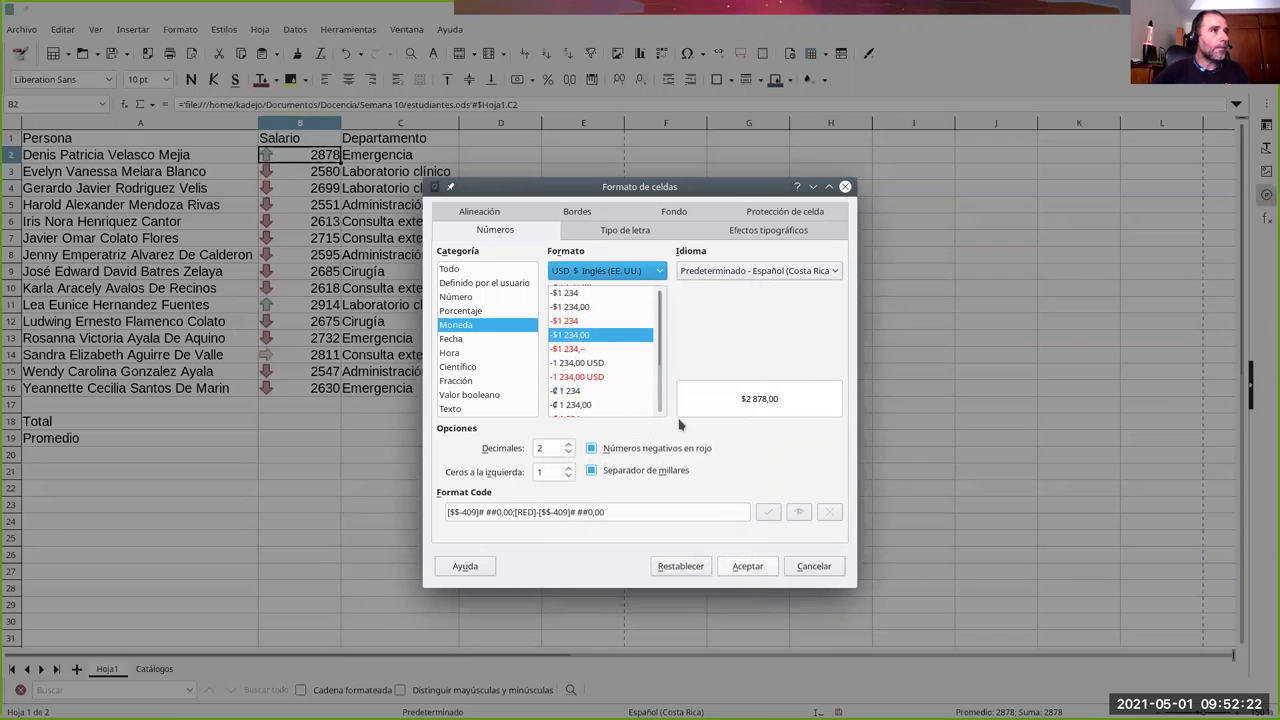
click(758, 567)
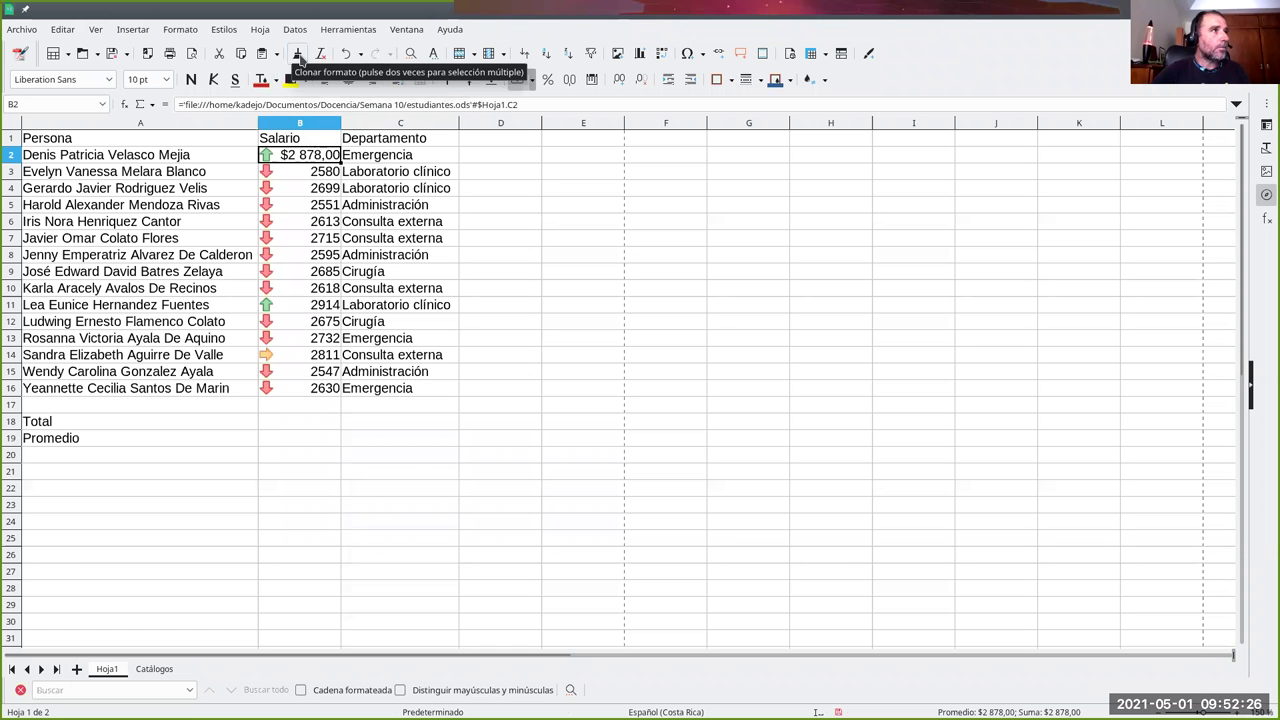
Step: Try cloning B2's format onto B3:B16, then undo it
click(297, 55)
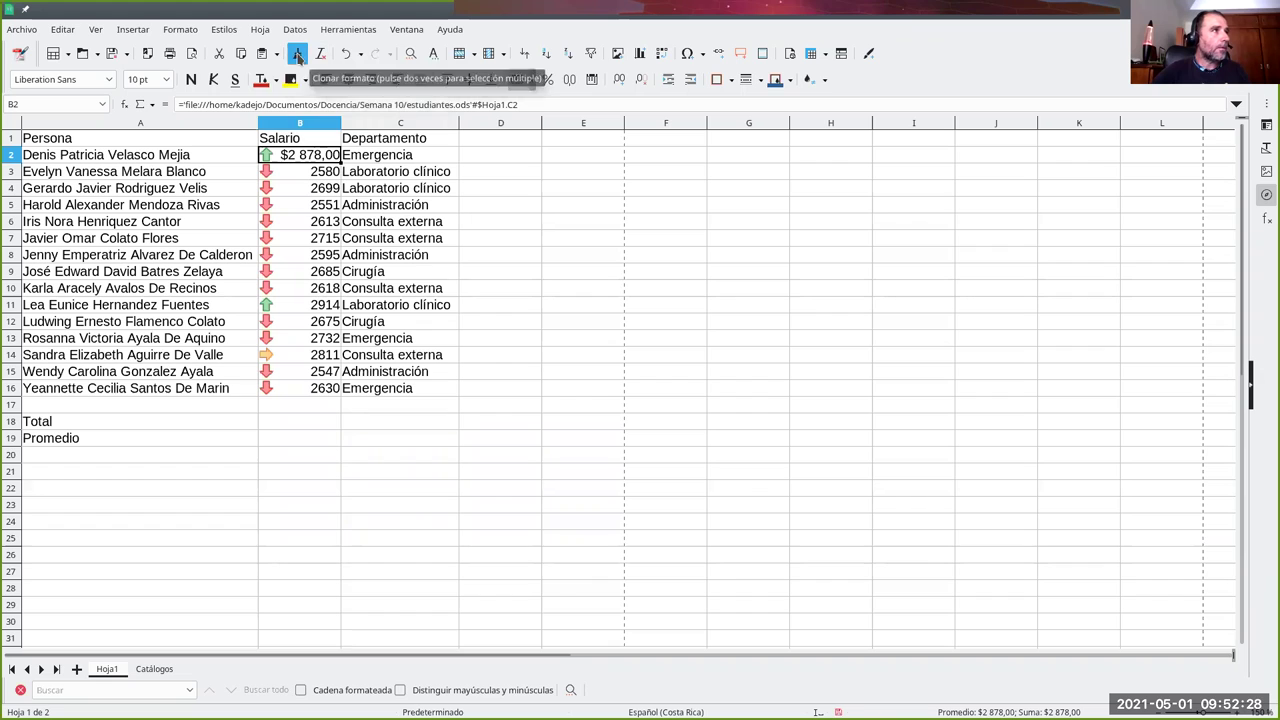
drag(305, 178, 295, 390)
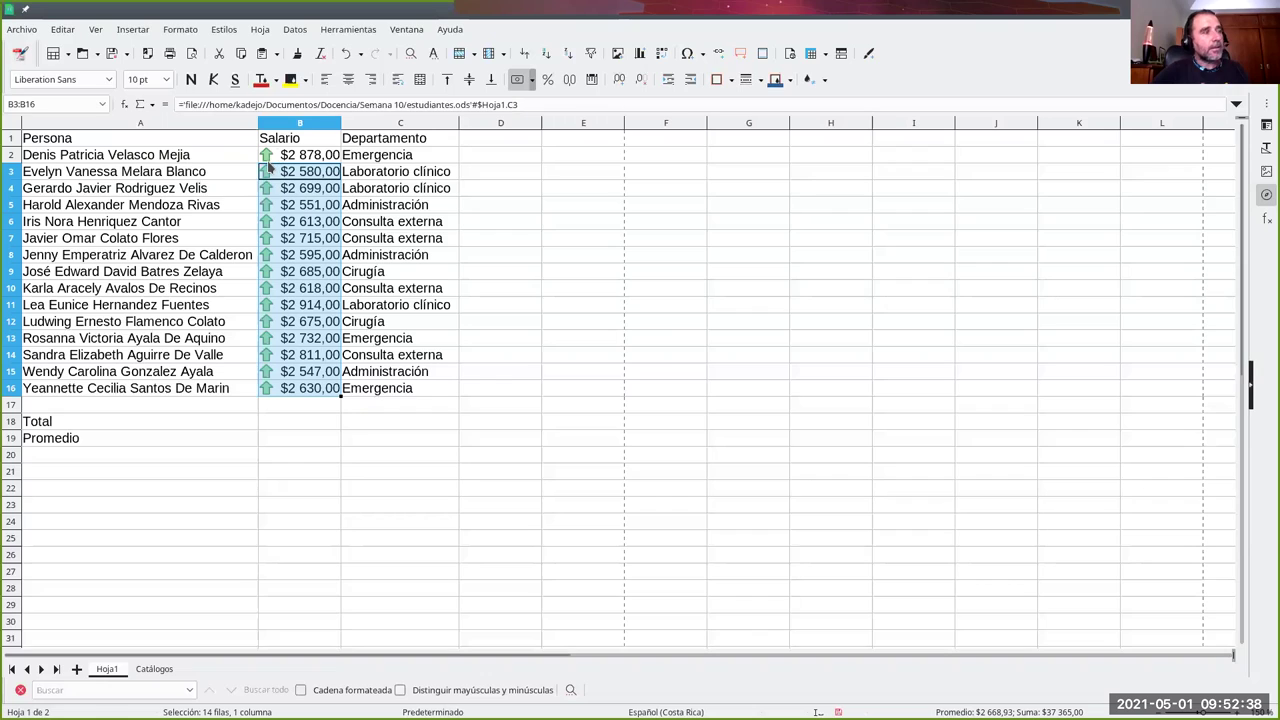
key(ctrl+z)
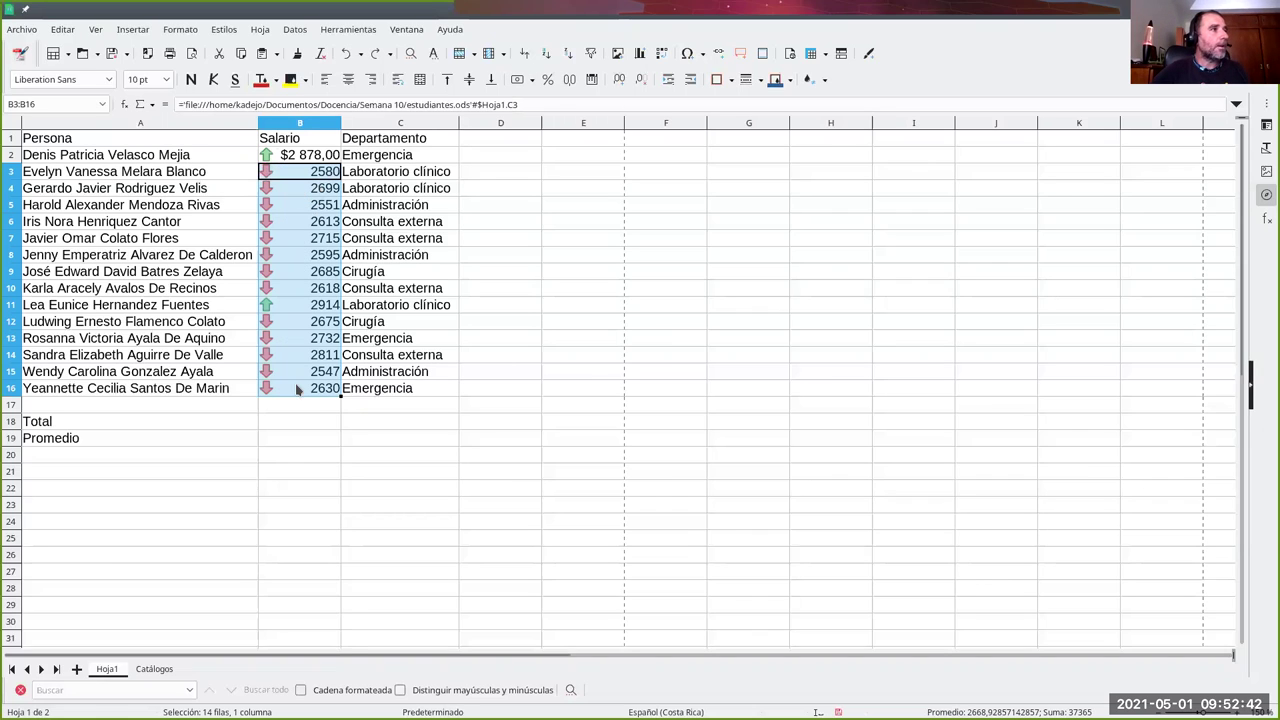
Step: Format salaries B3:B16 as USD $ Inglés (EE. UU.) currency
right_click(307, 240)
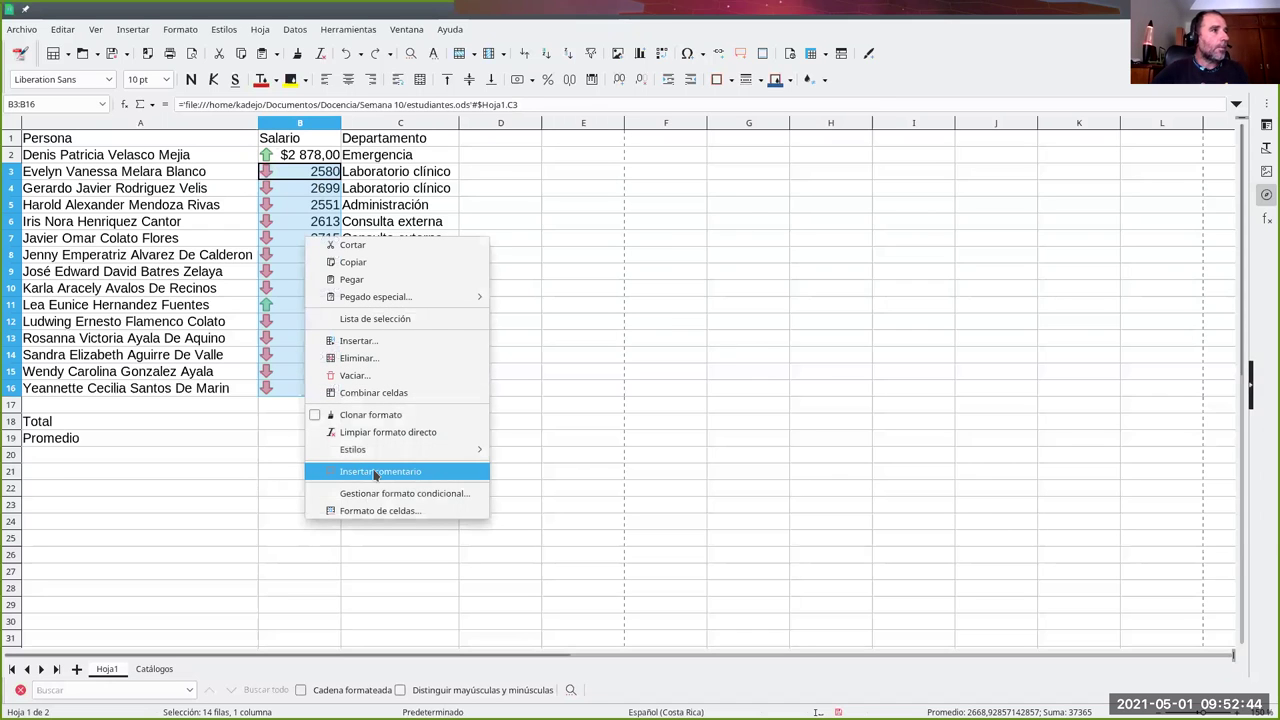
click(371, 508)
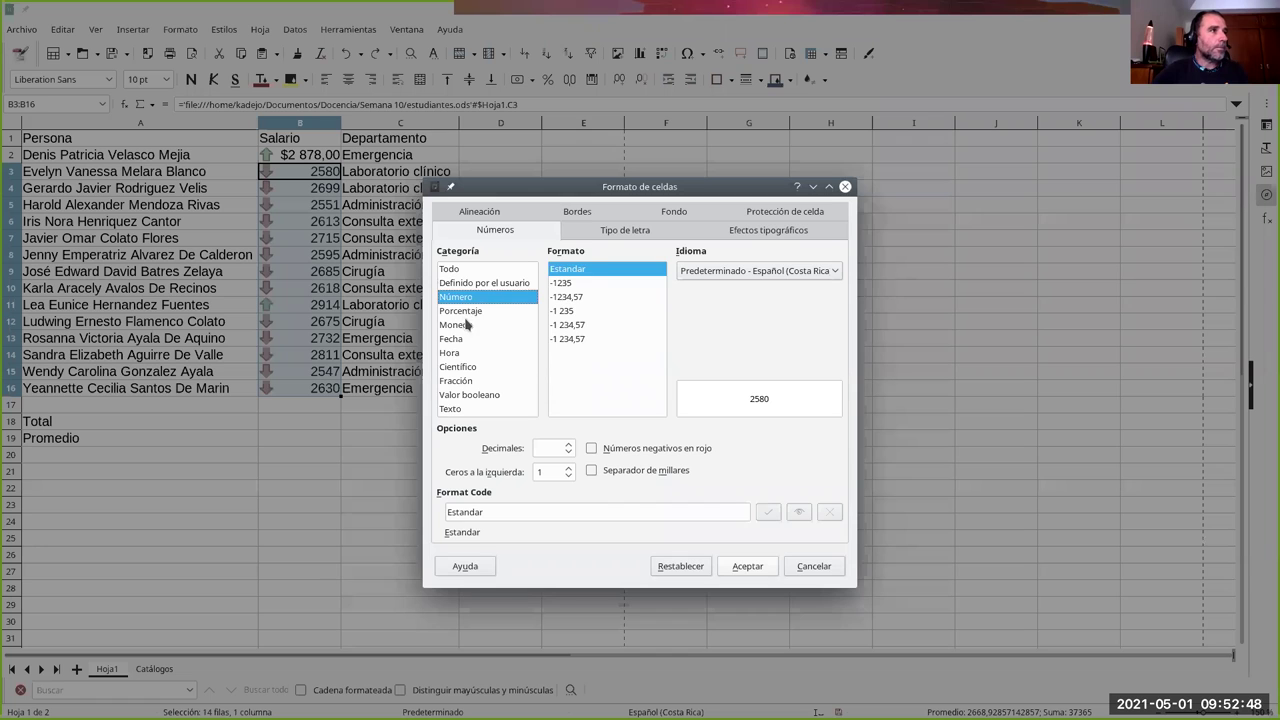
click(484, 325)
click(573, 274)
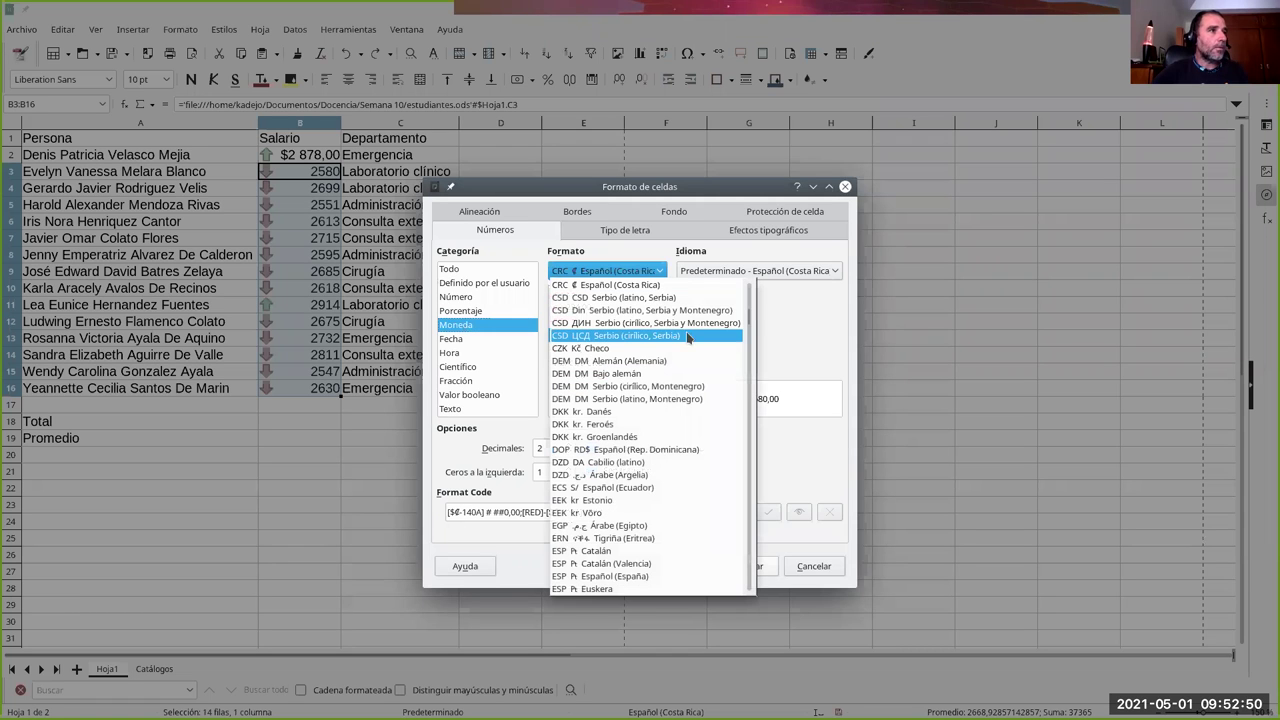
drag(747, 330, 735, 459)
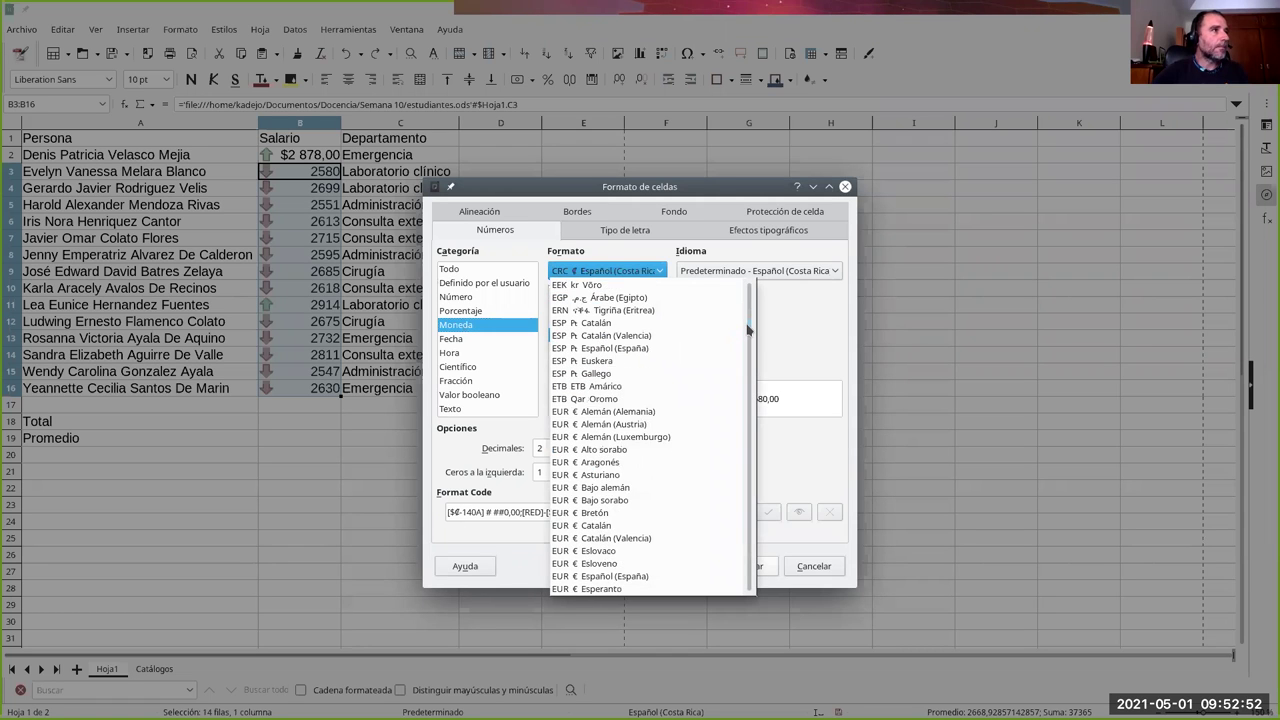
scroll(735, 458, down, 3)
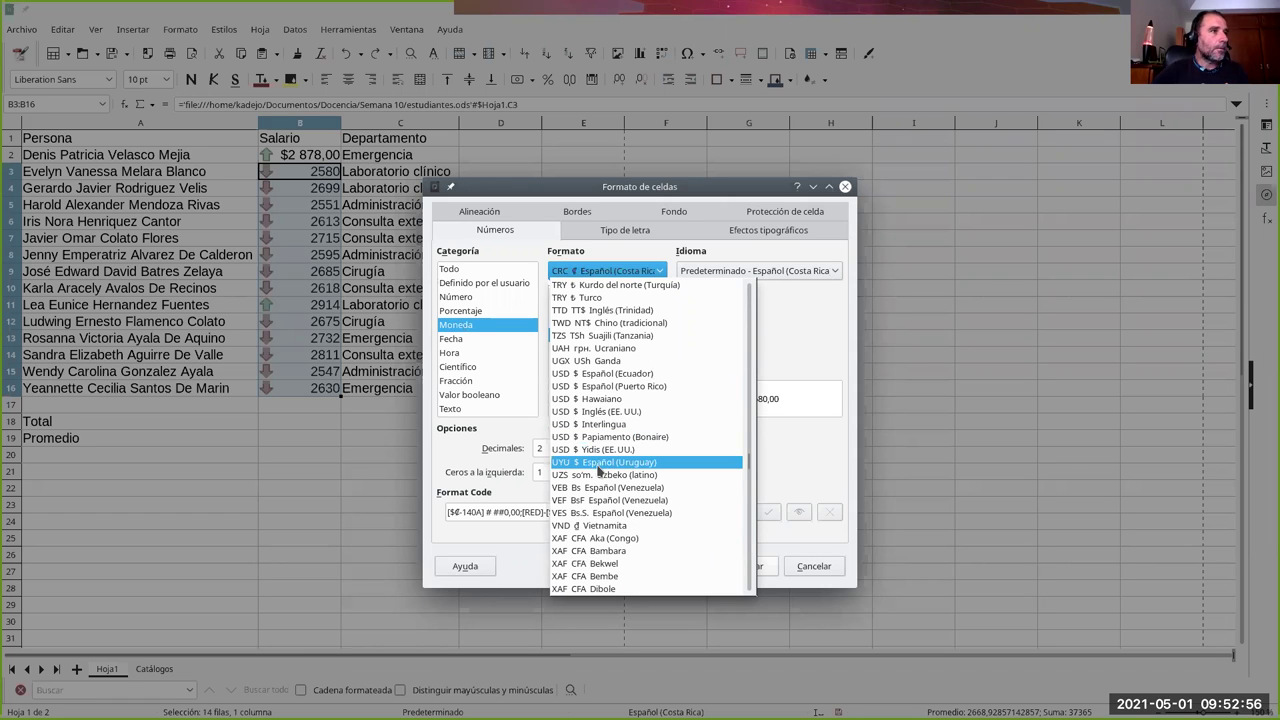
click(590, 411)
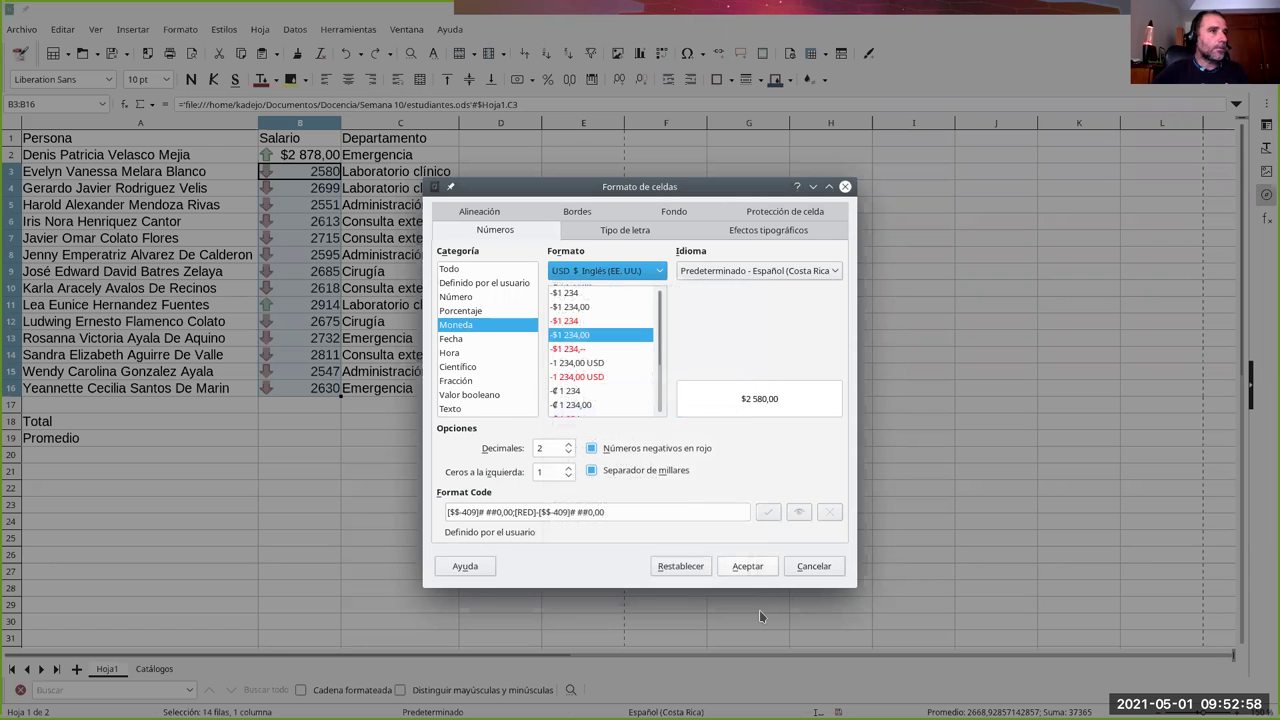
click(747, 566)
click(358, 321)
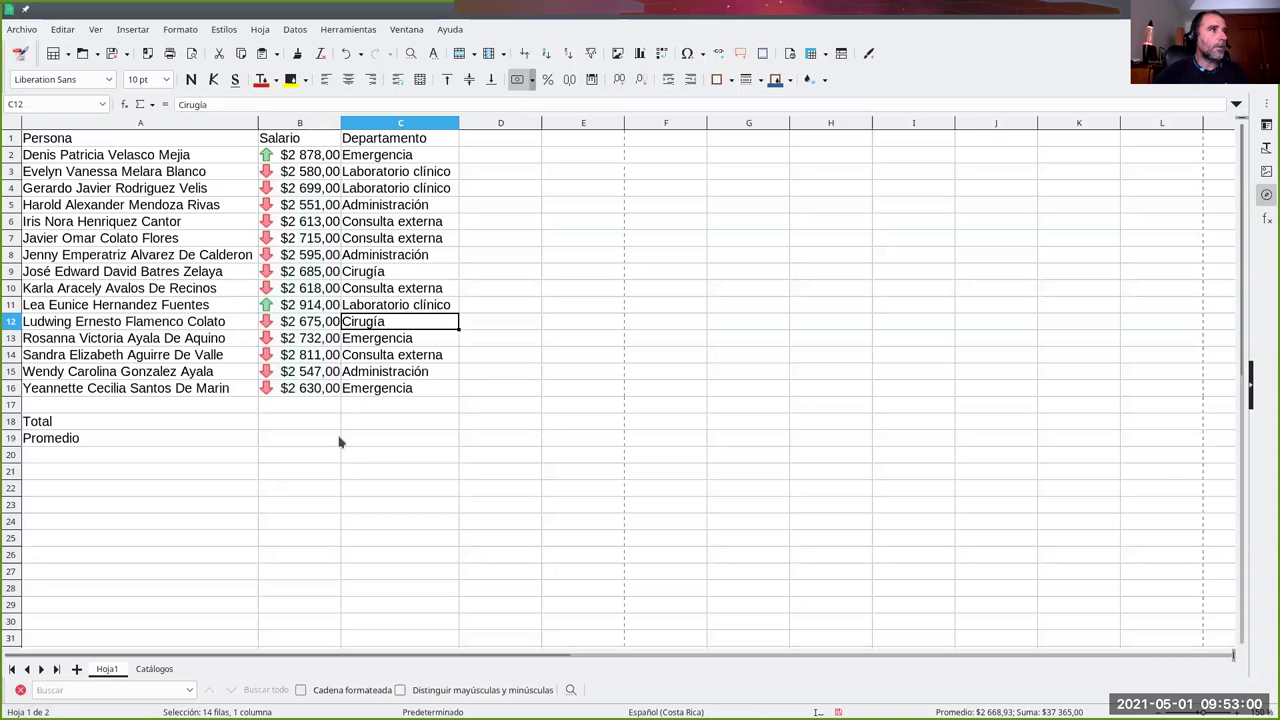
Step: Enter =SUMA(B2:B16) in B18 for the $40 243,00 salary total
click(299, 424)
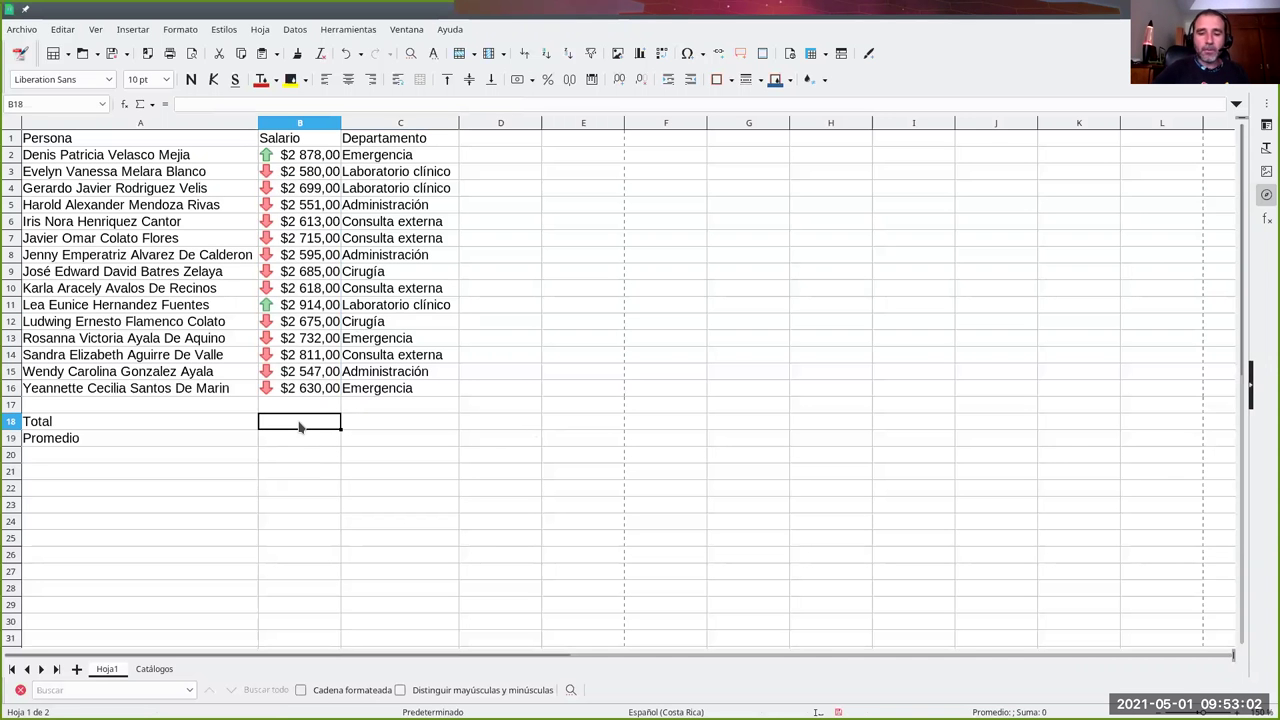
text(=suma)
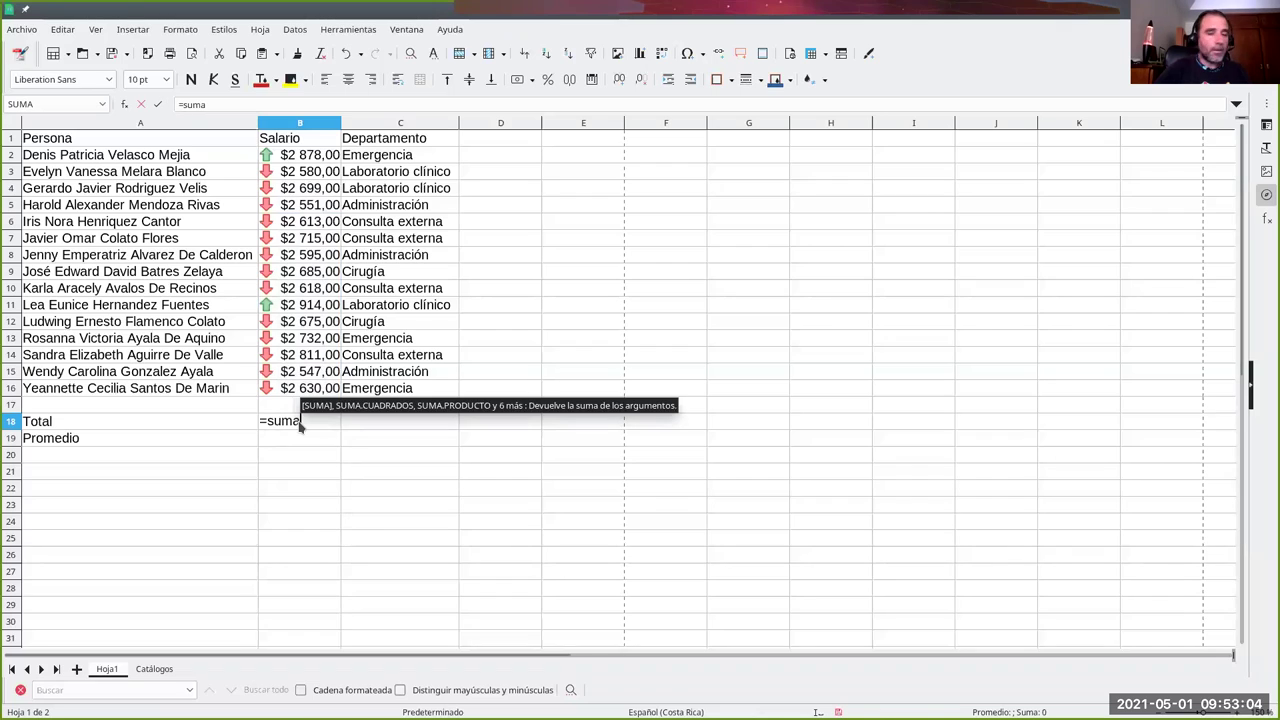
text(()
drag(305, 156, 314, 398)
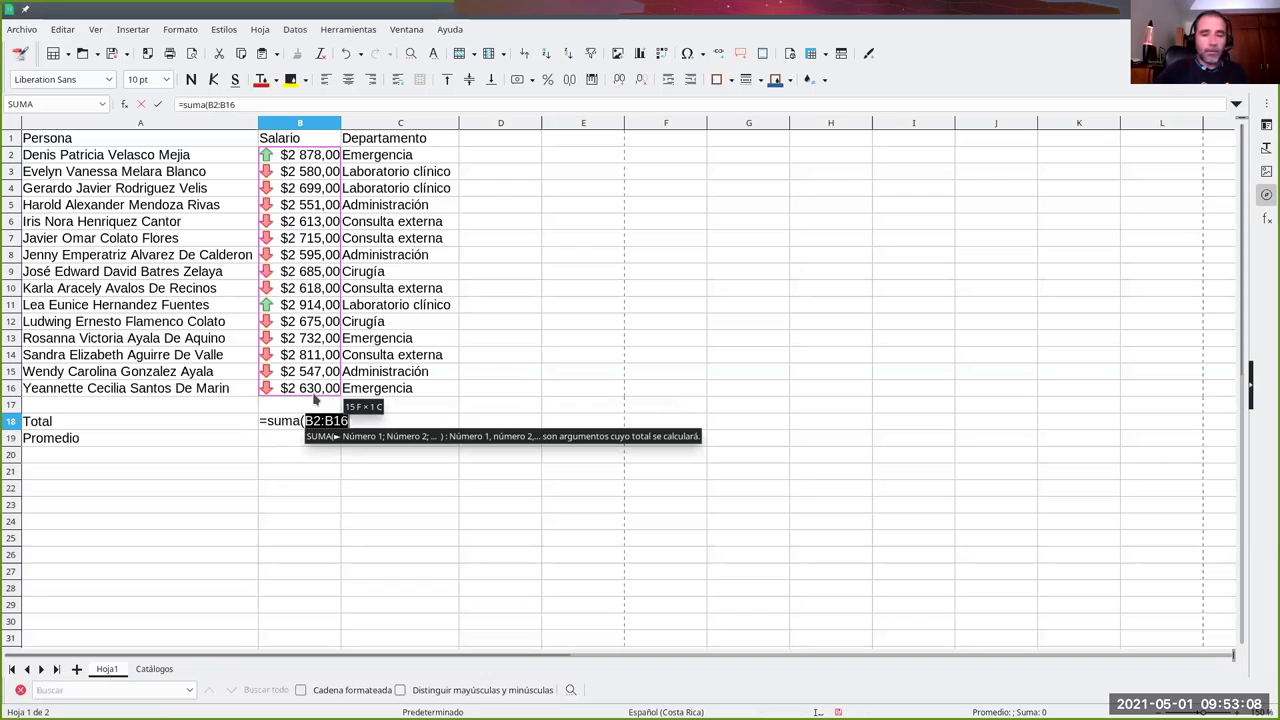
key(Return)
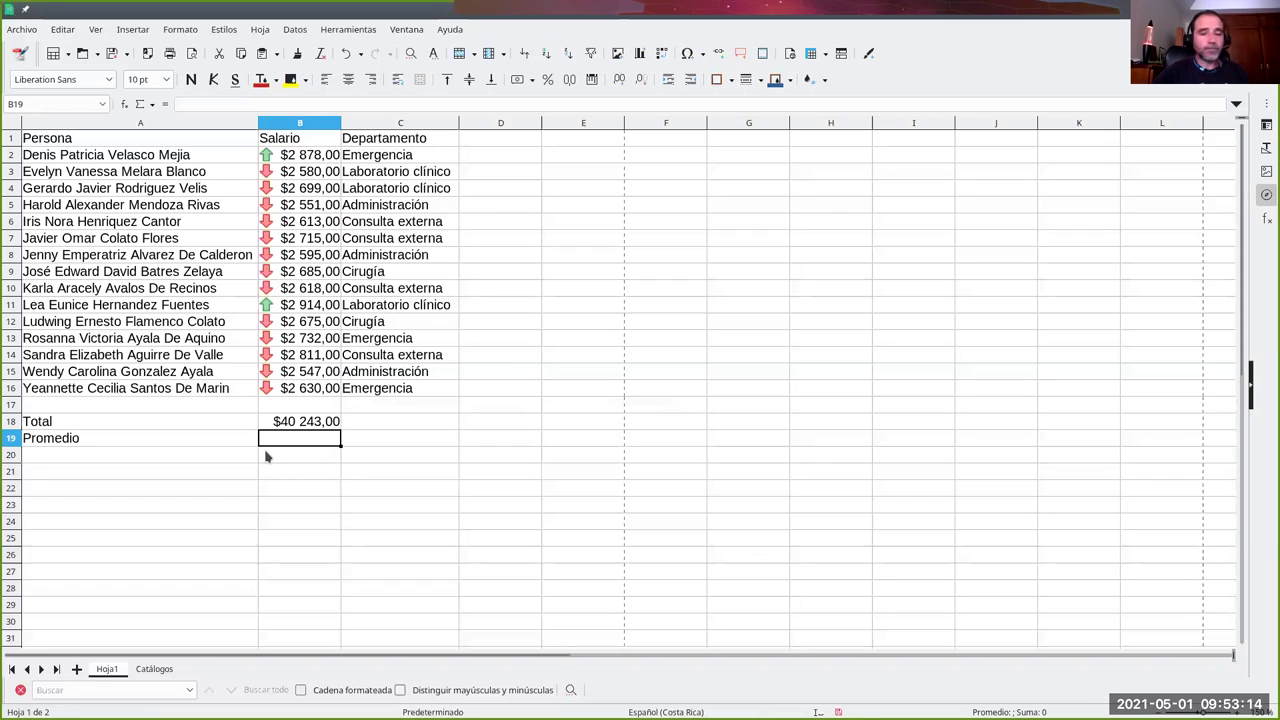
Step: Enter =PROMEDIO(B2:B16) in B19, giving $2 682,87, and check the formula
text(=)
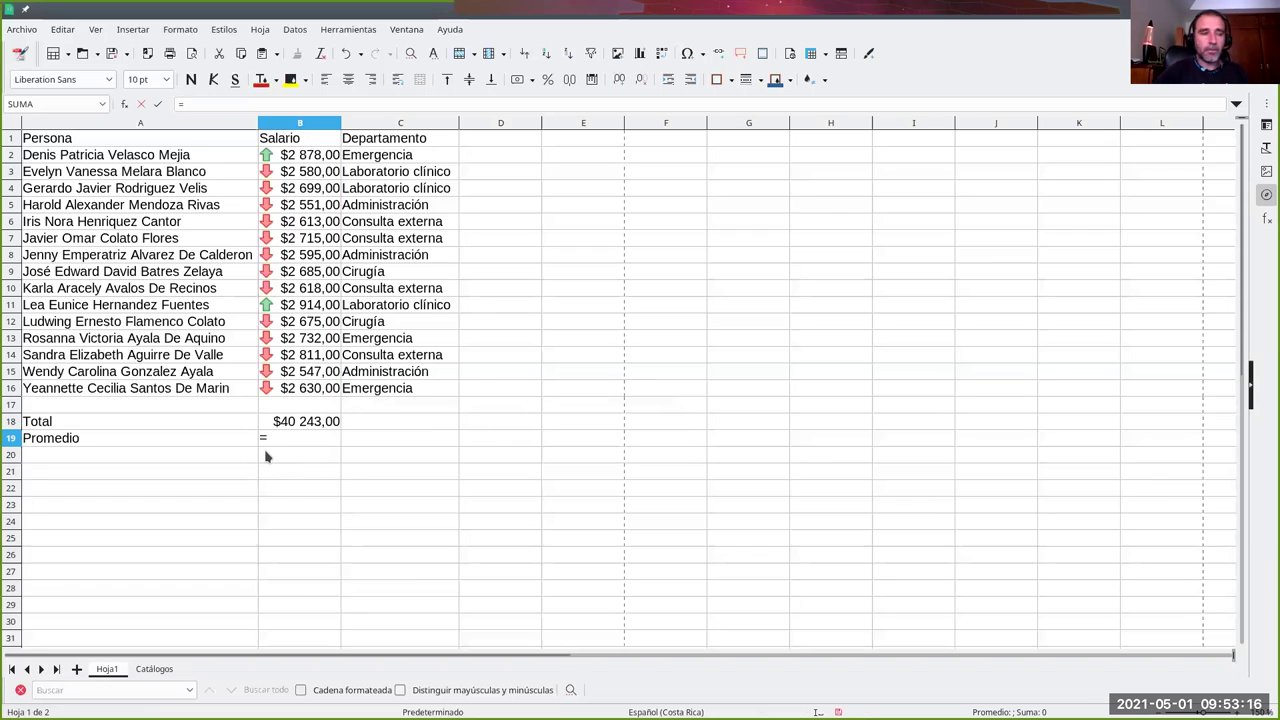
text(promedio()
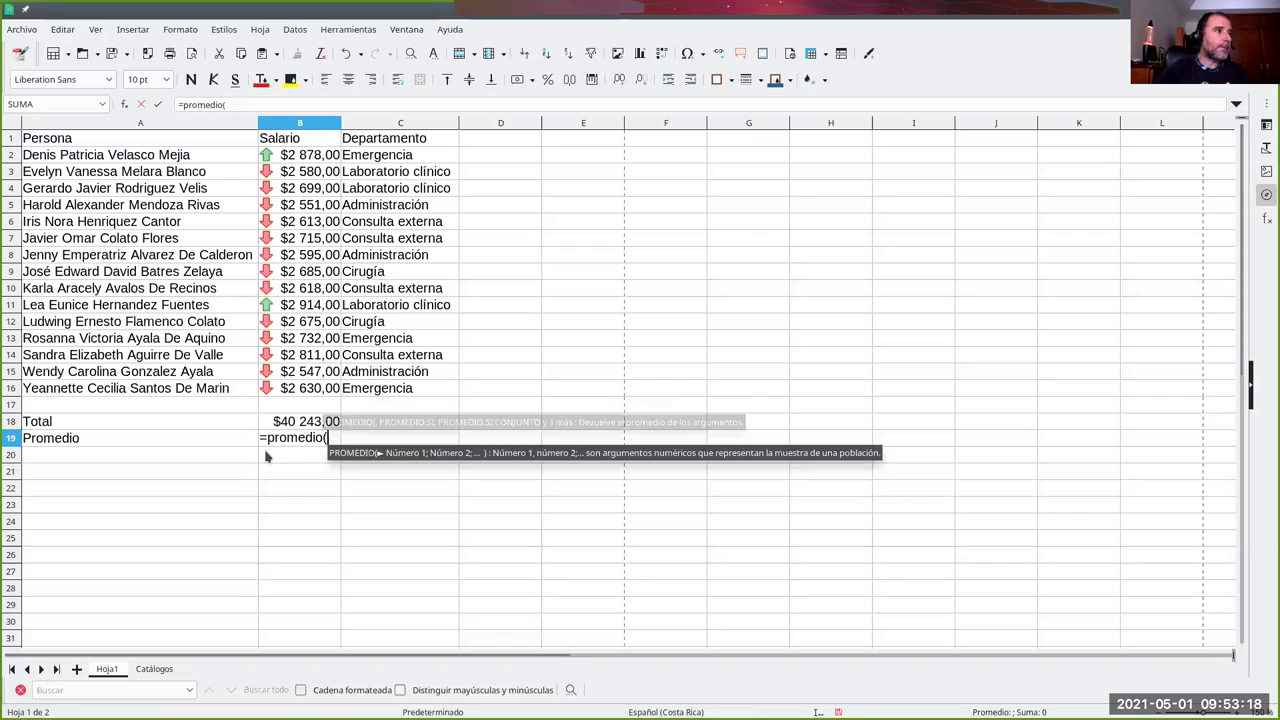
drag(319, 155, 315, 390)
key(Return)
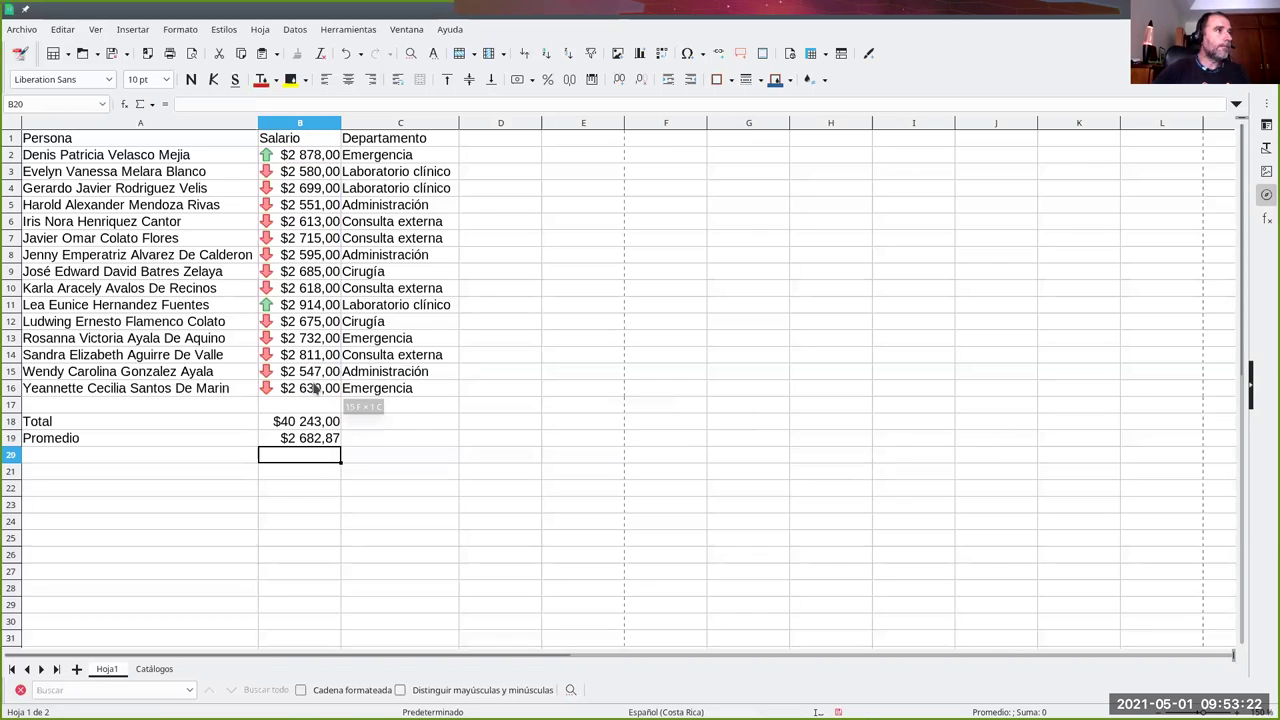
click(284, 442)
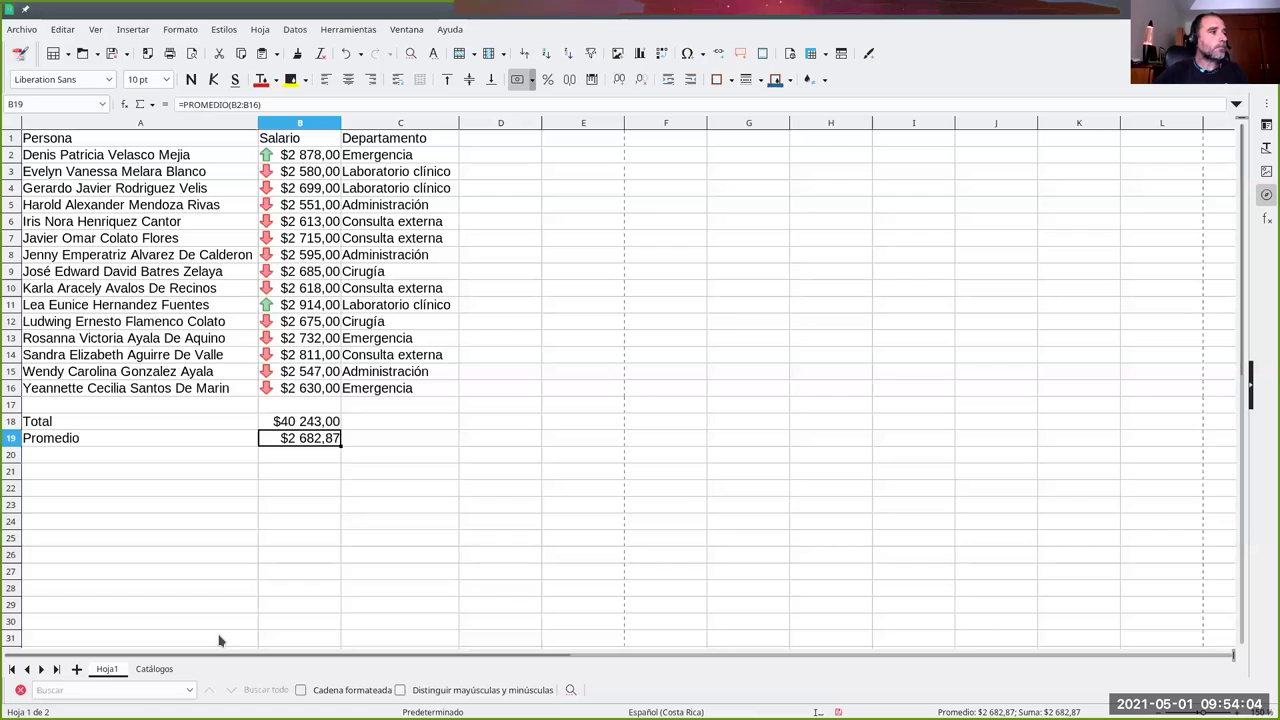
Step: Switch to the Catálogos sheet to show the Departamentos list
click(154, 669)
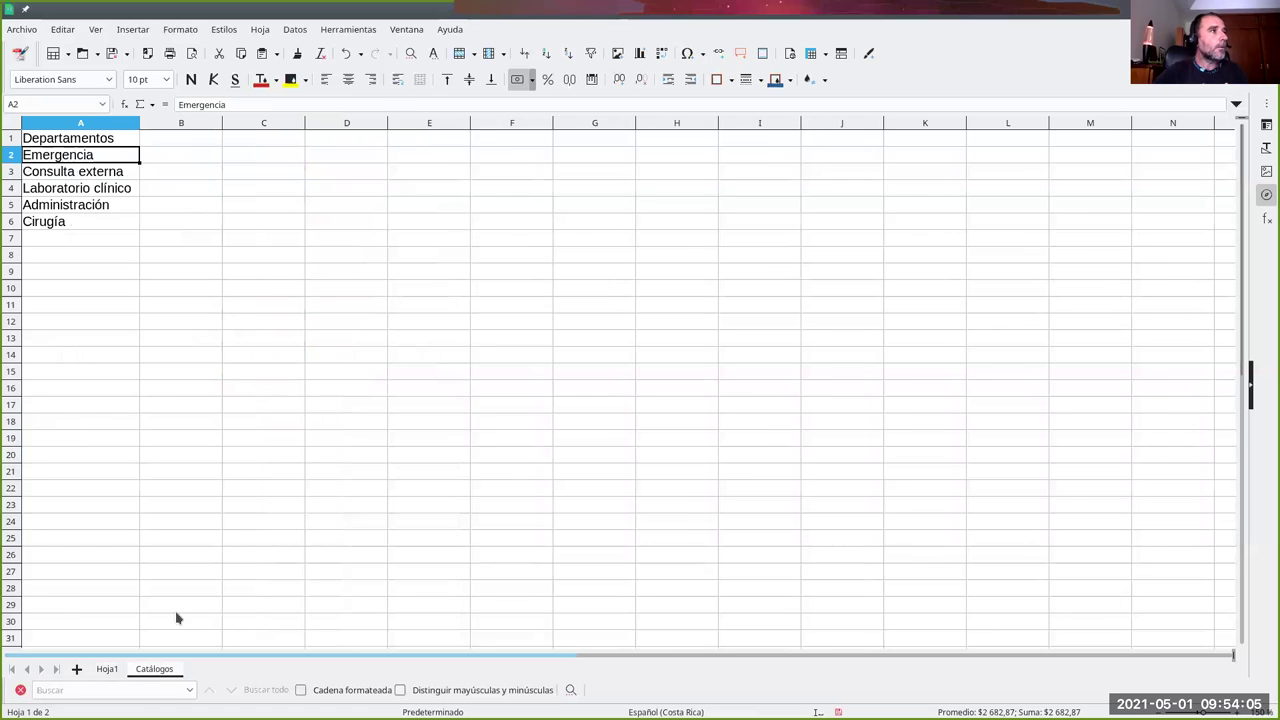
Step: Enter the headers Salario in B1 and Personal in C1 beside Departamentos
click(178, 145)
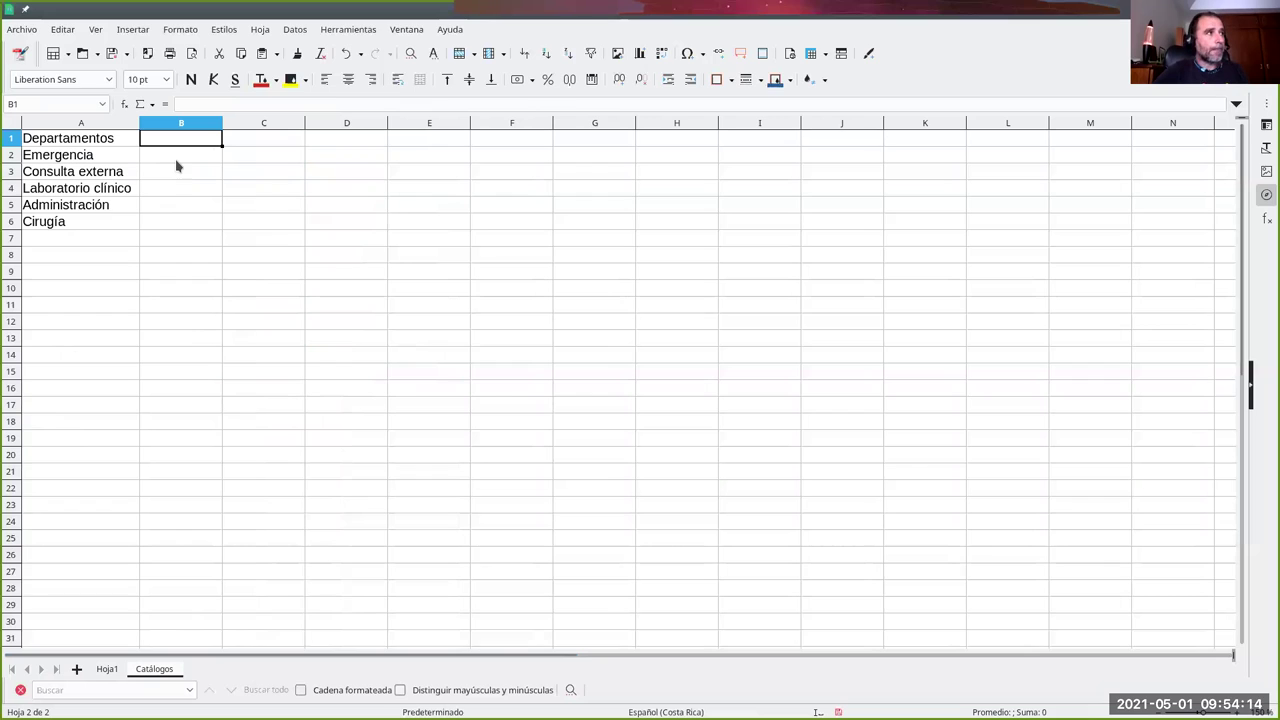
text(Salario)
key(Tab)
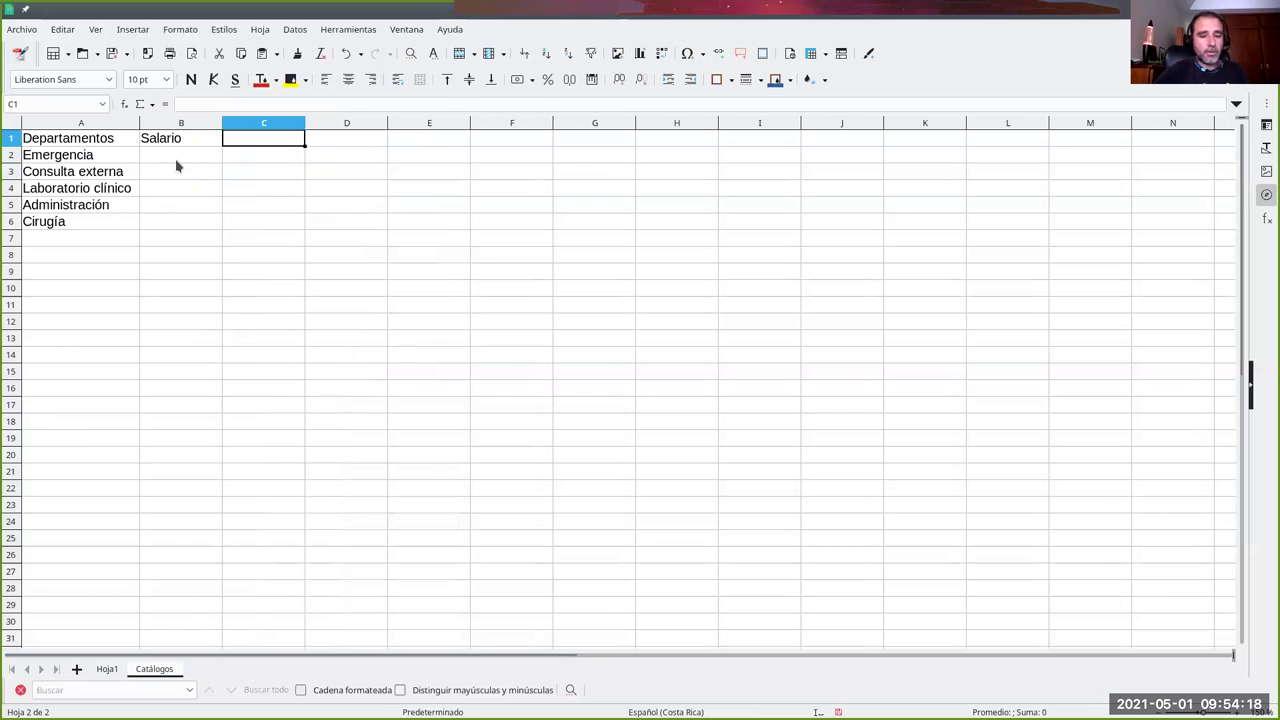
text(Personal)
key(Return)
click(176, 161)
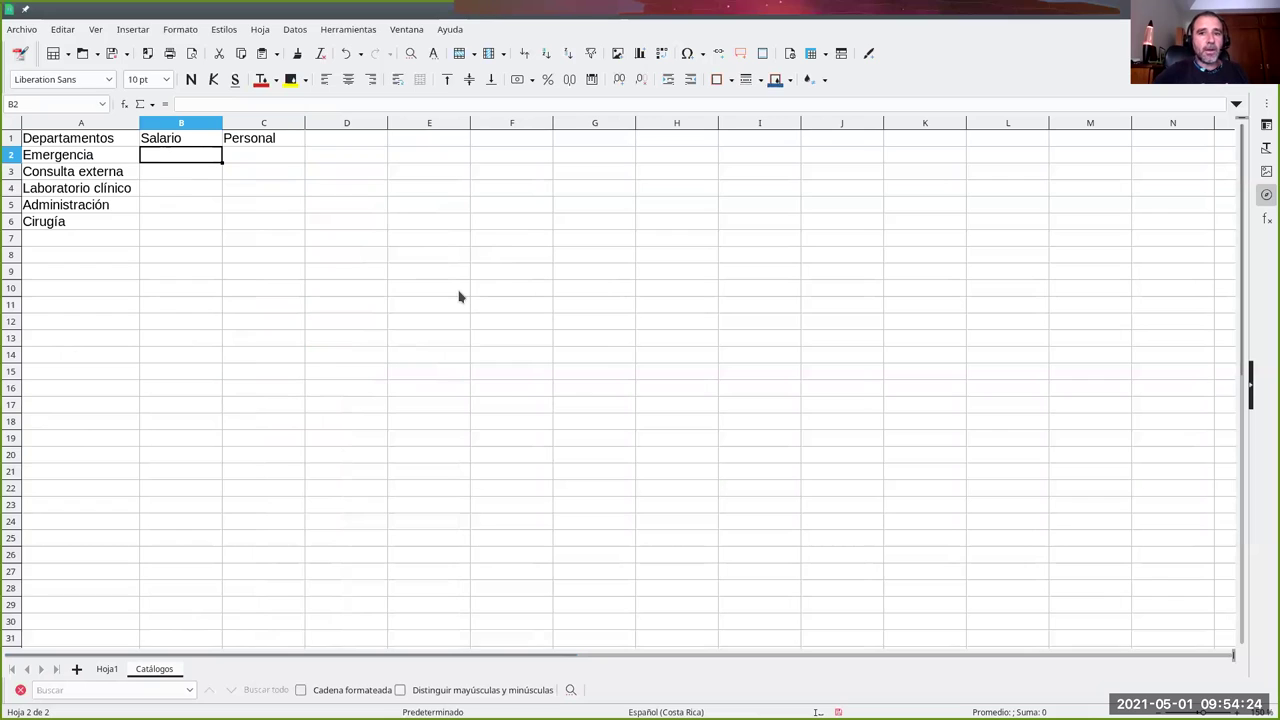
Step: Start a SUMAR.SI.CONJUNTO formula in B2 using Hoja1 salaries B2:B16 as the sum range
text(=)
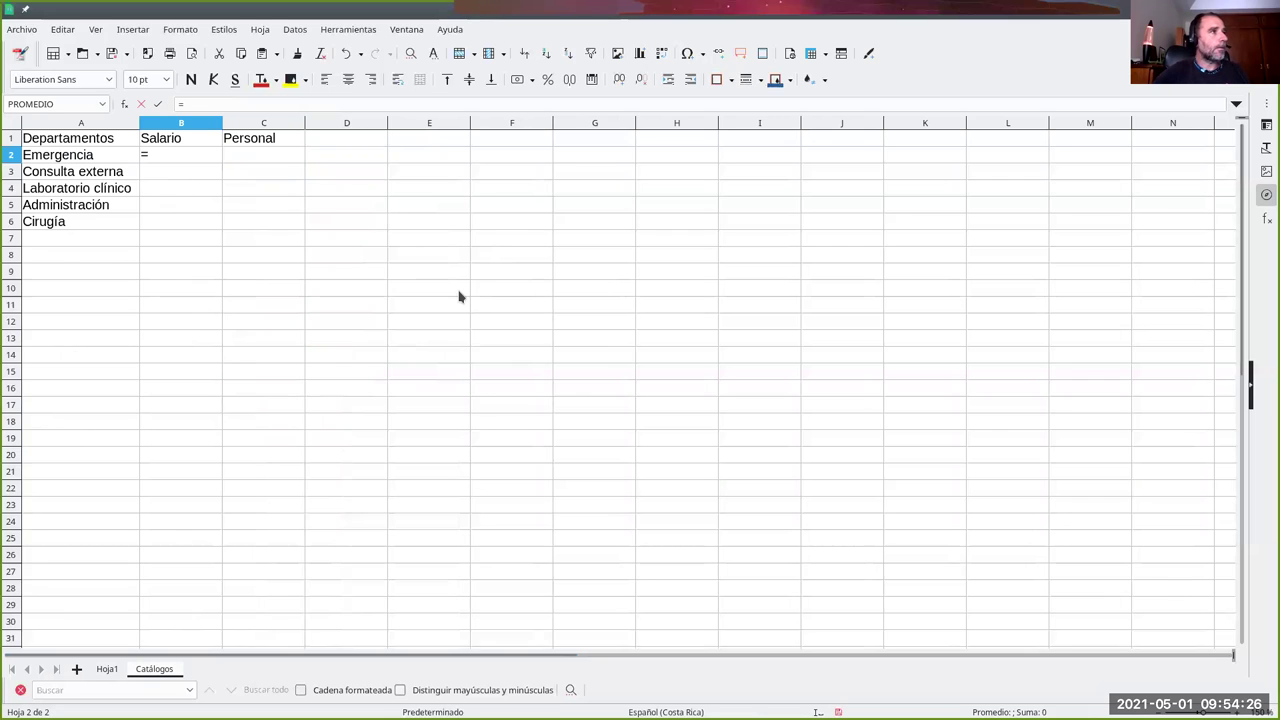
text(sumar)
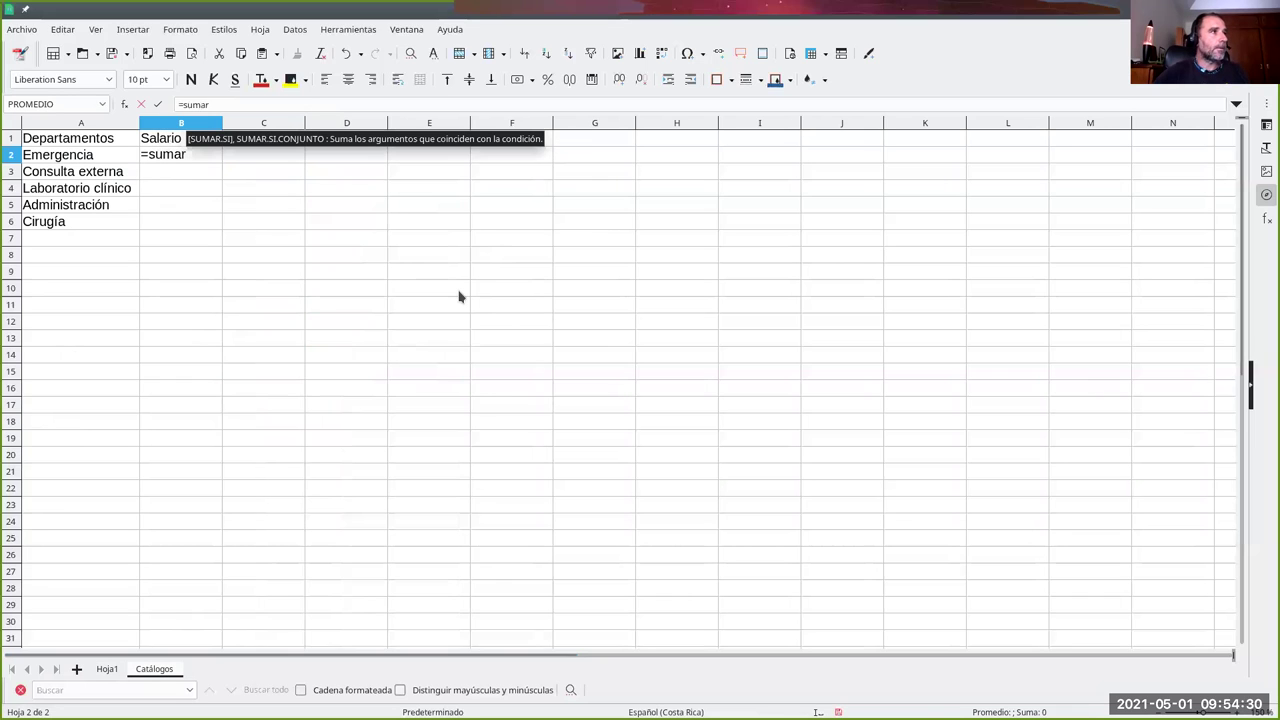
text(.si.conjunto)
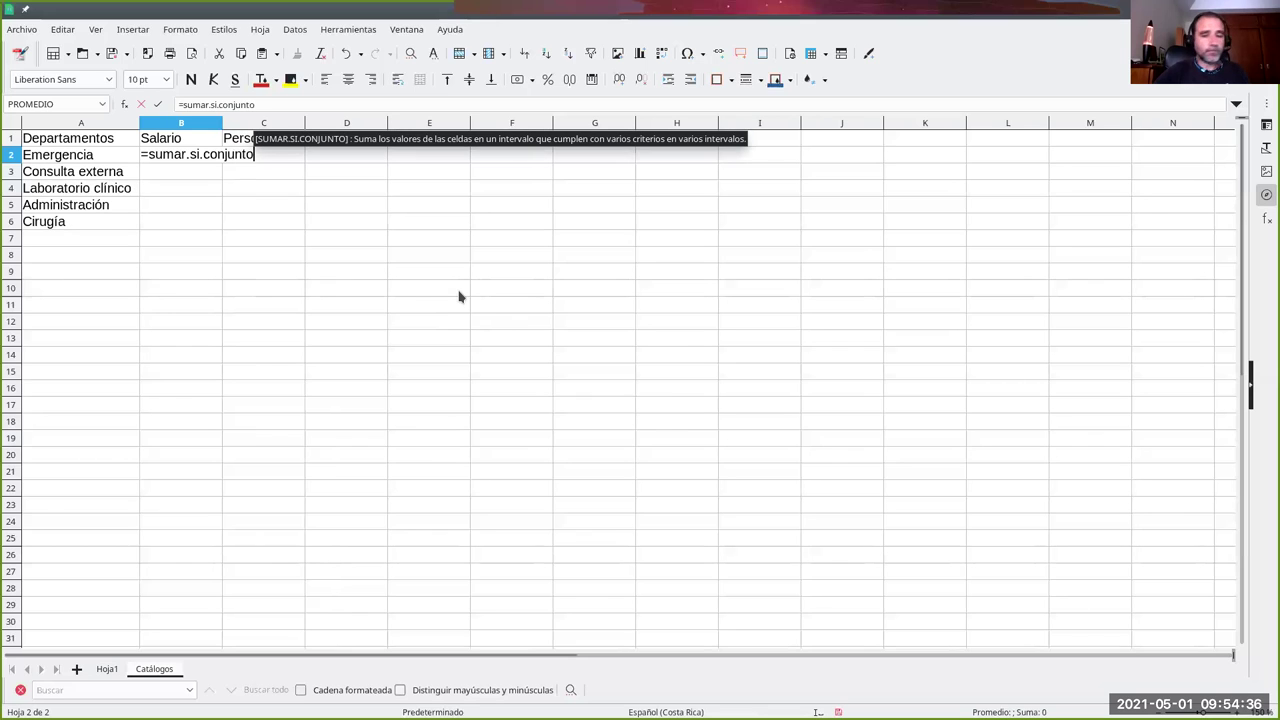
text(()
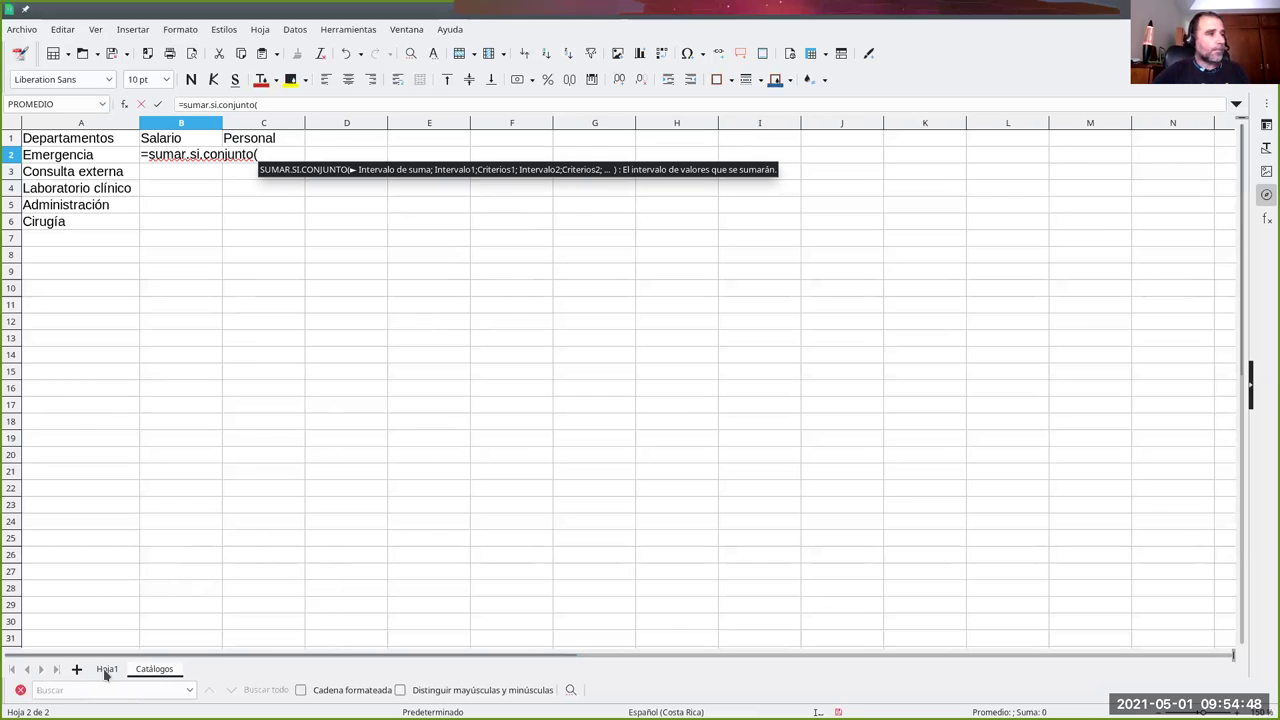
click(105, 670)
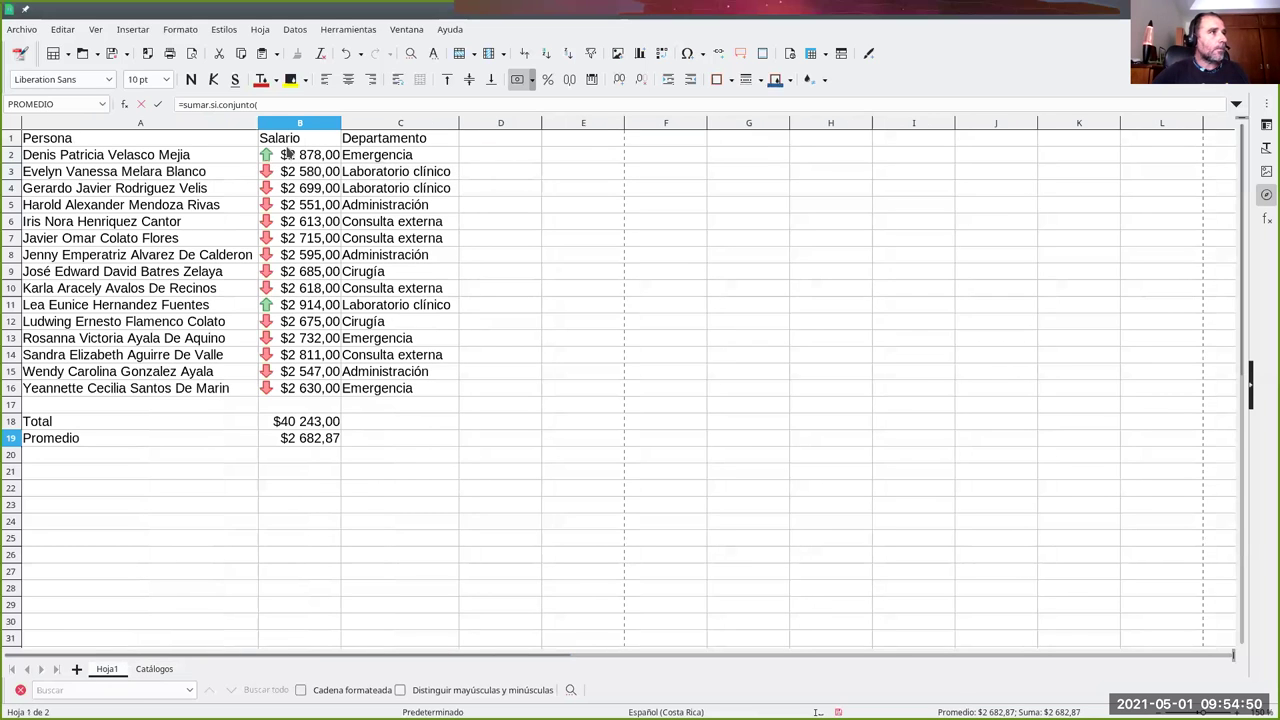
drag(293, 157, 309, 397)
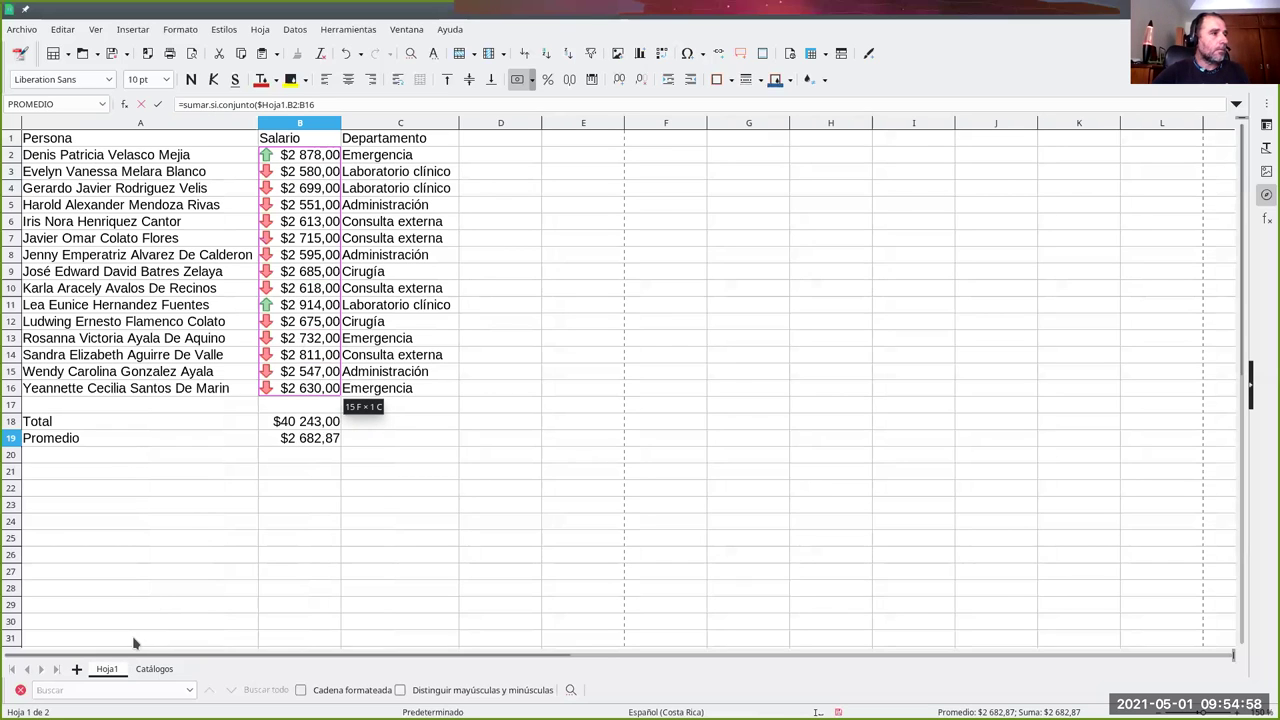
click(160, 673)
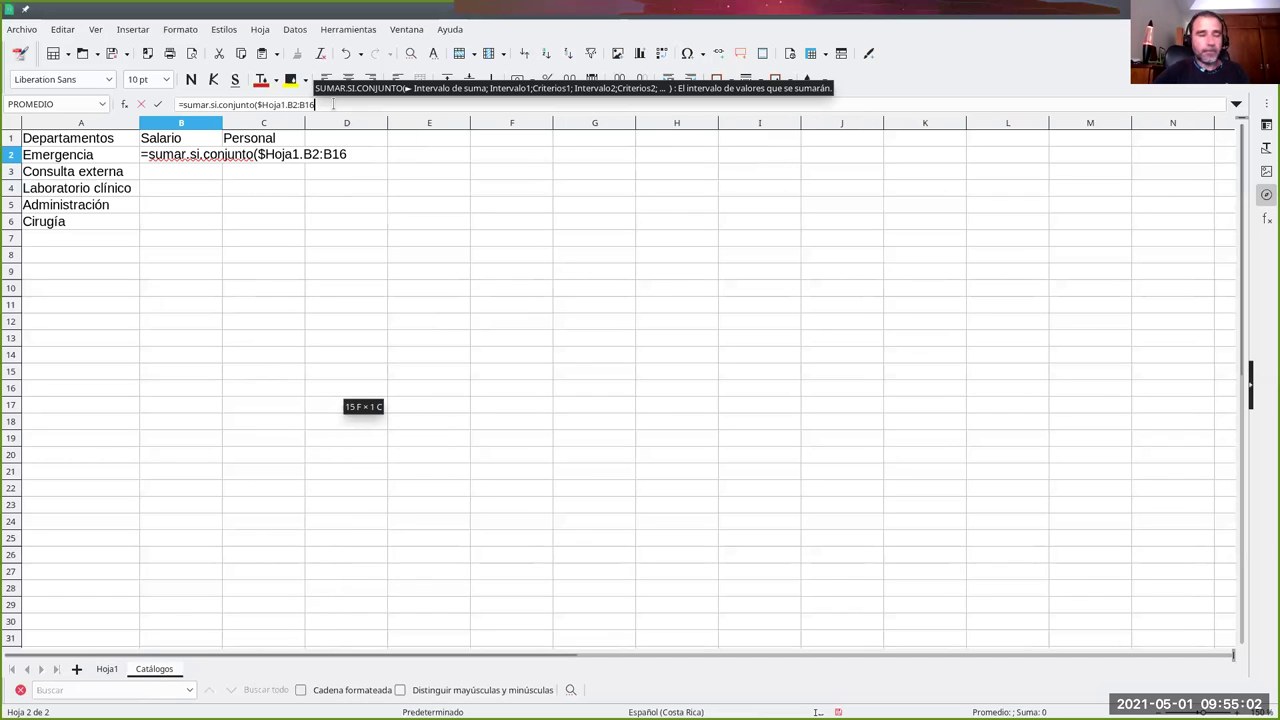
text(;)
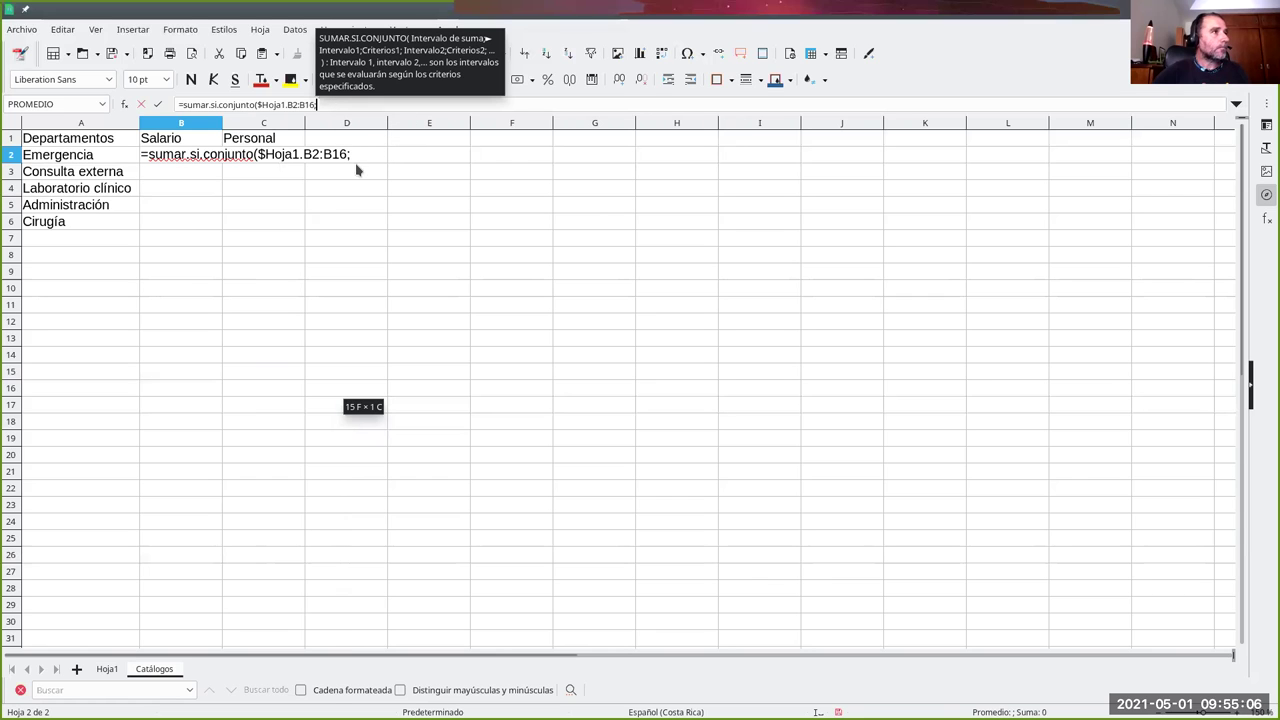
click(362, 154)
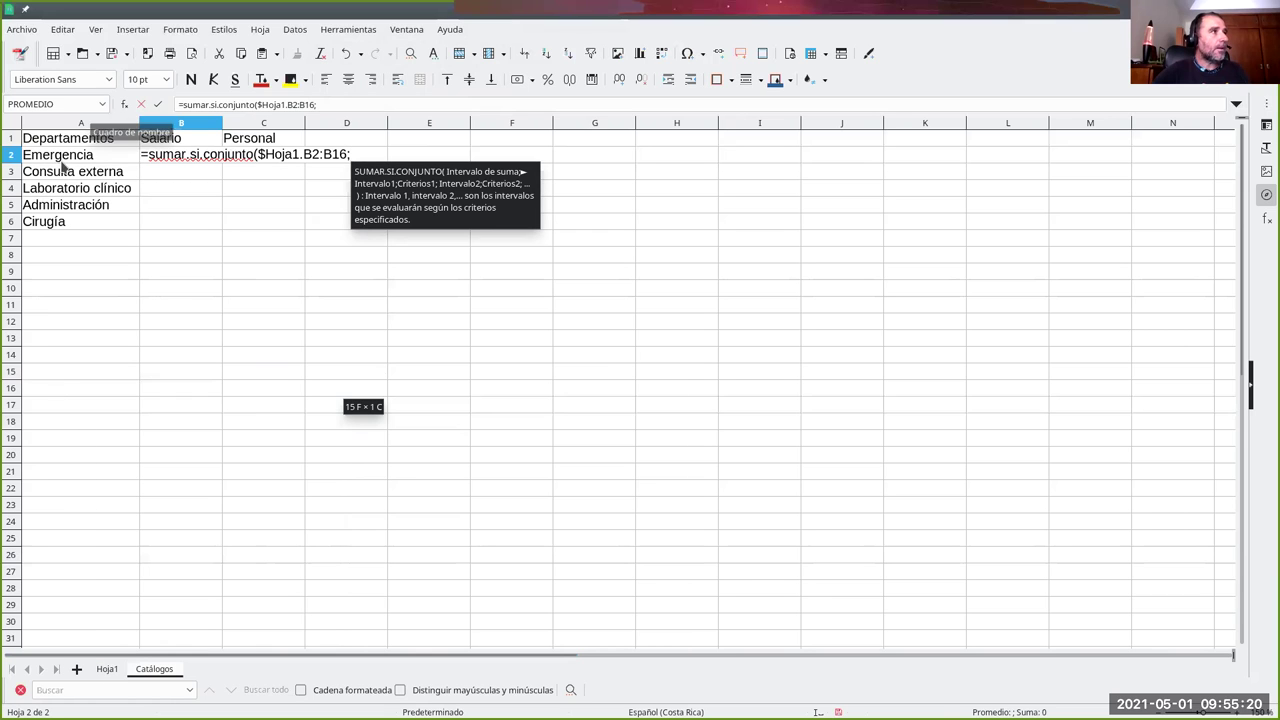
Step: Add Hoja1 C2:C16 as criteria range and Catálogos A2 as criterion, giving 8240
click(107, 668)
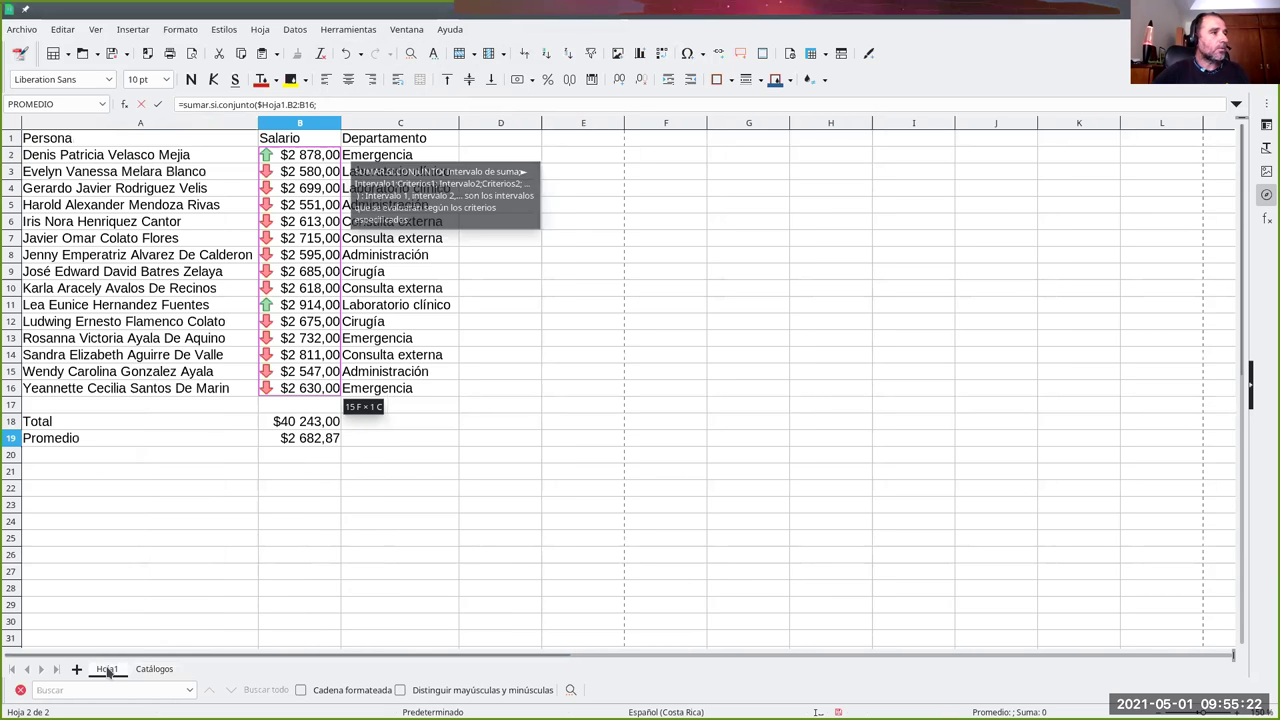
drag(403, 162, 411, 392)
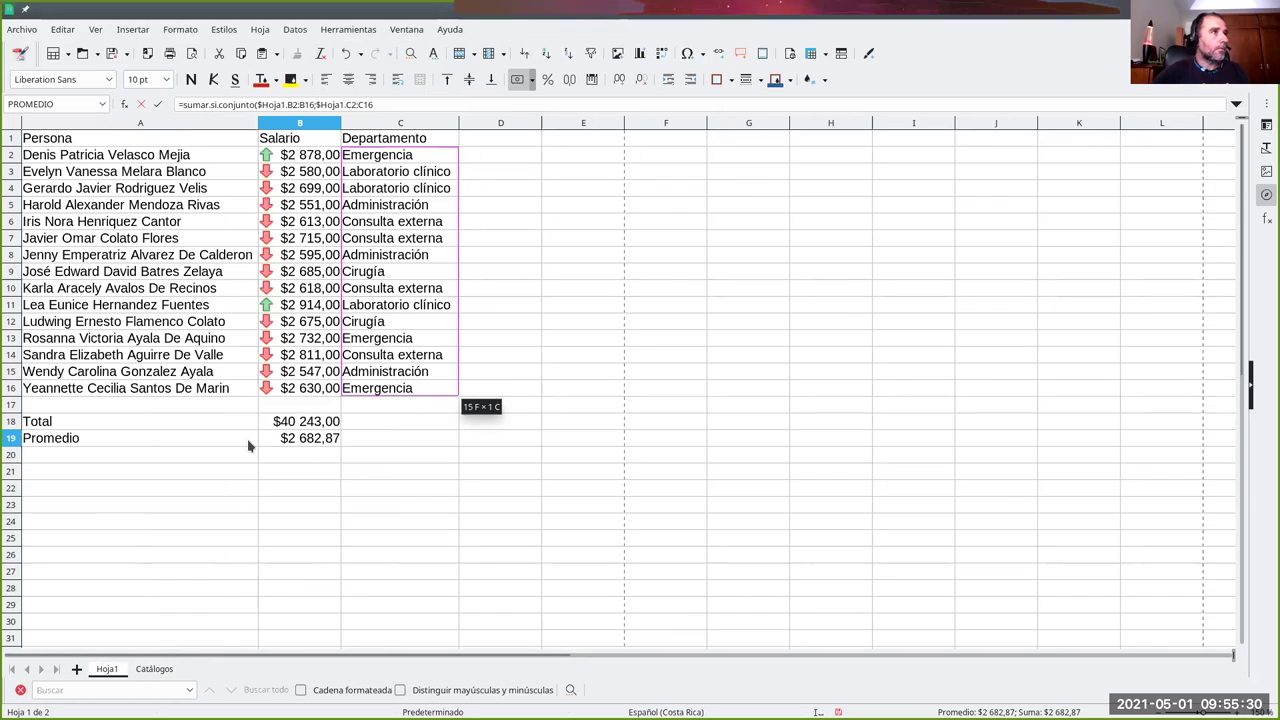
click(391, 106)
text(;)
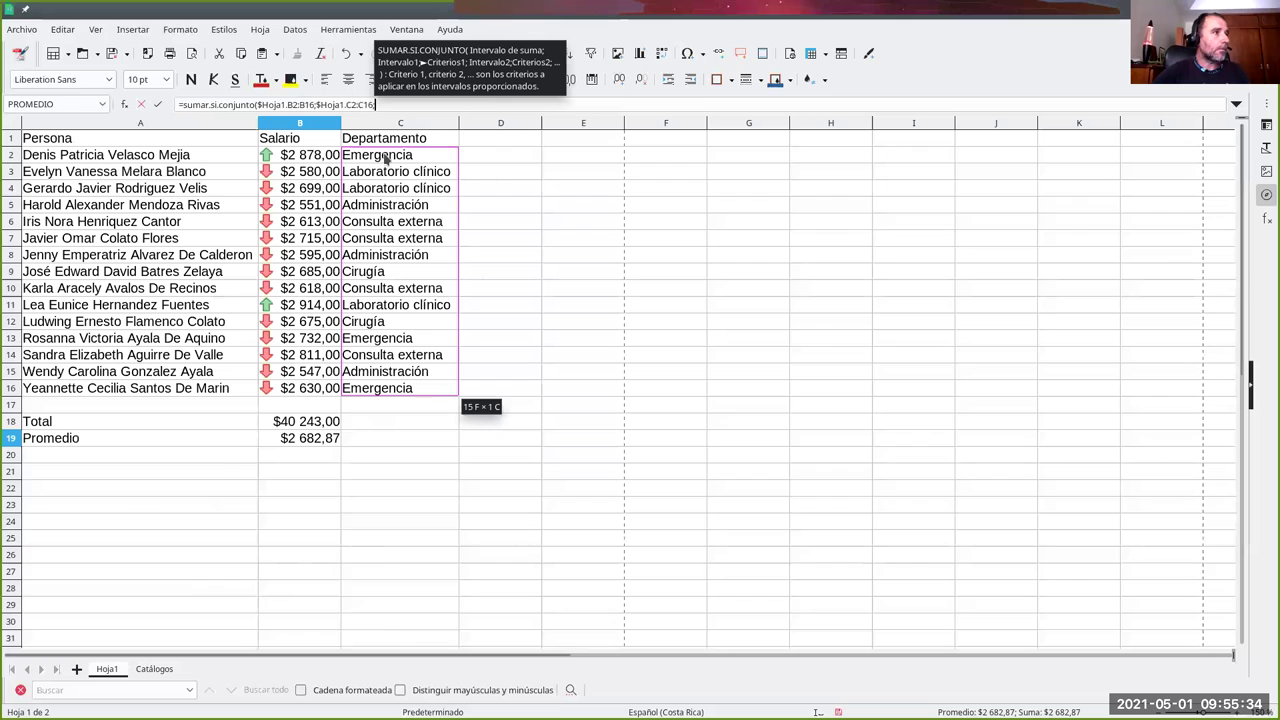
click(156, 669)
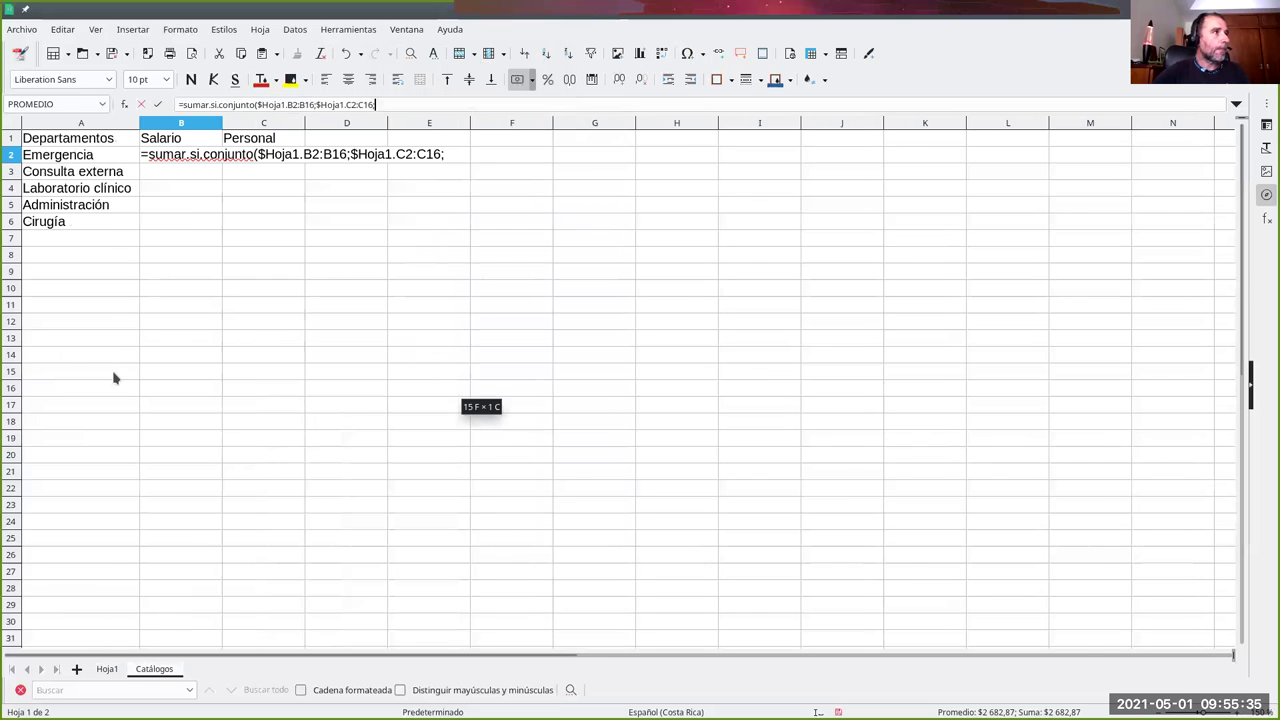
click(88, 156)
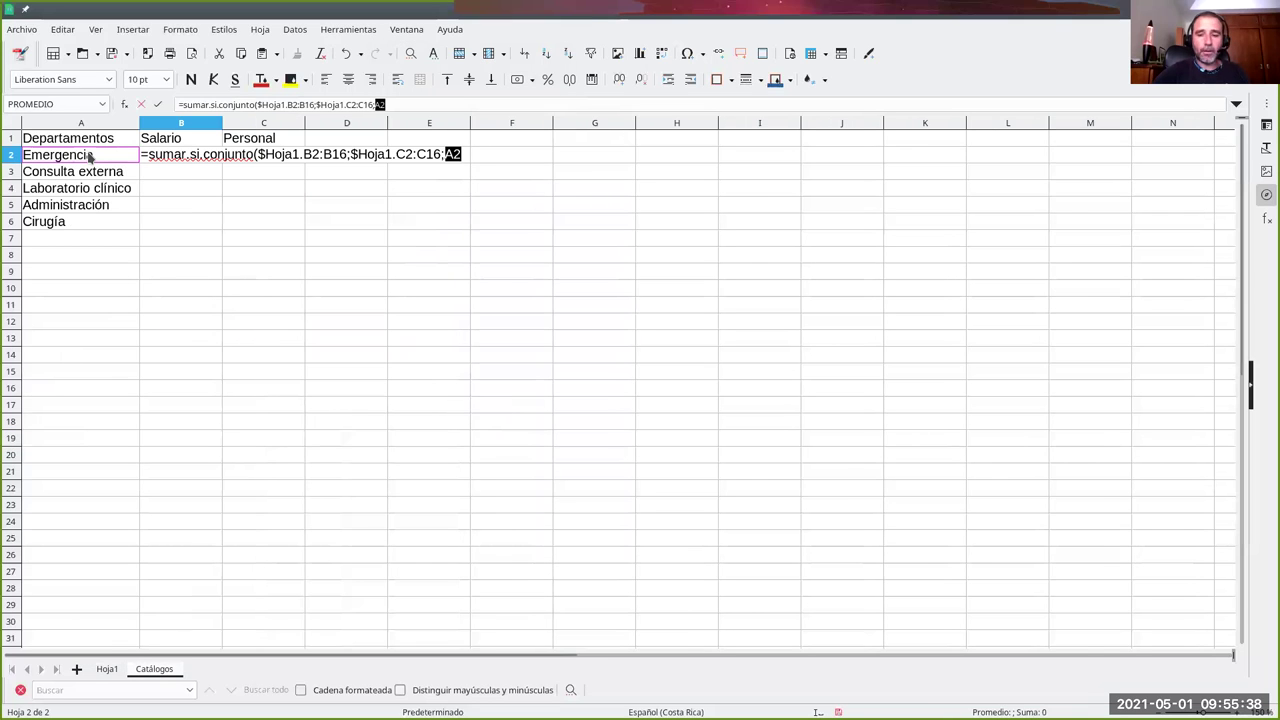
text())
key(Return)
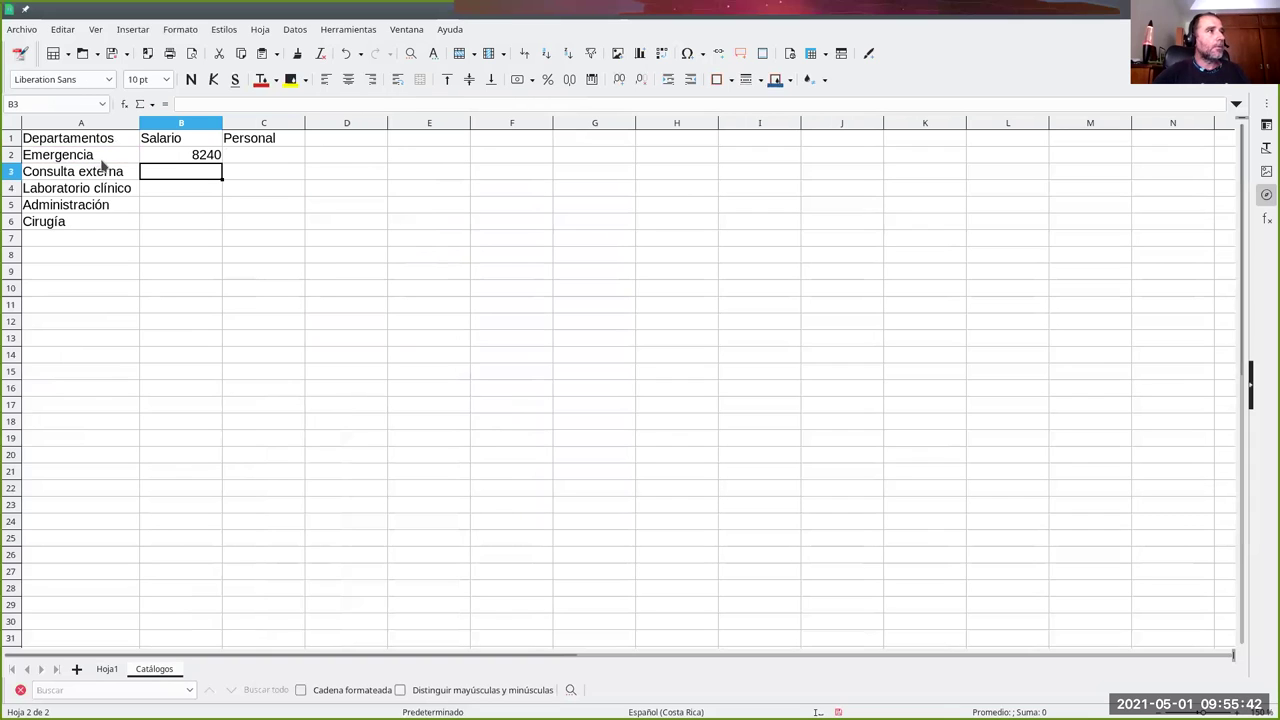
click(169, 161)
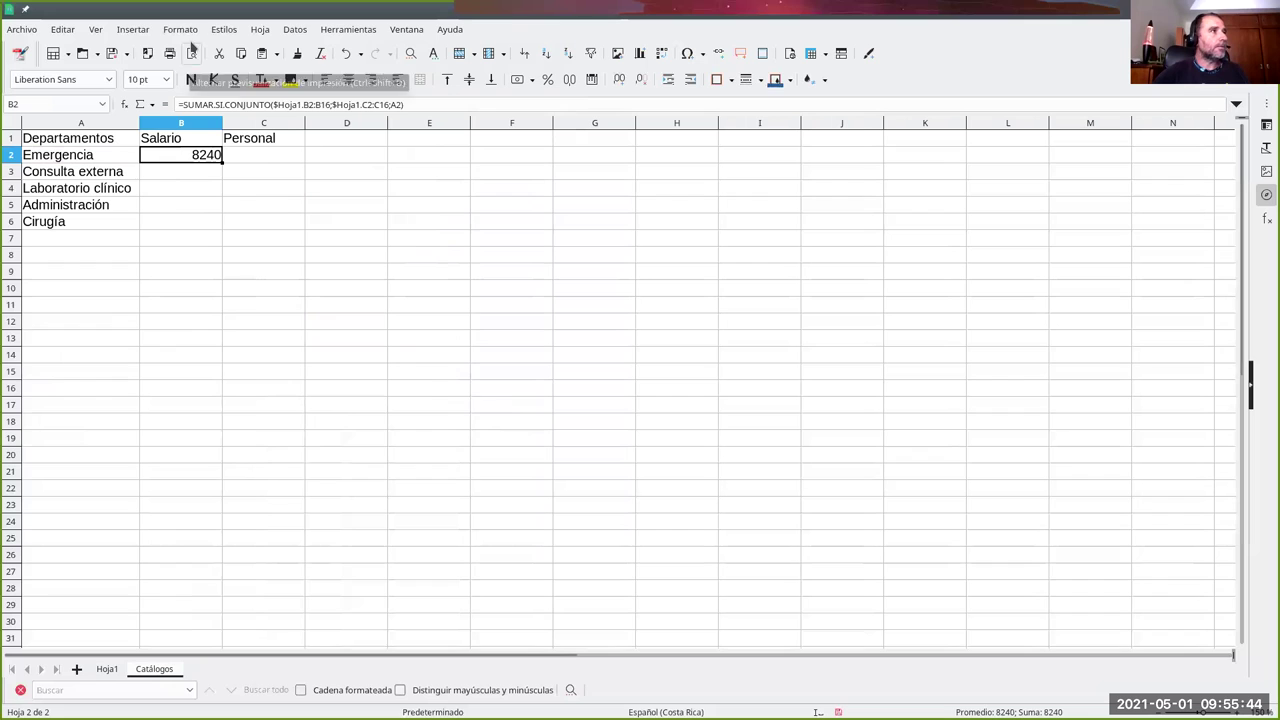
Step: Format B2 as USD $ currency so the Emergencia total reads $8 240,00
click(183, 29)
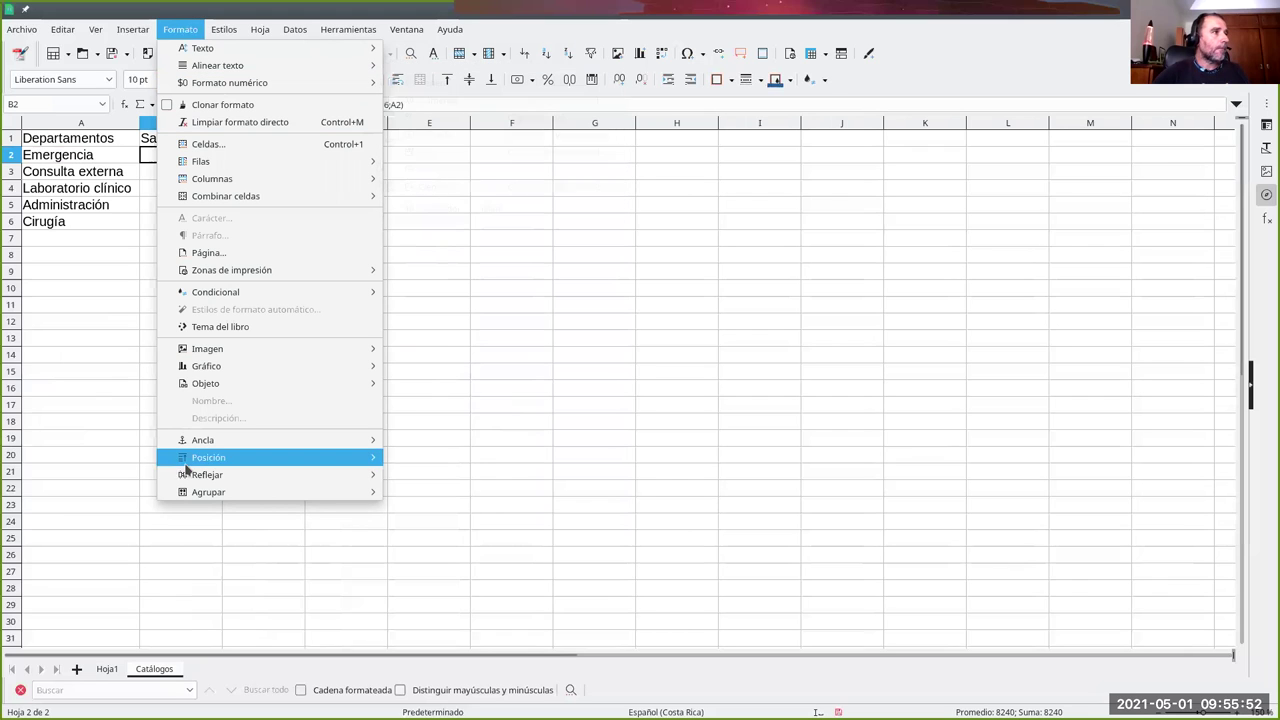
click(147, 155)
right_click(147, 155)
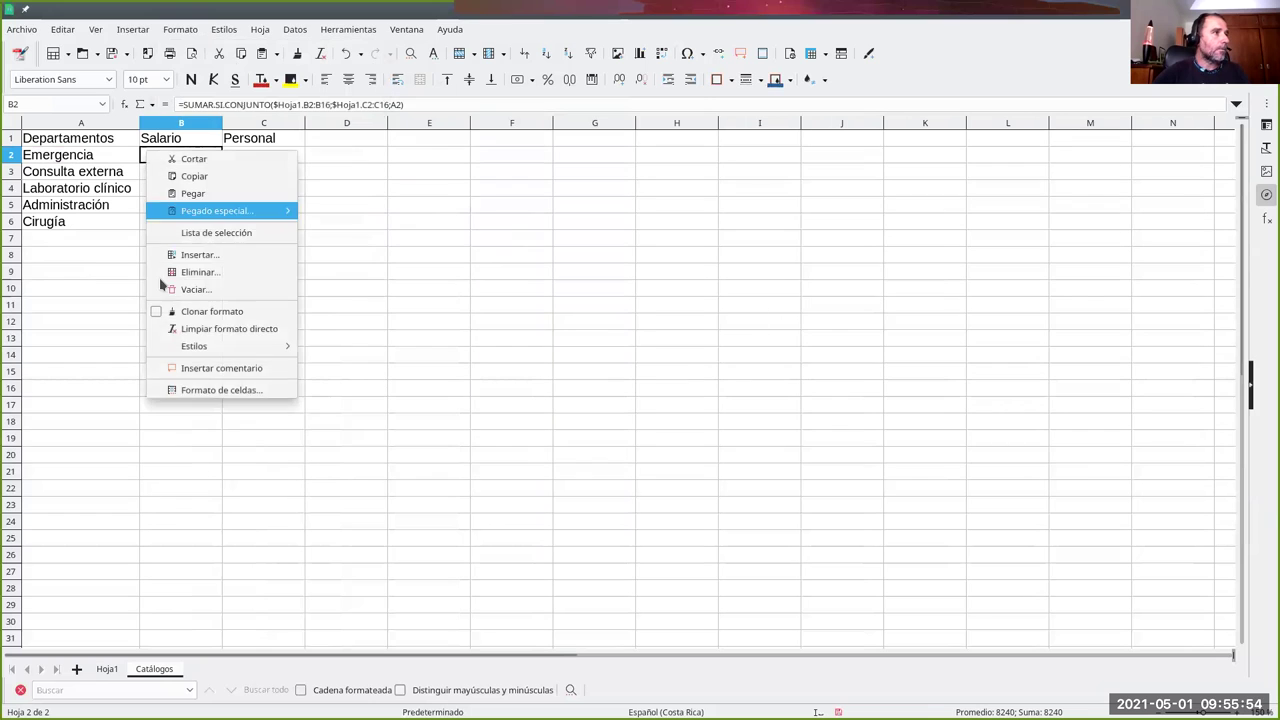
click(174, 390)
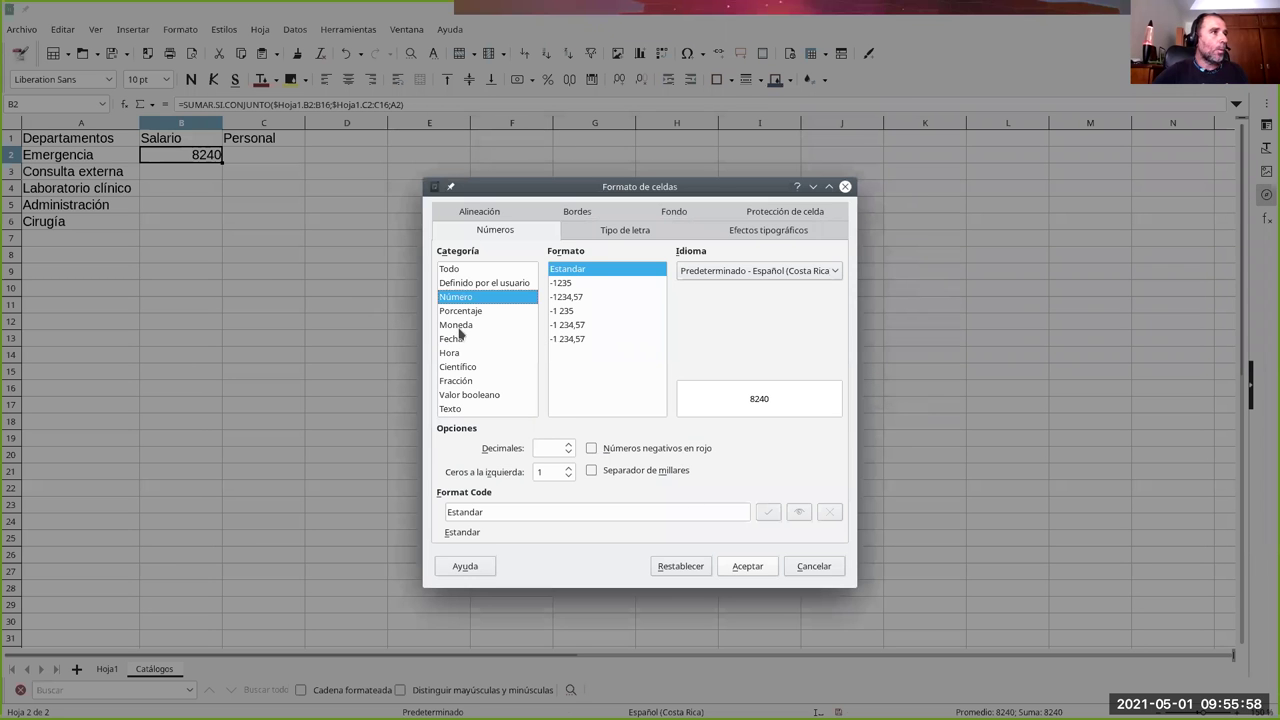
click(456, 325)
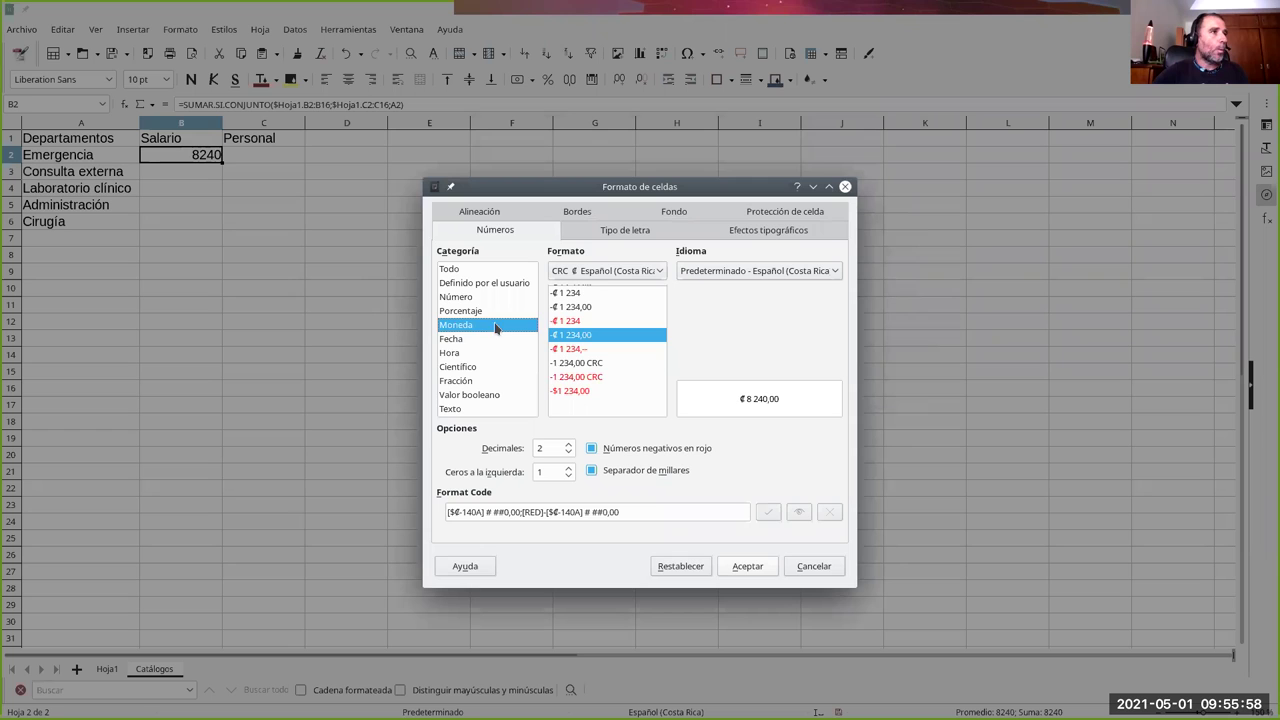
click(603, 271)
drag(753, 322, 748, 461)
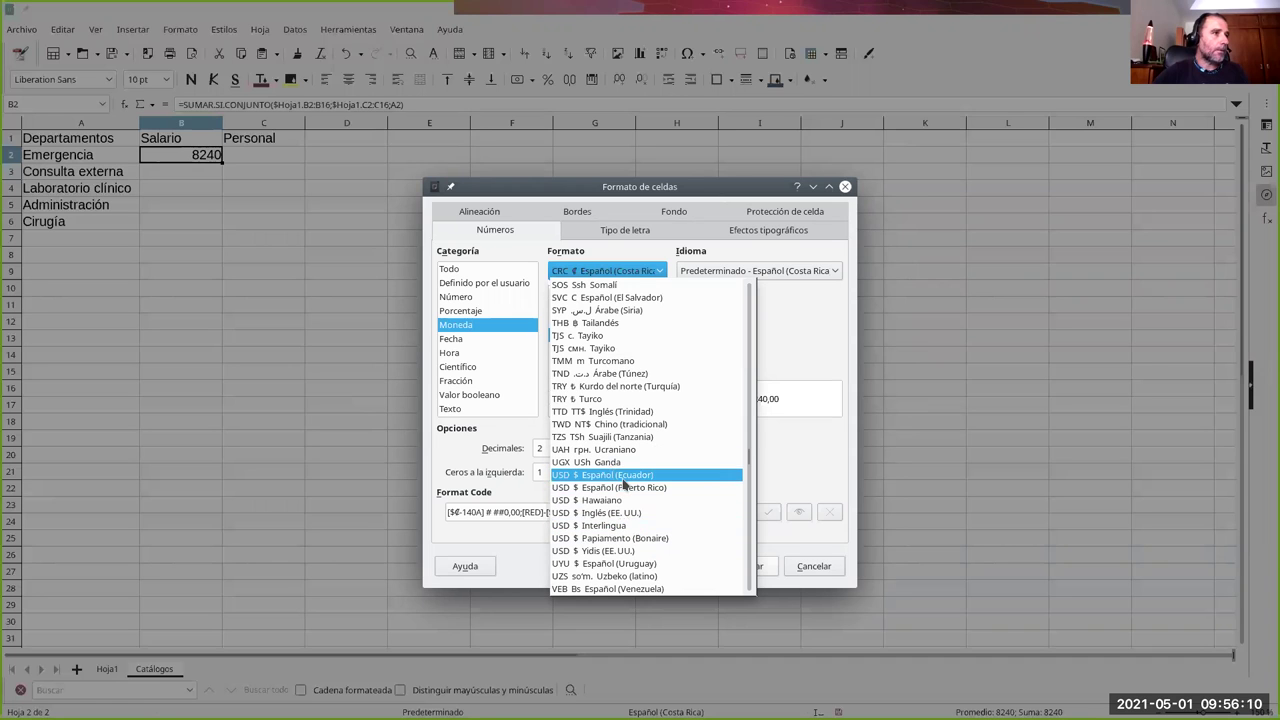
click(606, 512)
click(750, 566)
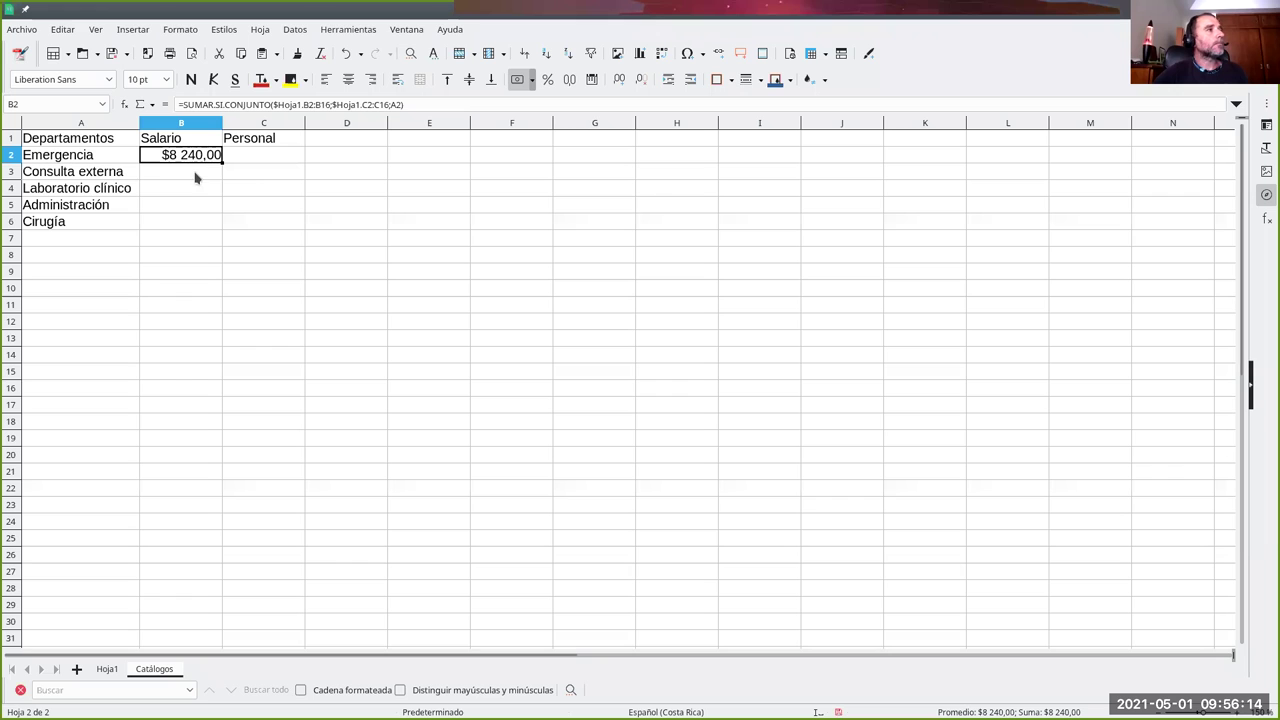
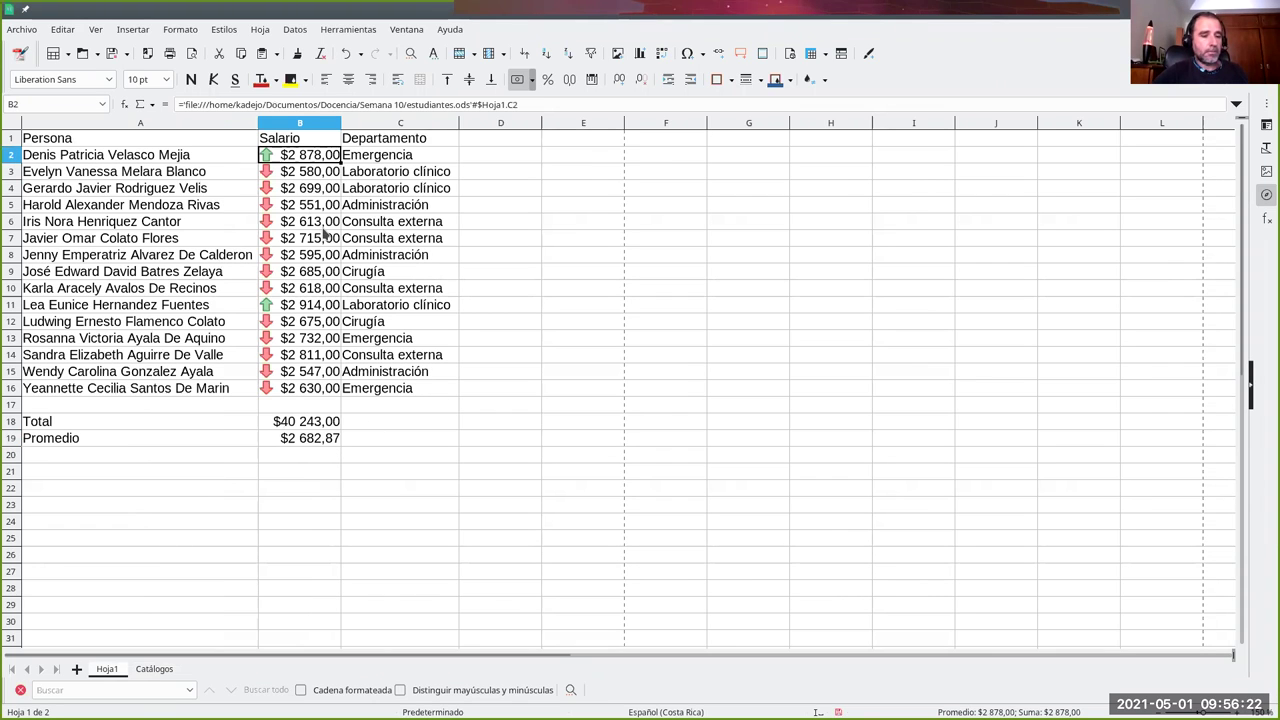
Step: Add B13 and B16 to the Emergencia salary selection, then clear the selection
ctrl+click(313, 341)
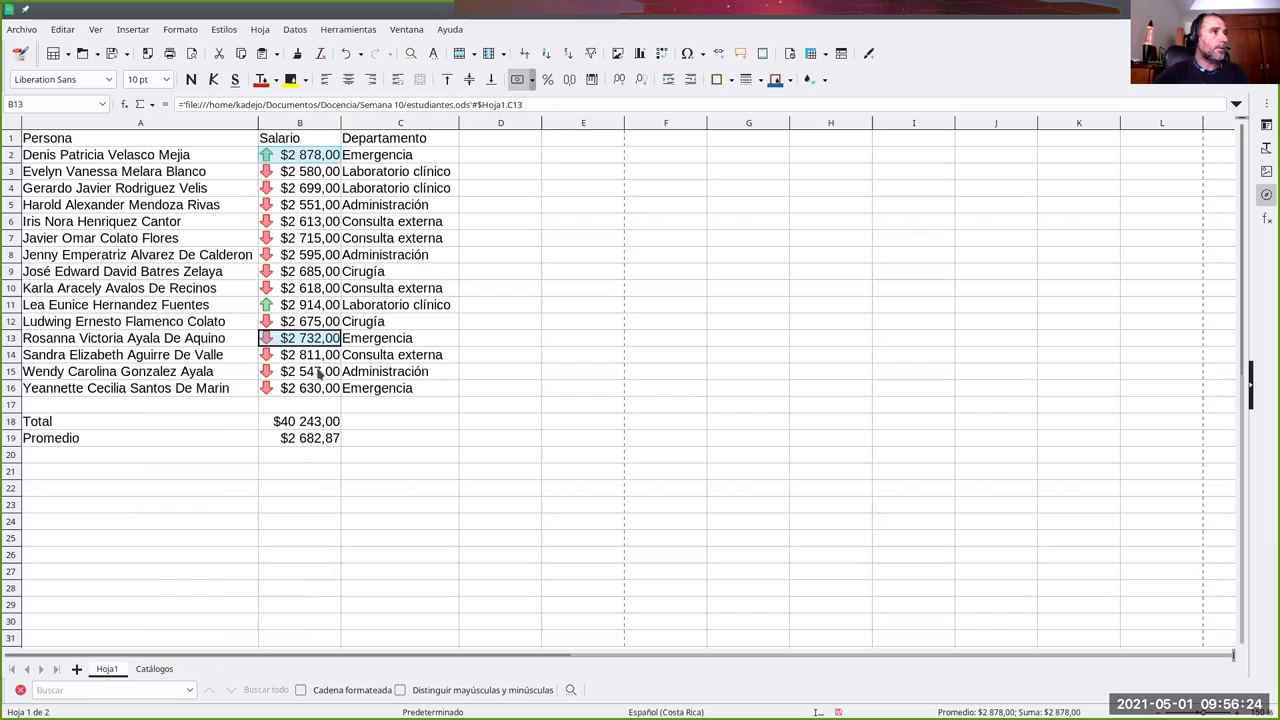
ctrl+click(318, 388)
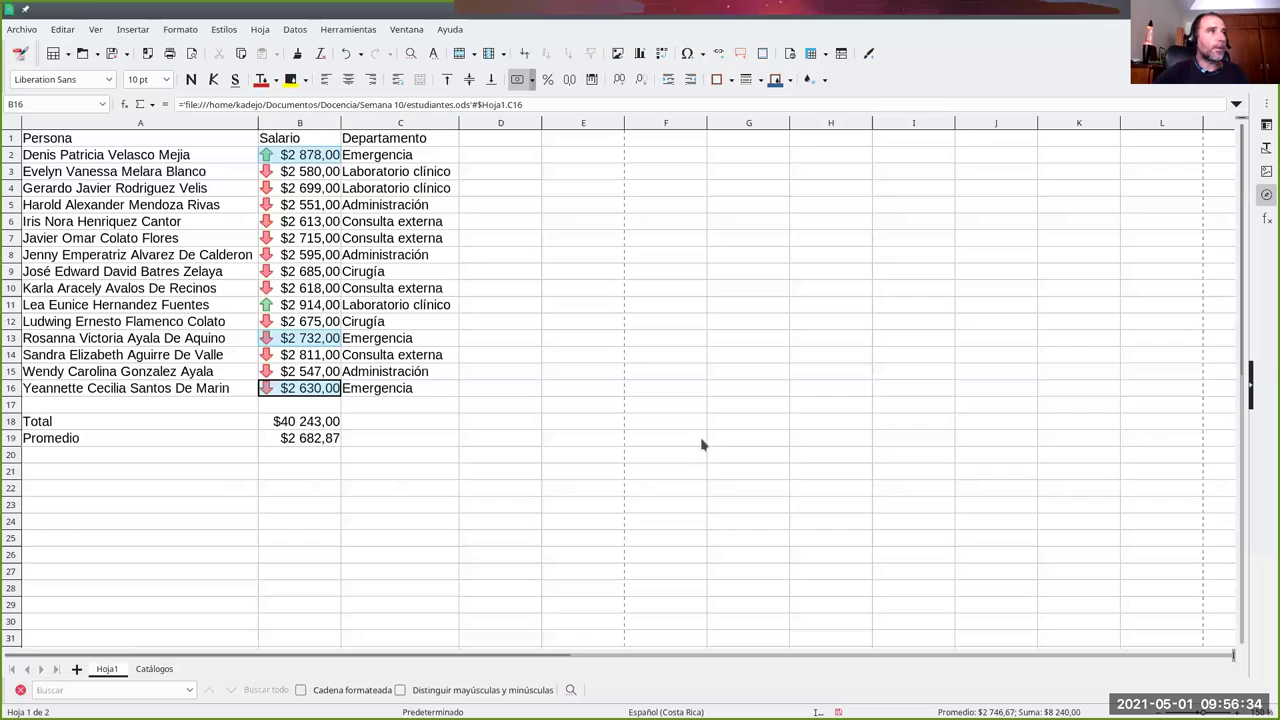
click(172, 139)
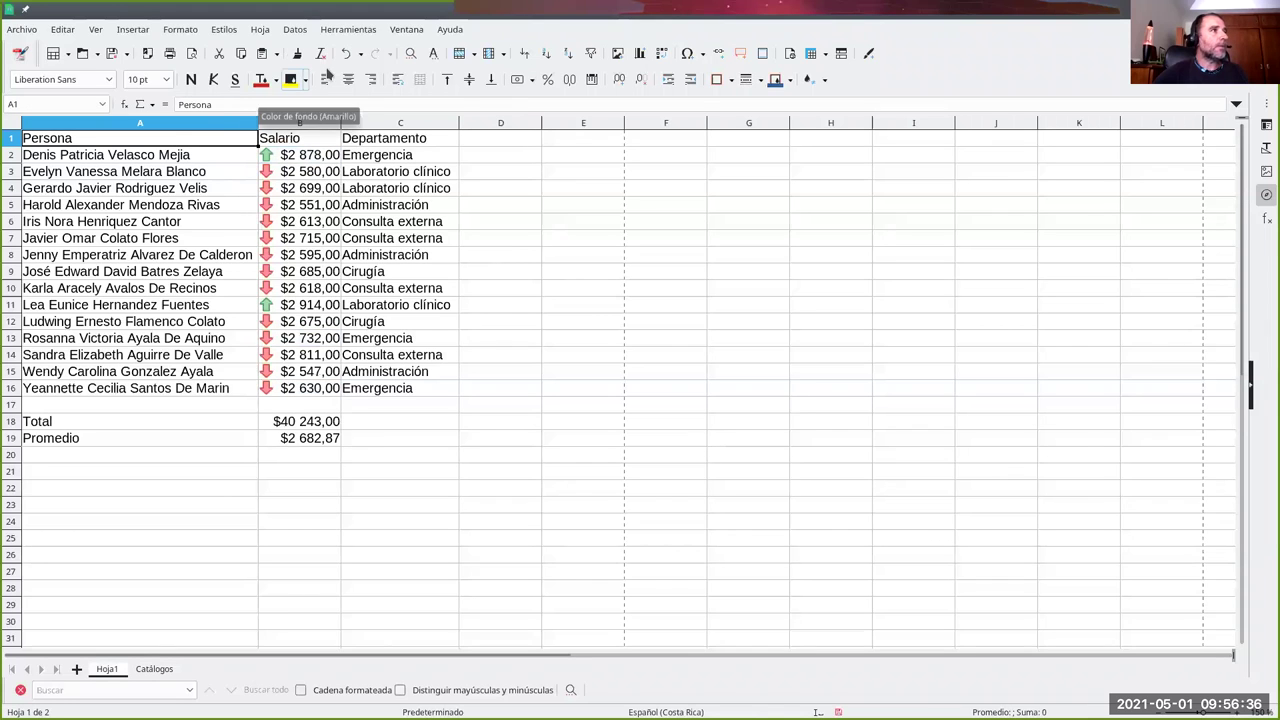
Step: Apply AutoFilter and filter Departamento to Emergencia only, then select the visible salaries in B2:B16
click(592, 58)
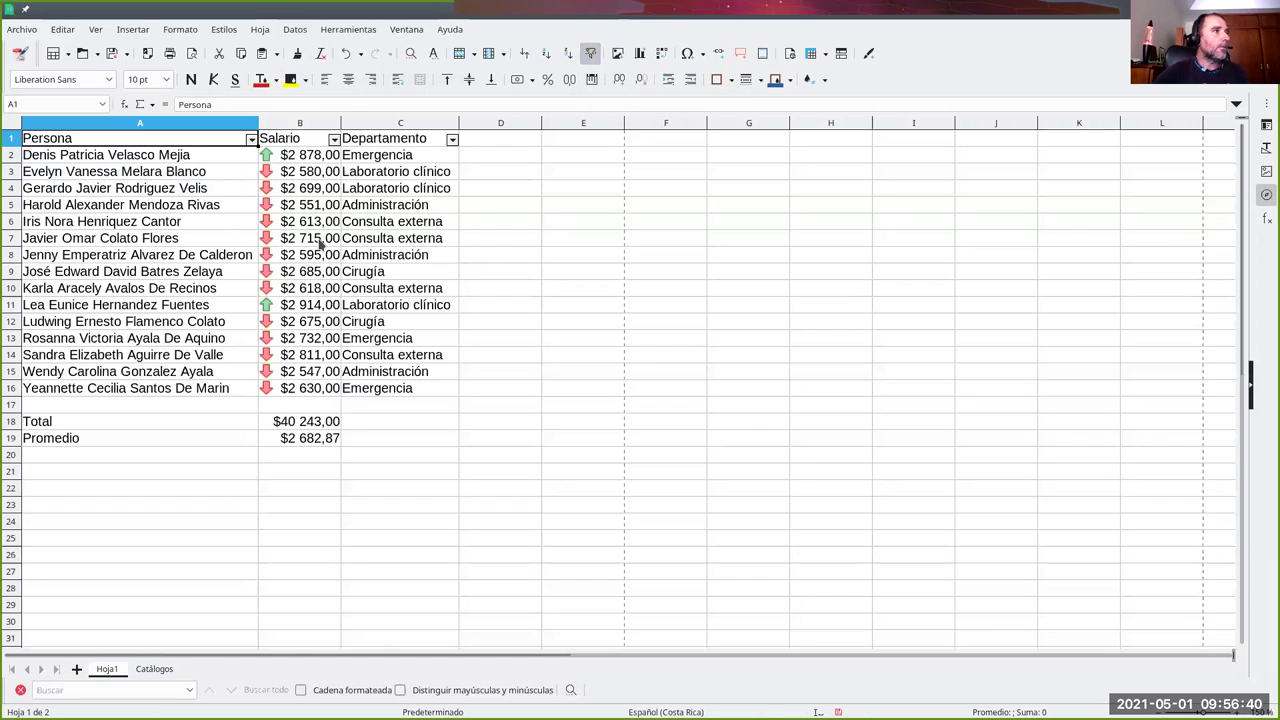
click(462, 146)
click(452, 139)
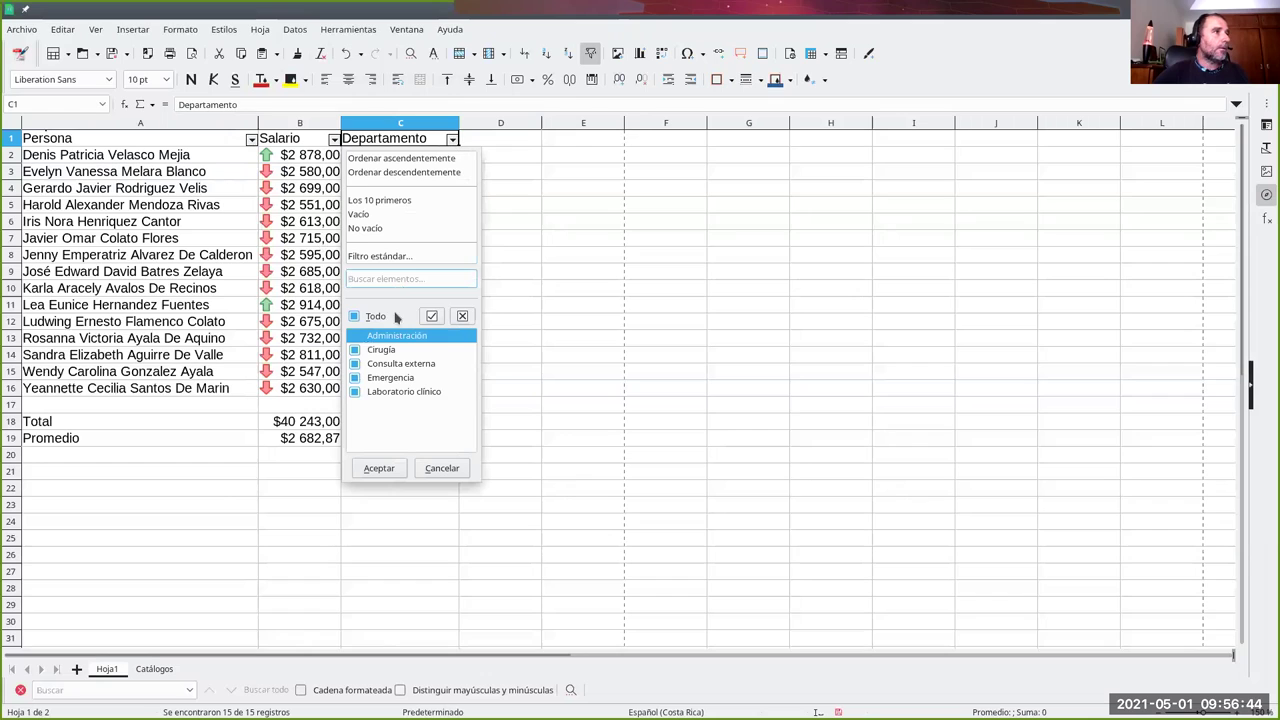
click(355, 318)
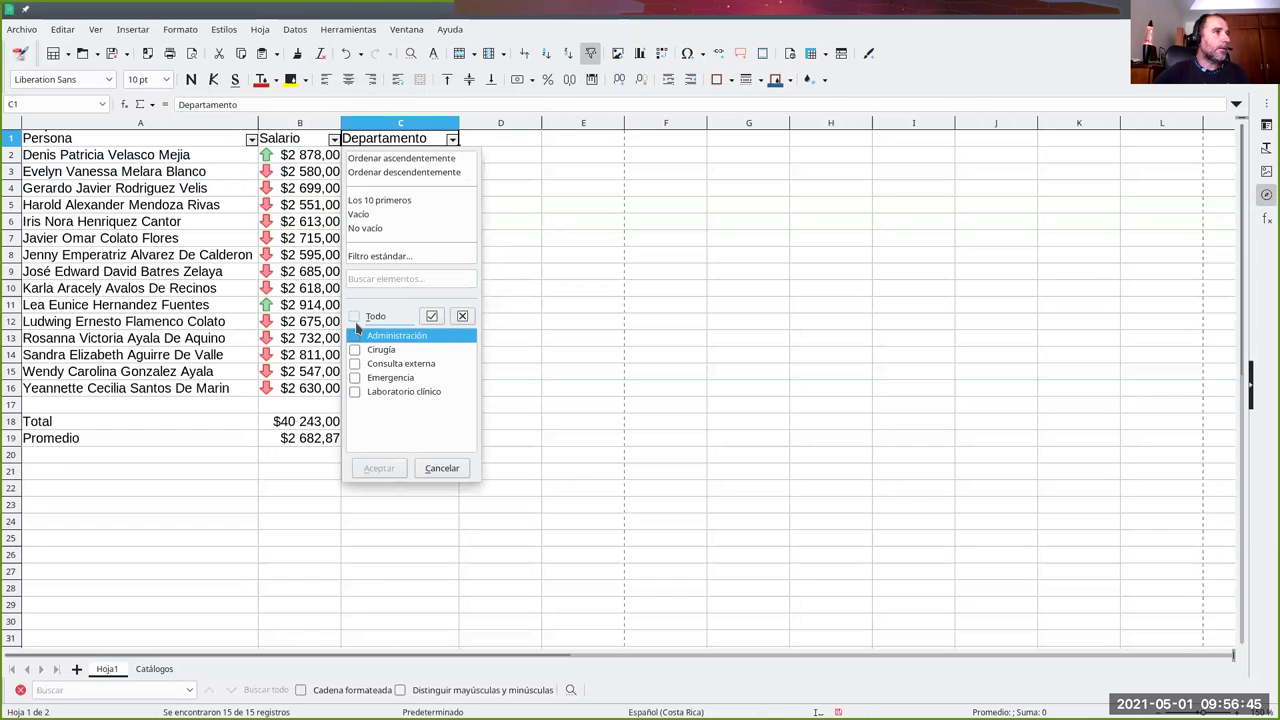
click(354, 380)
click(379, 468)
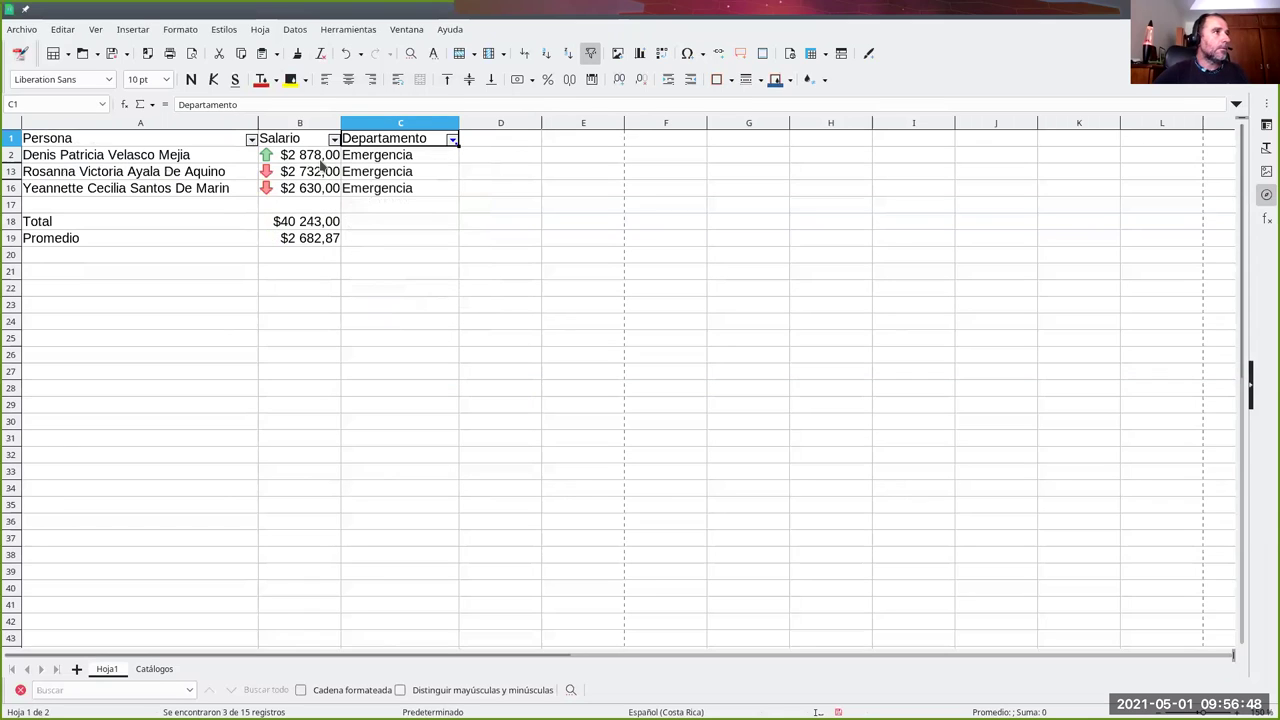
drag(315, 155, 315, 190)
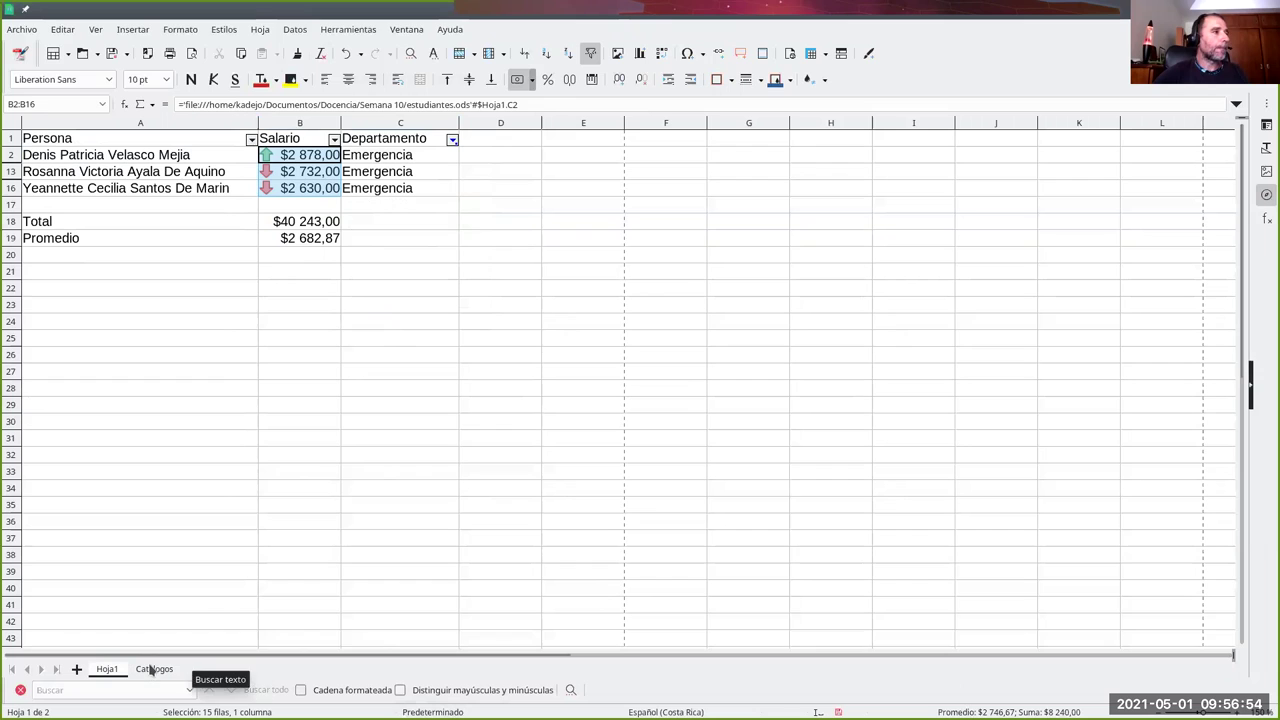
Step: Reset the Departamento filter so all departments show again
click(452, 139)
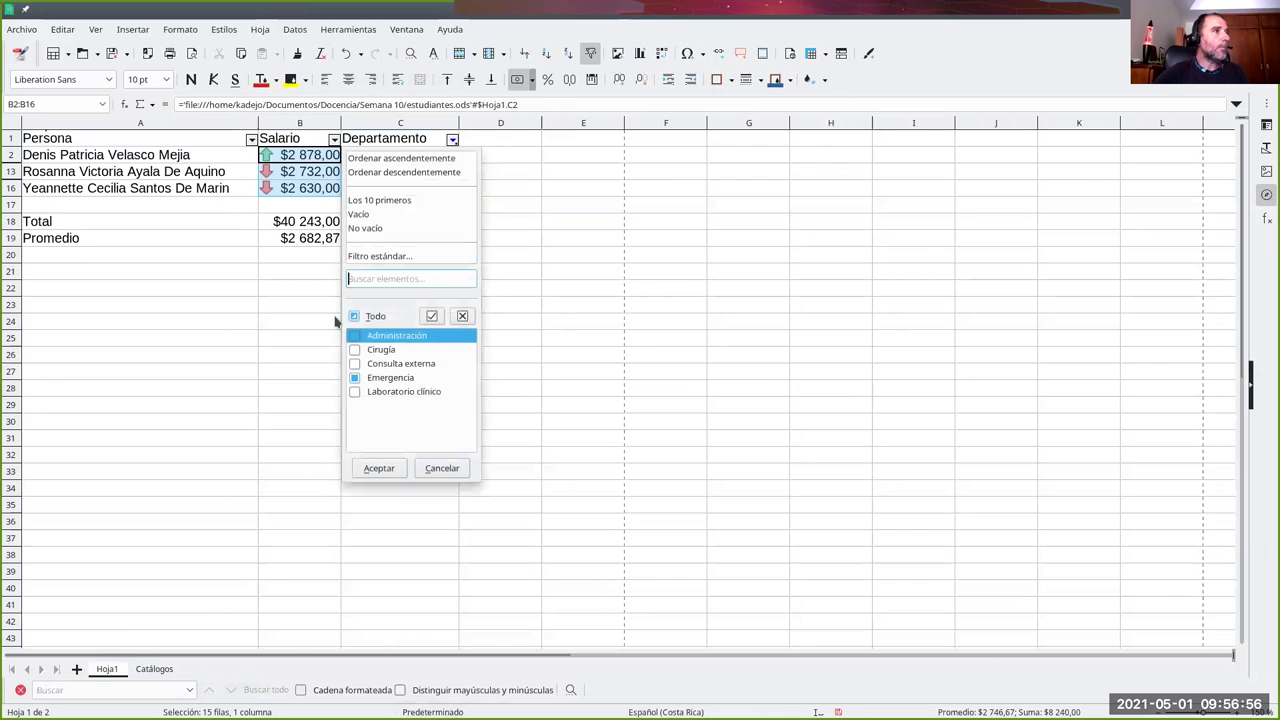
click(354, 316)
click(379, 468)
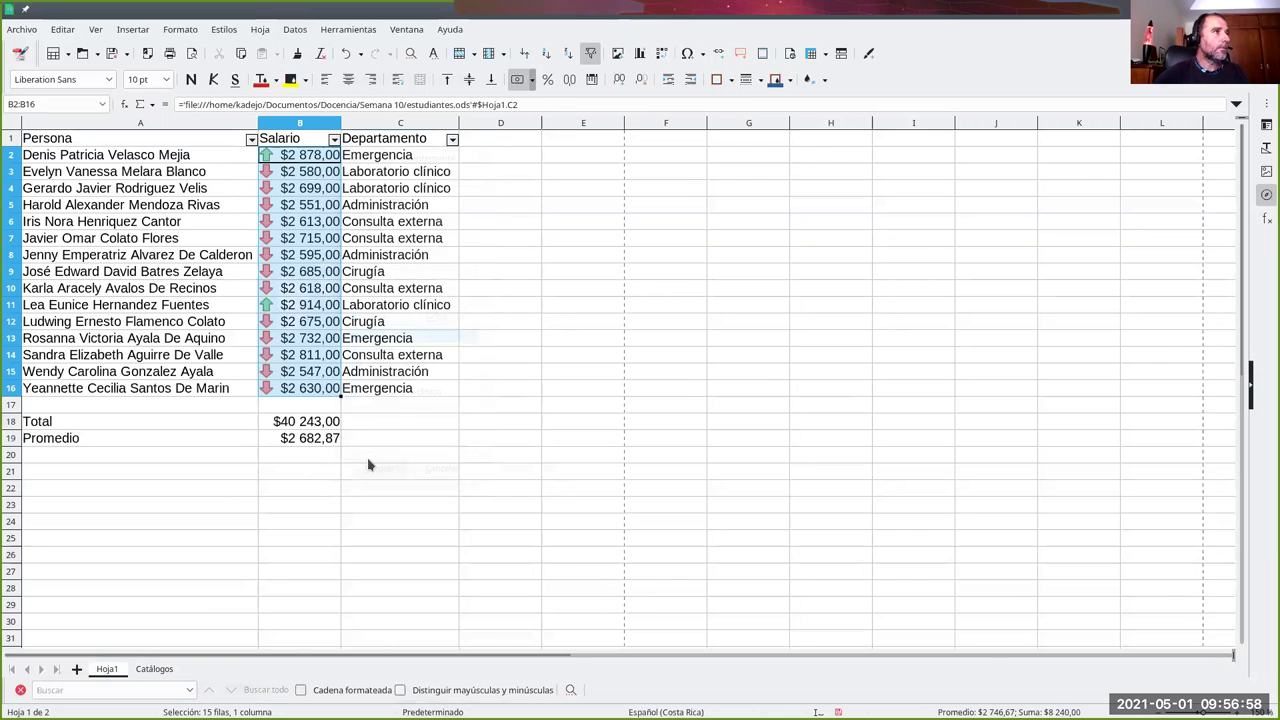
Step: On the Catálogos sheet, select B2 to inspect the Emergencia salary formula
click(156, 667)
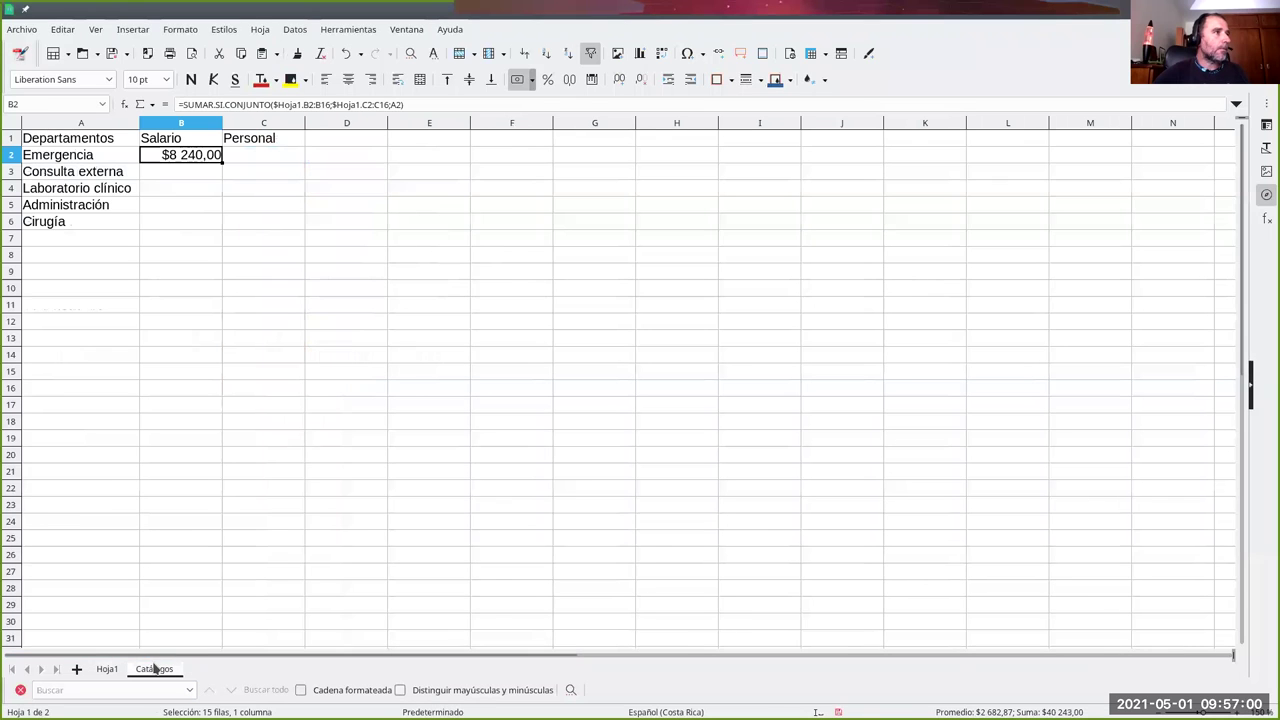
click(162, 170)
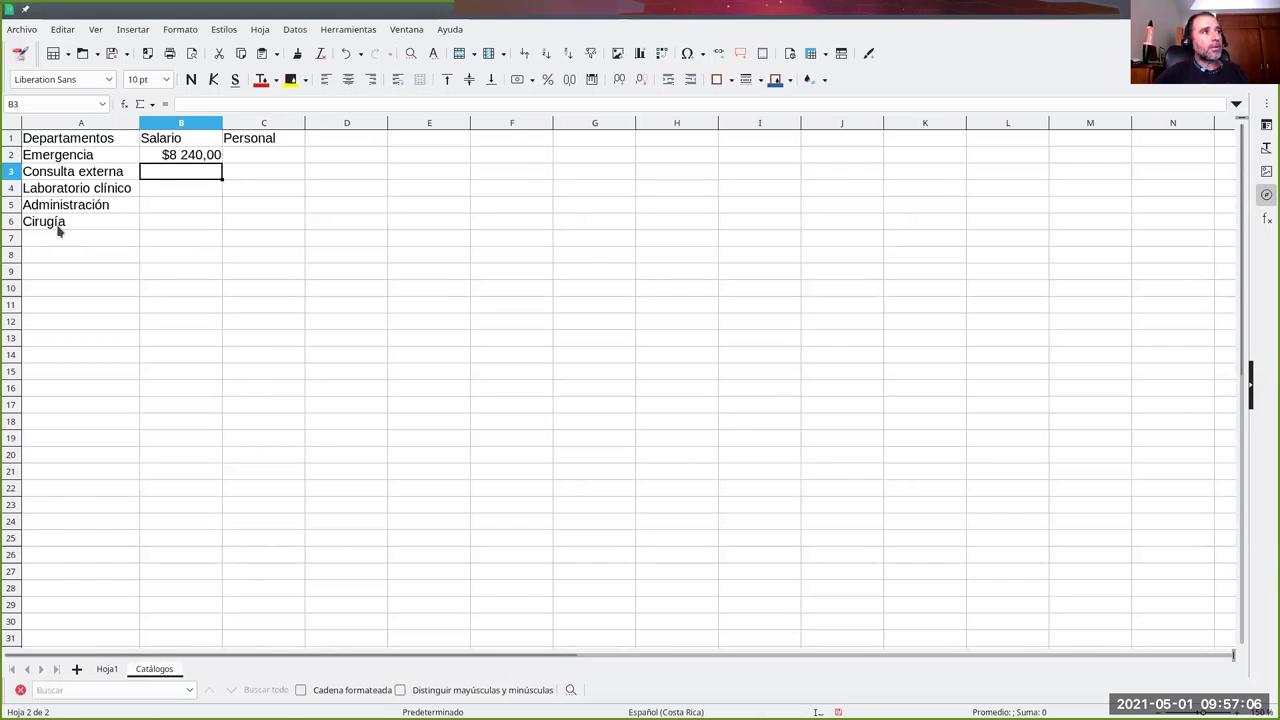
click(168, 158)
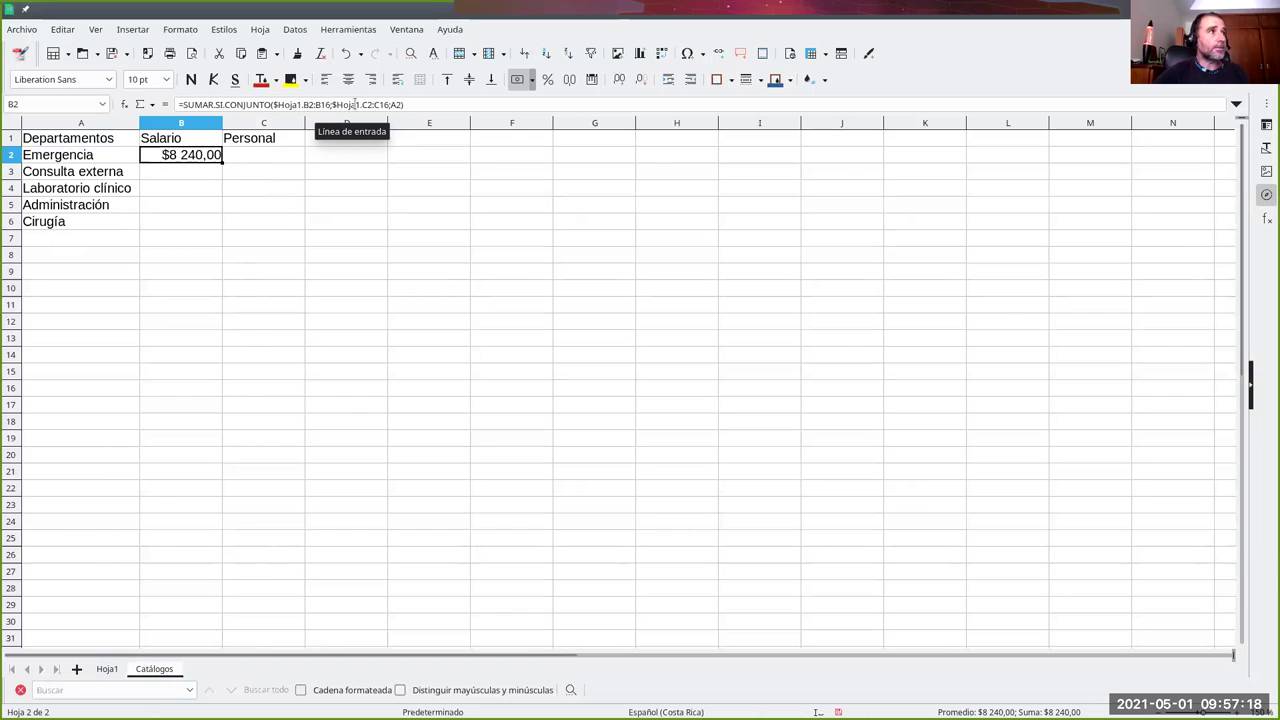
Step: In B2's SUMAR.SI.CONJUNTO formula, make the sum range absolute as $B$2:$B$16
click(304, 104)
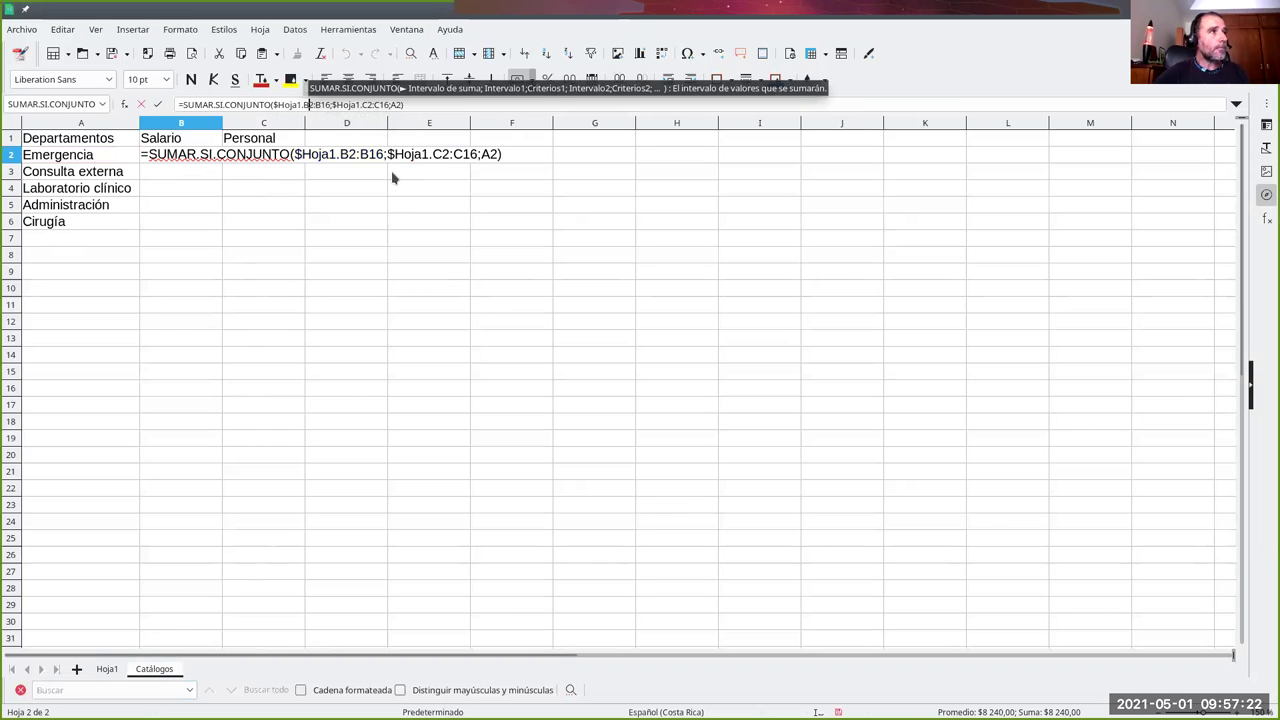
text($)
key(Right)
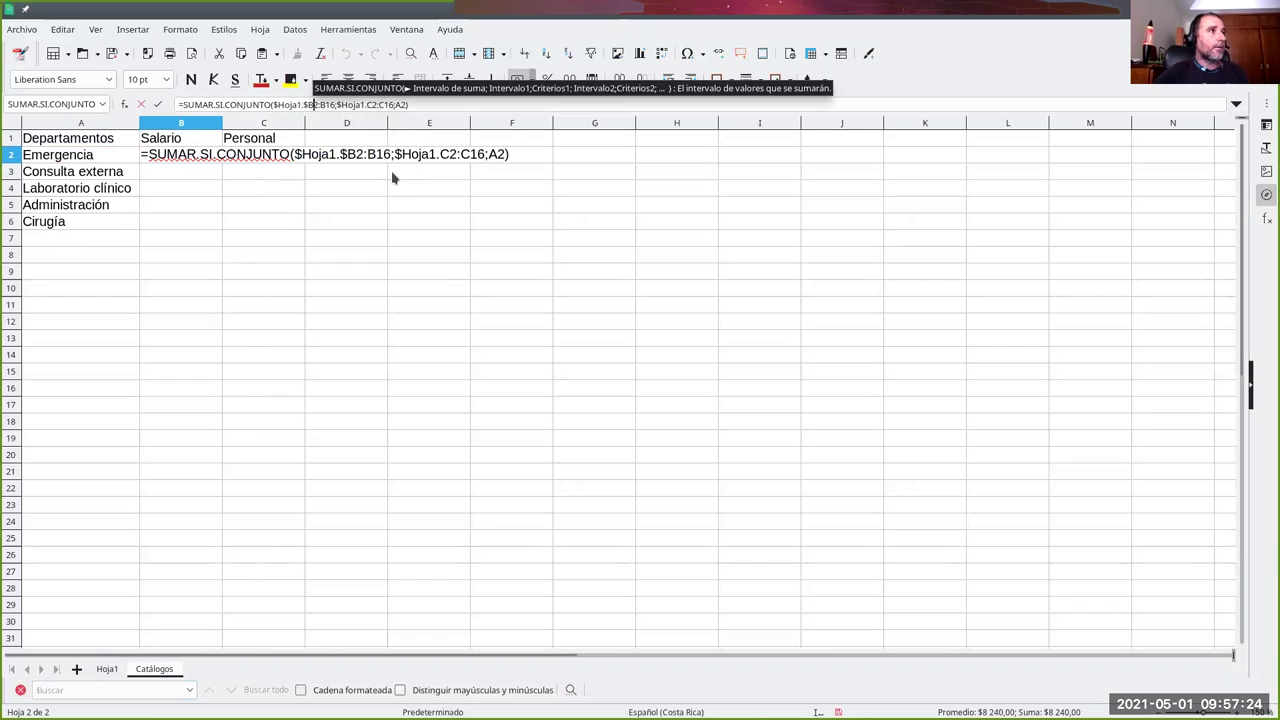
text($)
key(Right)
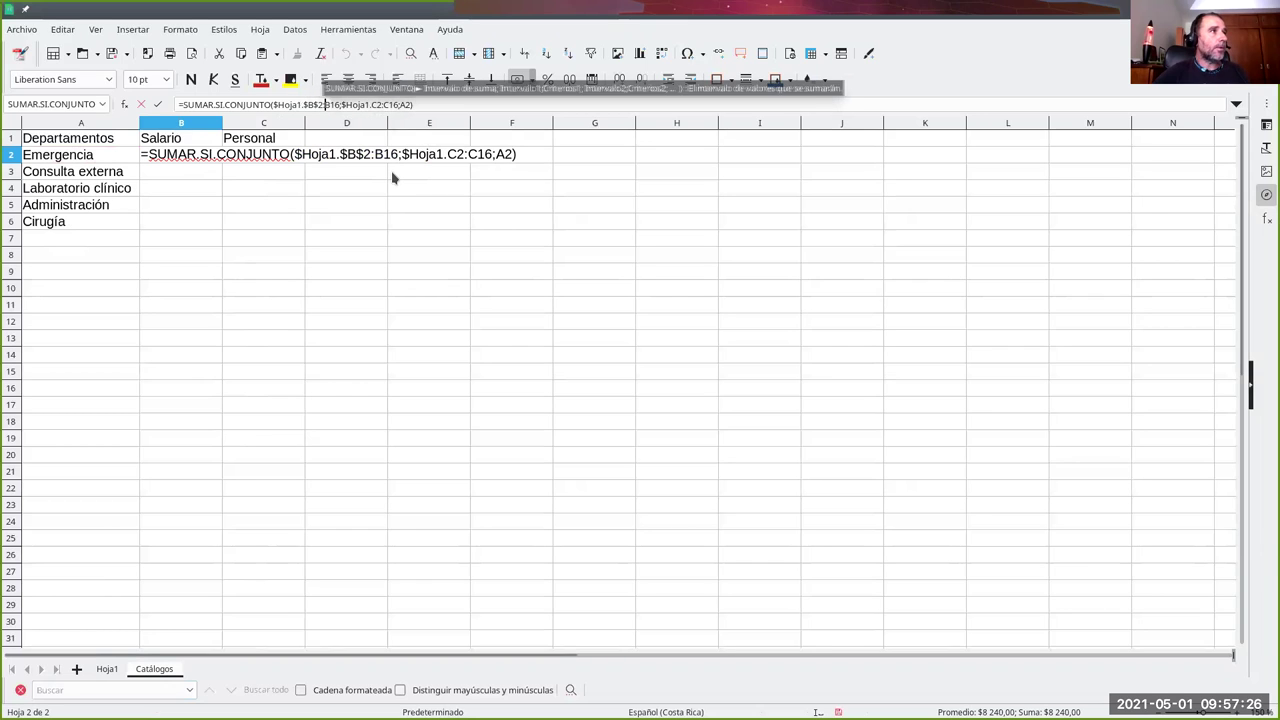
text($B$)
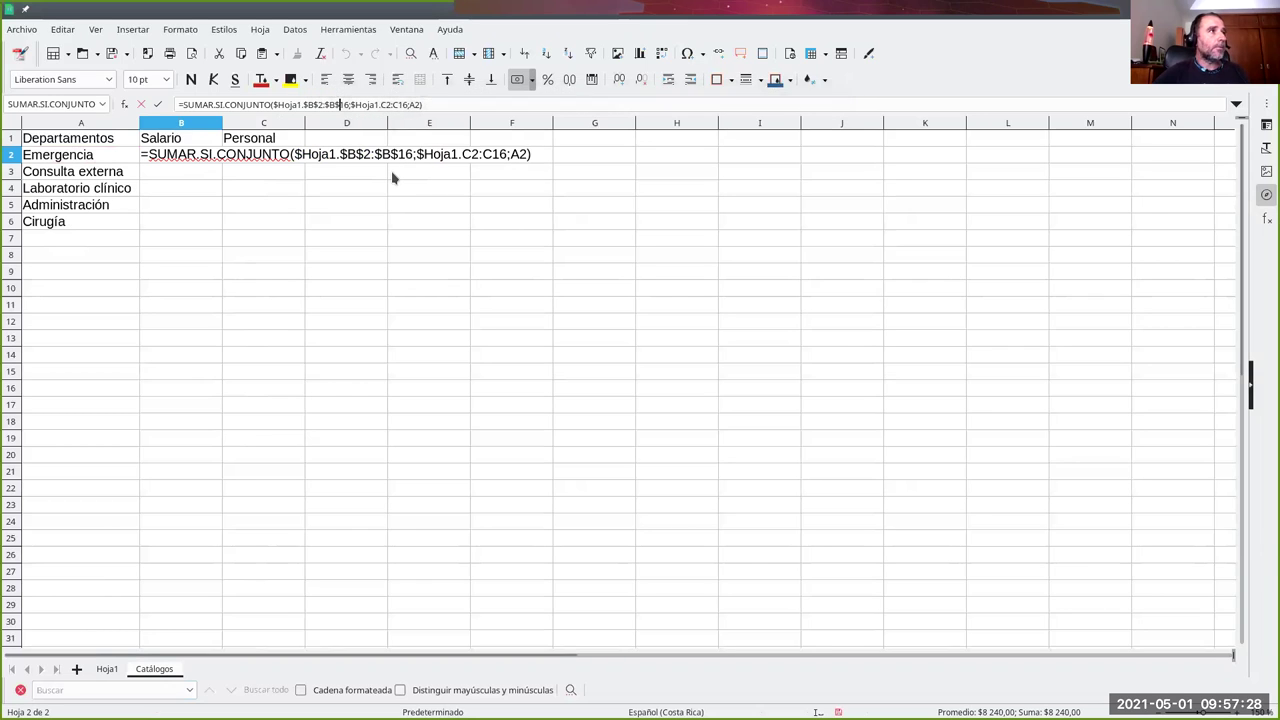
key(Right)
key(Right)
key(Right)
Step: Make the criteria range absolute as $C$2:$C$16 and confirm, still totalling $8 240,00
key(Right)
key(Right)
text($)
key(Right)
text($)
key(Right)
key(Right)
text($)
key(Right)
text($)
key(Right)
key(Right)
key(Right)
key(Right)
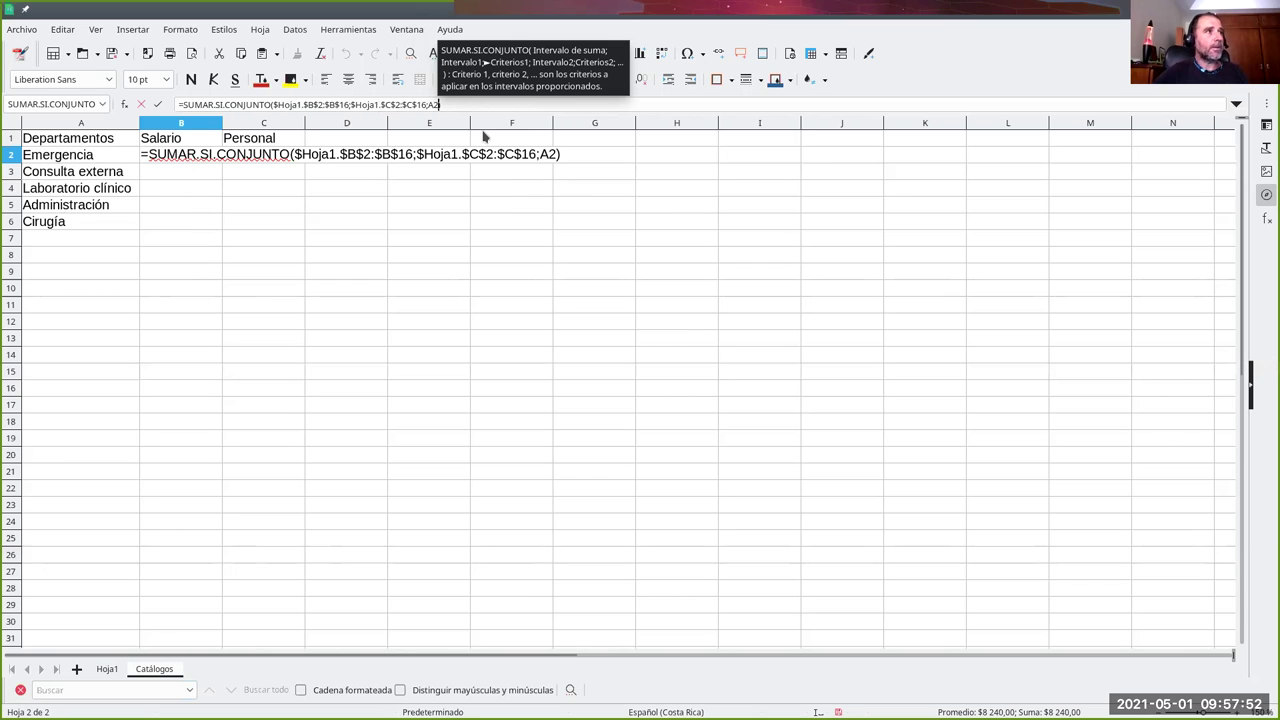
key(Return)
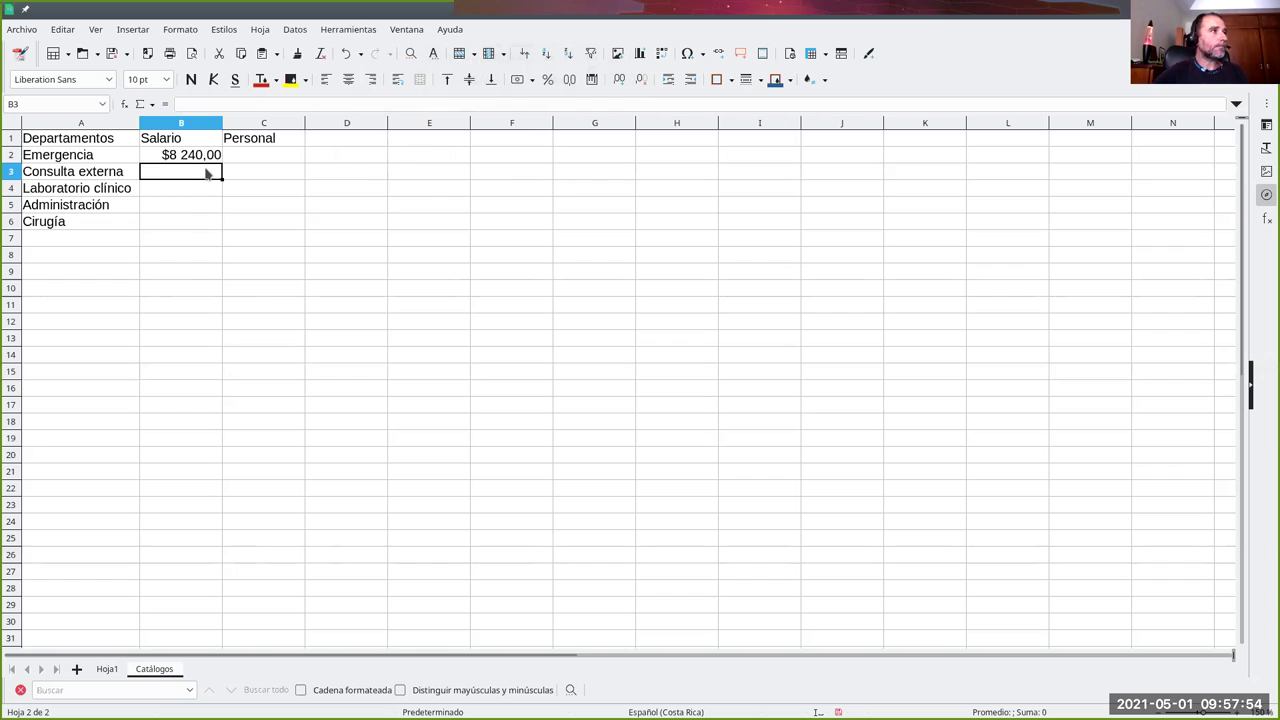
click(214, 160)
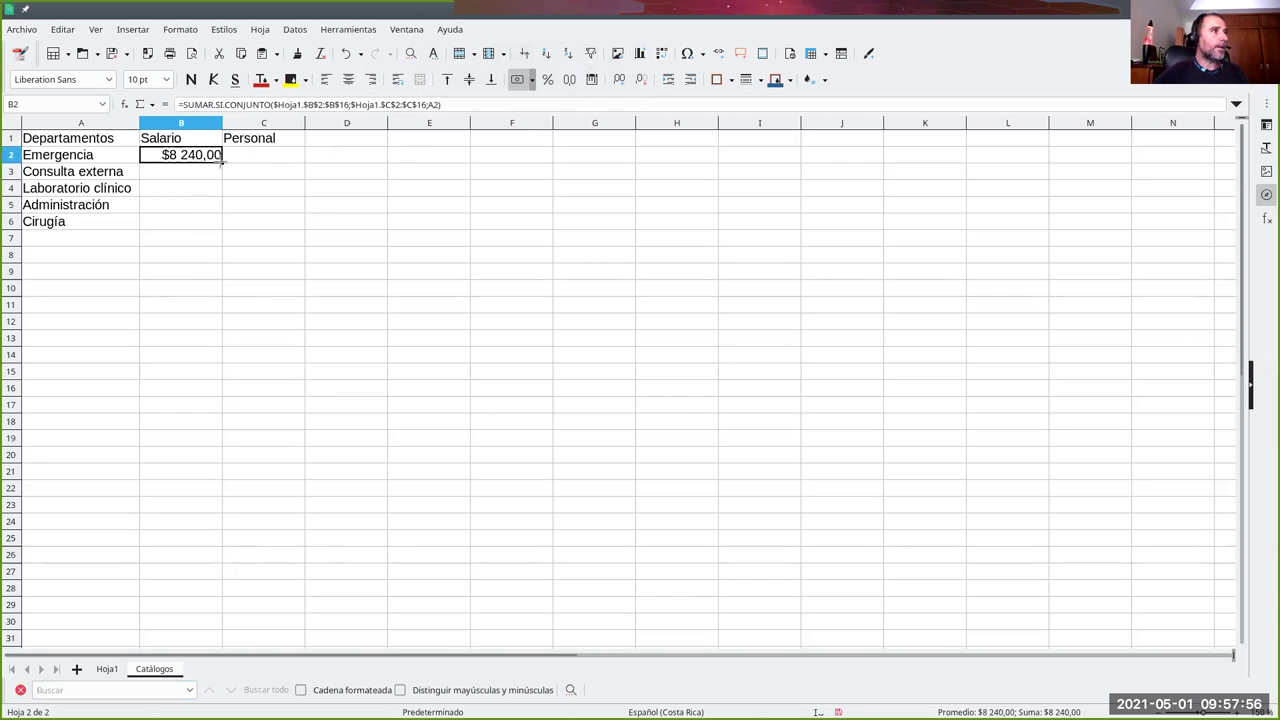
drag(221, 174, 221, 221)
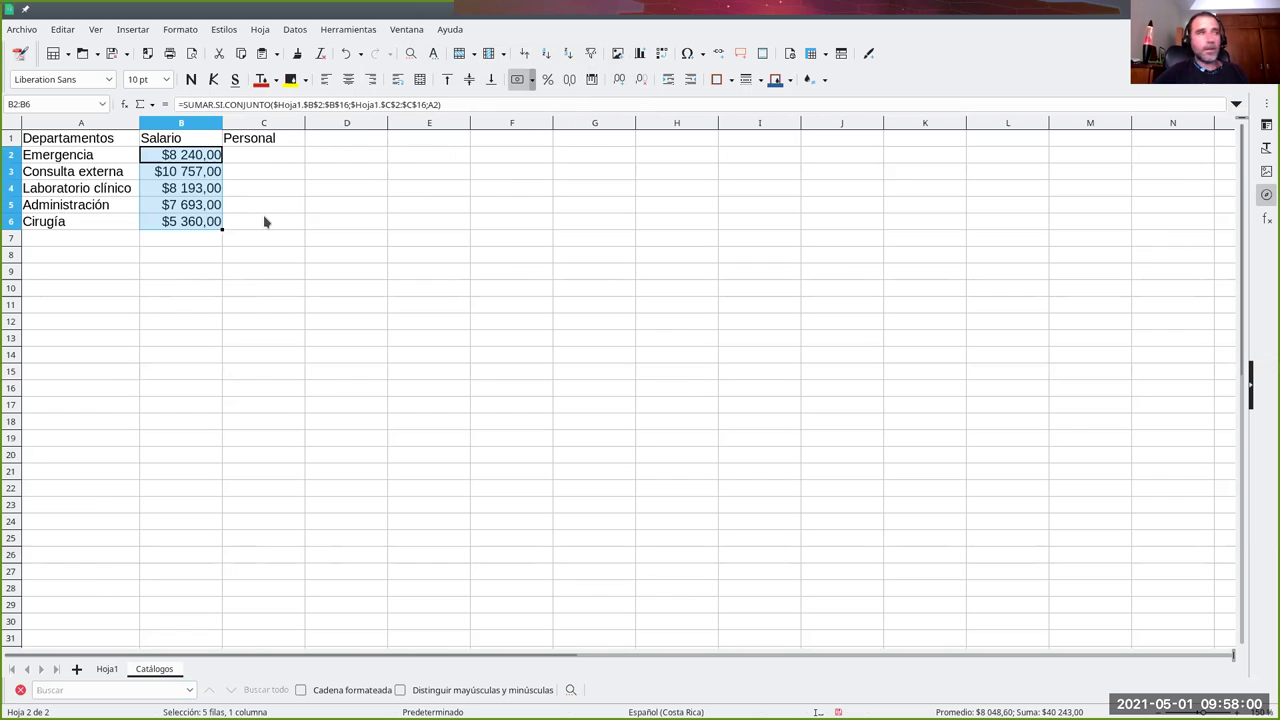
click(216, 196)
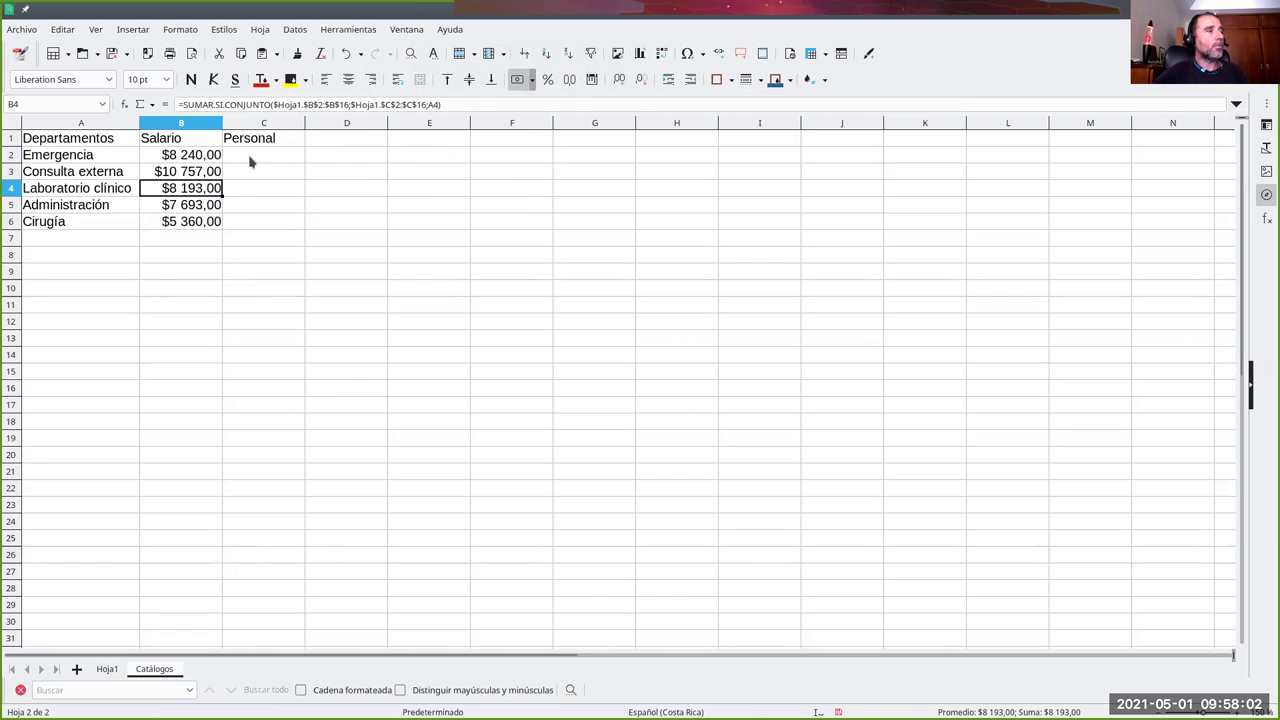
click(250, 158)
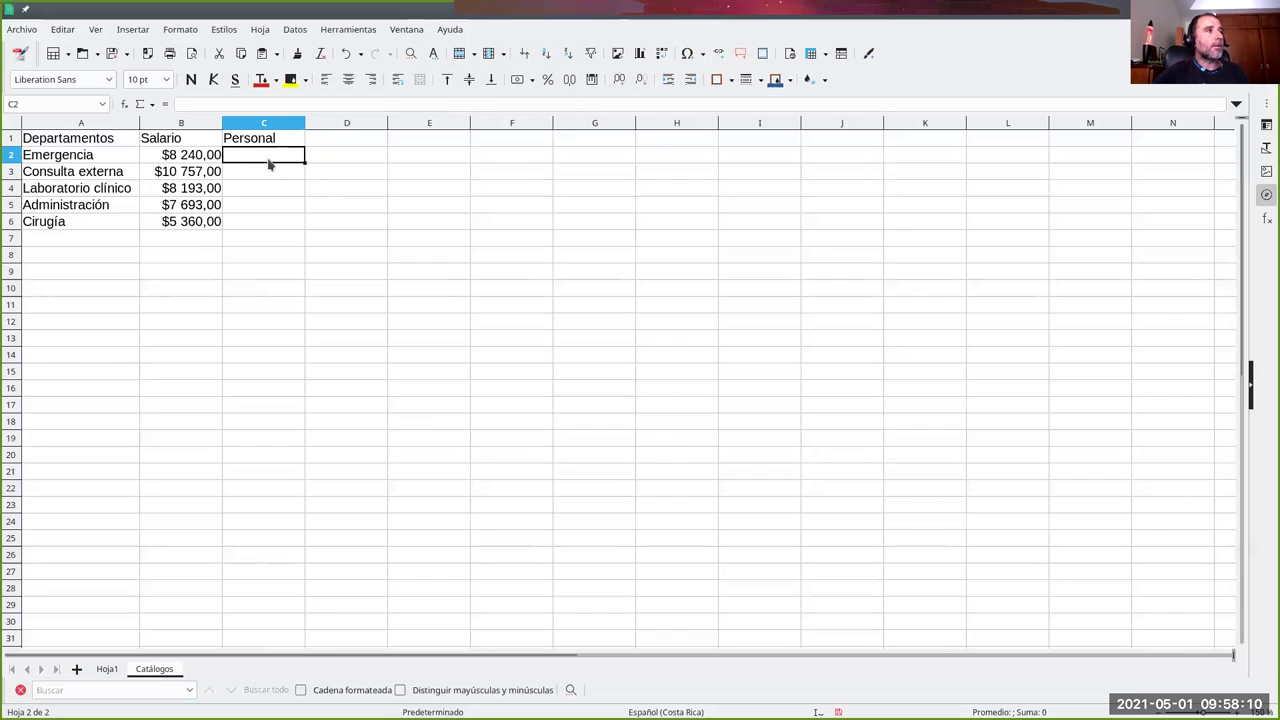
Step: In C2, enter =CONTAR.SI.CONJUNTO over Hoja1 C2:C16 with criterion A2, giving 3 for Emergencia
click(179, 162)
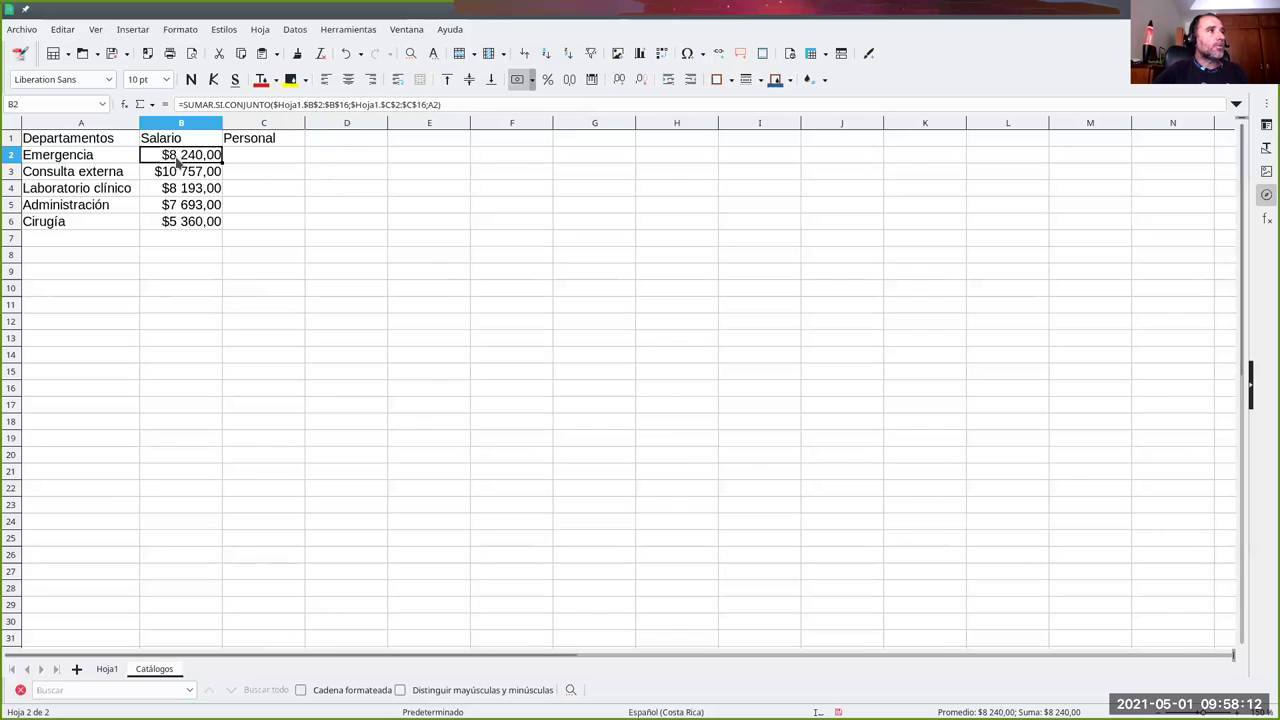
click(288, 162)
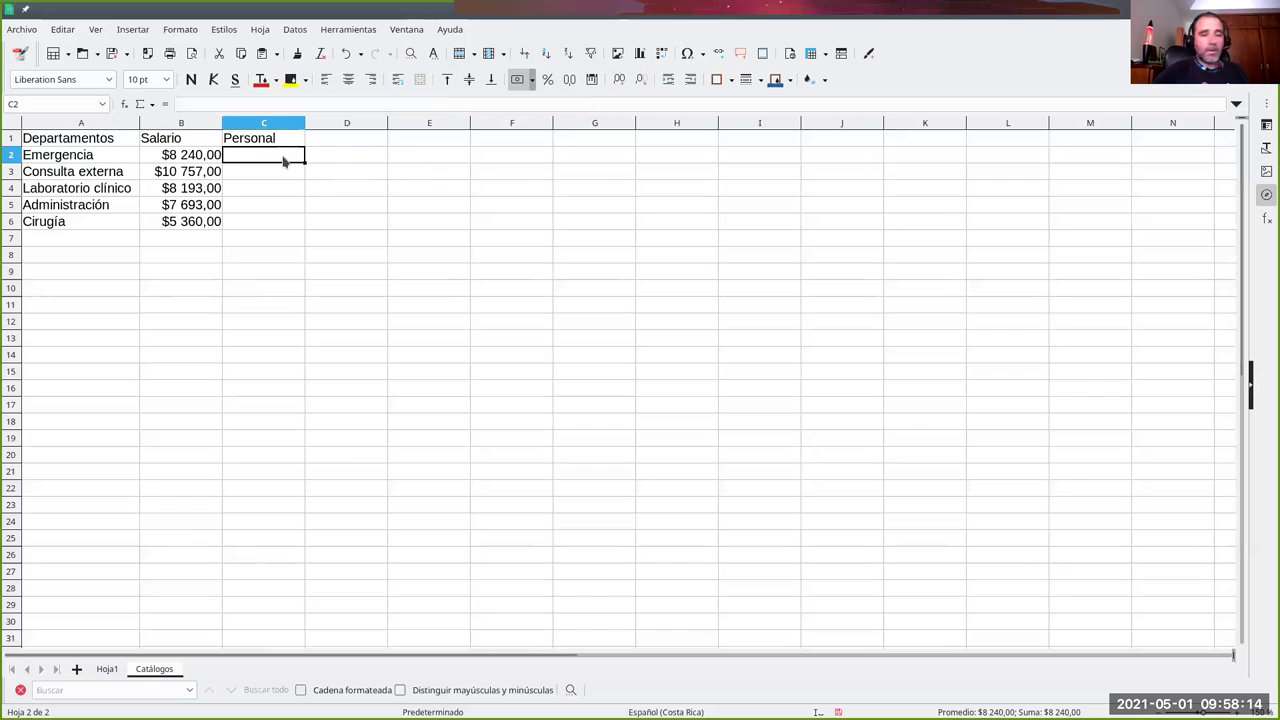
text(=contar)
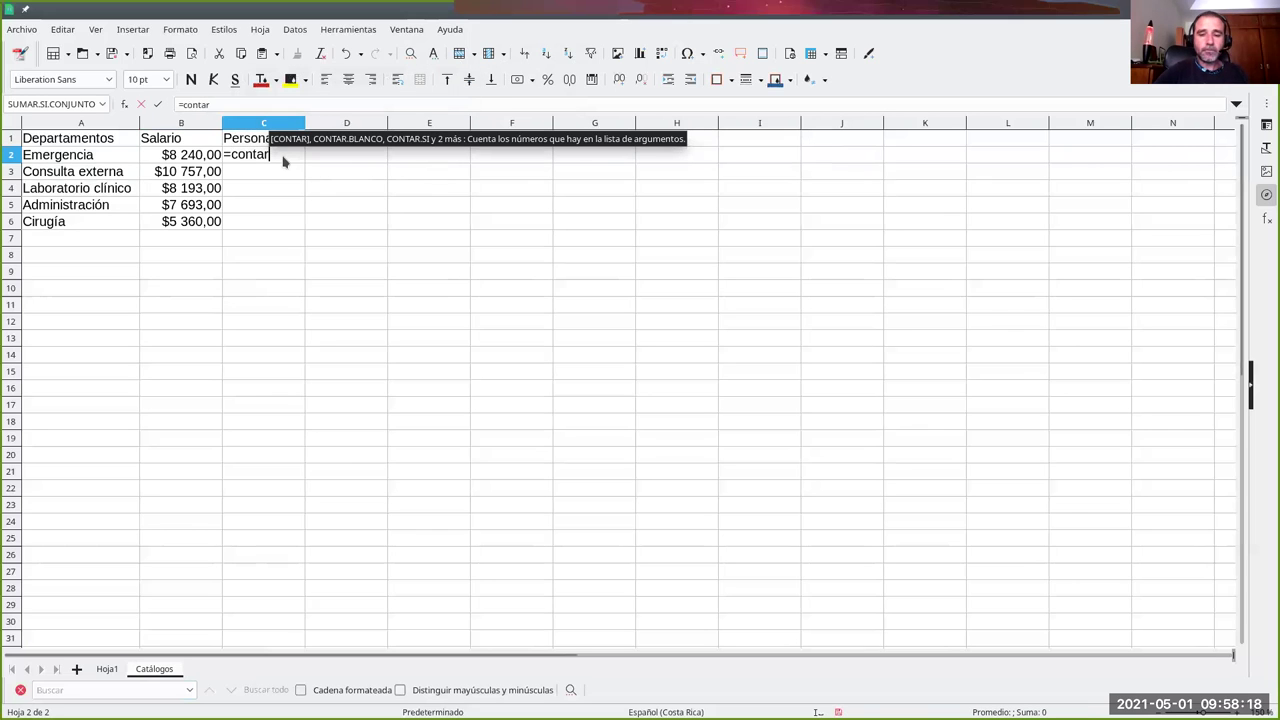
text(.si)
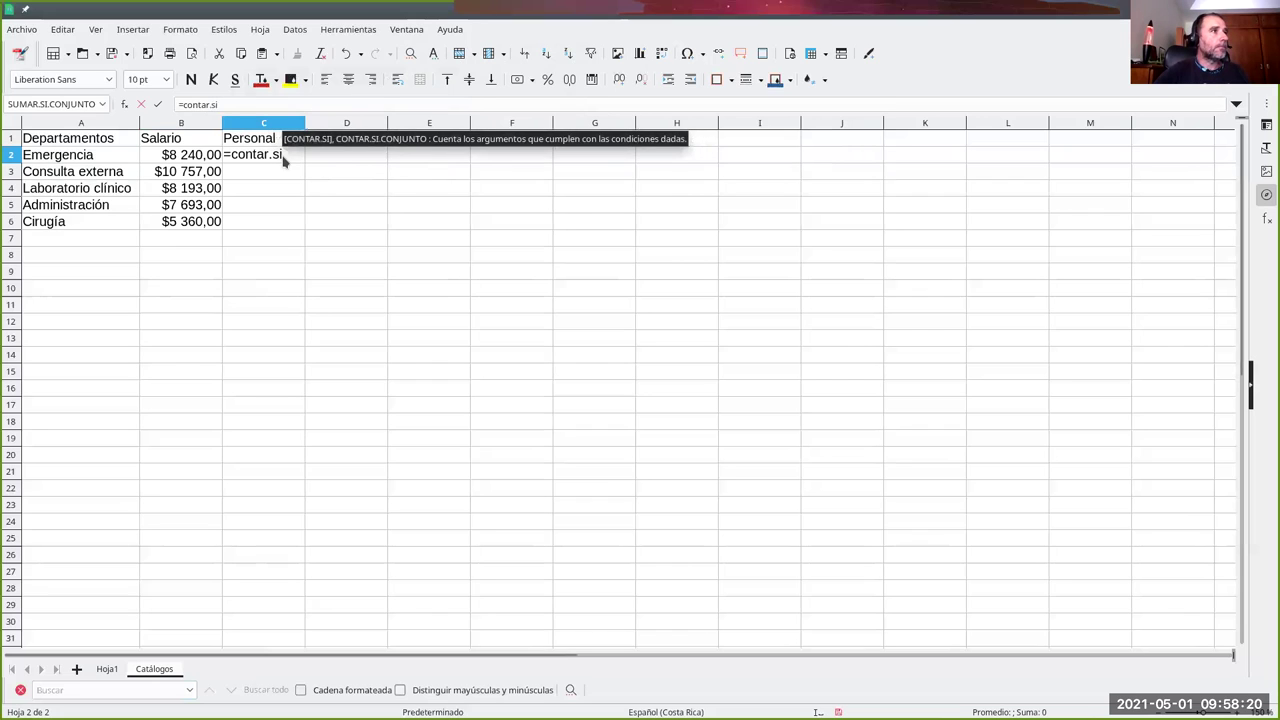
text(.)
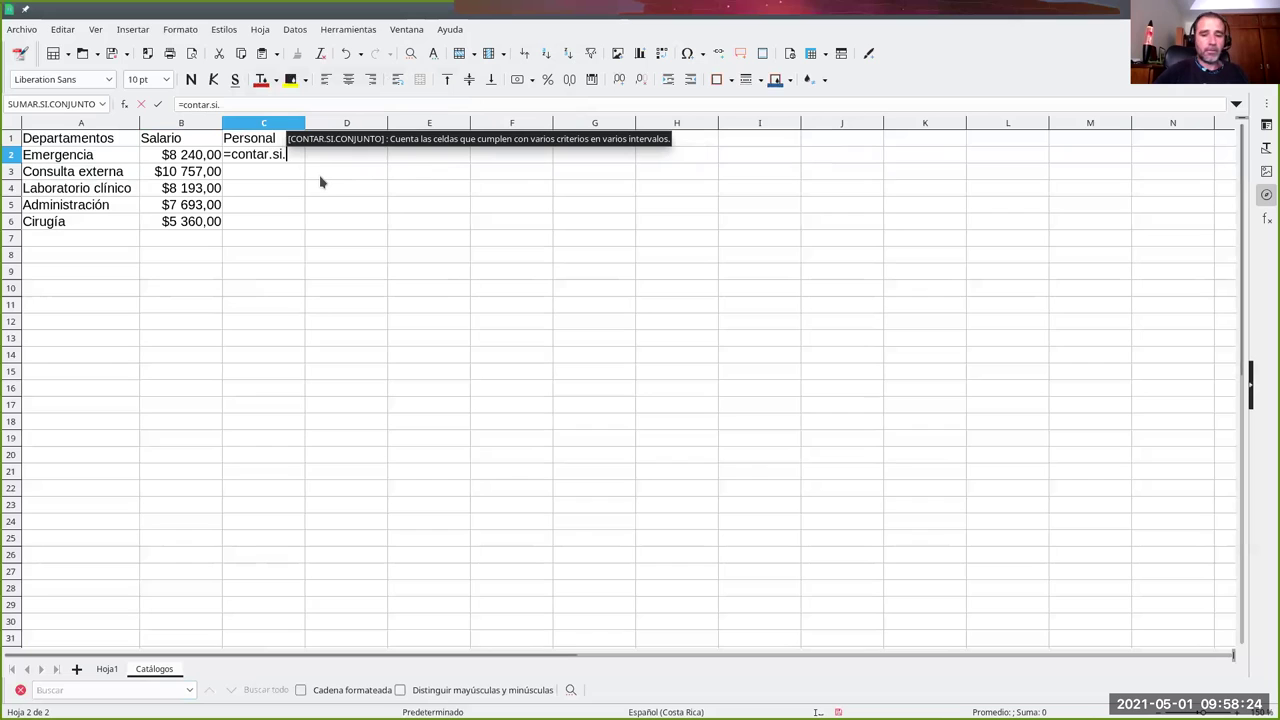
text(conjunto()
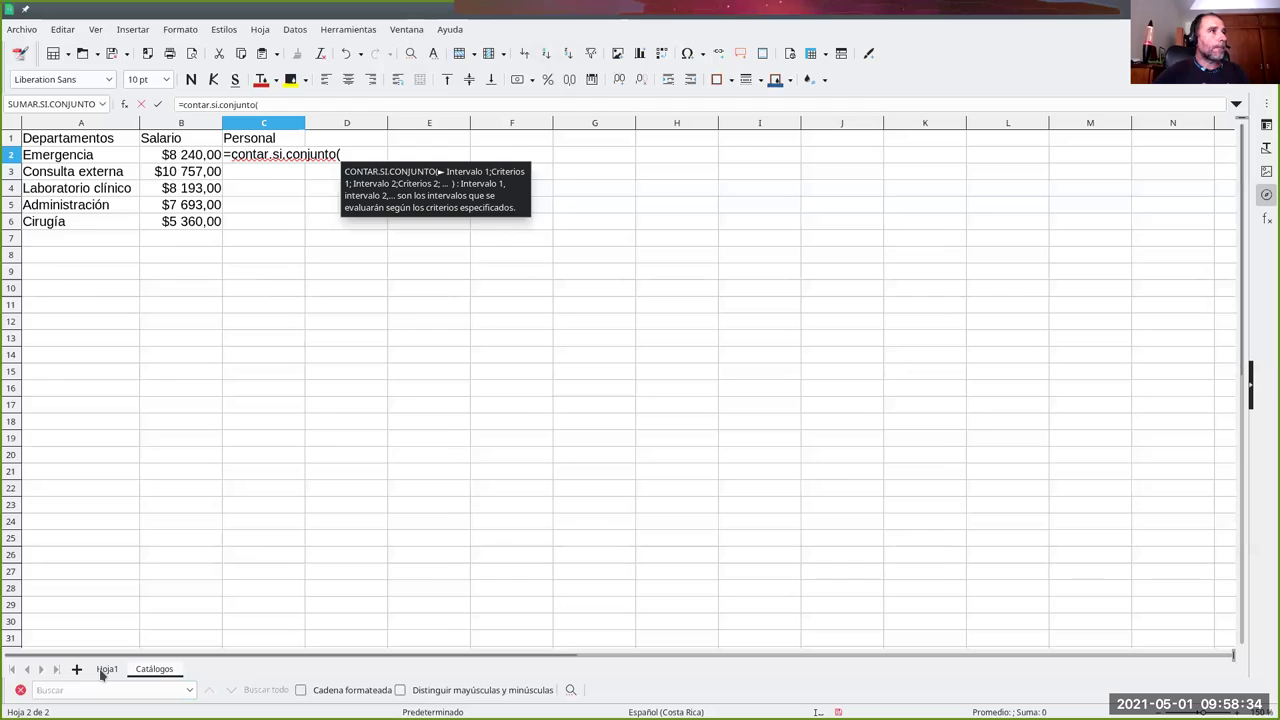
click(104, 669)
click(400, 158)
drag(401, 171, 398, 395)
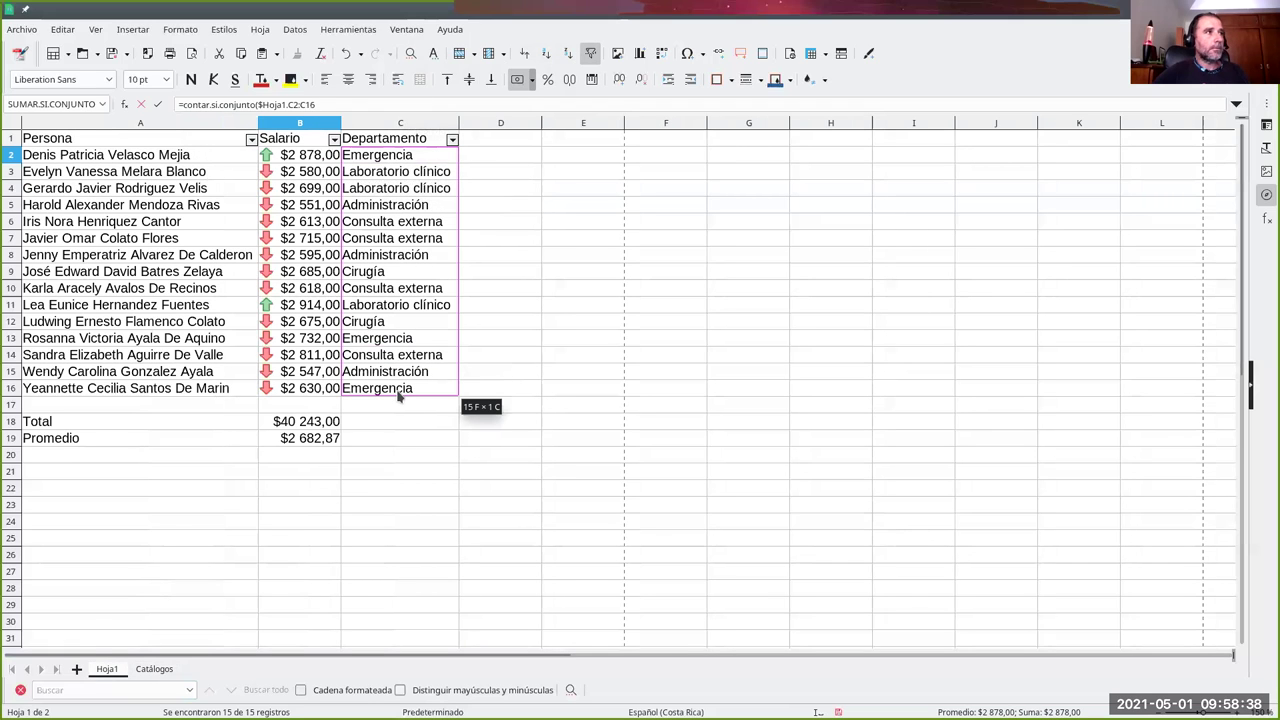
text(;)
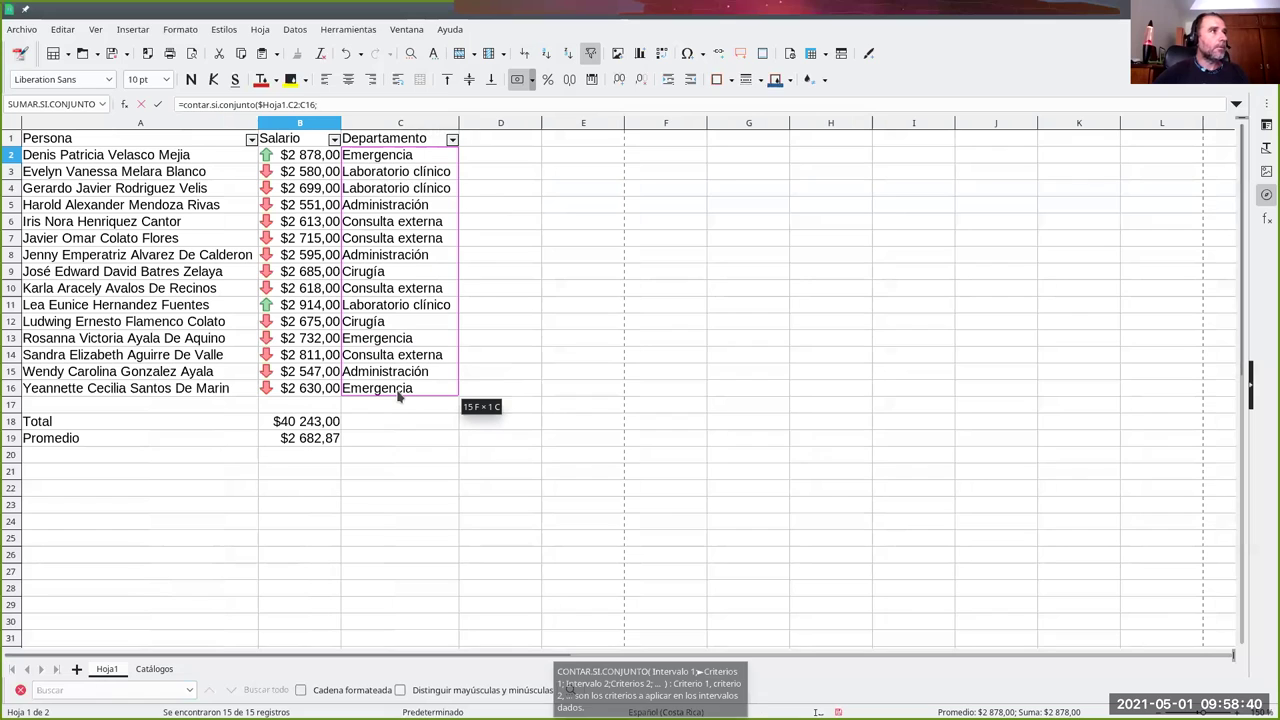
click(154, 669)
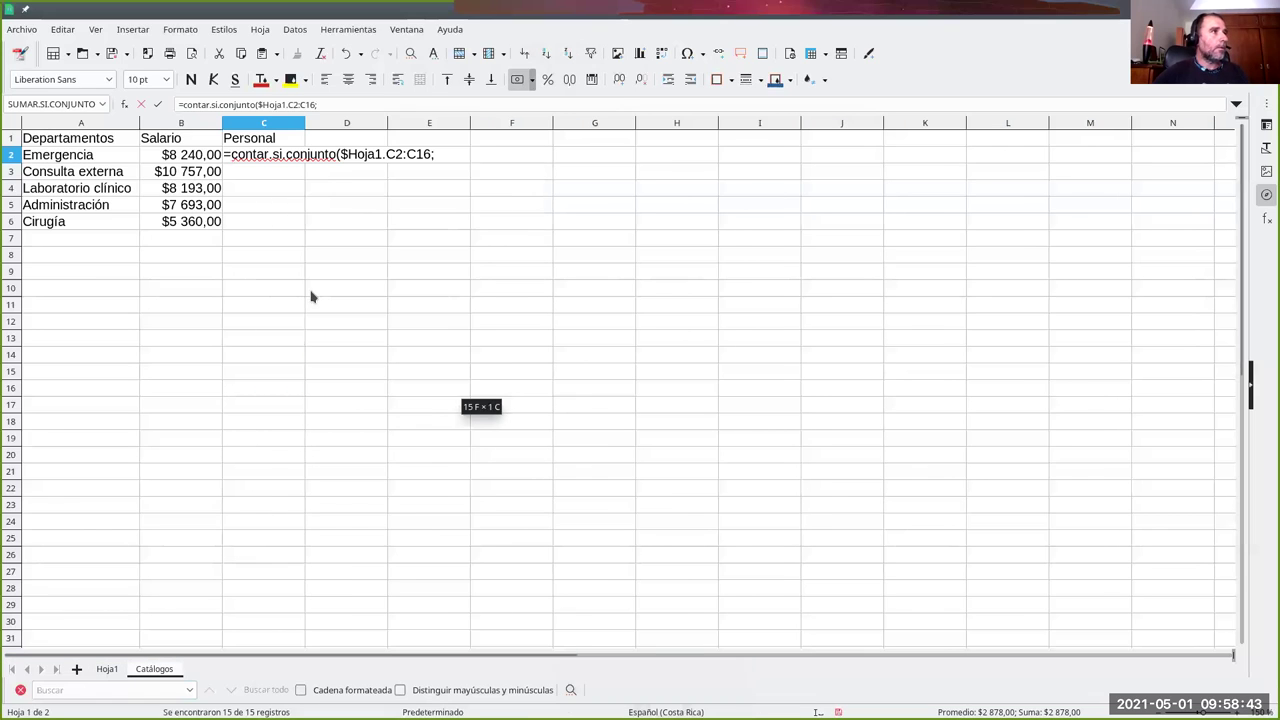
click(98, 157)
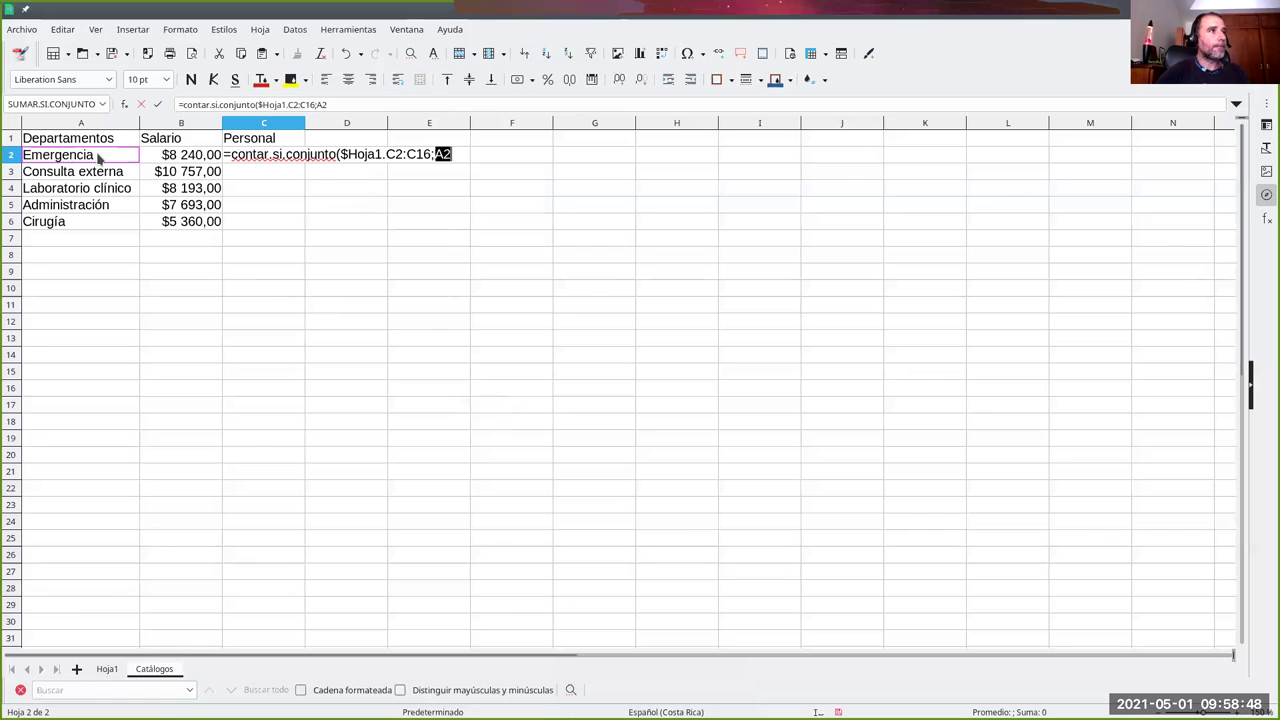
text())
key(Return)
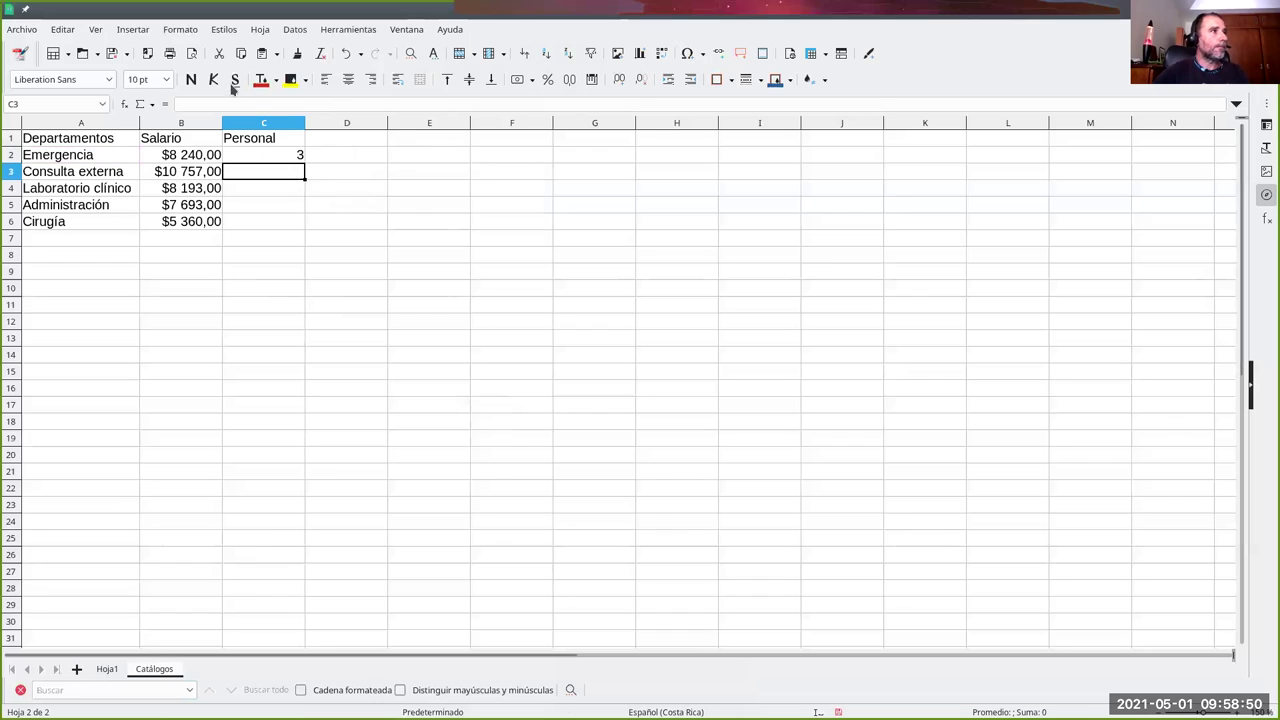
Step: Change C2's count formula to use the absolute range $Hoja1.$C$2:$C$16
click(251, 155)
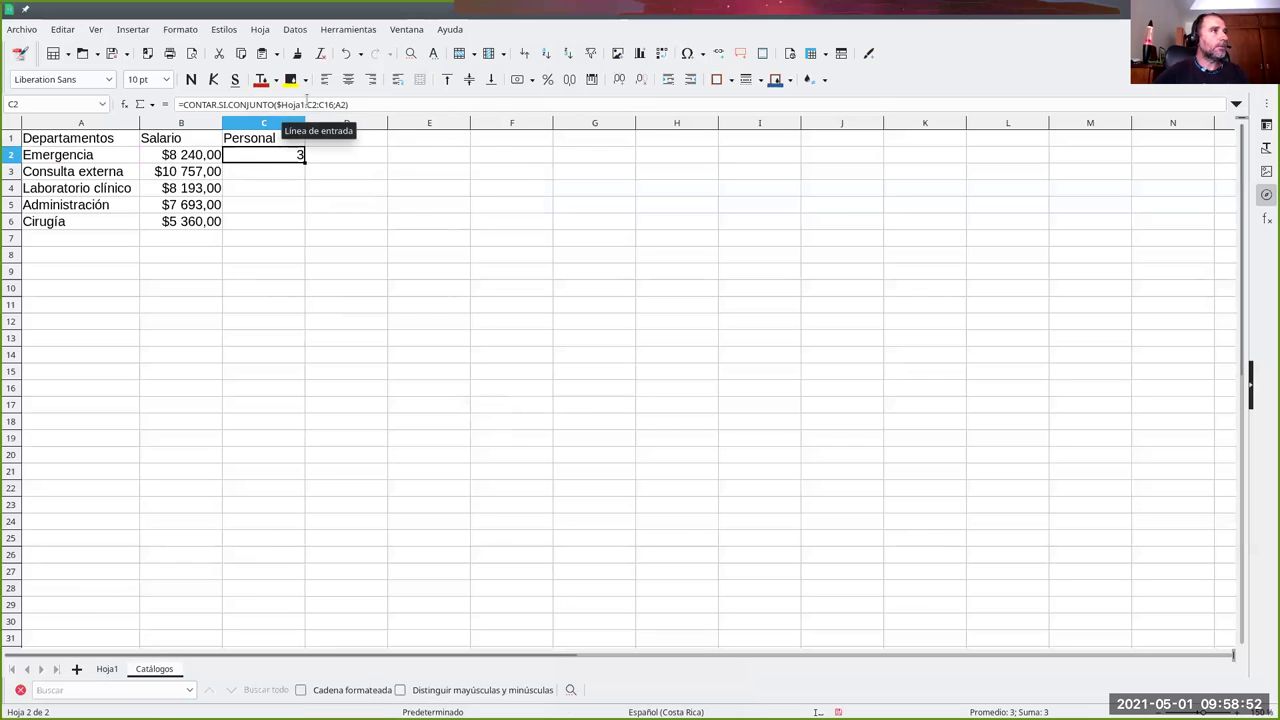
click(309, 106)
text($C)
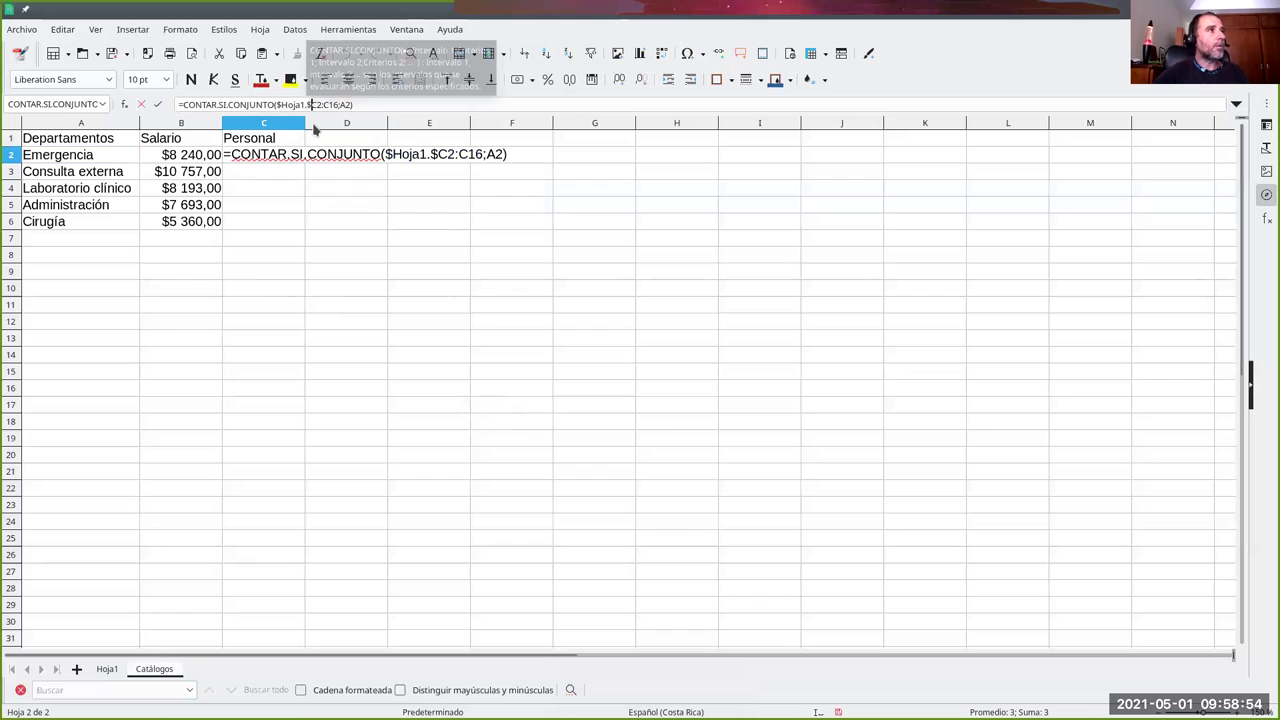
text($)
key(Right)
key(Right)
key(Right)
text($)
key(Right)
text($)
key(Return)
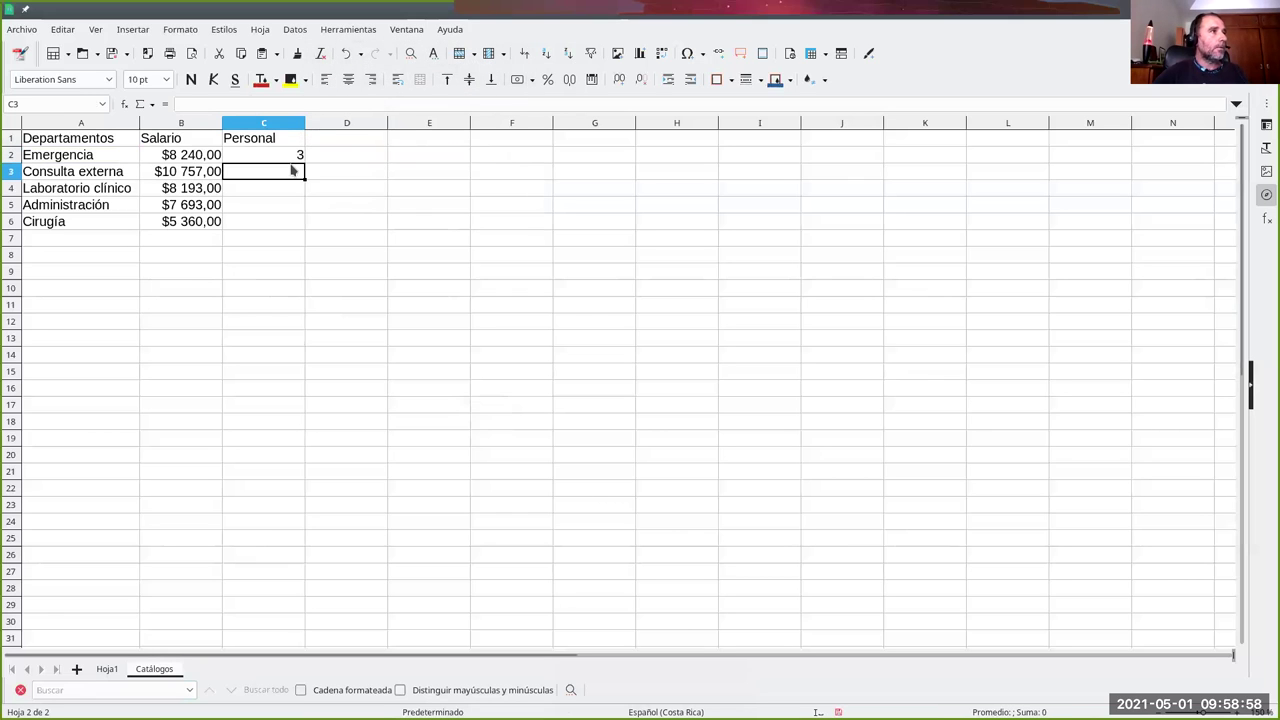
Step: Fill the count formula down to C6 and check the copies show 3, 4, 3, 3, 2
click(297, 160)
drag(304, 160, 300, 230)
click(337, 211)
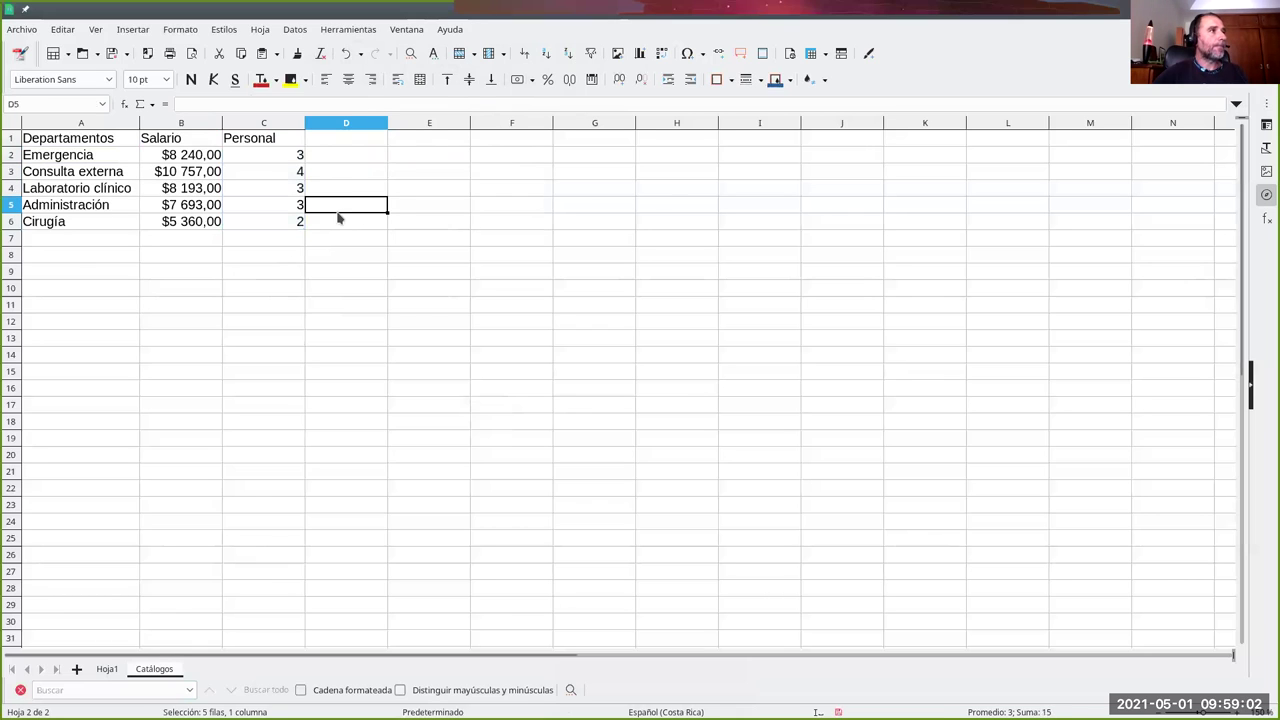
click(286, 221)
click(281, 205)
click(277, 193)
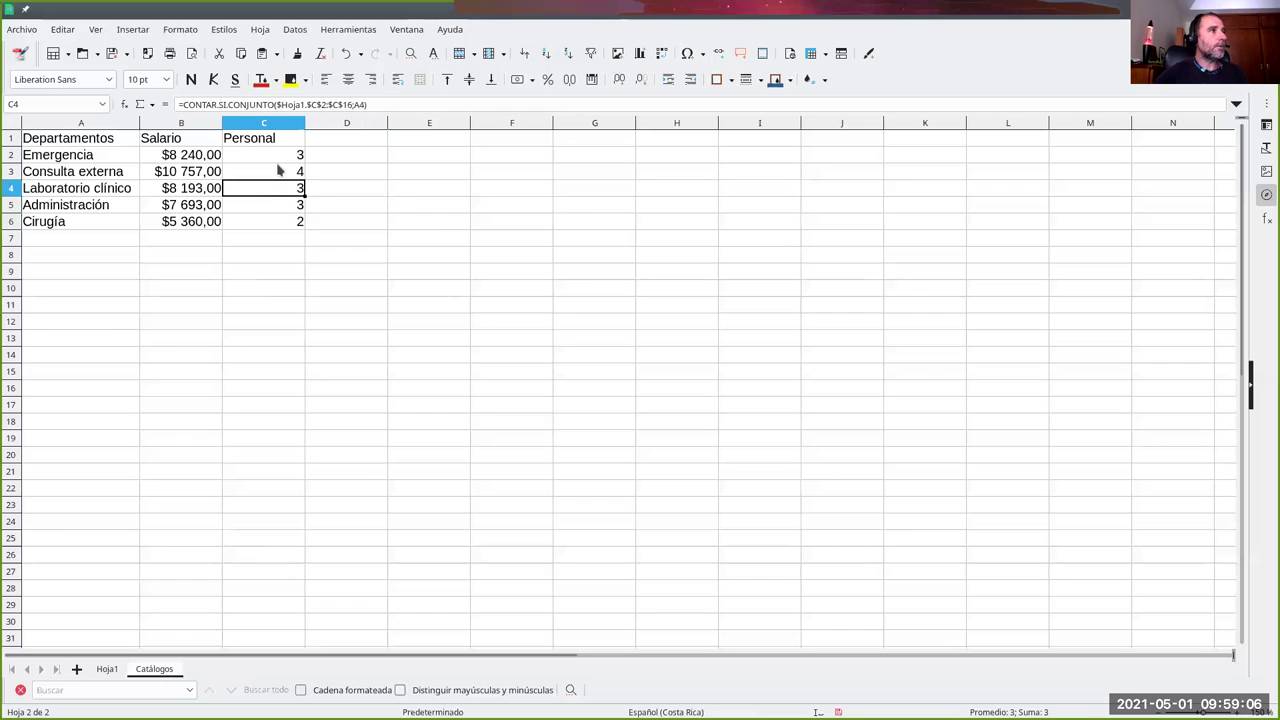
click(277, 172)
click(280, 157)
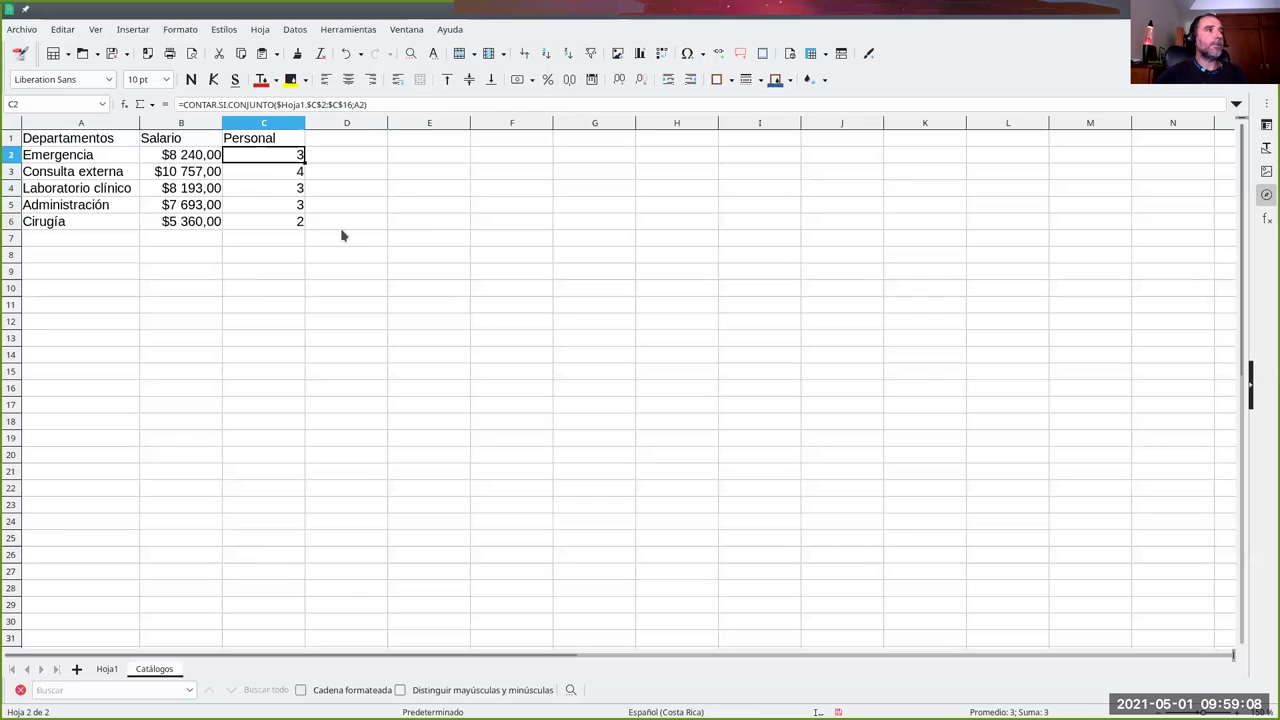
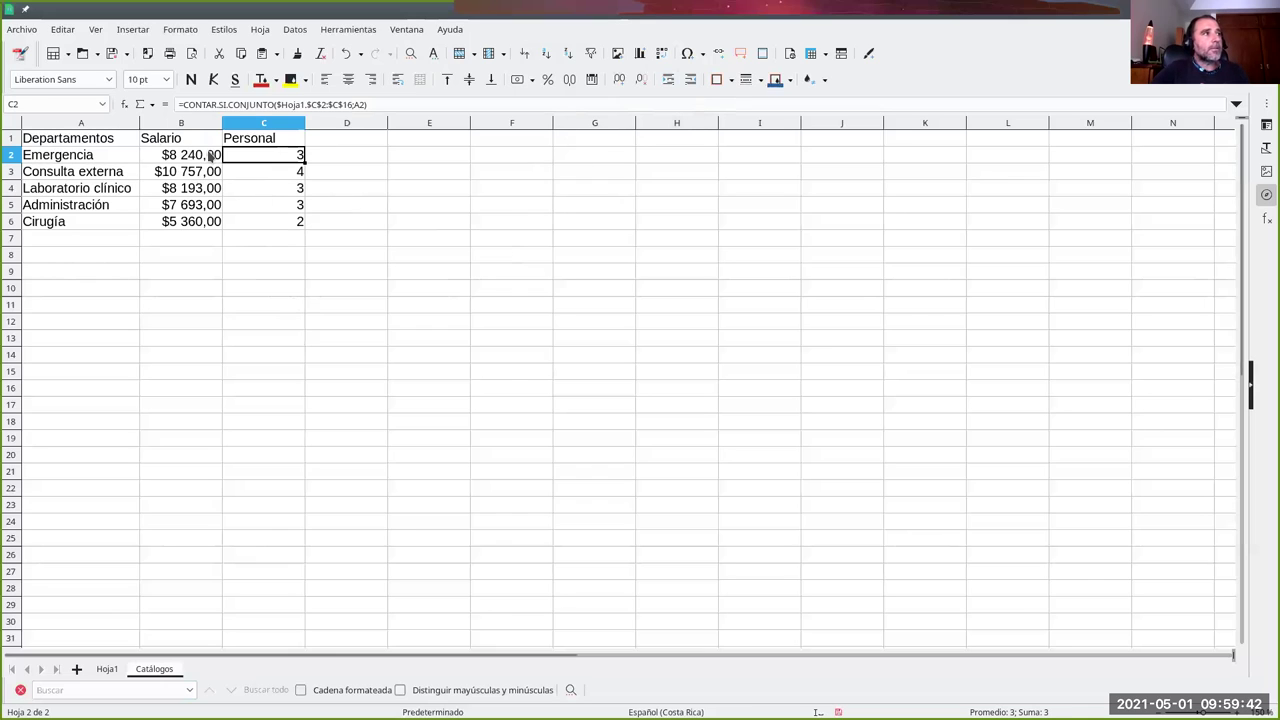
Step: From cell A1 of the Catálogos department table, start a new chart
click(130, 145)
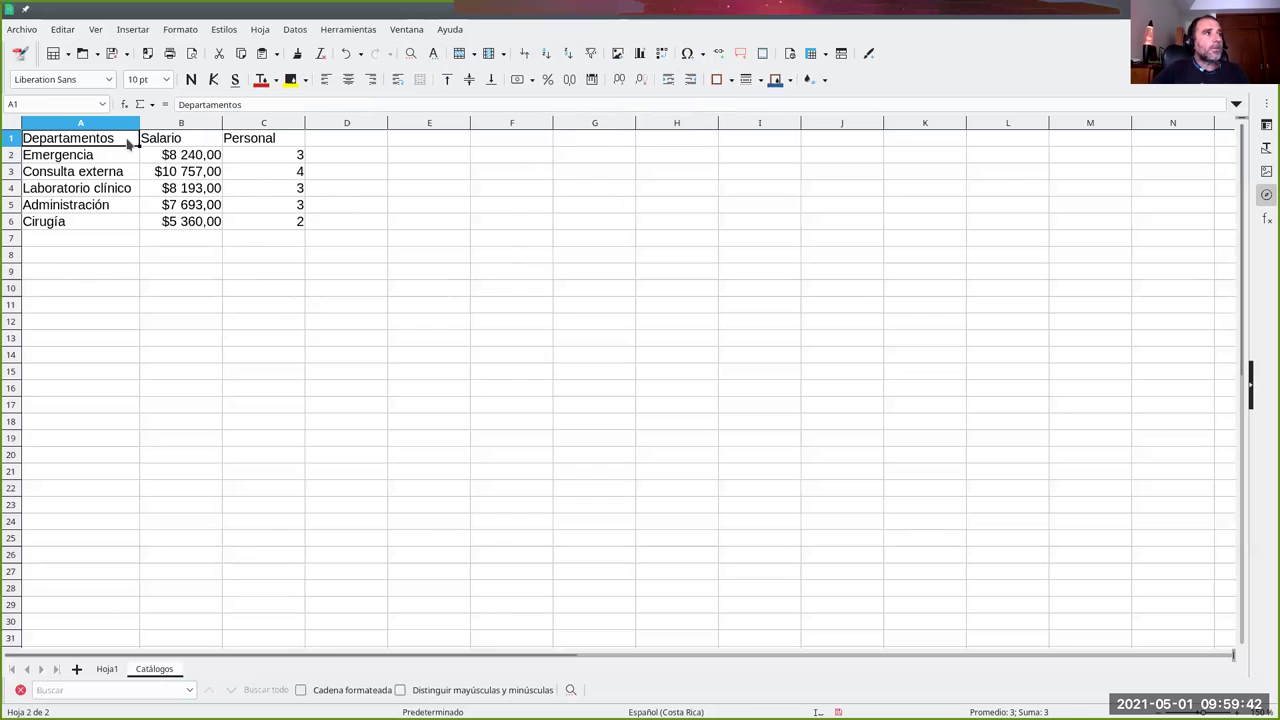
click(641, 60)
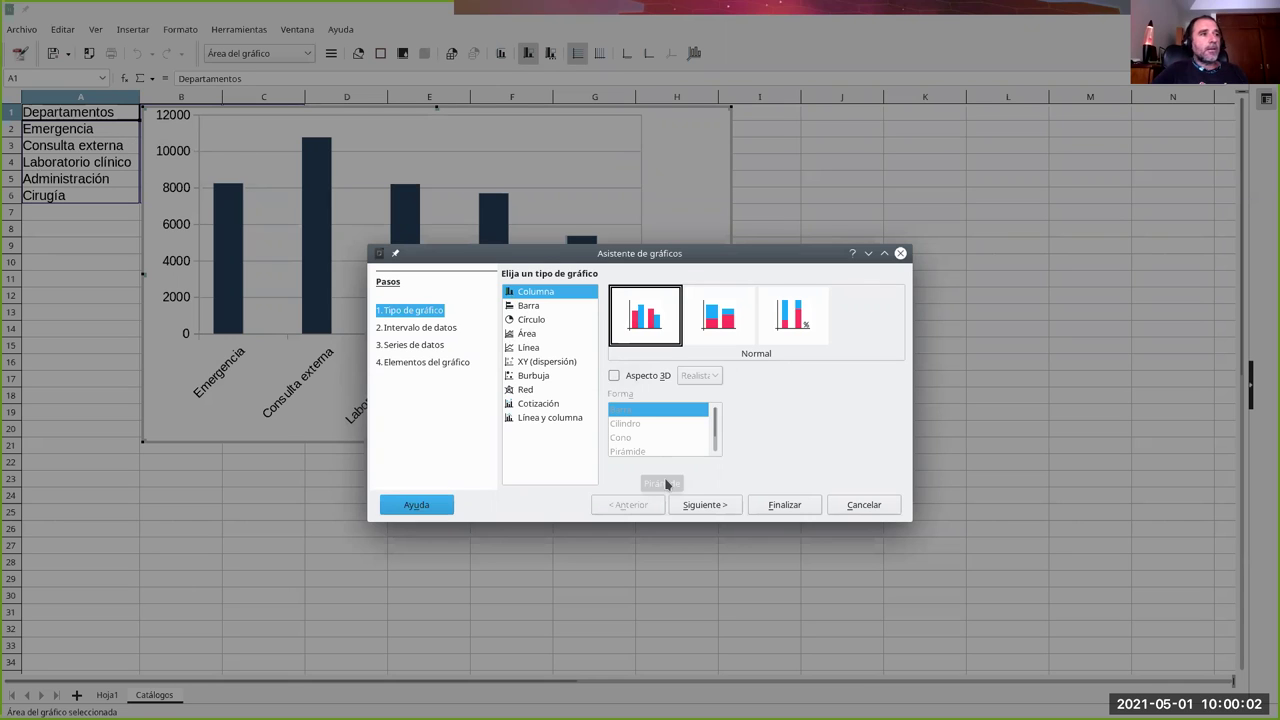
Step: Review the chart's data range and the ranges of each data series, including Personal
click(719, 504)
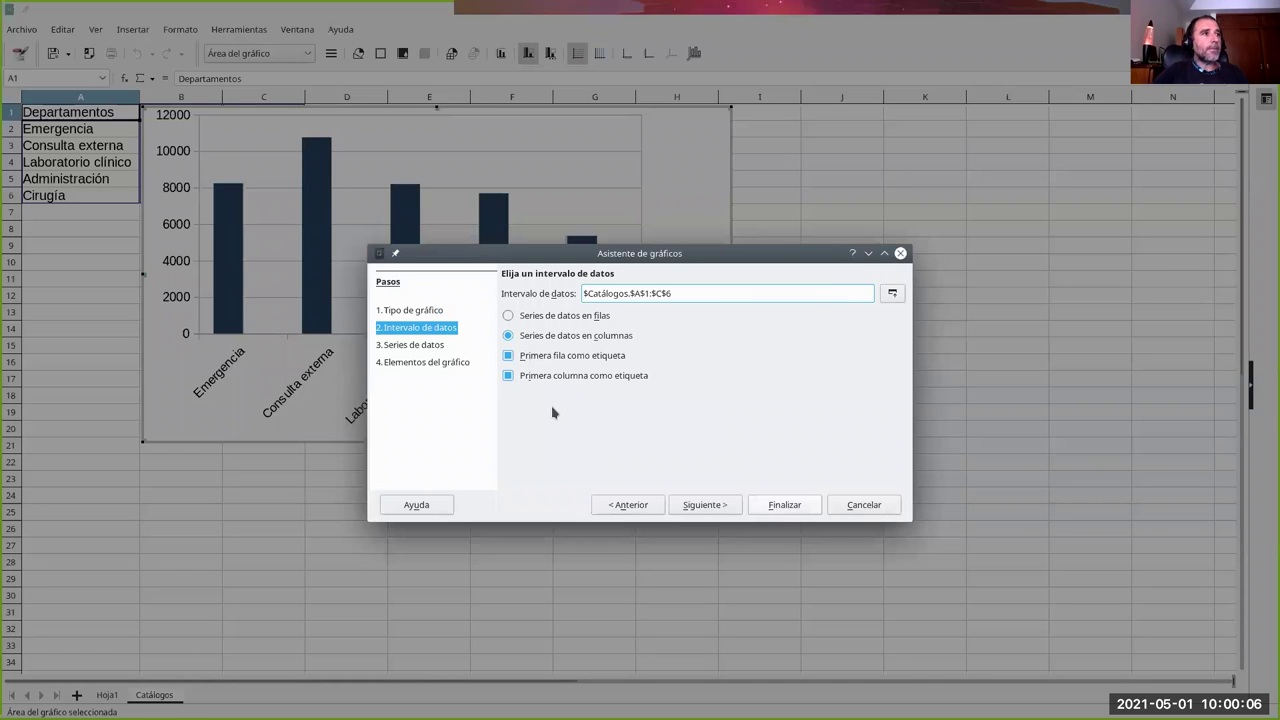
click(705, 507)
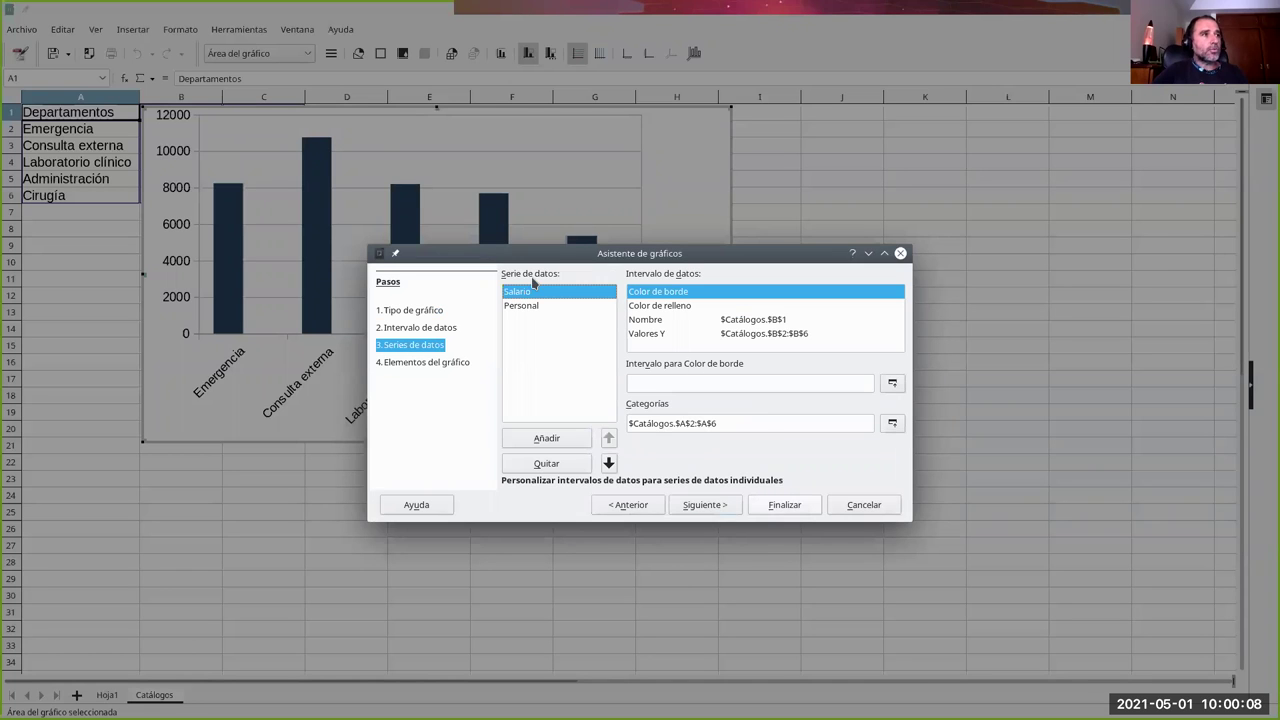
click(524, 307)
click(528, 291)
click(527, 306)
click(528, 292)
click(531, 308)
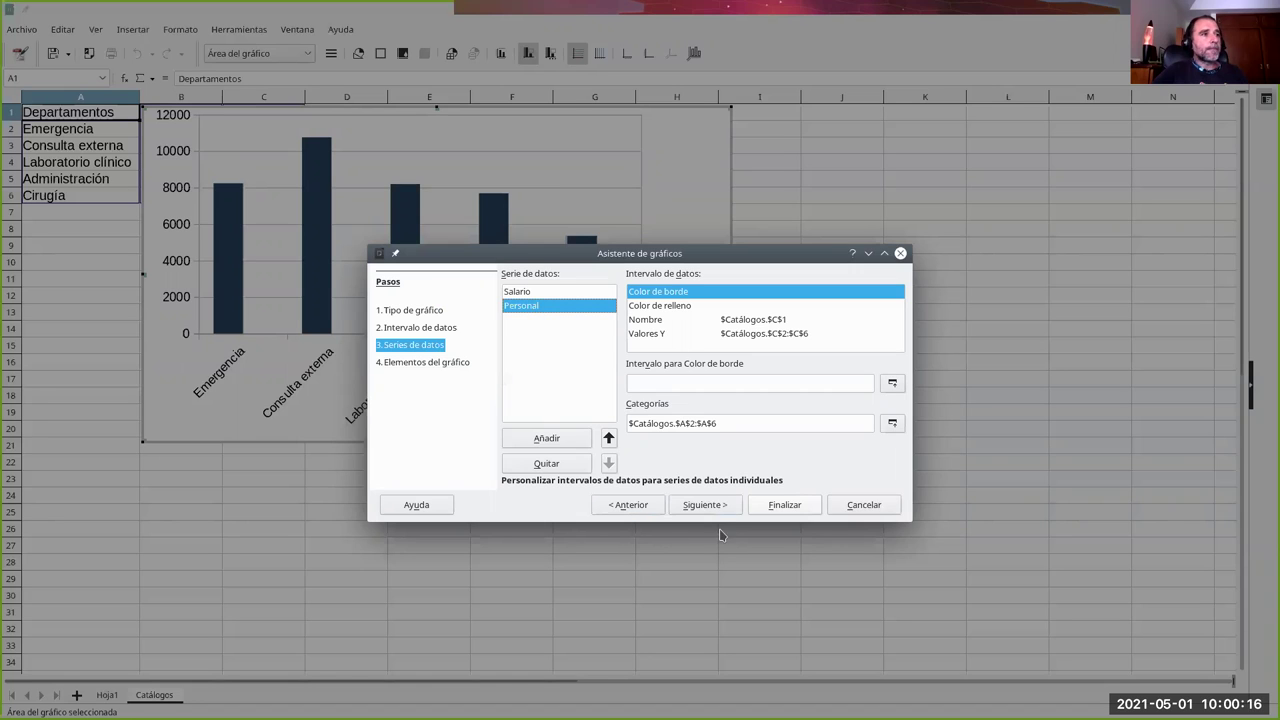
Step: Return to the chart-type step and give the columns a 3D look
click(440, 328)
click(425, 310)
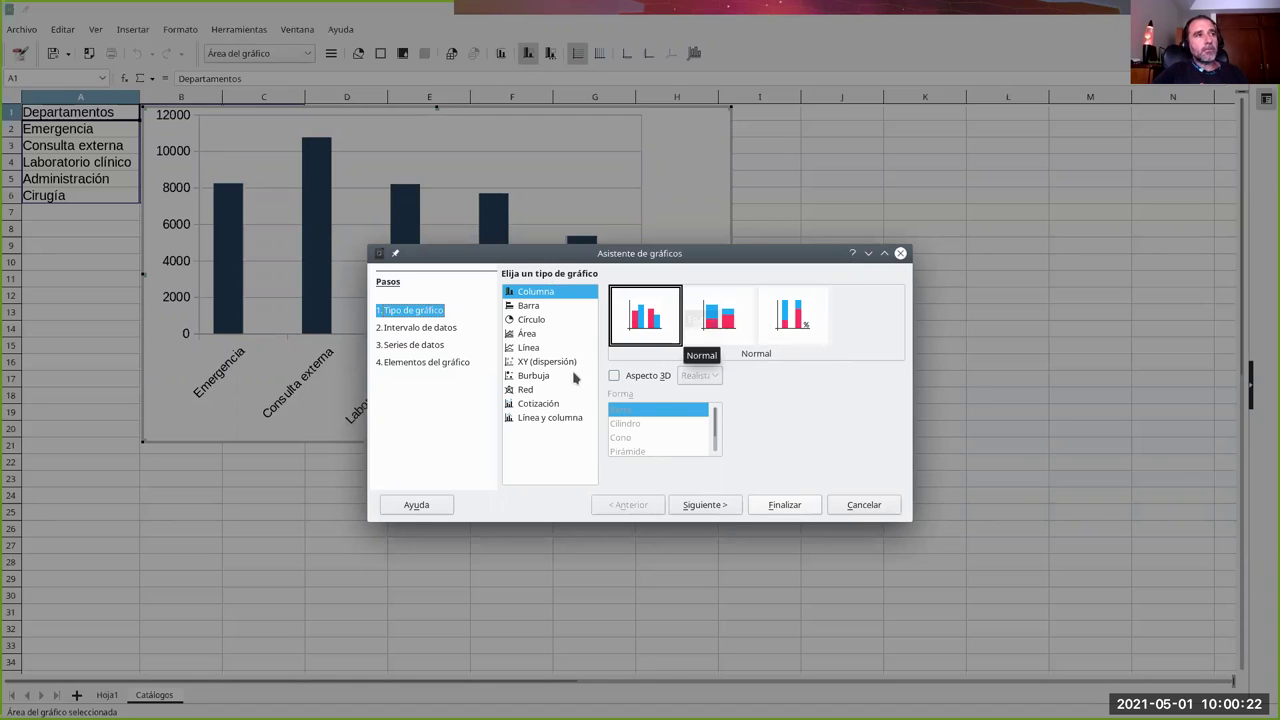
click(614, 376)
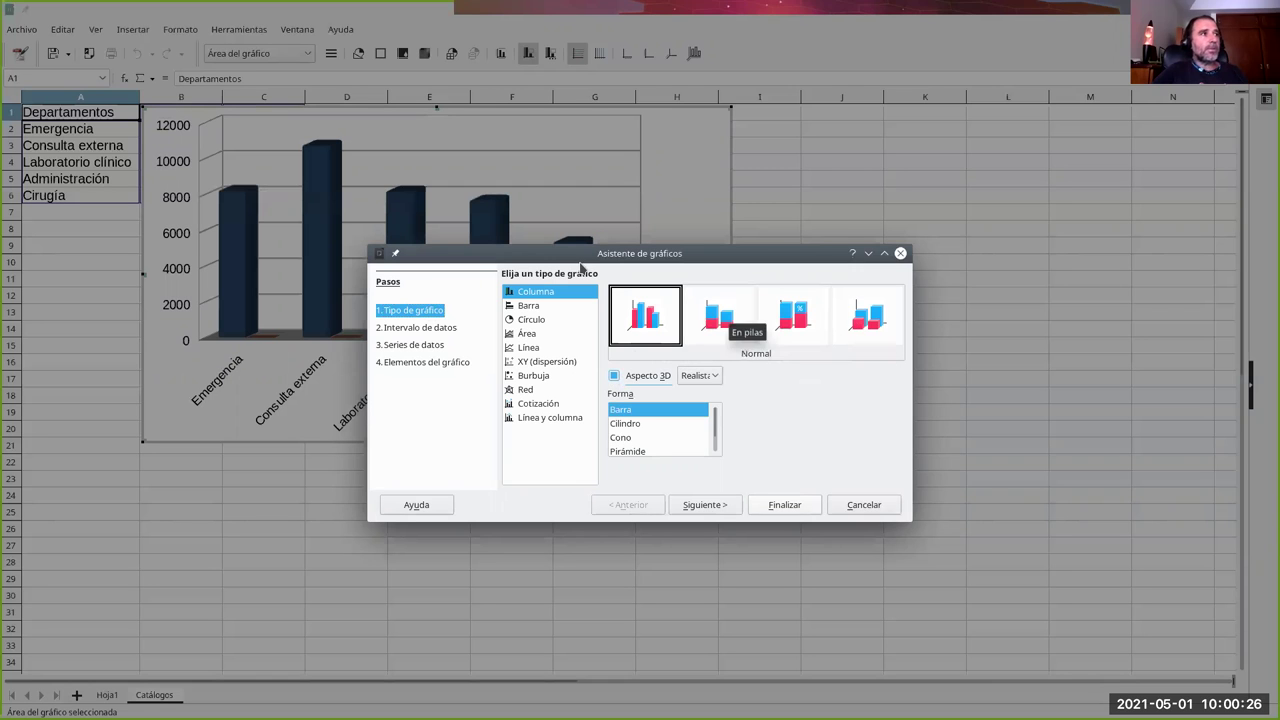
drag(528, 256, 839, 242)
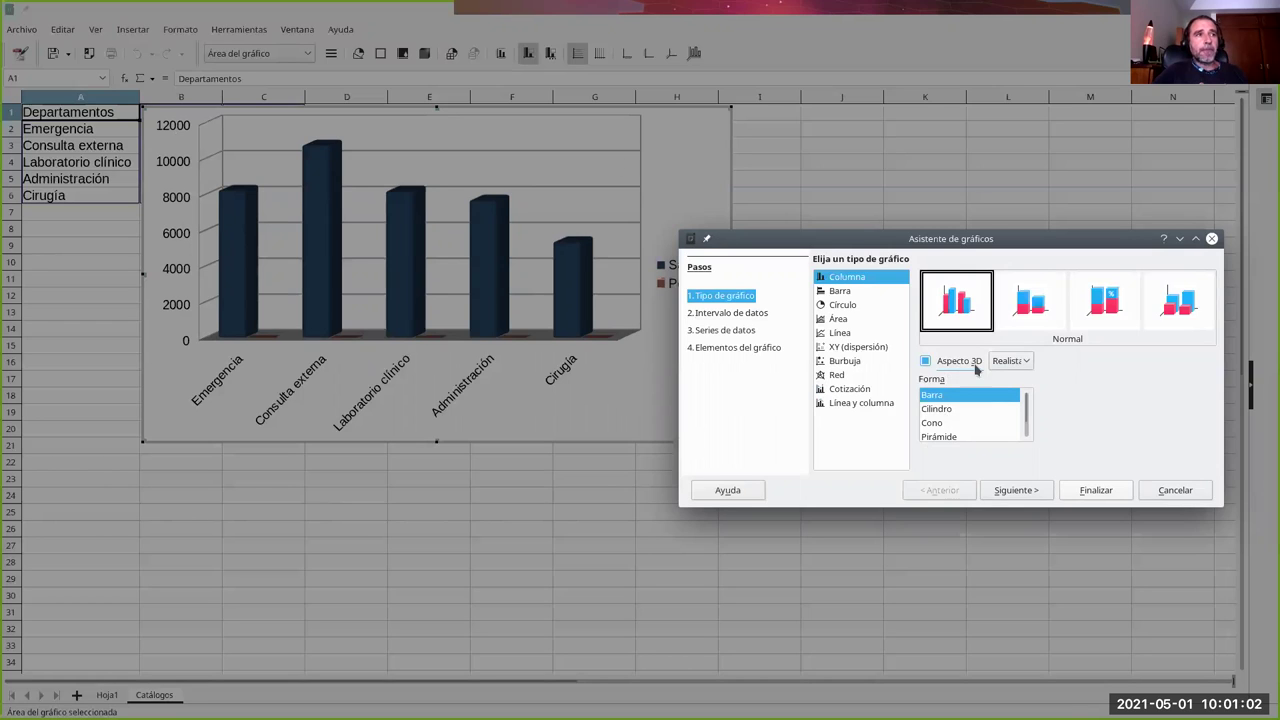
Step: Turn off the 3D look and advance to the chart elements step
click(926, 361)
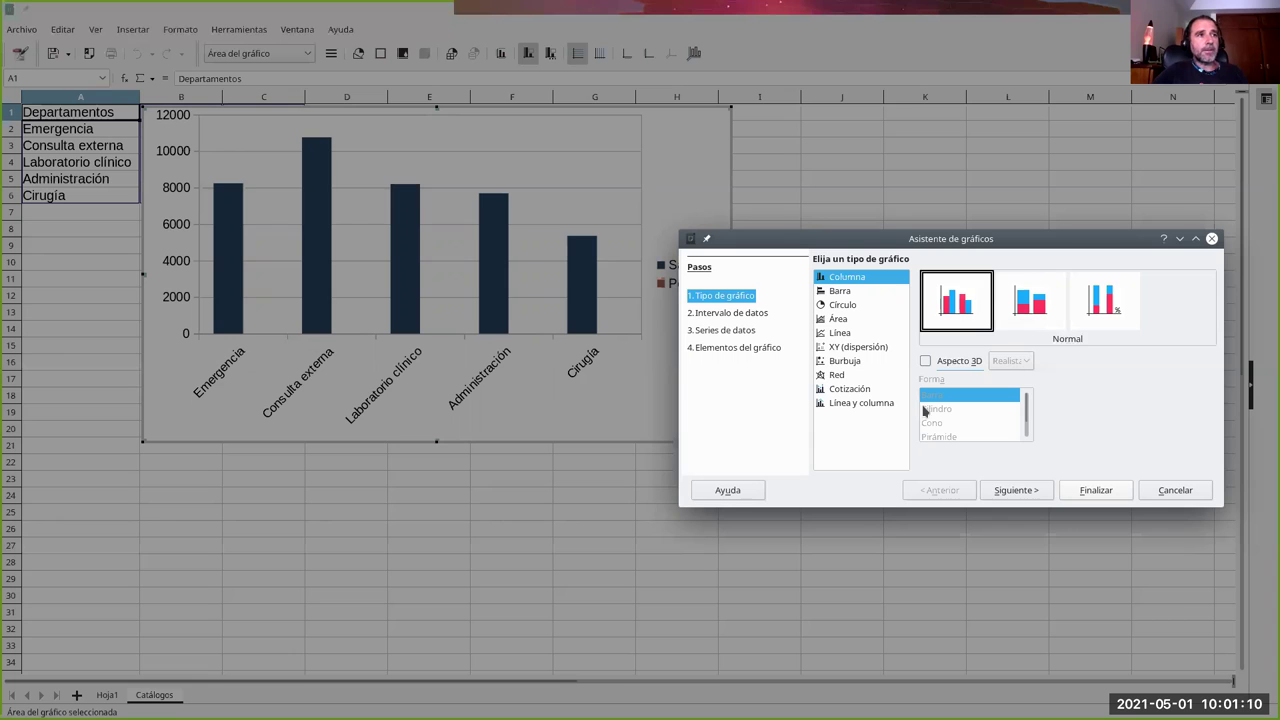
click(1029, 491)
click(1028, 489)
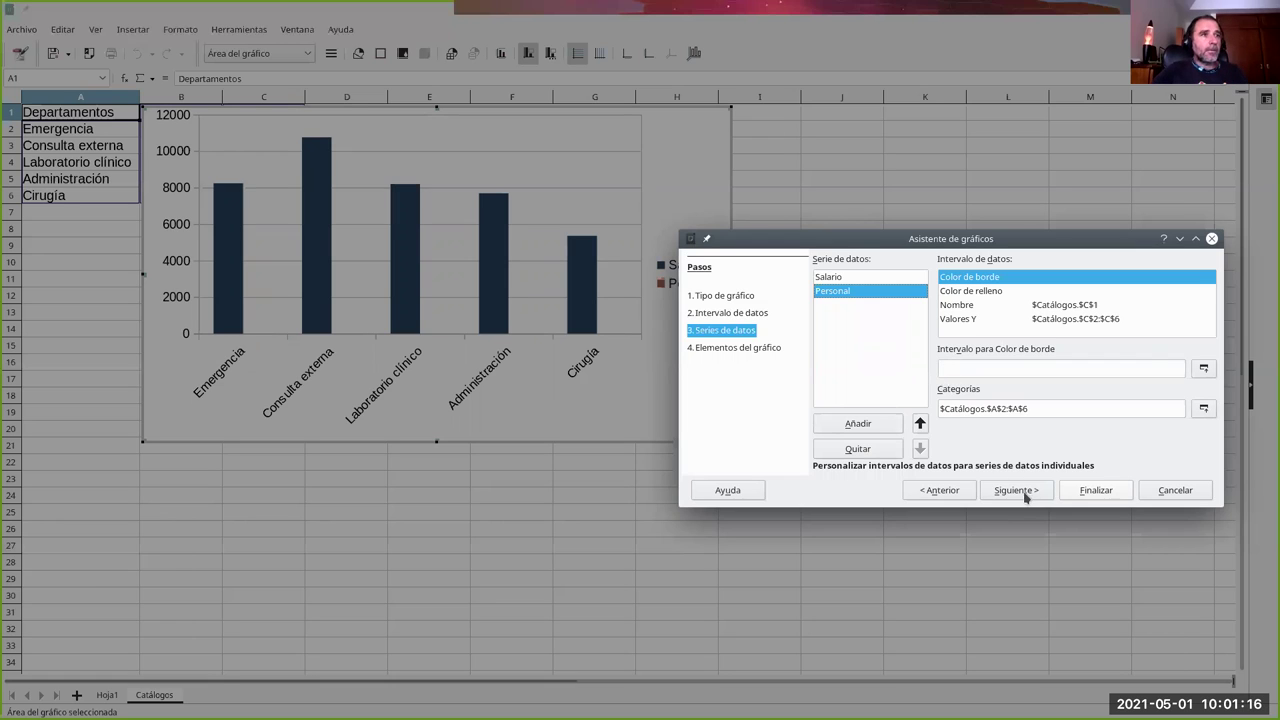
click(1025, 494)
Step: Title the chart Personal, Y axis Salarios, X axis Departamento, and finish
click(909, 277)
text(Personal)
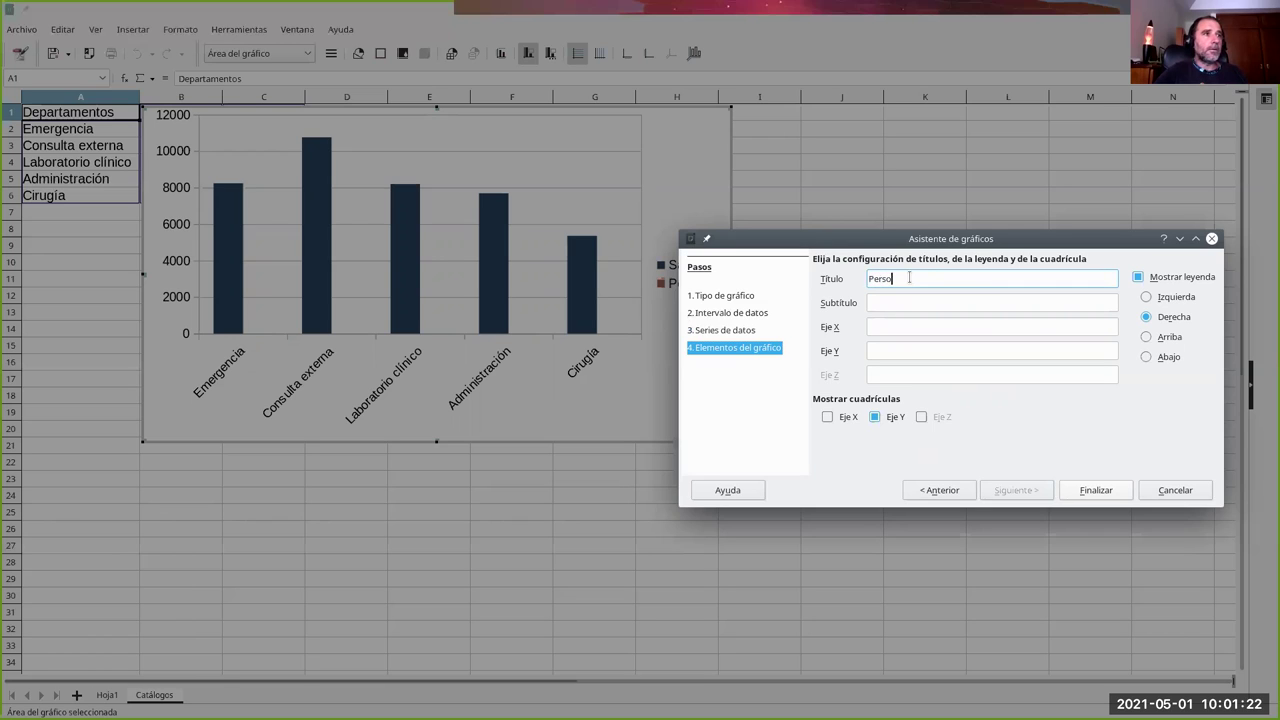
click(882, 350)
text(Salarios)
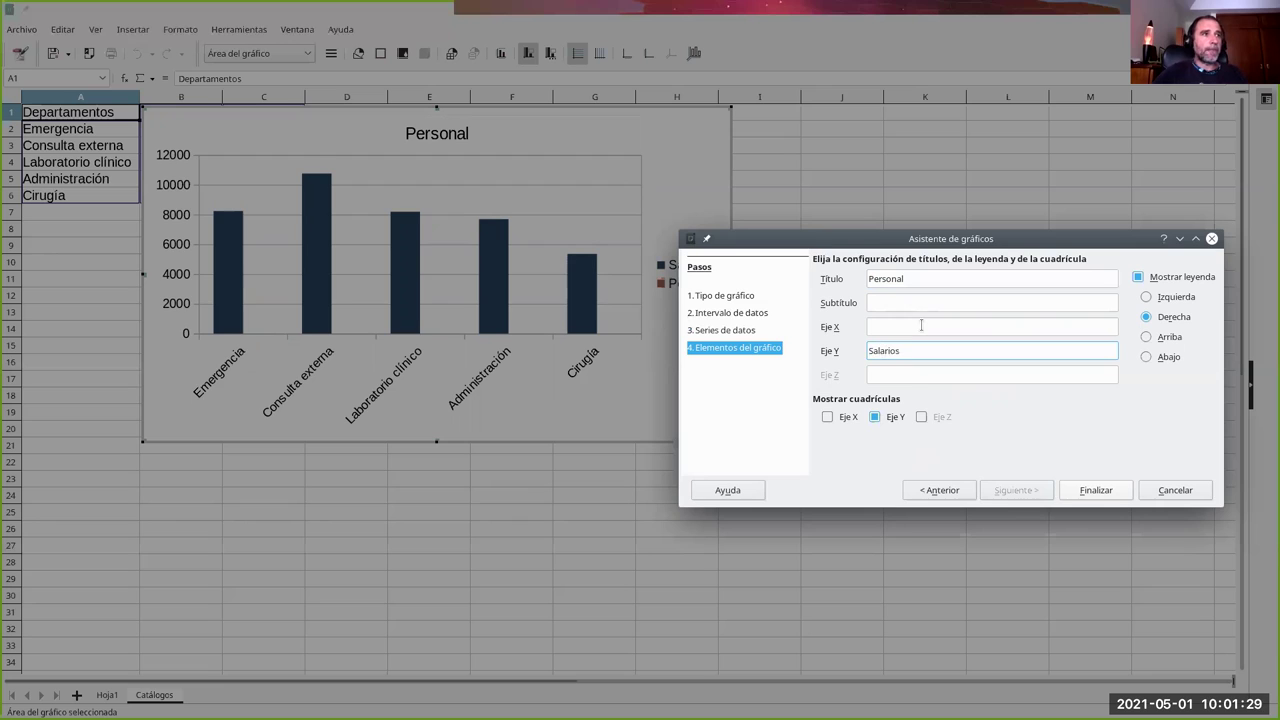
click(921, 325)
text(Dep)
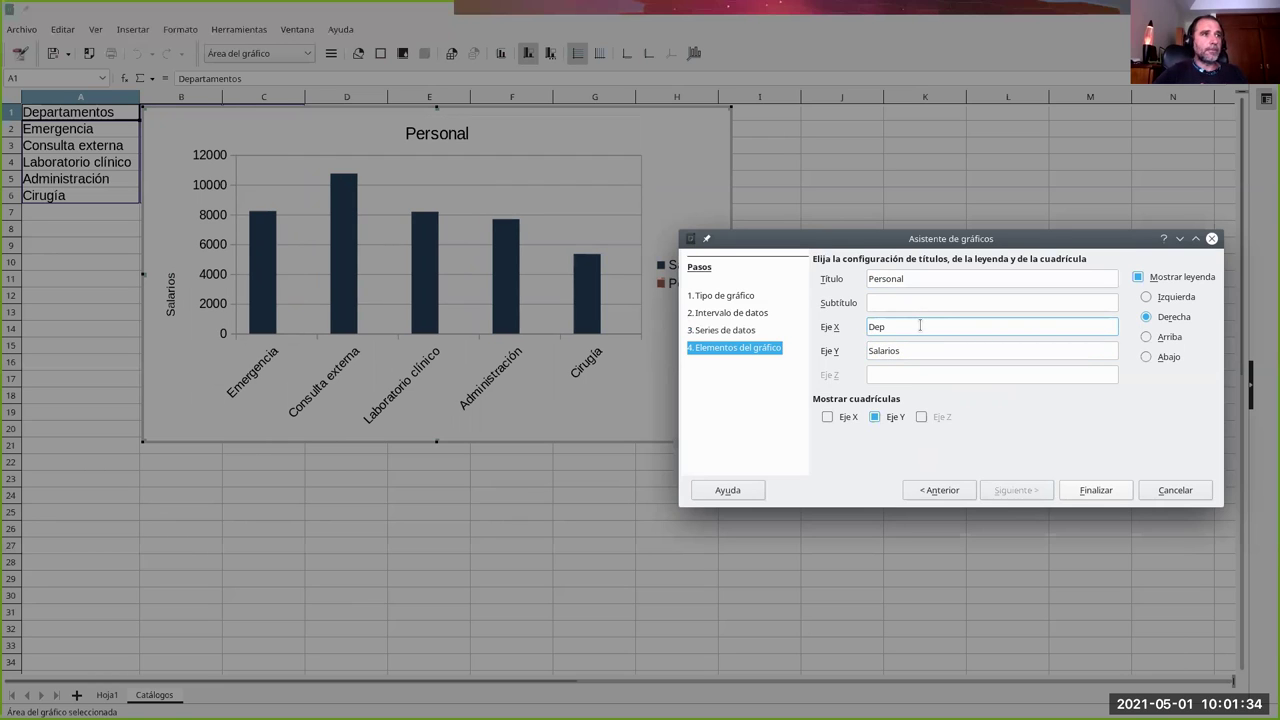
text(artamento)
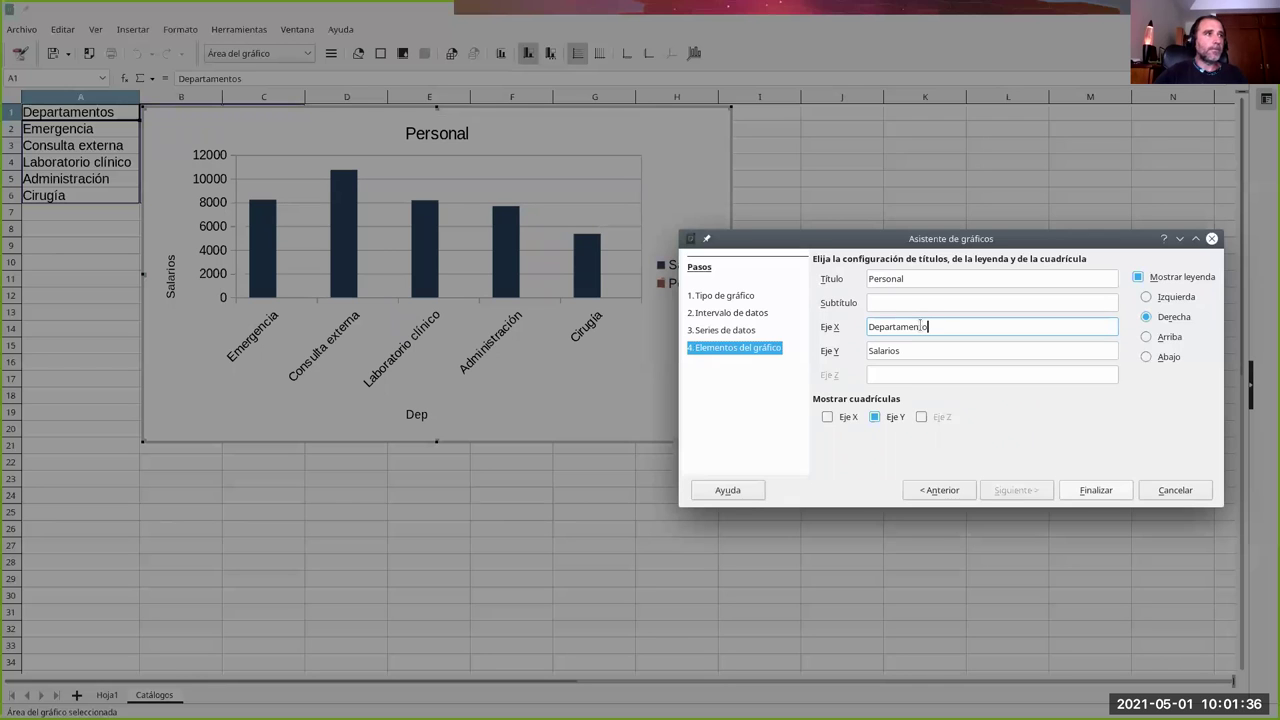
click(1094, 489)
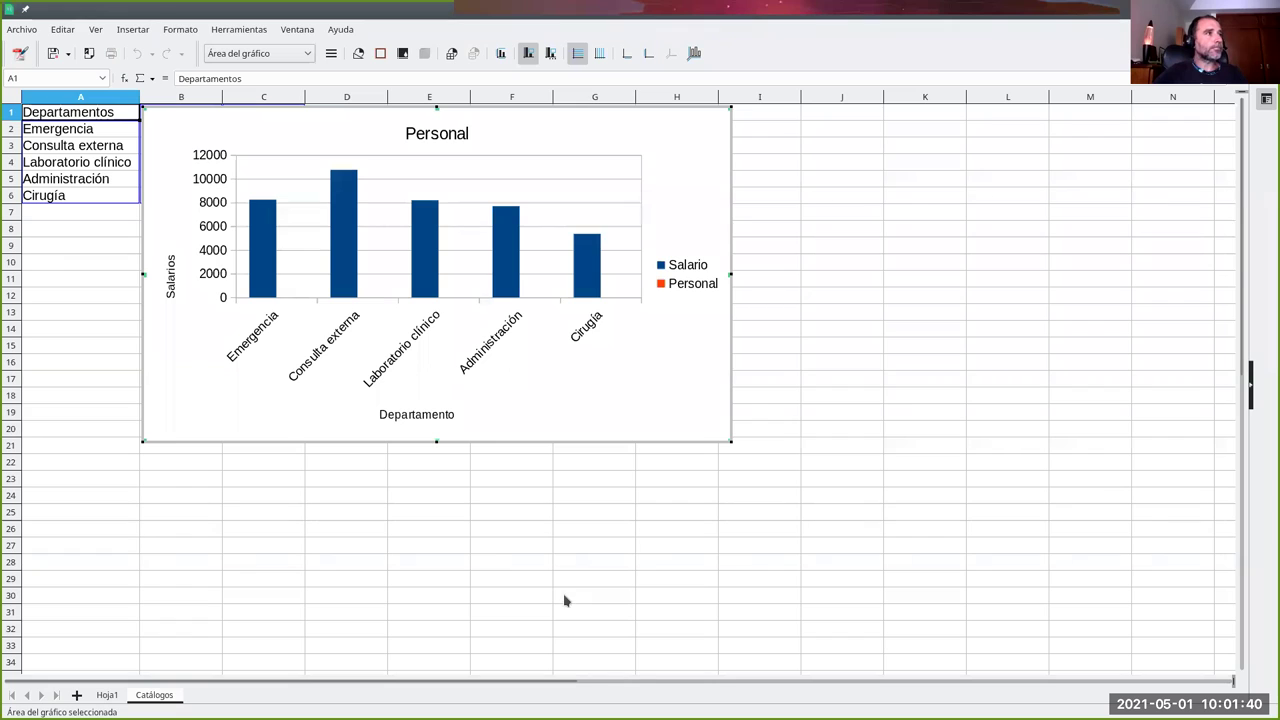
Step: Plot the Personal series on a secondary Y axis, scaled 0 to 4.5
click(293, 300)
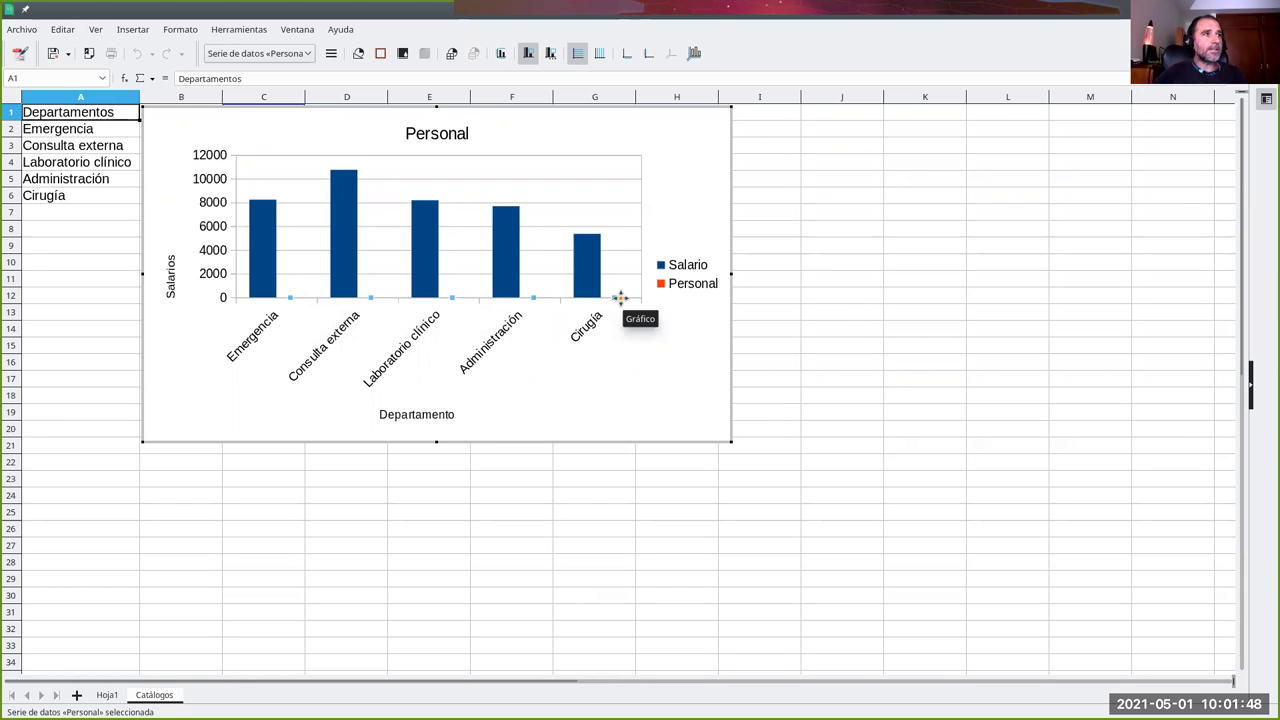
right_click(292, 302)
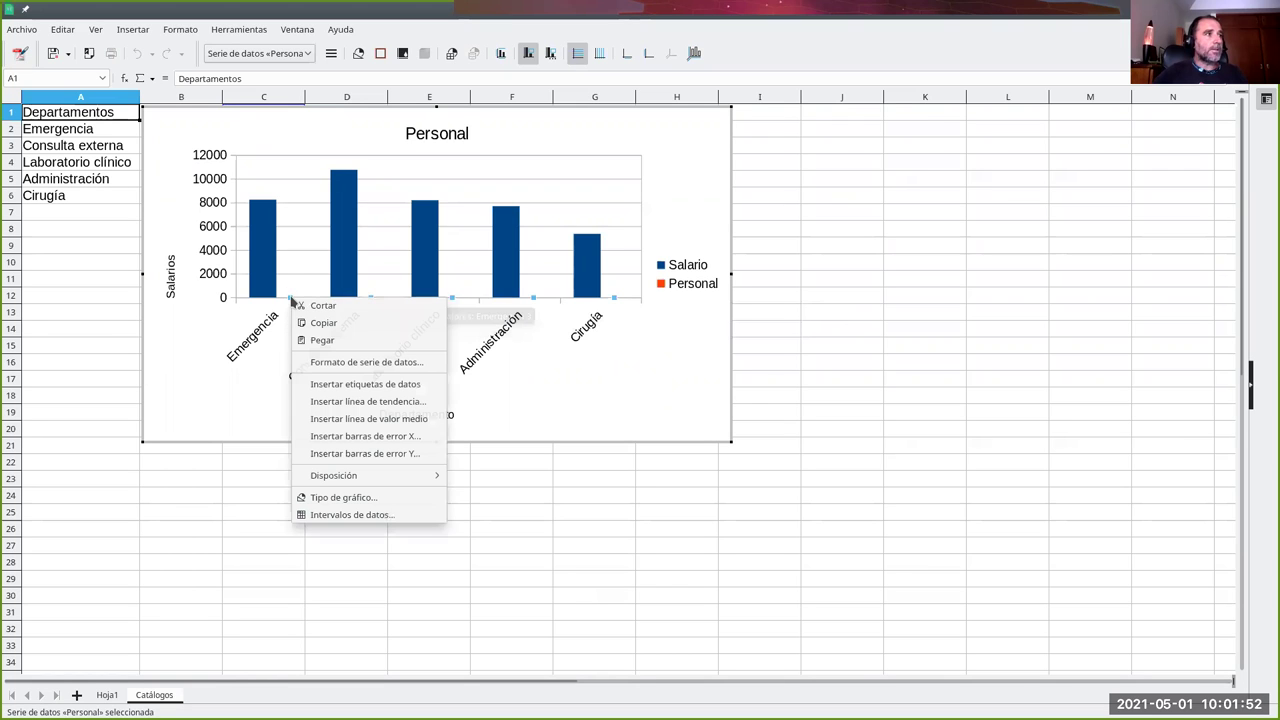
click(361, 366)
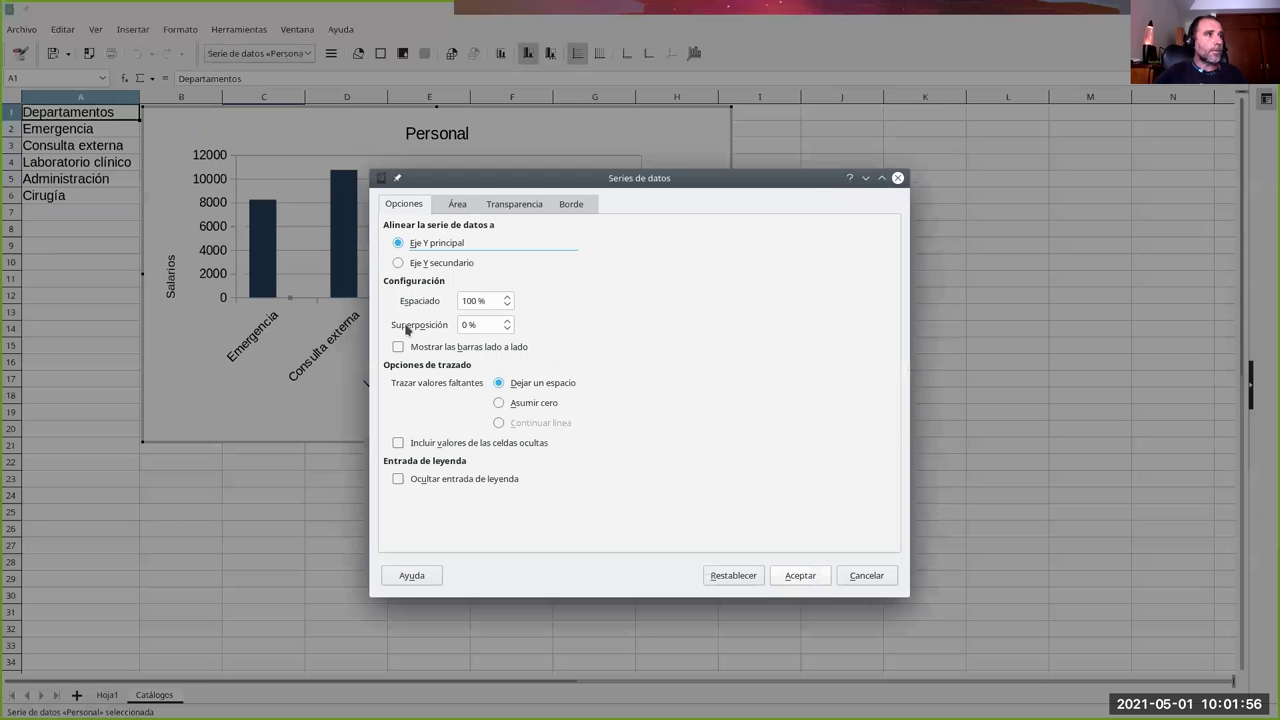
click(398, 263)
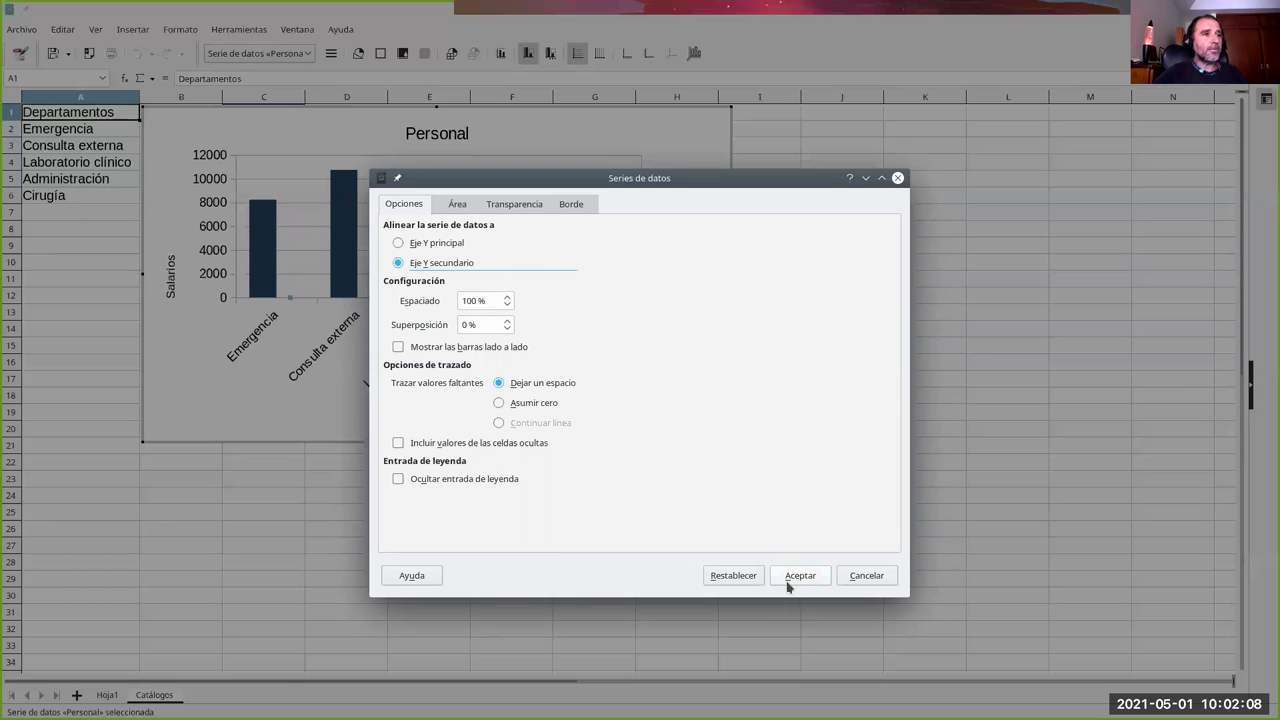
click(788, 576)
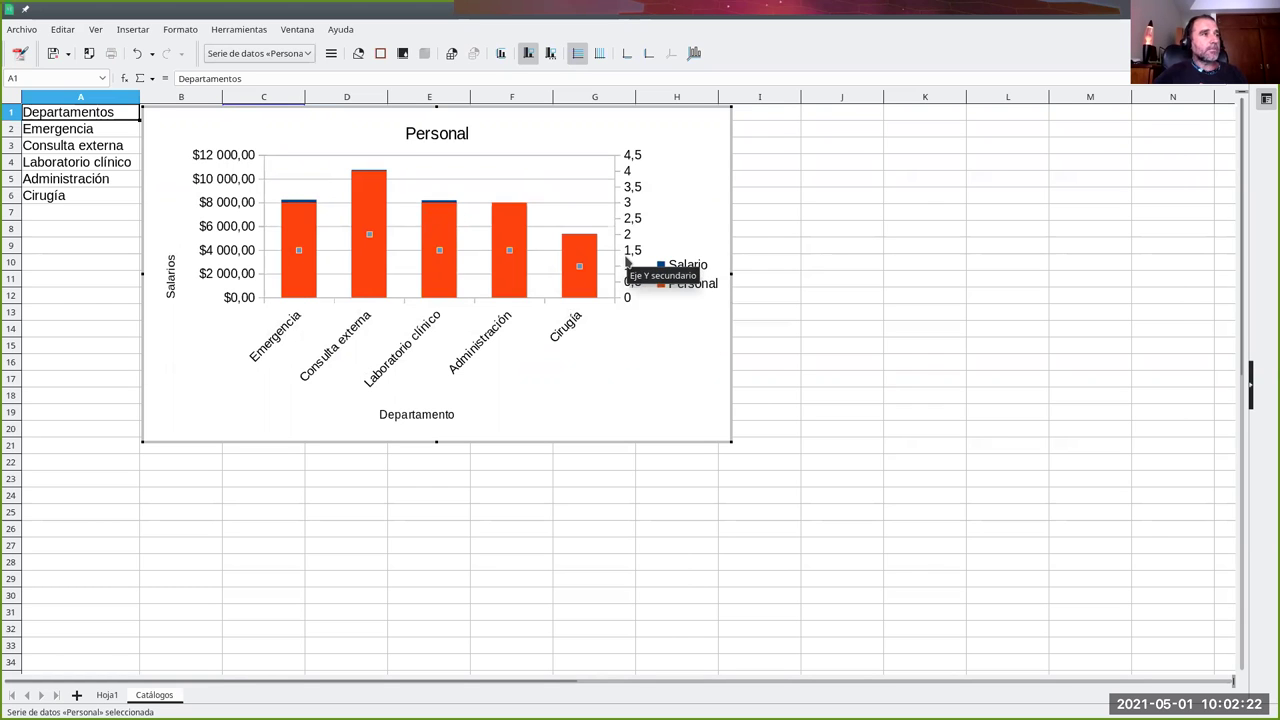
Step: Enable 'Mostrar las barras lado a lado' in the Personal series format
right_click(297, 224)
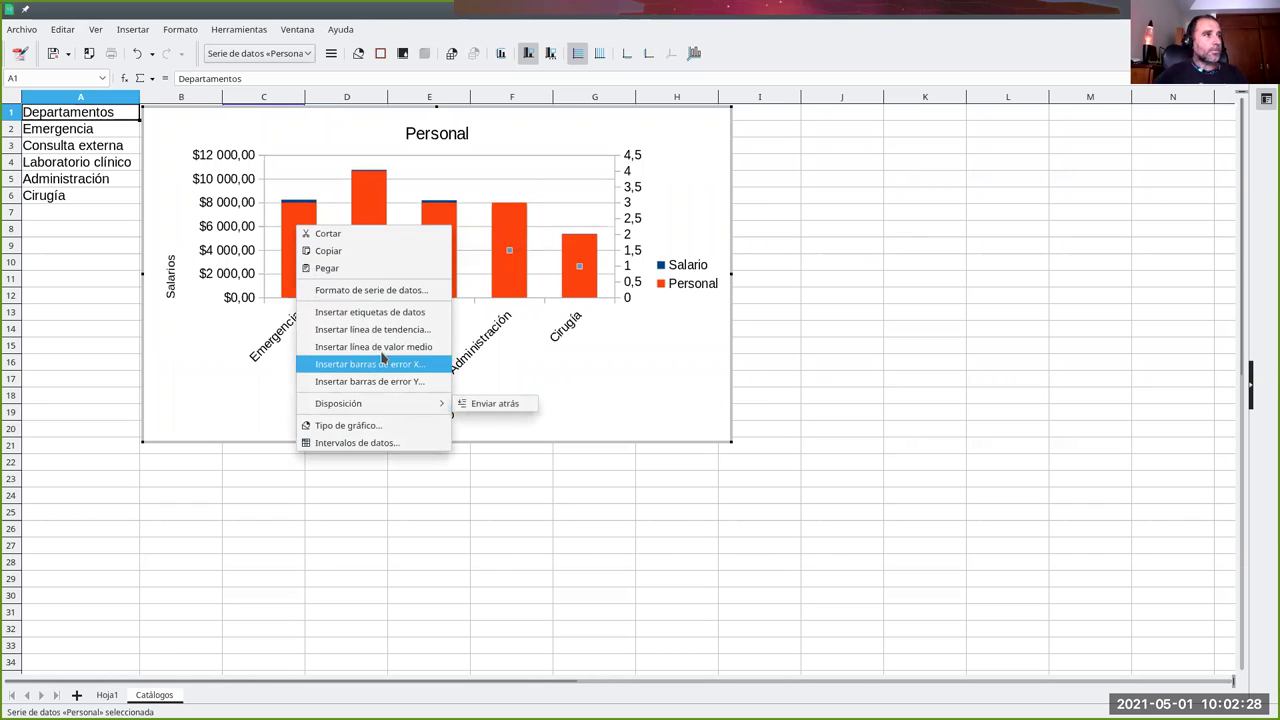
click(386, 291)
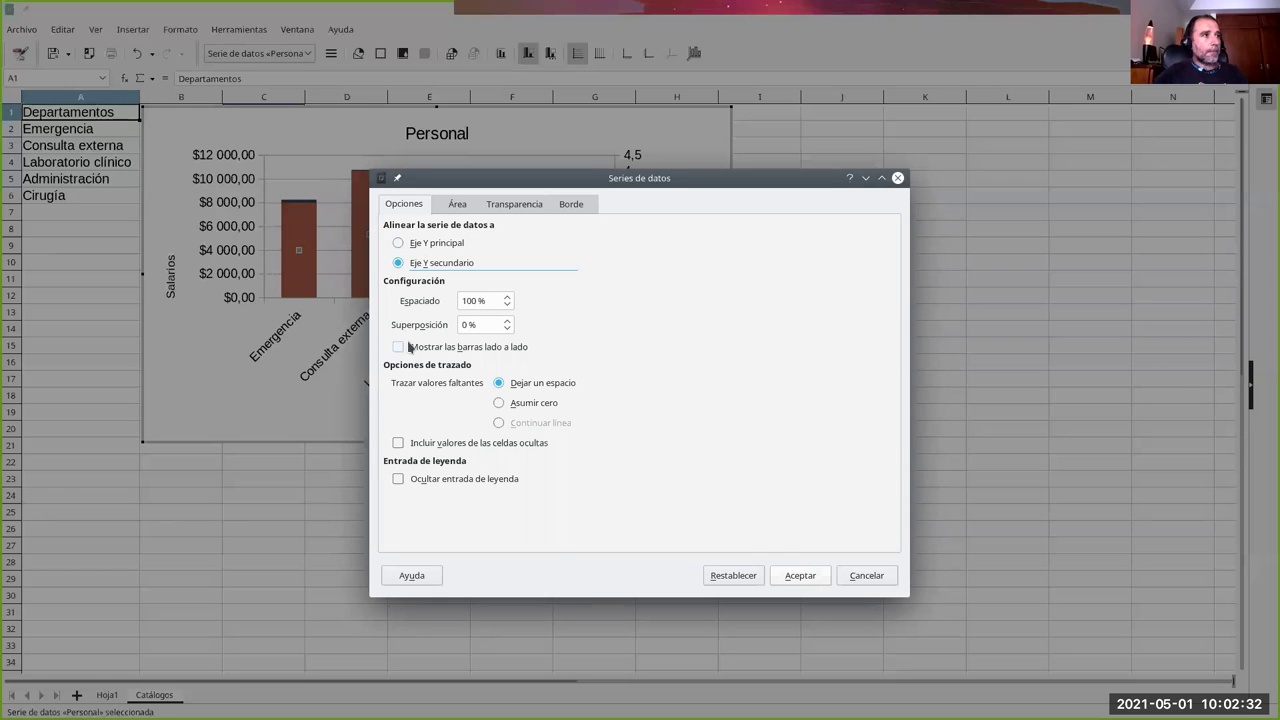
click(399, 347)
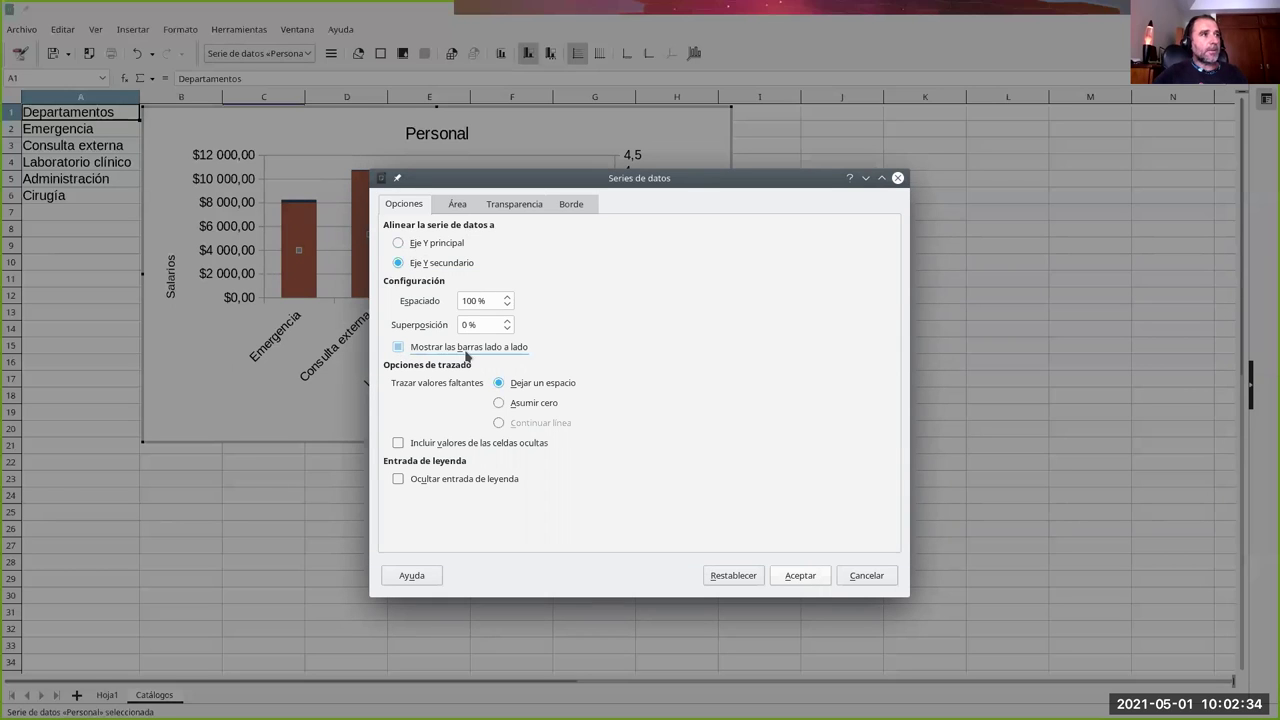
click(805, 575)
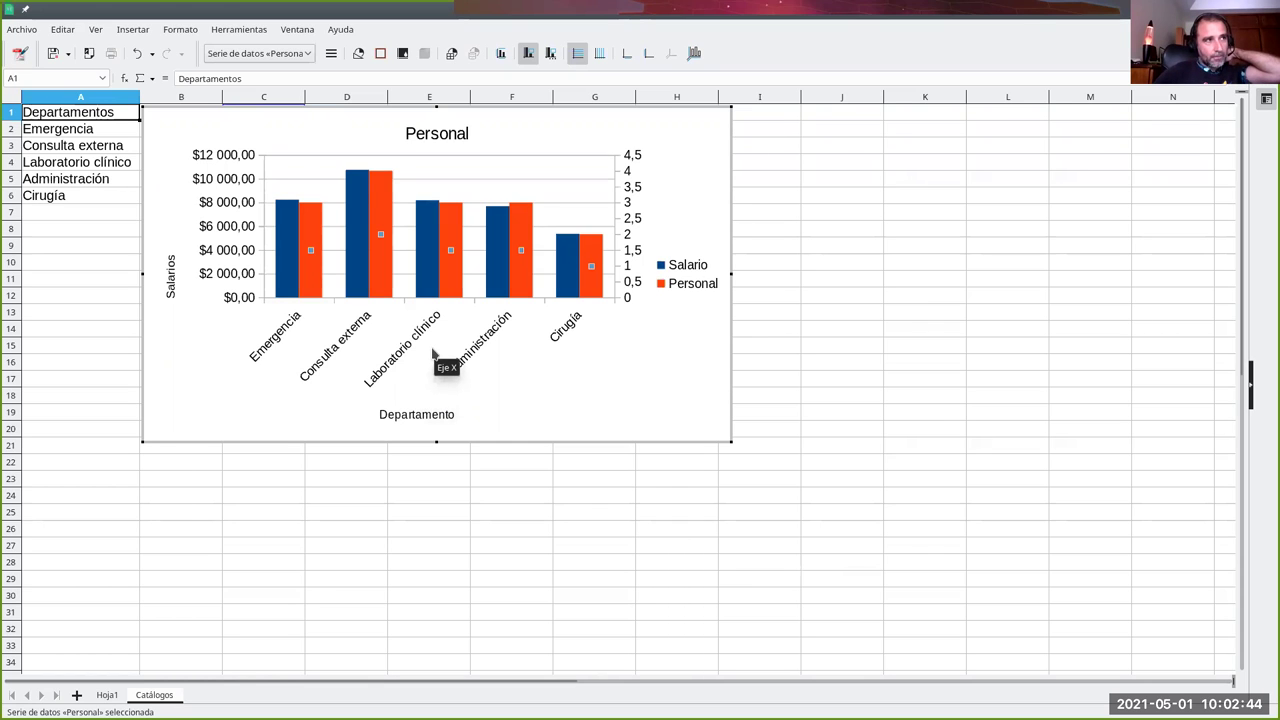
Step: Title the secondary Y axis 'Cantidad'
click(624, 214)
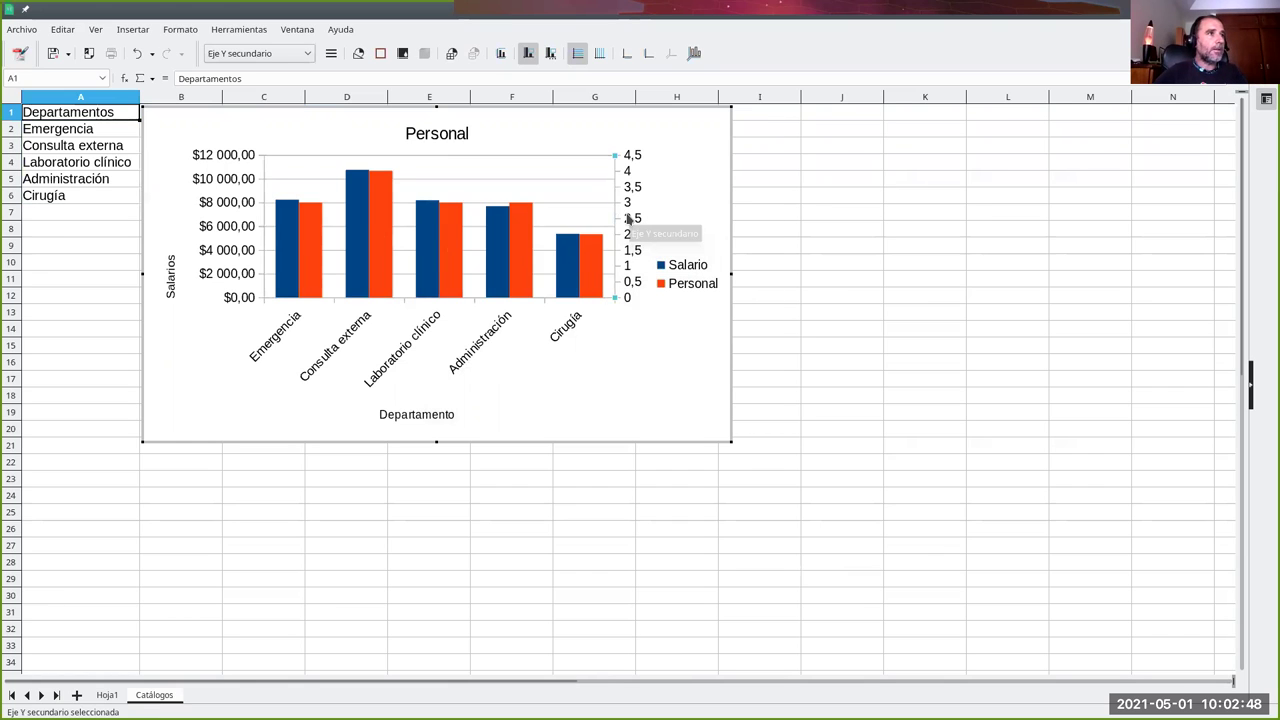
right_click(630, 223)
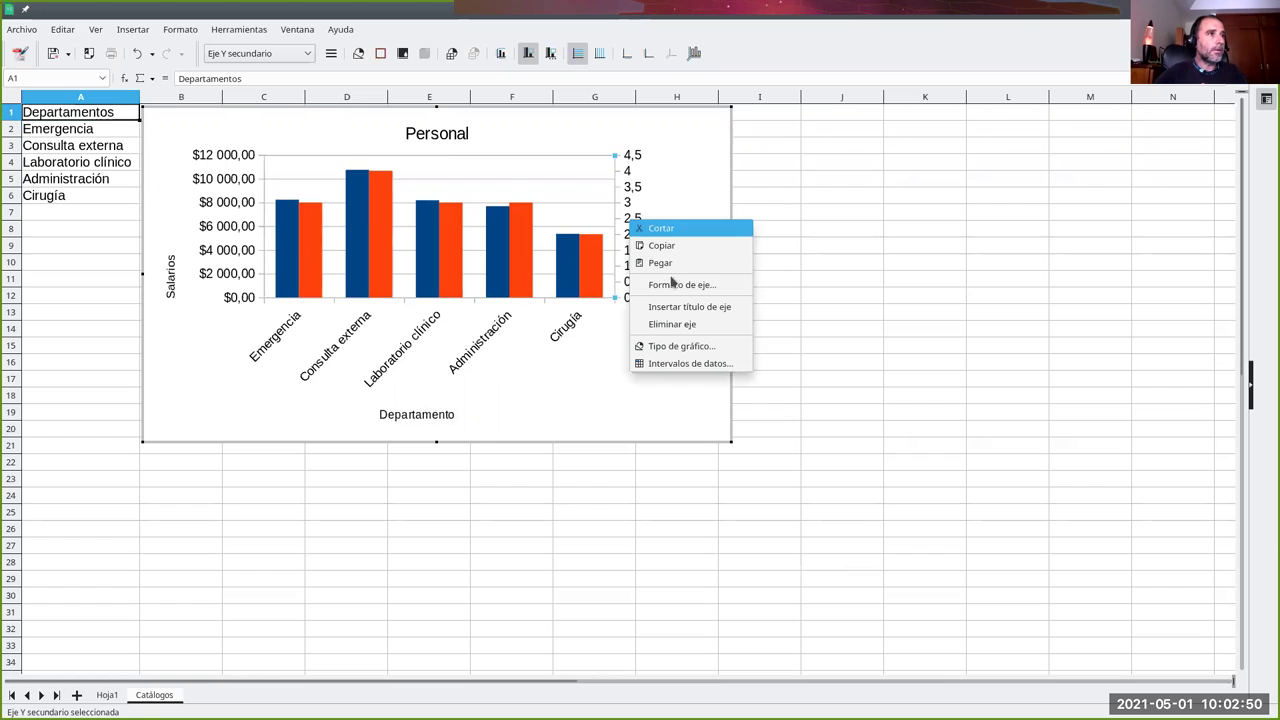
click(680, 307)
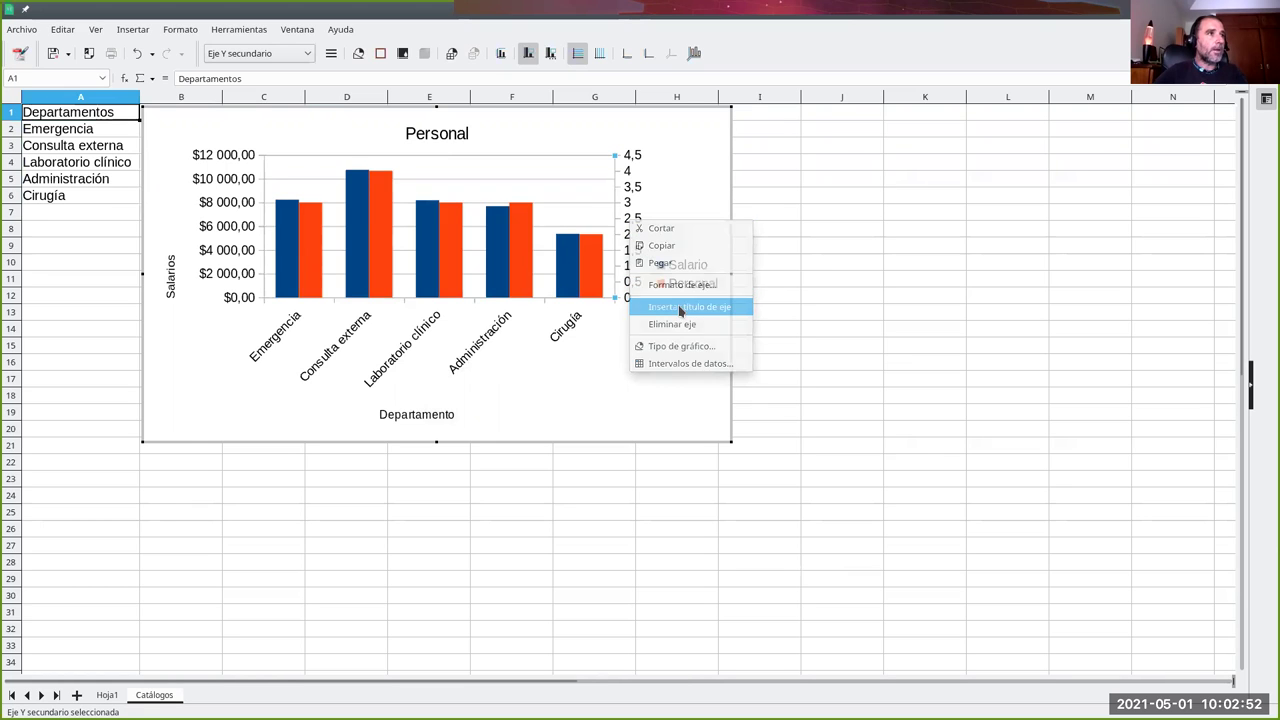
click(634, 306)
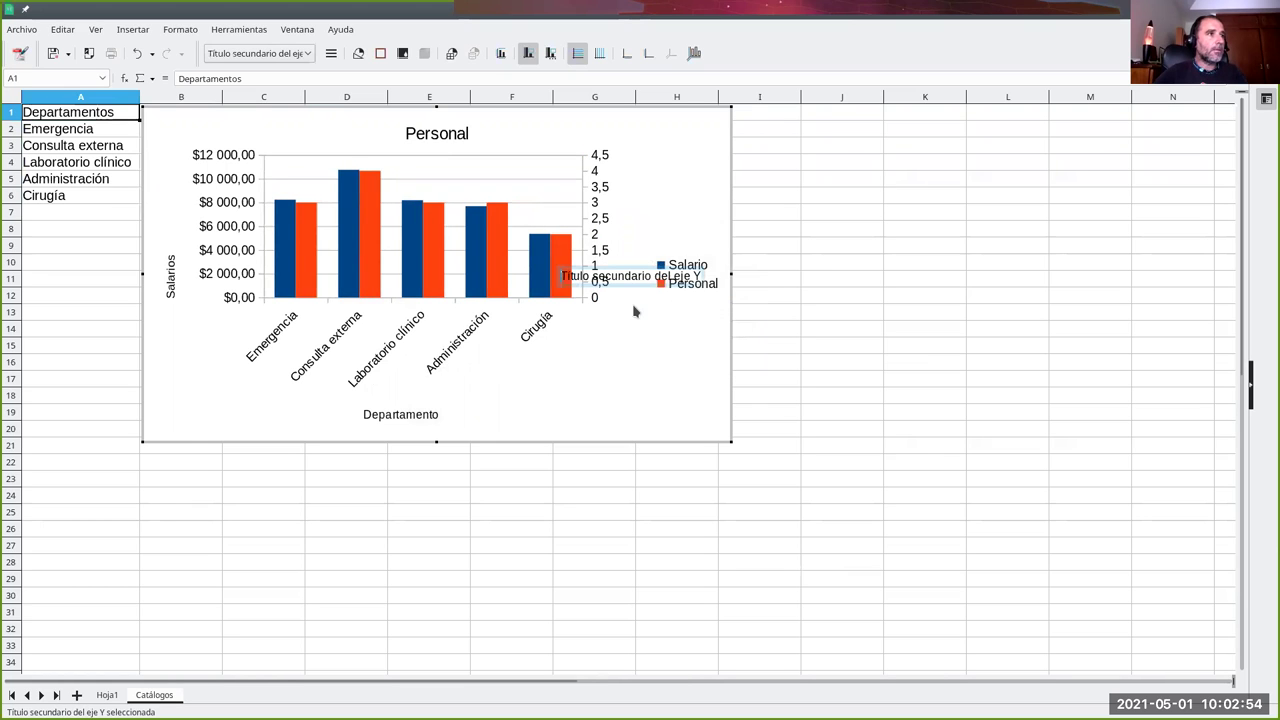
double_click(624, 275)
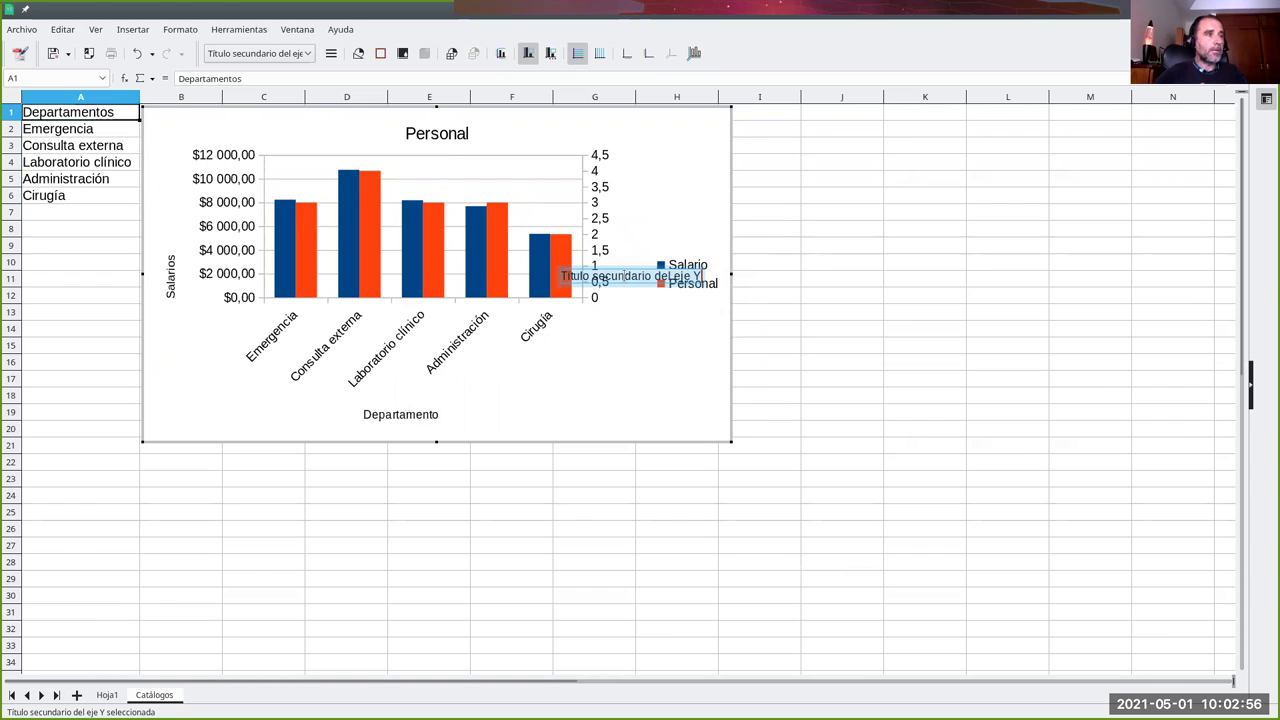
text(Cantidad)
key(Return)
key(BackSpace)
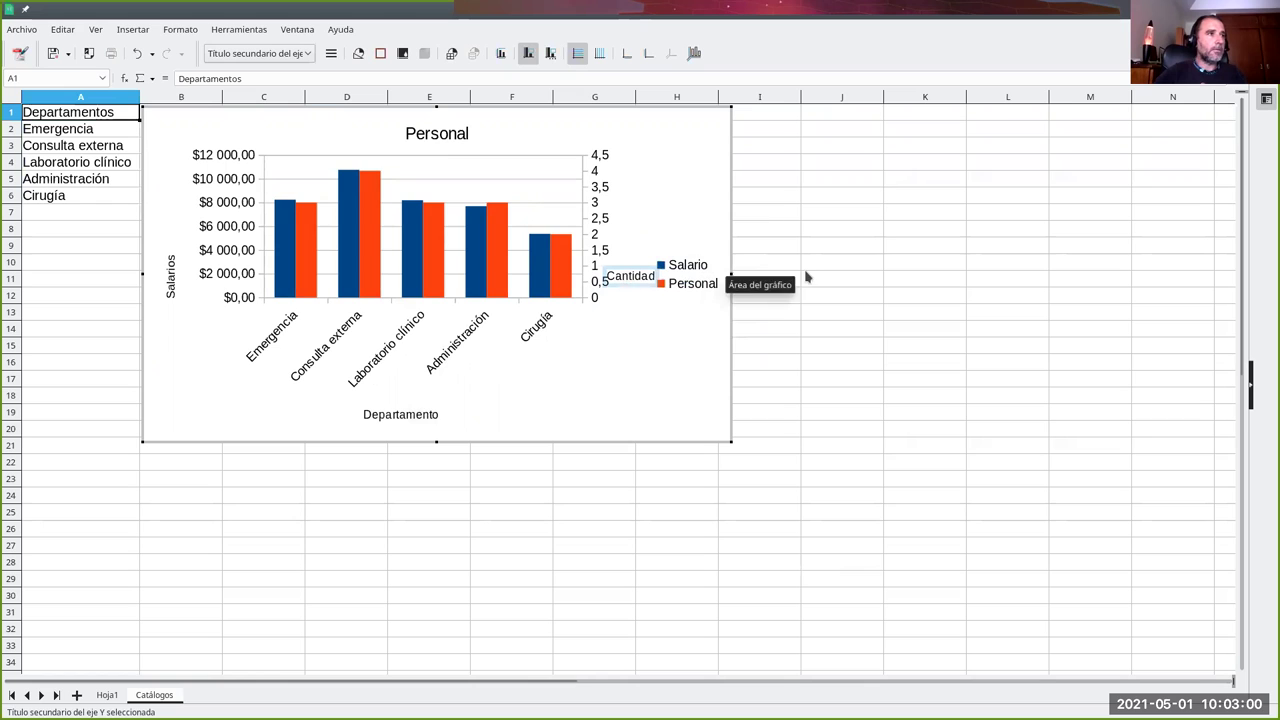
Step: Move the chart to the right of the department table
click(624, 476)
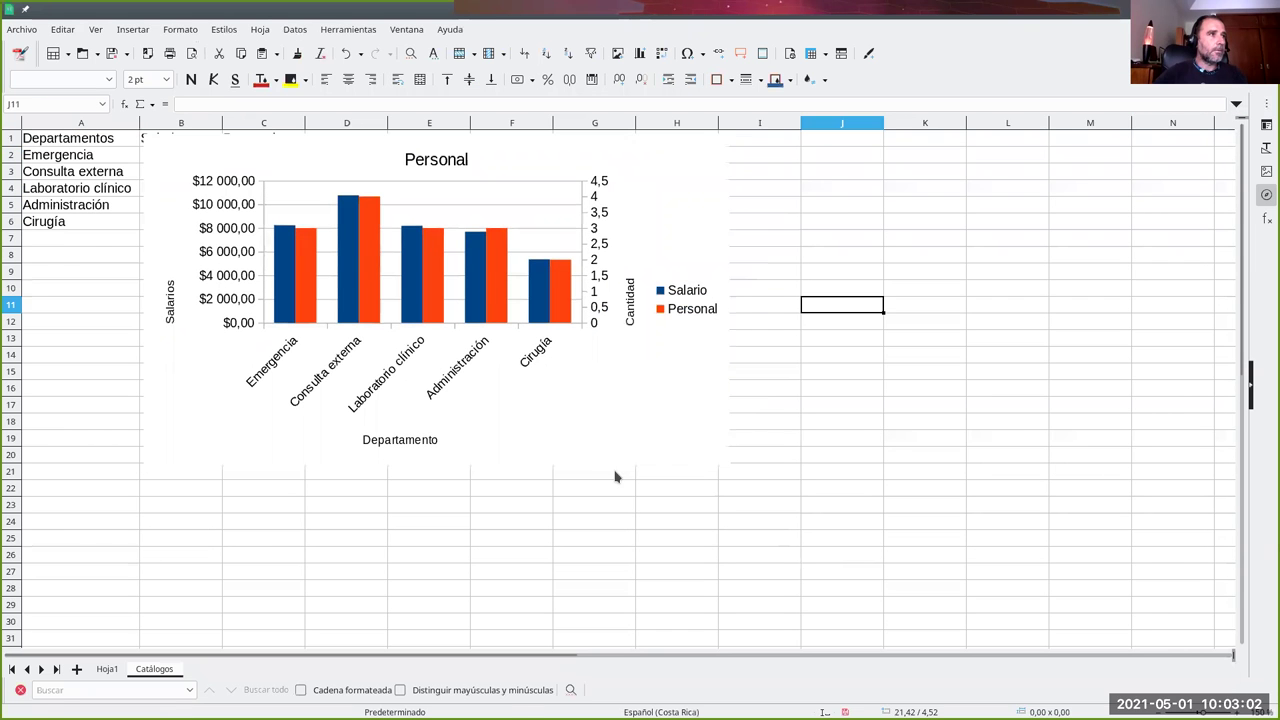
mouse_move(430, 262)
mouse_down()
mouse_move(602, 280)
mouse_move(604, 253)
mouse_up()
click(606, 538)
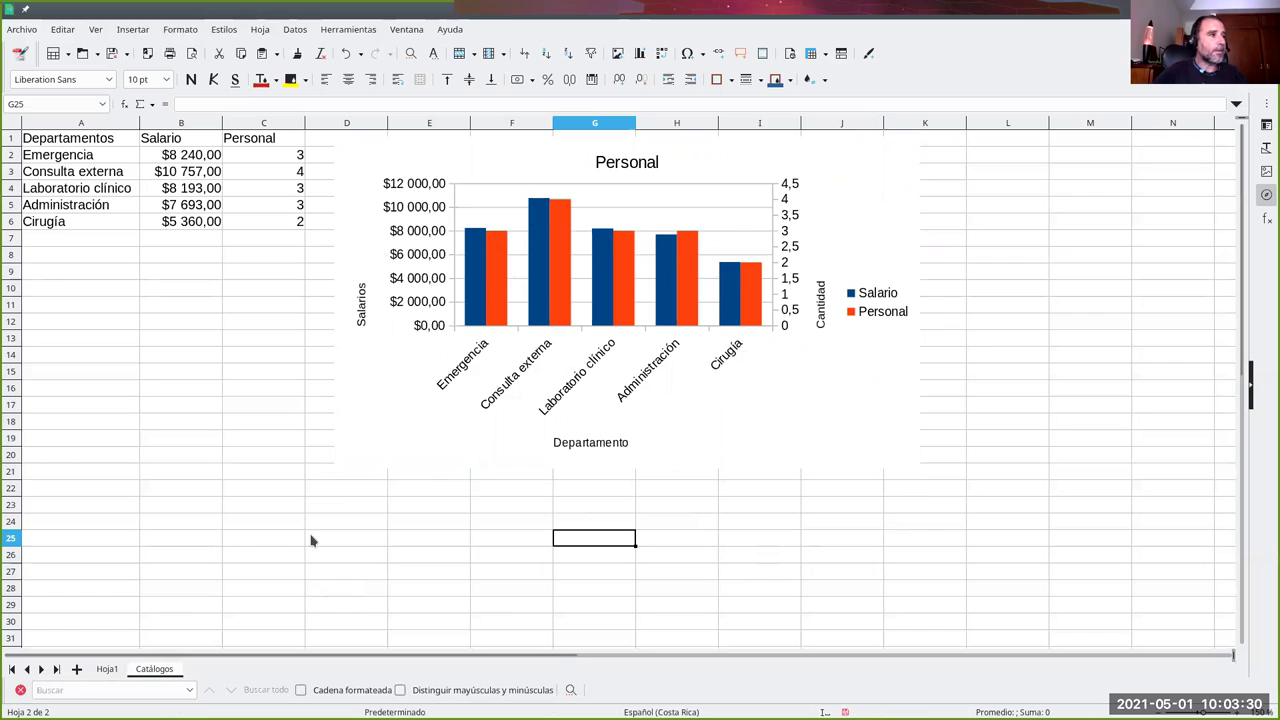
Step: On Hoja1, chart the Persona and Salario columns as a lines-only line chart
click(107, 669)
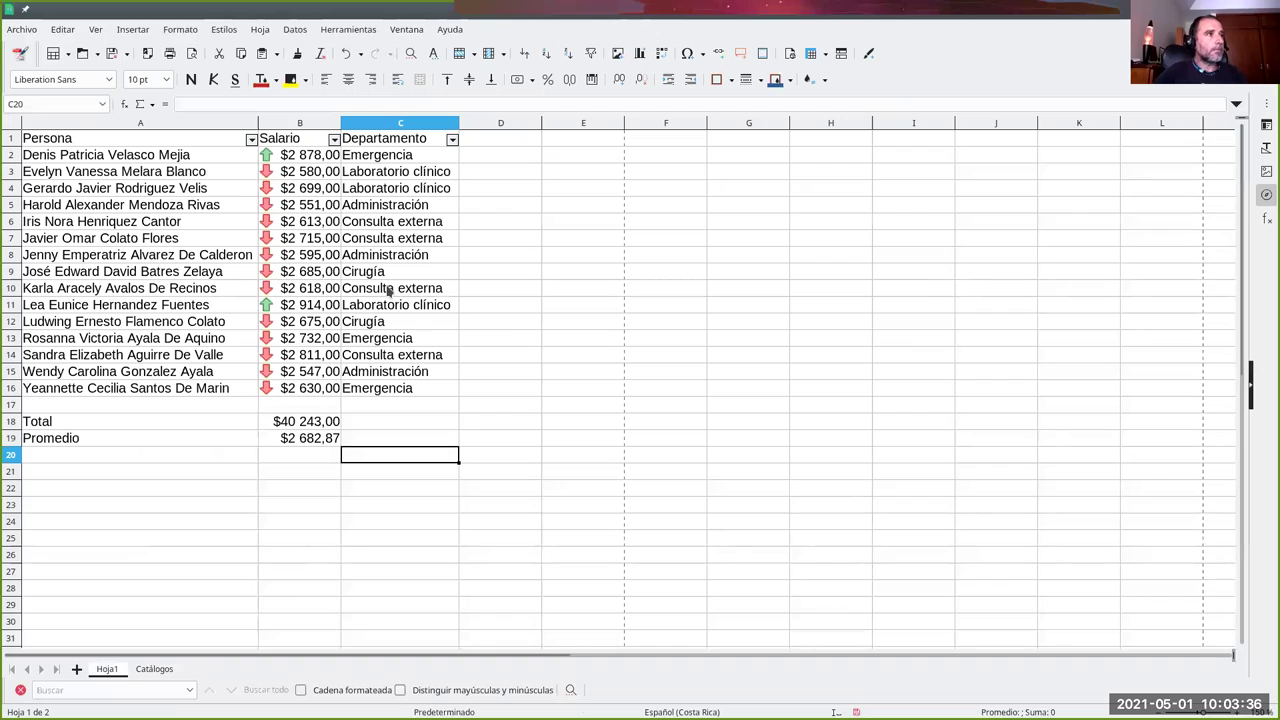
drag(195, 140, 298, 393)
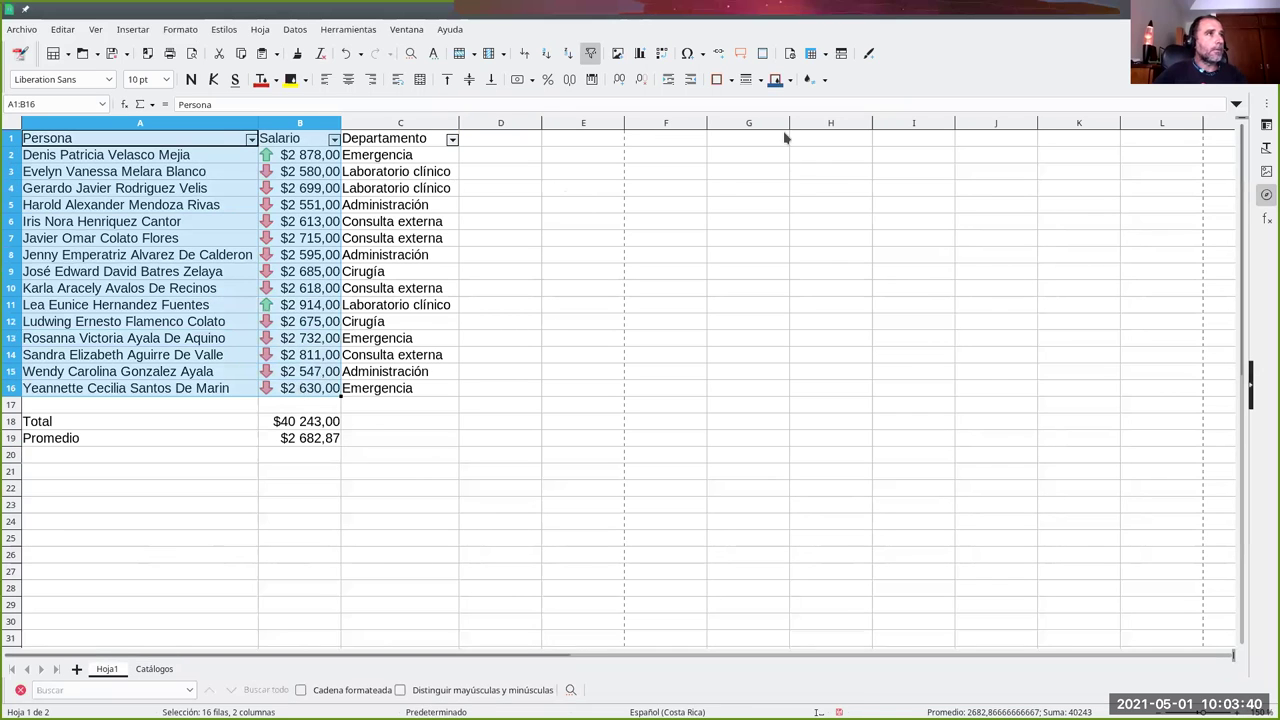
click(642, 56)
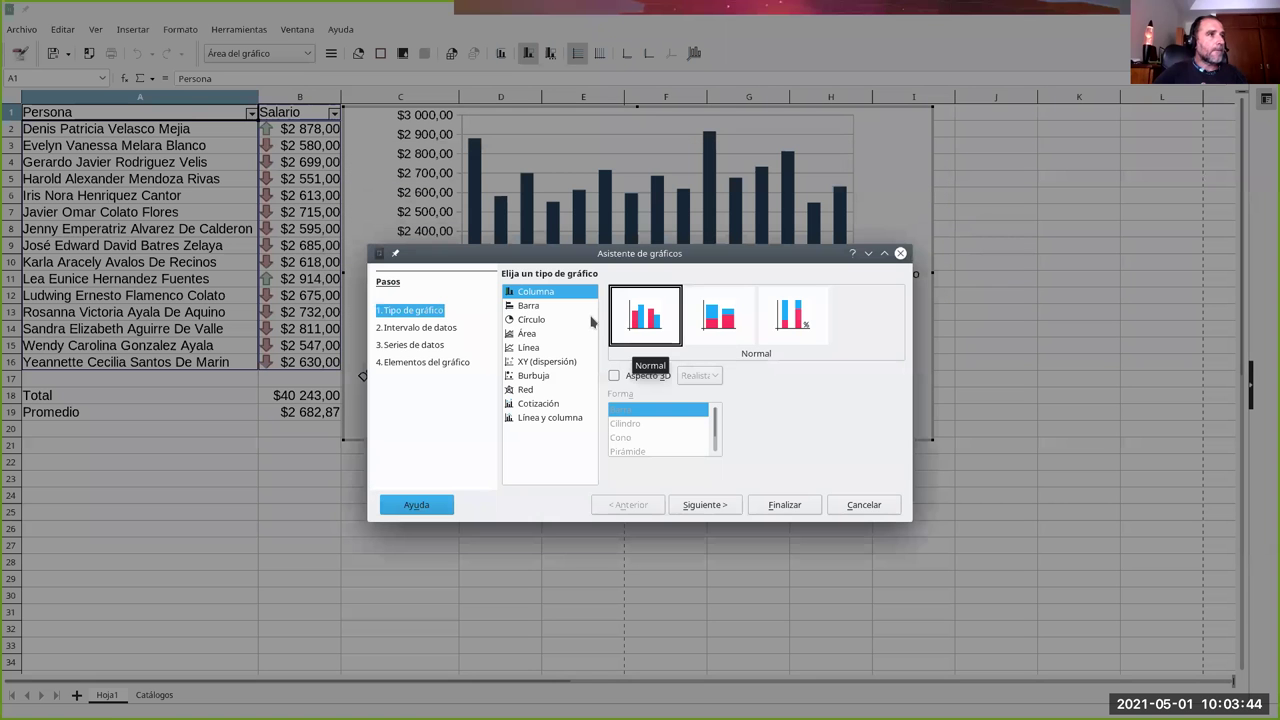
click(528, 349)
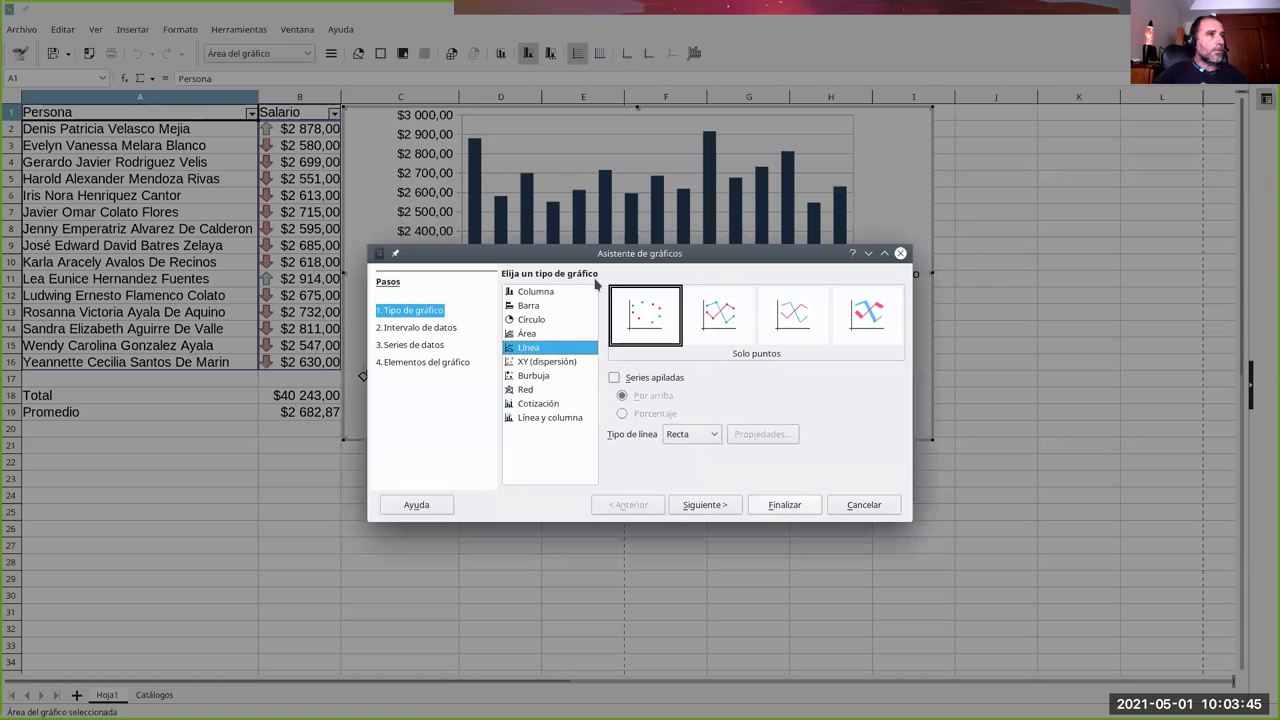
click(786, 318)
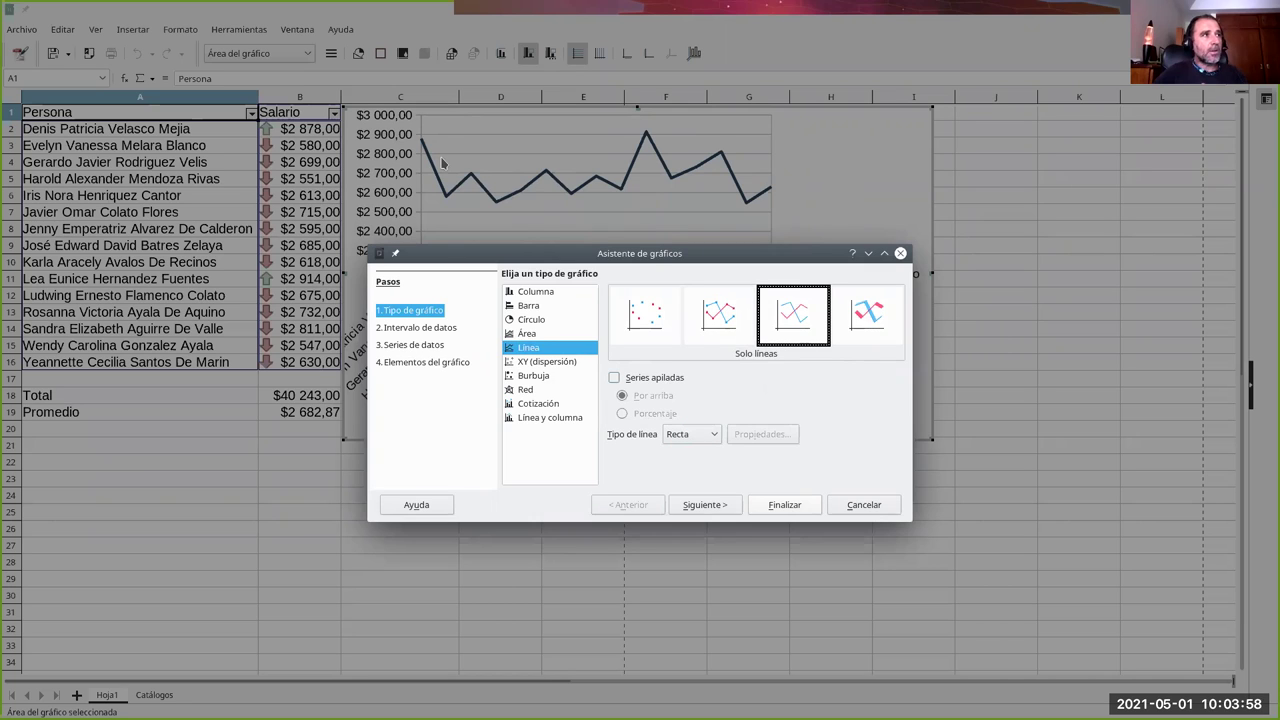
Step: Set the line type to Suavizada and finish the chart
mouse_move(476, 262)
mouse_down()
mouse_move(722, 286)
mouse_move(665, 380)
mouse_move(649, 357)
mouse_up()
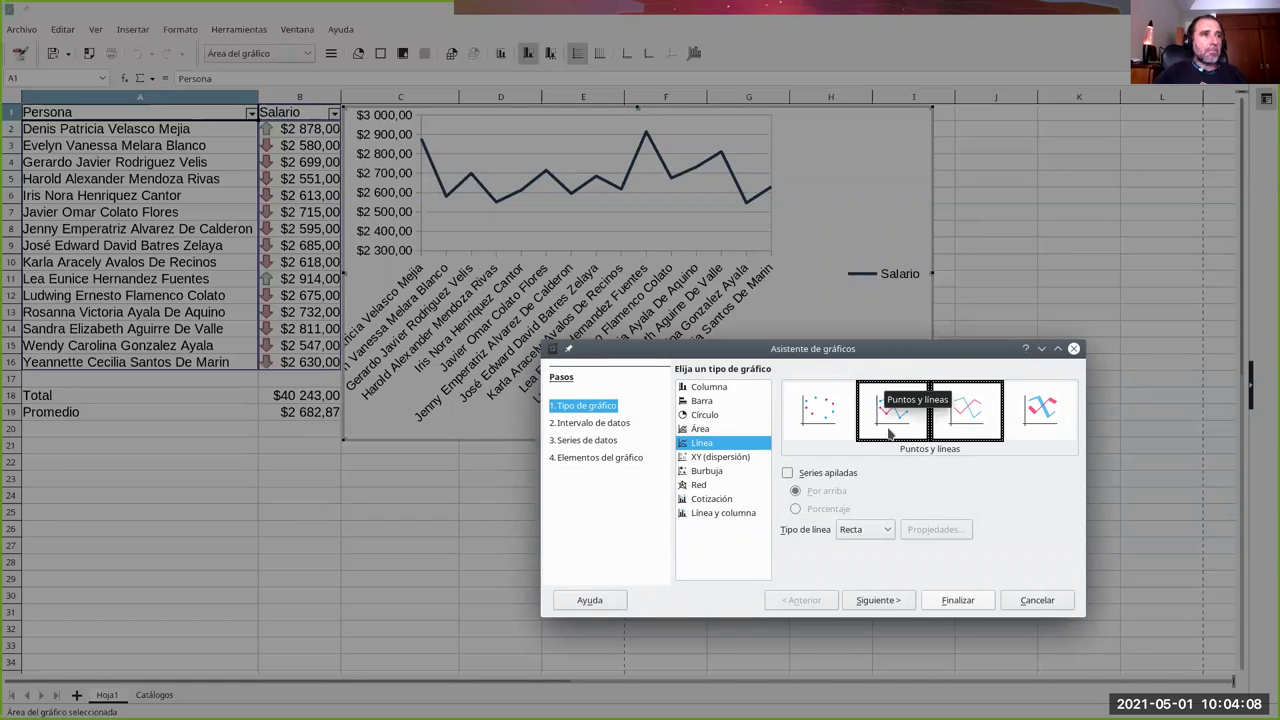
click(864, 530)
click(868, 552)
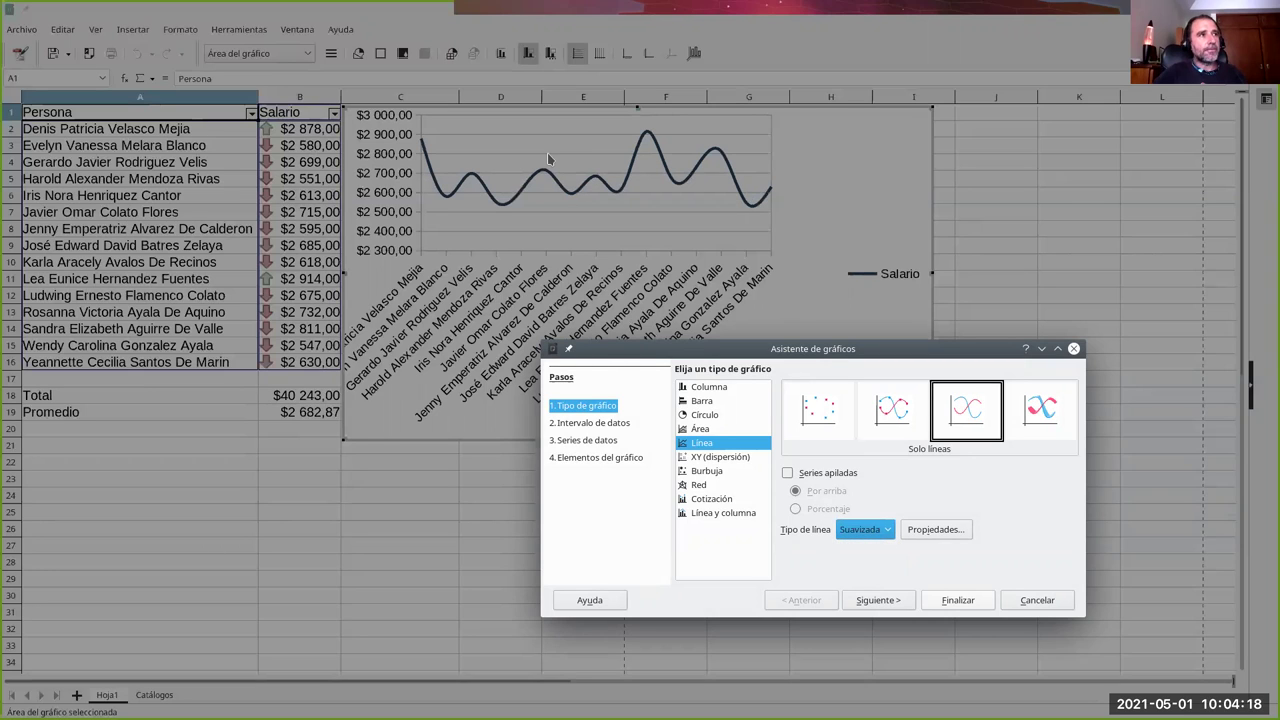
click(945, 600)
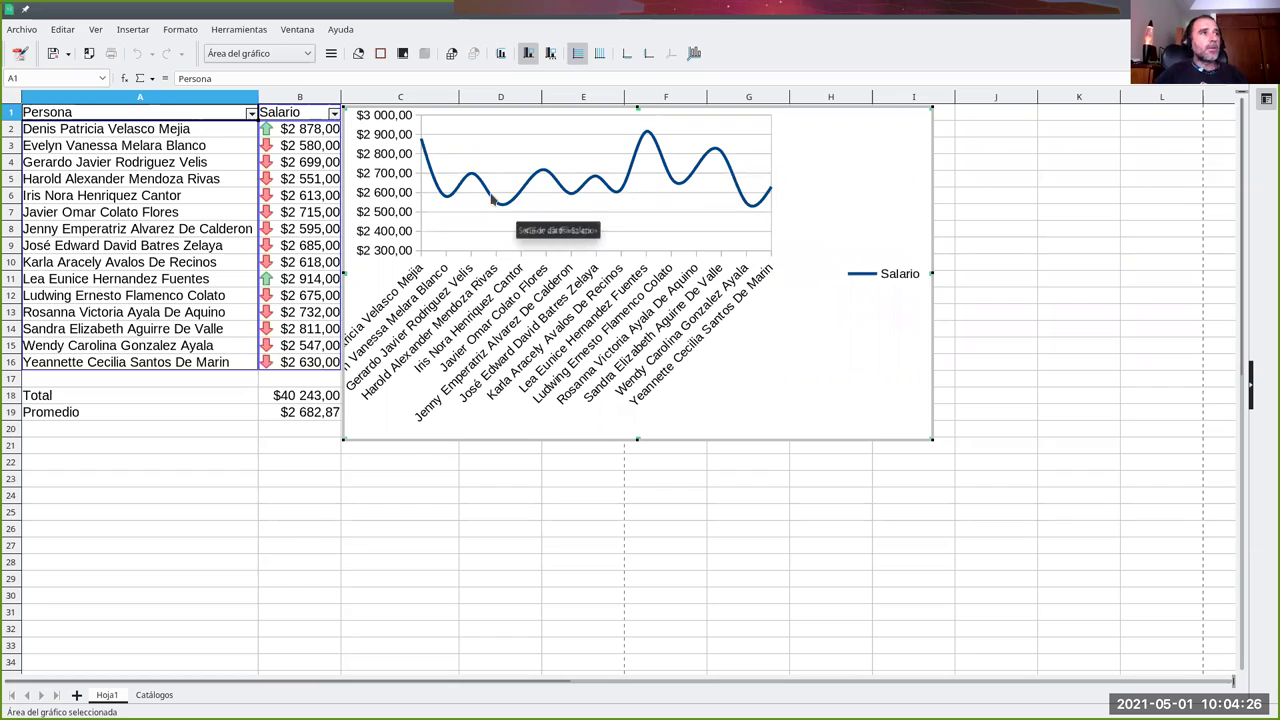
Step: Add an Exponencial trend line to the Salario series
click(535, 178)
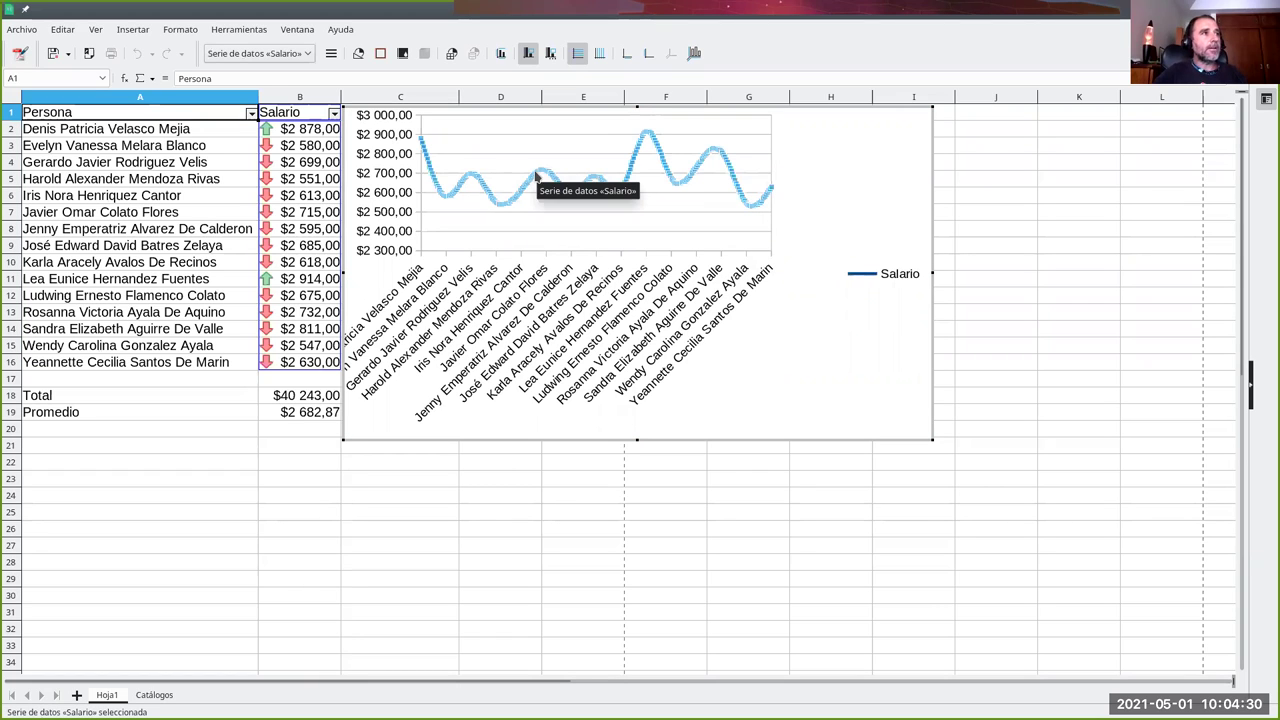
right_click(535, 178)
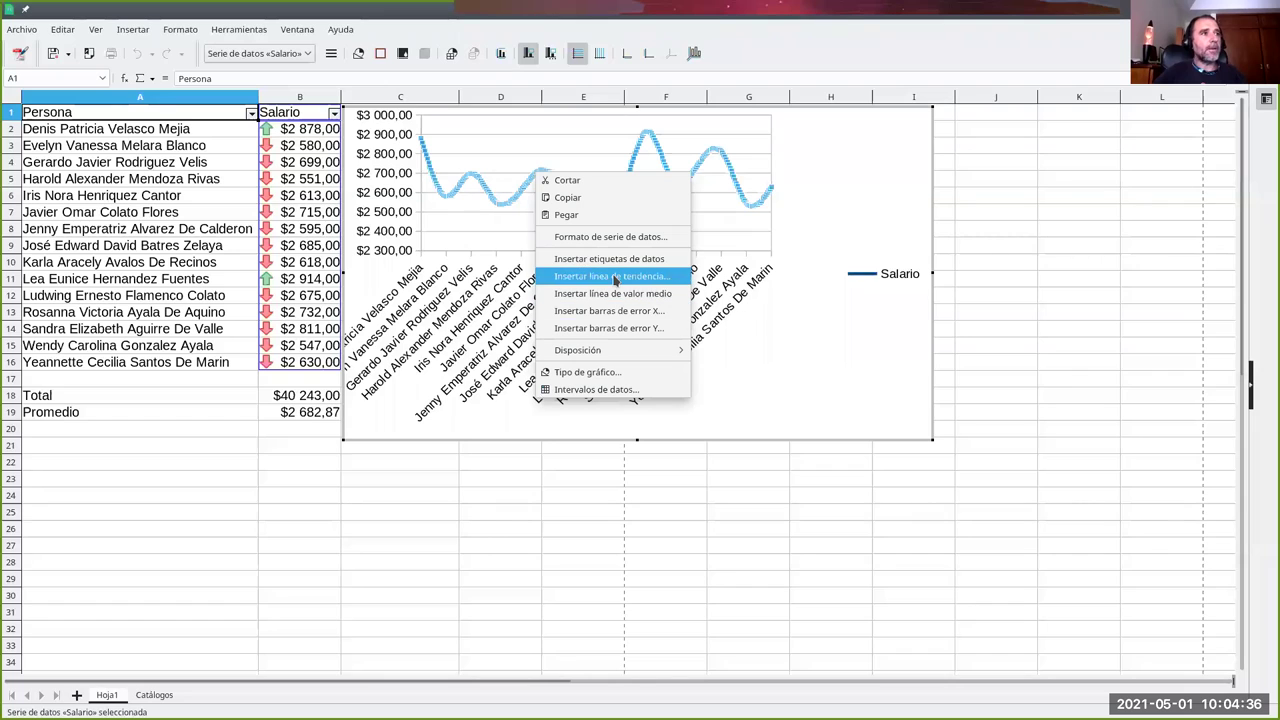
click(615, 279)
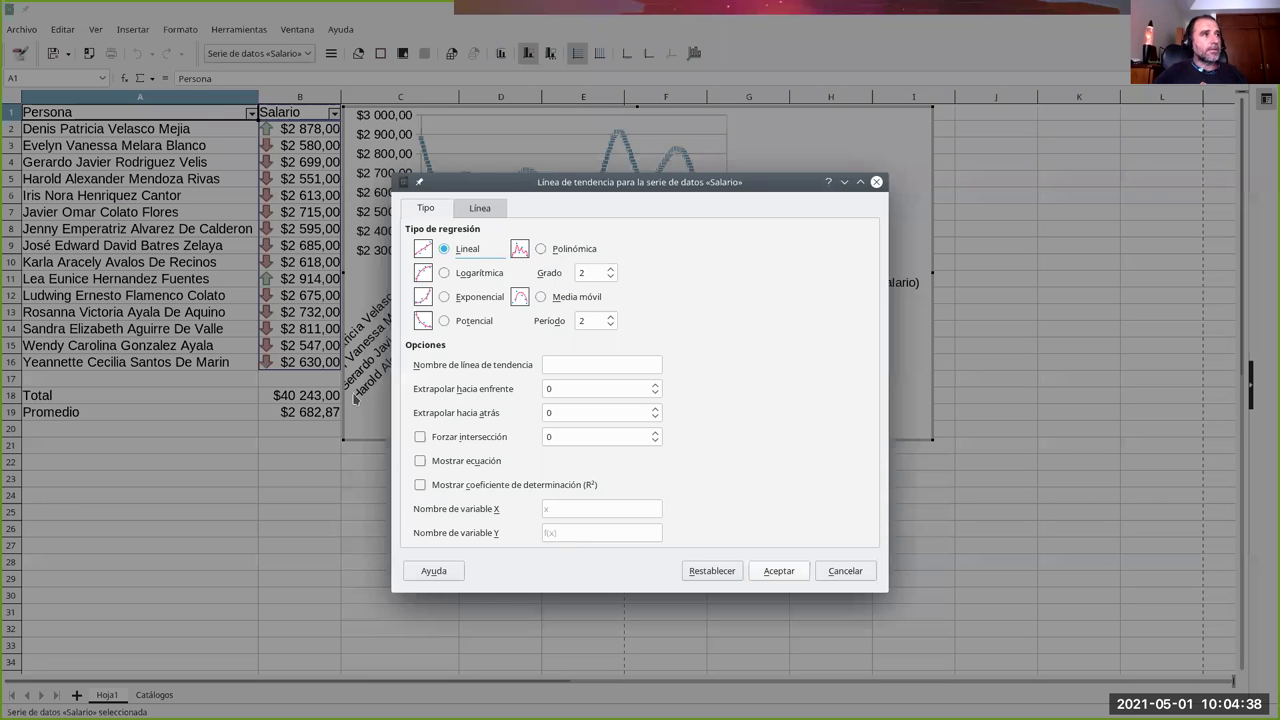
click(466, 297)
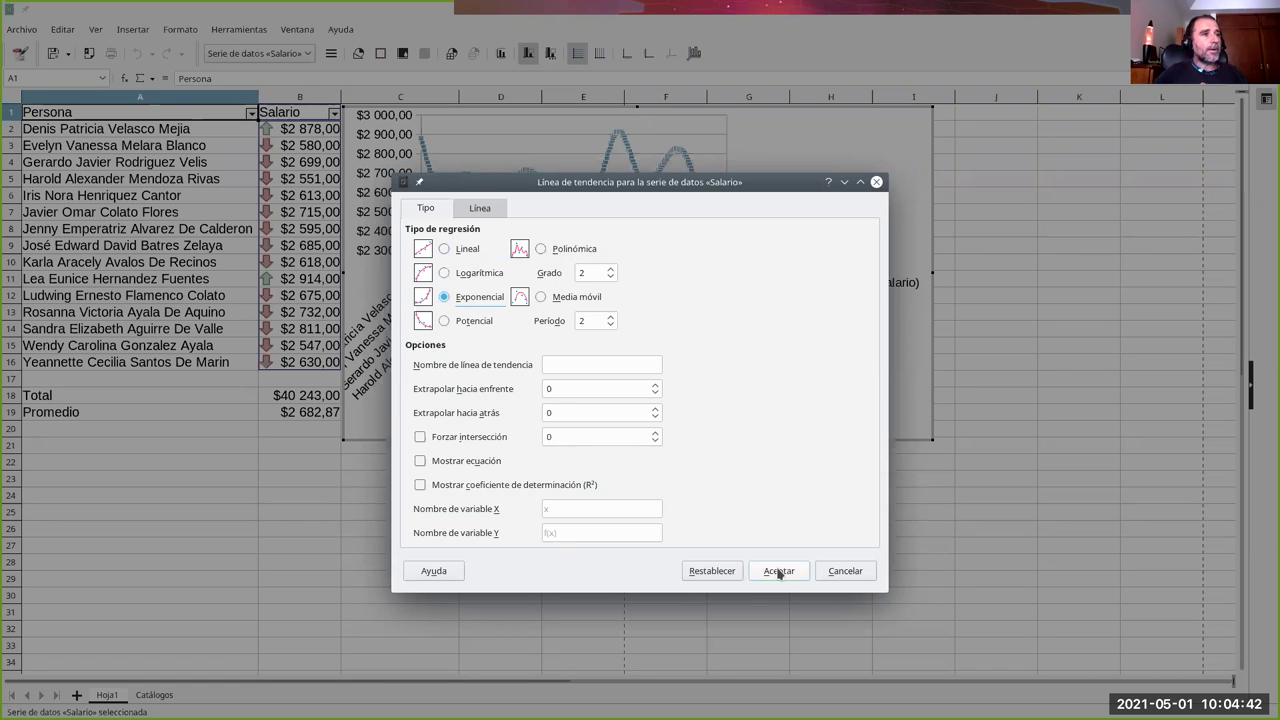
click(778, 571)
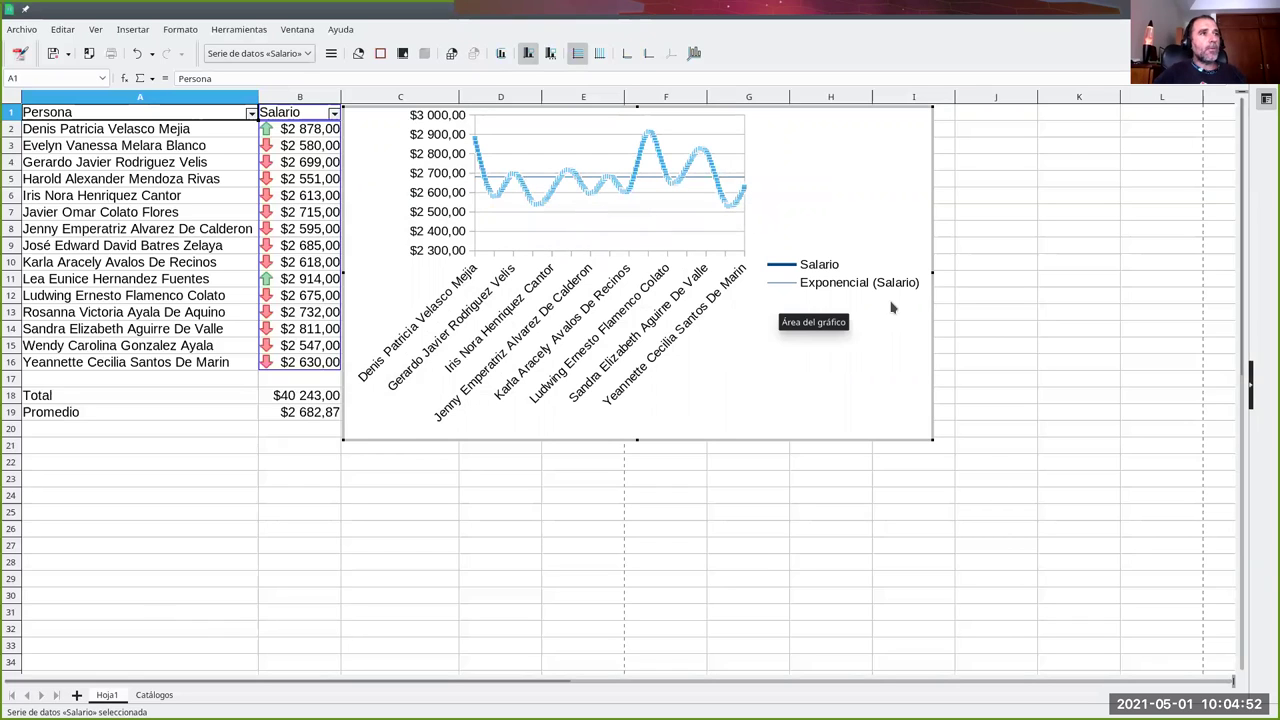
Step: Widen the chart so all names show, and add salary data labels
drag(932, 272, 1054, 272)
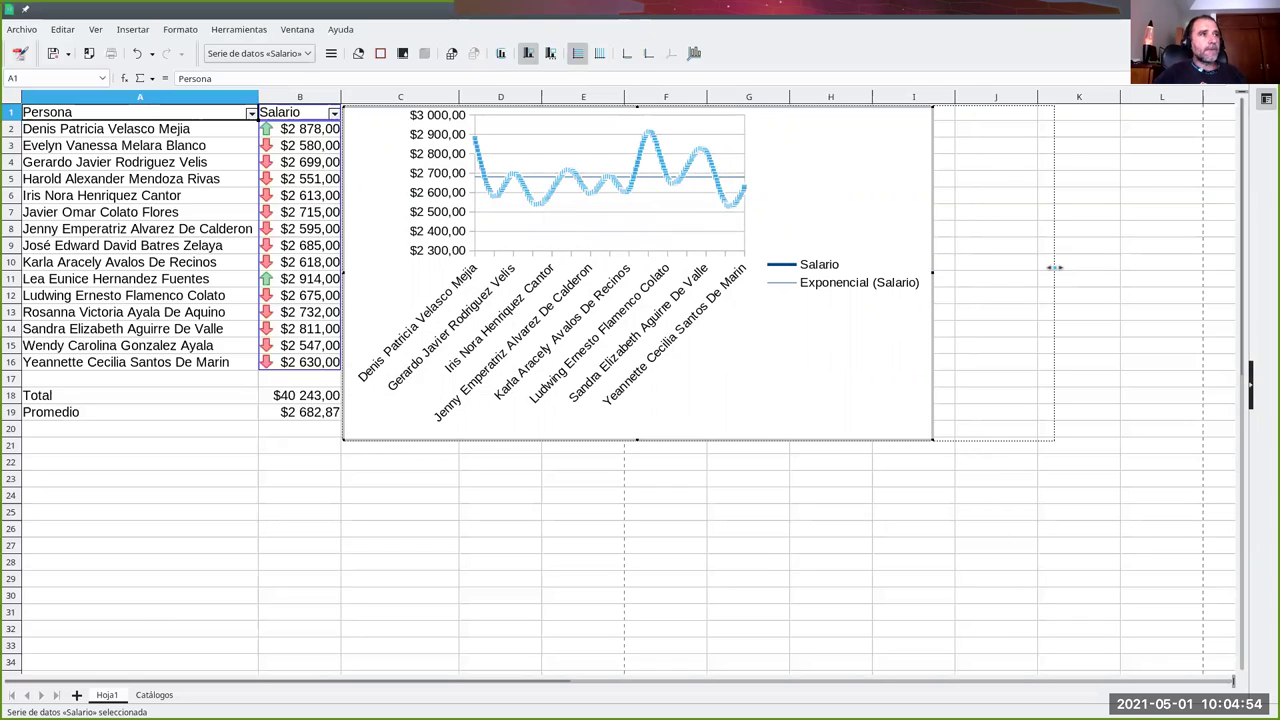
right_click(487, 184)
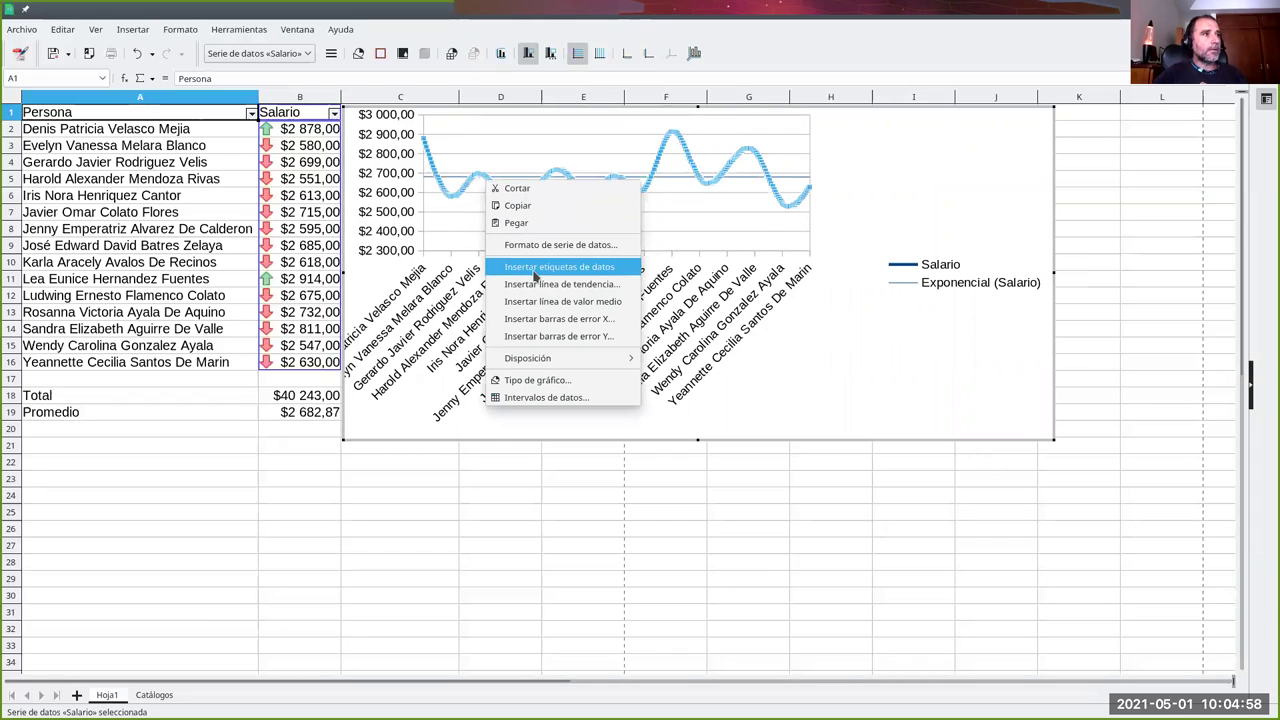
click(536, 277)
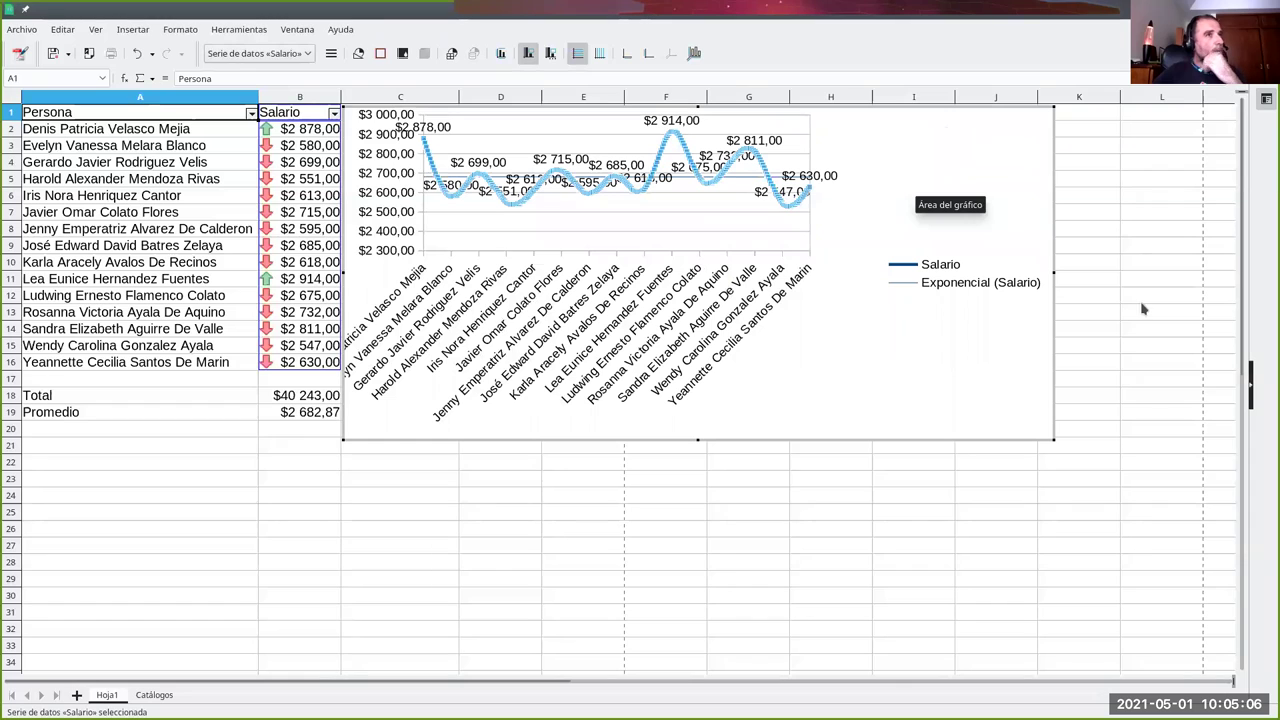
click(938, 490)
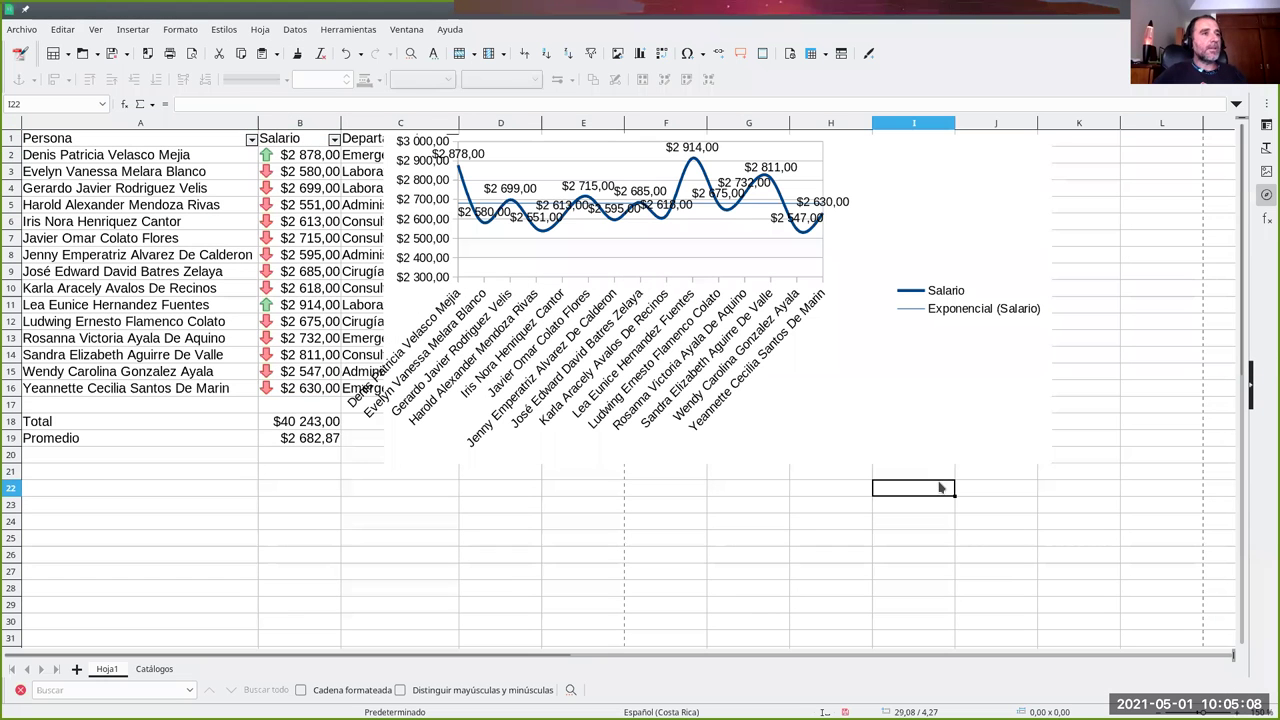
click(818, 313)
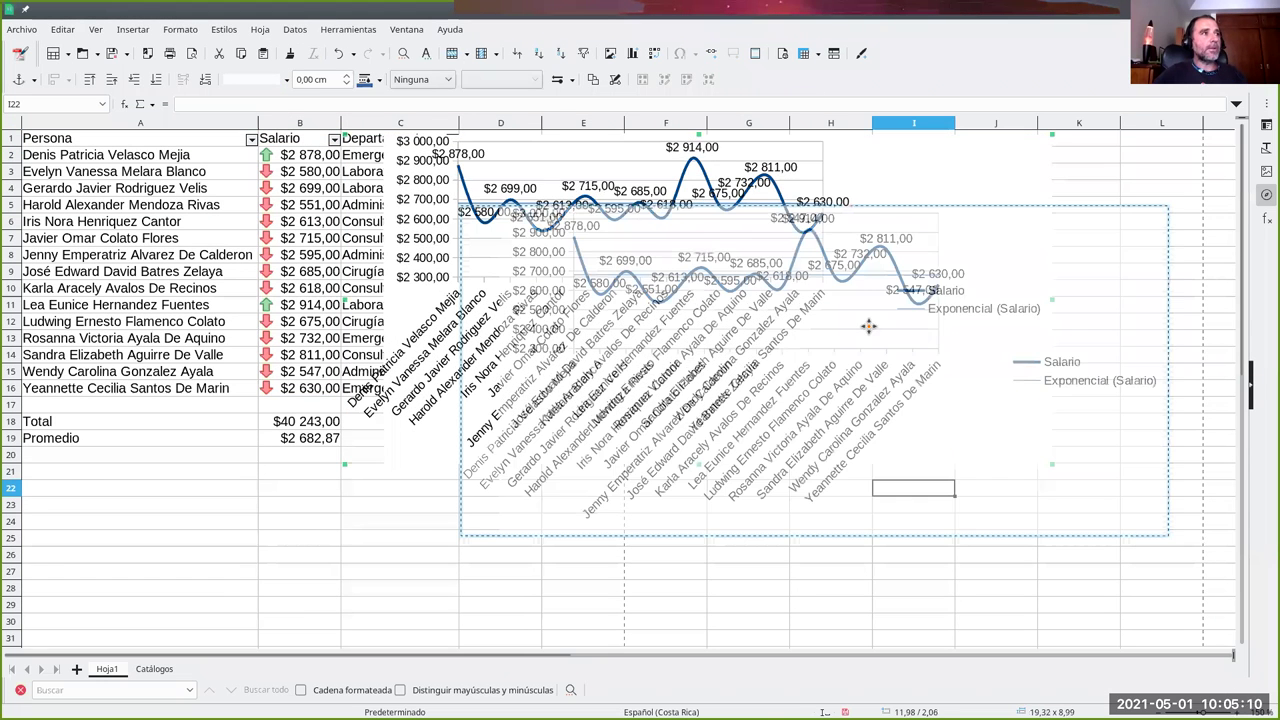
drag(792, 256, 786, 228)
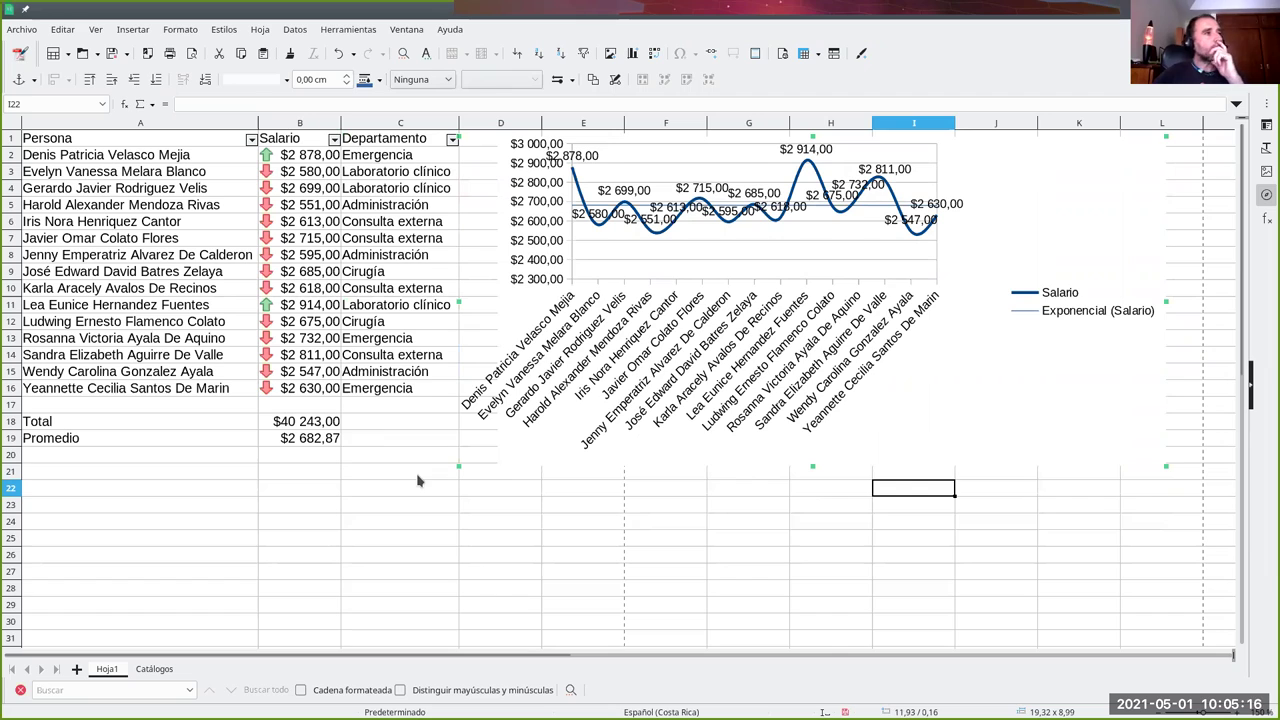
click(450, 484)
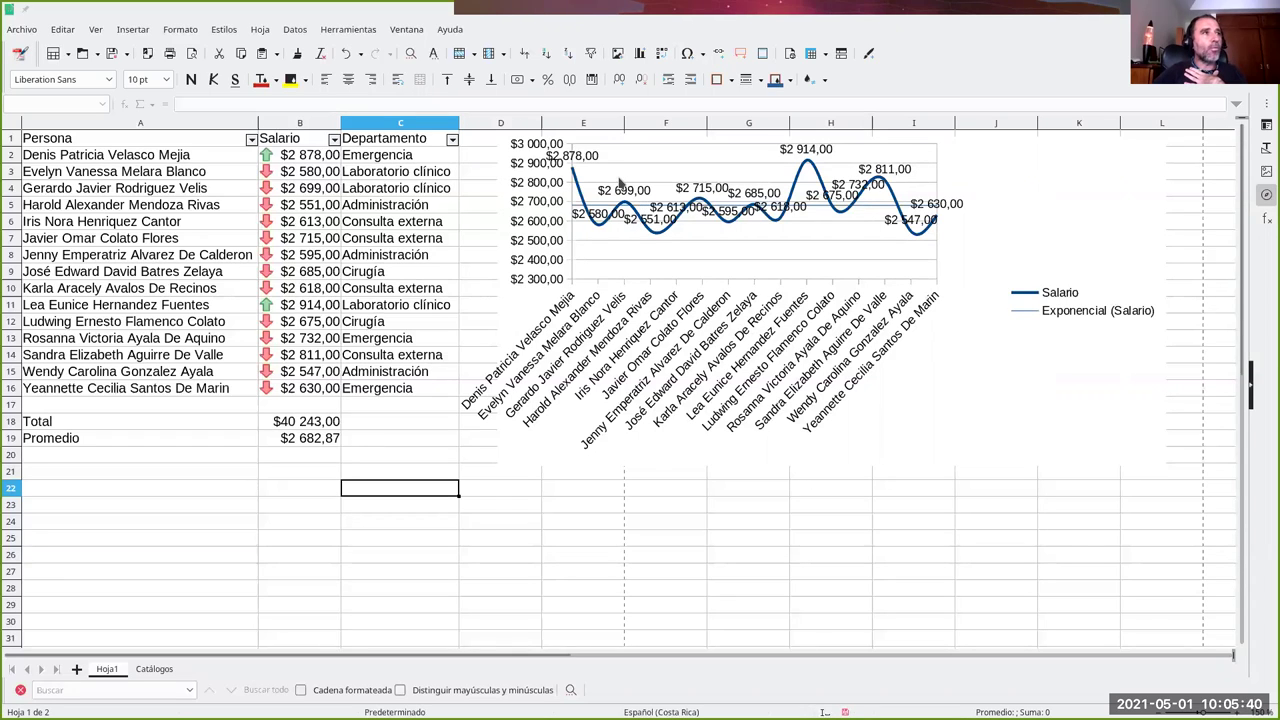
drag(708, 312, 643, 461)
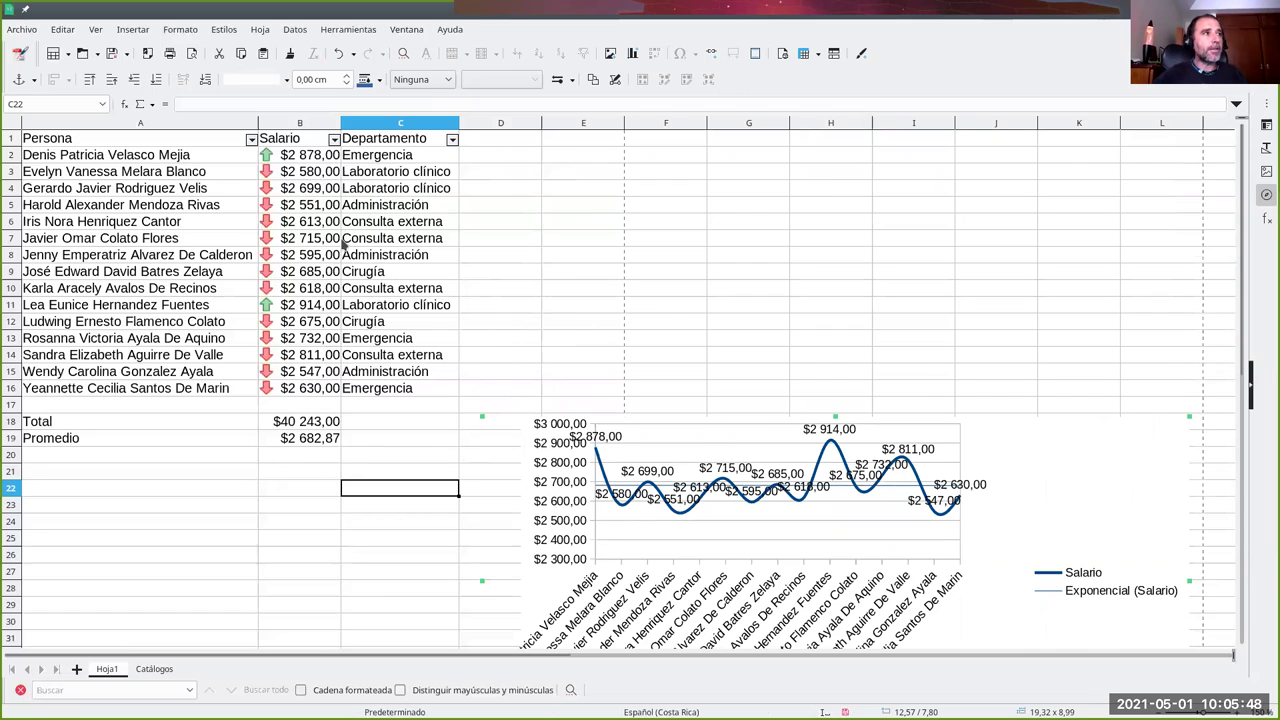
click(430, 457)
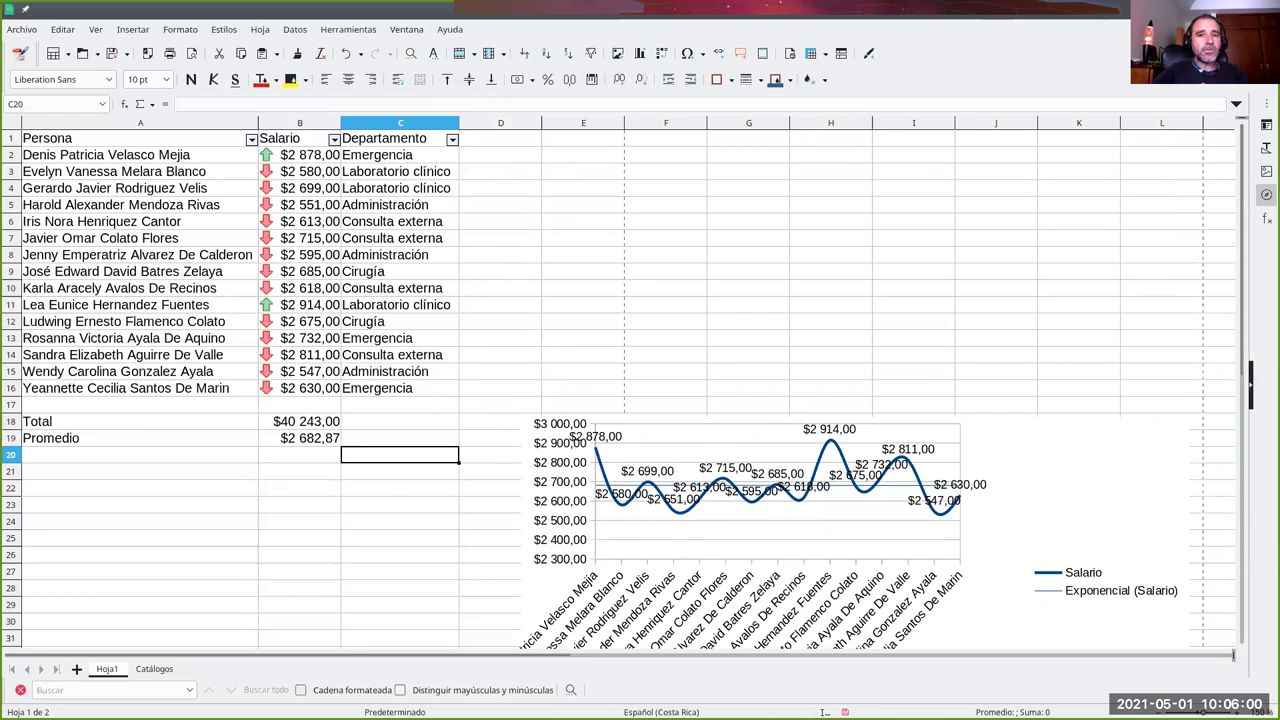
click(311, 447)
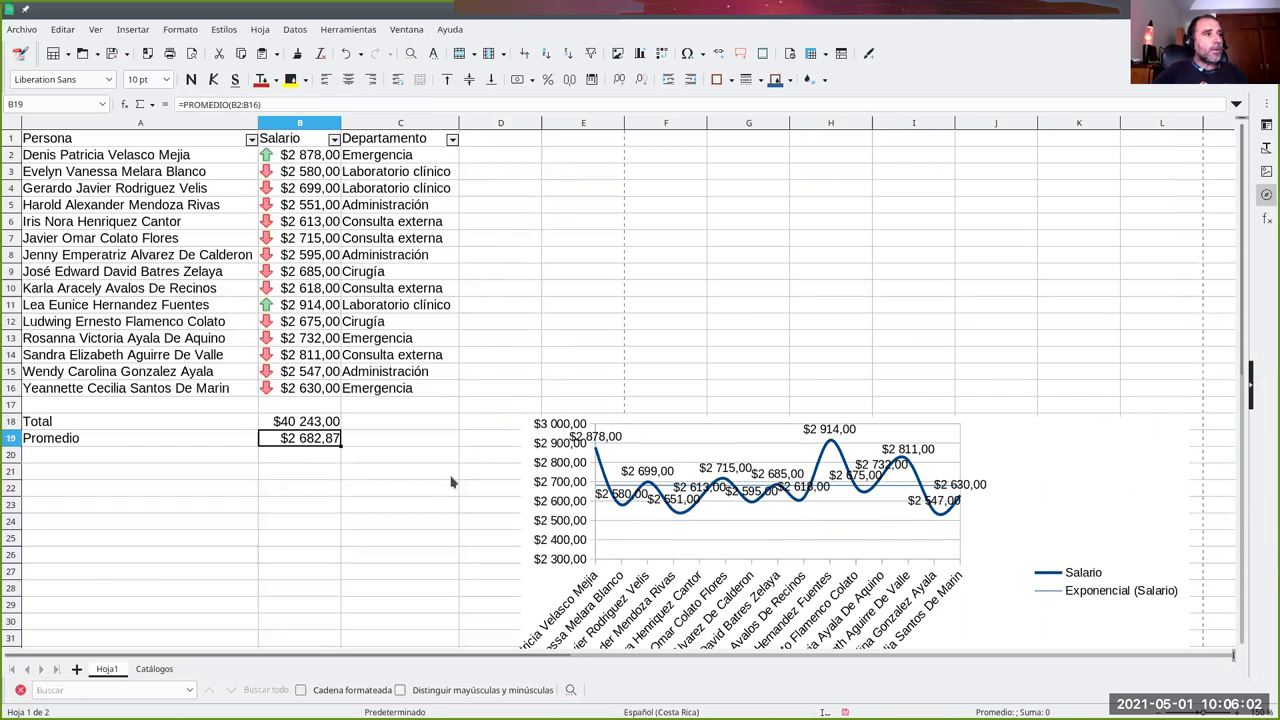
scroll(458, 482, down, 2)
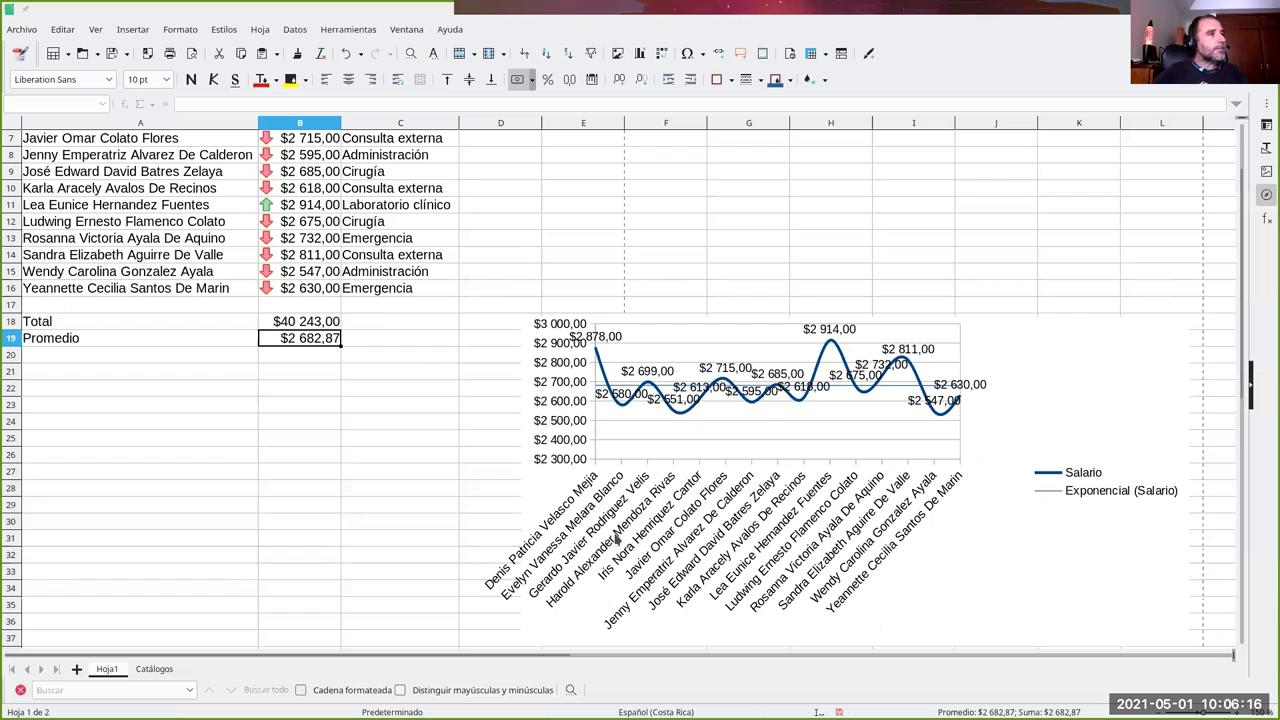
Step: Label A20 'Distribución estándar' and move the chart below the statistics rows
click(203, 362)
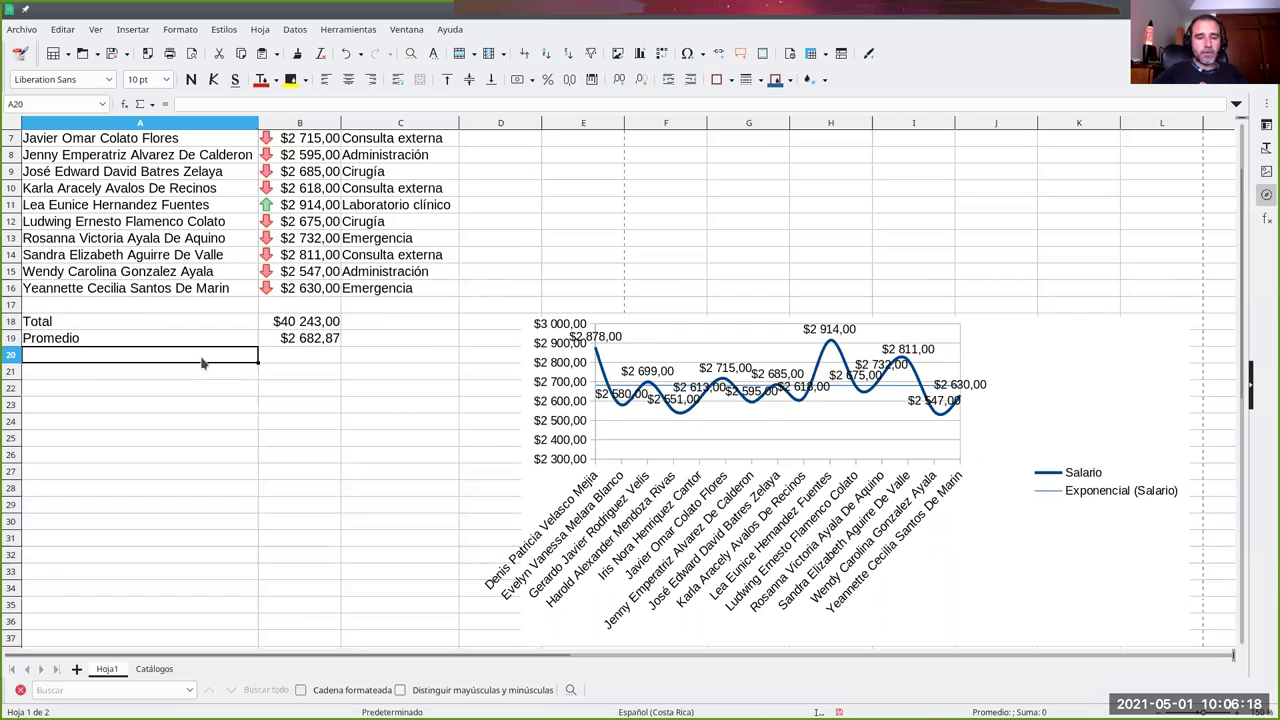
text(D)
text(stribu)
key(BackSpace)
key(BackSpace)
text(buci)
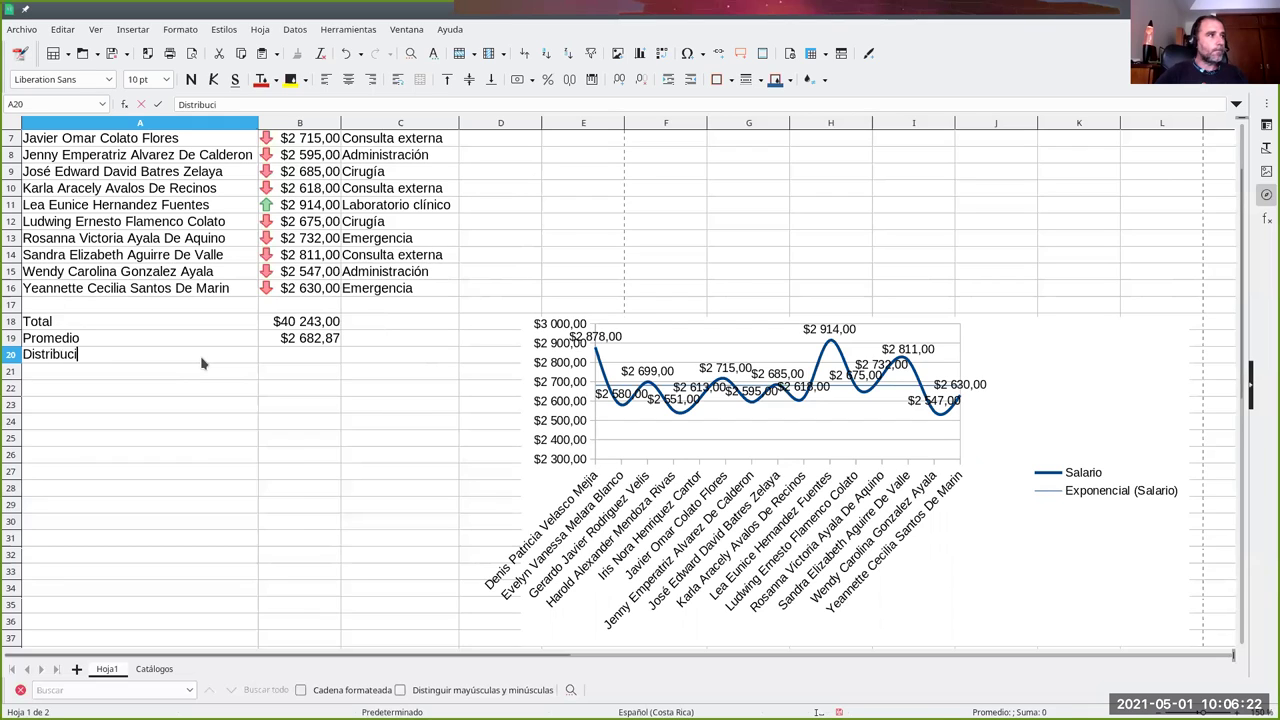
text(ón estándar)
key(Return)
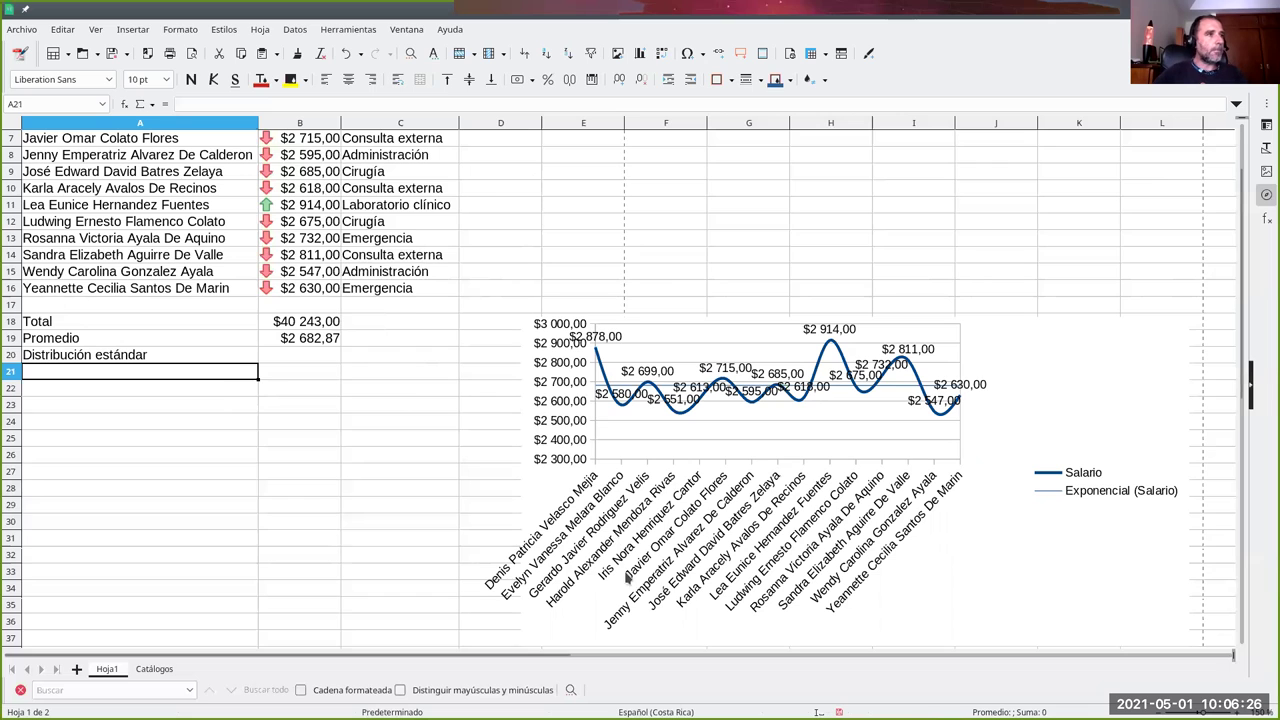
mouse_move(554, 395)
mouse_down()
mouse_move(505, 447)
mouse_move(275, 390)
mouse_up()
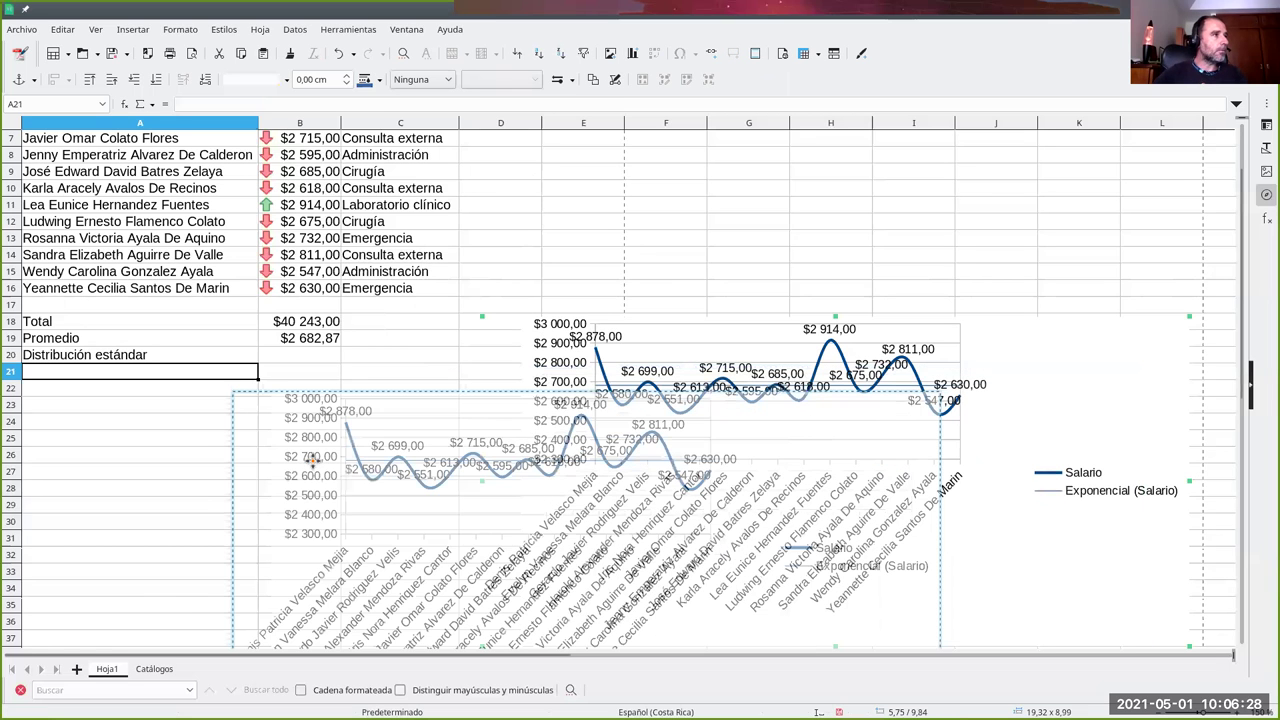
Step: Enter =DESVEST(B2:B16) in B20, giving 112,6707382
click(298, 362)
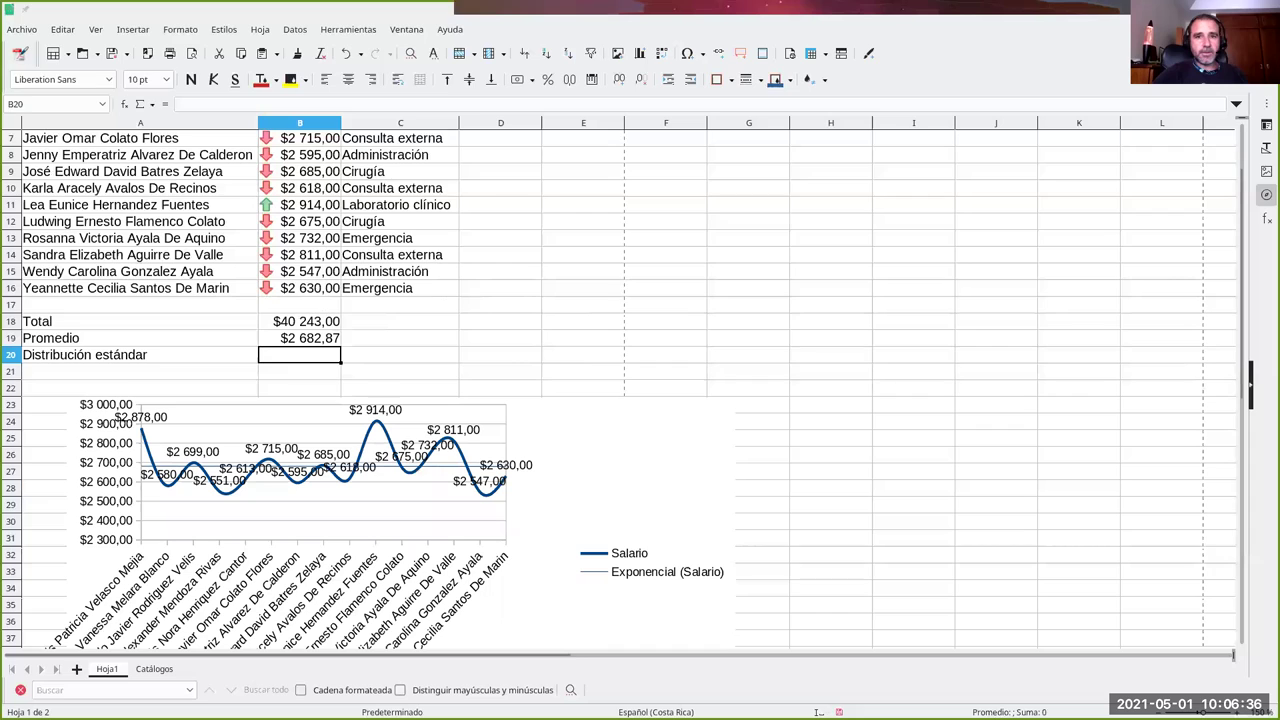
double_click(323, 360)
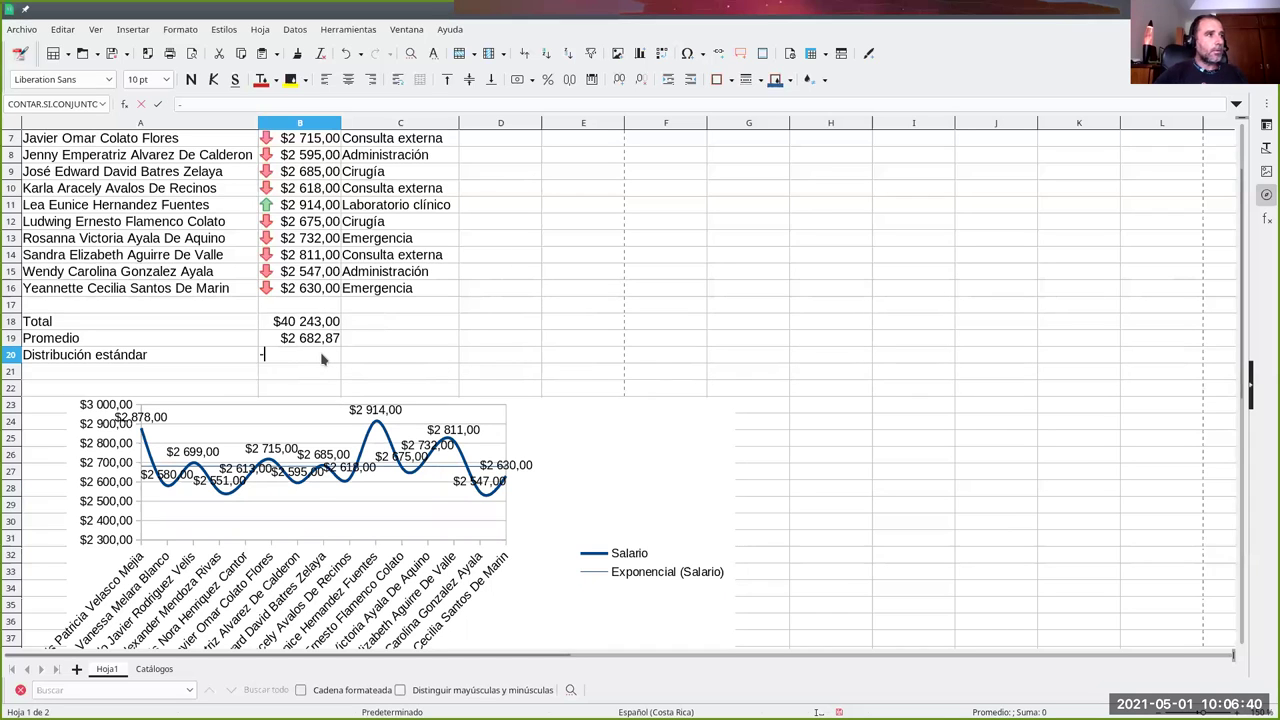
text(=DES)
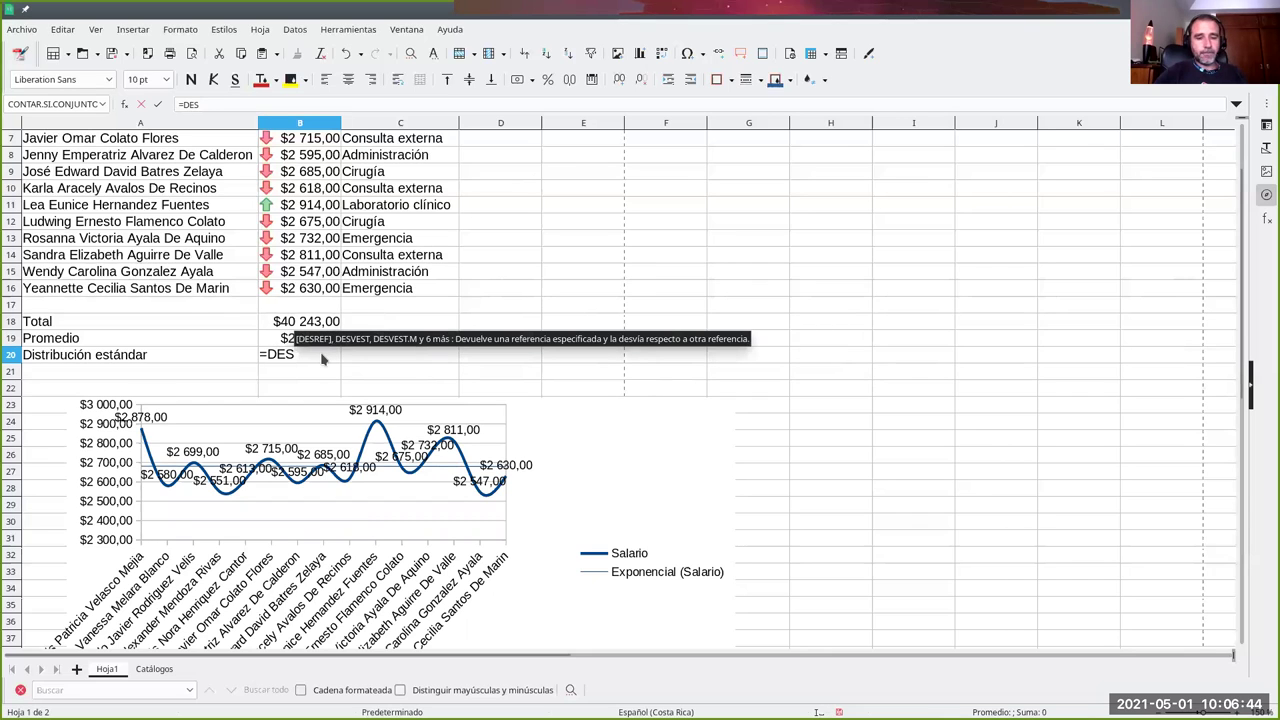
text(VEST)
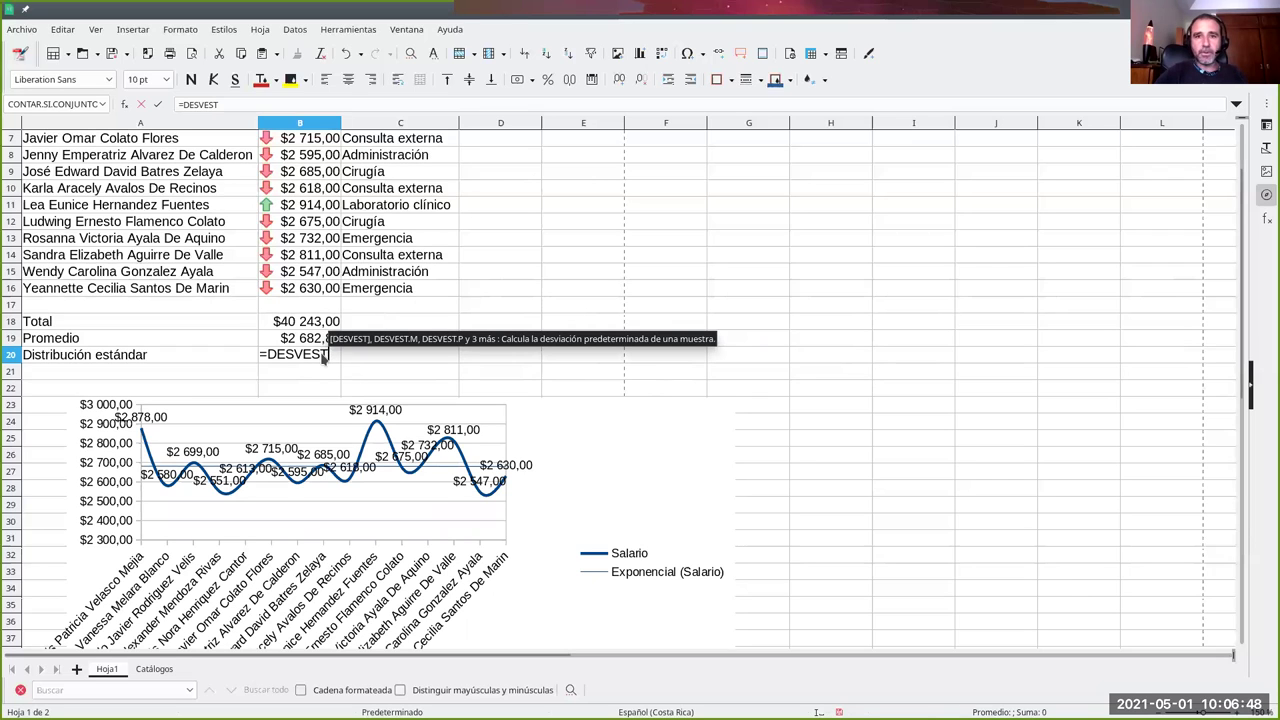
text(()
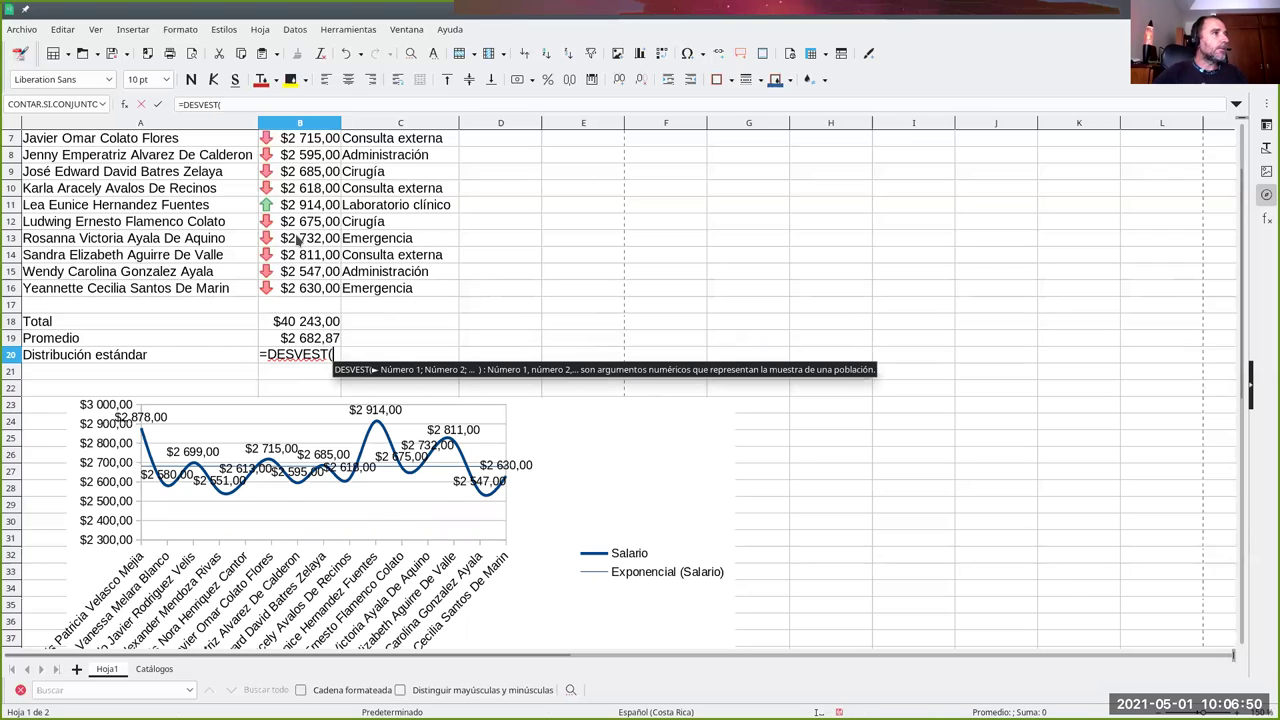
scroll(325, 203, up, 2)
drag(310, 160, 274, 393)
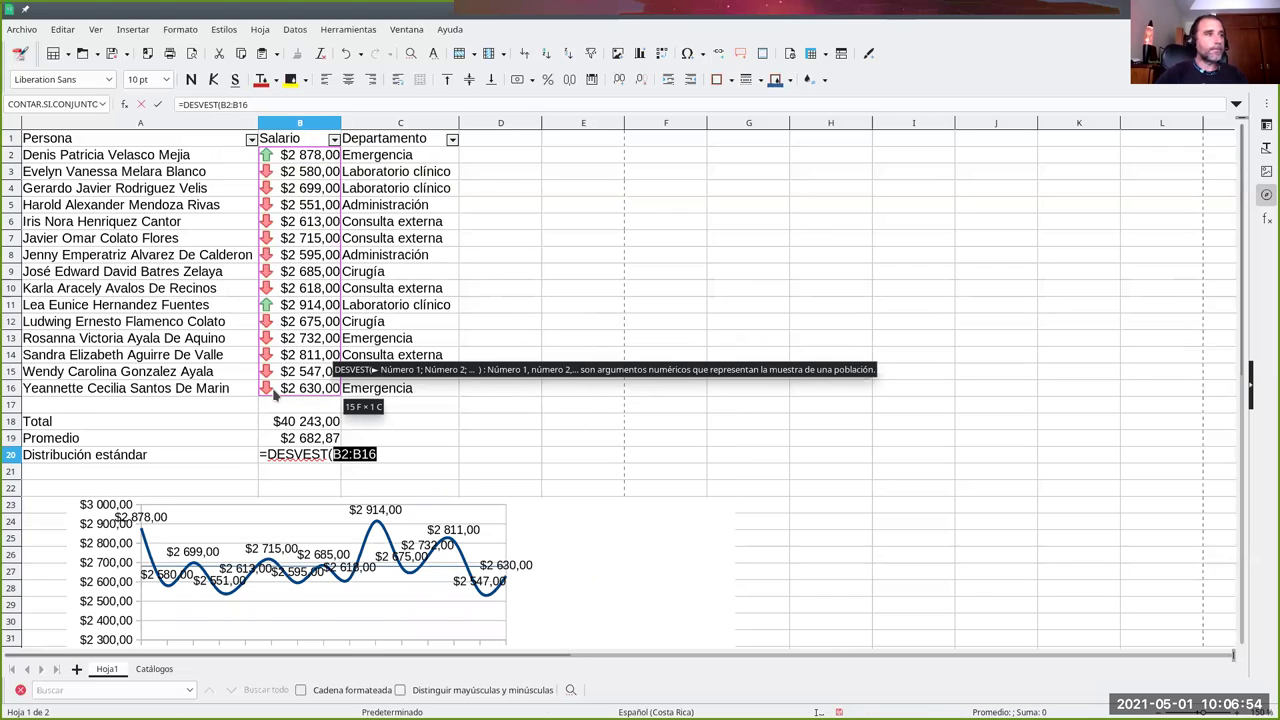
text())
key(Return)
click(325, 459)
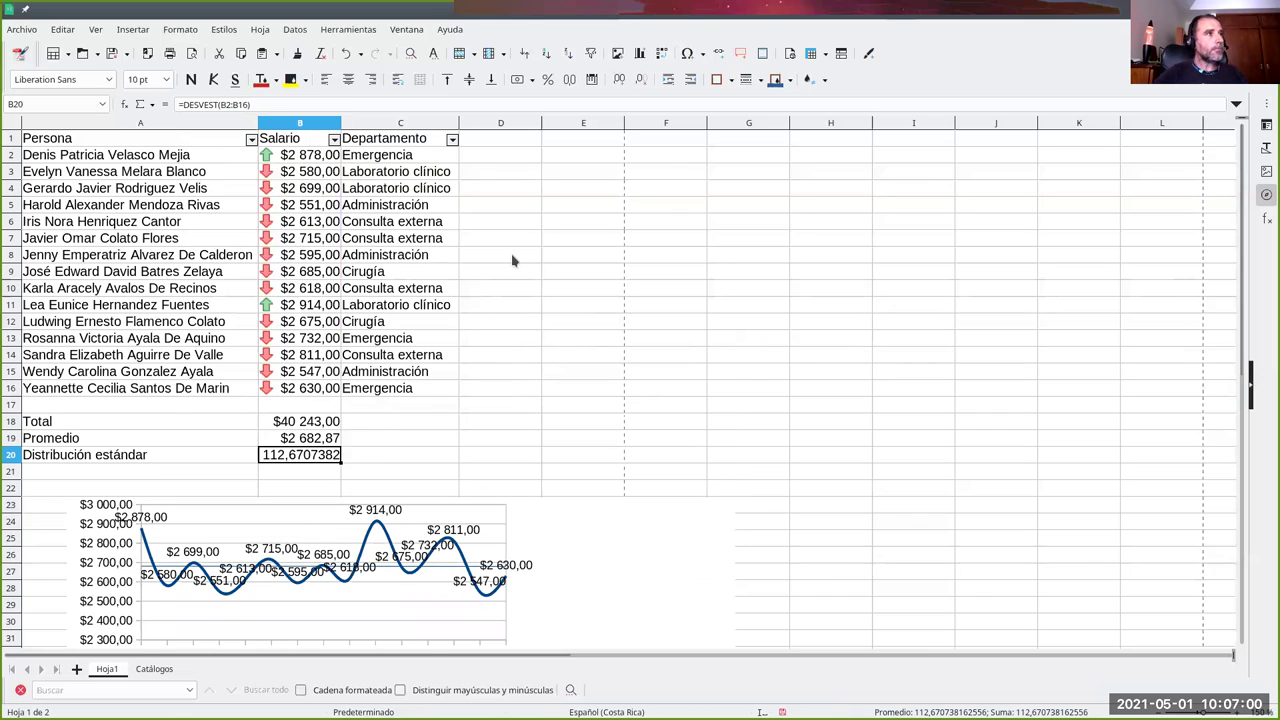
click(484, 142)
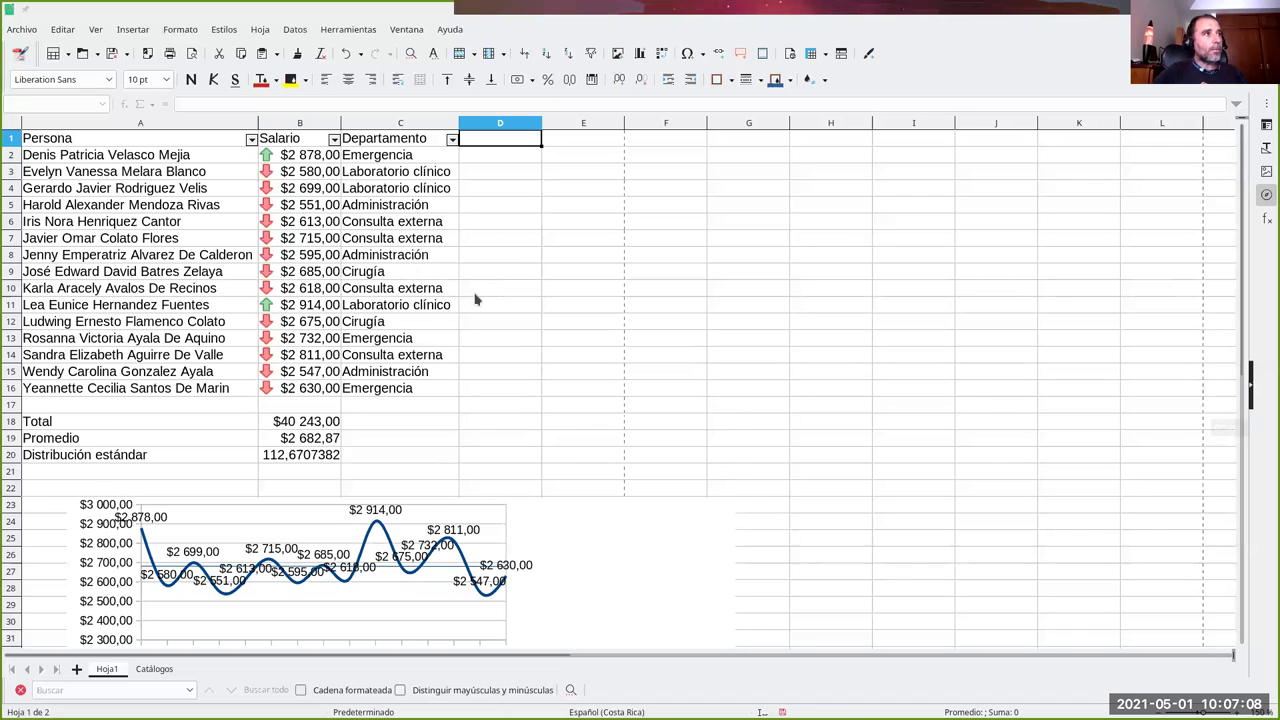
Step: Move the salary line chart from below the statistics to cell E1, beside the table
click(600, 186)
click(586, 136)
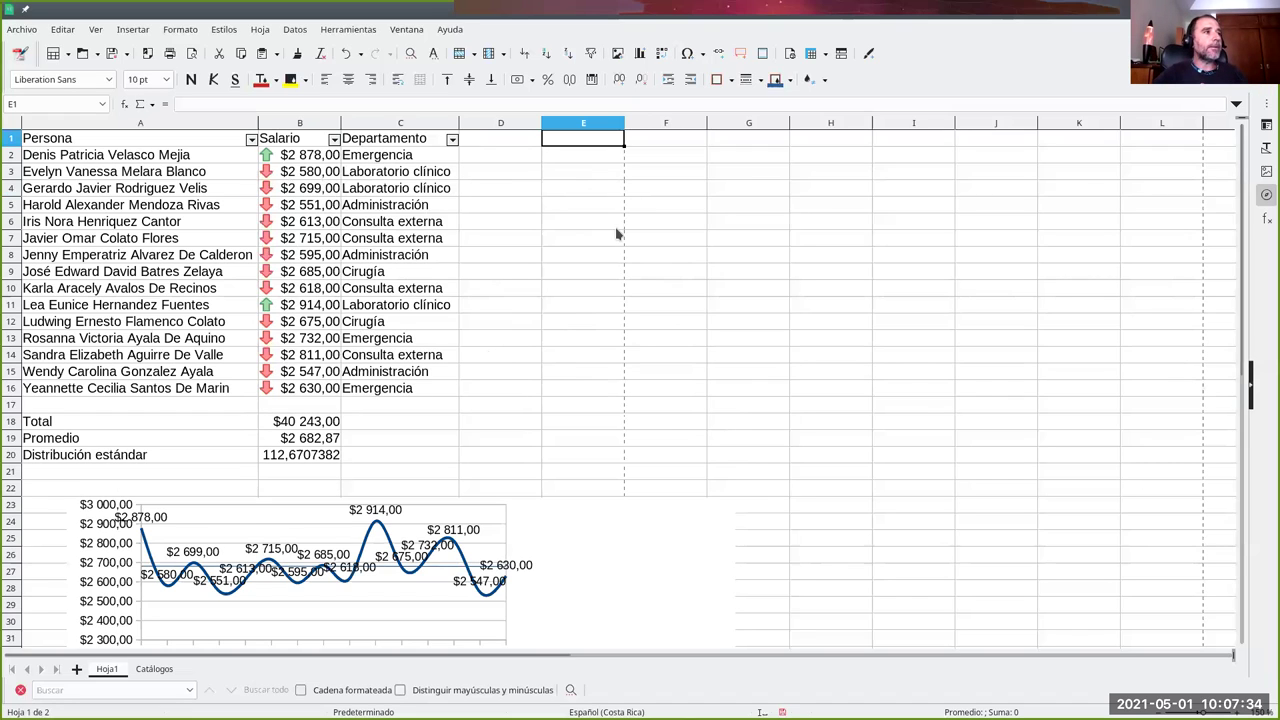
click(93, 525)
key(ctrl+c)
key(ctrl+v)
drag(603, 156, 589, 159)
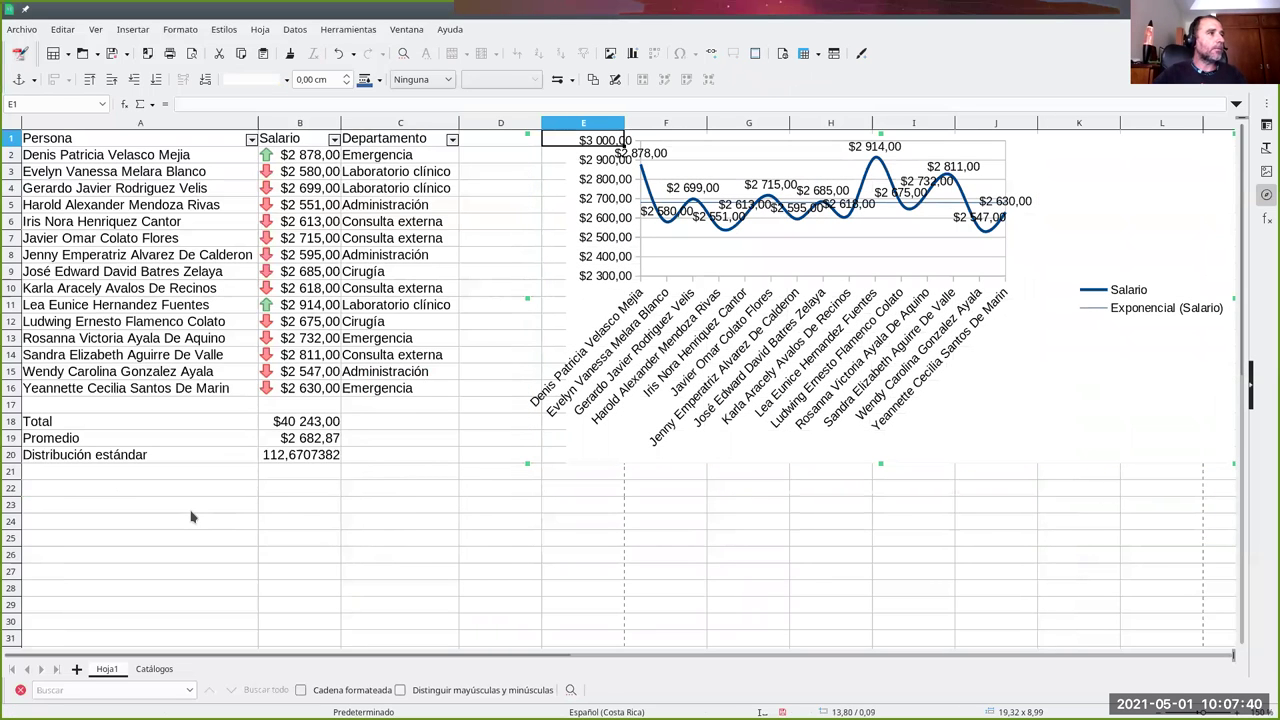
Step: Enter the heading 'Grupos salariales' in A23 with 2500 and 2550 below it
click(193, 516)
text(Gru)
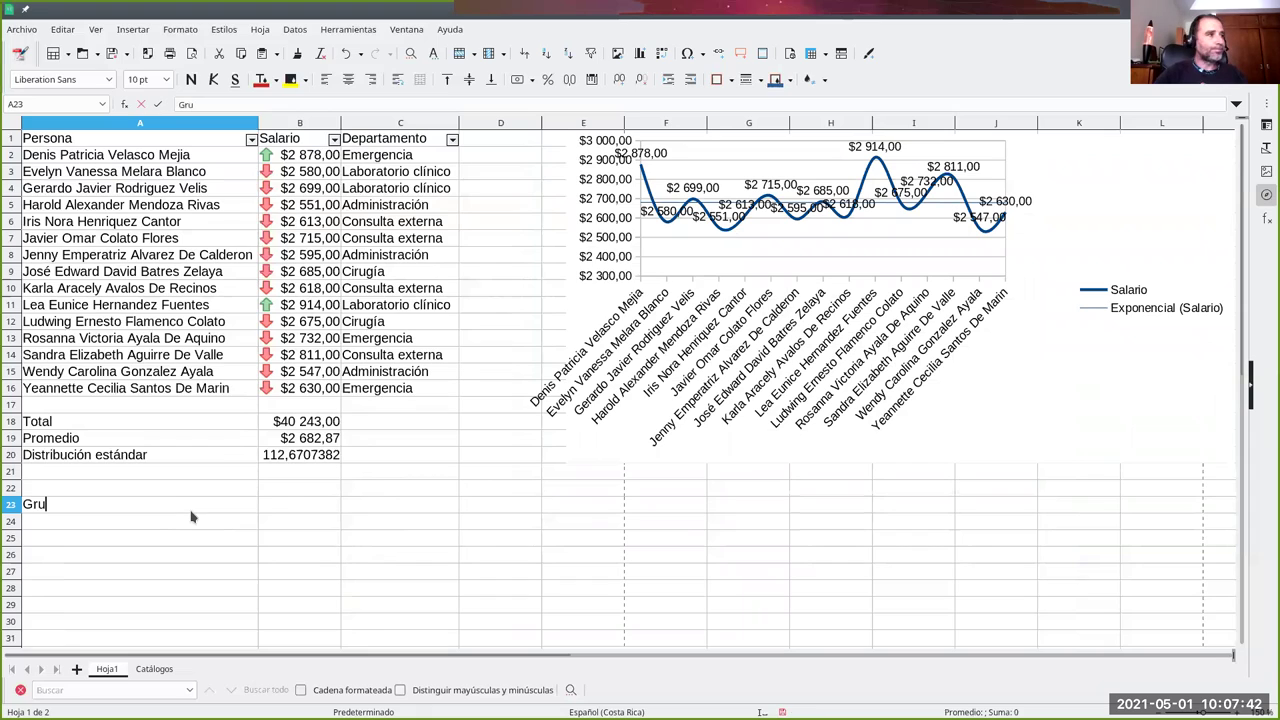
text(os de)
key(BackSpace)
key(BackSpace)
text(salariales)
key(Return)
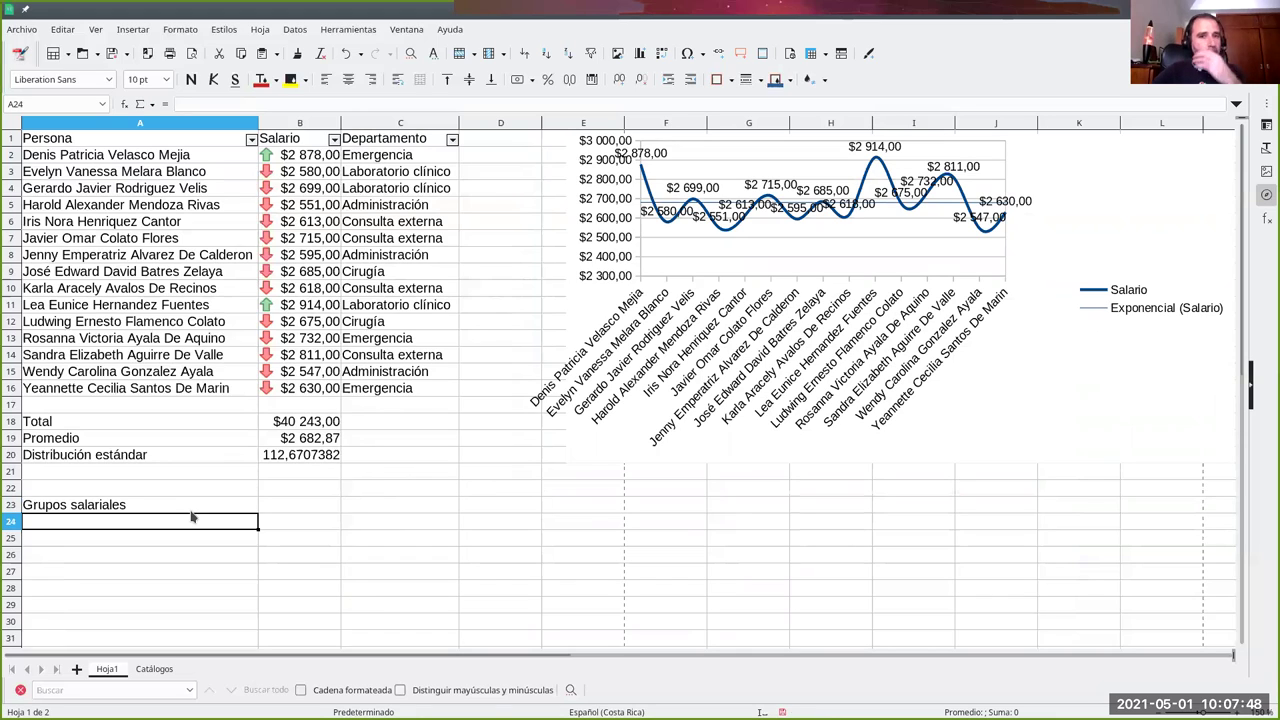
text(2500)
key(Return)
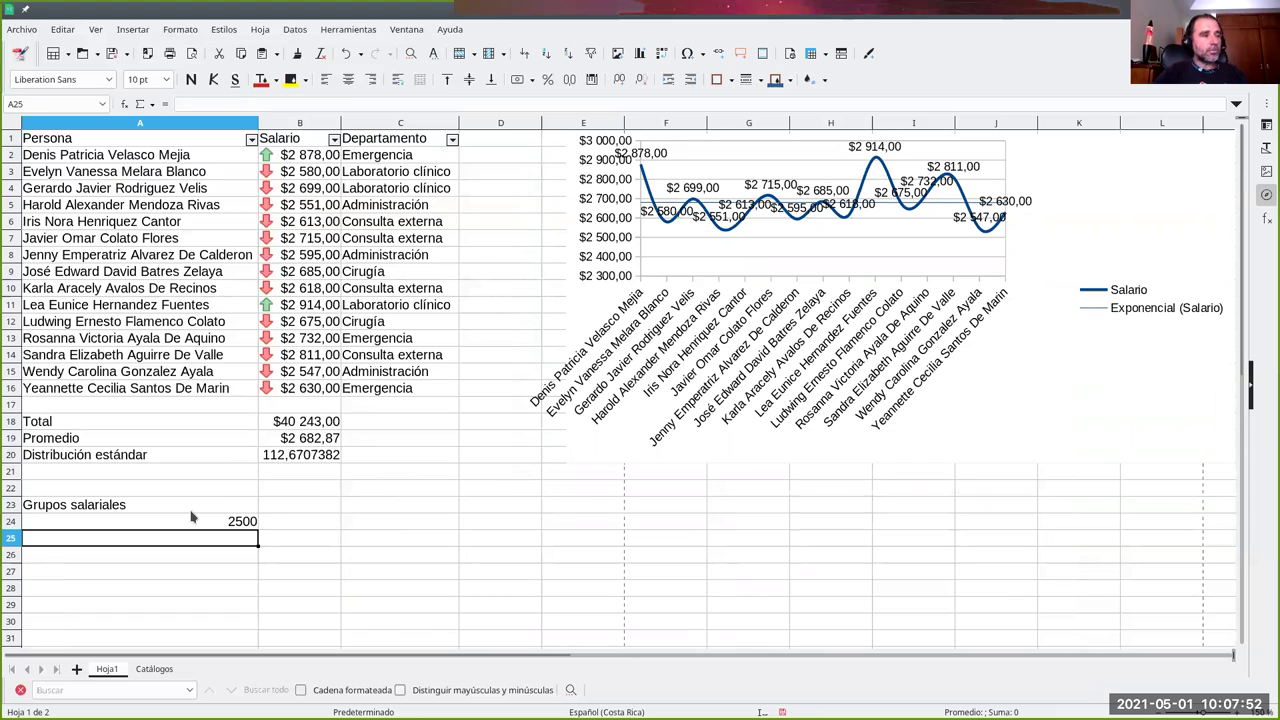
text(2550)
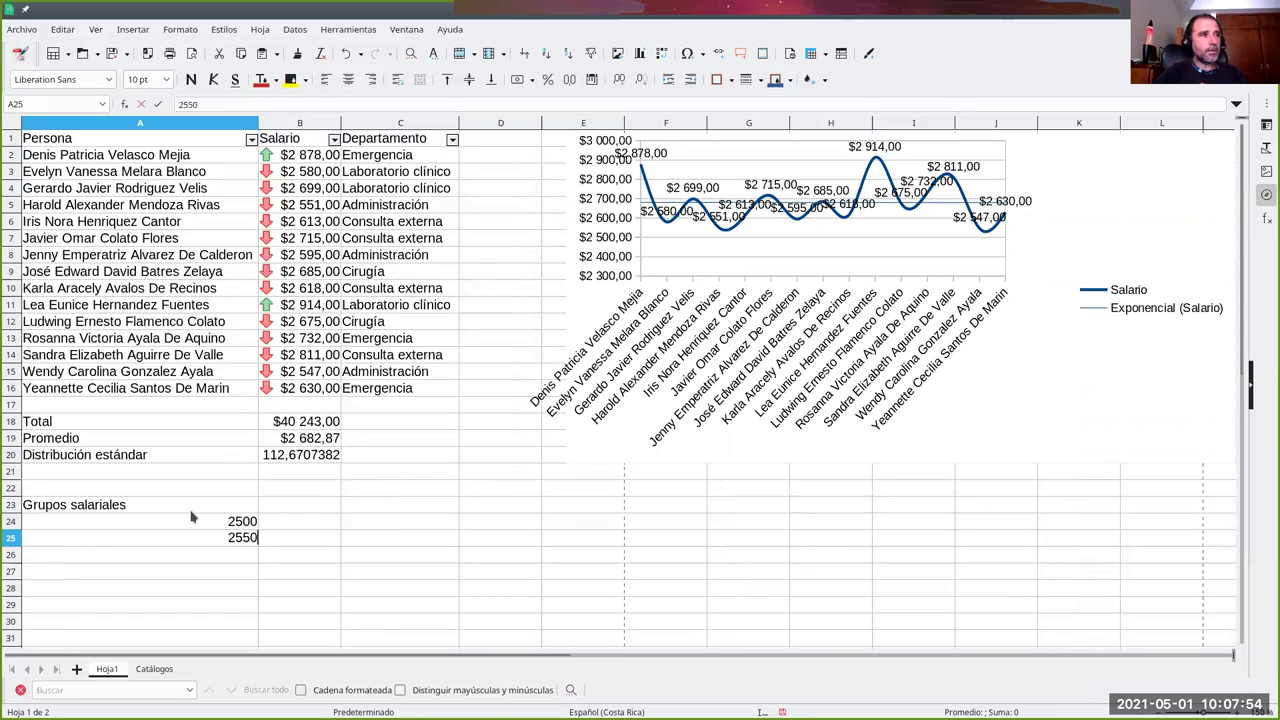
key(Return)
Step: Extend the salary group series in steps of 50 down to 3000 in A34
scroll(295, 514, down, 3)
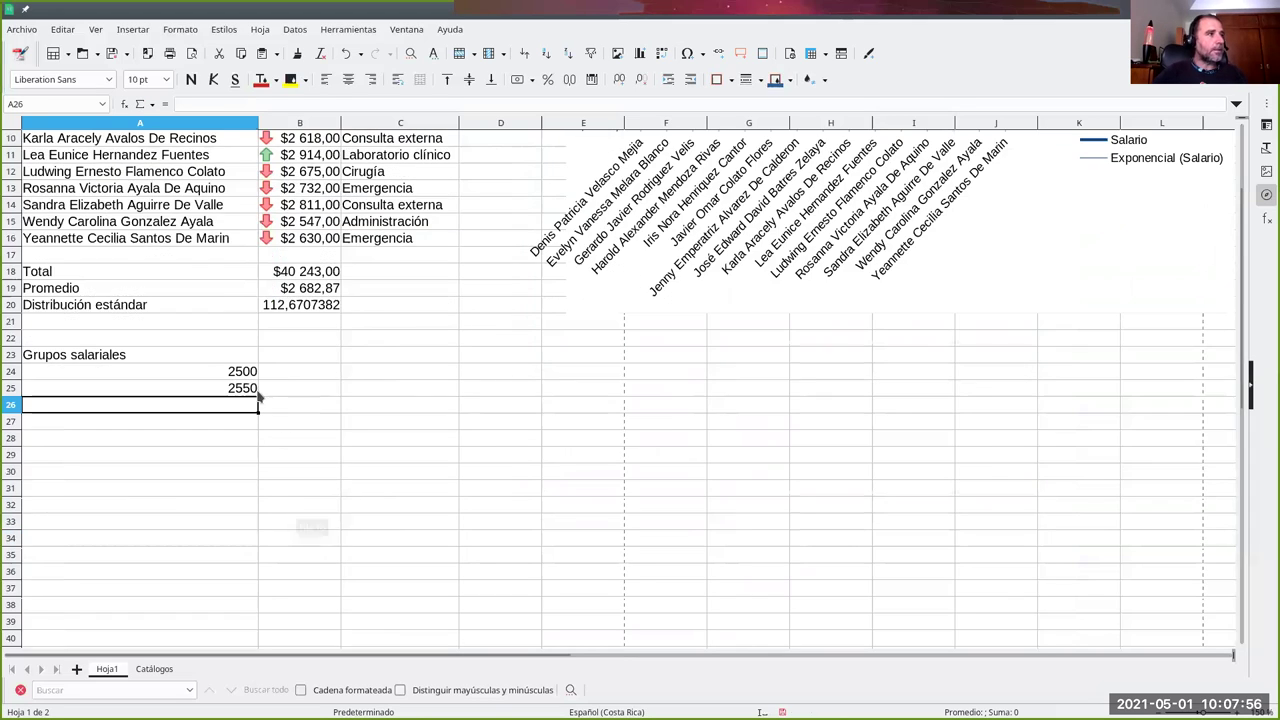
drag(210, 371, 210, 390)
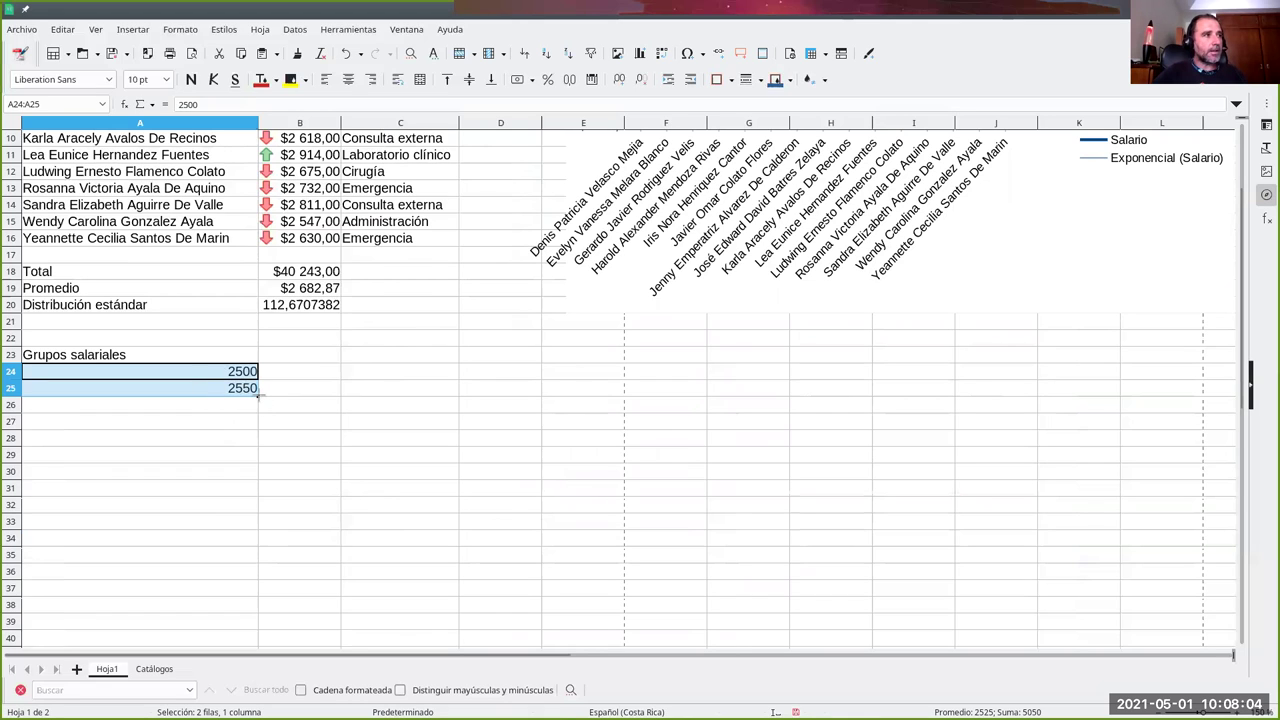
drag(258, 396, 254, 548)
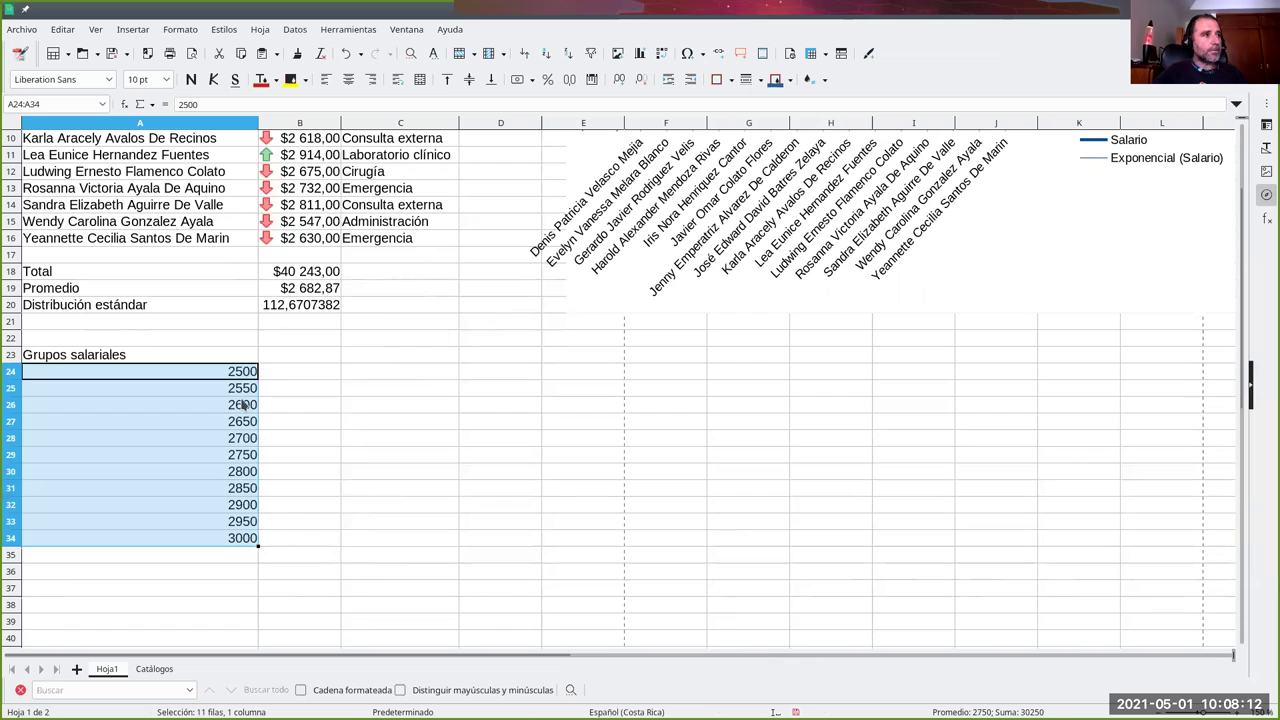
click(245, 406)
drag(187, 372, 170, 538)
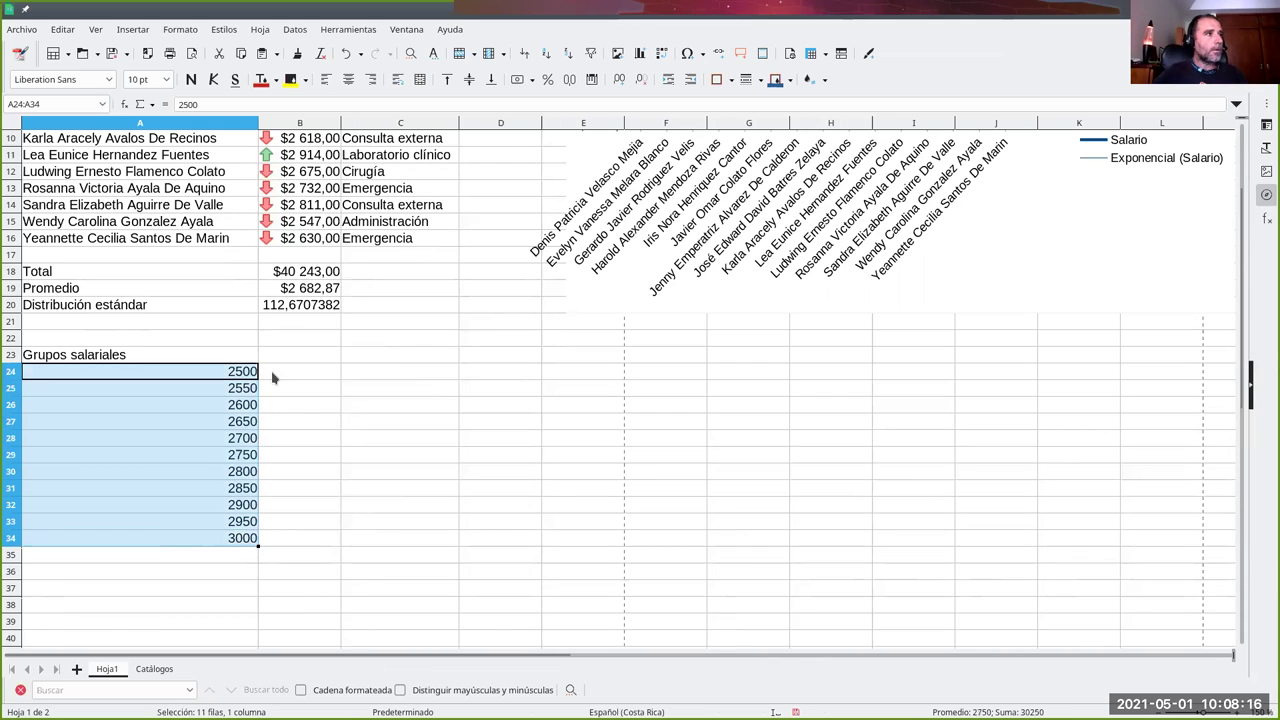
Step: Copy the average cell's currency format onto A24:A34, showing $2 500,00 to $3 000,00
click(286, 289)
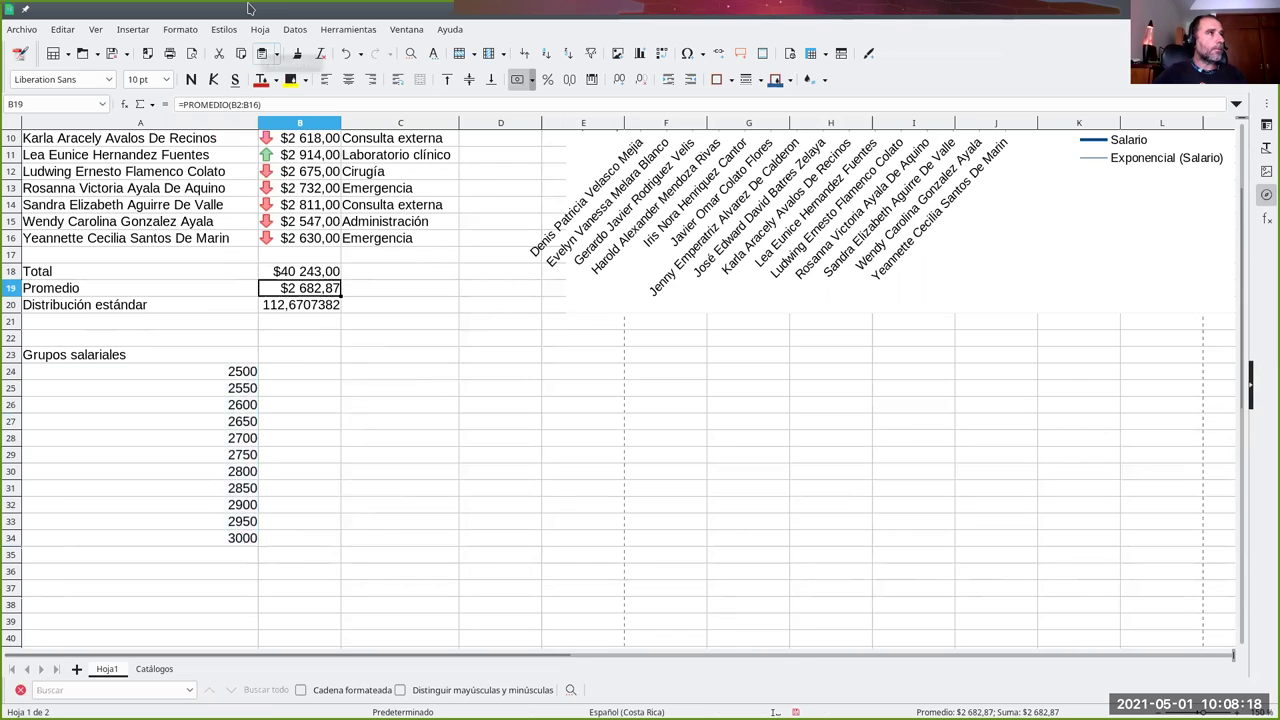
click(296, 53)
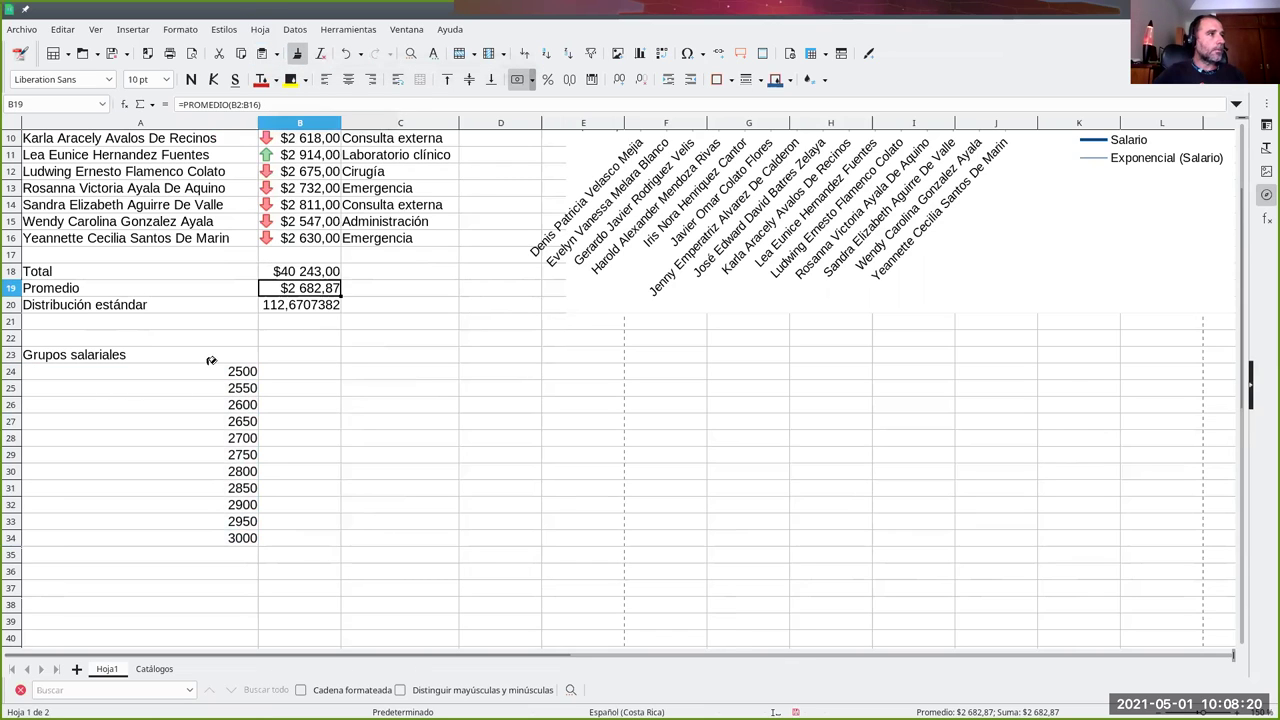
drag(210, 372, 230, 537)
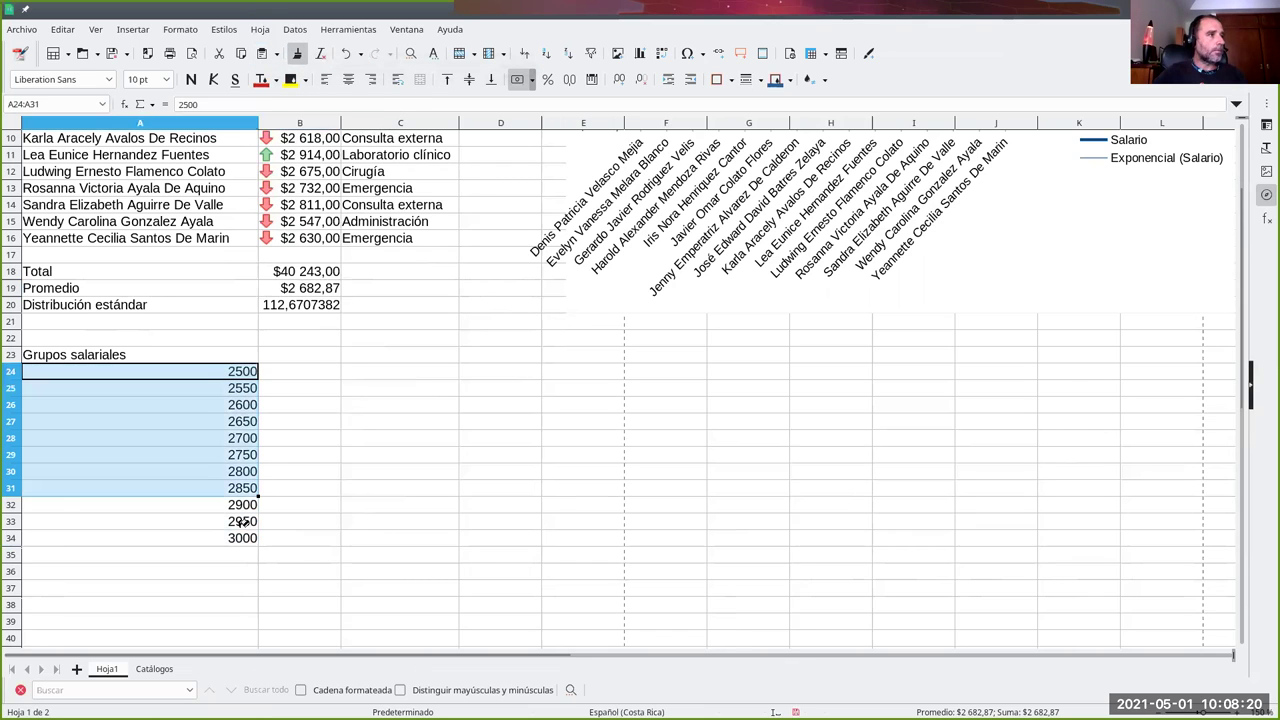
click(296, 374)
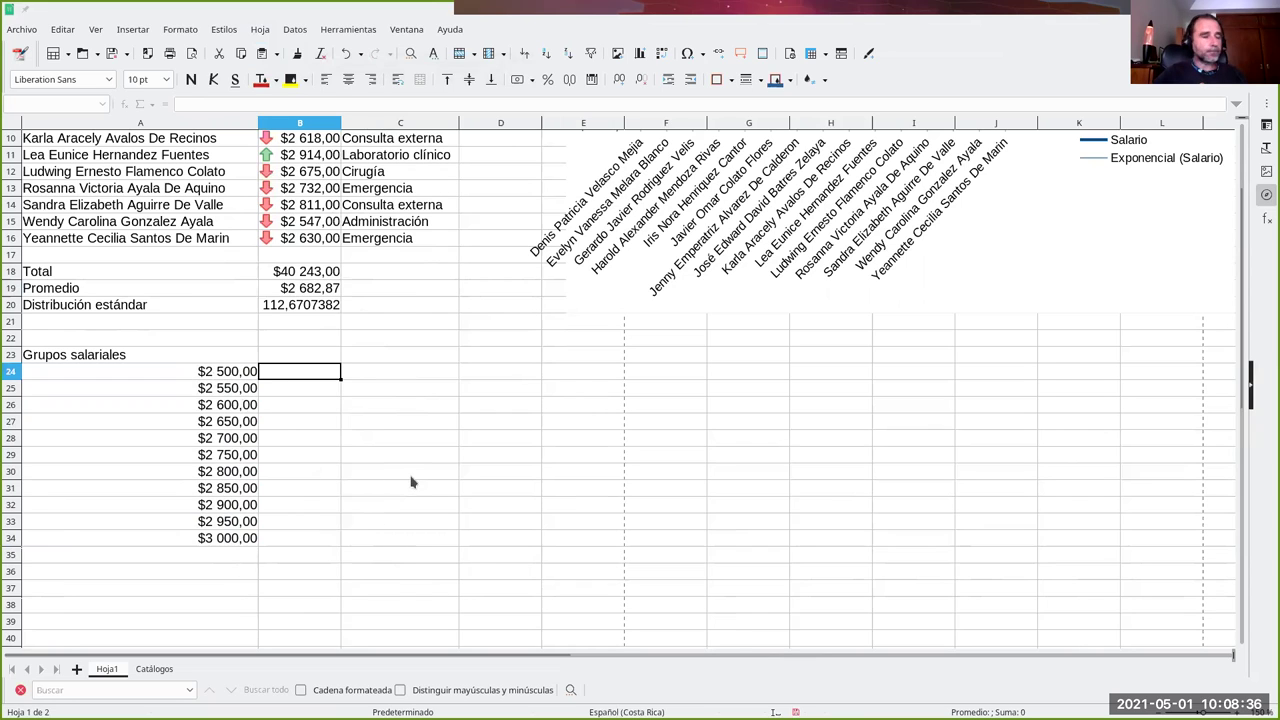
Step: Start a =distr.normal( formula in B24, removing a stray cell reference
click(306, 376)
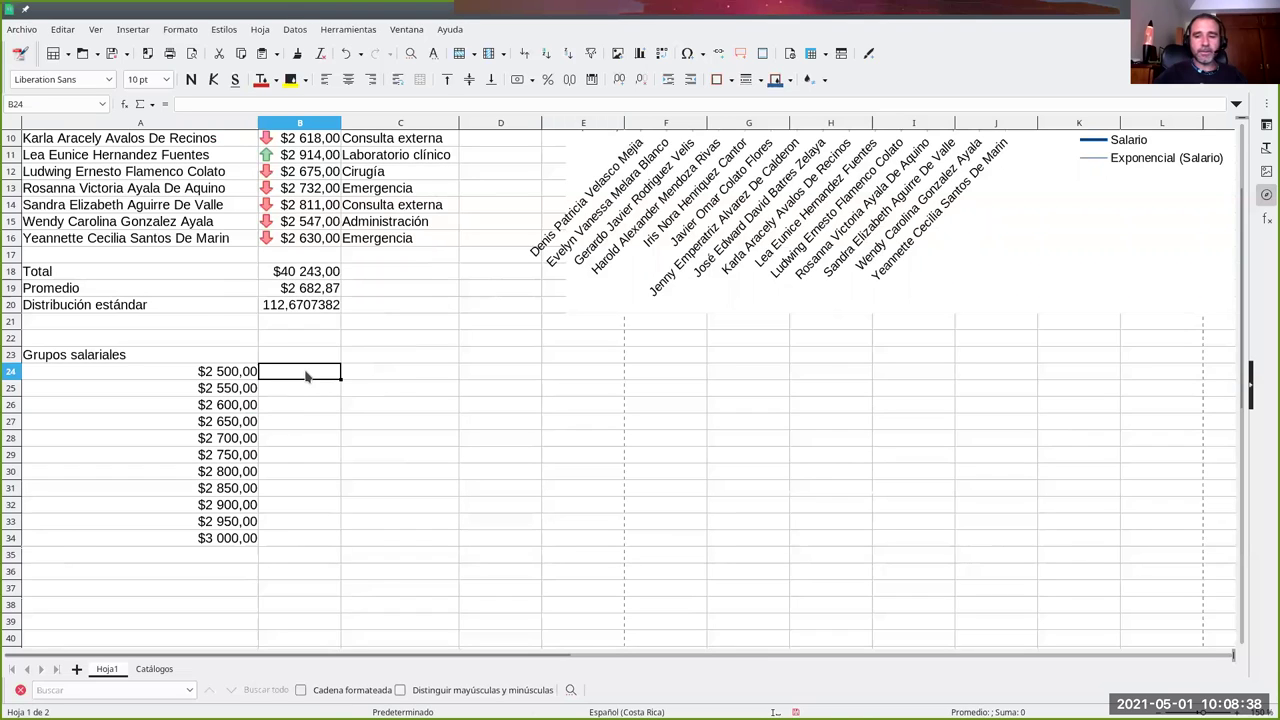
text(=dis)
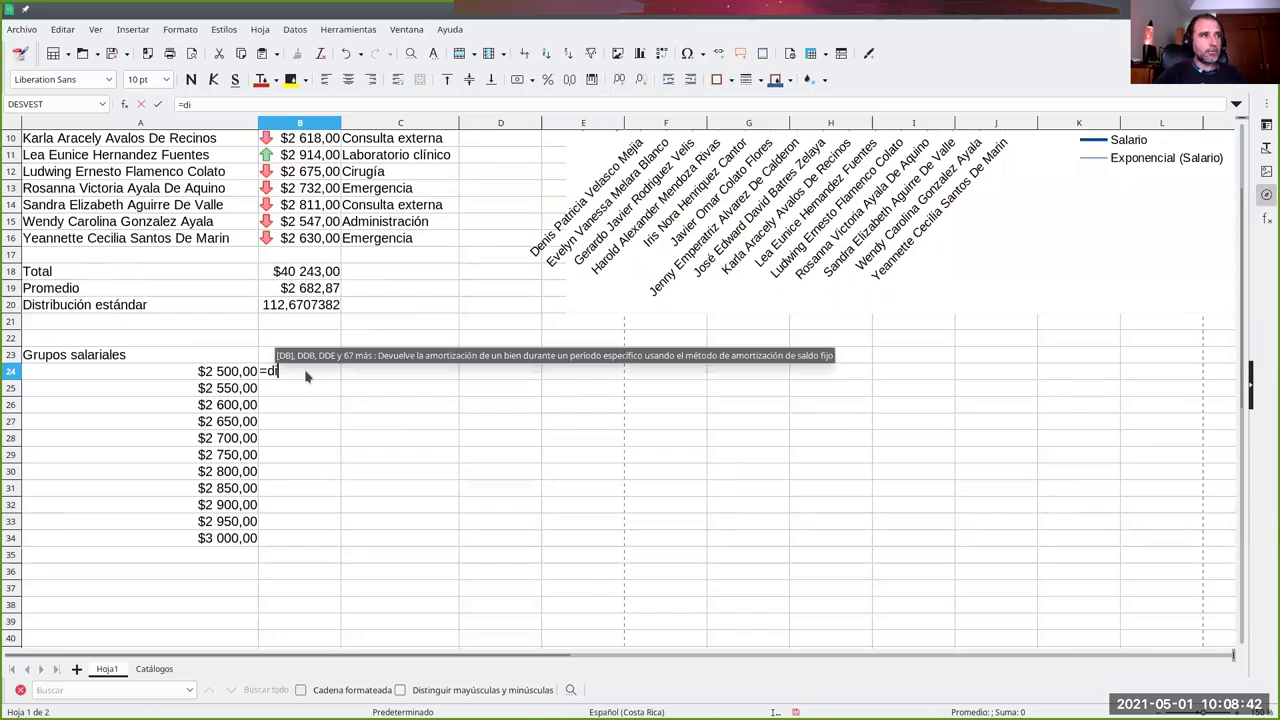
text(tr.normal)
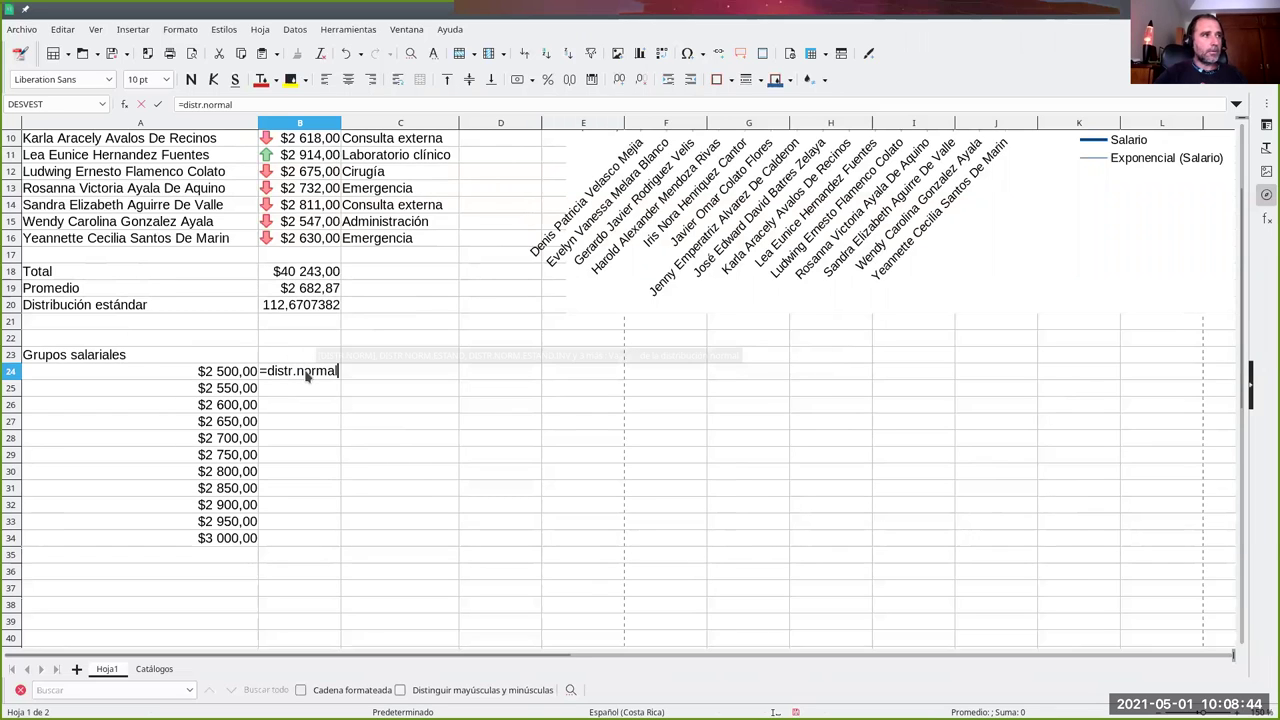
text(()
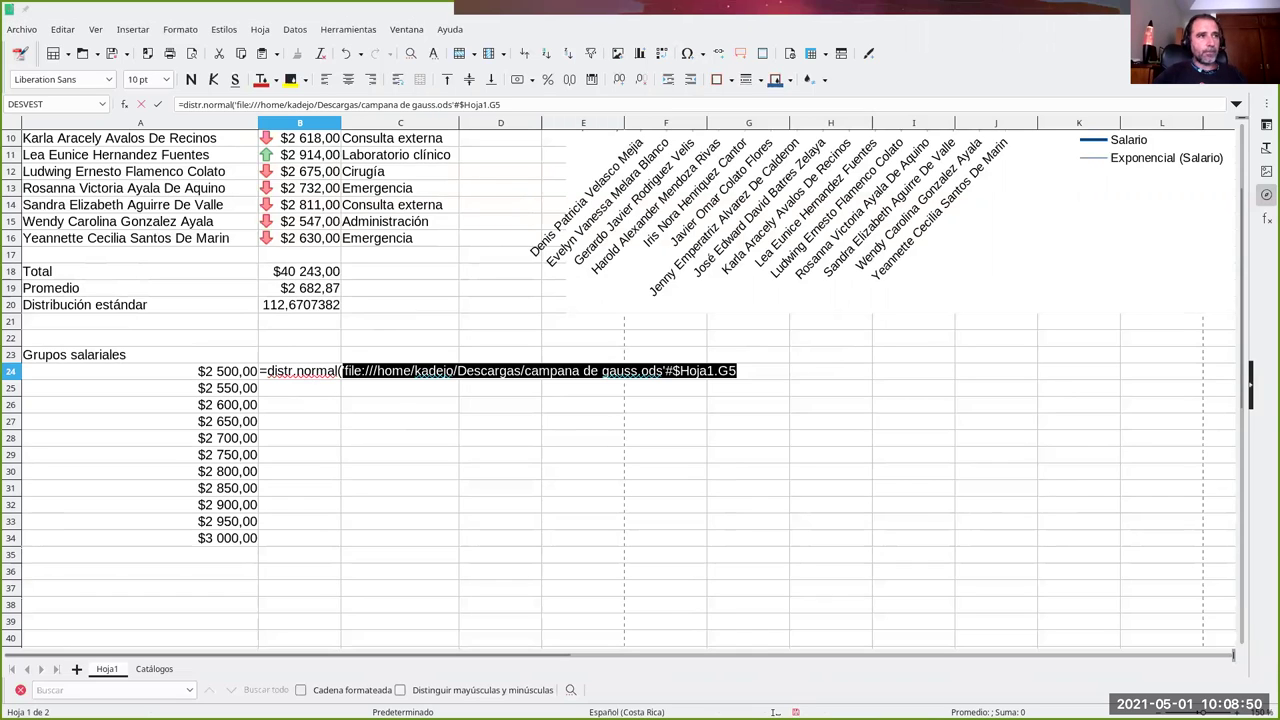
click(412, 387)
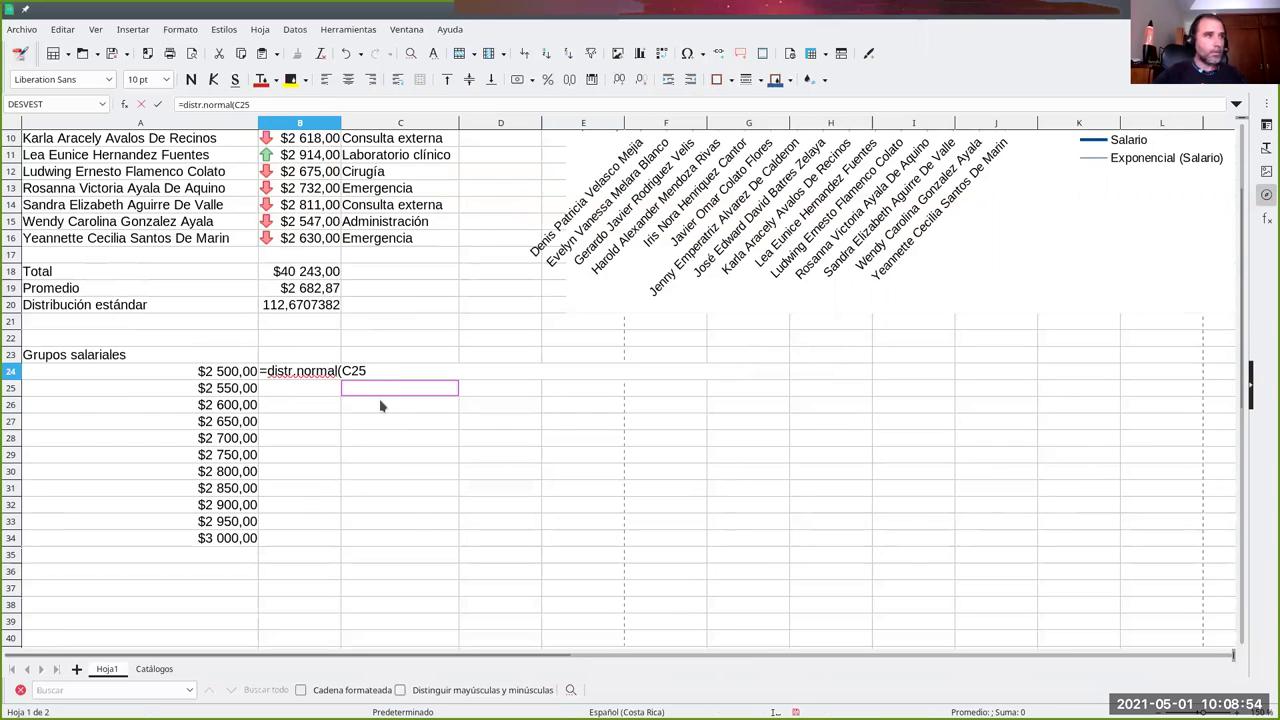
key(BackSpace)
key(BackSpace)
key(BackSpace)
key(Return)
click(326, 377)
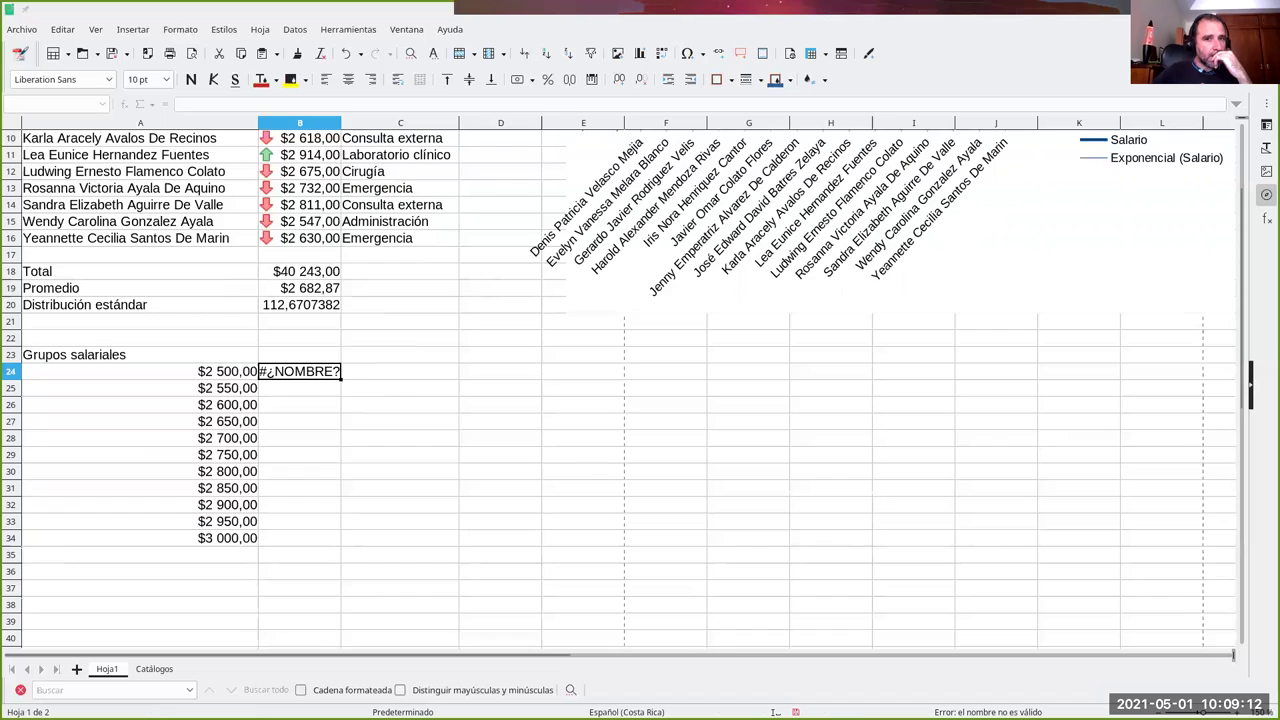
click(310, 389)
click(316, 376)
Step: Complete B24 as =distr.normal(A24;B19;B20;0) from the salary group, average and deviation
click(234, 104)
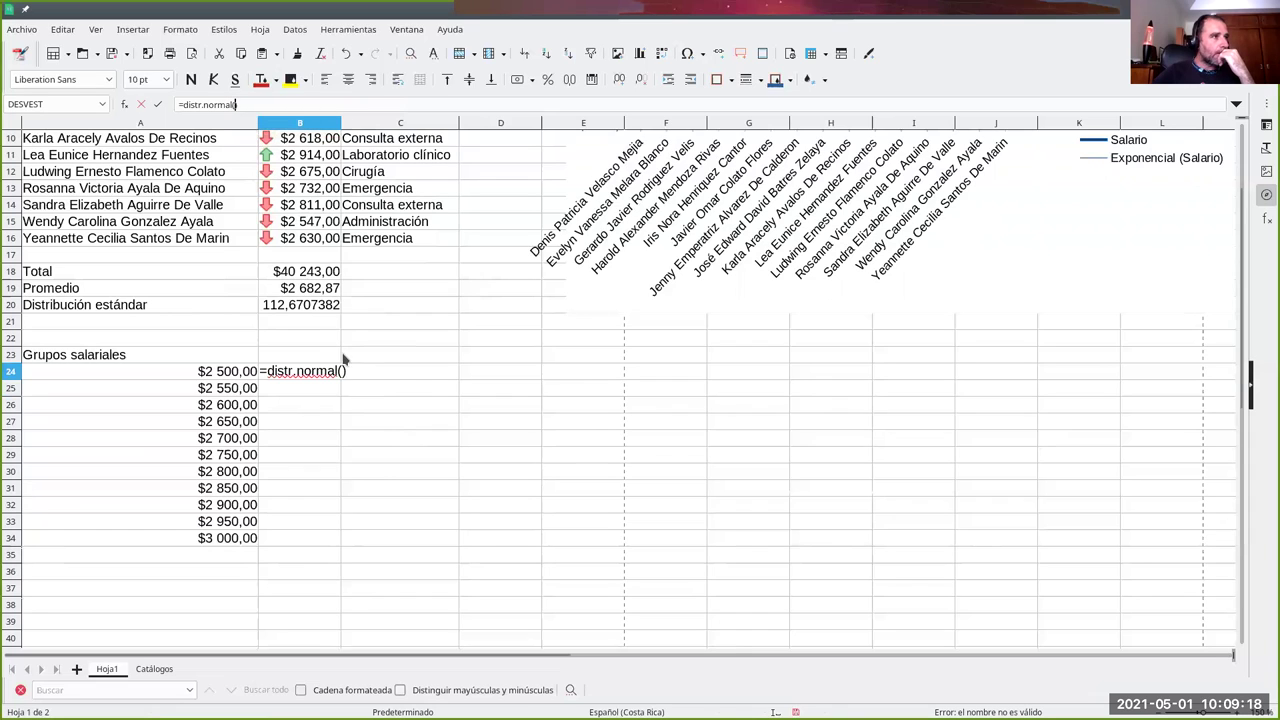
click(238, 373)
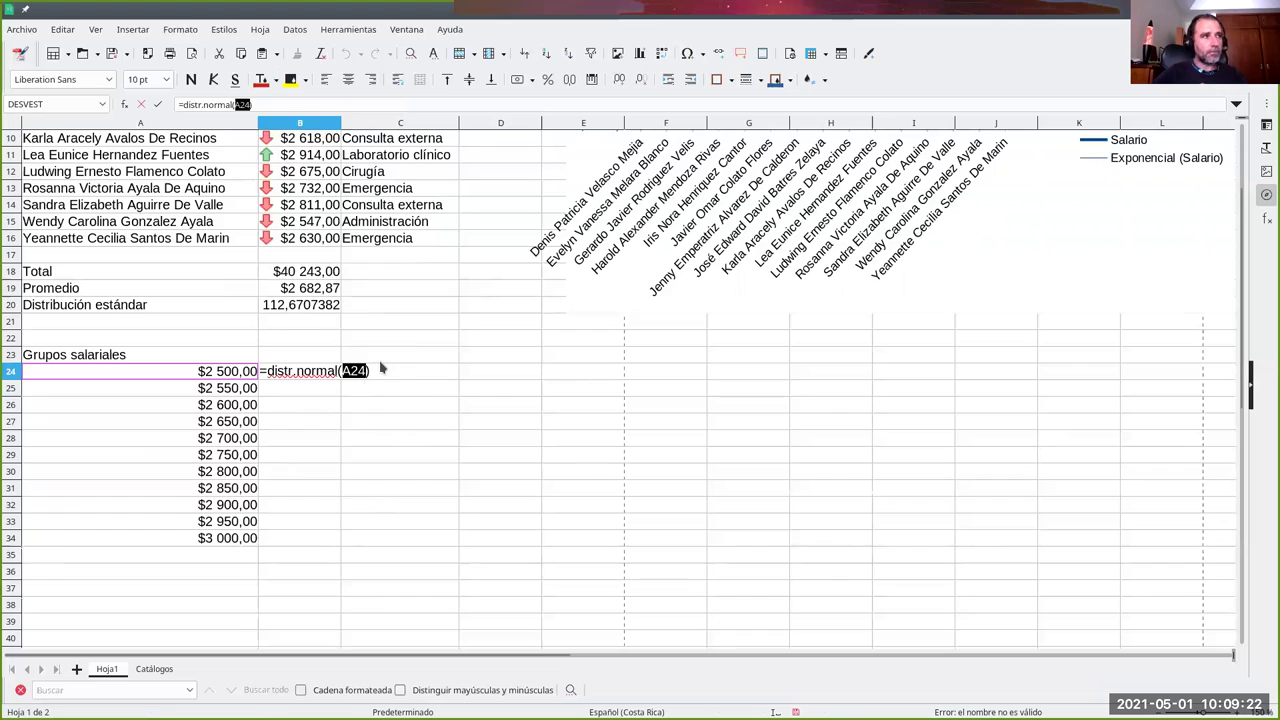
text(;)
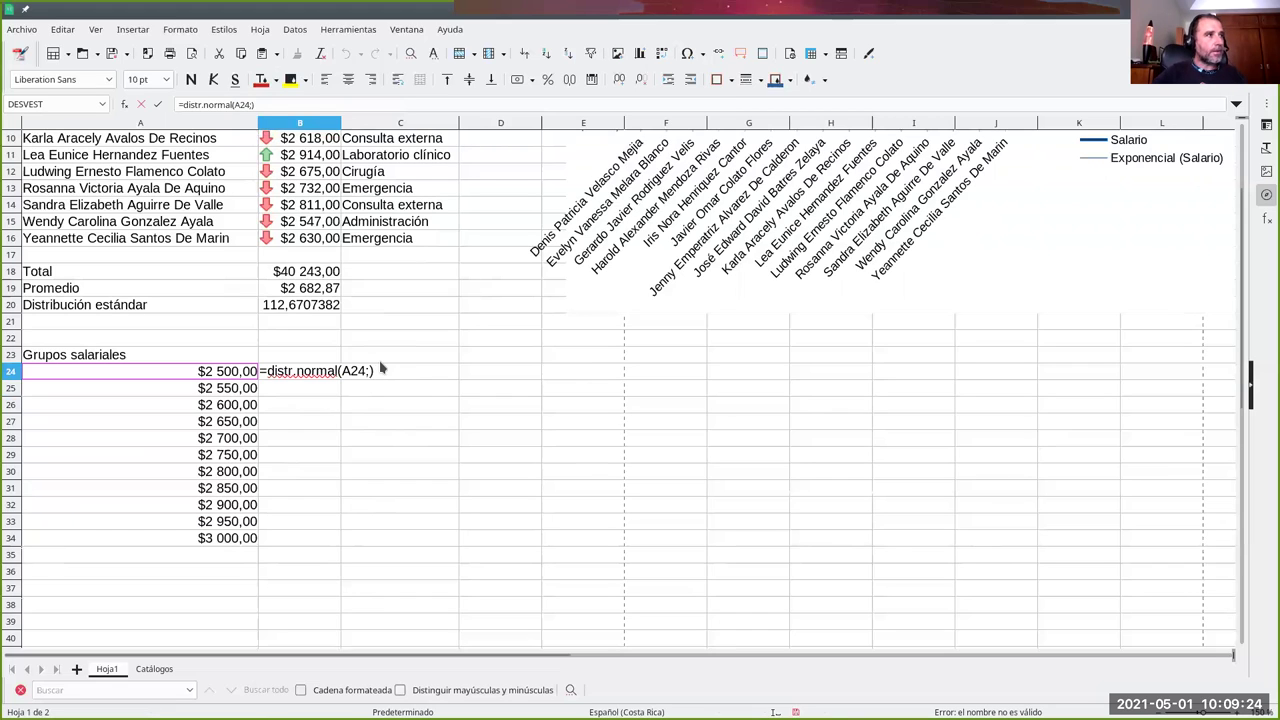
click(327, 291)
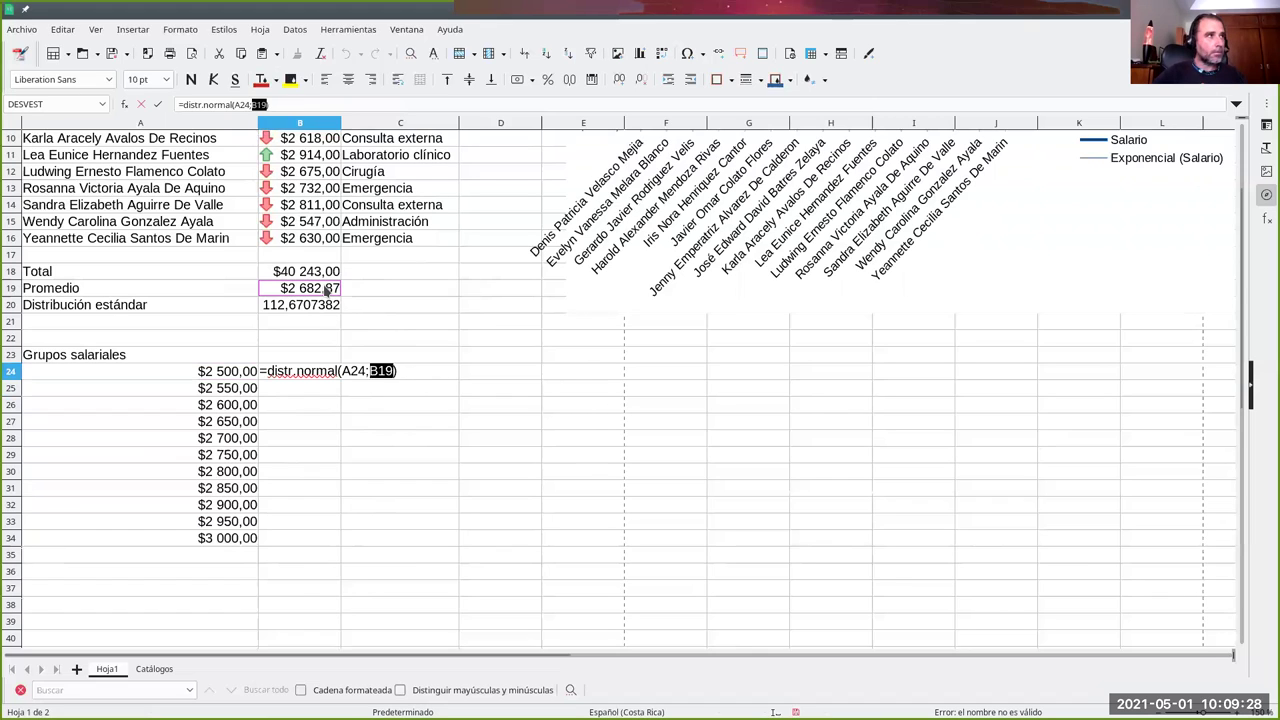
text(;)
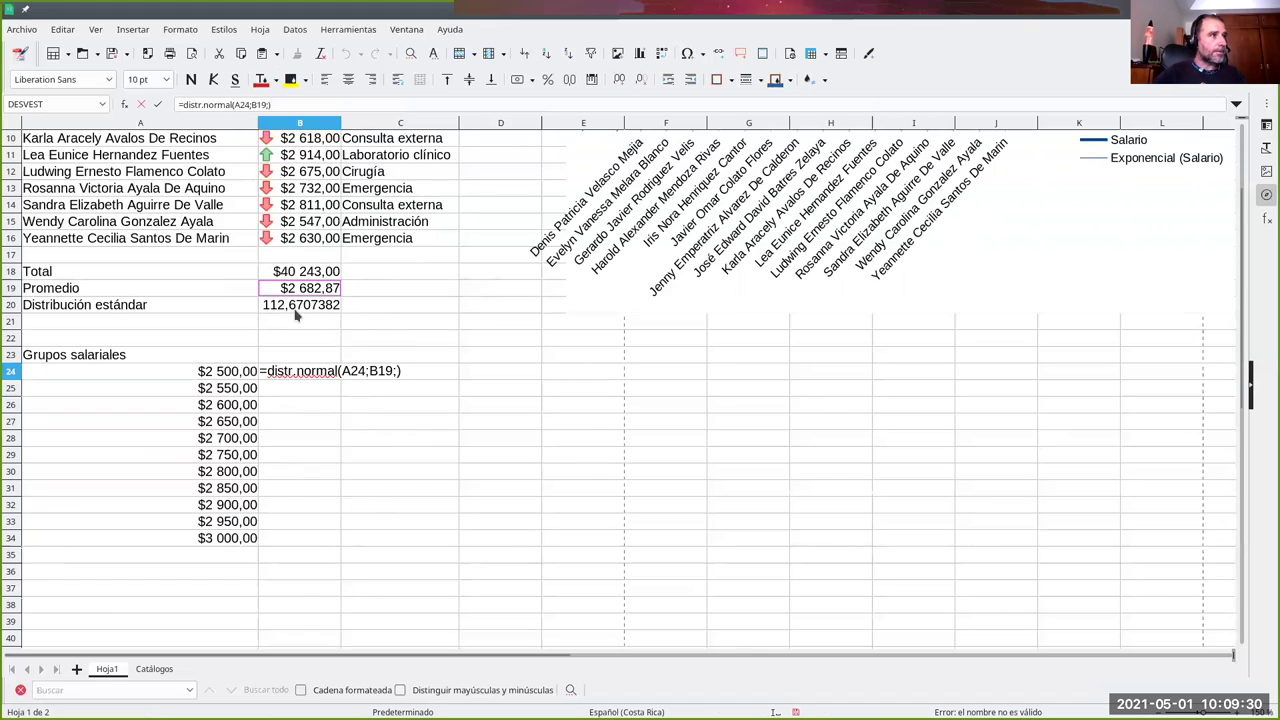
click(296, 310)
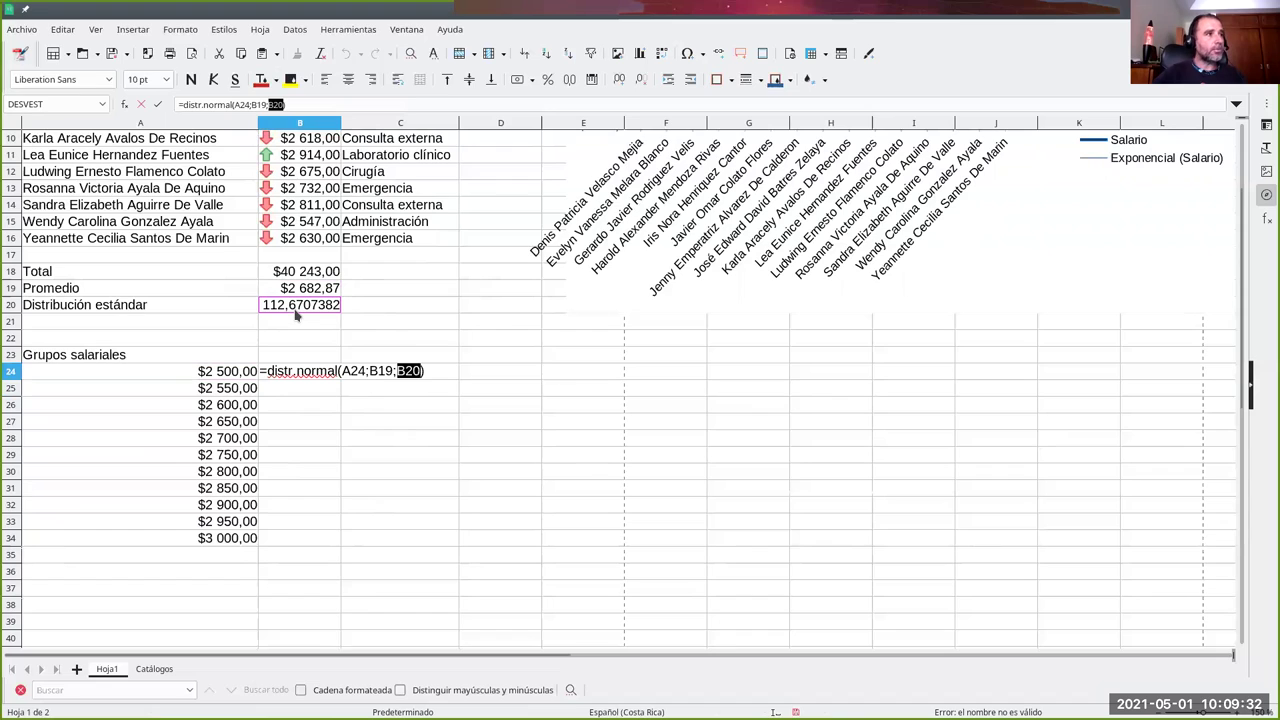
text(;)
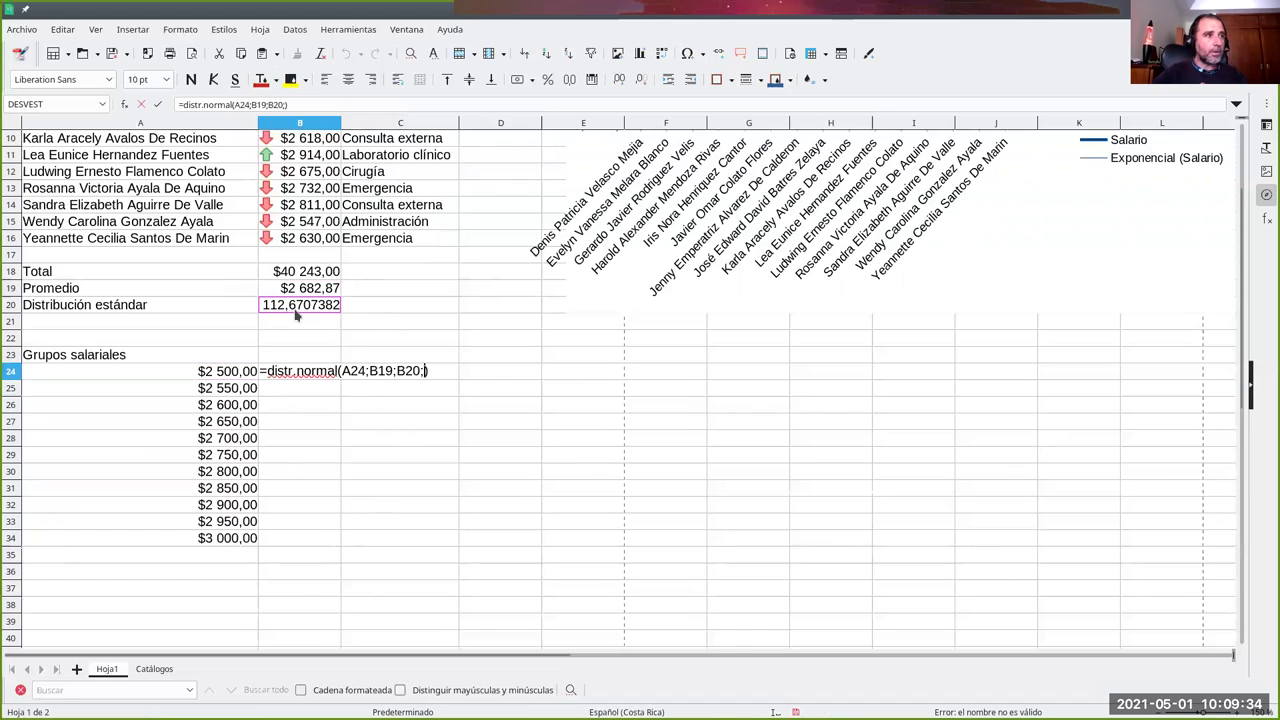
text(0)
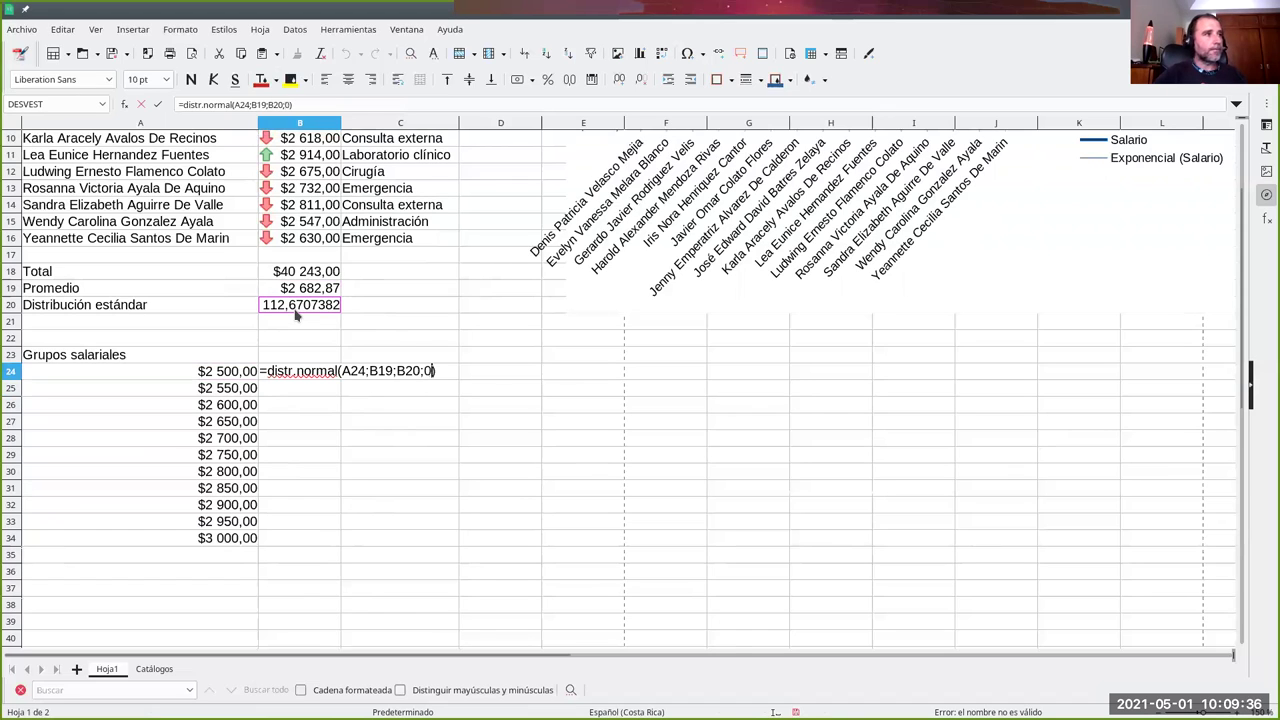
key(Return)
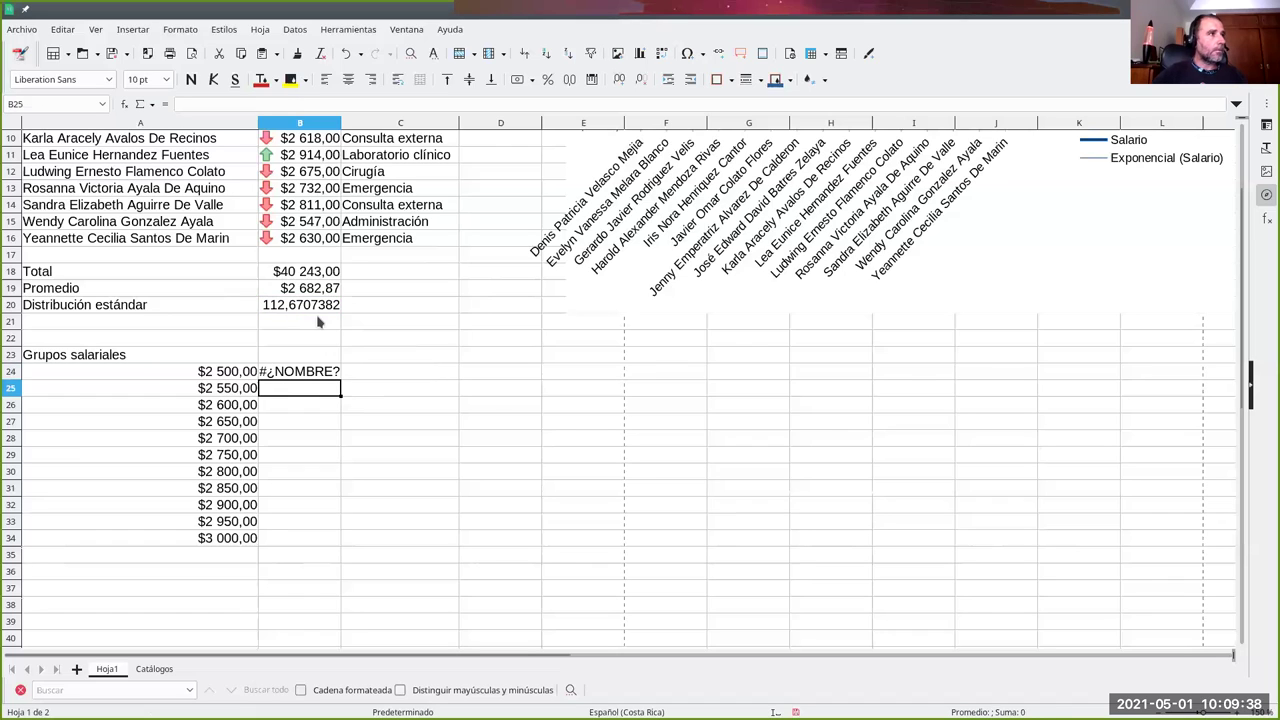
Step: Reopen B24's formula, which returns #¿NOMBRE?, for editing
click(287, 377)
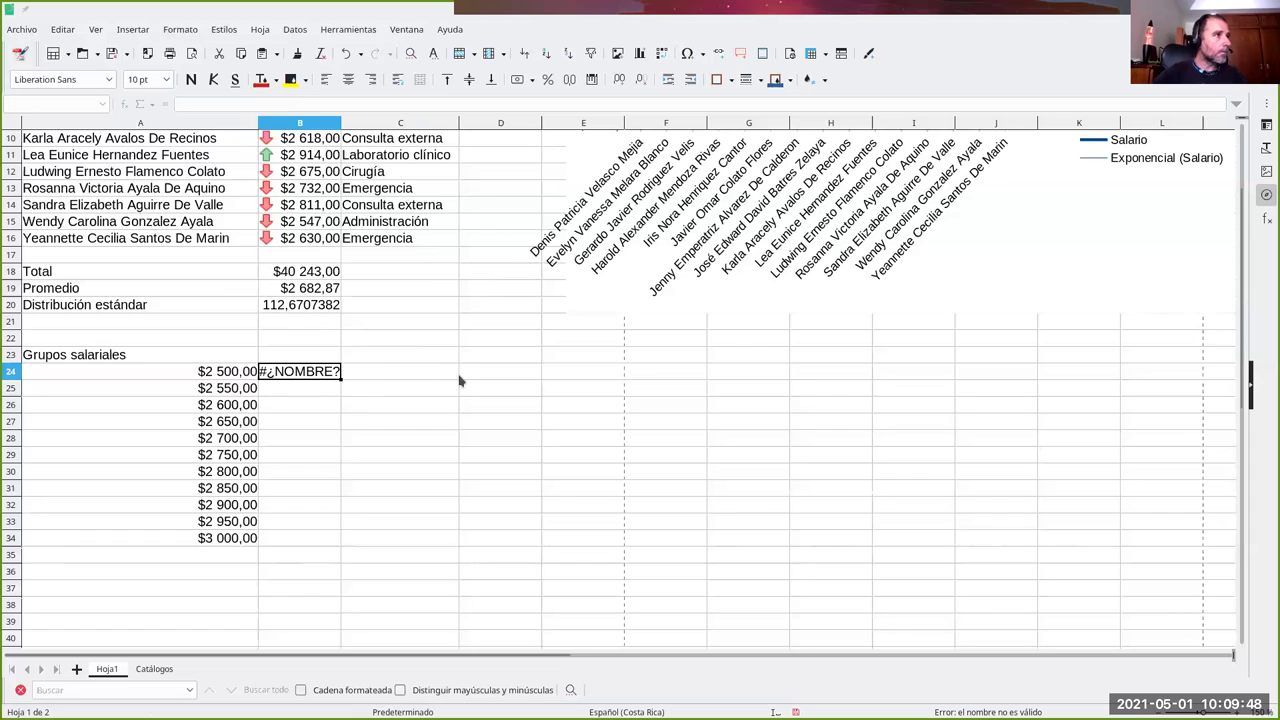
click(318, 372)
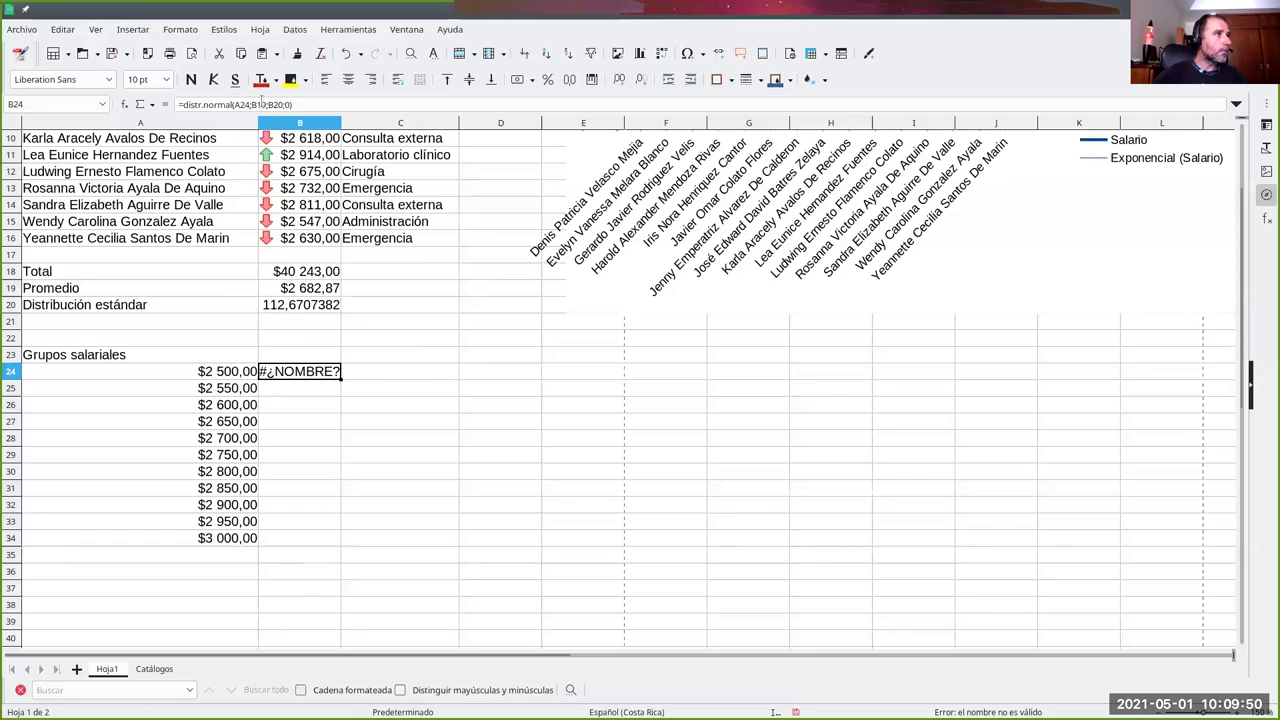
click(240, 104)
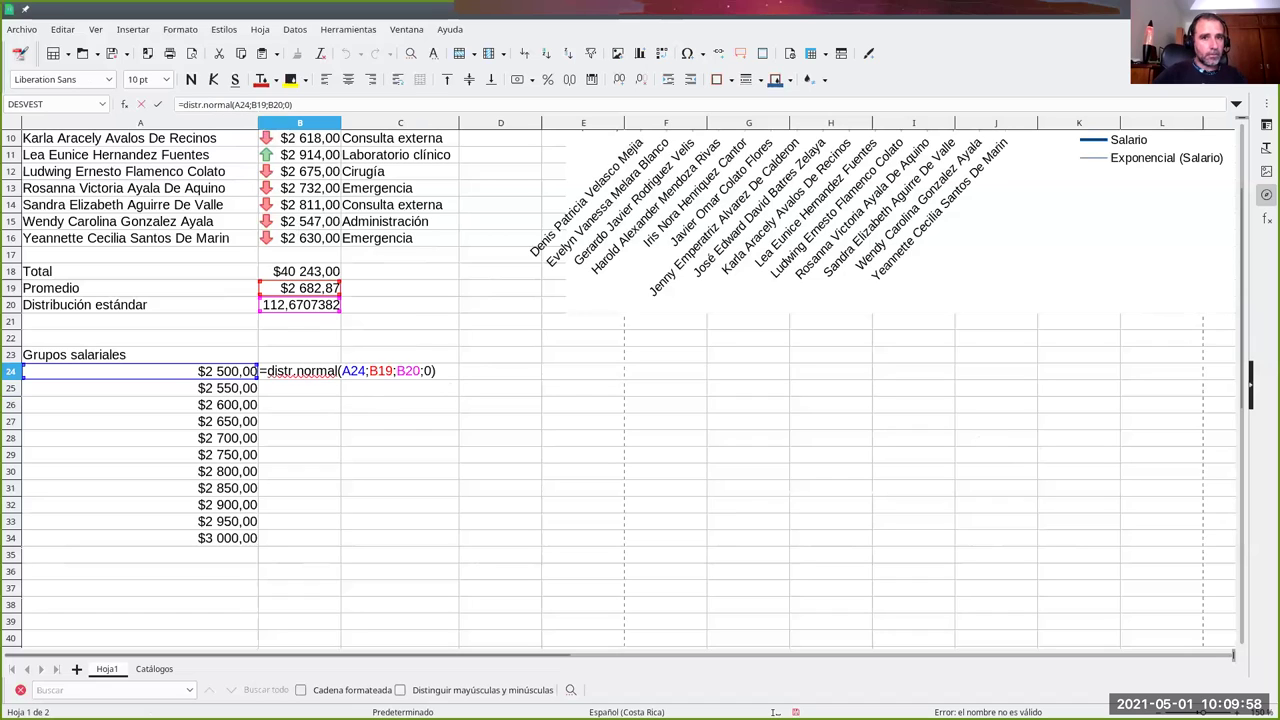
click(305, 371)
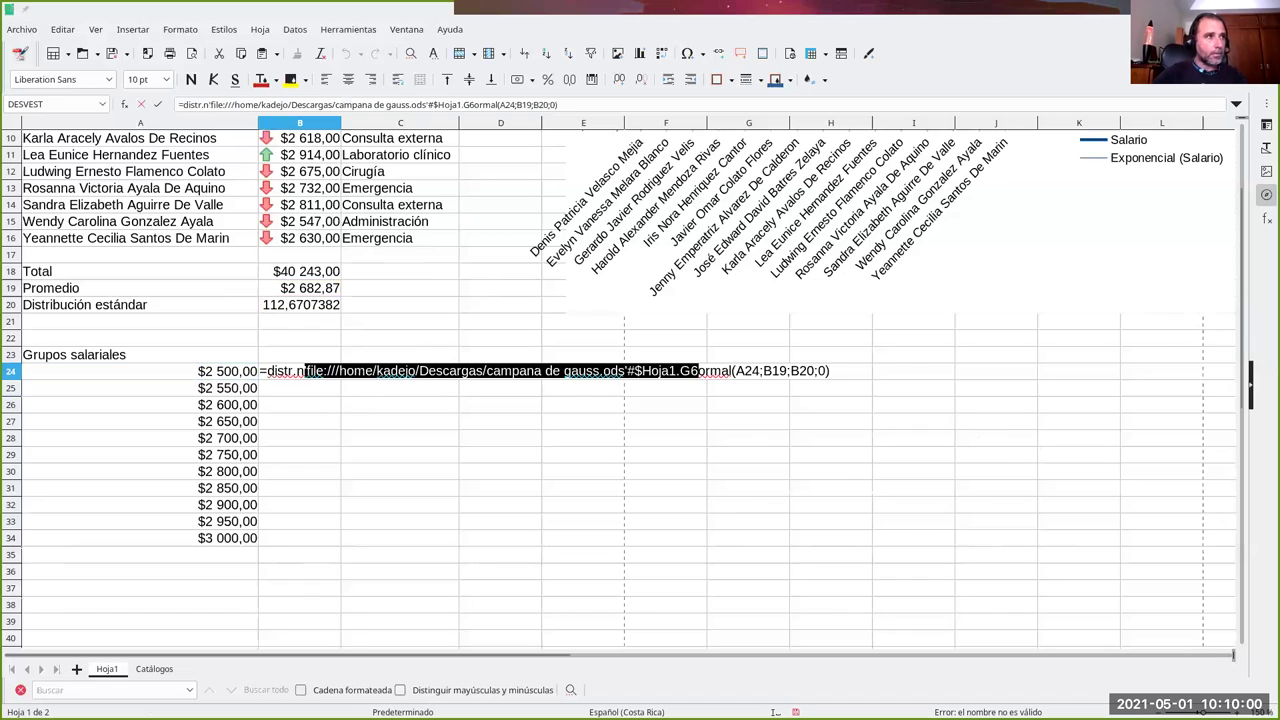
key(Escape)
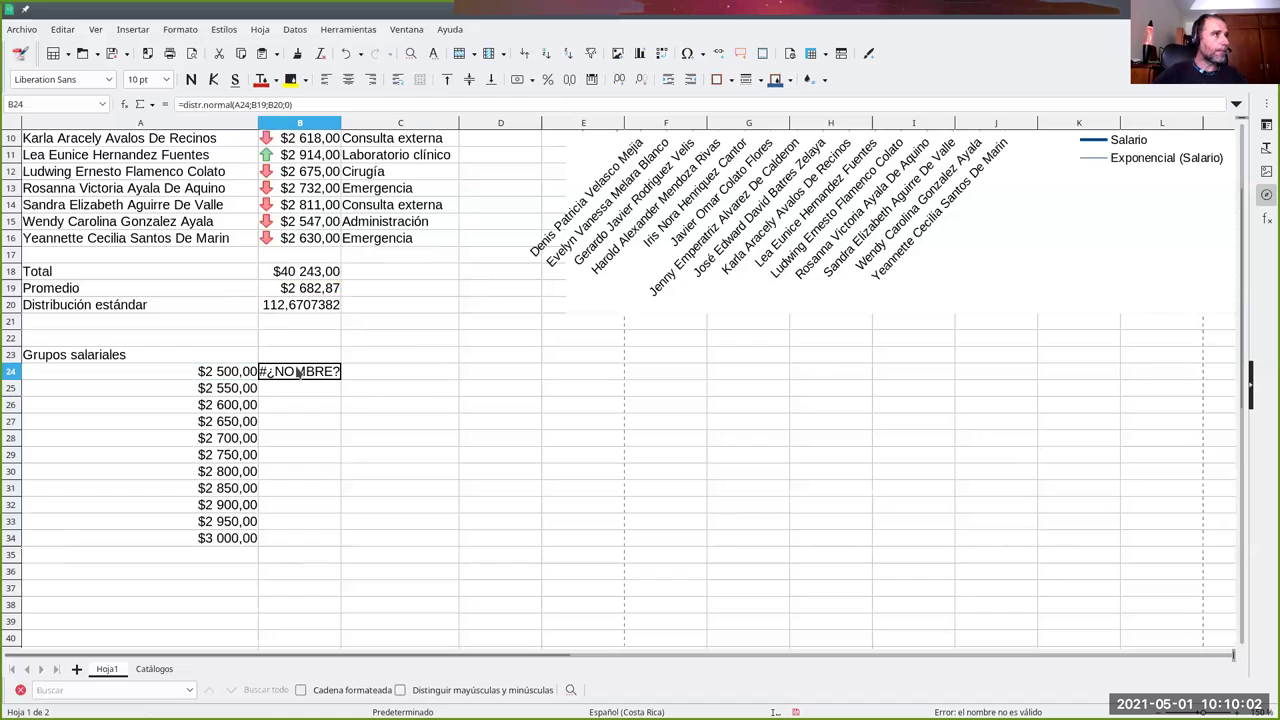
click(306, 388)
click(295, 372)
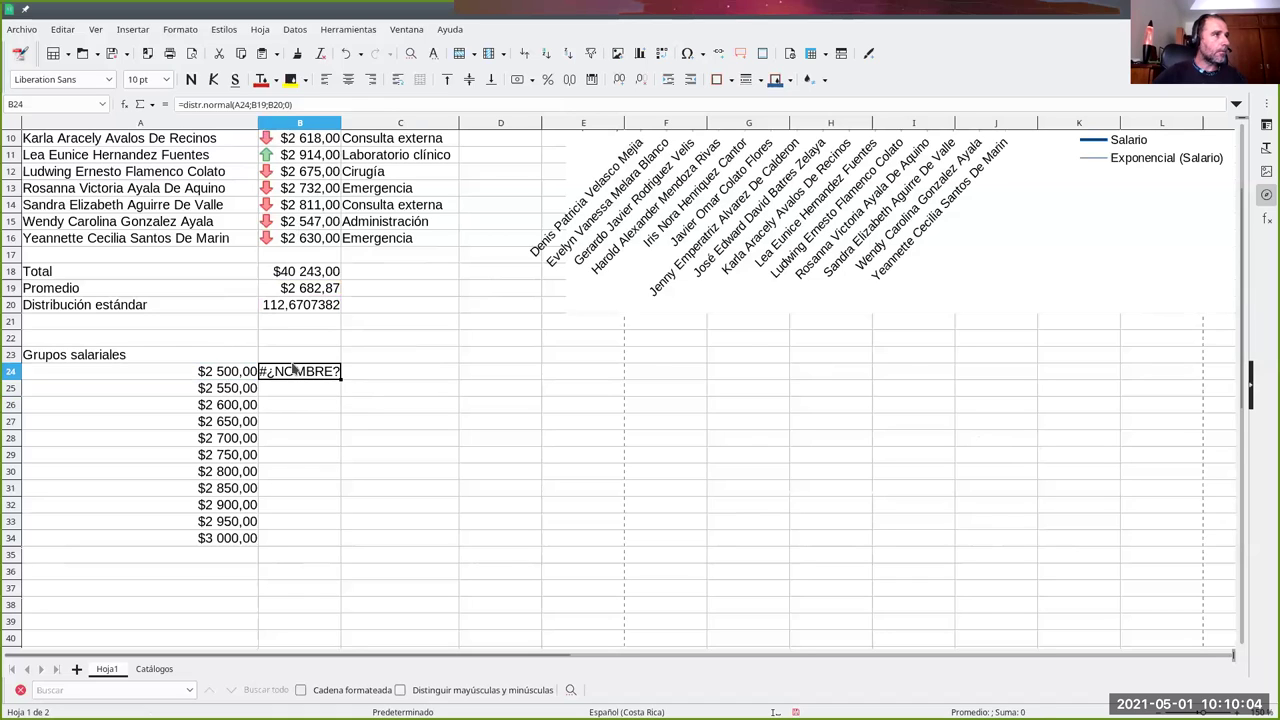
key(F2)
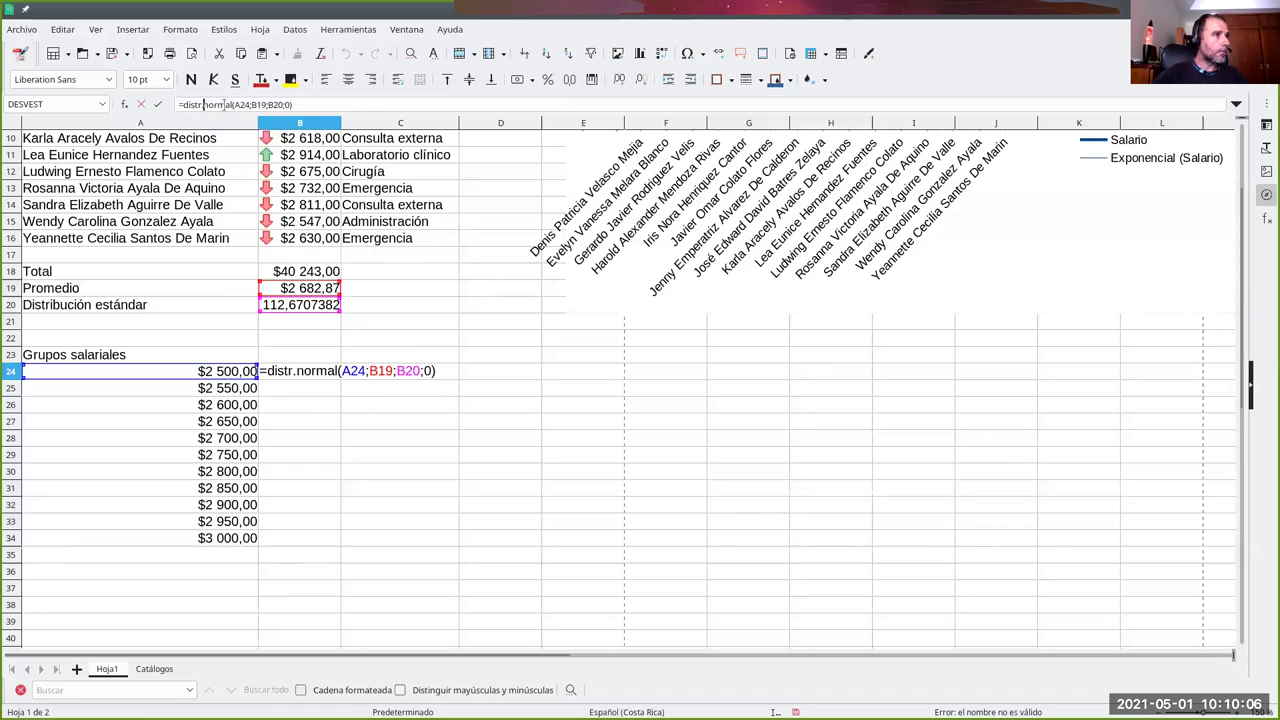
Step: Rebuild B24's distr.normal formula in the Function Wizard, searching for 'distr.n'
click(124, 104)
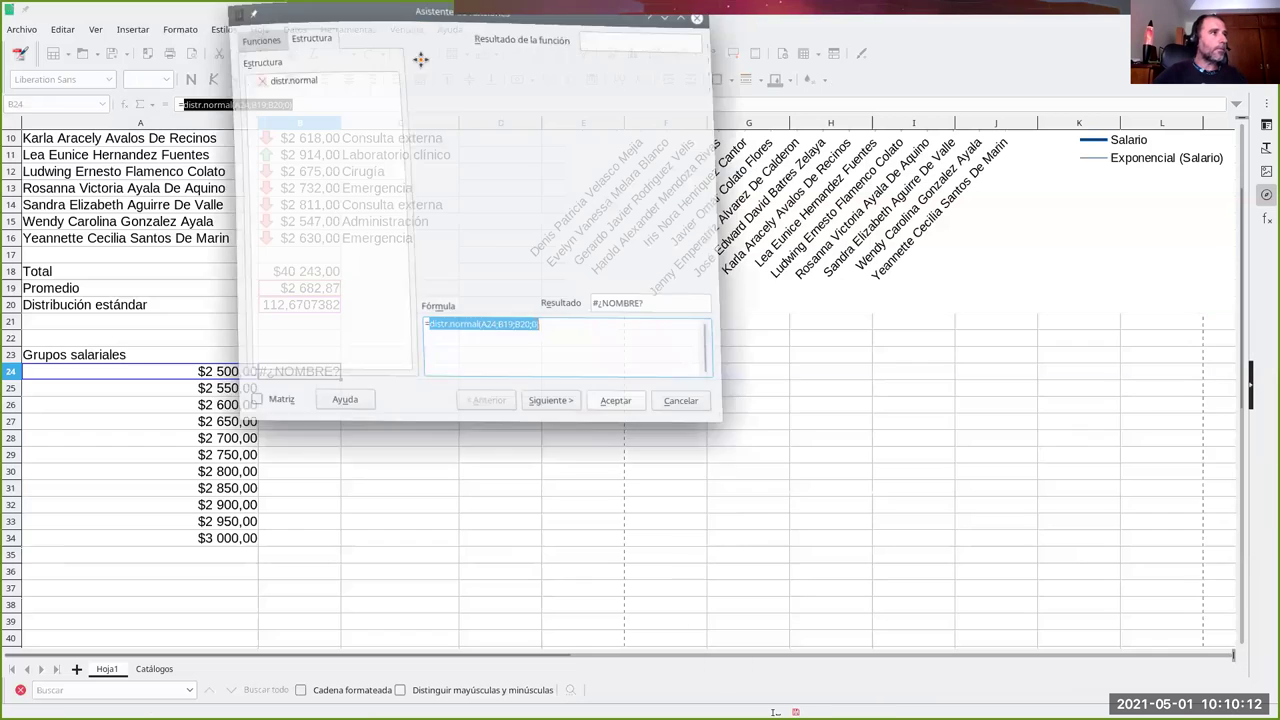
click(319, 113)
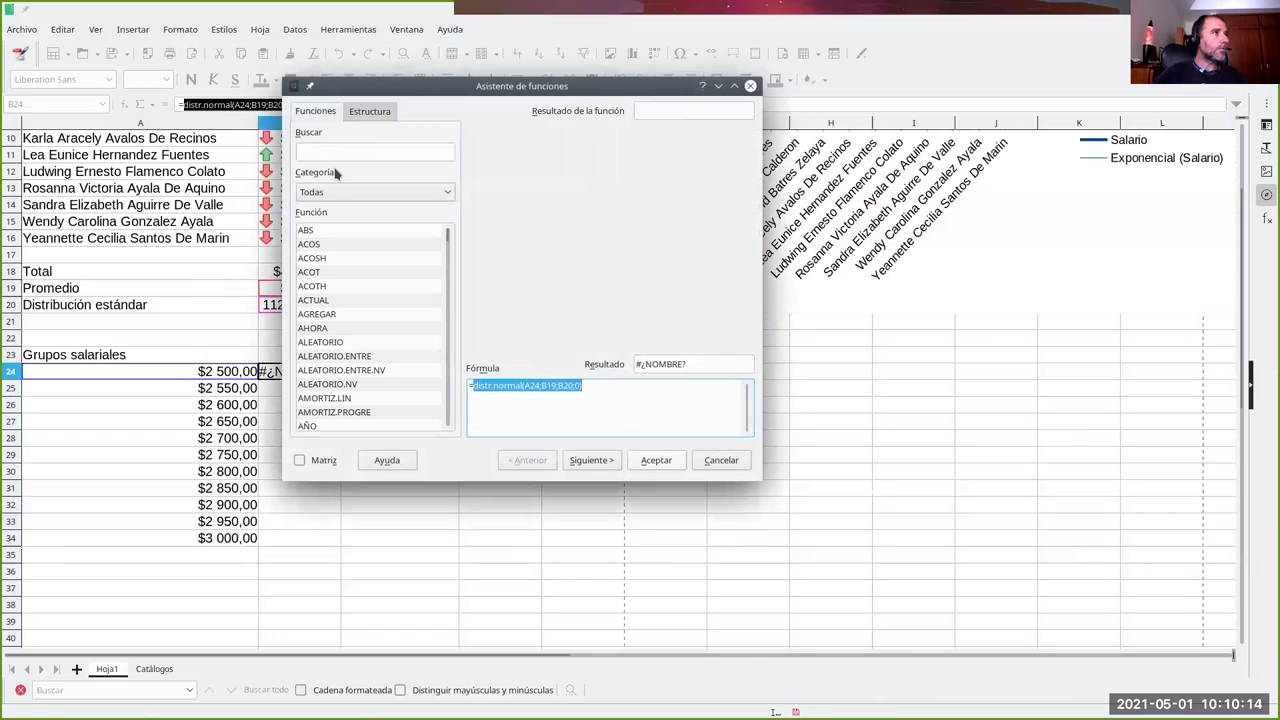
click(336, 153)
text(distr)
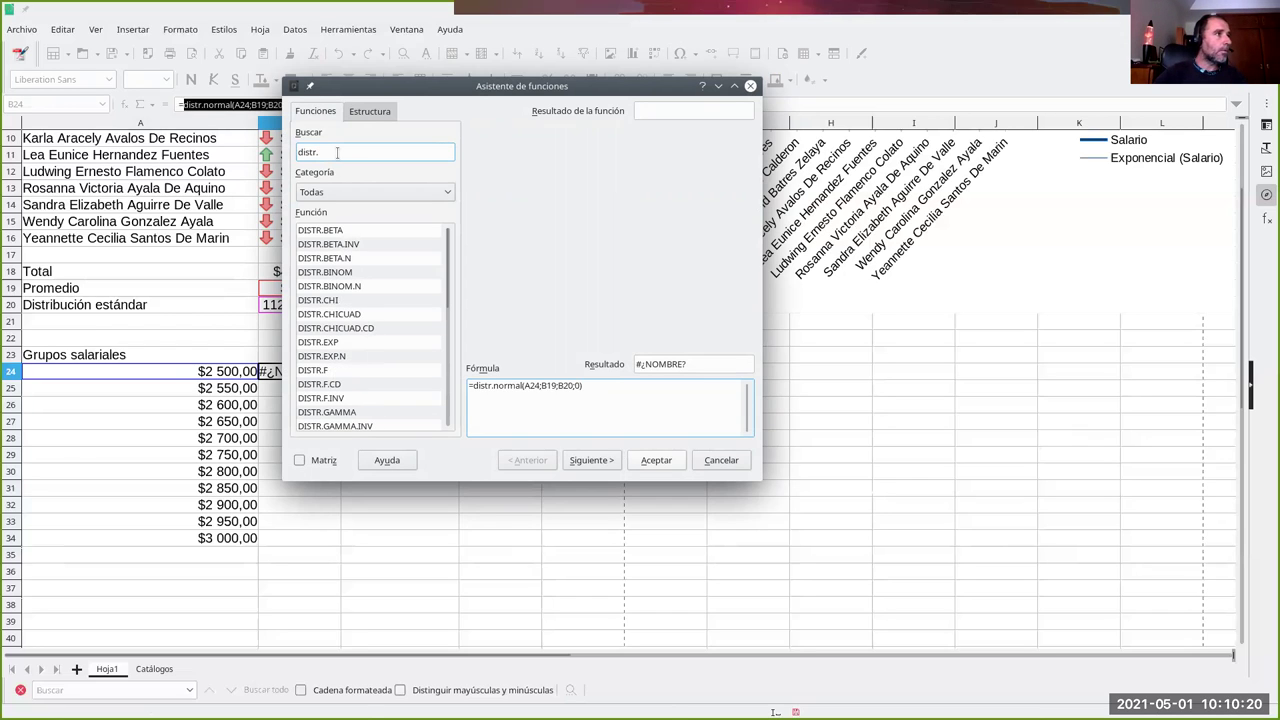
text(.n)
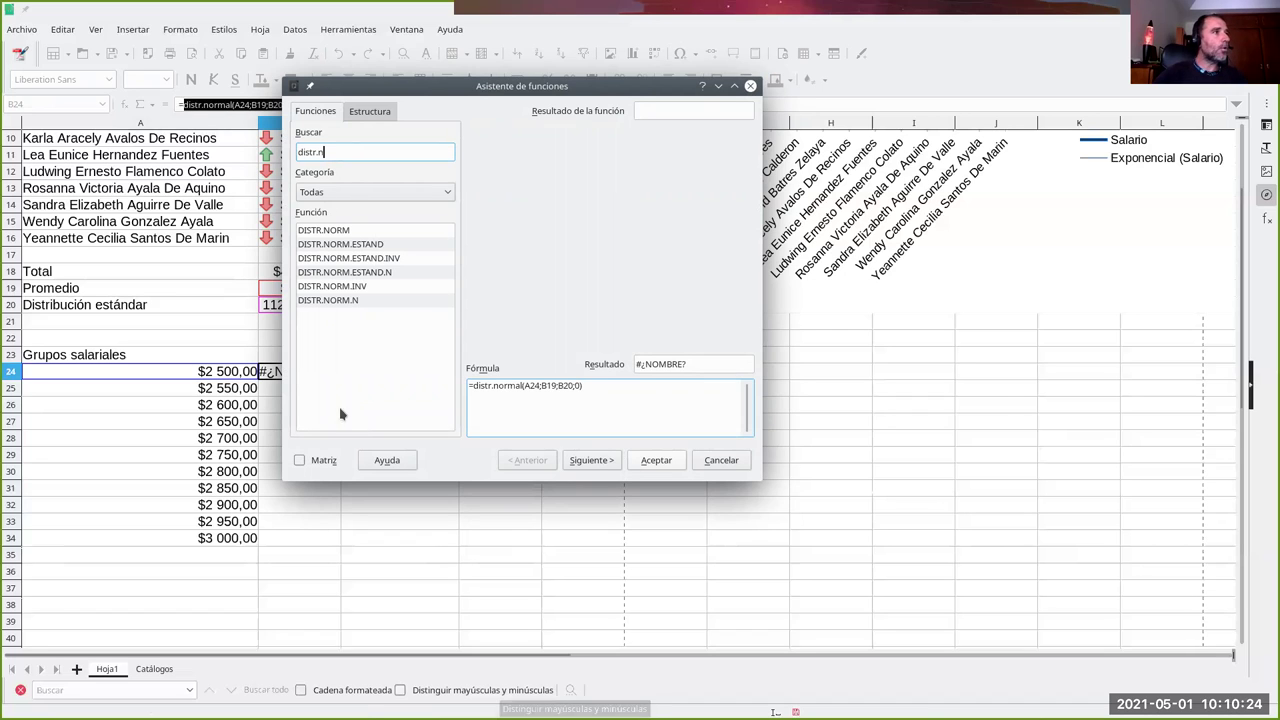
click(720, 460)
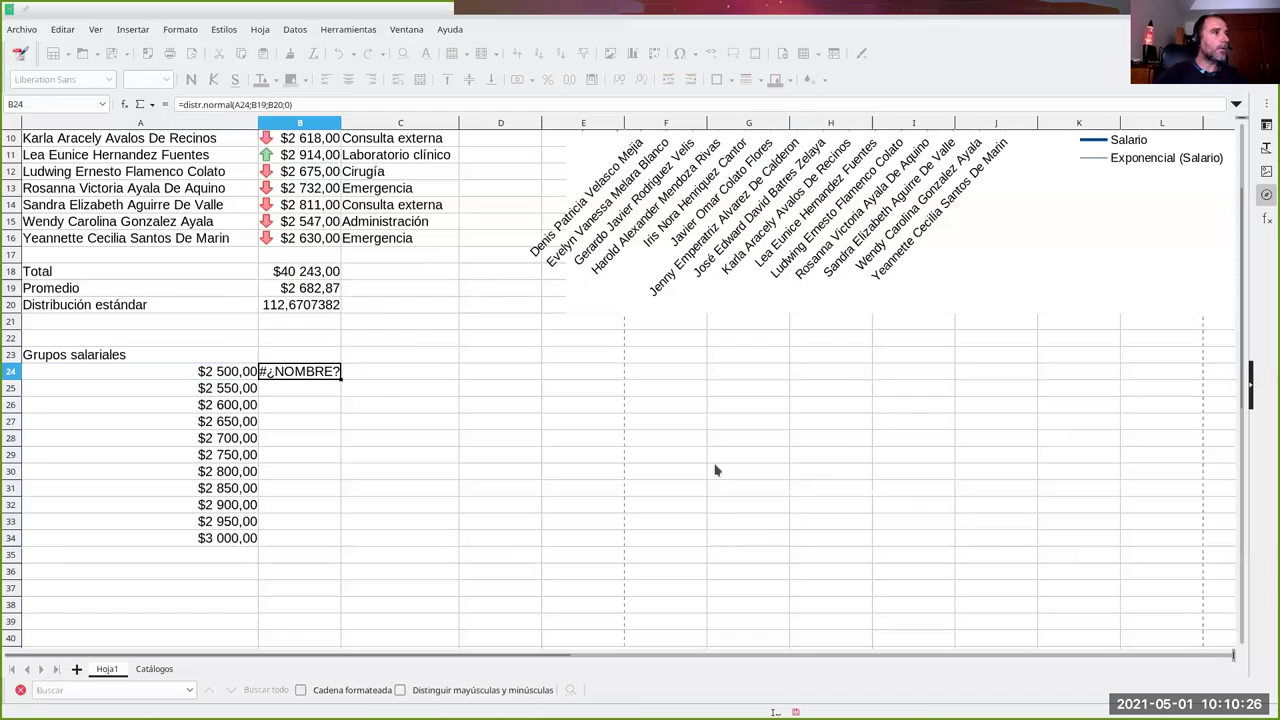
Step: Correct the function name in B24 to DISTR.NORM
click(232, 105)
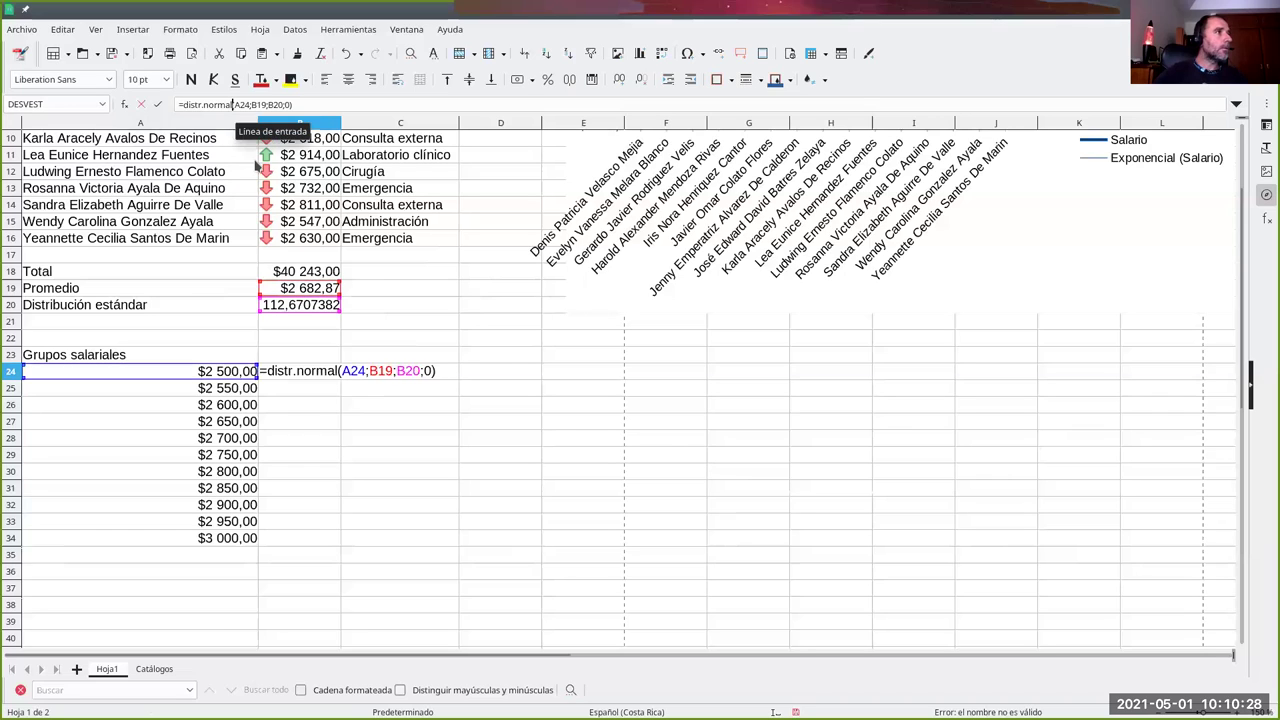
key(BackSpace)
key(BackSpace)
key(Return)
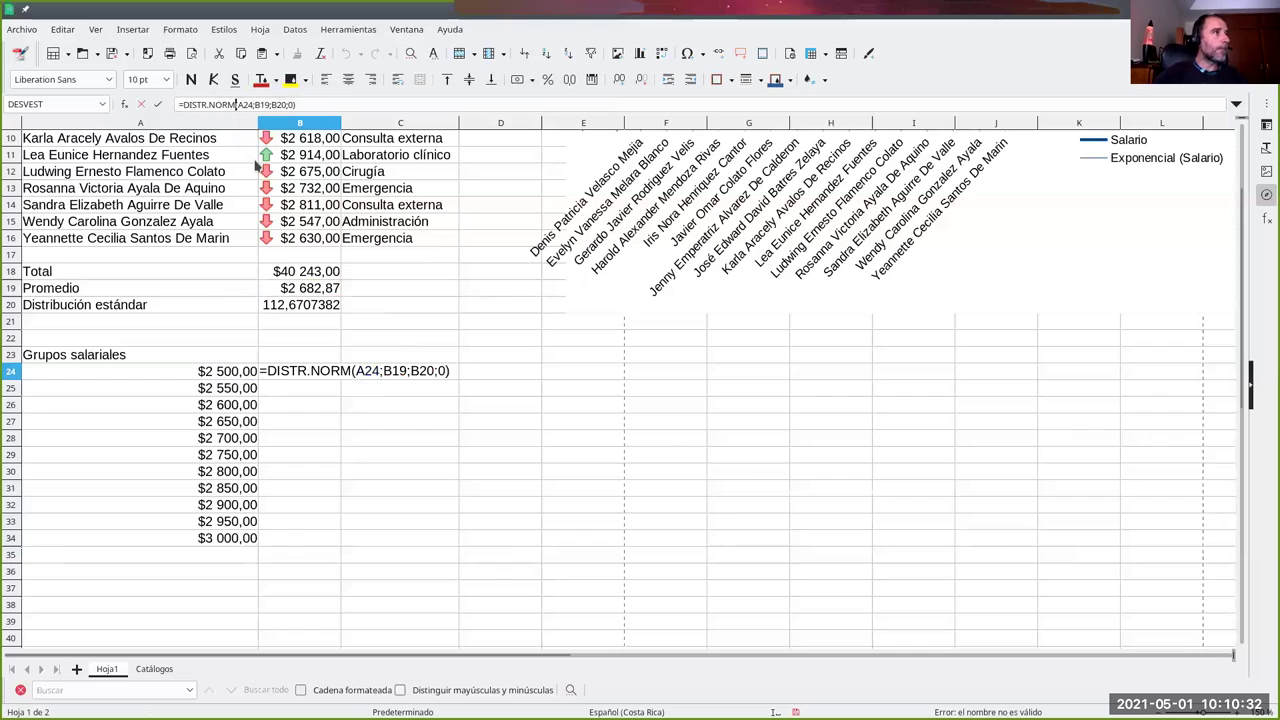
key(Return)
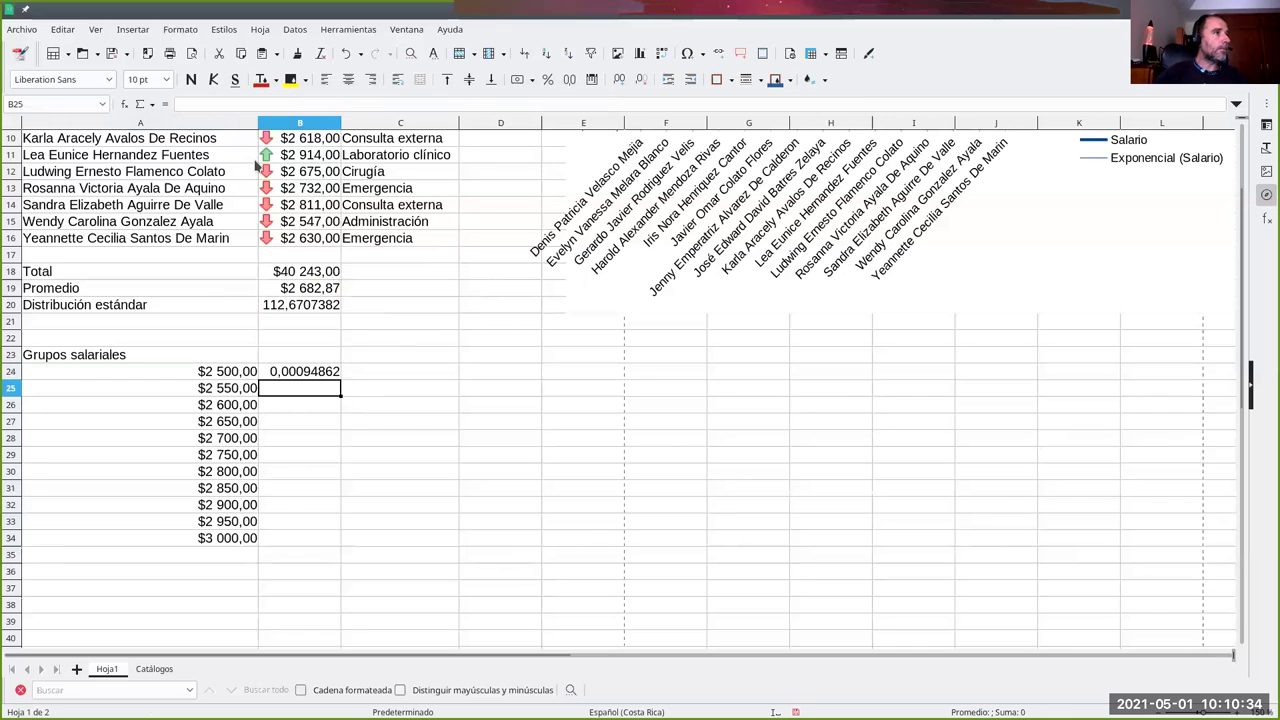
Step: Make the mean and deviation references absolute: =DISTR.NORM(A24;$B$19;$B$20;0)
click(315, 371)
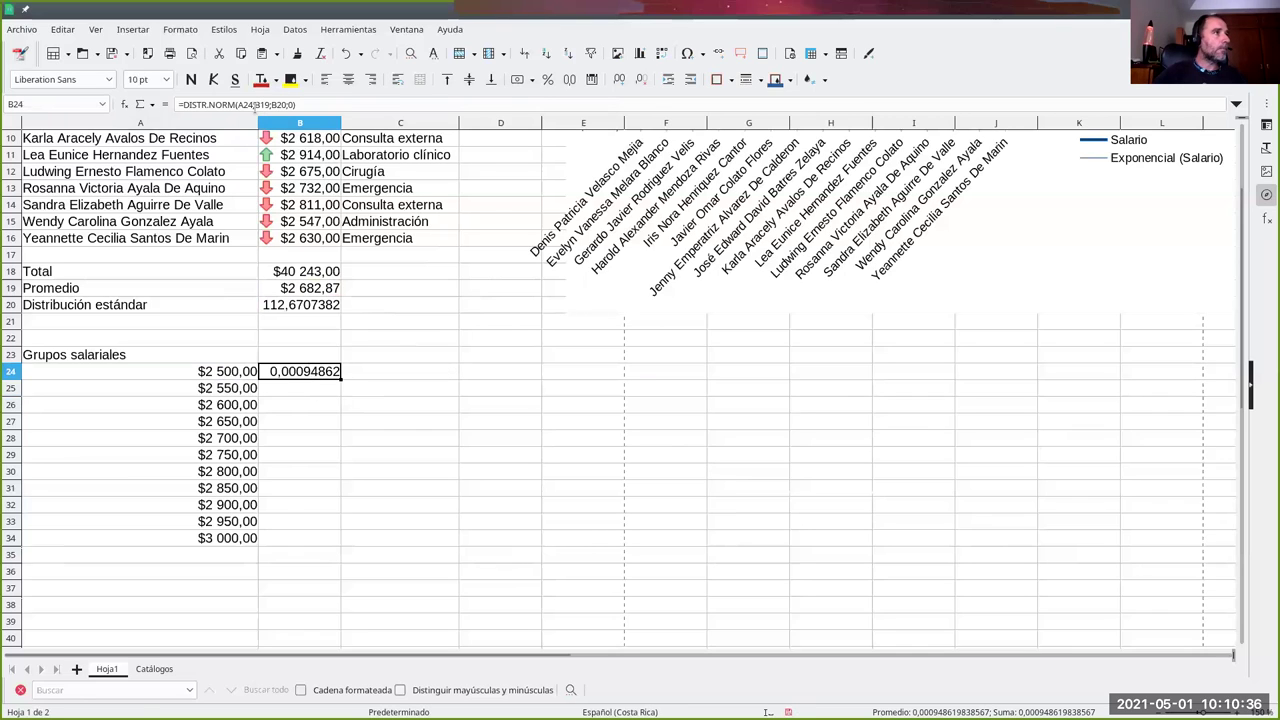
click(253, 104)
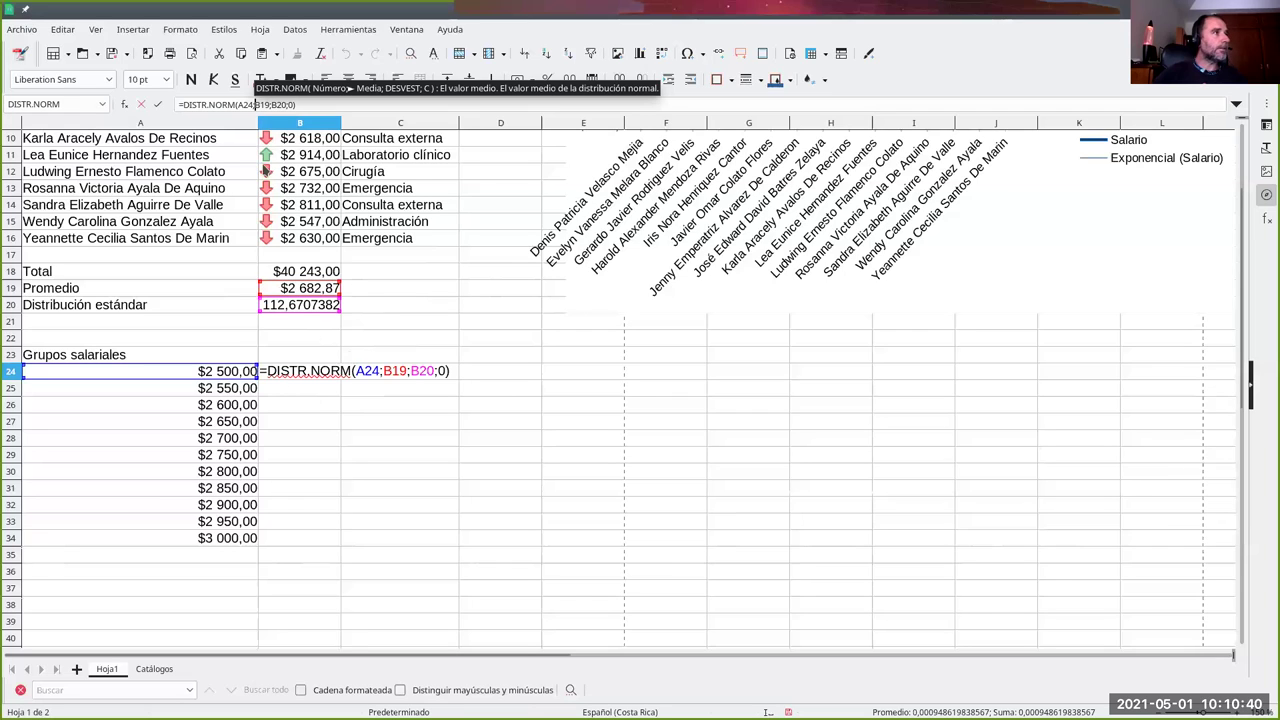
key(F4)
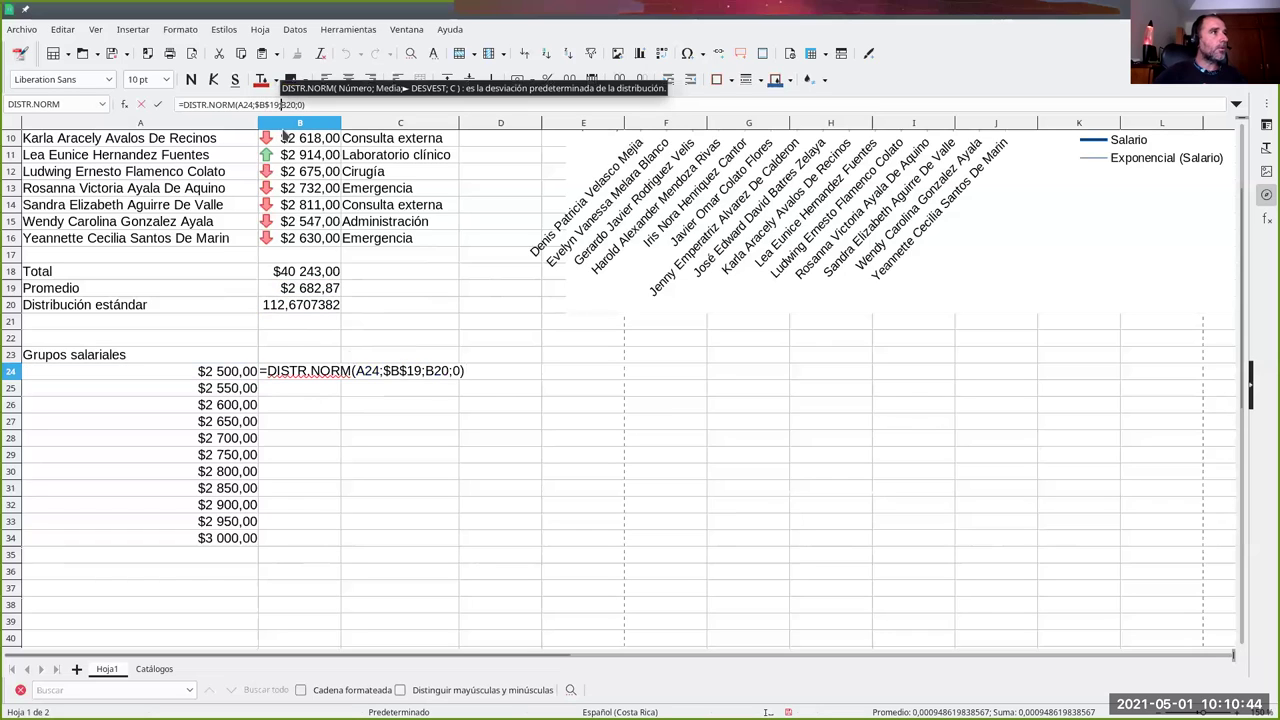
key(F4)
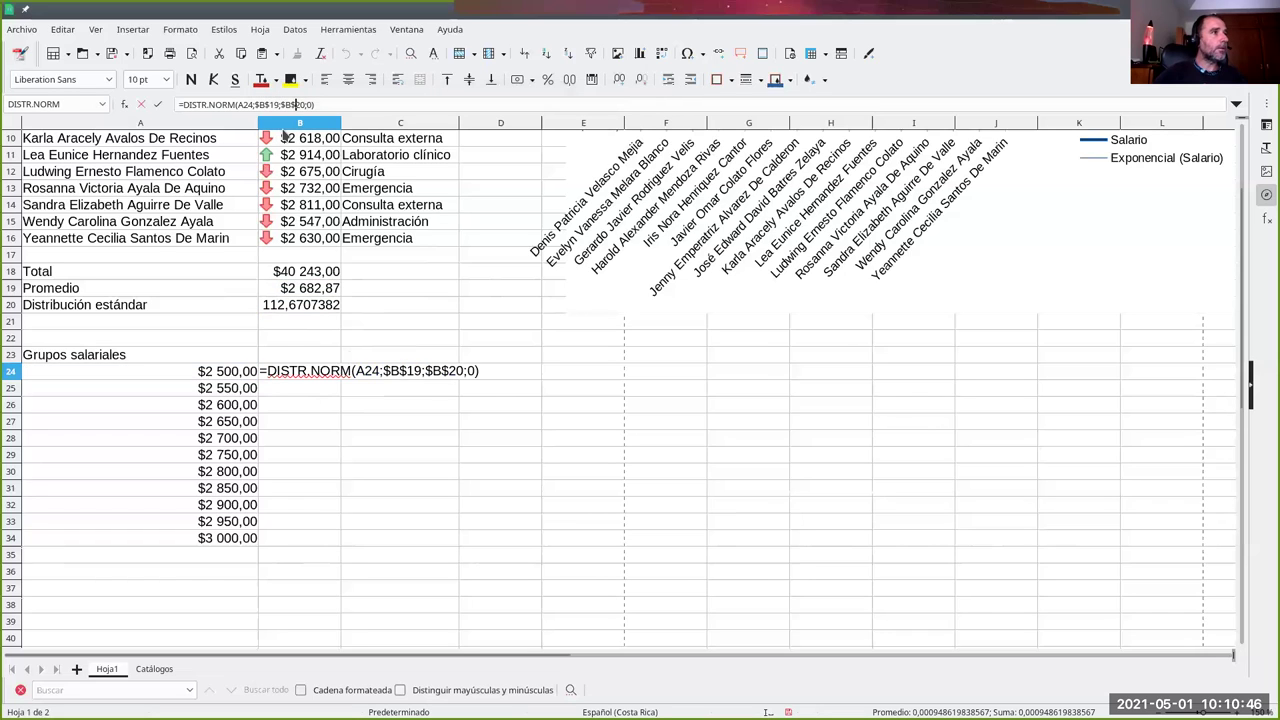
key(Return)
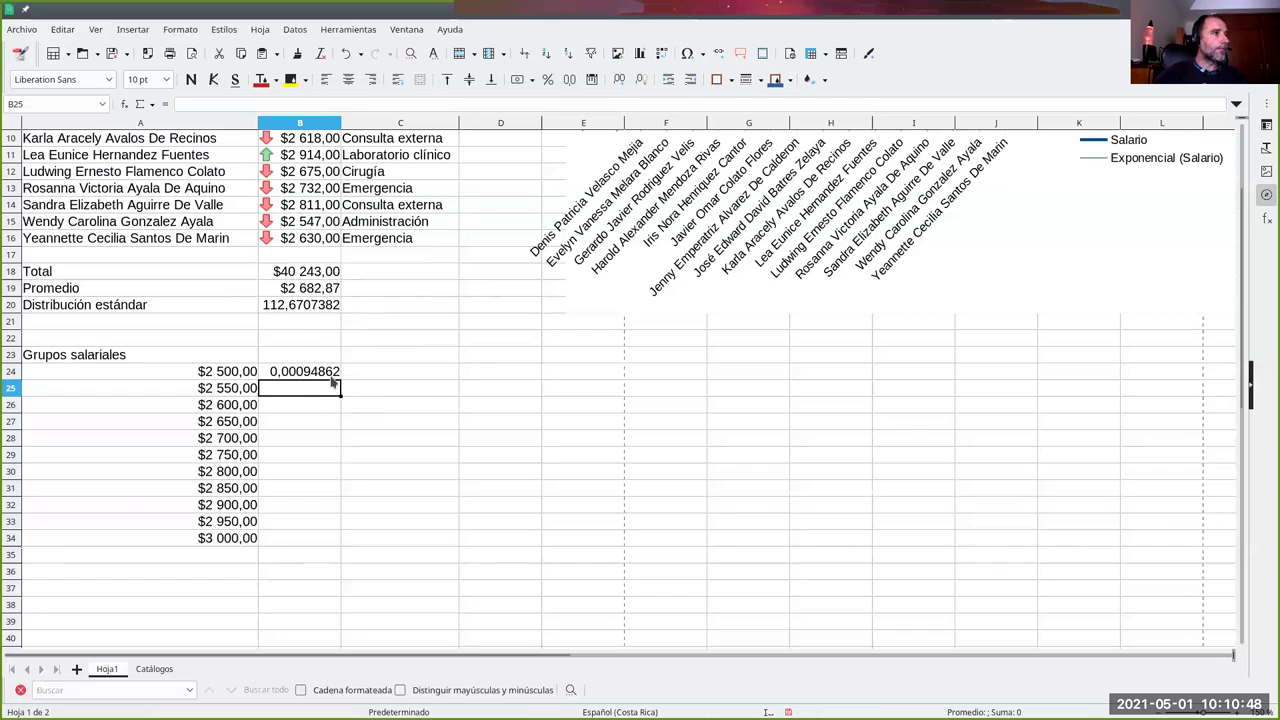
click(331, 377)
Step: Fill the DISTR.NORM formula down to B34 and widen column B
drag(338, 381, 330, 540)
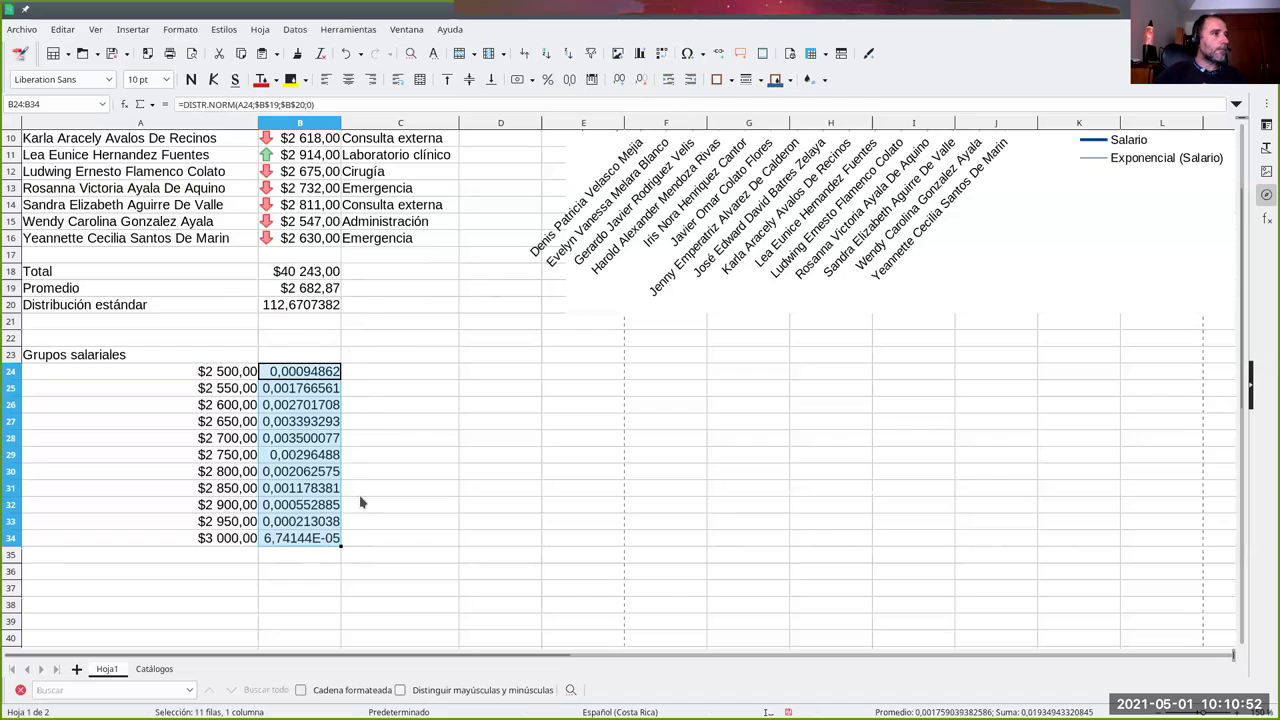
click(313, 541)
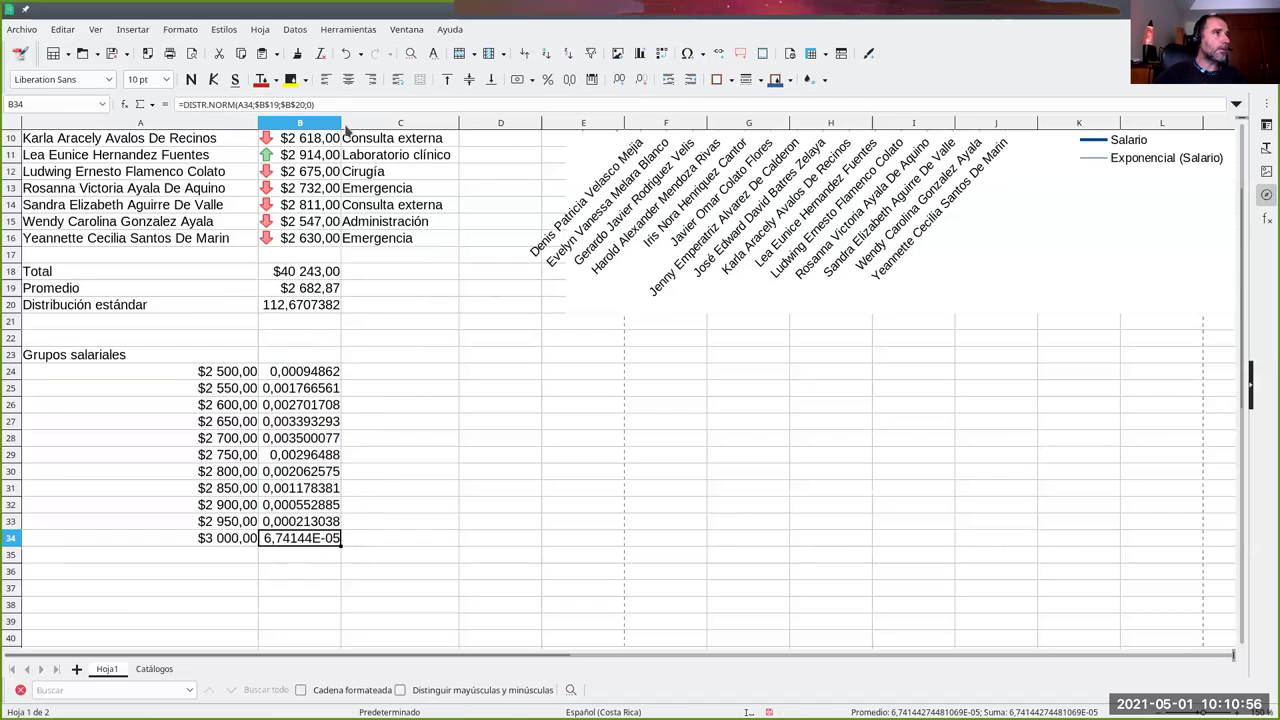
drag(341, 128, 367, 128)
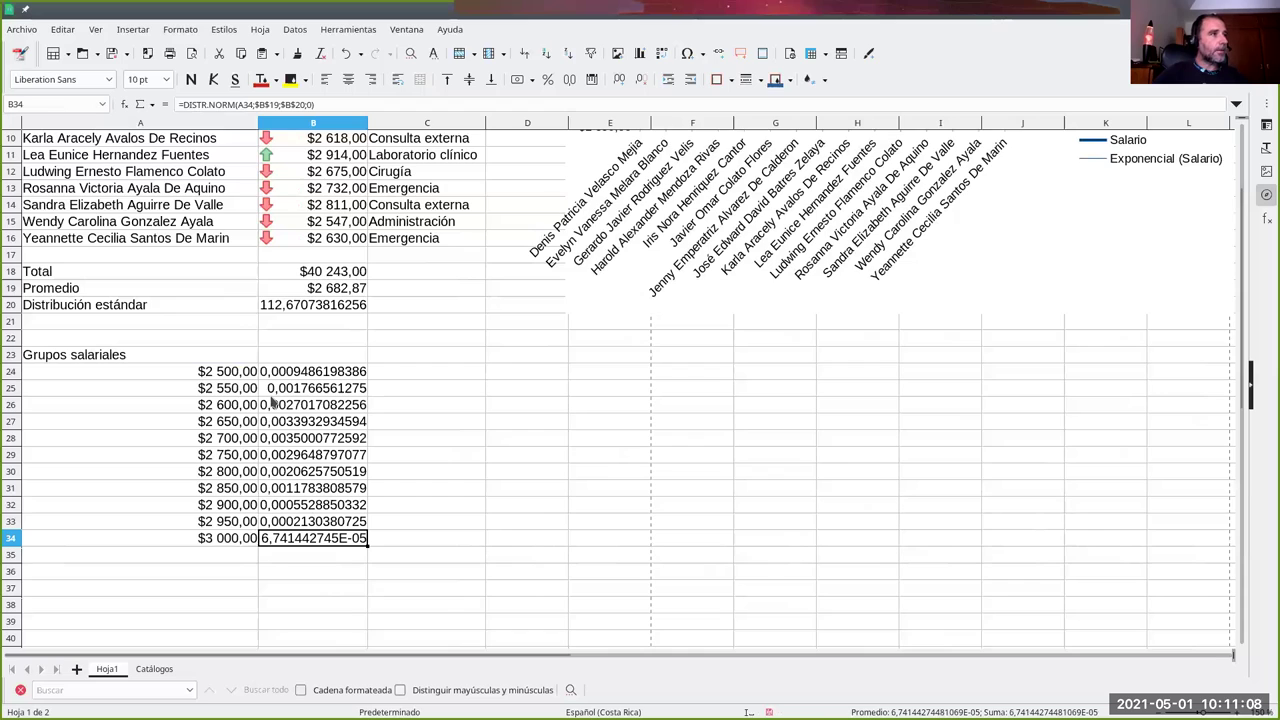
click(392, 395)
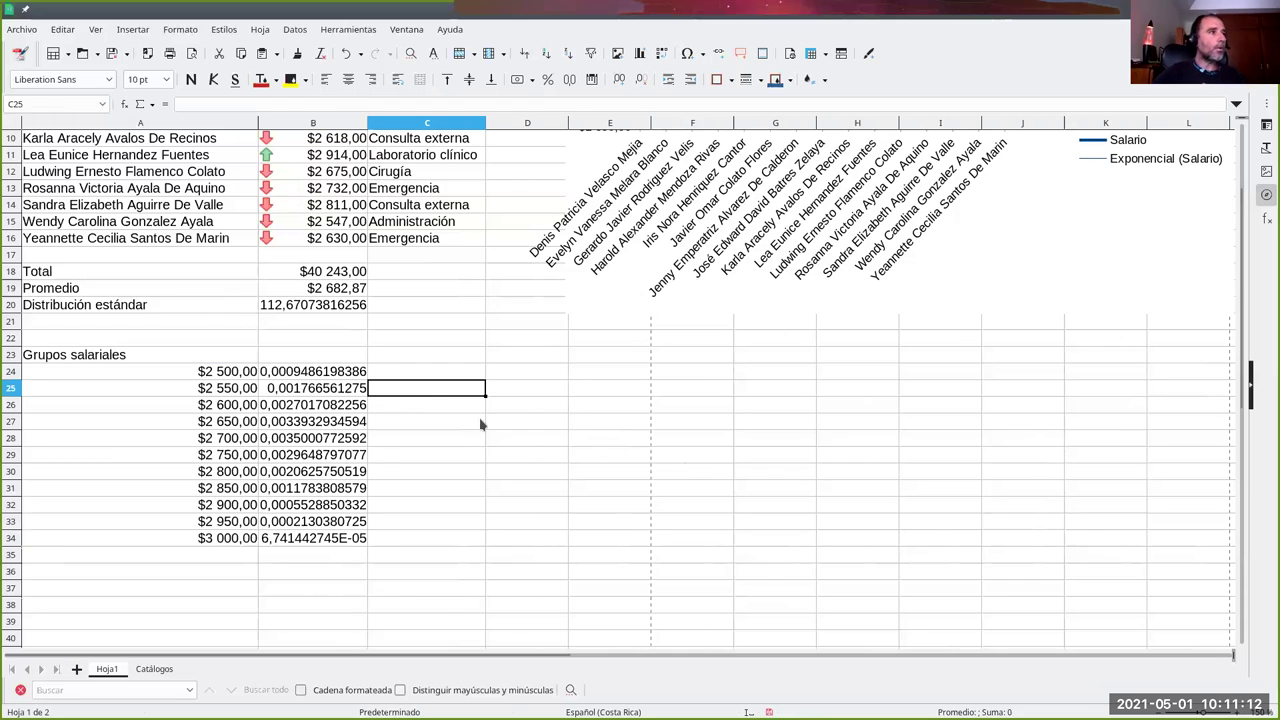
Step: Head B23 'Distribución' and select the whole table A23:B34
click(290, 360)
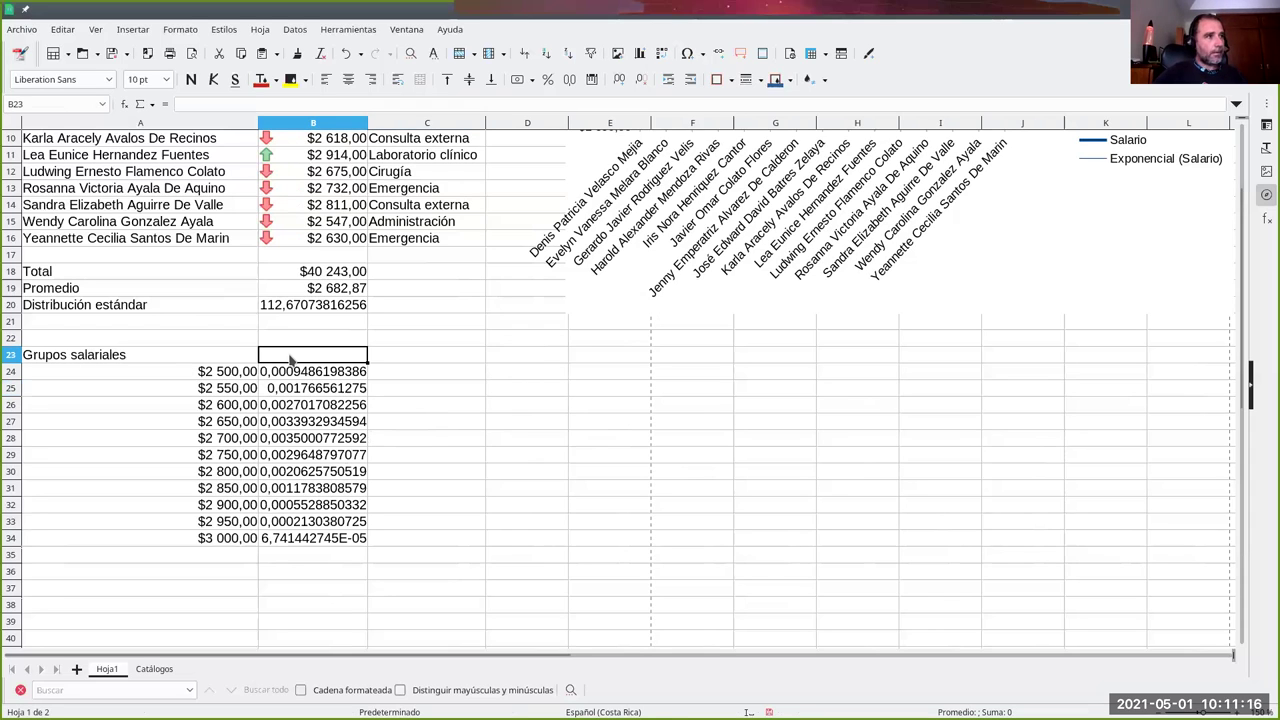
text(Distribución)
key(Return)
drag(253, 354, 296, 538)
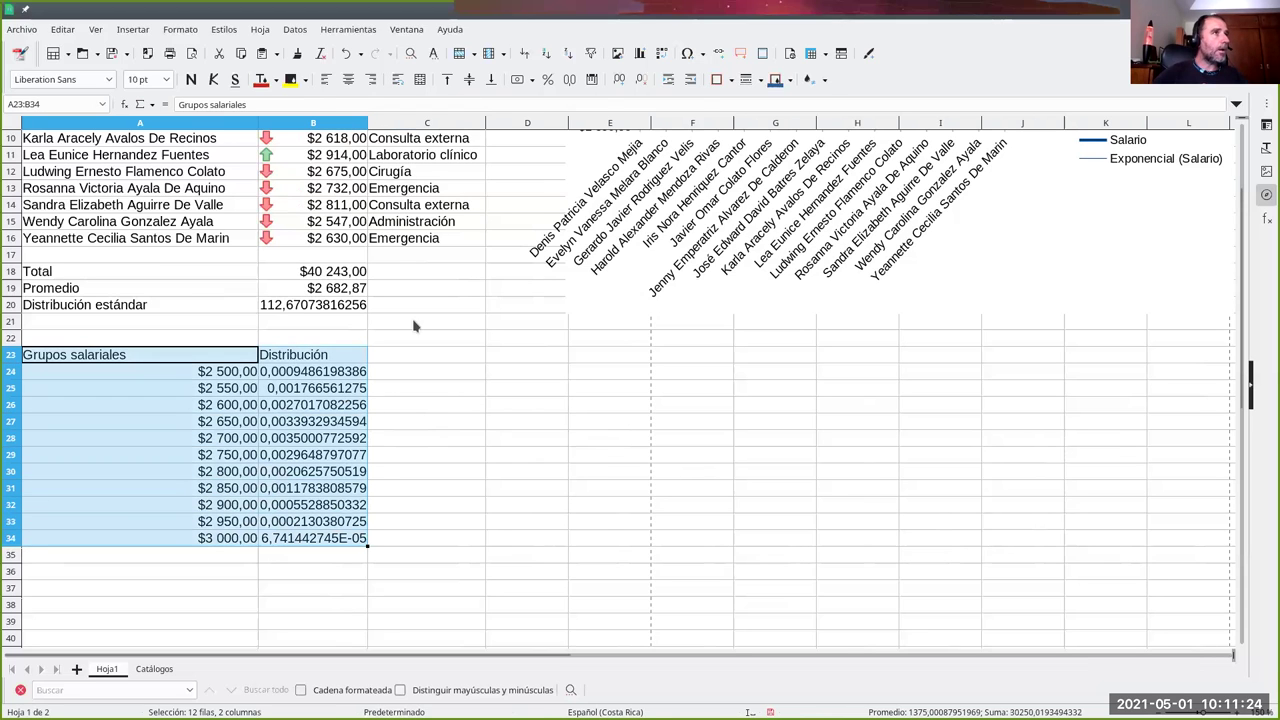
Step: Insert a chart of type Línea, Solo líneas, with Suavizada line shape
click(640, 53)
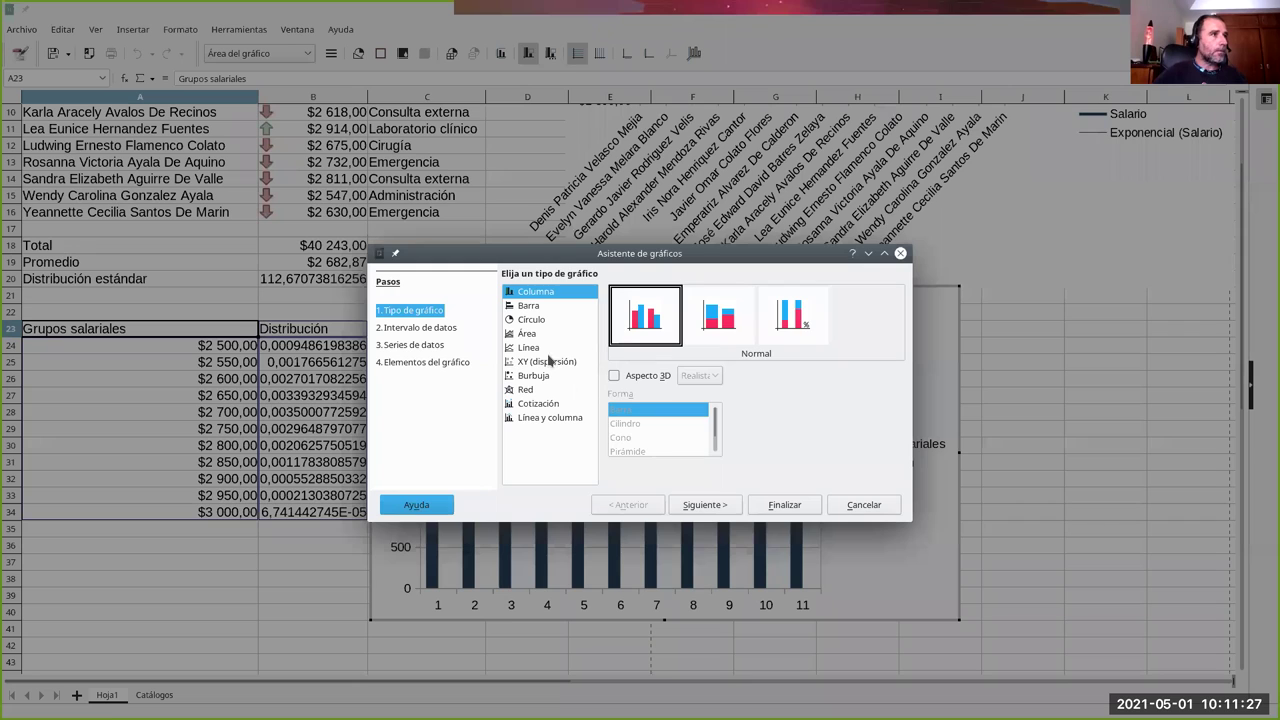
click(530, 347)
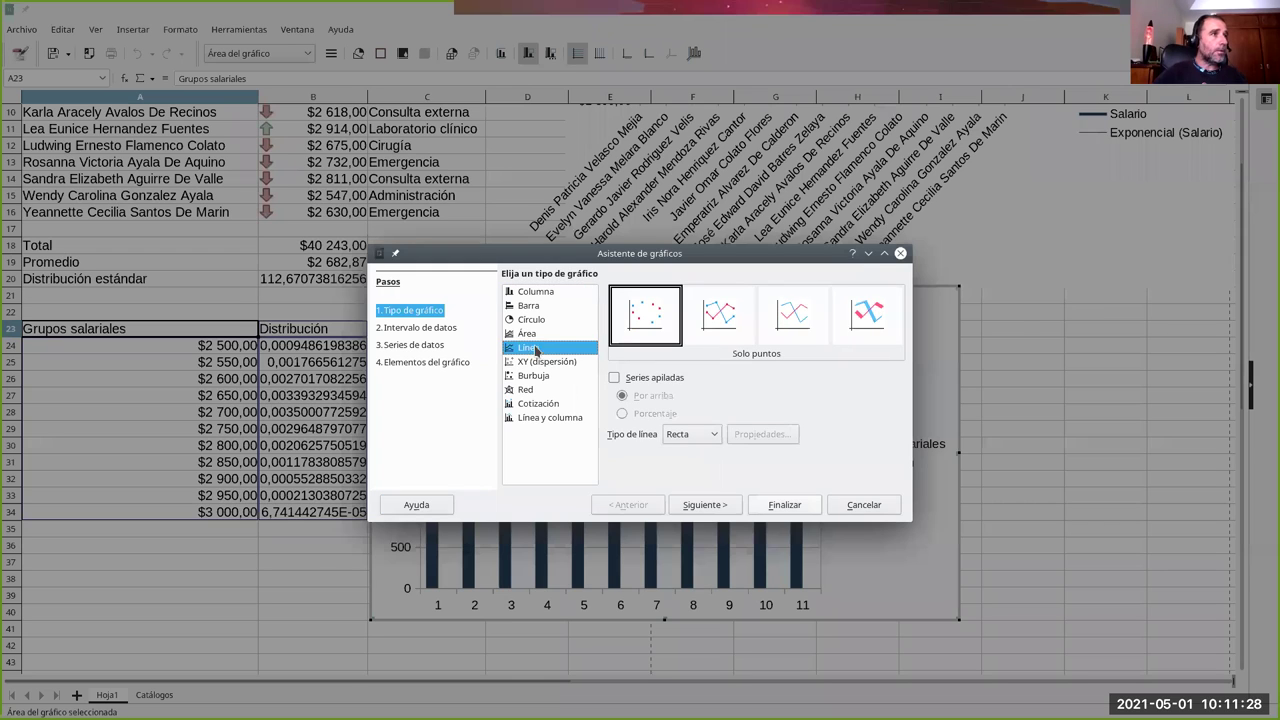
click(793, 315)
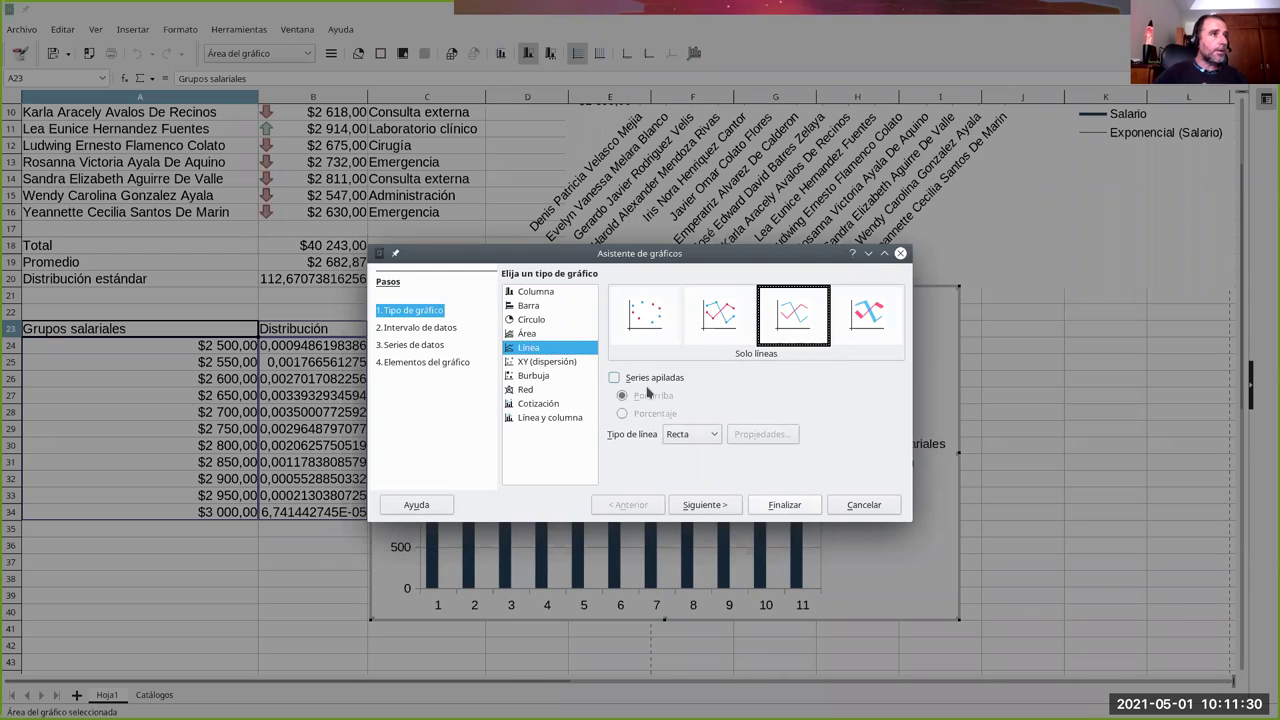
click(694, 441)
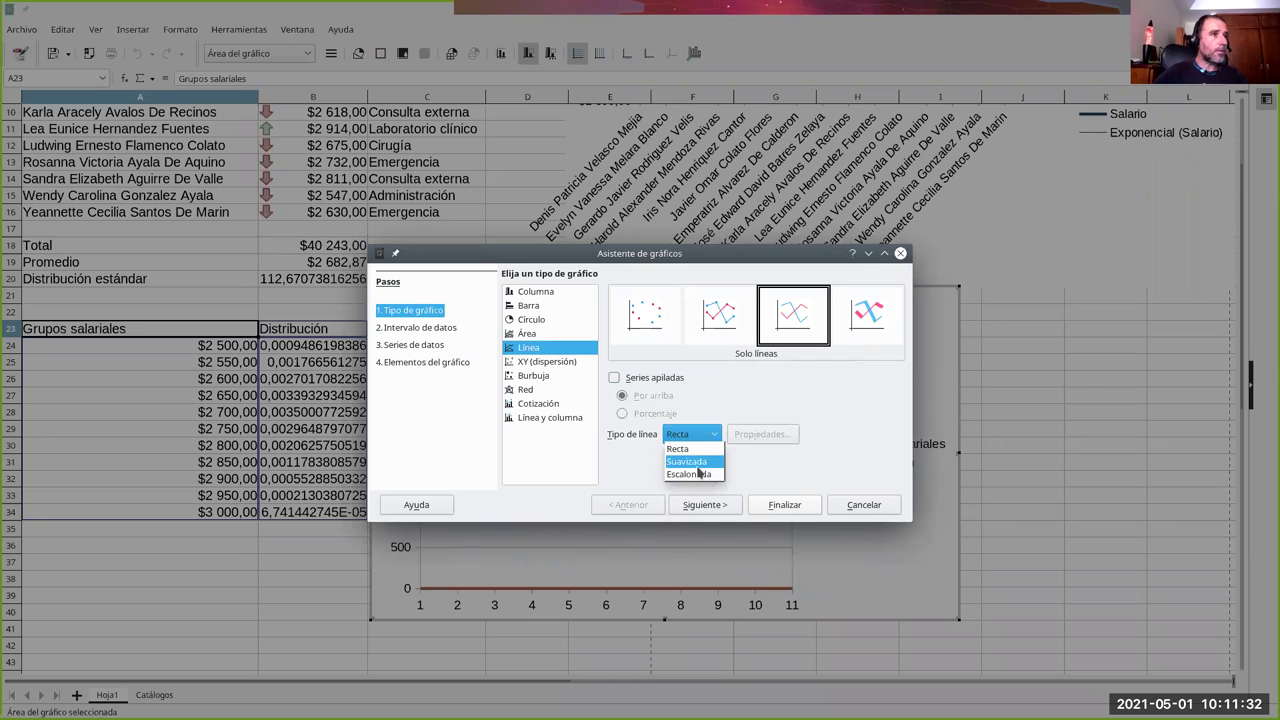
click(697, 467)
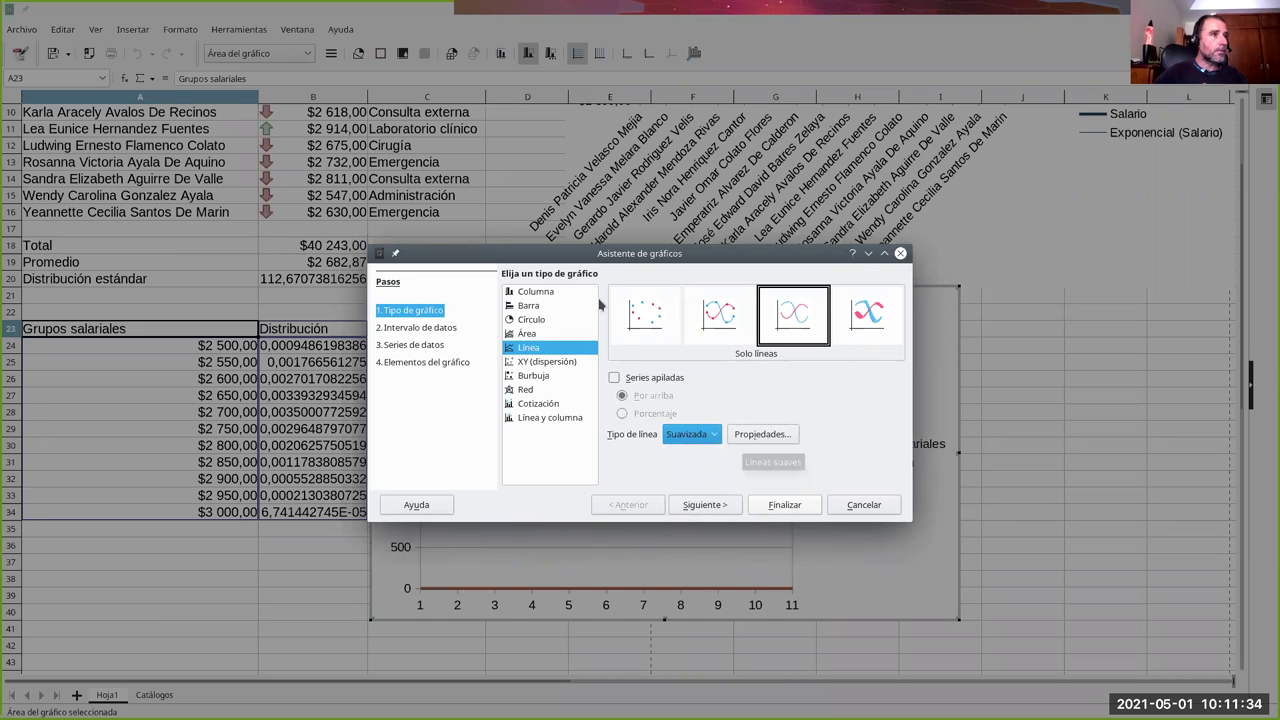
drag(619, 258, 693, 224)
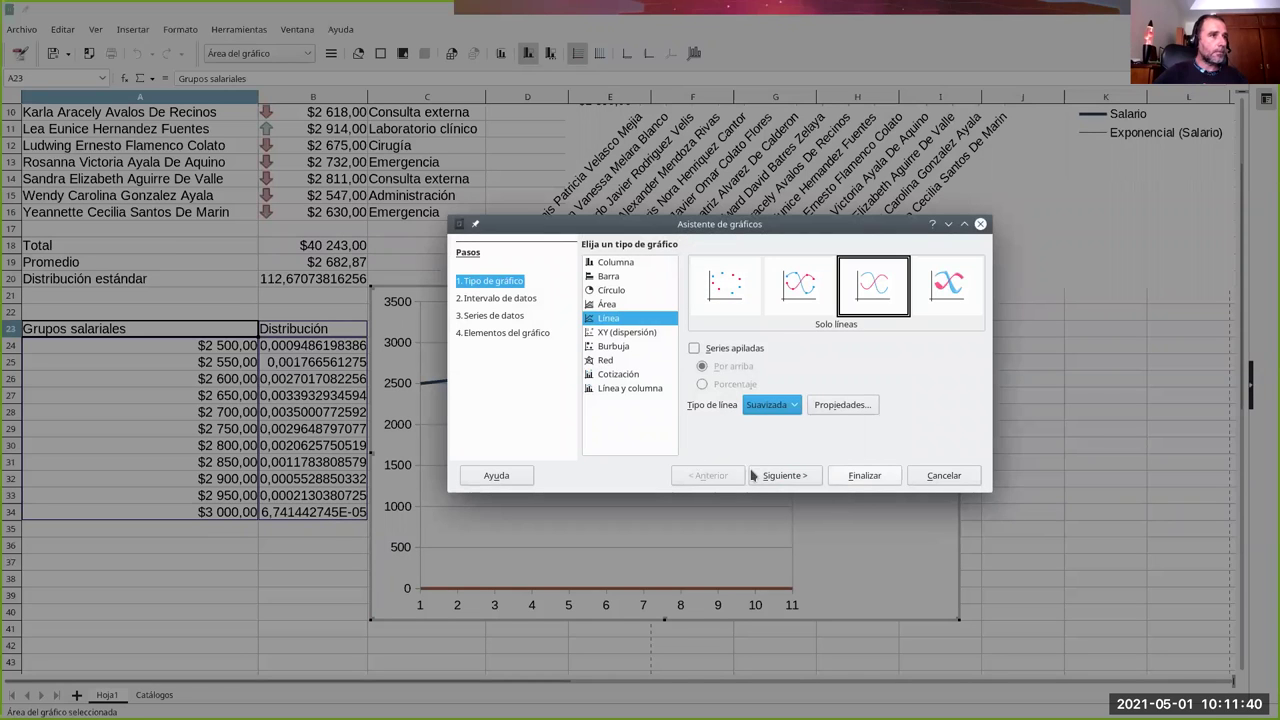
Step: Use the first row and first column as labels and finish the bell-curve chart
click(791, 476)
click(619, 327)
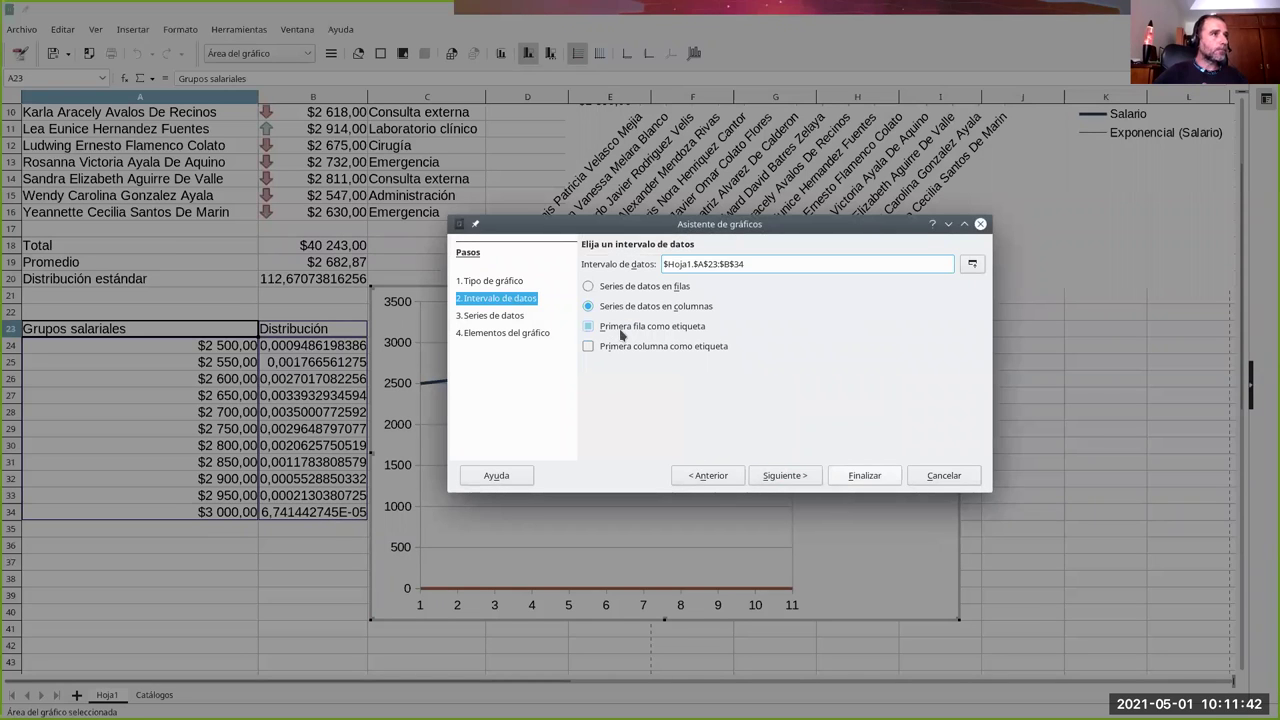
click(621, 327)
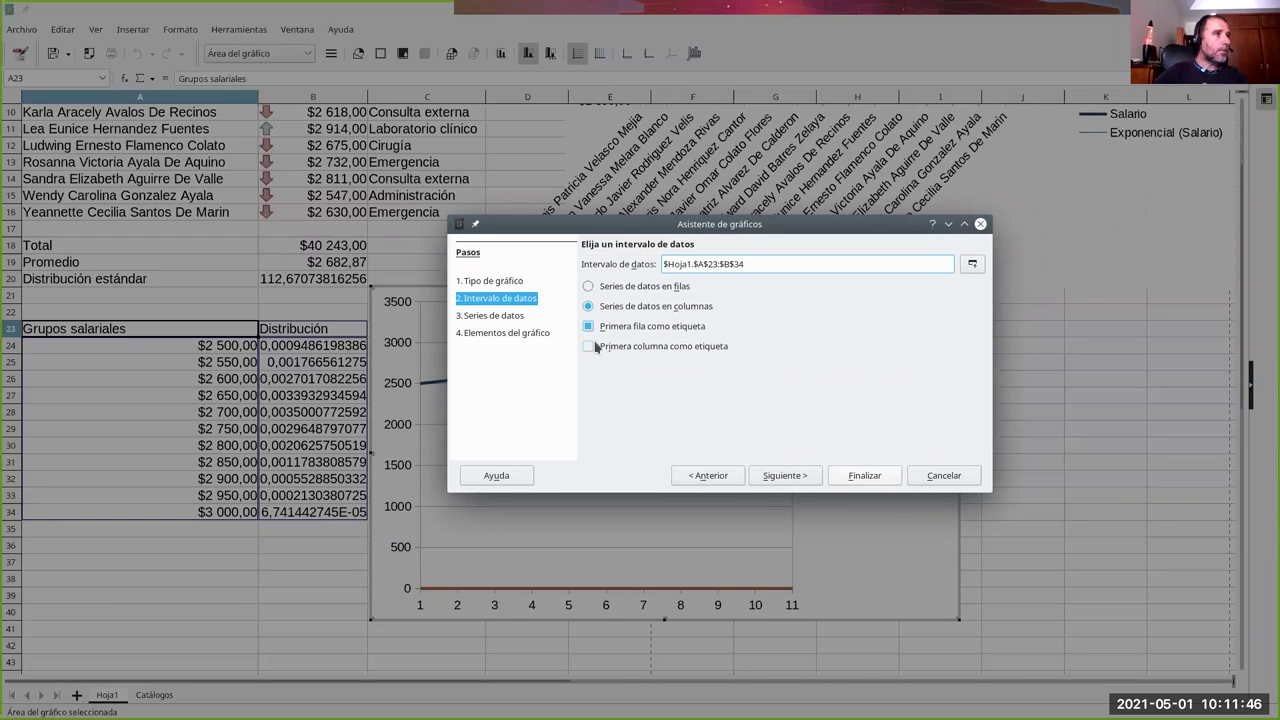
click(590, 346)
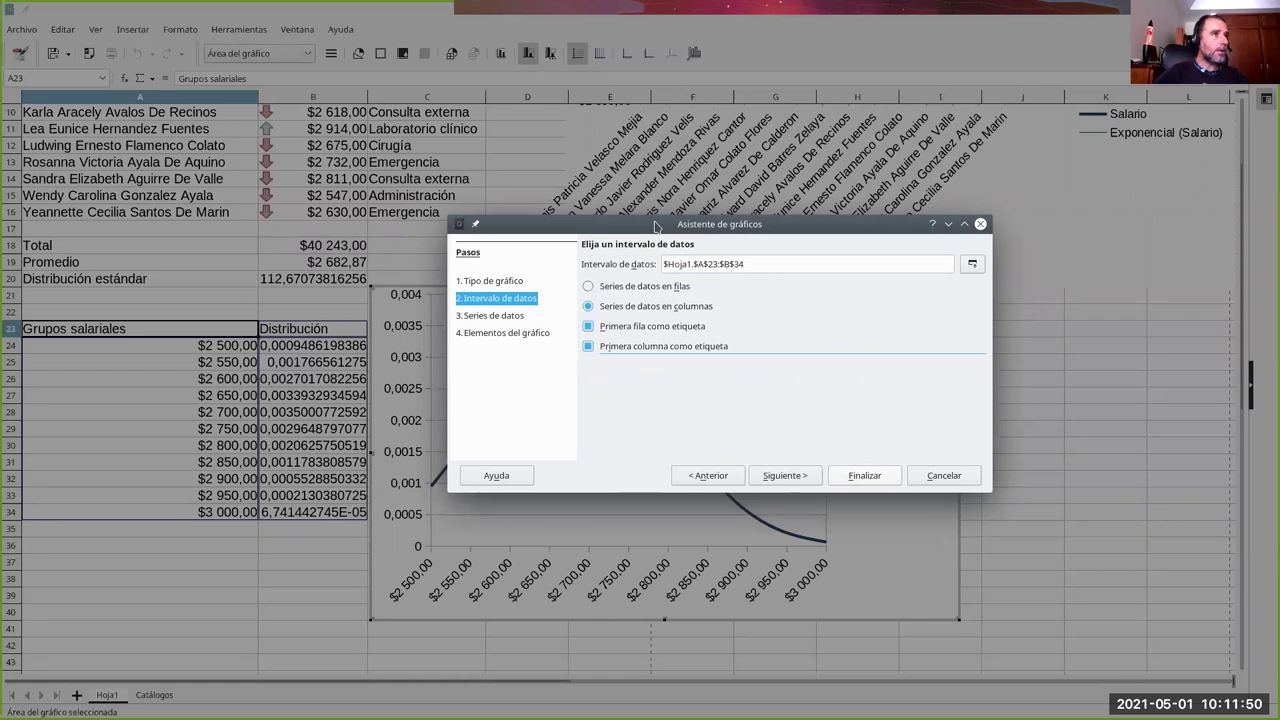
drag(656, 225, 753, 188)
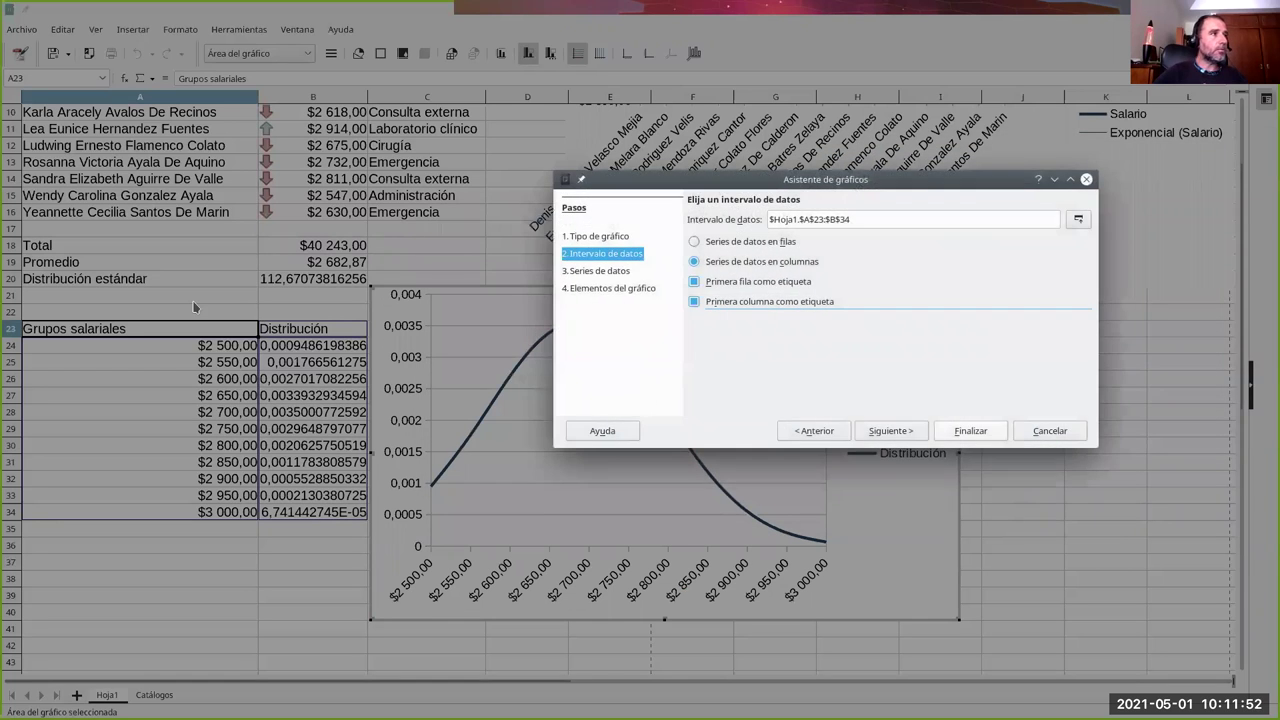
click(959, 429)
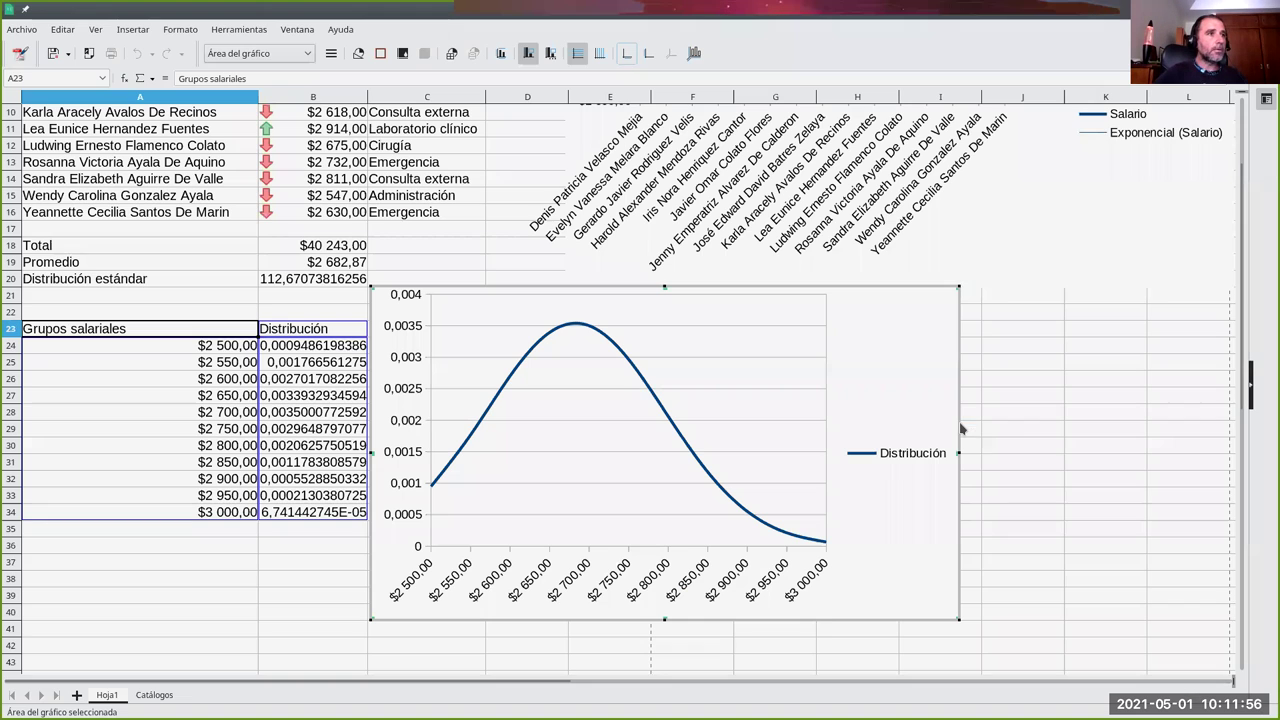
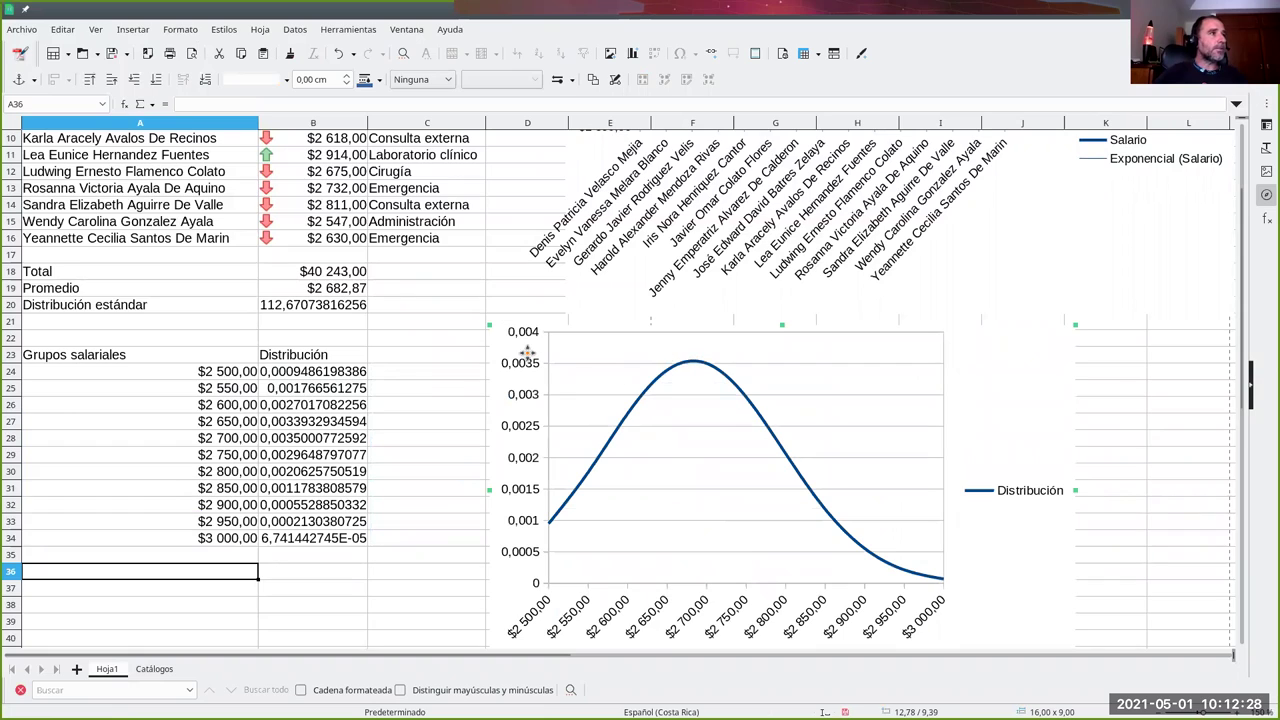
Step: Inspect the average salary, standard deviation and first-group distribution formulas
click(358, 292)
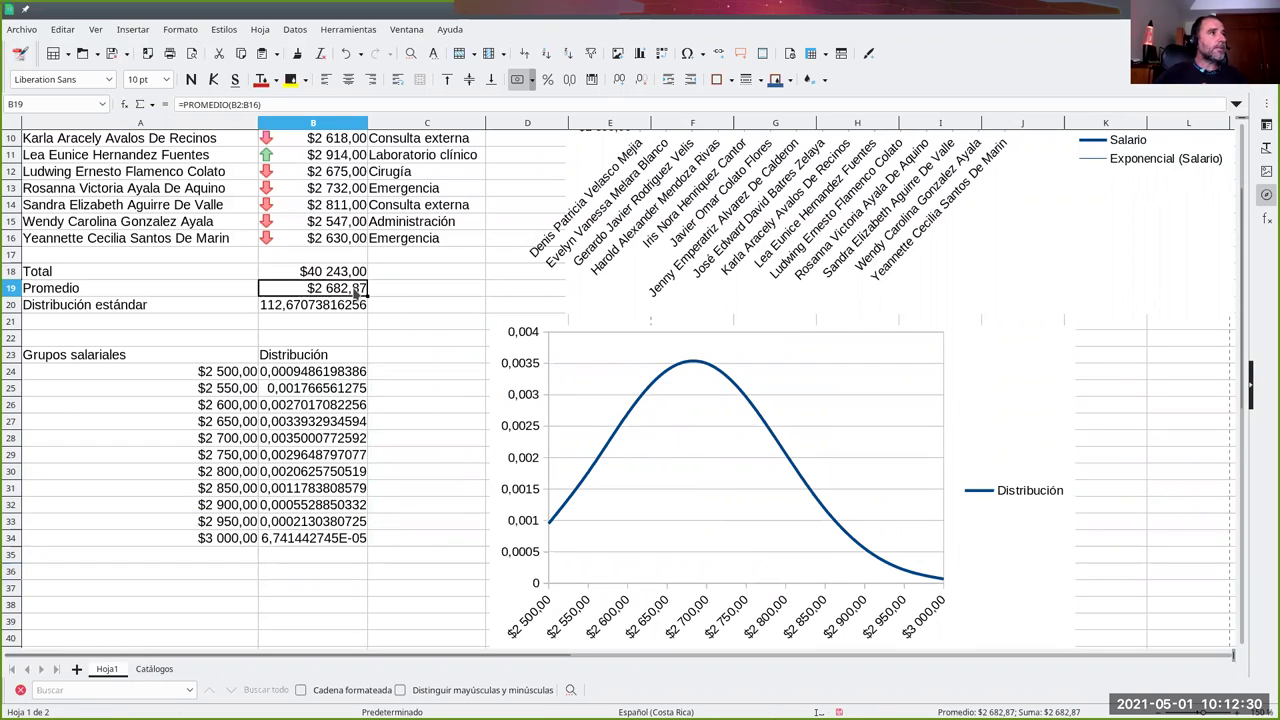
click(345, 310)
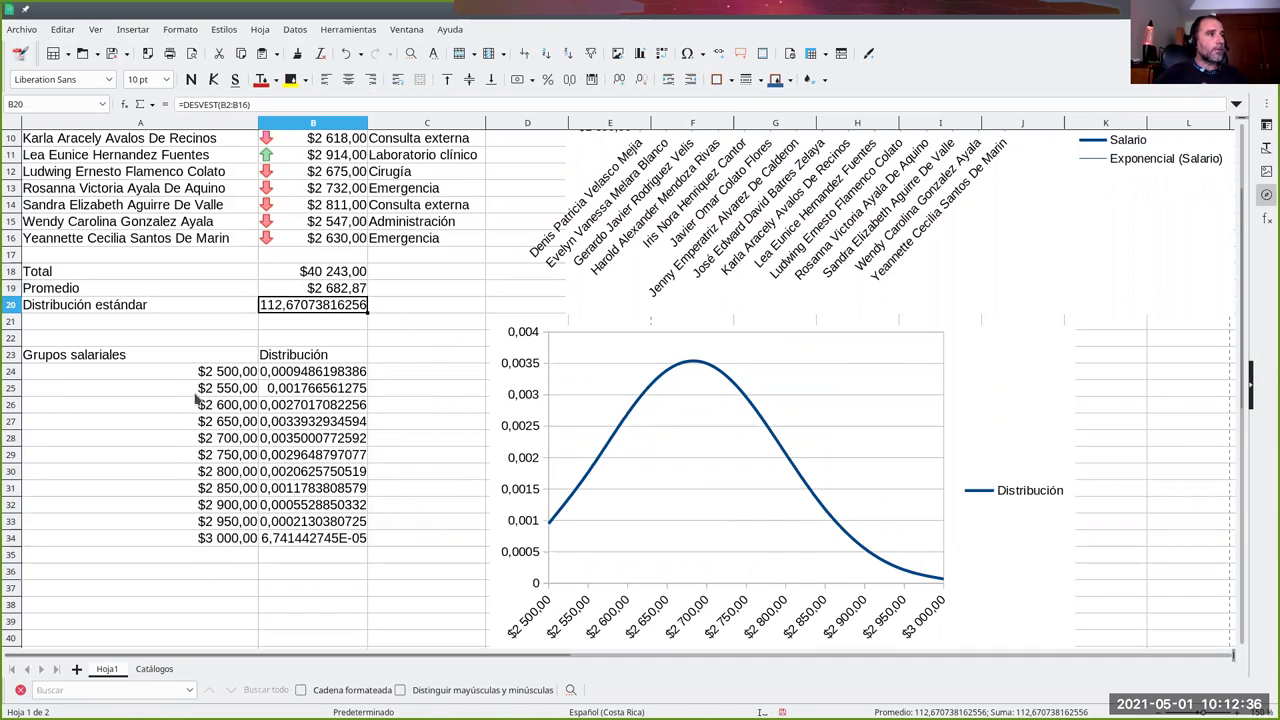
drag(186, 373, 220, 532)
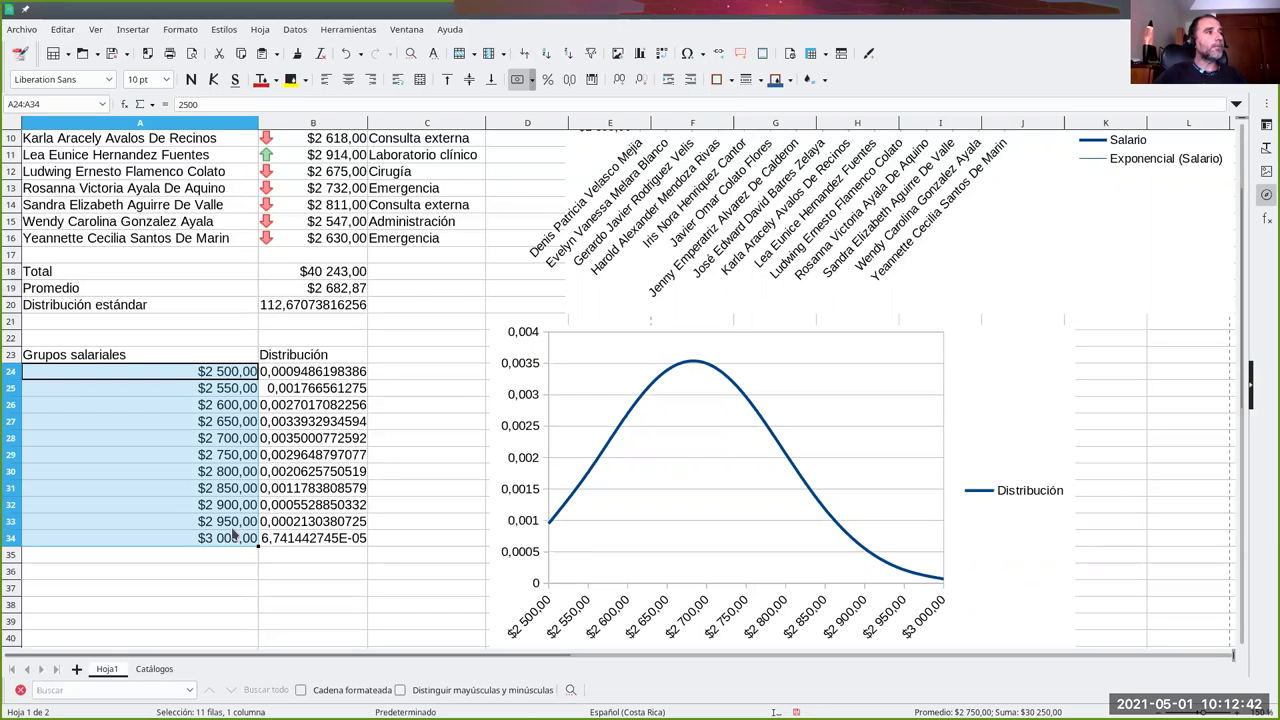
click(280, 372)
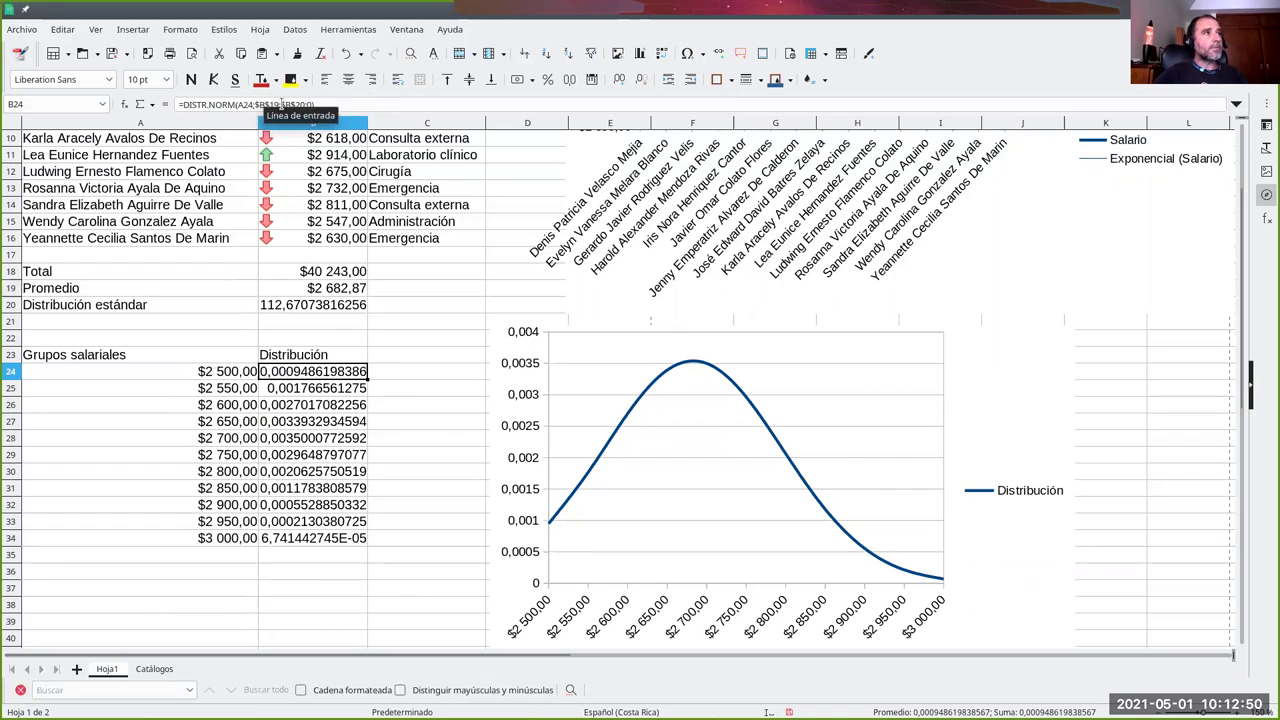
click(440, 427)
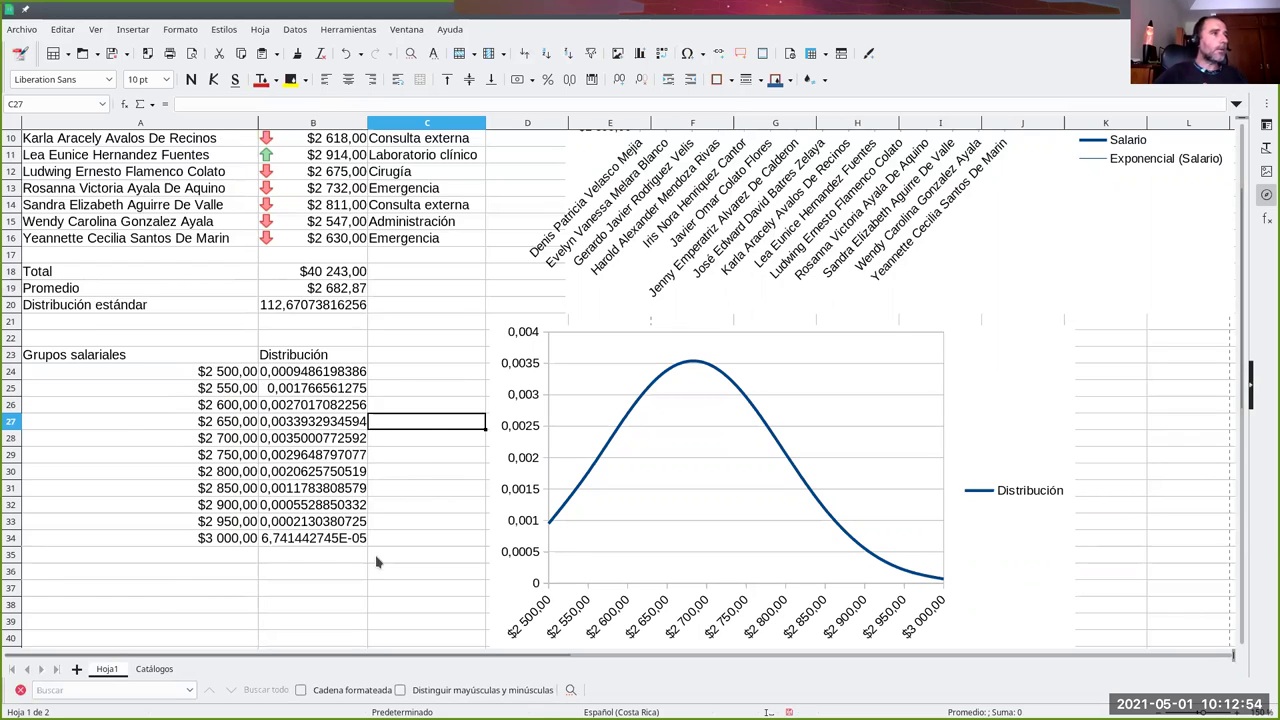
click(430, 371)
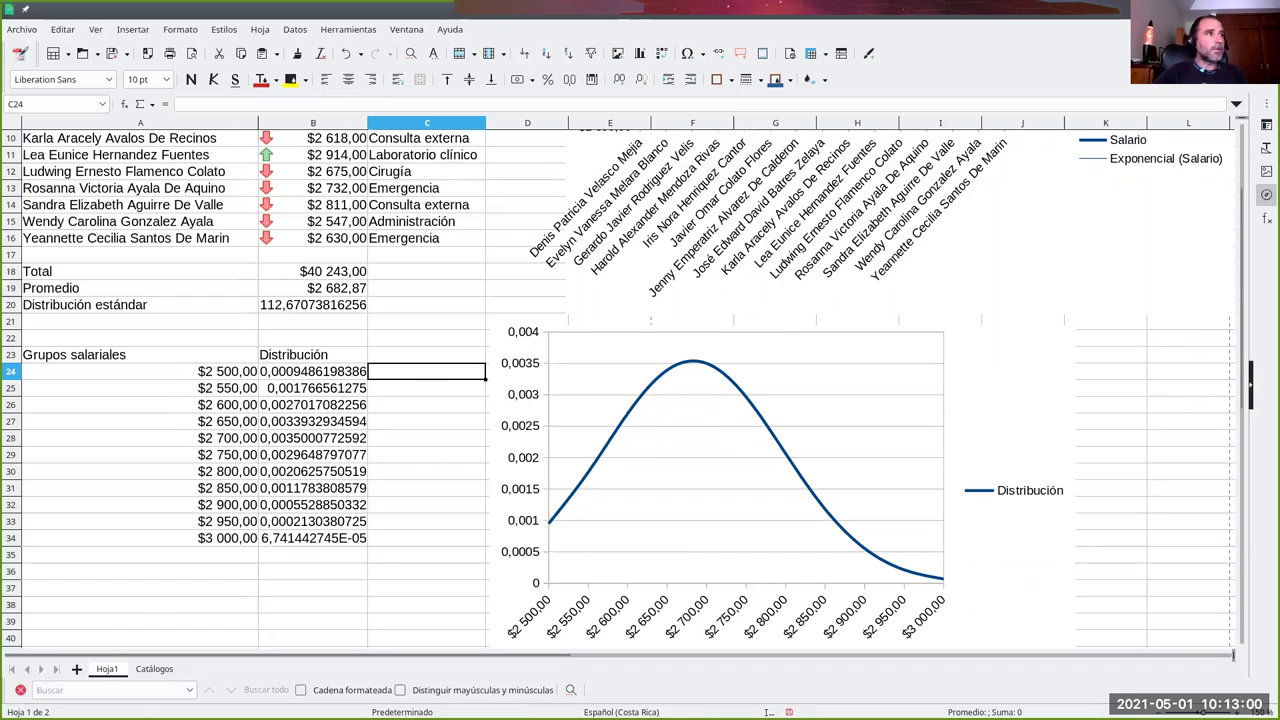
scroll(400, 357, up, 3)
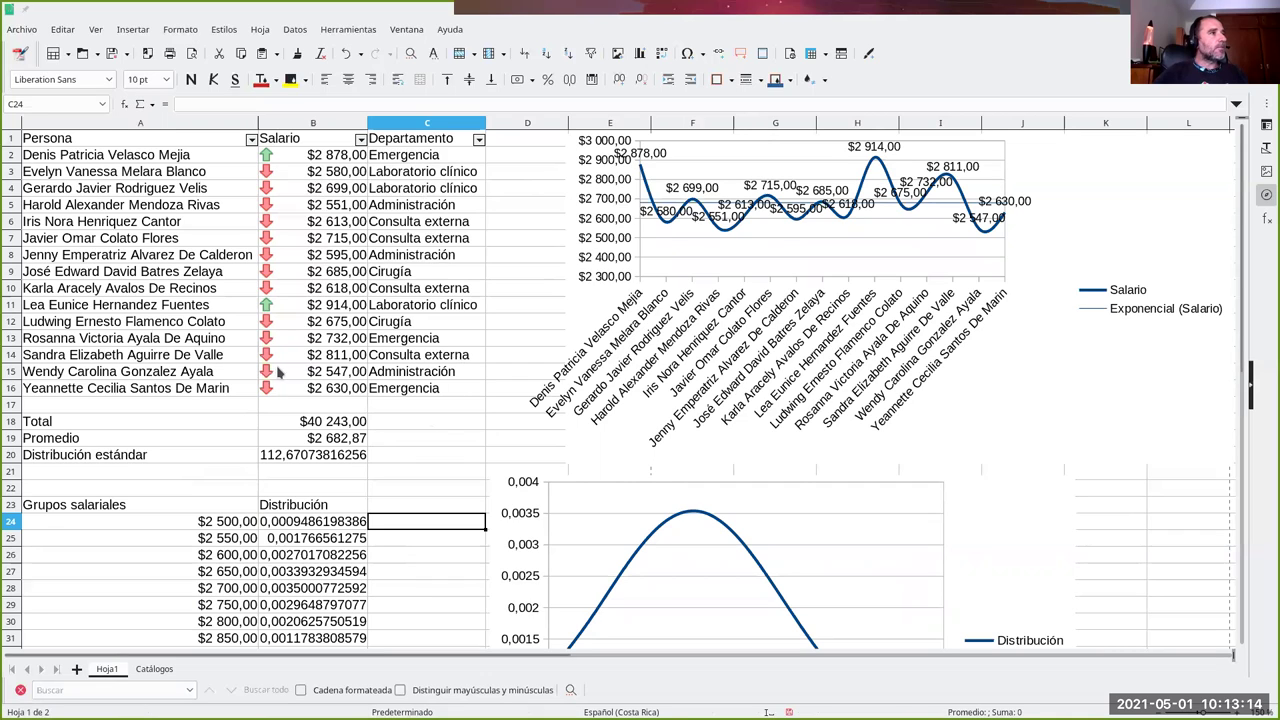
Step: On Hoja1, select the salary table A1:C16 with headers and open Datos > Subtotales
click(153, 669)
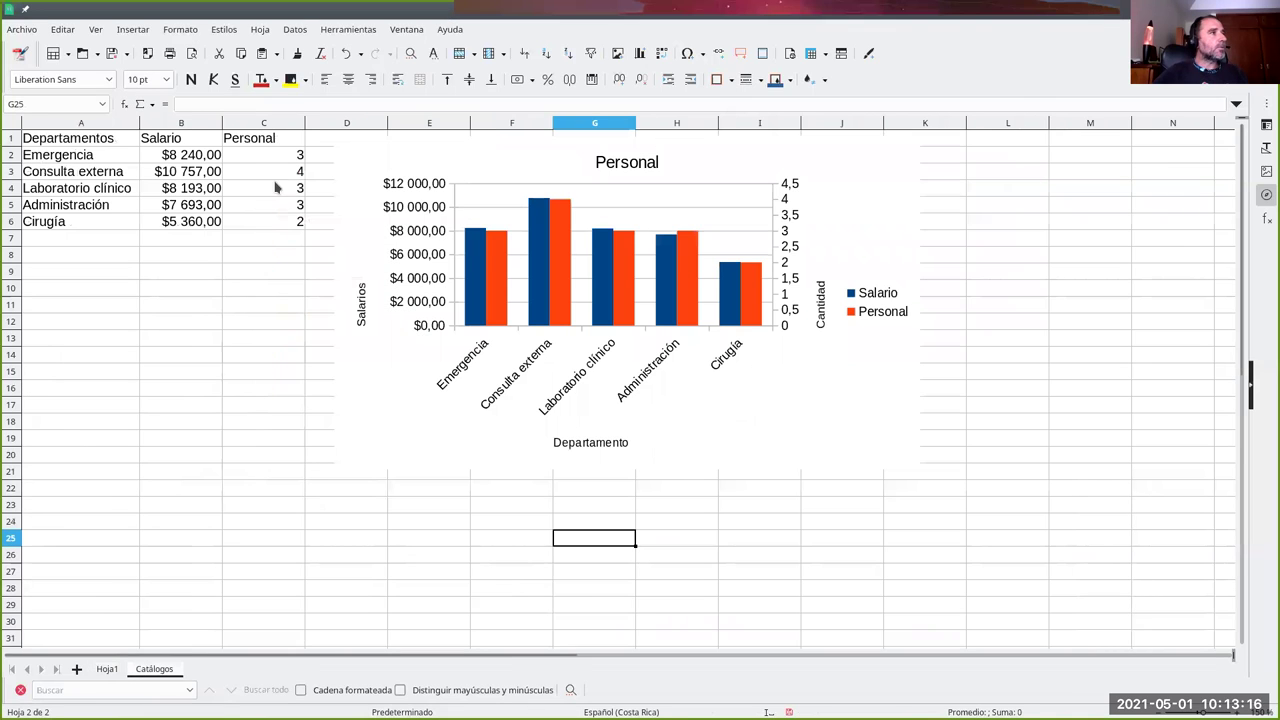
click(107, 669)
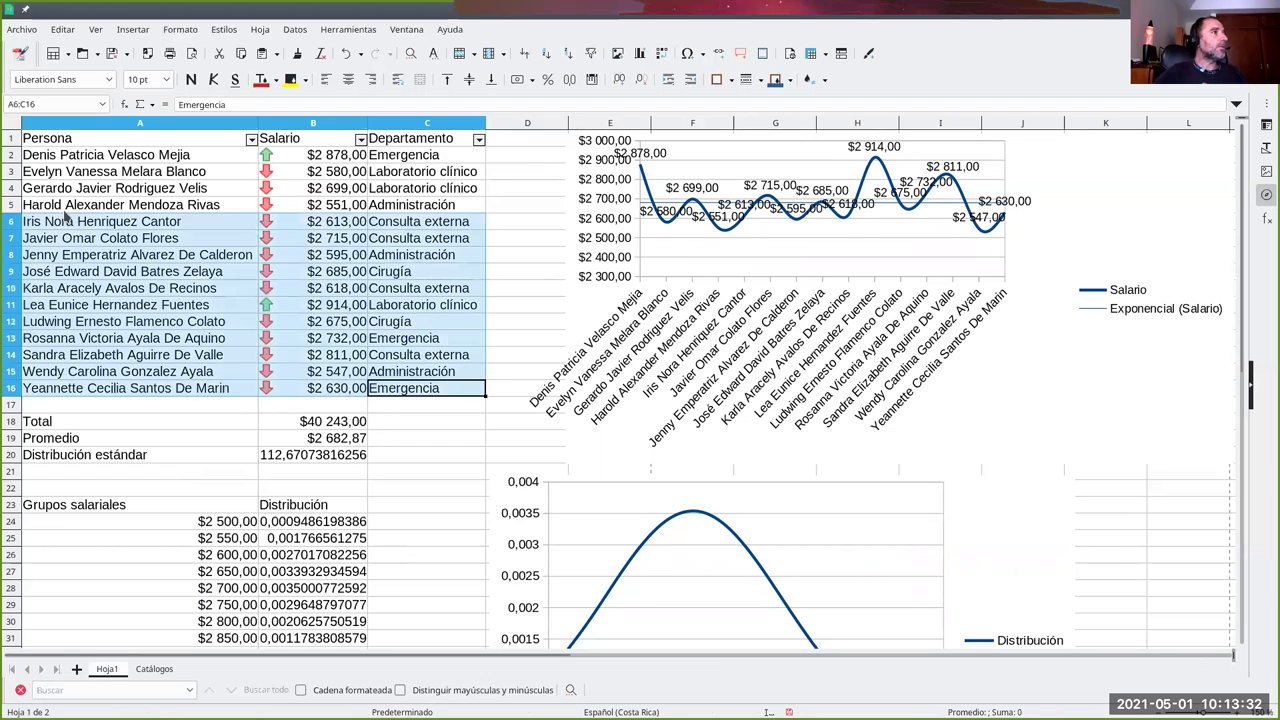
drag(421, 396, 68, 140)
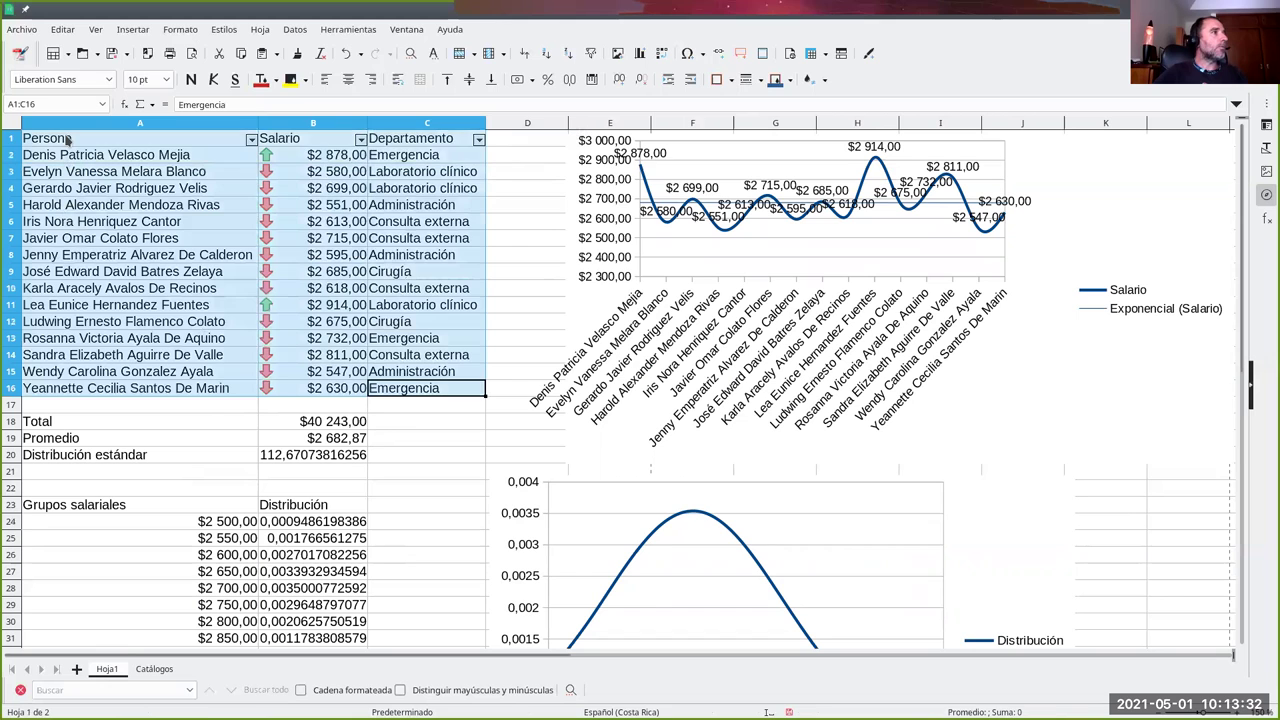
click(294, 29)
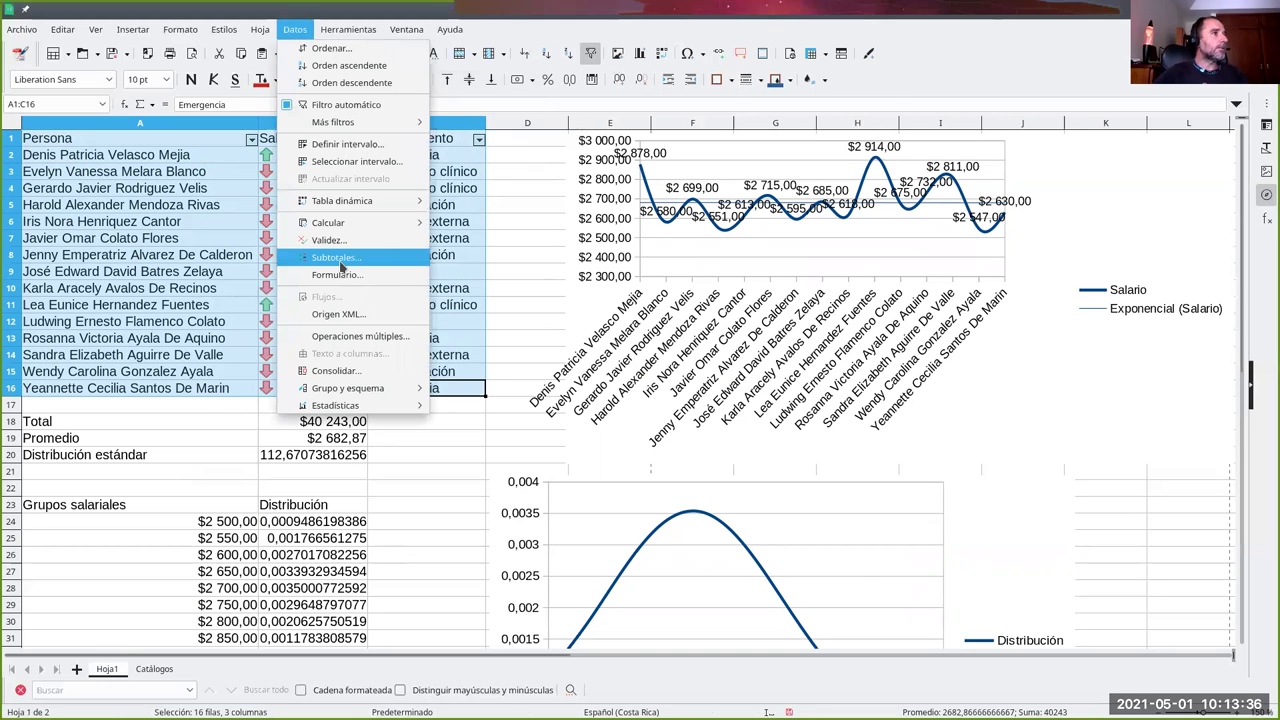
click(339, 258)
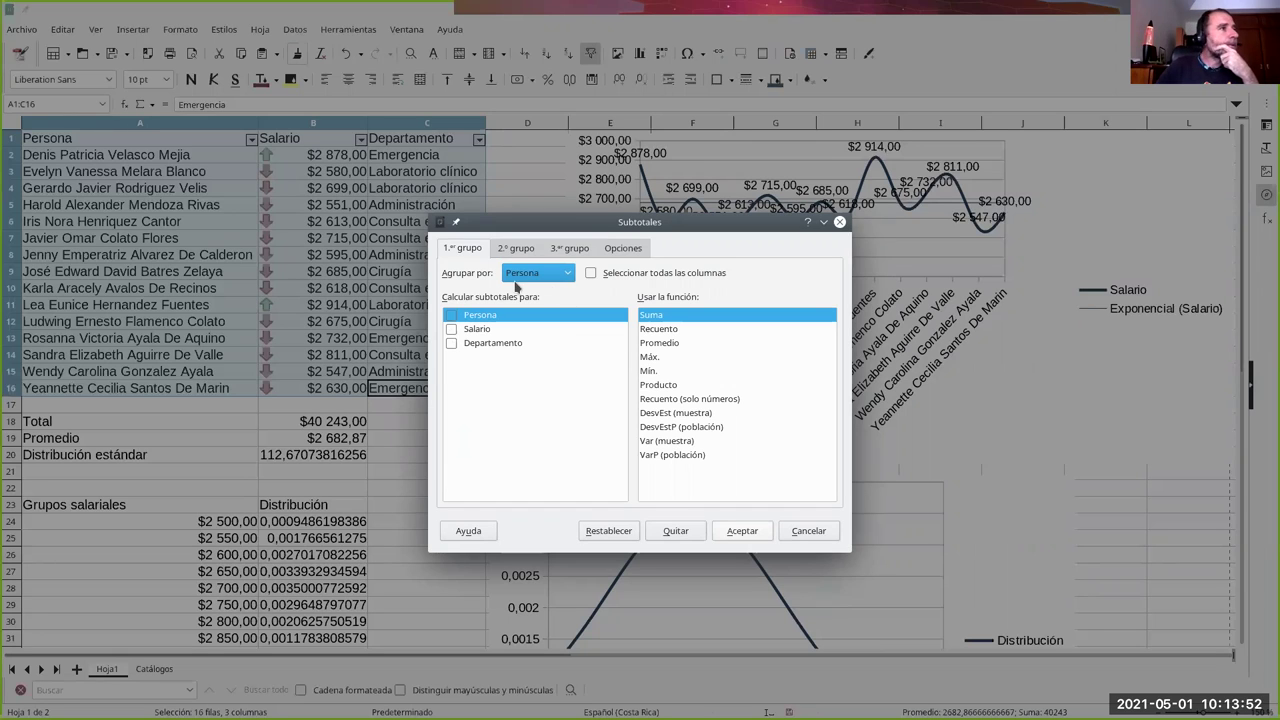
Step: Group level 1 by Salario summing Departamento, and level 2 by Departamento counting Persona
click(543, 273)
click(525, 297)
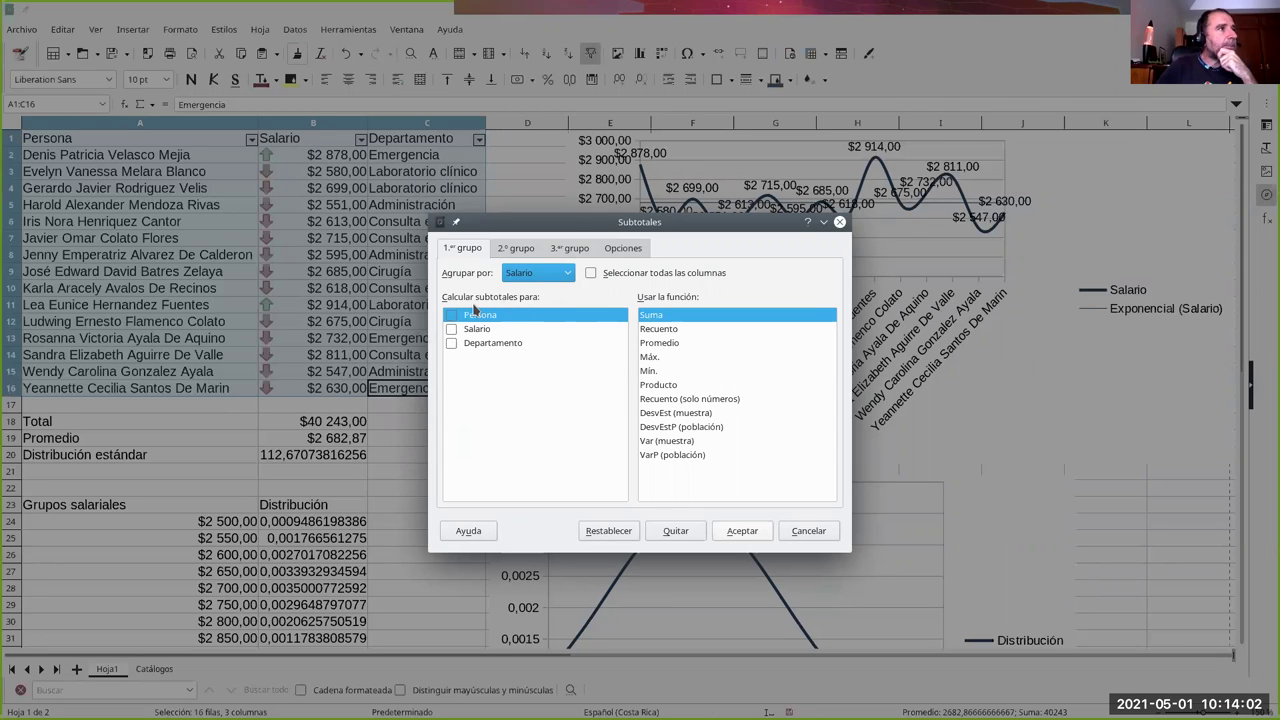
click(452, 348)
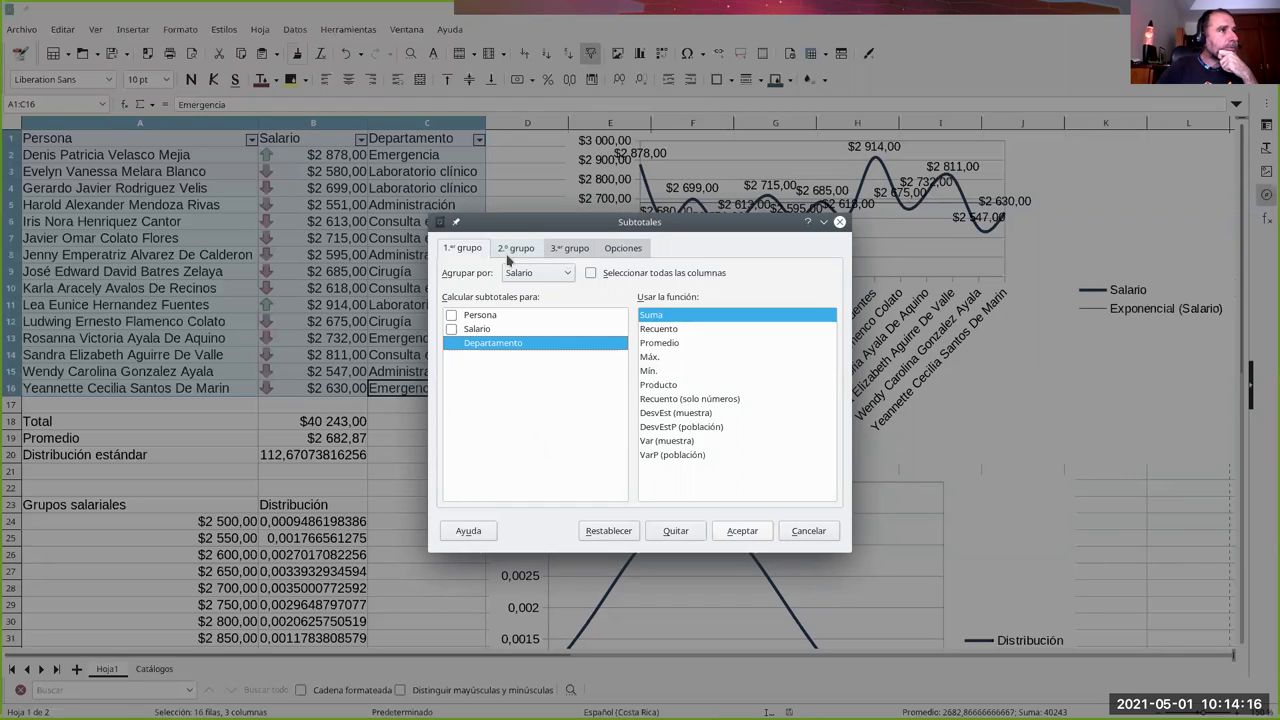
click(512, 249)
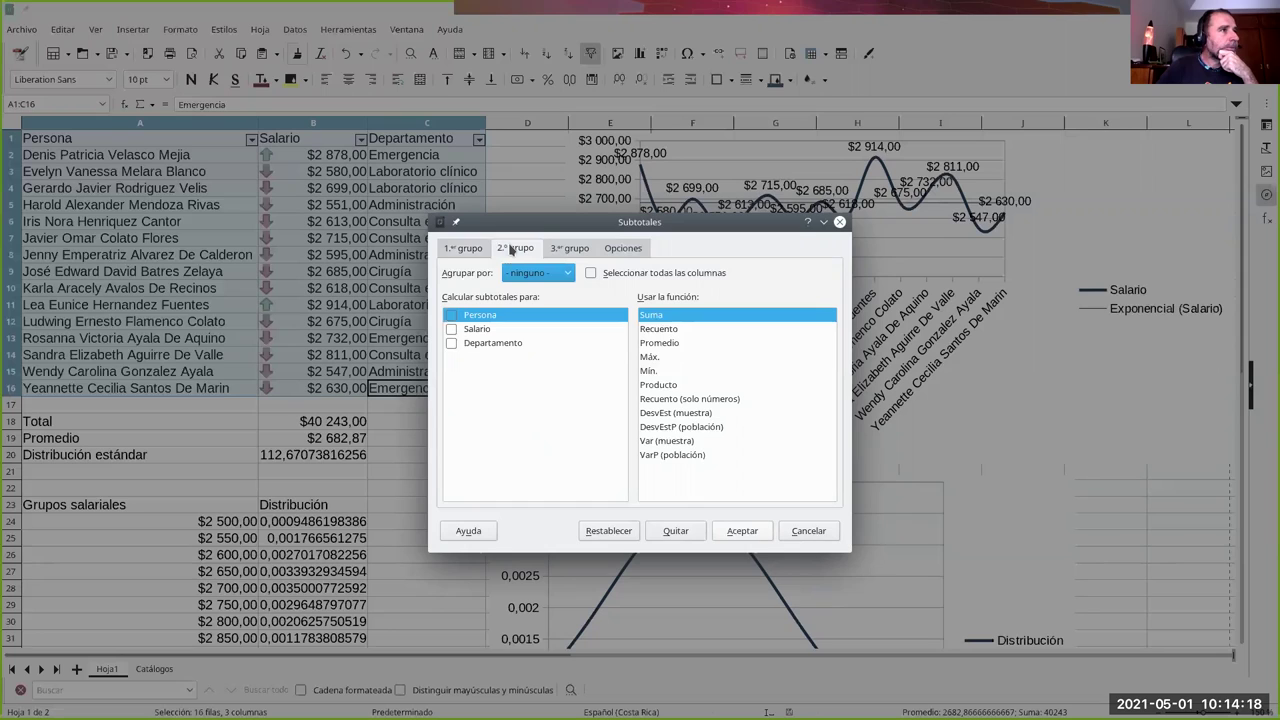
click(521, 276)
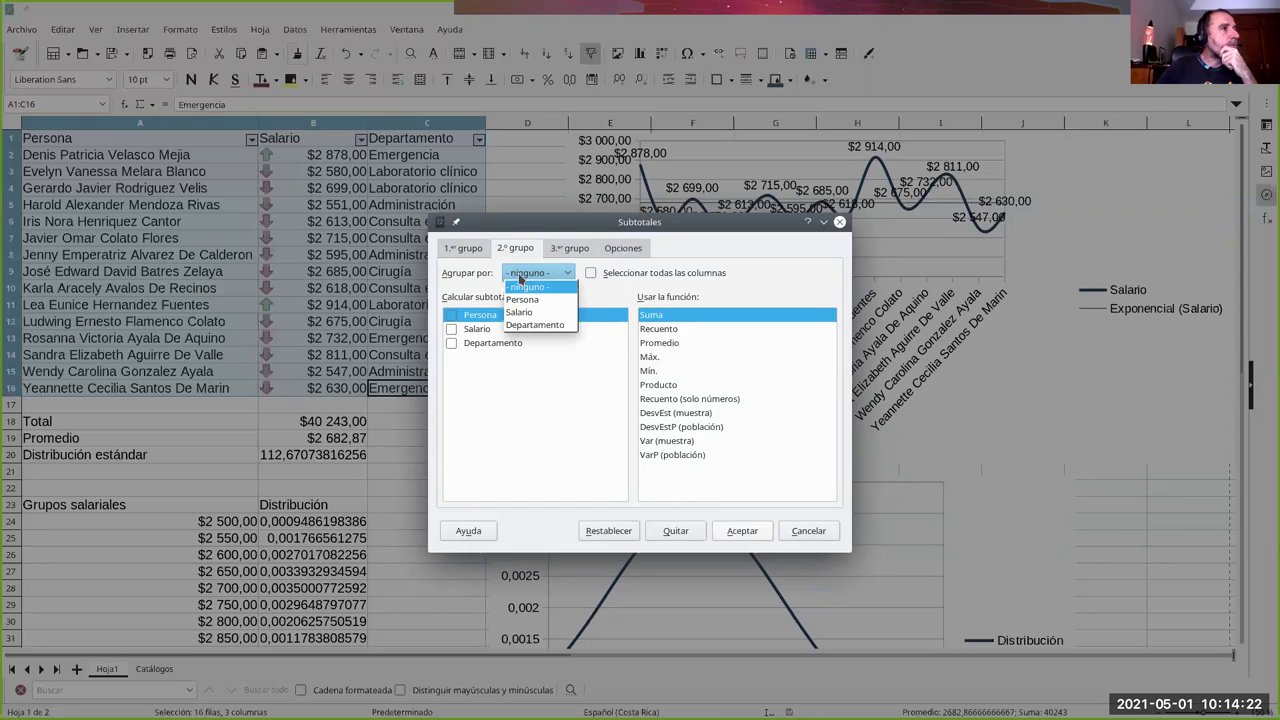
click(532, 326)
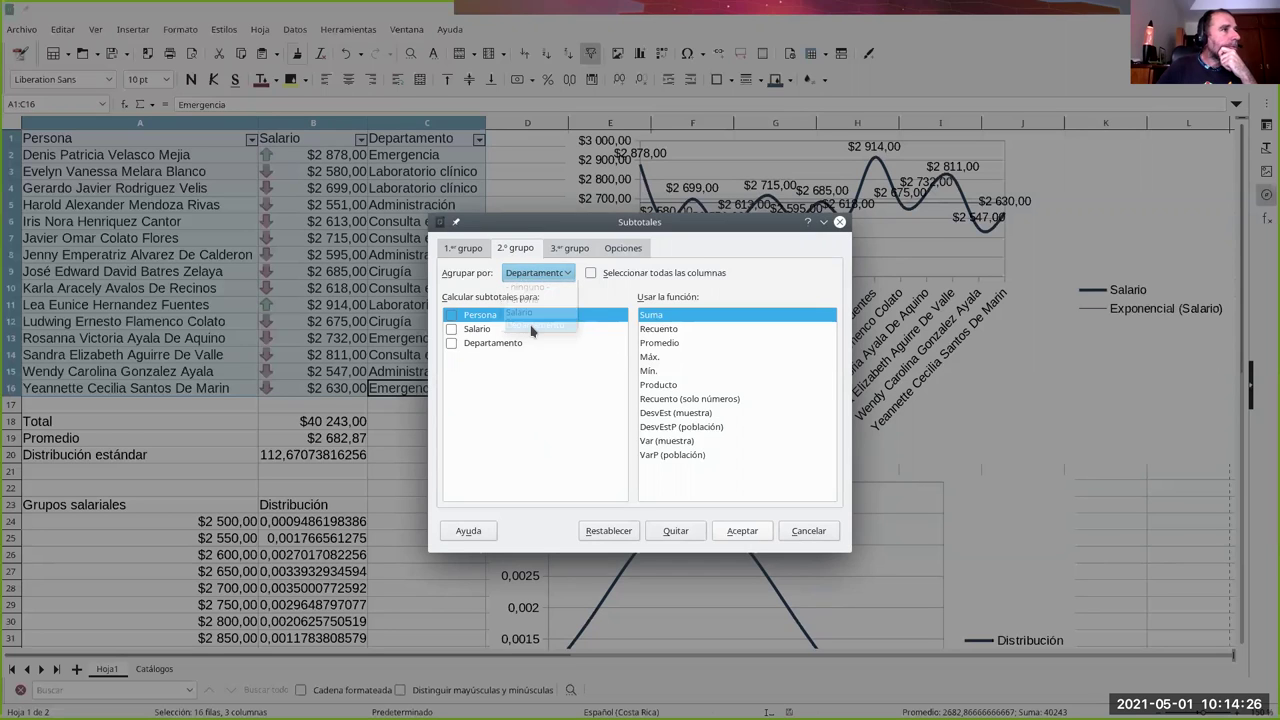
click(452, 316)
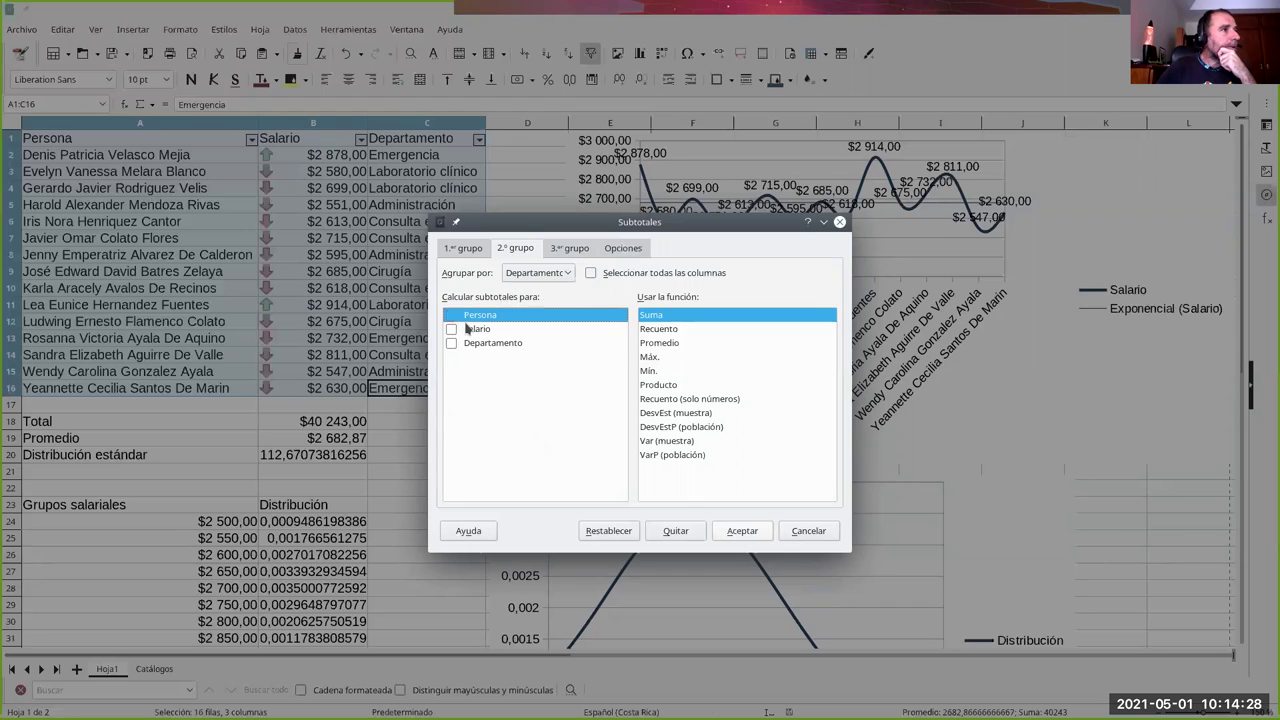
click(649, 331)
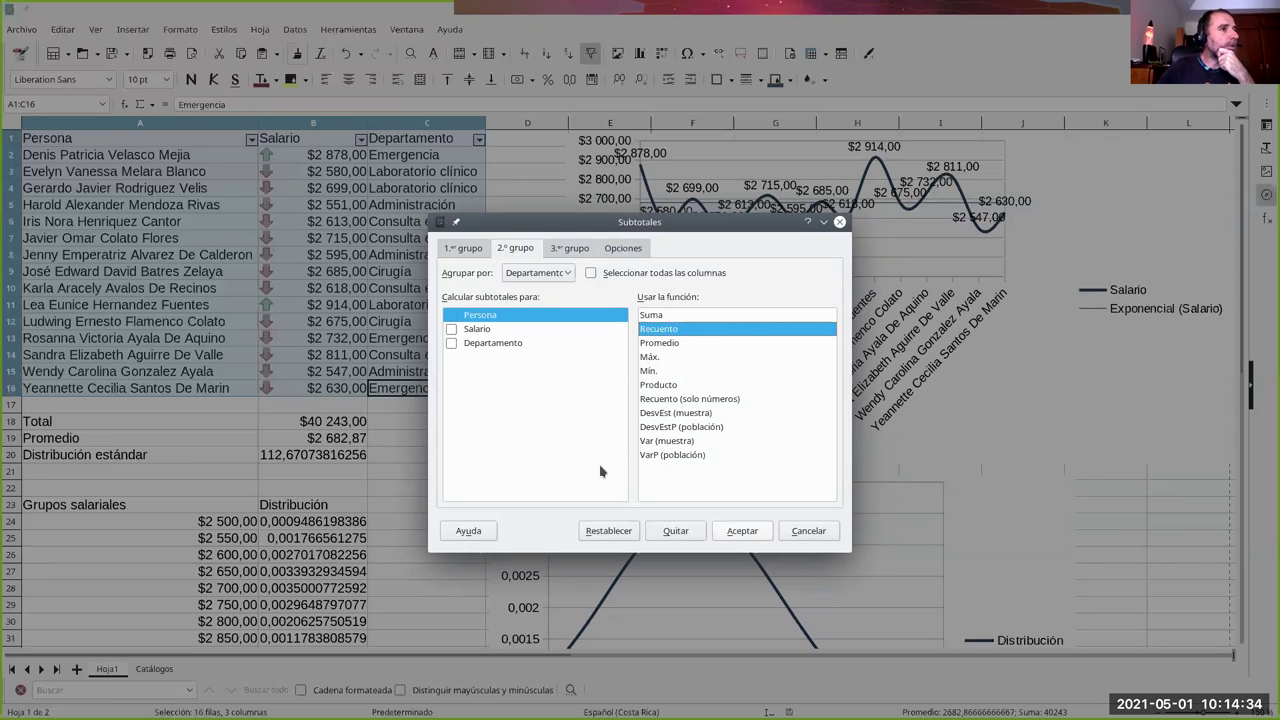
click(739, 532)
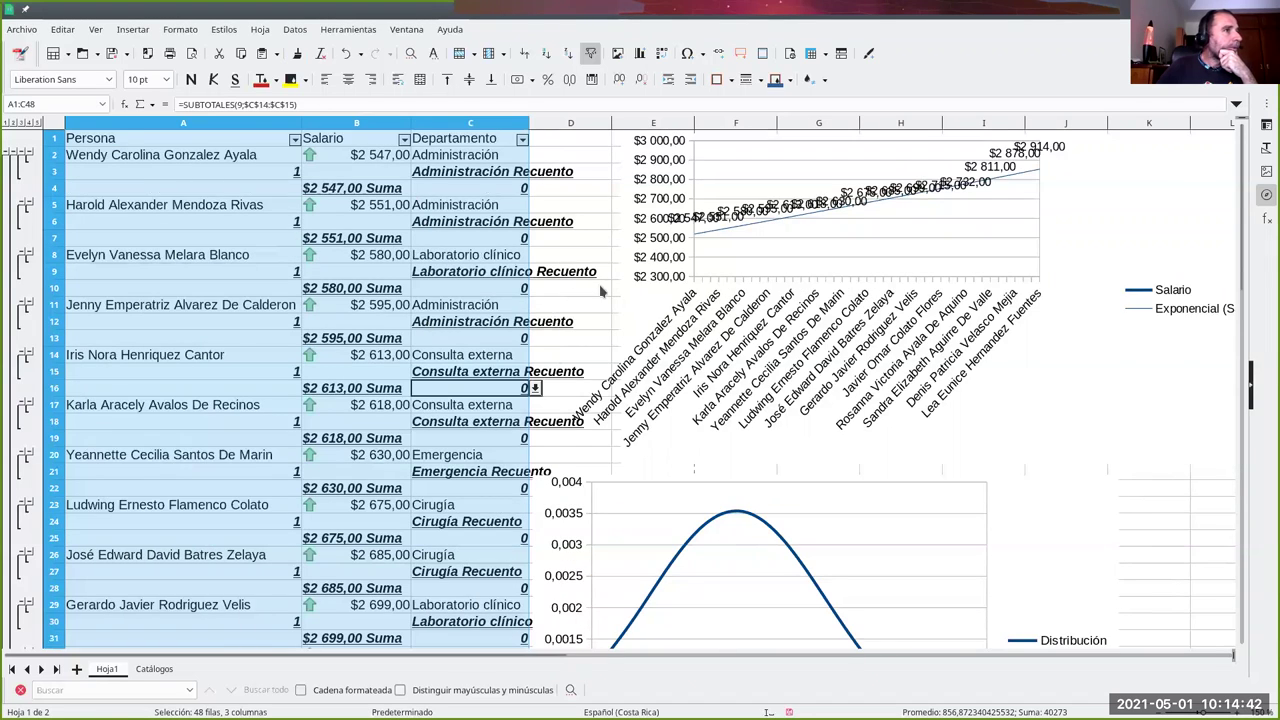
drag(675, 489, 825, 492)
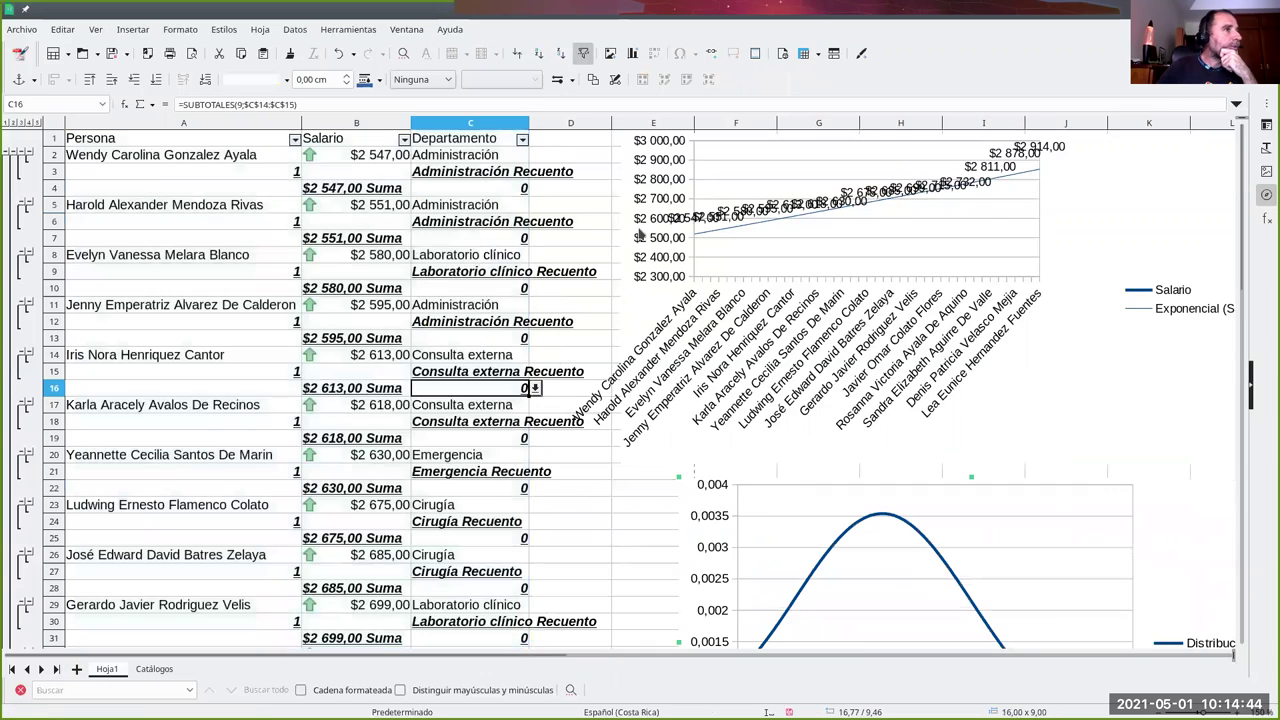
drag(667, 250, 800, 258)
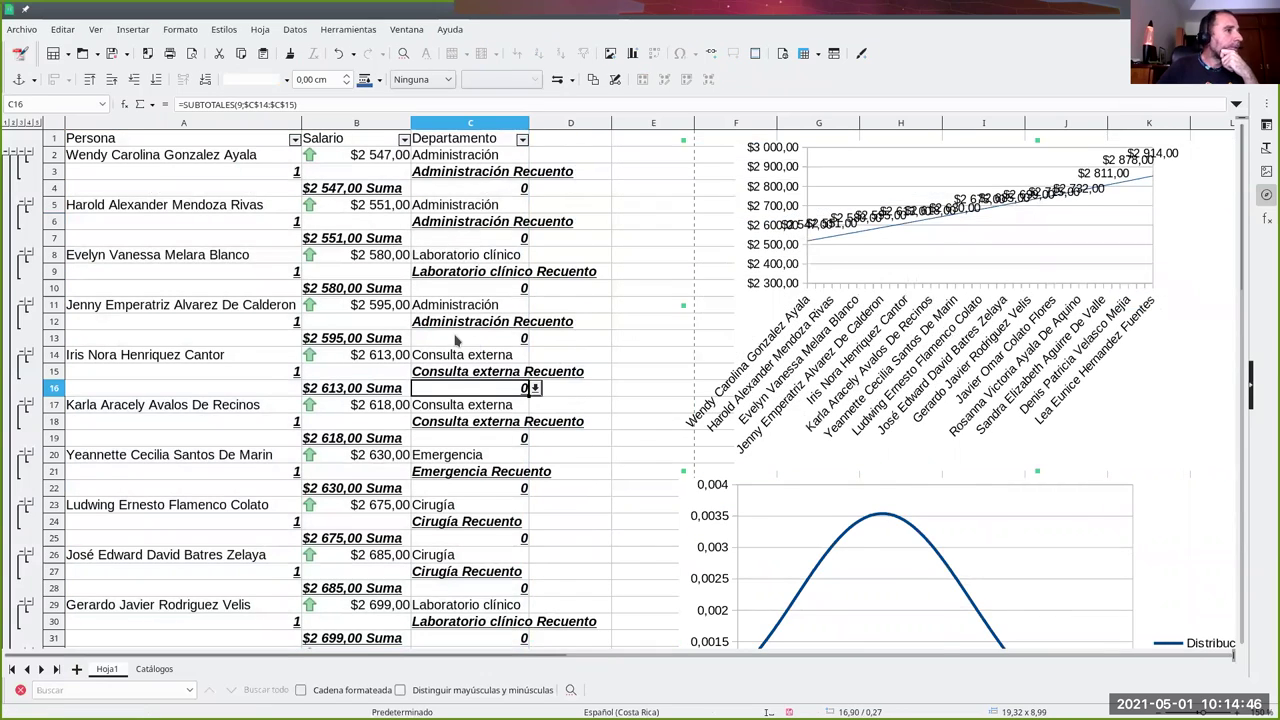
scroll(455, 342, down, 6)
scroll(455, 342, down, 5)
scroll(455, 342, up, 1)
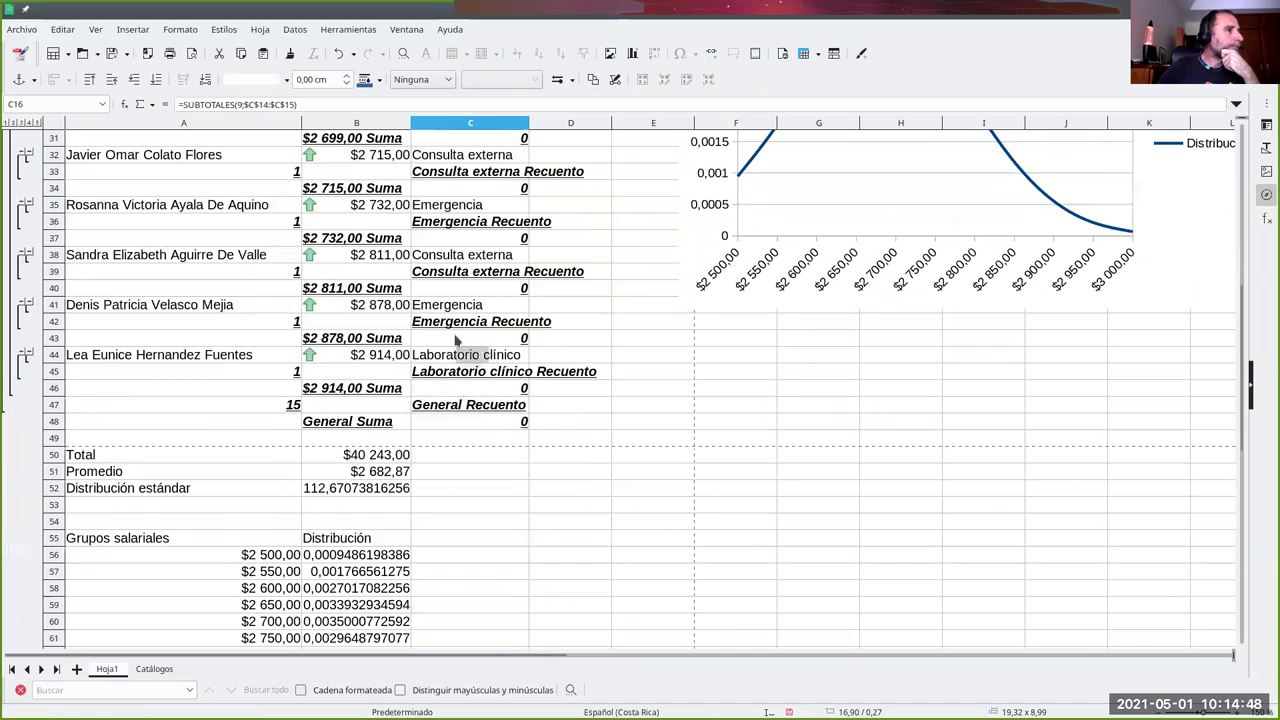
scroll(455, 342, up, 1)
scroll(455, 342, up, 2)
scroll(455, 342, up, 7)
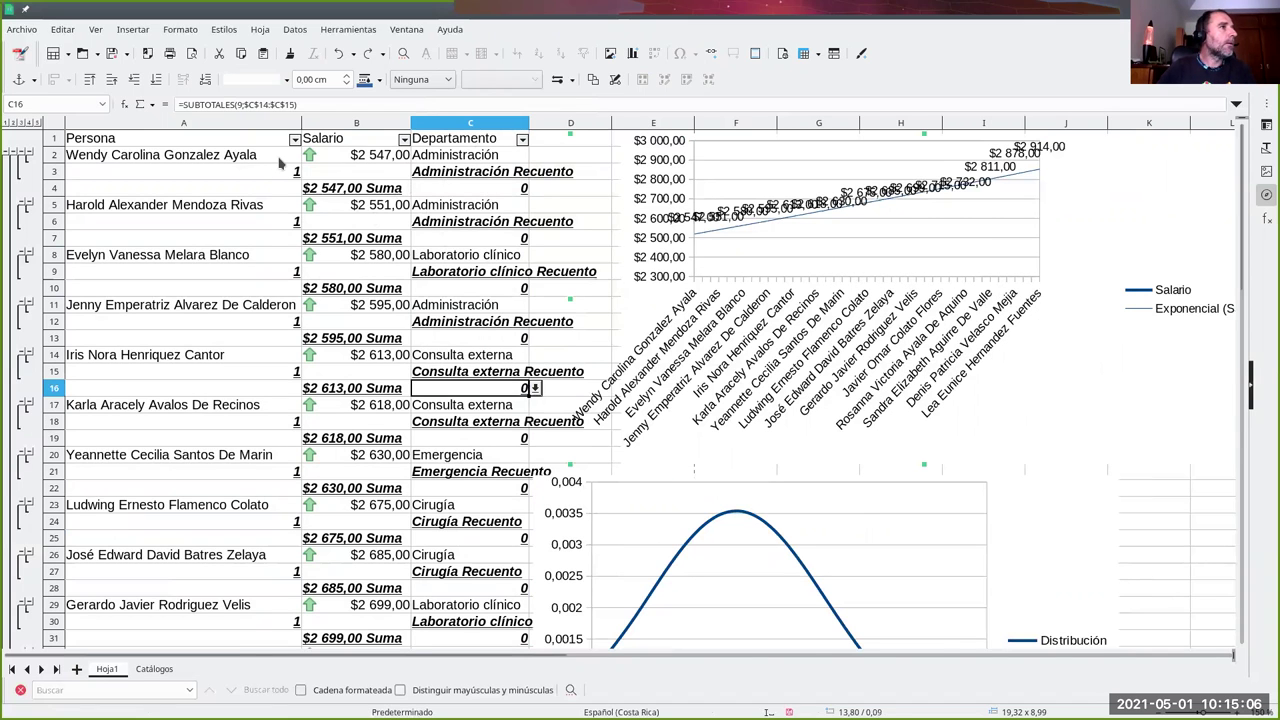
key(ctrl+z)
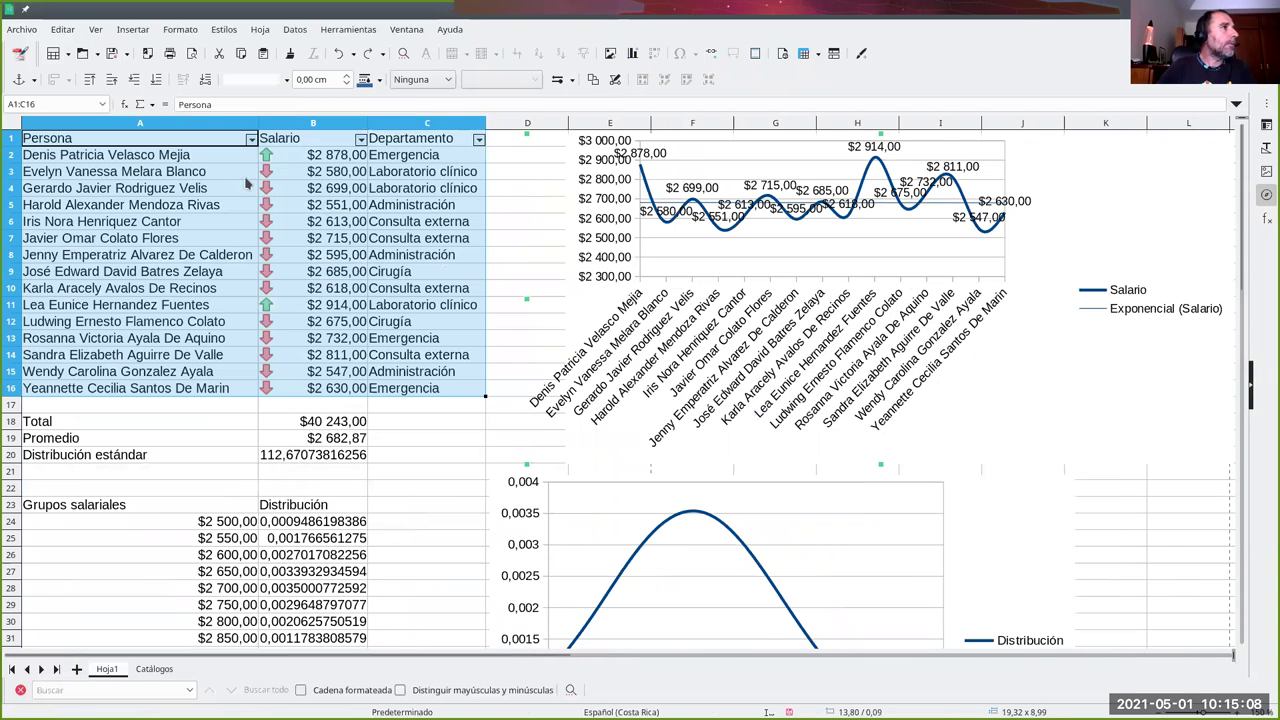
Step: Paste the A1:C16 salary table into new sheet Hoja3 and autofit columns A and C
click(281, 190)
drag(138, 143, 392, 395)
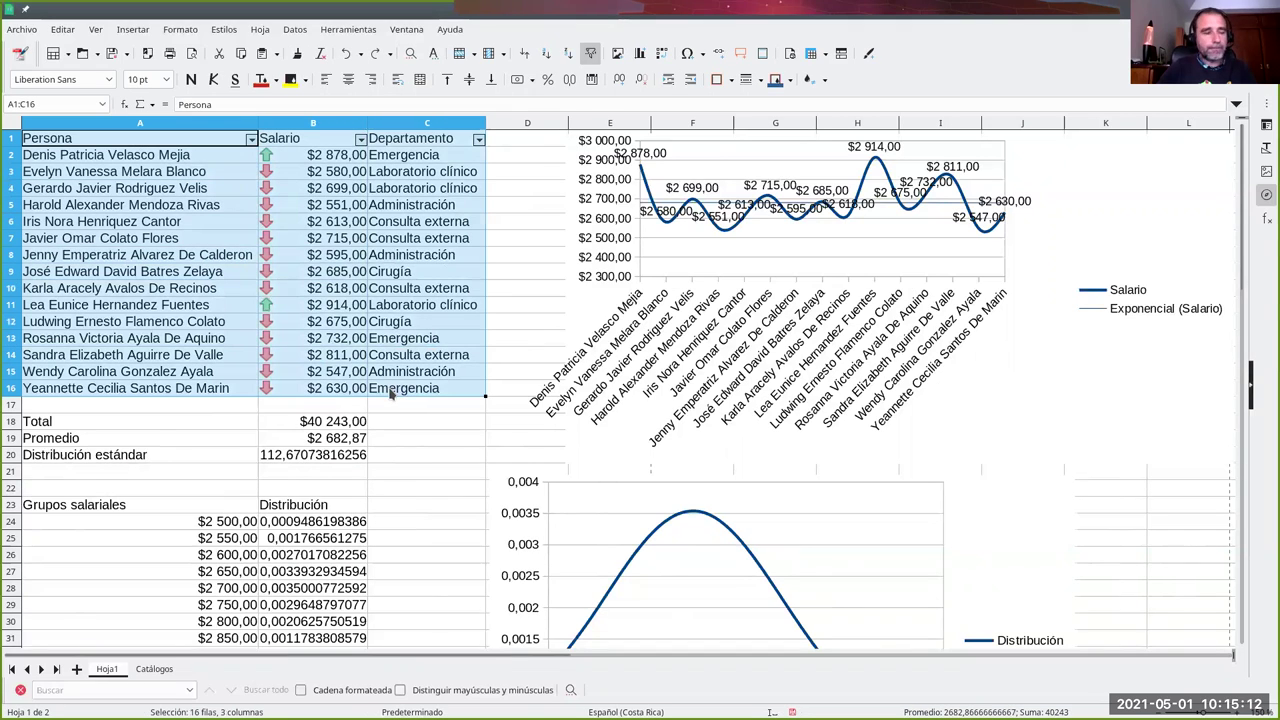
click(77, 669)
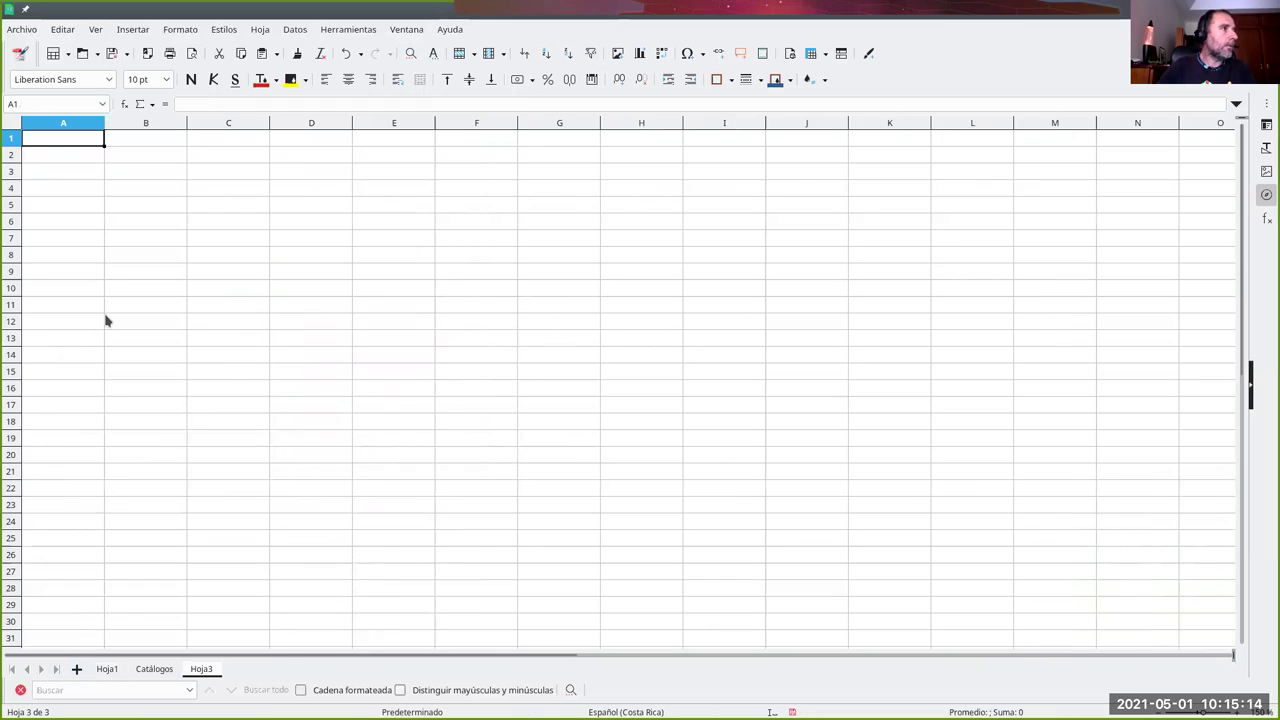
key(ctrl+v)
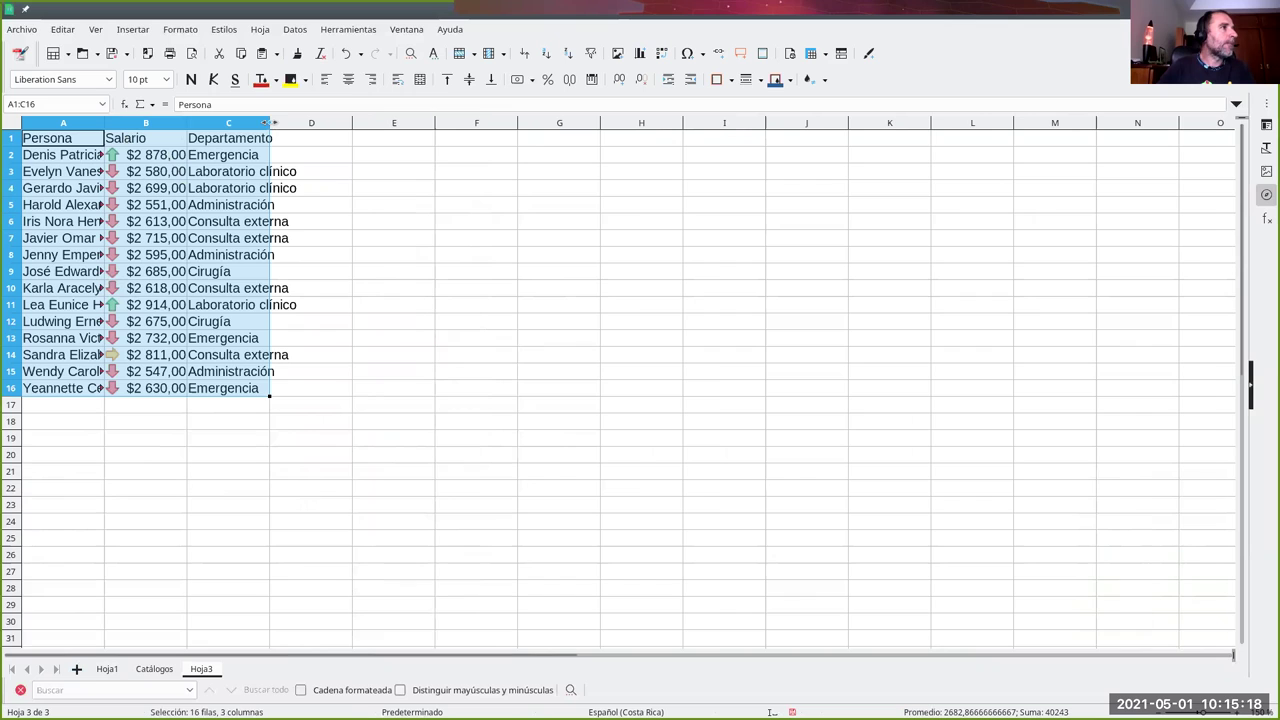
double_click(270, 122)
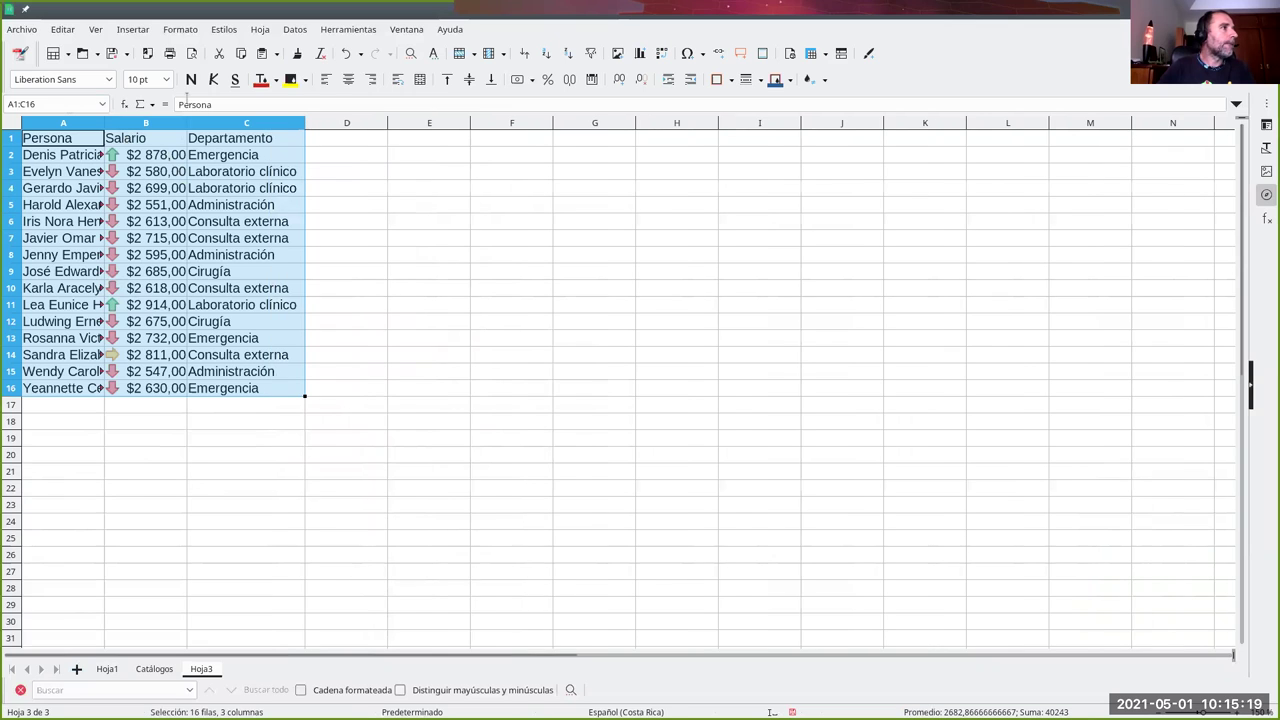
double_click(104, 122)
click(350, 256)
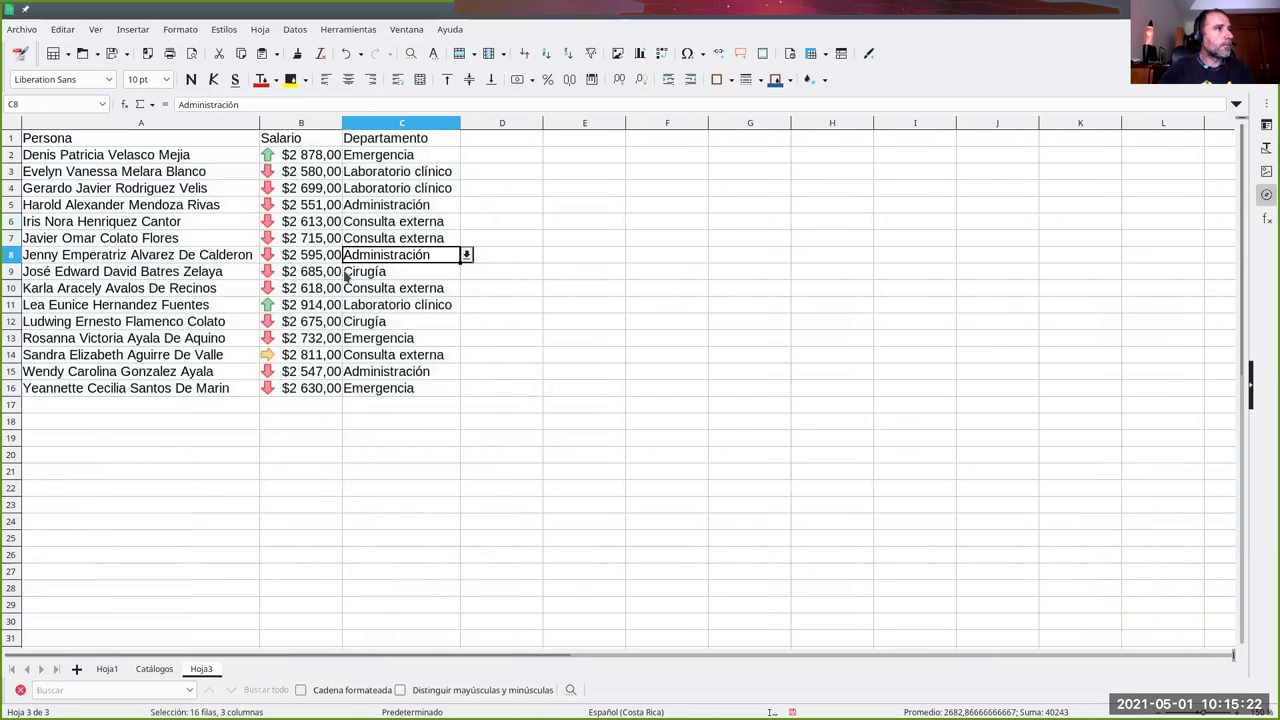
click(170, 171)
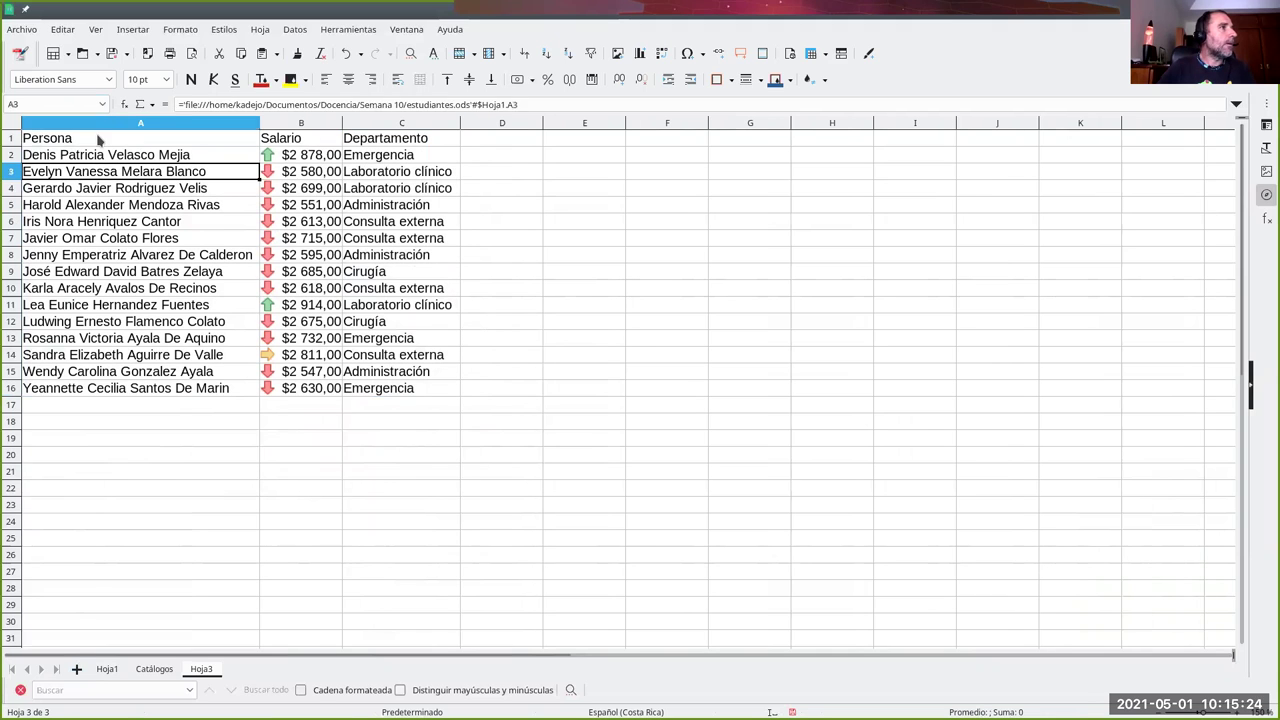
click(97, 140)
Step: Subtotal the Hoja3 table by Departamento with a Suma of Salario per department
click(294, 29)
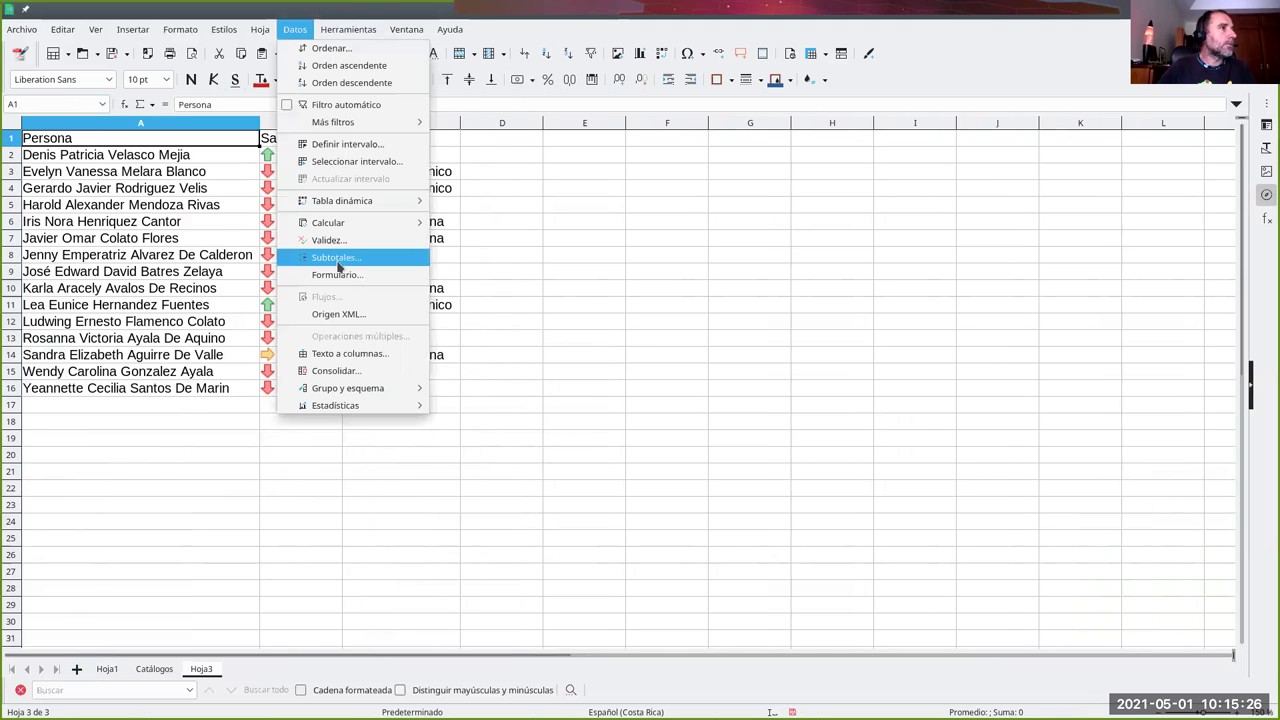
click(339, 258)
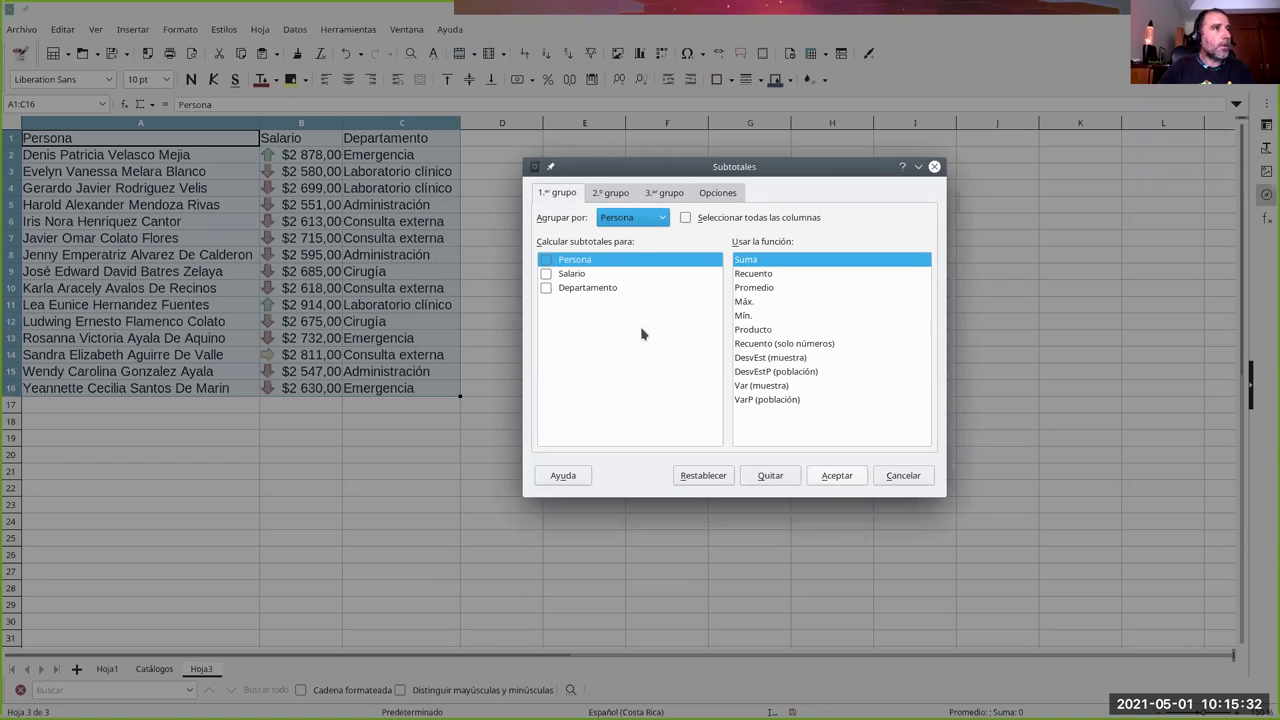
click(657, 217)
click(653, 279)
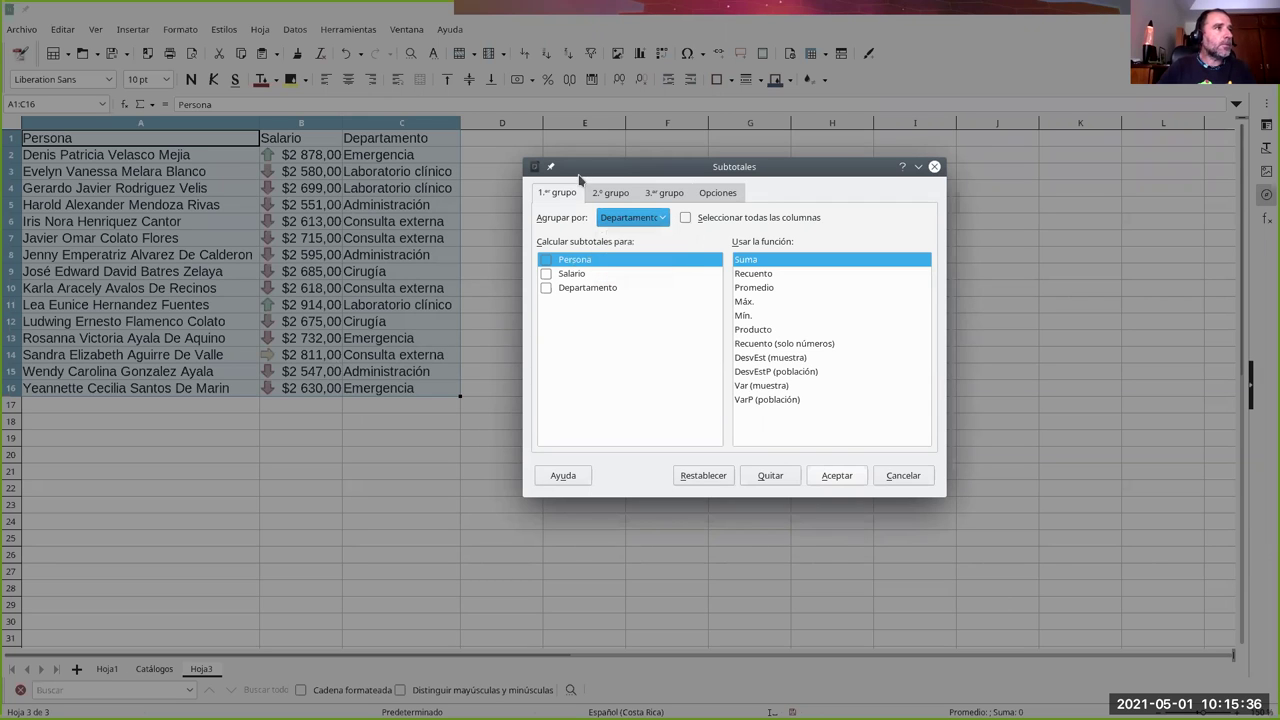
click(547, 277)
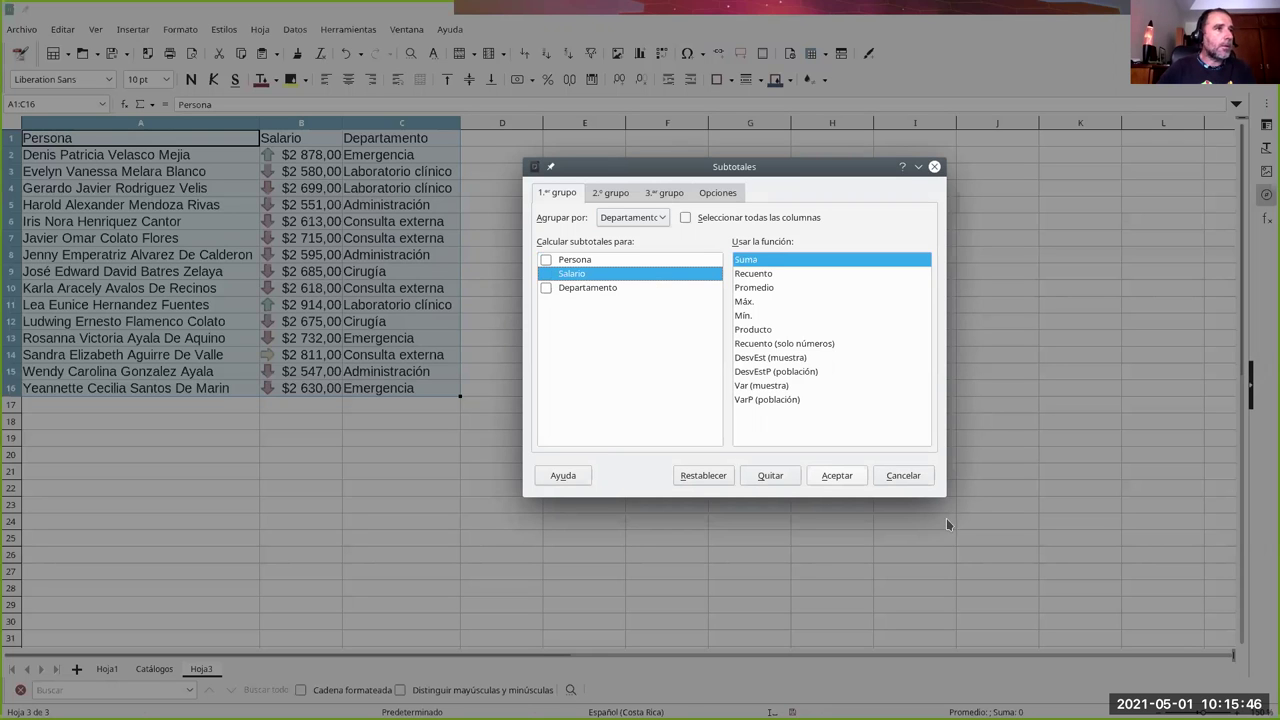
click(828, 477)
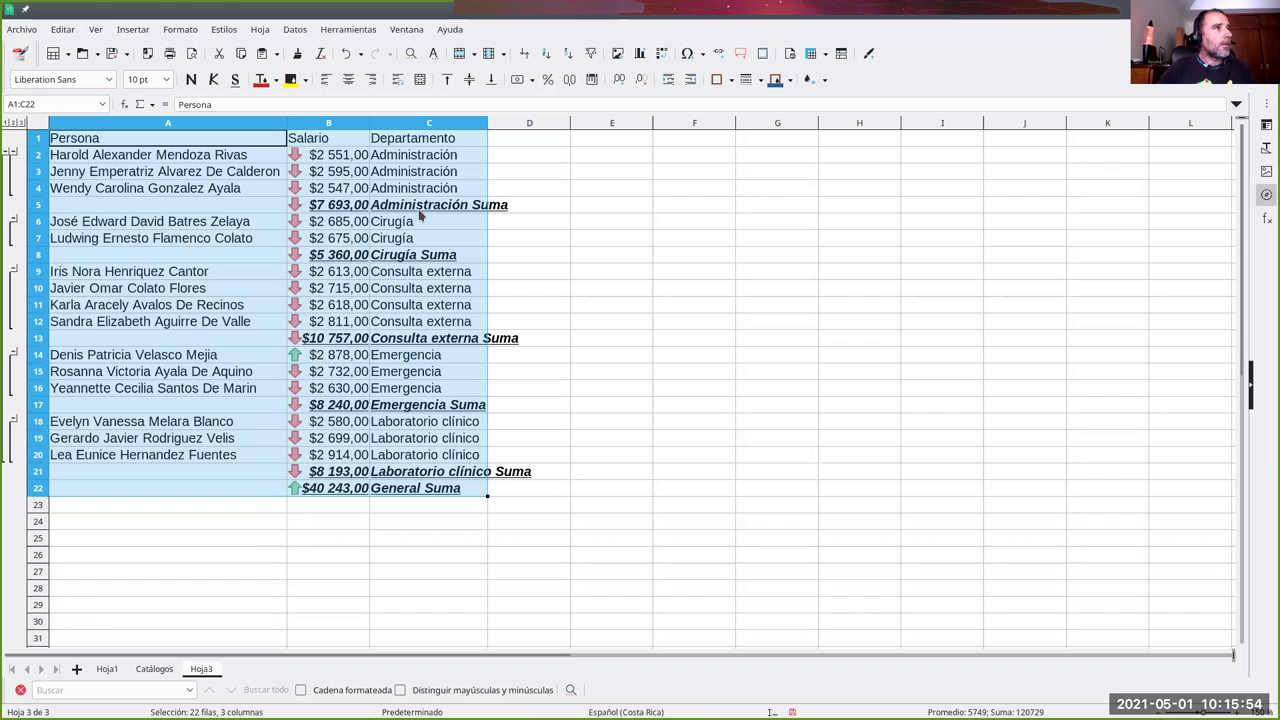
click(242, 207)
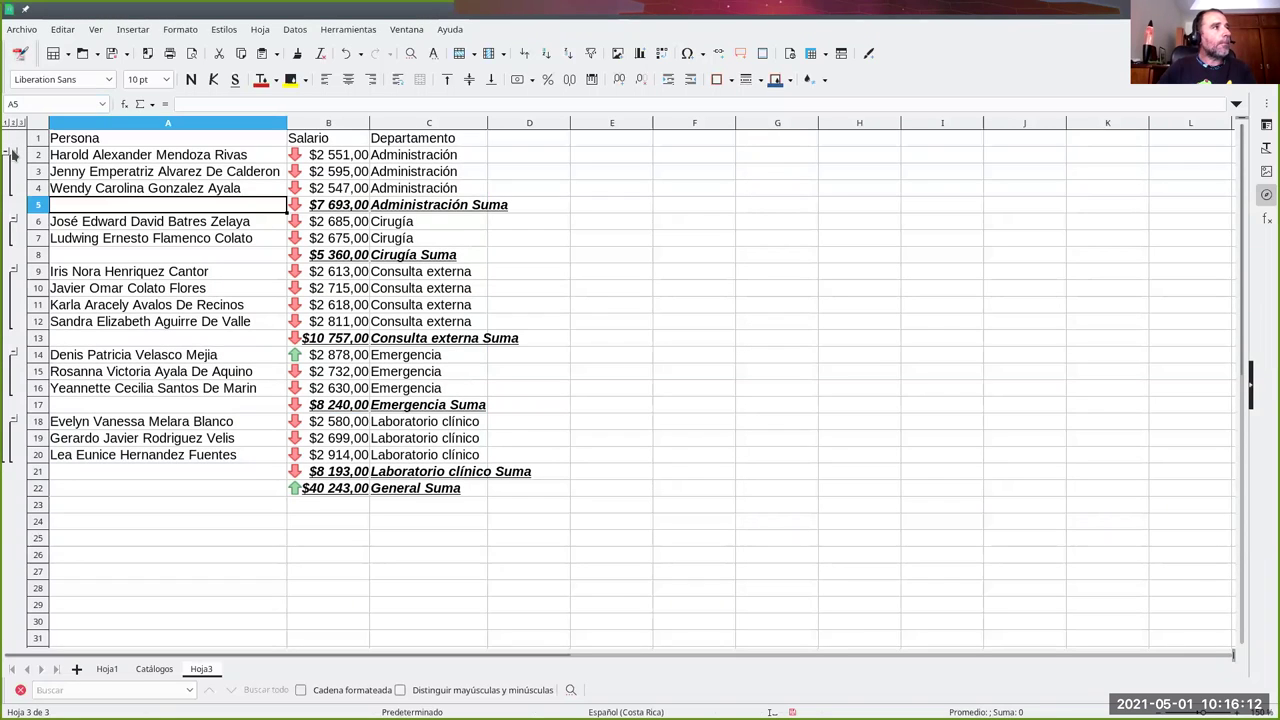
click(13, 152)
click(13, 168)
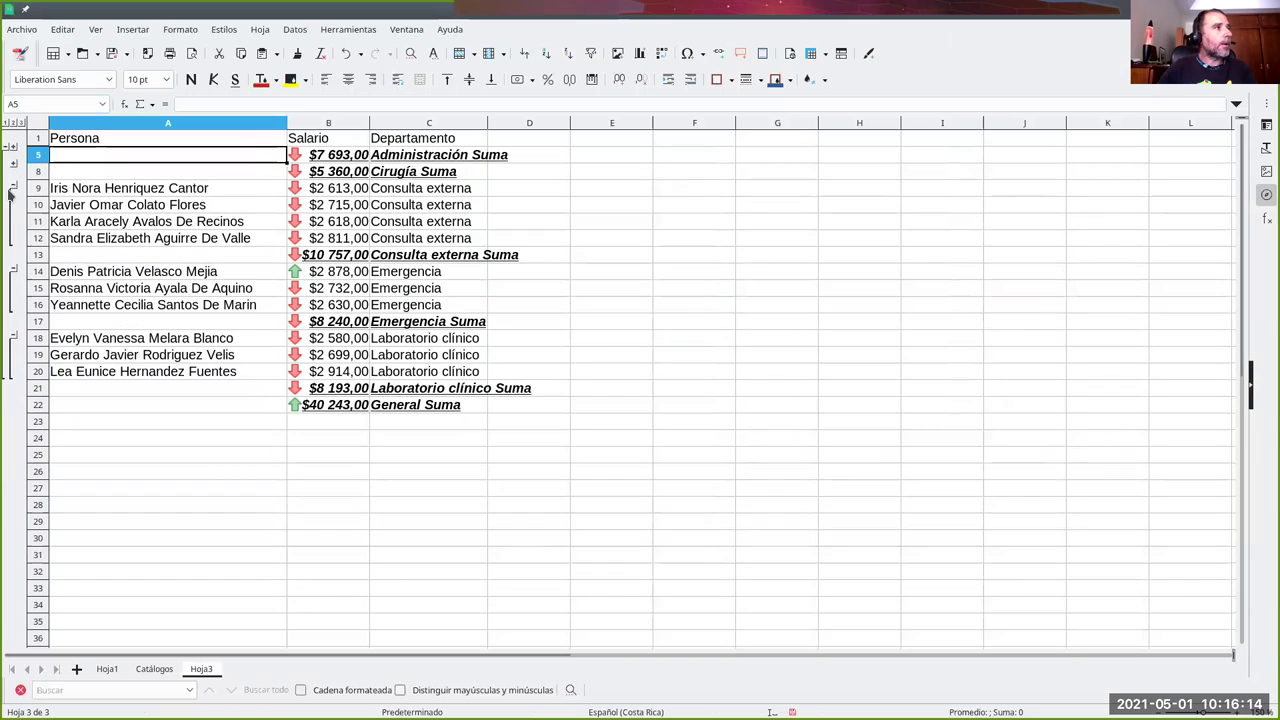
click(13, 186)
click(13, 205)
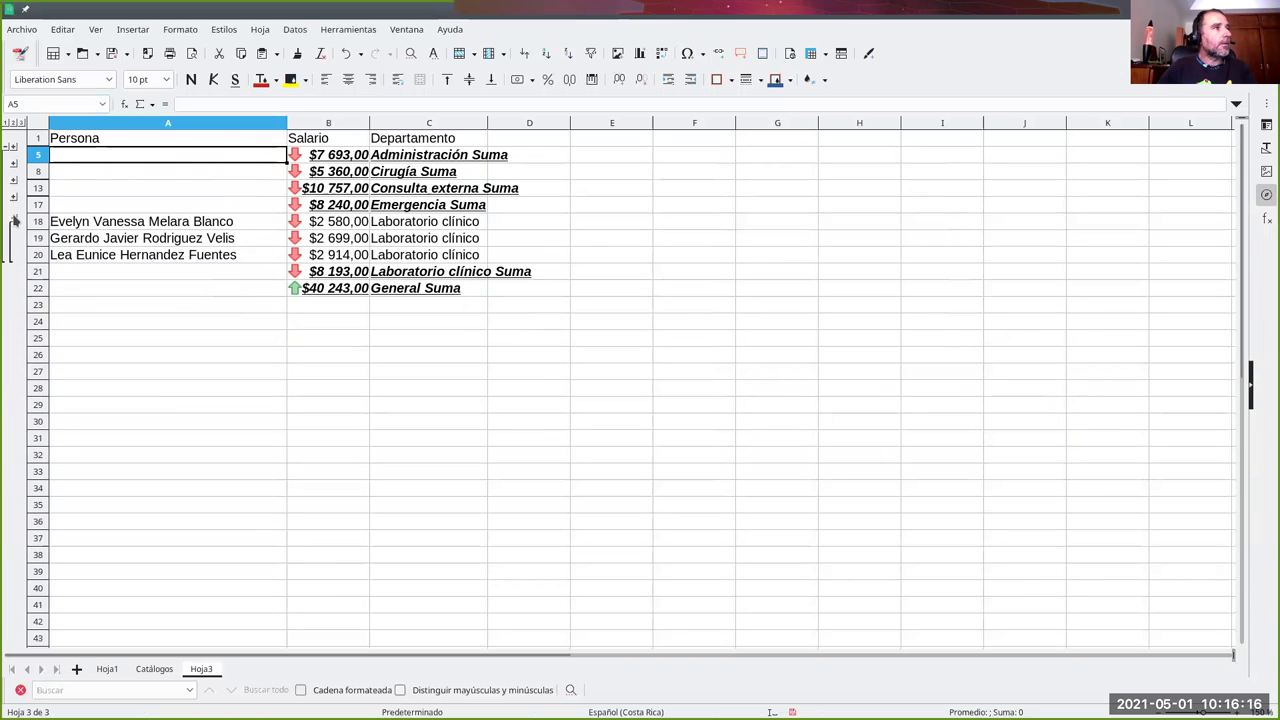
click(13, 221)
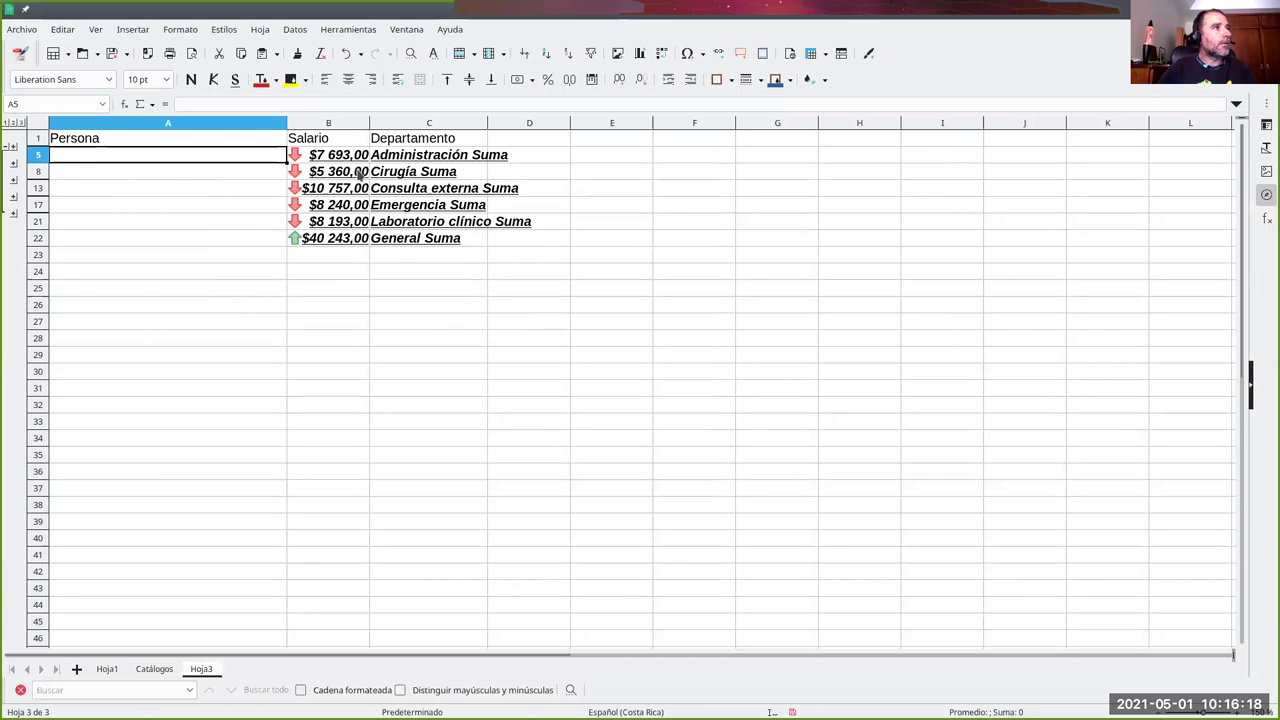
click(6, 123)
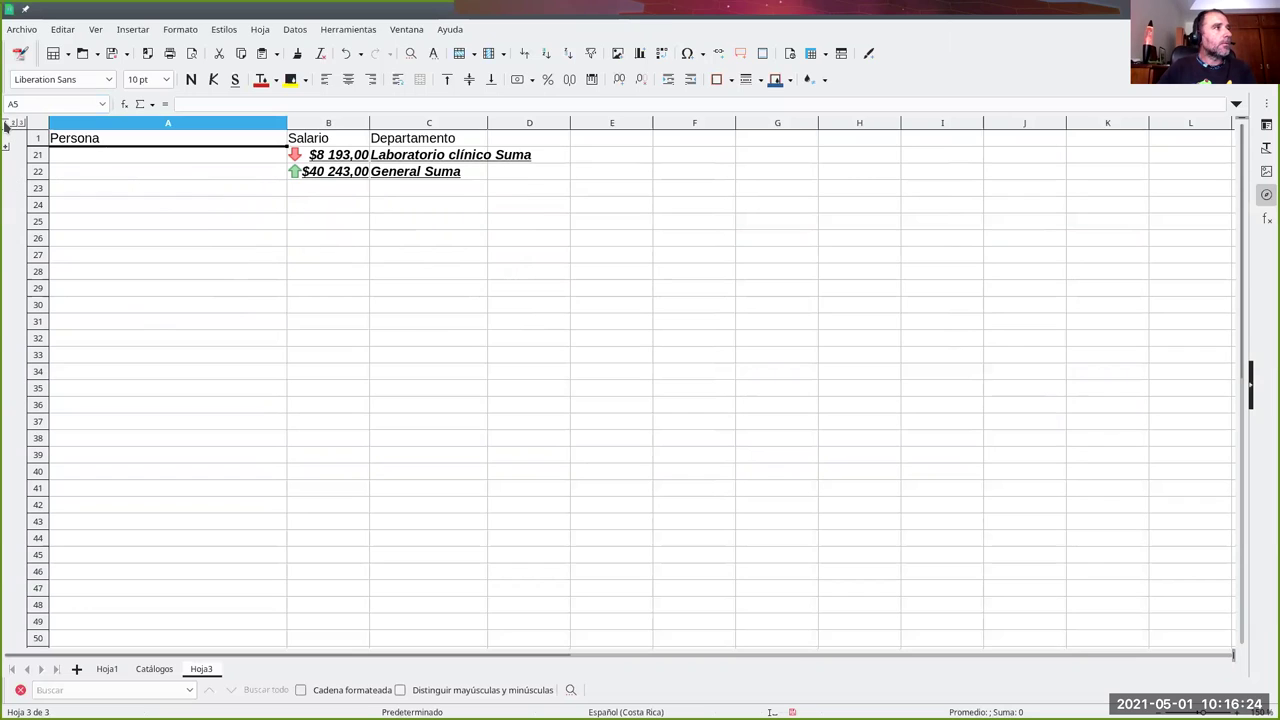
click(7, 146)
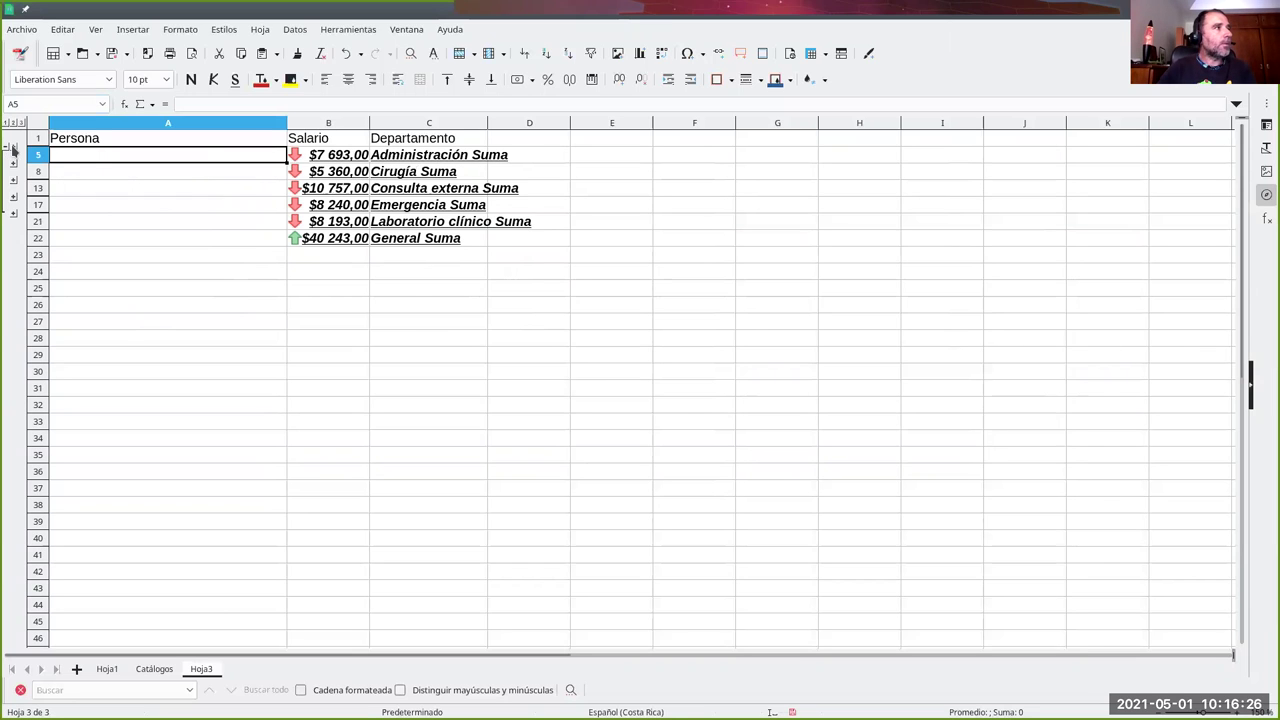
click(13, 148)
click(13, 220)
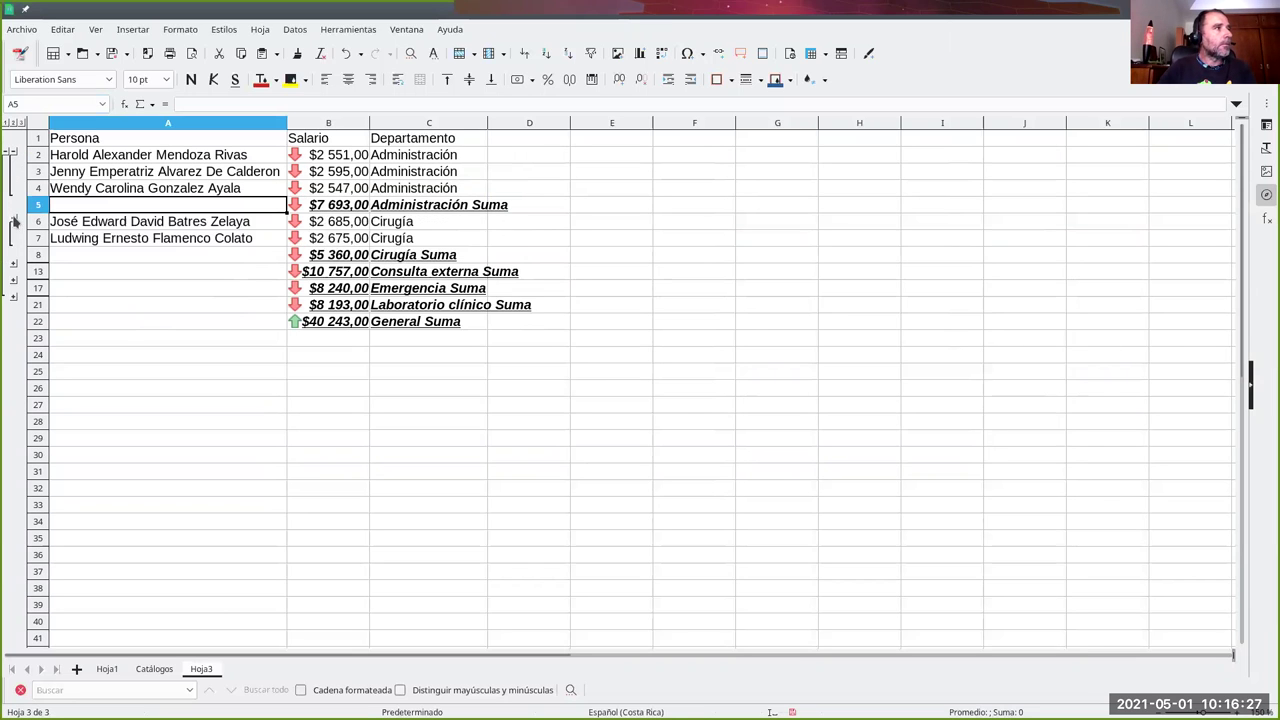
click(13, 269)
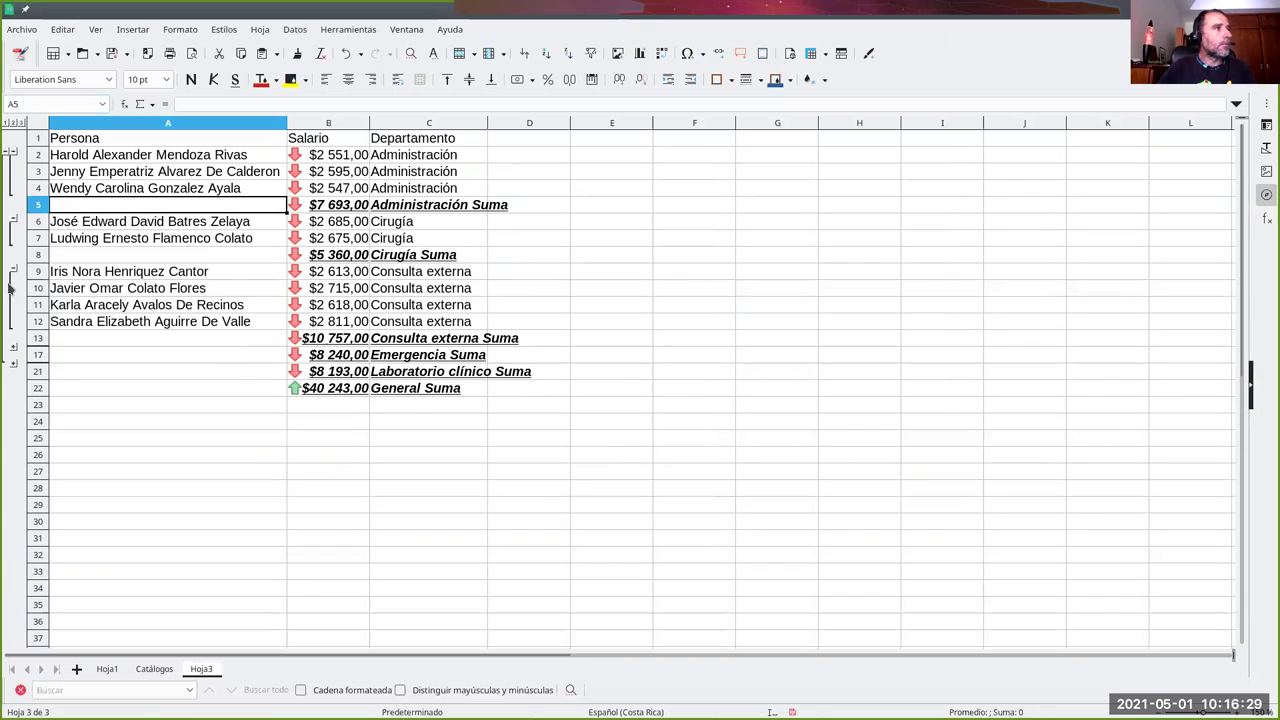
click(13, 355)
click(13, 420)
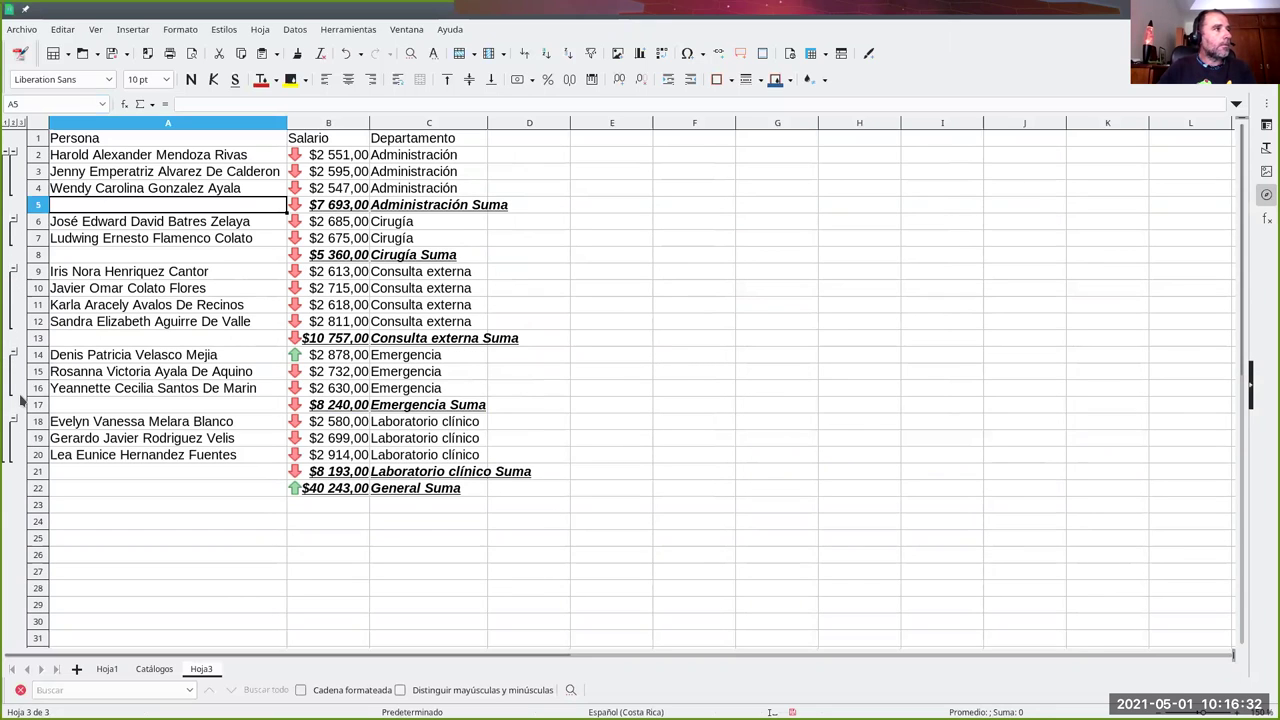
click(14, 122)
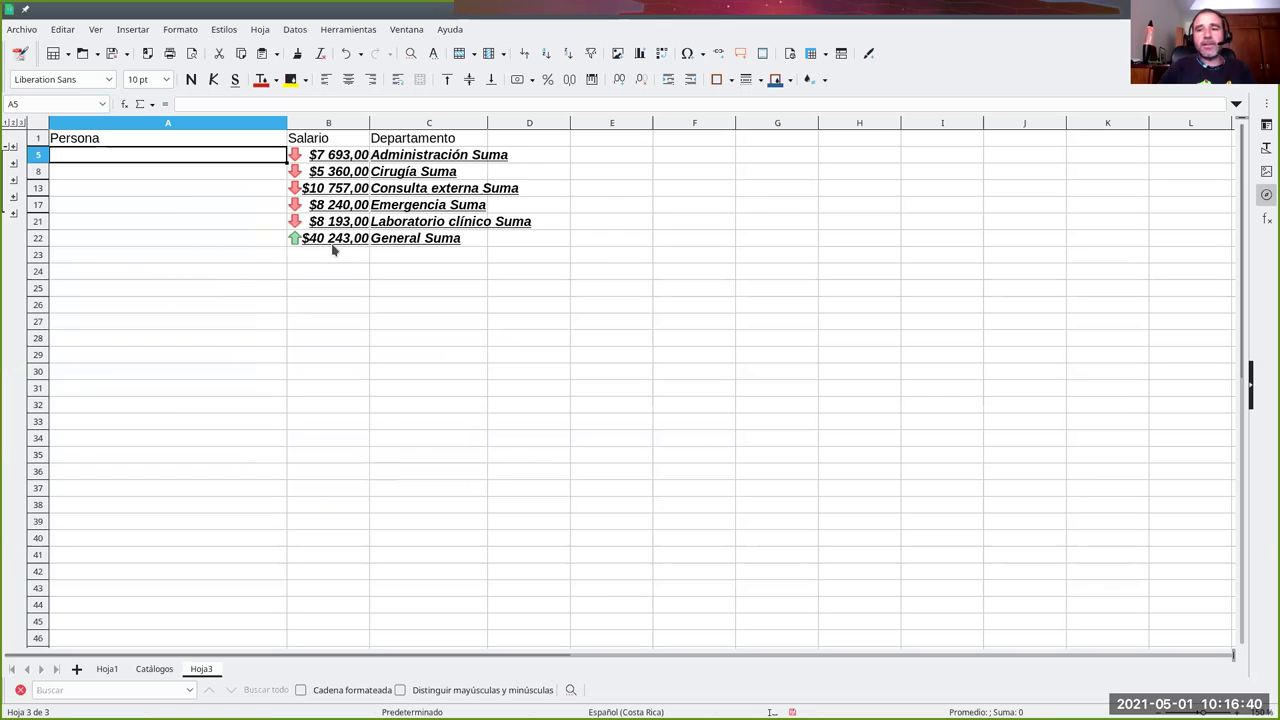
click(12, 147)
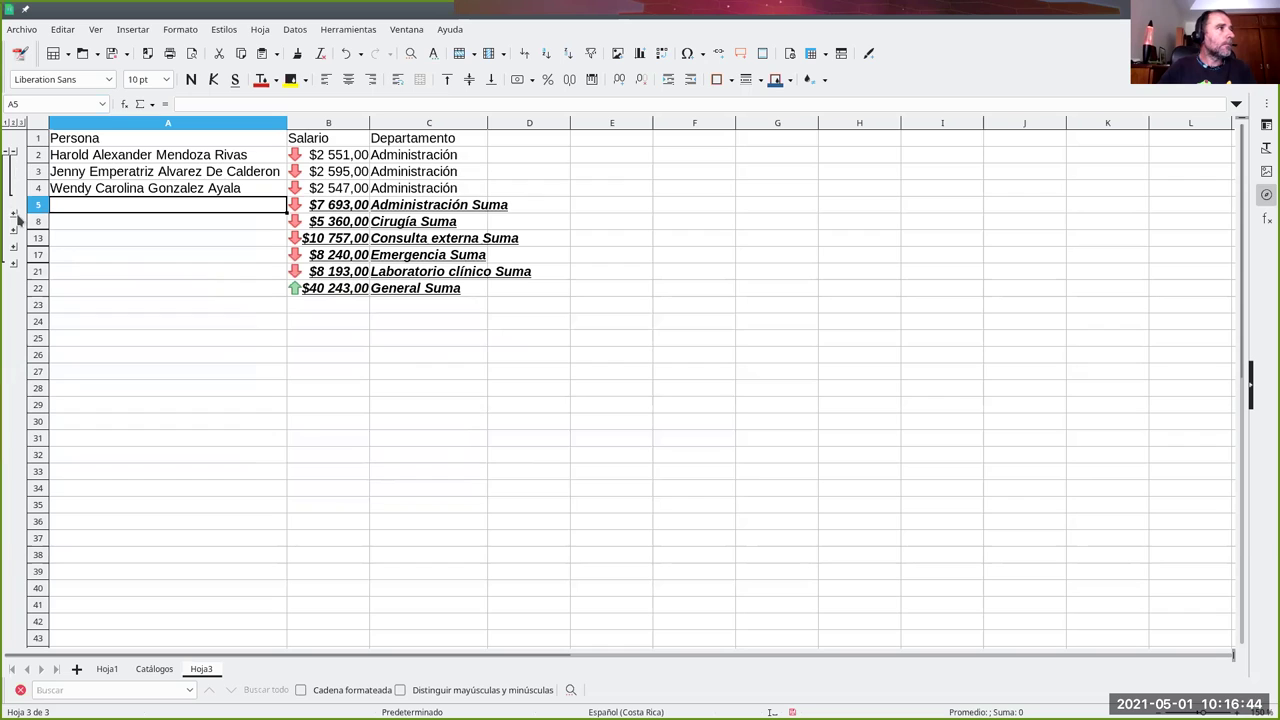
click(13, 216)
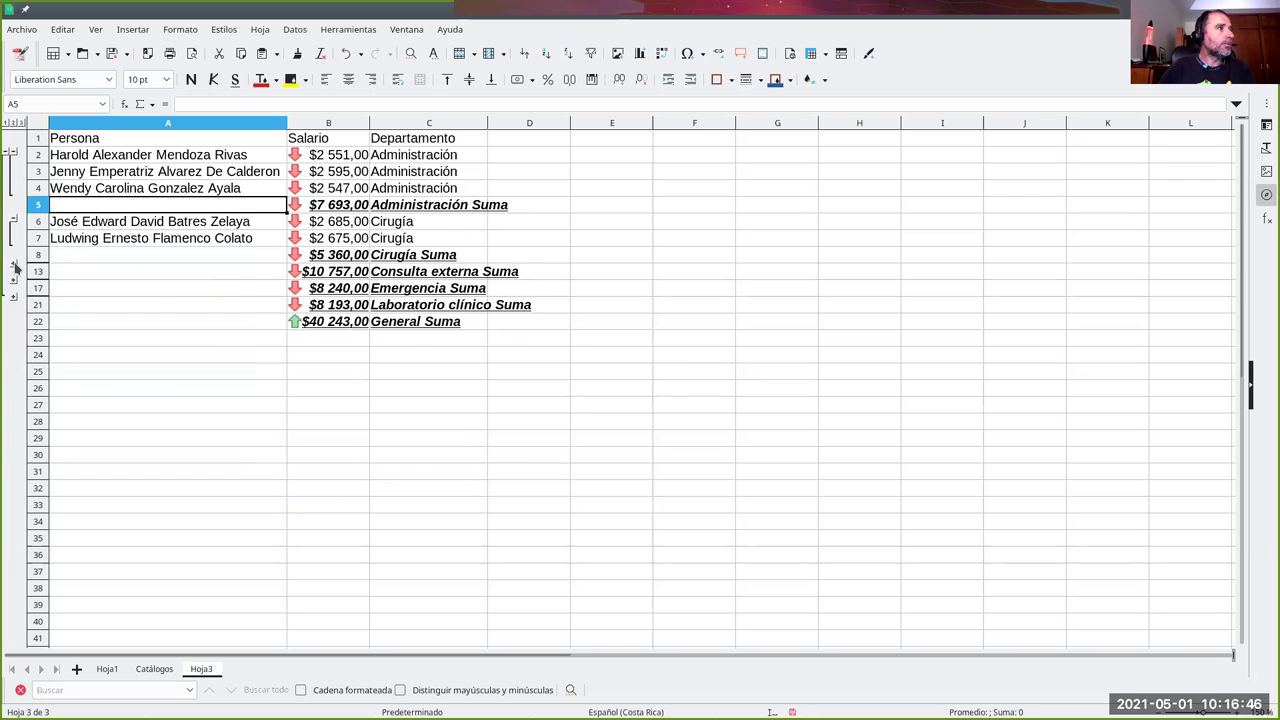
click(14, 265)
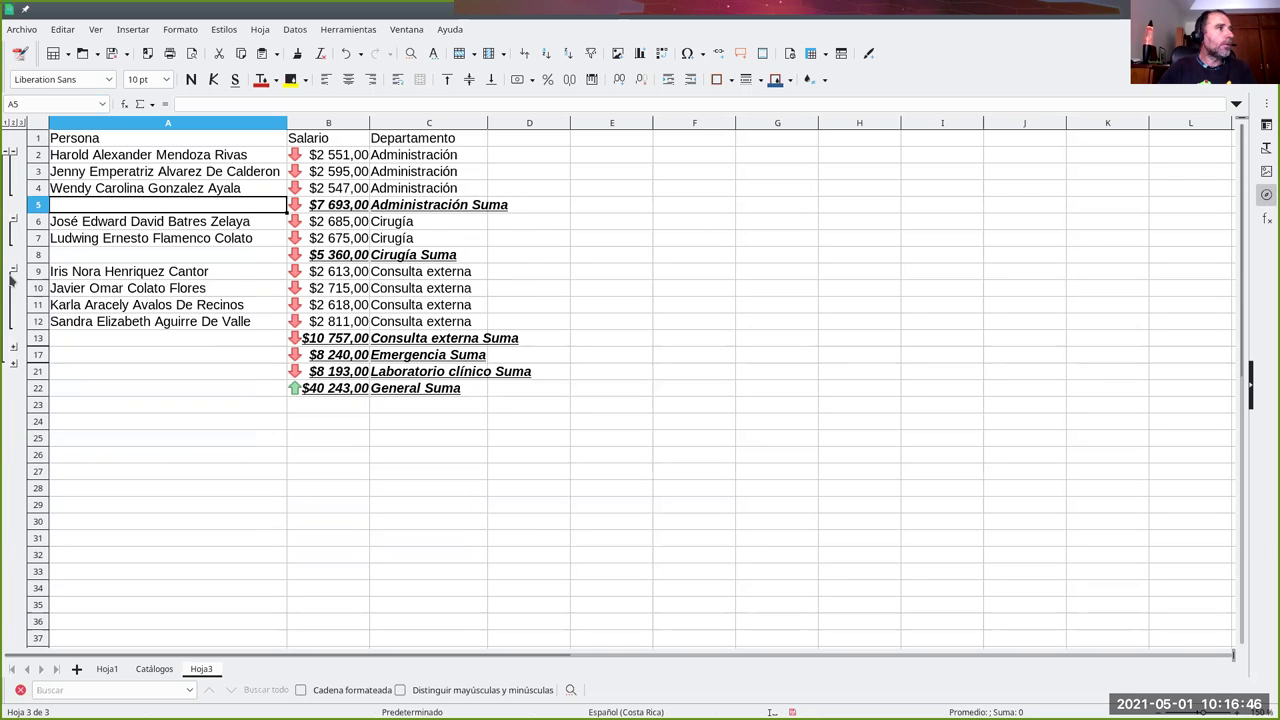
click(14, 349)
click(15, 416)
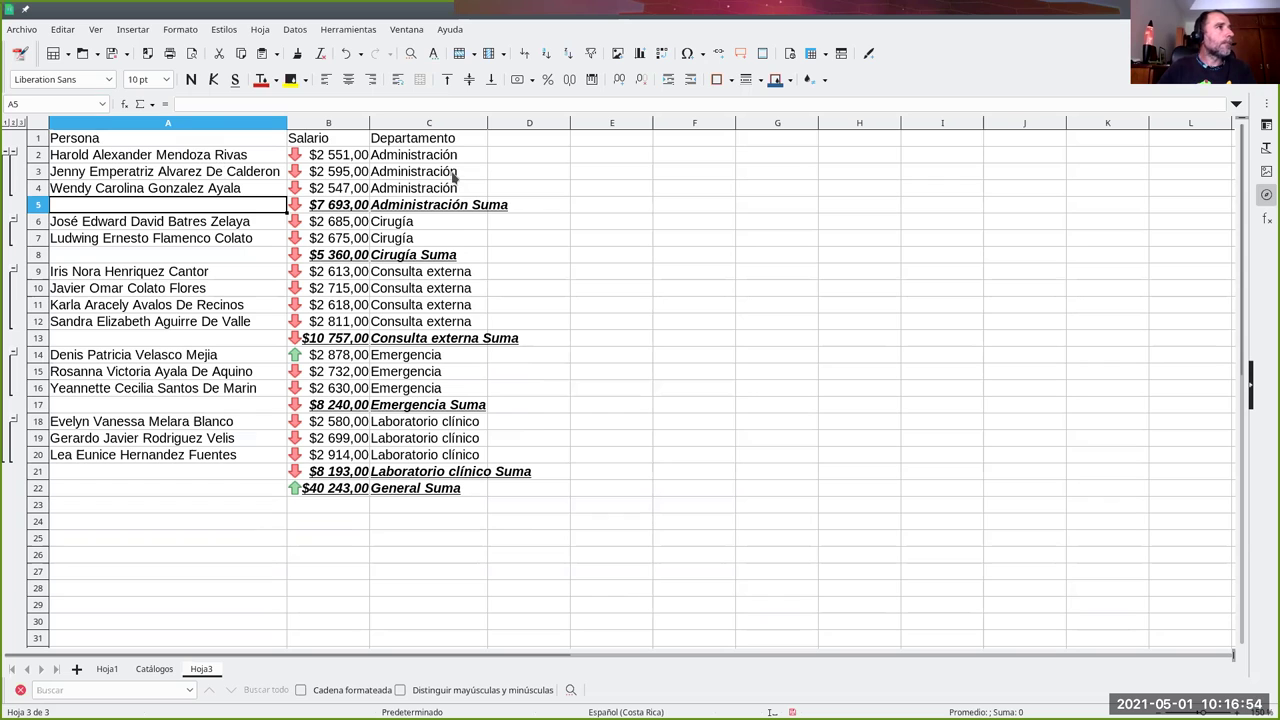
Step: Add a second subtotal level by Departamento that counts Persona with Recuento
mouse_move(178, 139)
mouse_down()
mouse_move(440, 491)
mouse_move(440, 394)
mouse_up()
click(199, 126)
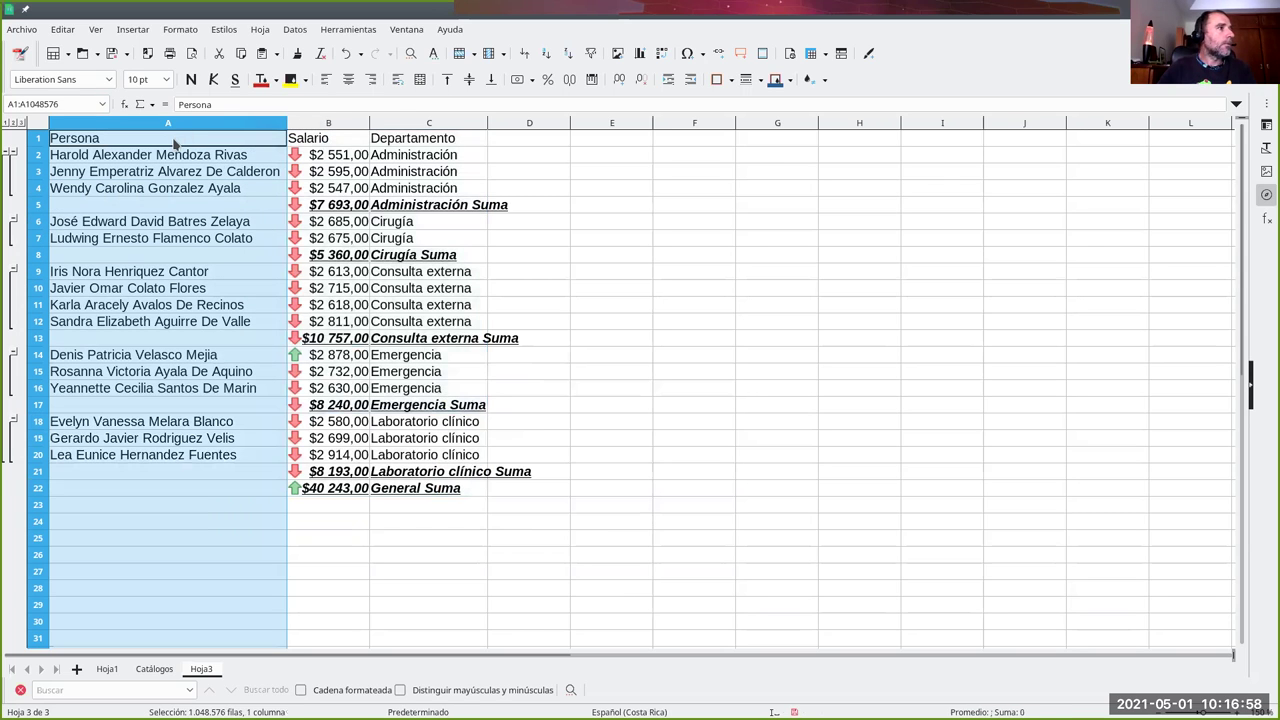
click(173, 142)
click(295, 29)
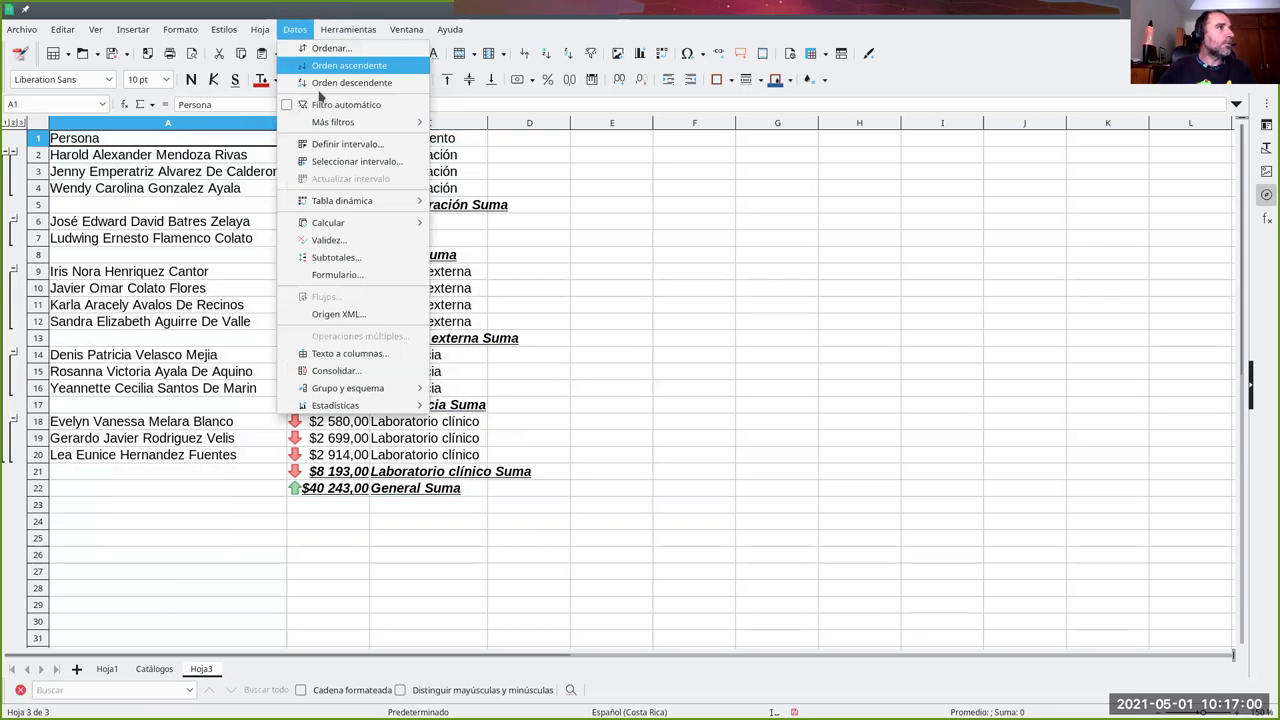
click(352, 257)
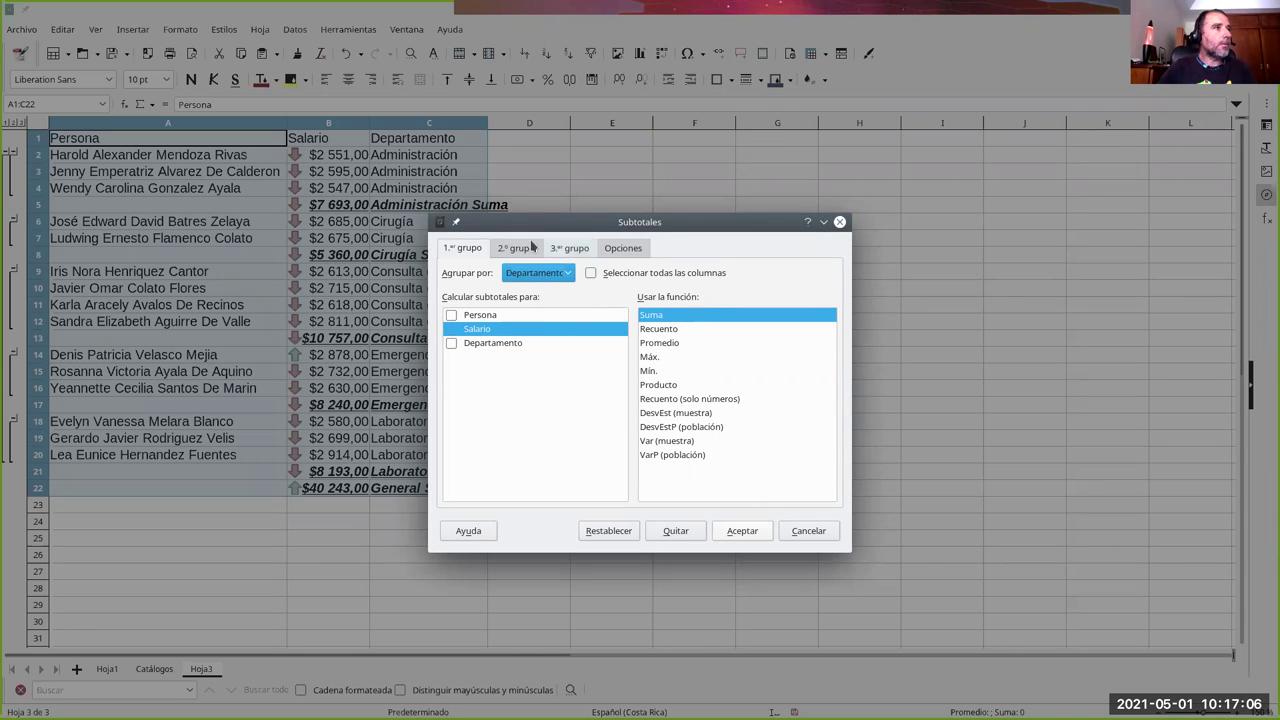
click(516, 248)
click(536, 273)
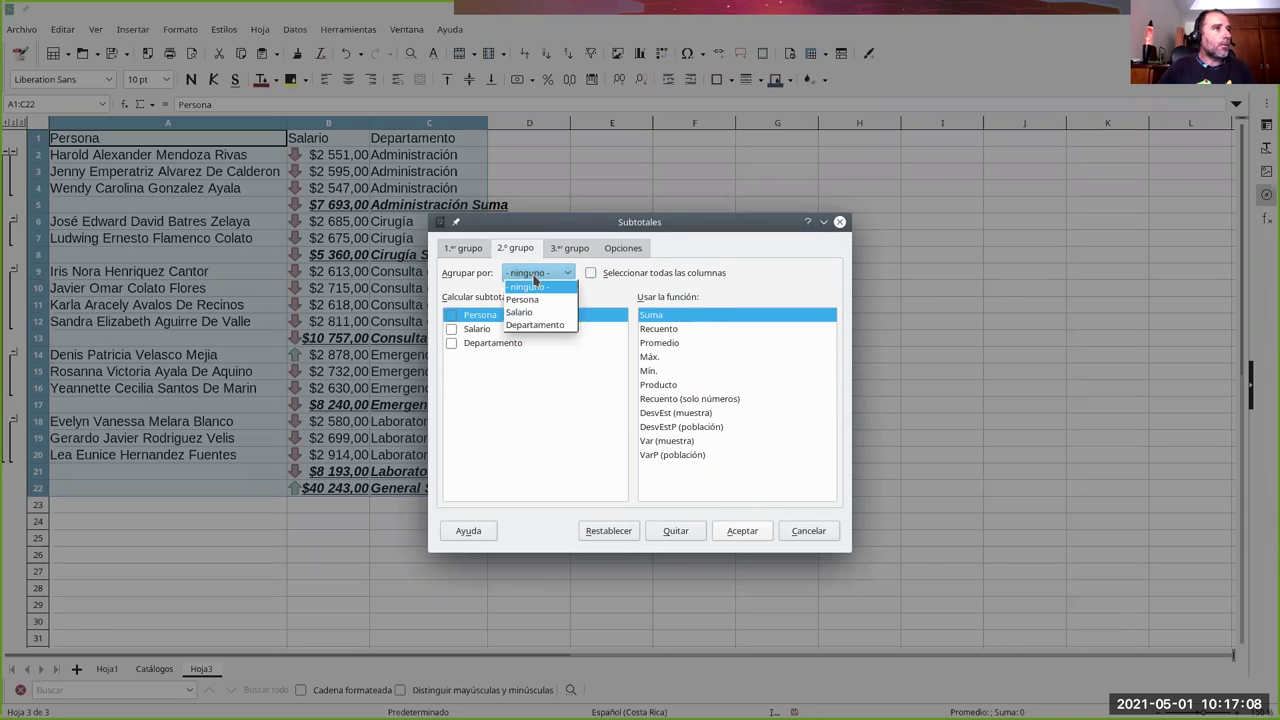
click(557, 325)
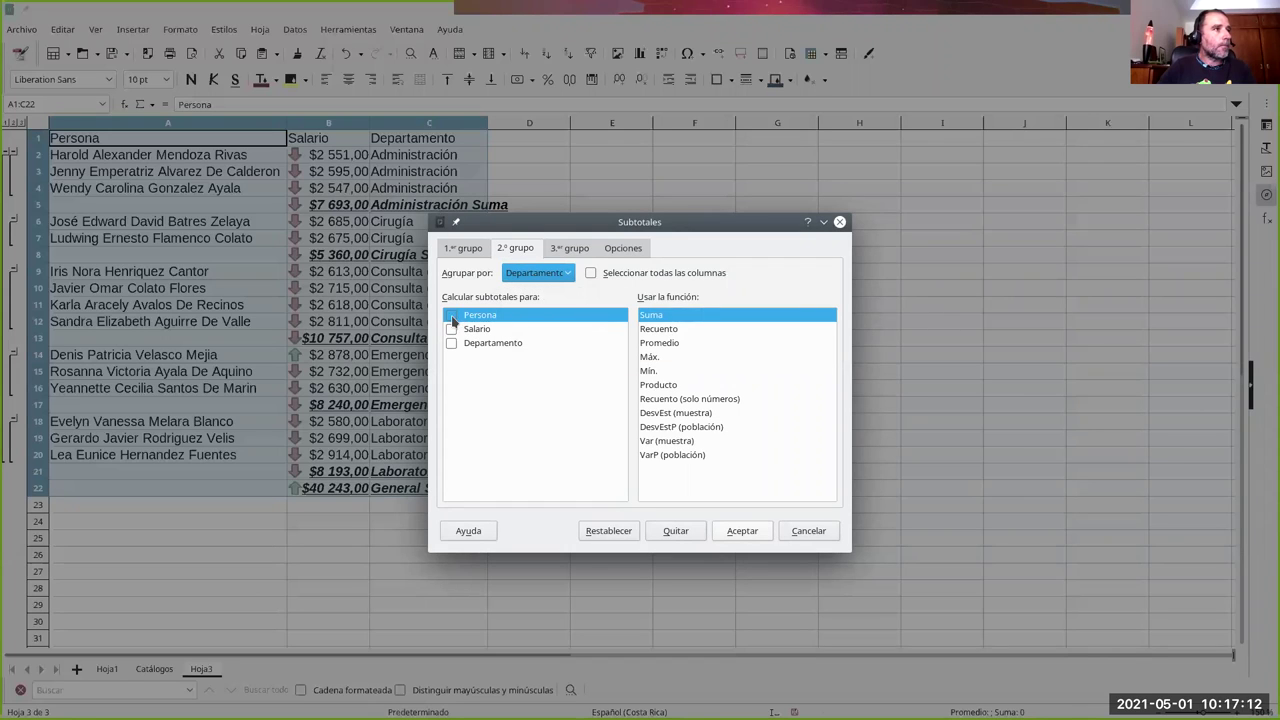
click(452, 316)
click(646, 330)
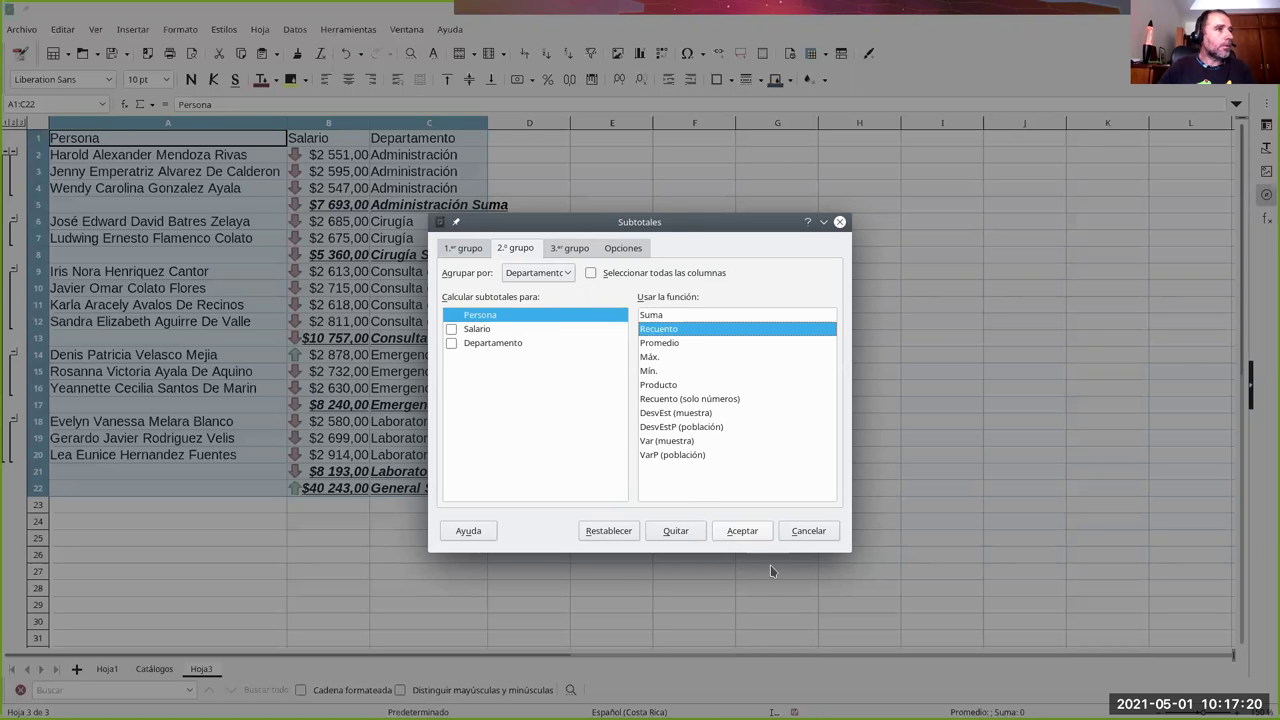
click(742, 531)
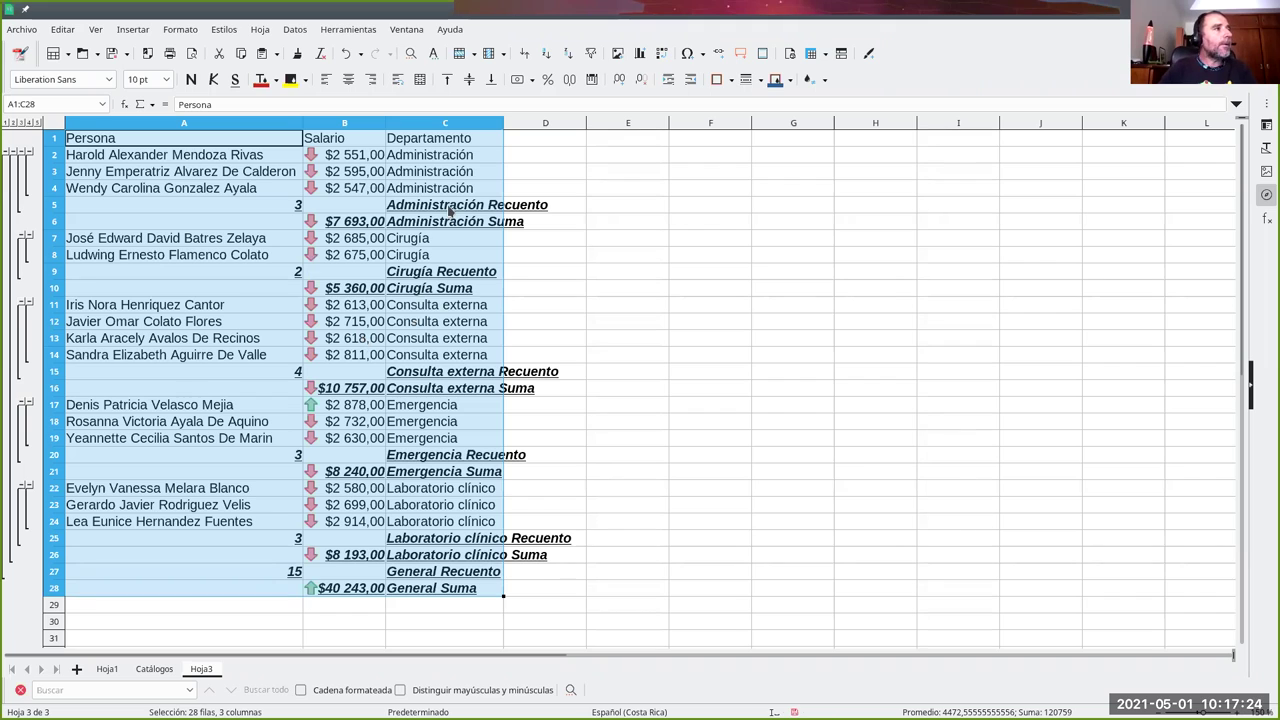
Step: Collapse Hoja3's outline to level 2, expand only Administración, then go back to Hoja1
click(282, 219)
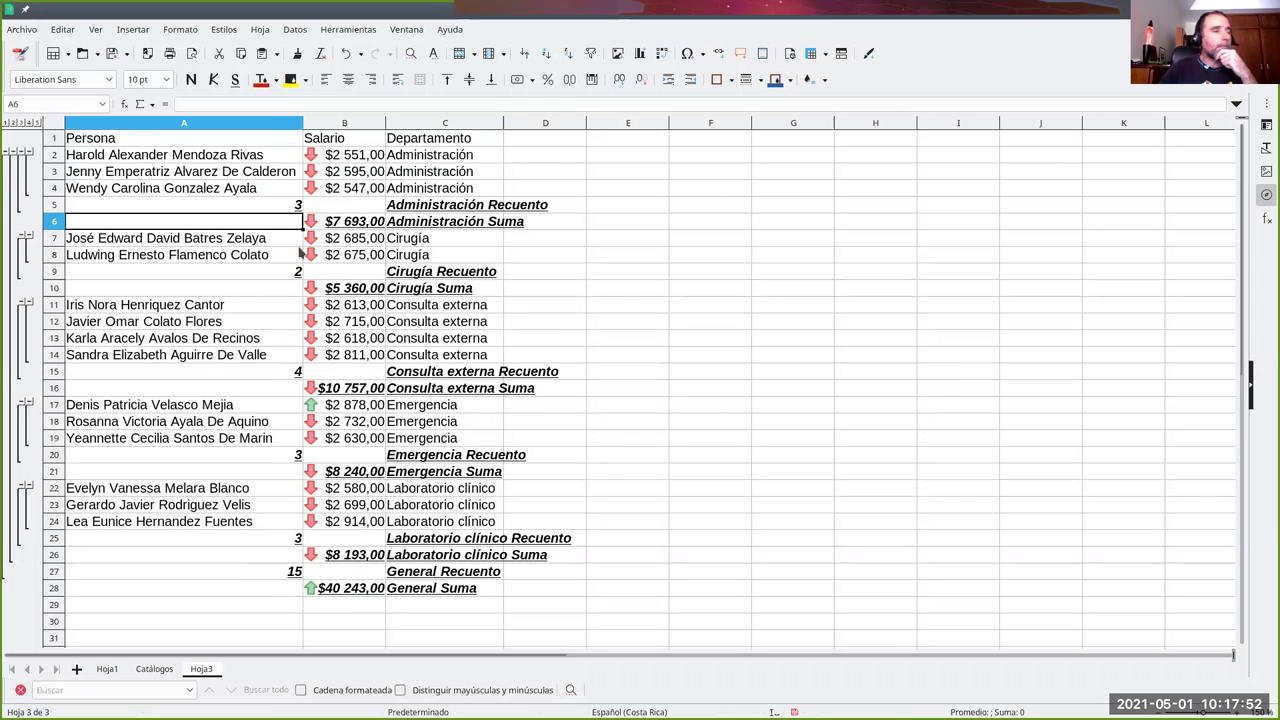
click(30, 123)
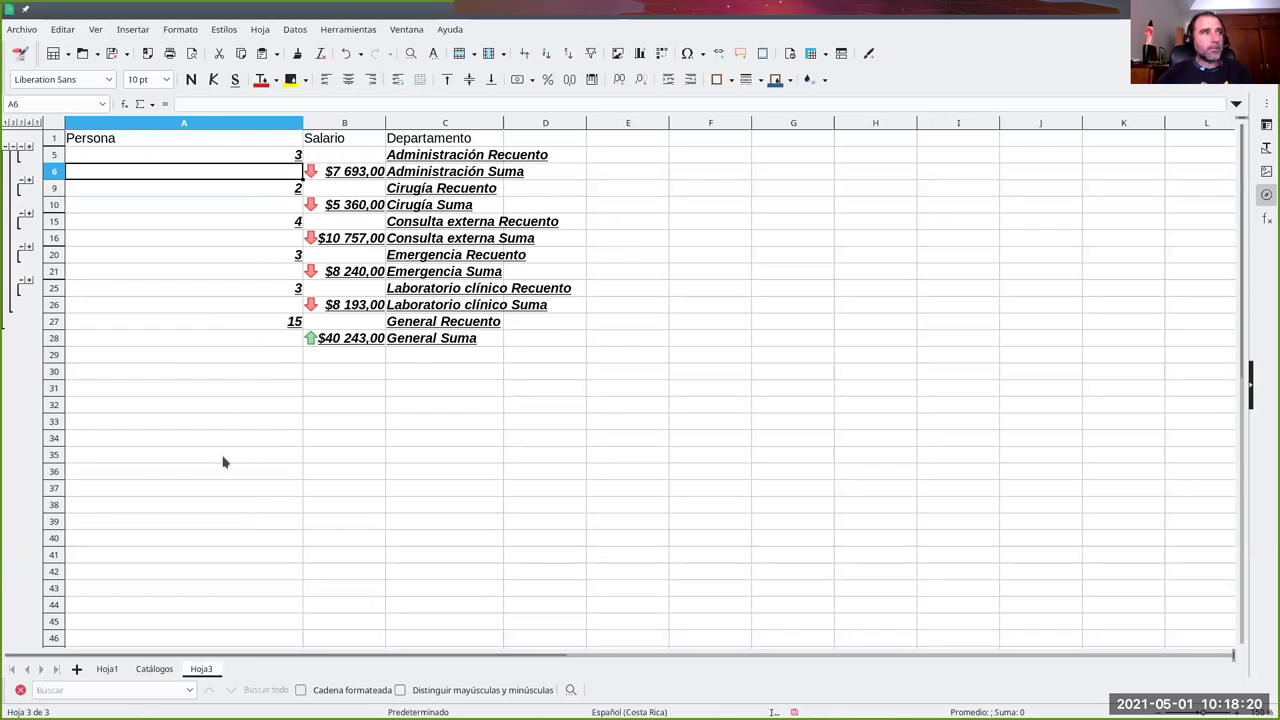
click(29, 150)
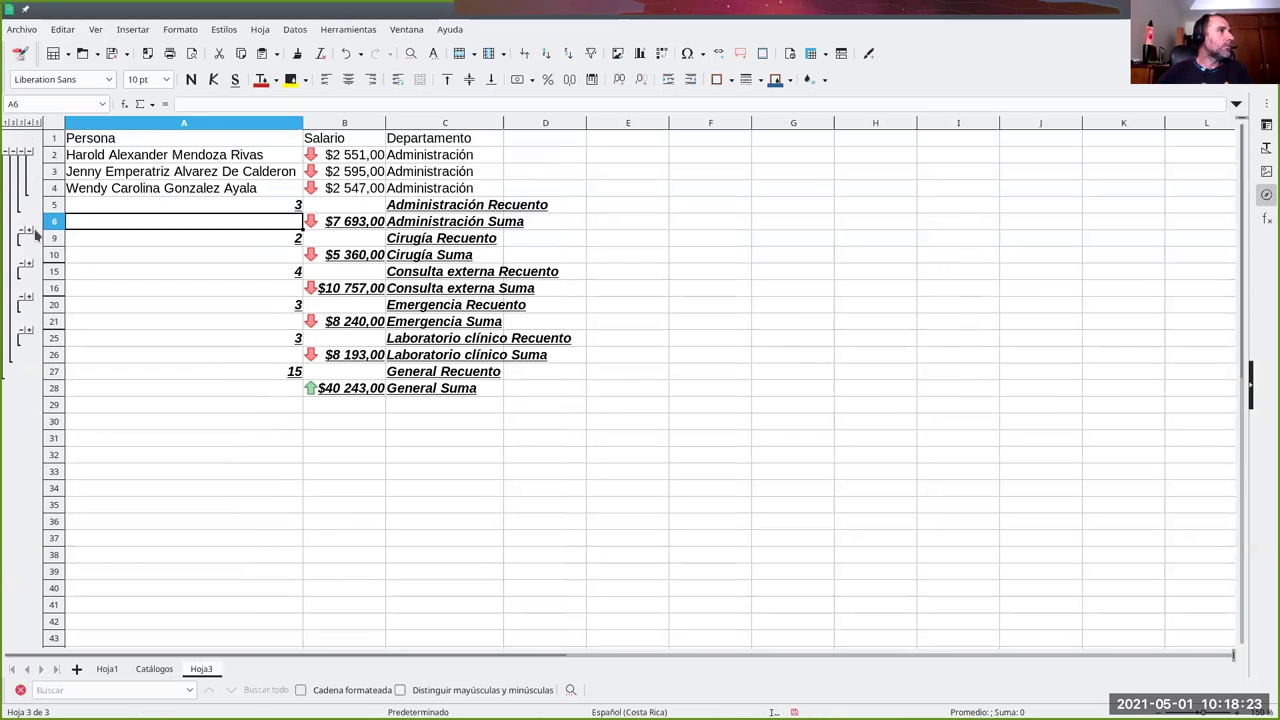
click(106, 669)
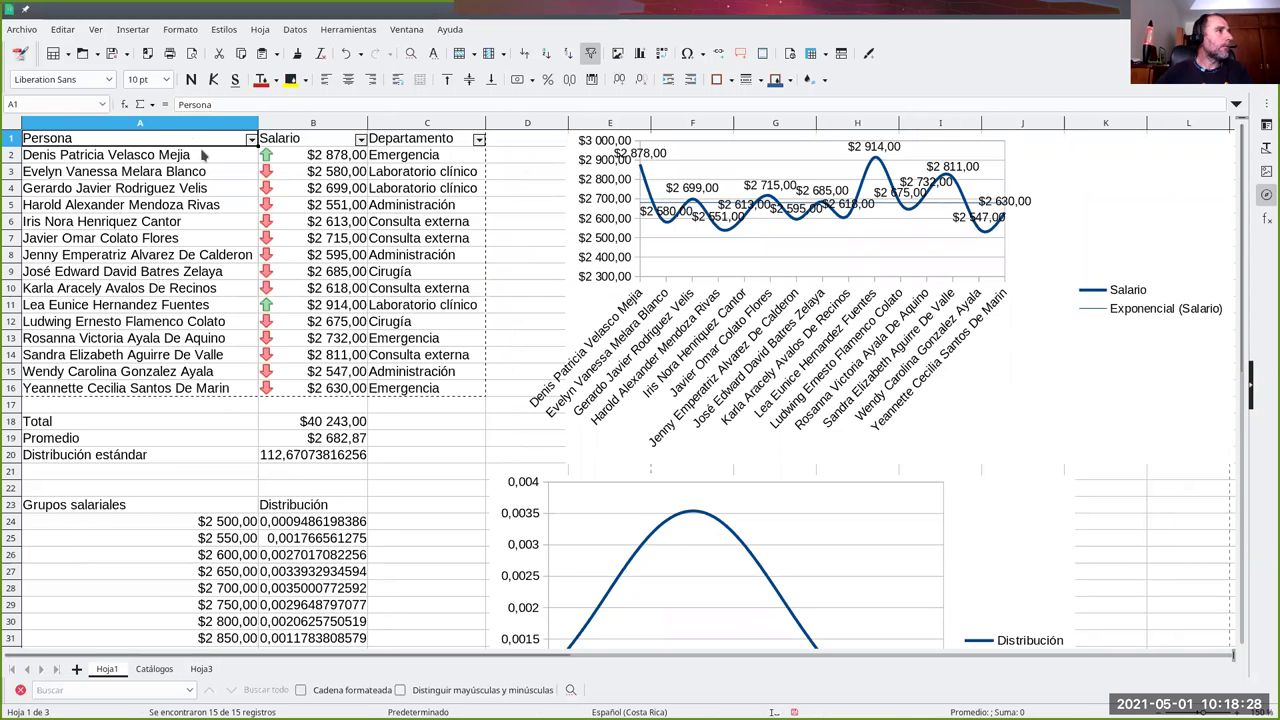
Step: Copy the Hoja1 salary table onto new sheet Hoja4 and autofit columns A and C
drag(197, 143, 408, 390)
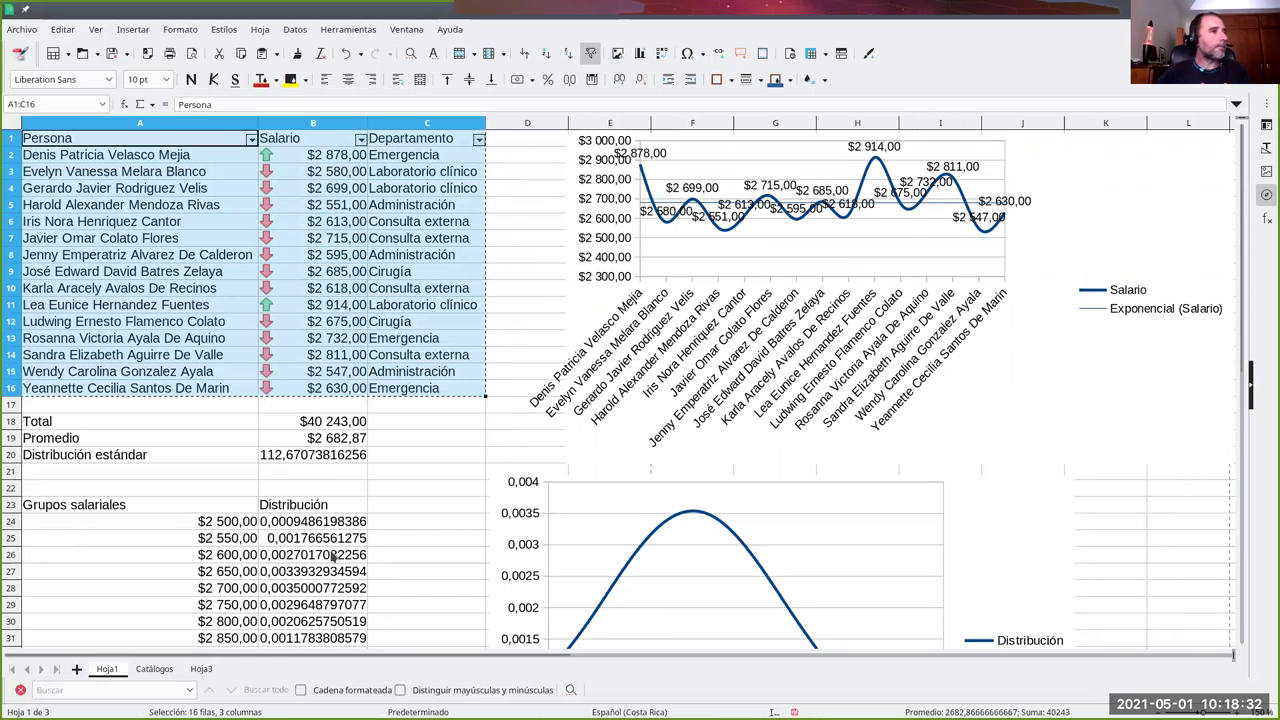
click(77, 669)
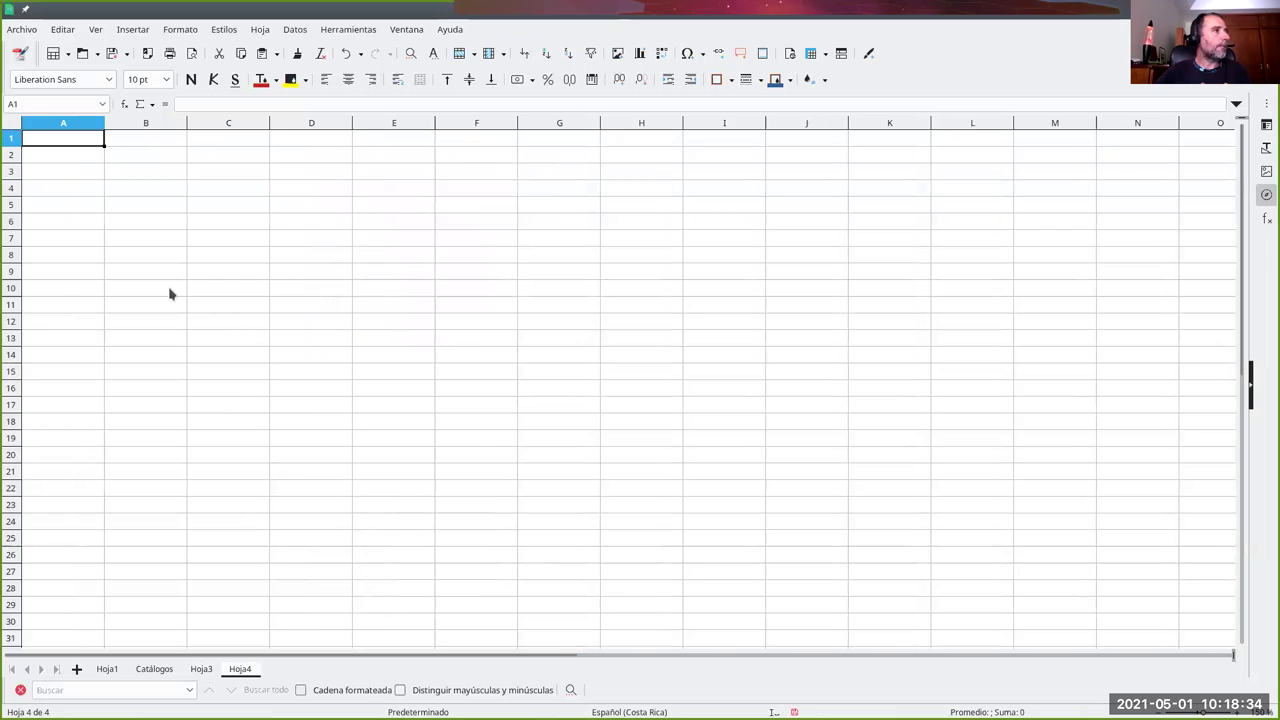
key(ctrl+v)
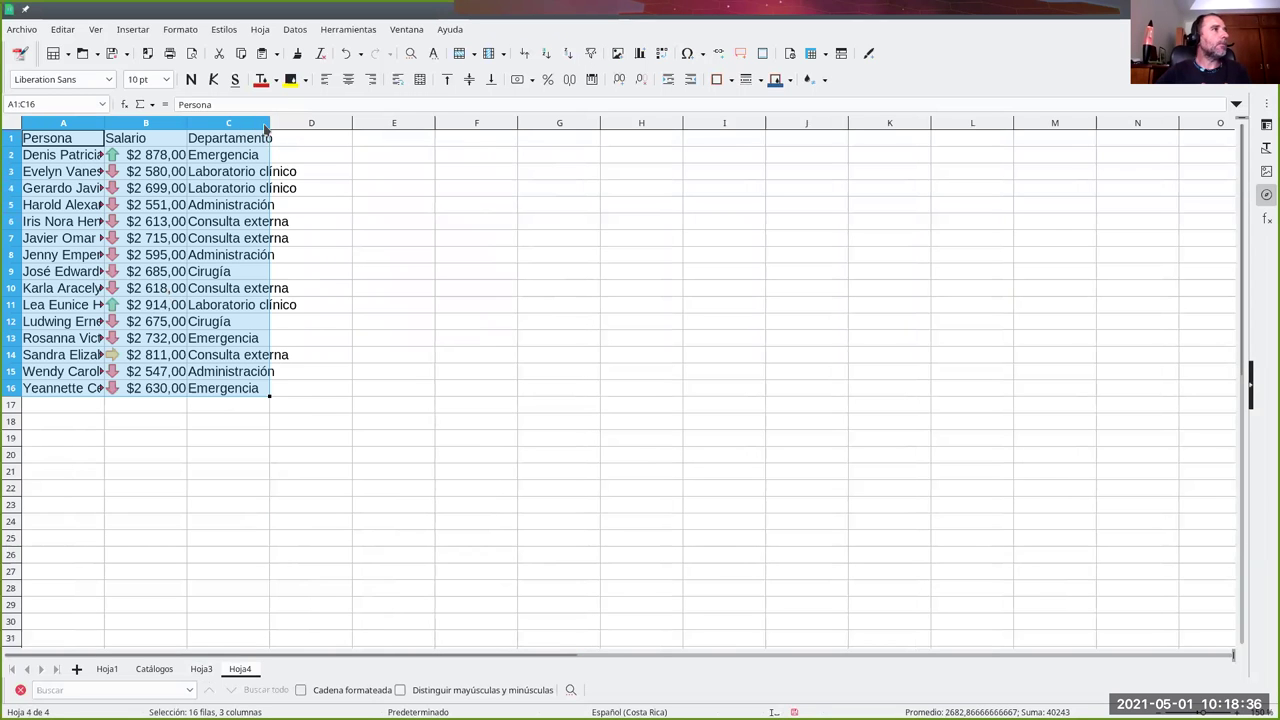
double_click(269, 122)
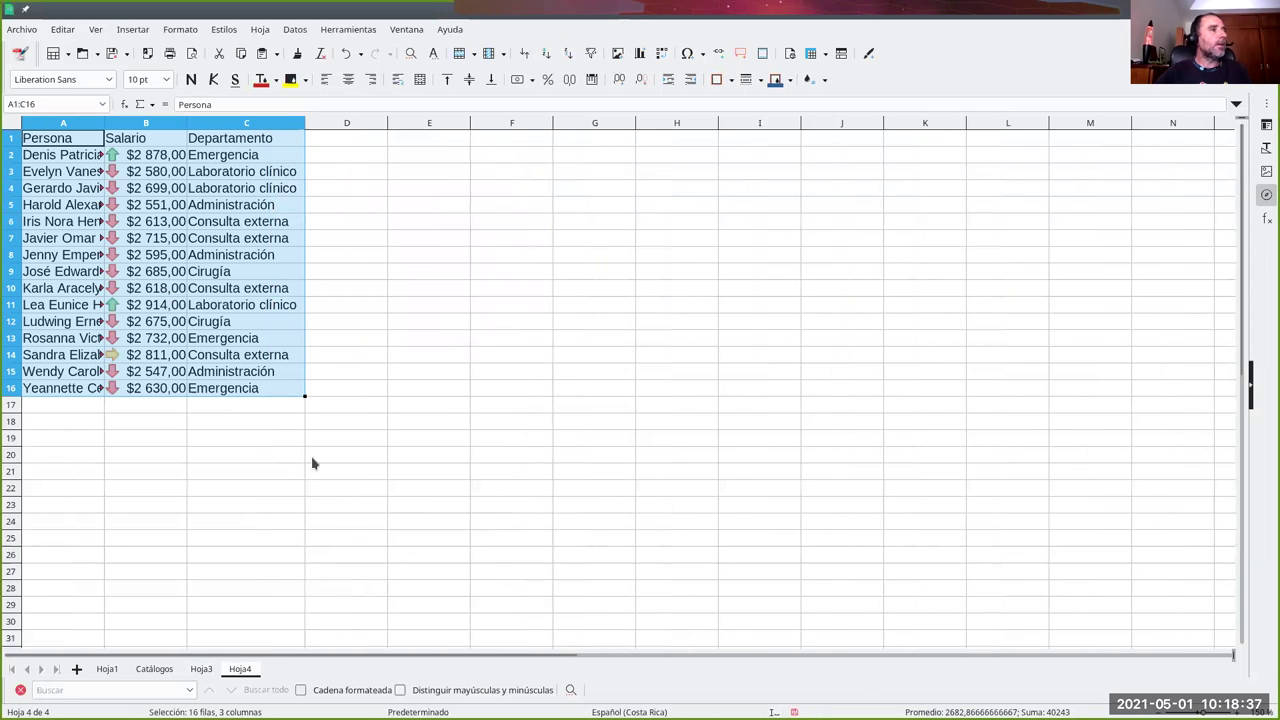
click(177, 421)
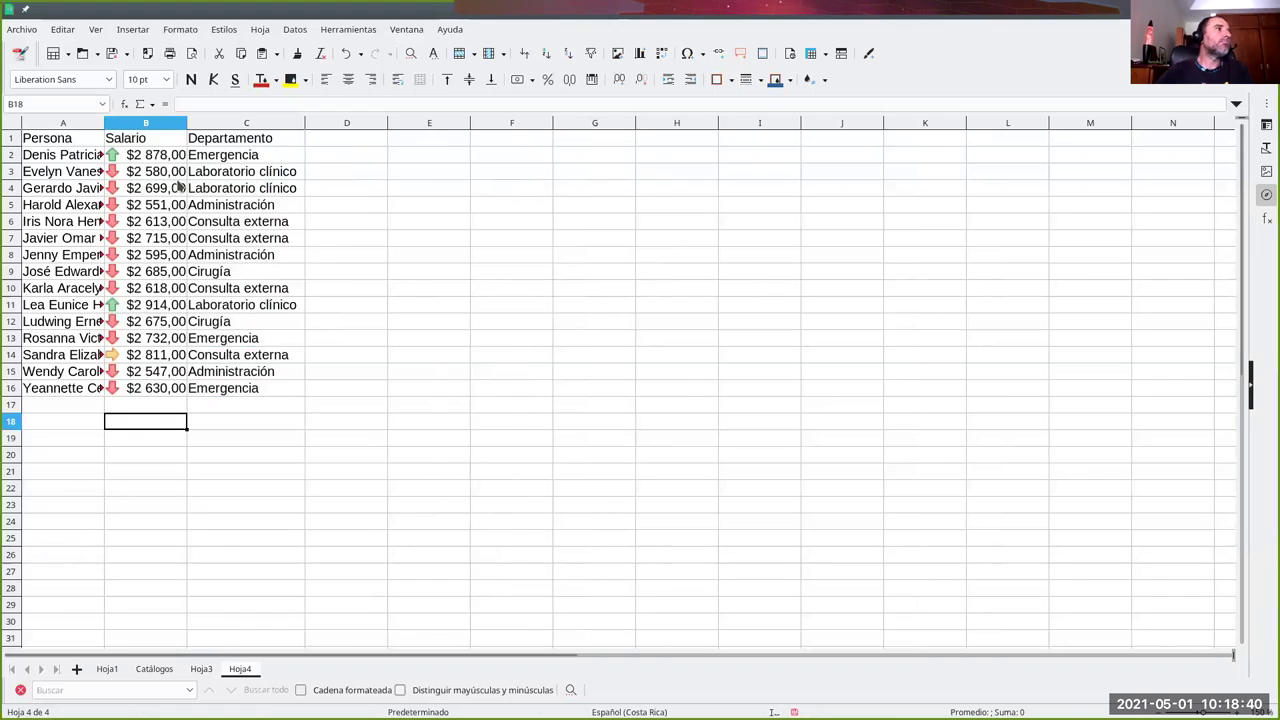
double_click(104, 123)
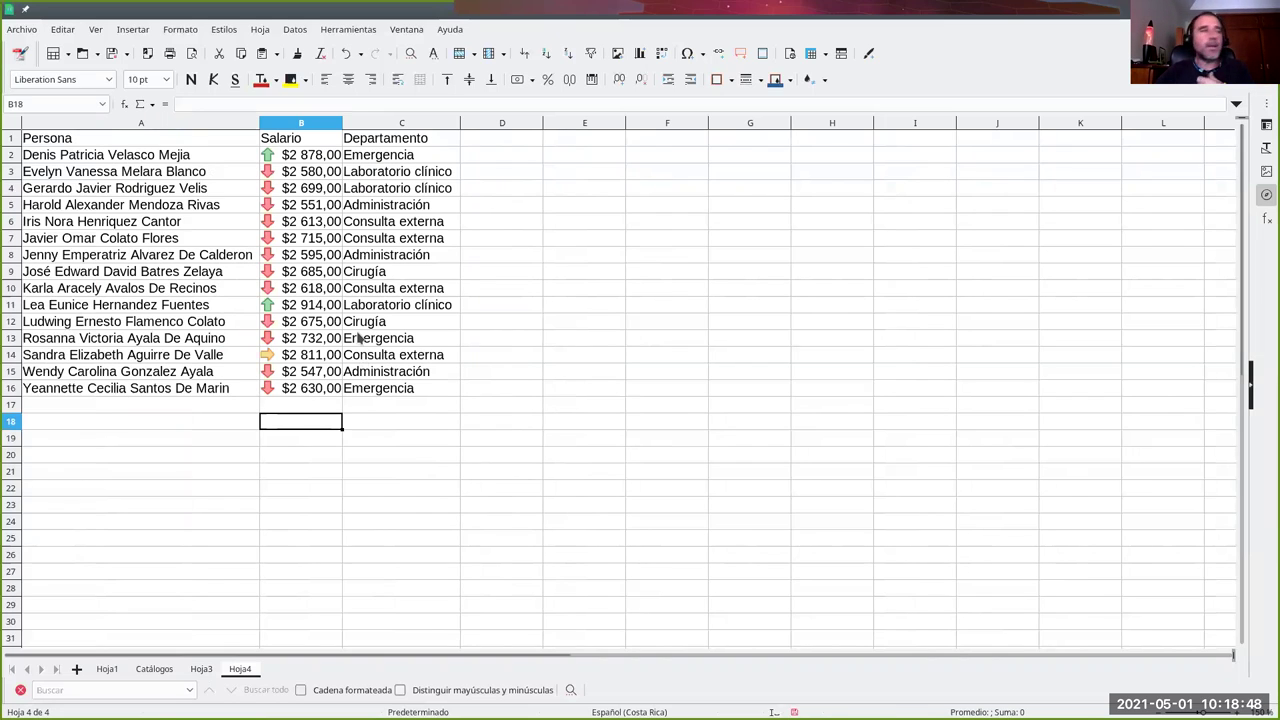
click(193, 145)
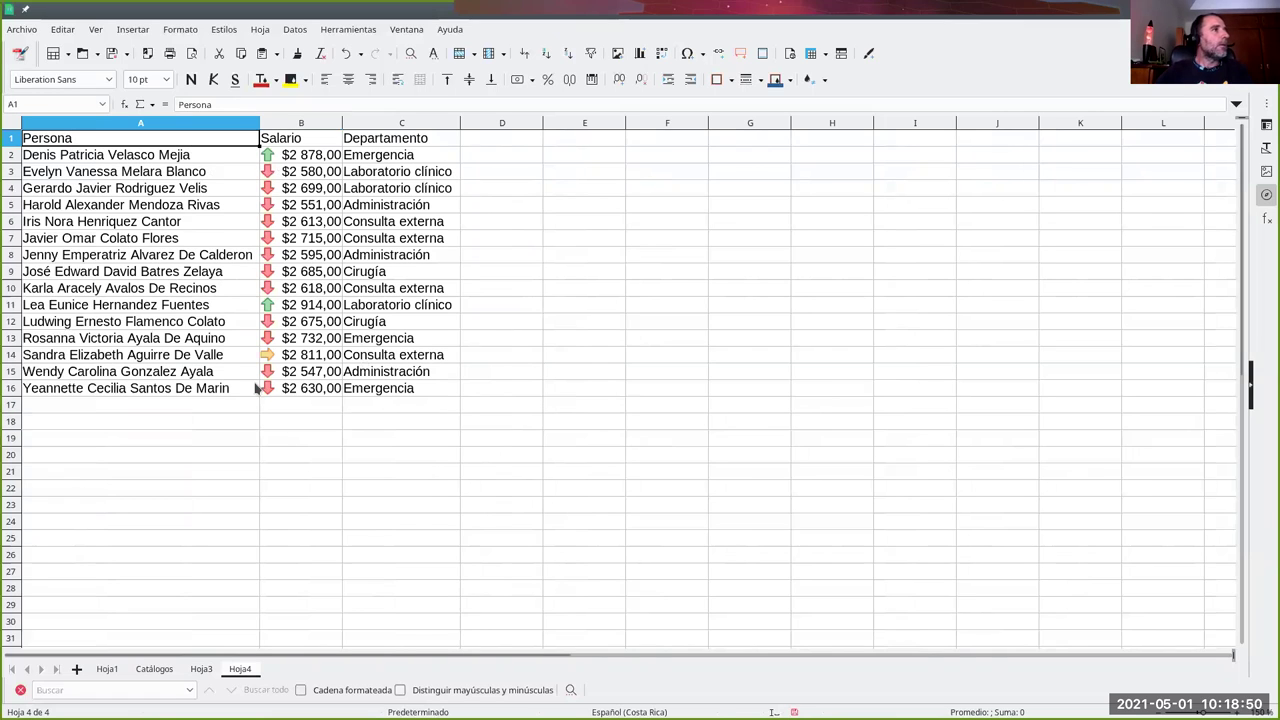
click(295, 30)
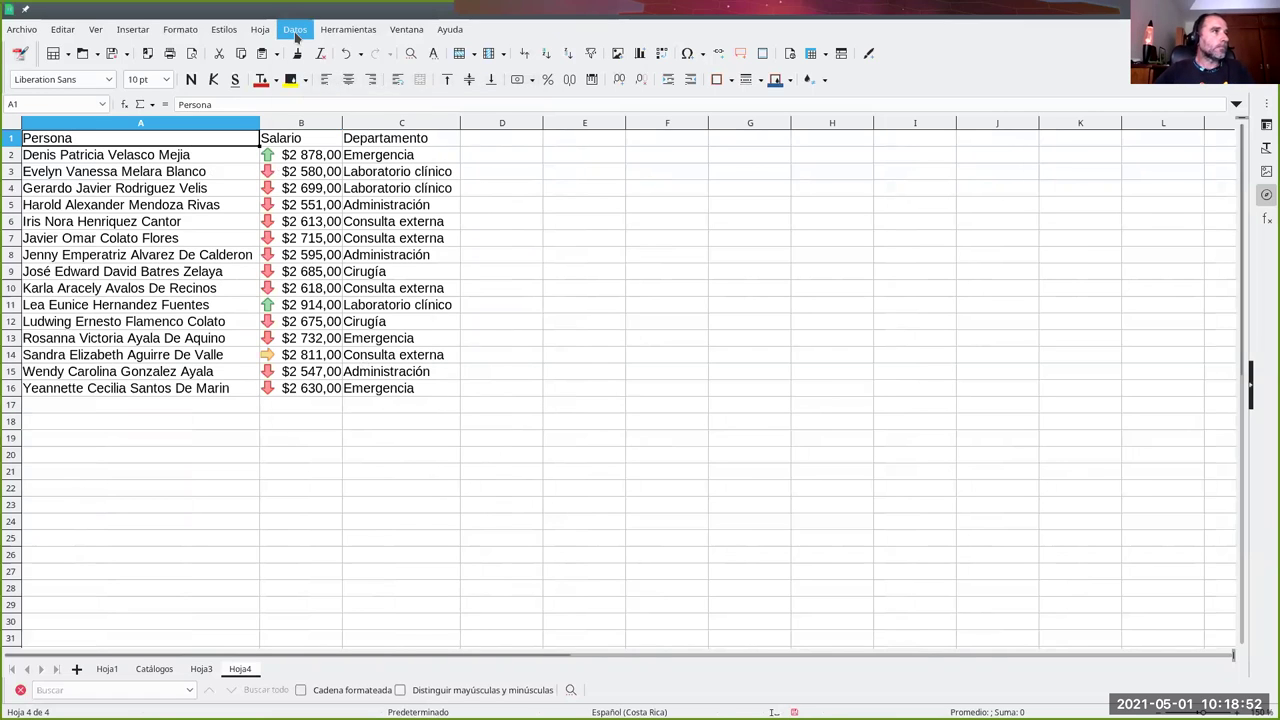
mouse_move(342, 201)
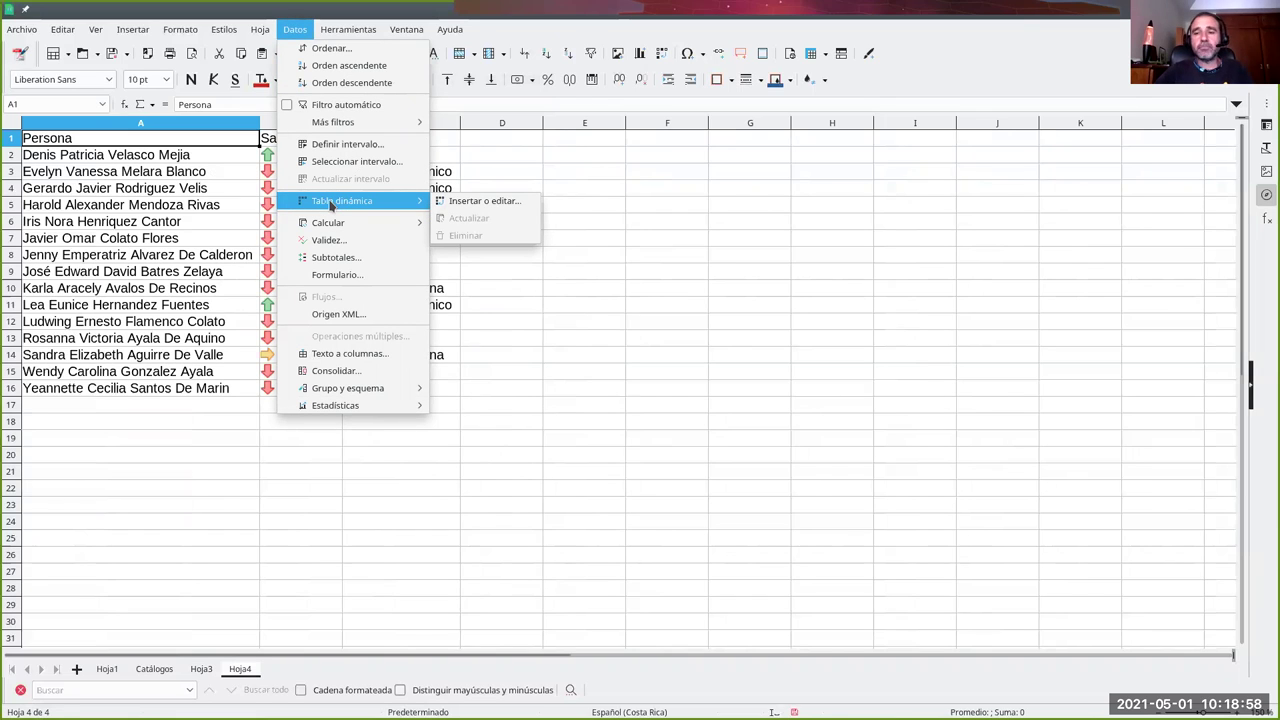
Step: Start a pivot table from the current selection and place Departamento in Campos de columna
click(468, 200)
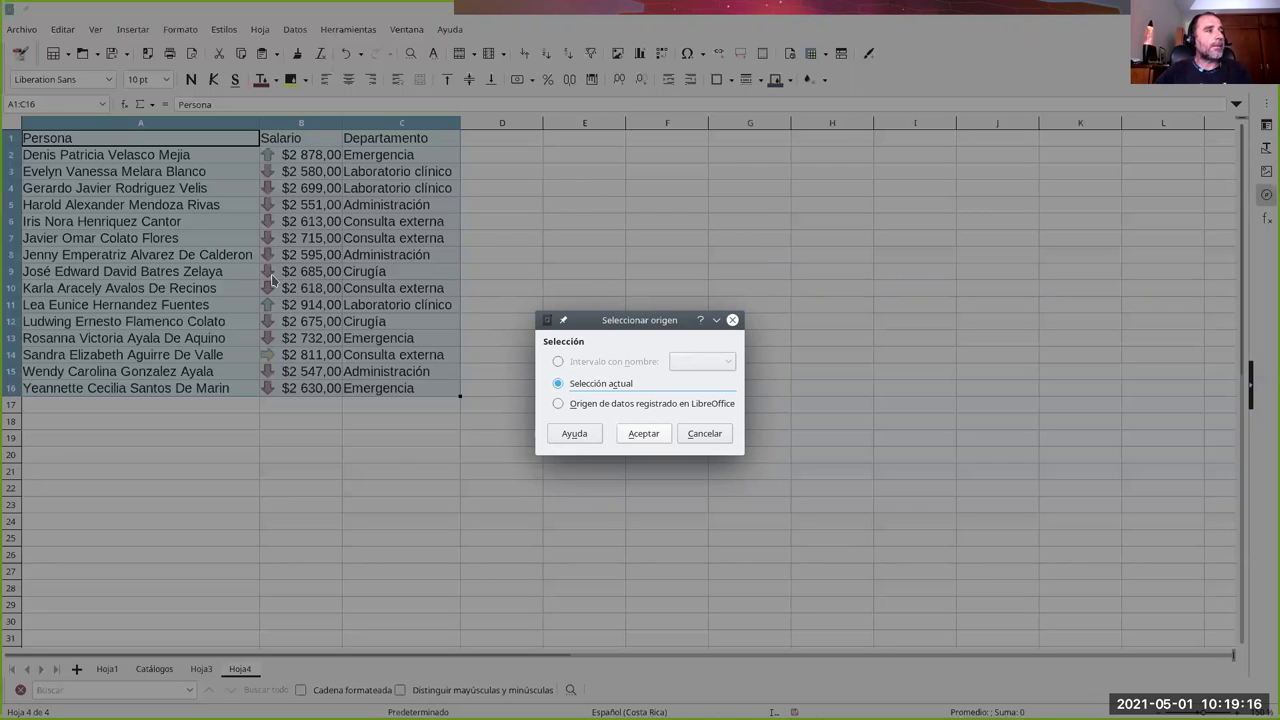
click(641, 438)
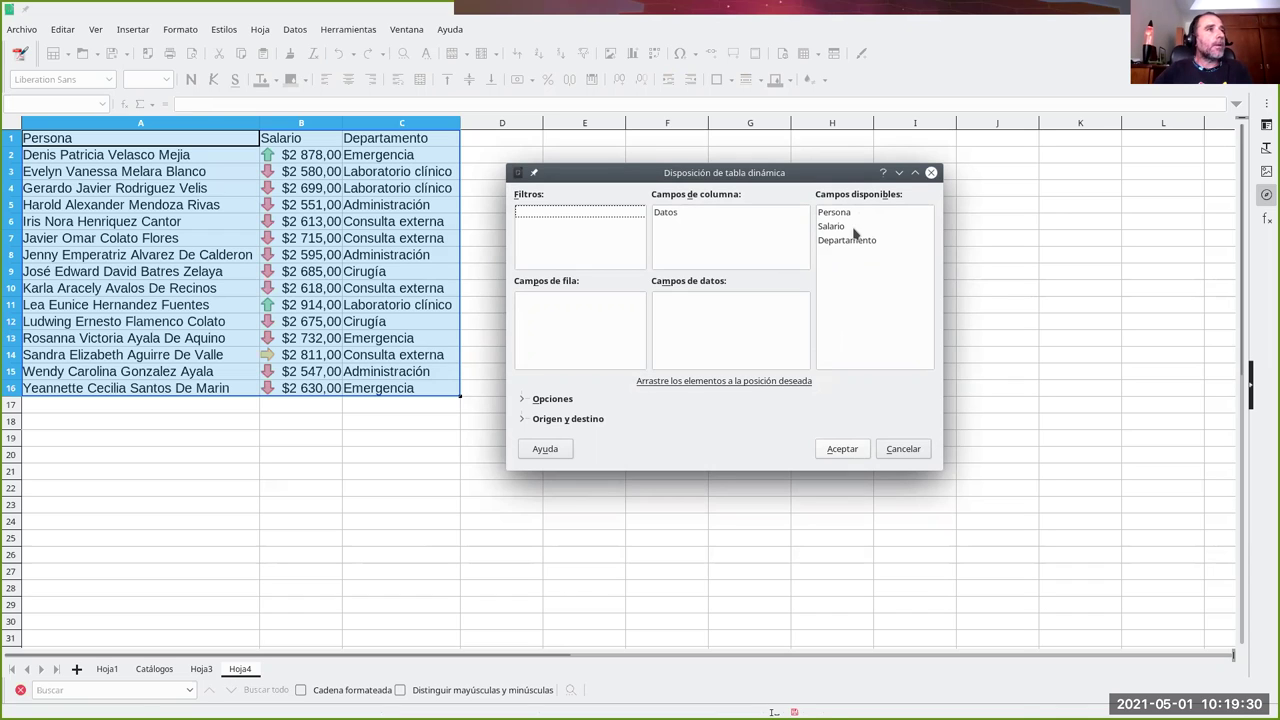
mouse_move(852, 243)
mouse_down()
mouse_move(580, 307)
mouse_move(686, 250)
mouse_up()
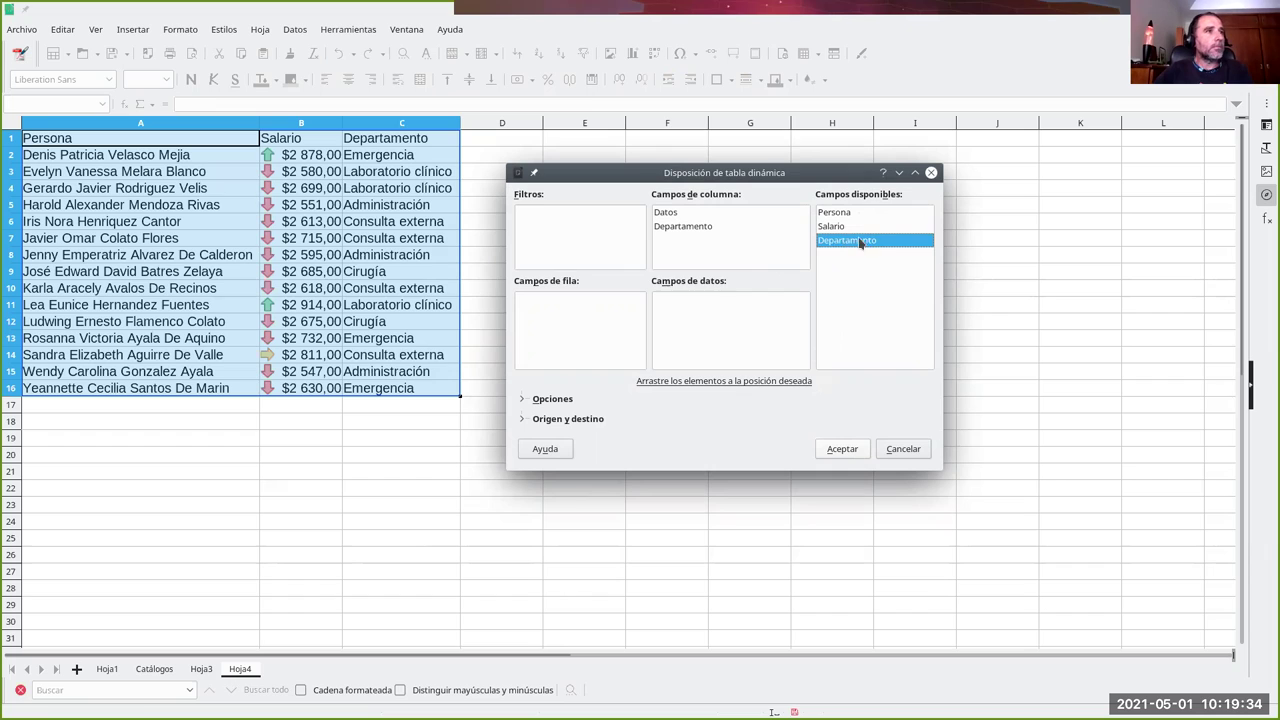
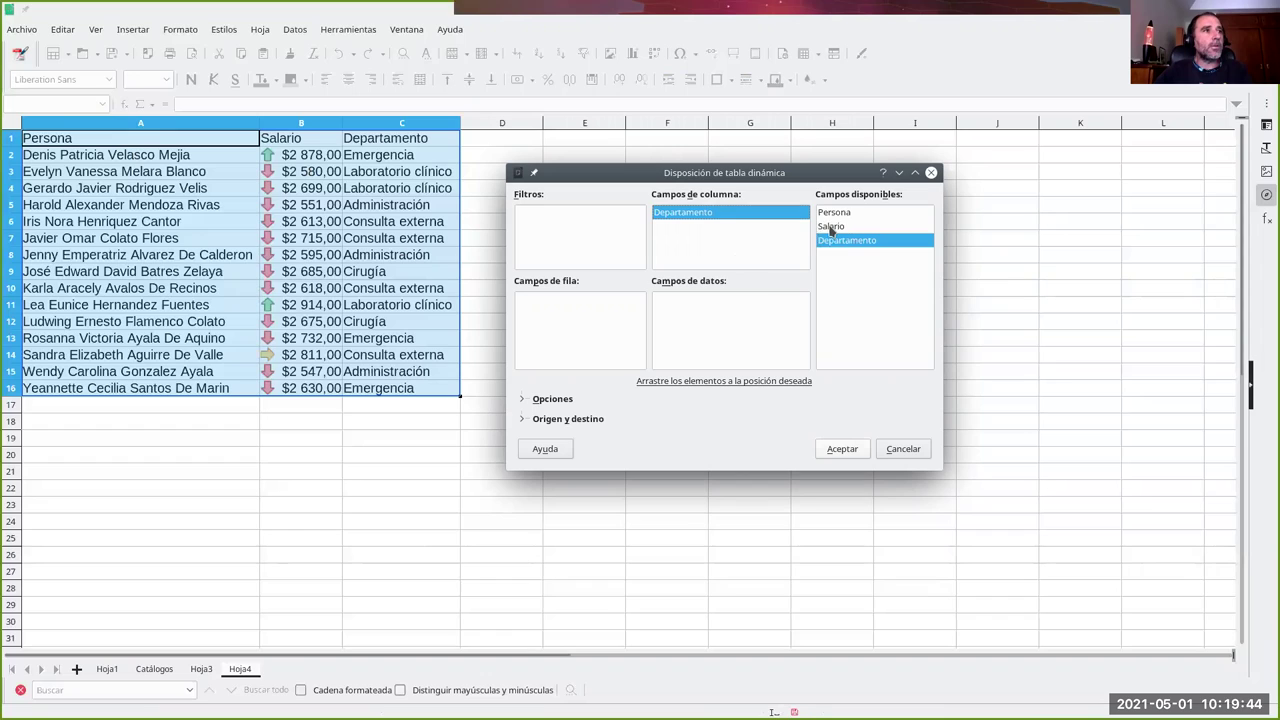
Step: Build the pivot on a new sheet: Persona rows, Salario summed, Persona counted
drag(830, 230, 741, 312)
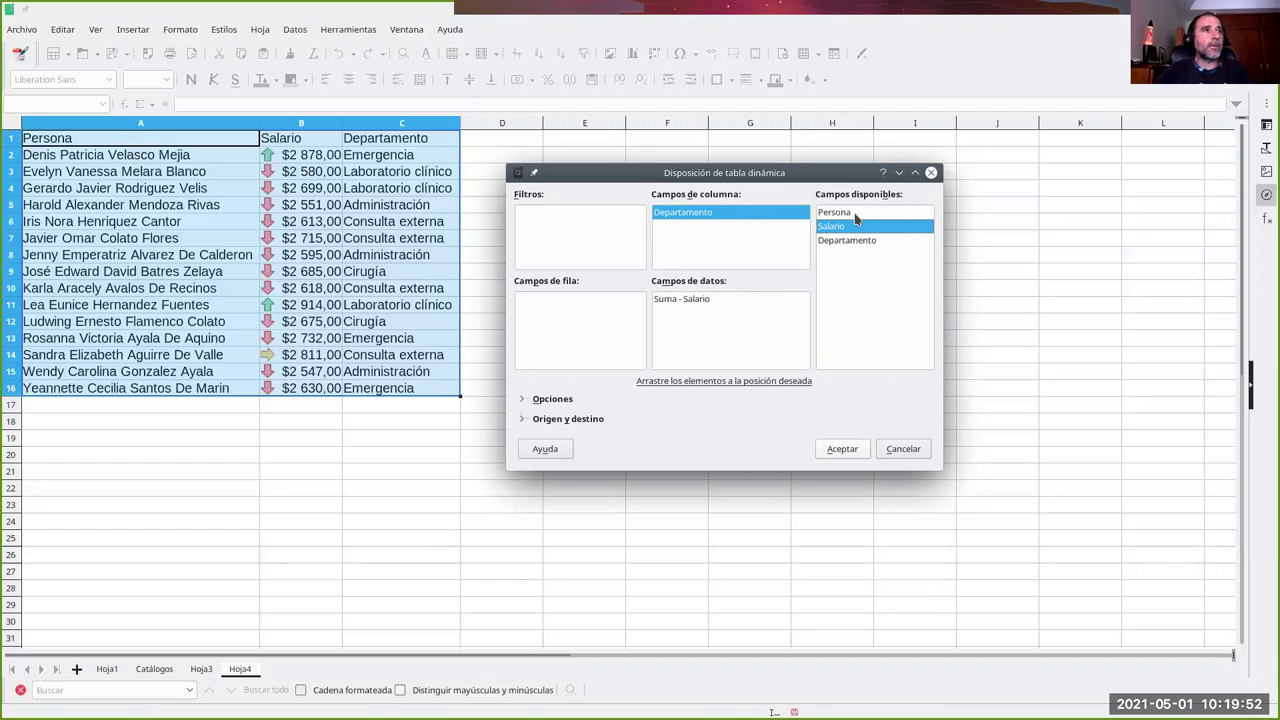
drag(855, 214, 588, 318)
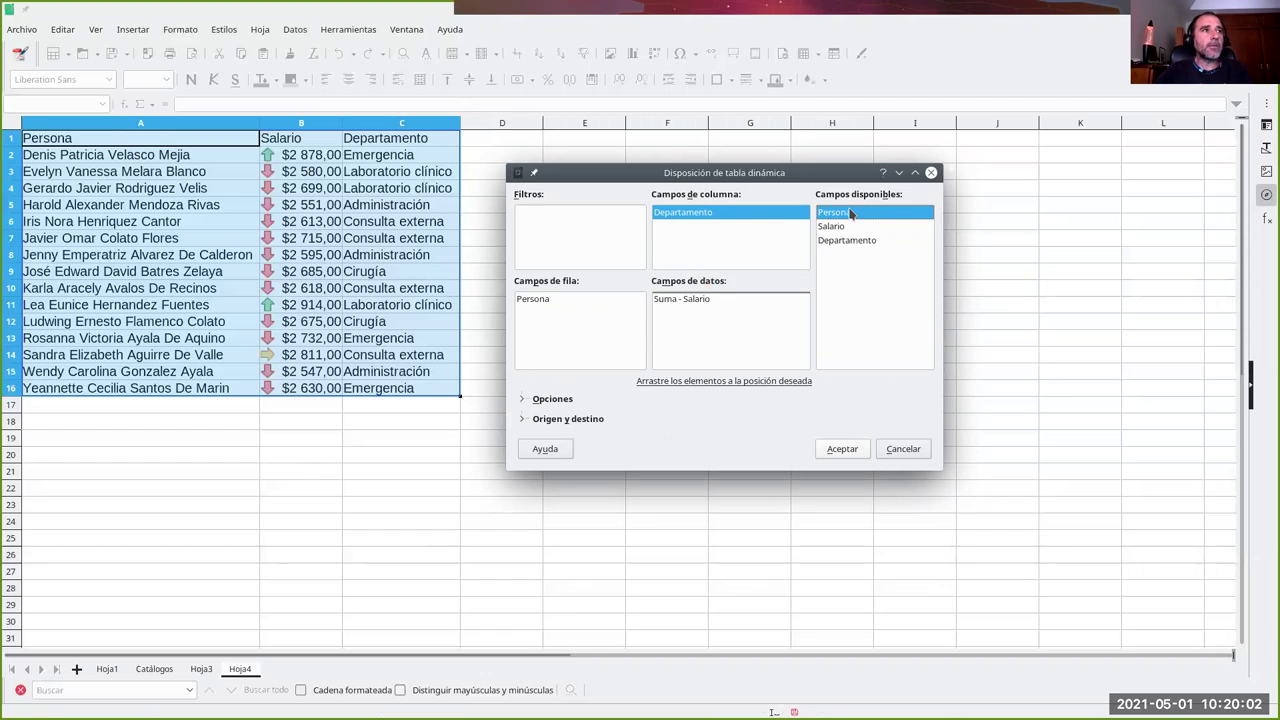
drag(847, 218, 745, 330)
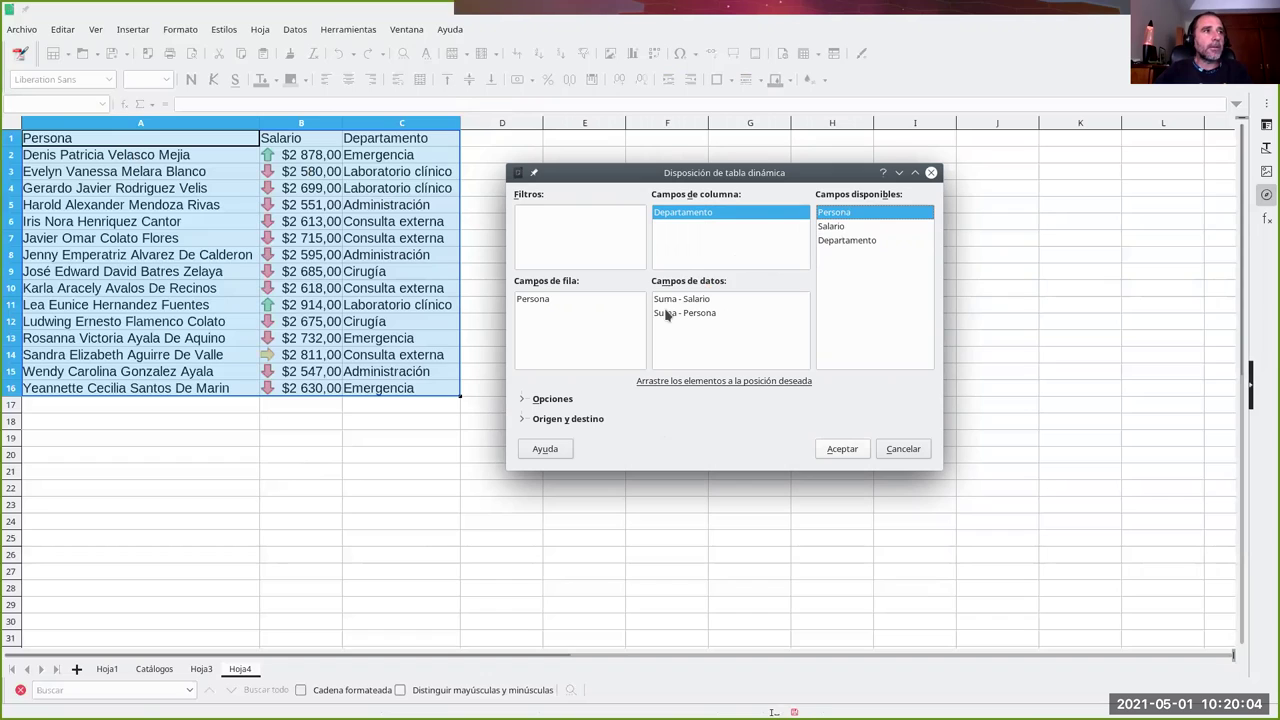
double_click(685, 320)
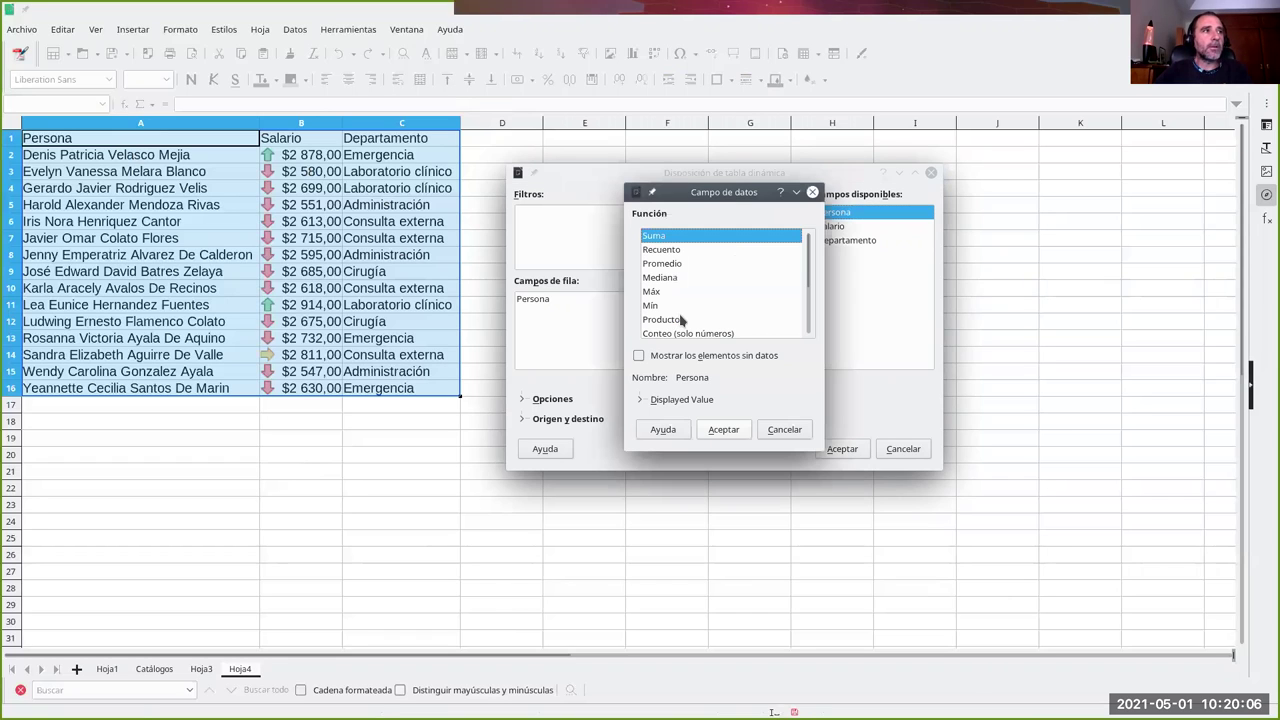
click(666, 264)
click(661, 250)
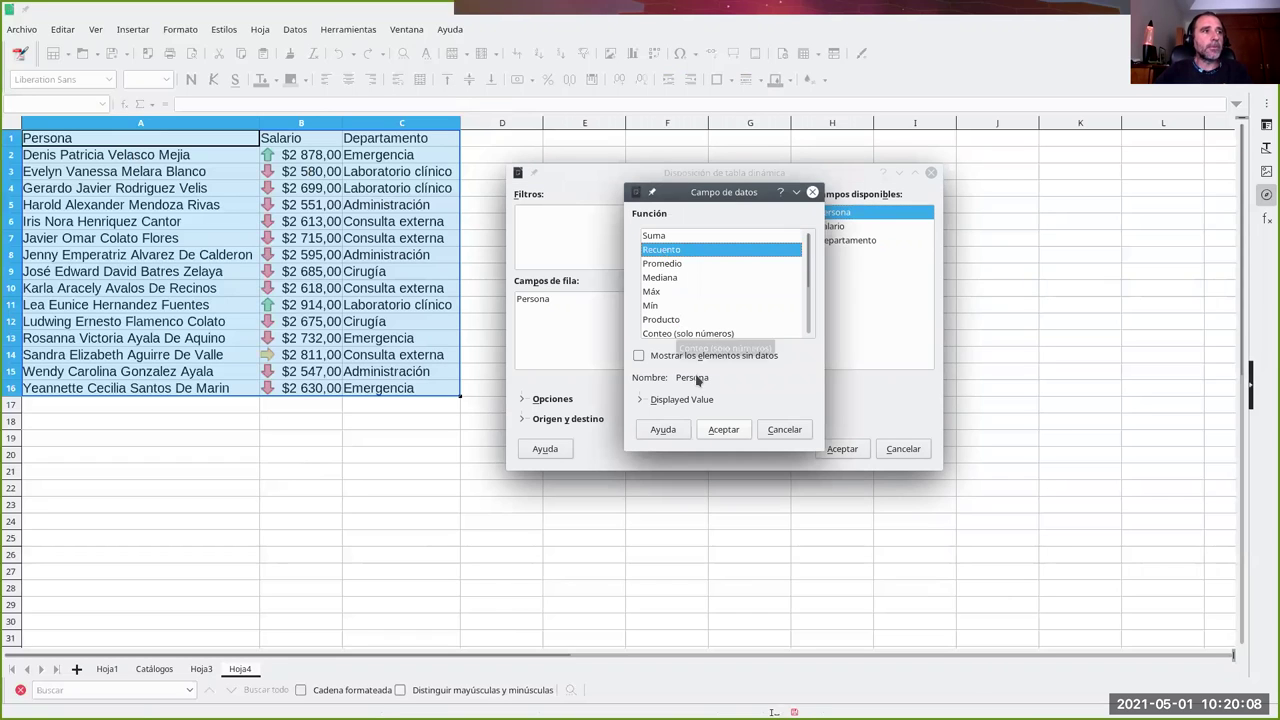
click(724, 429)
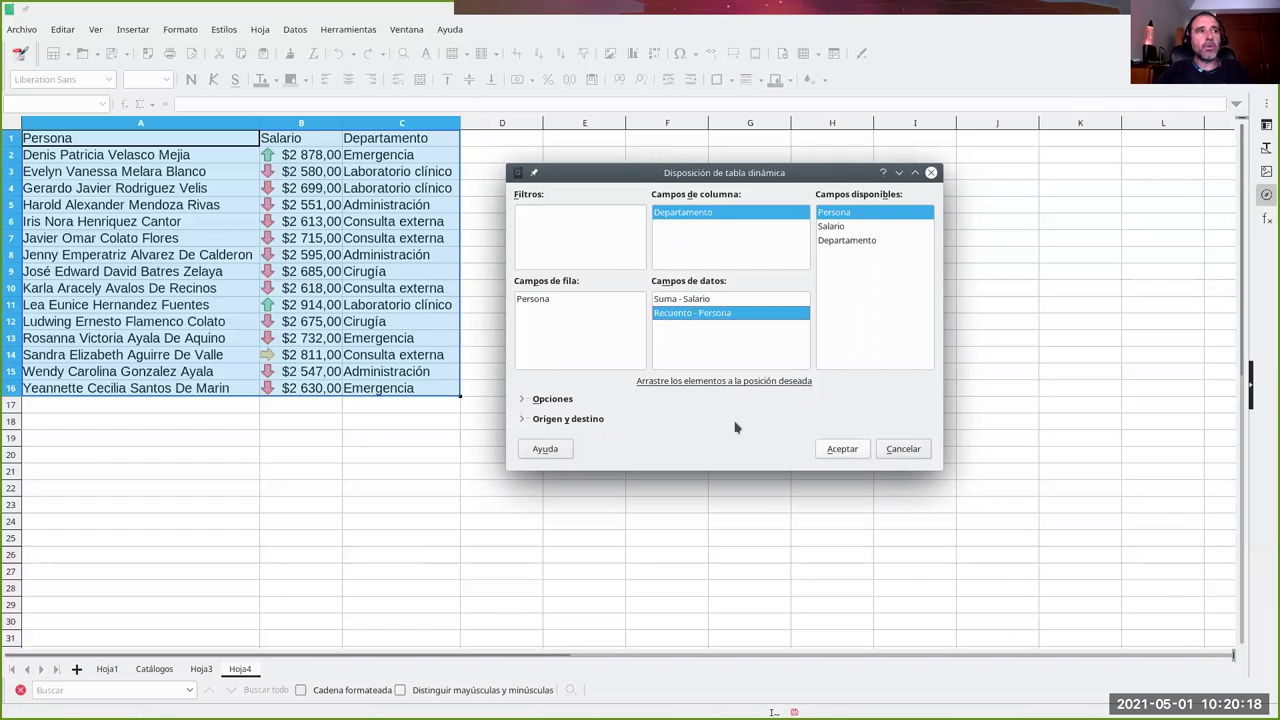
click(849, 451)
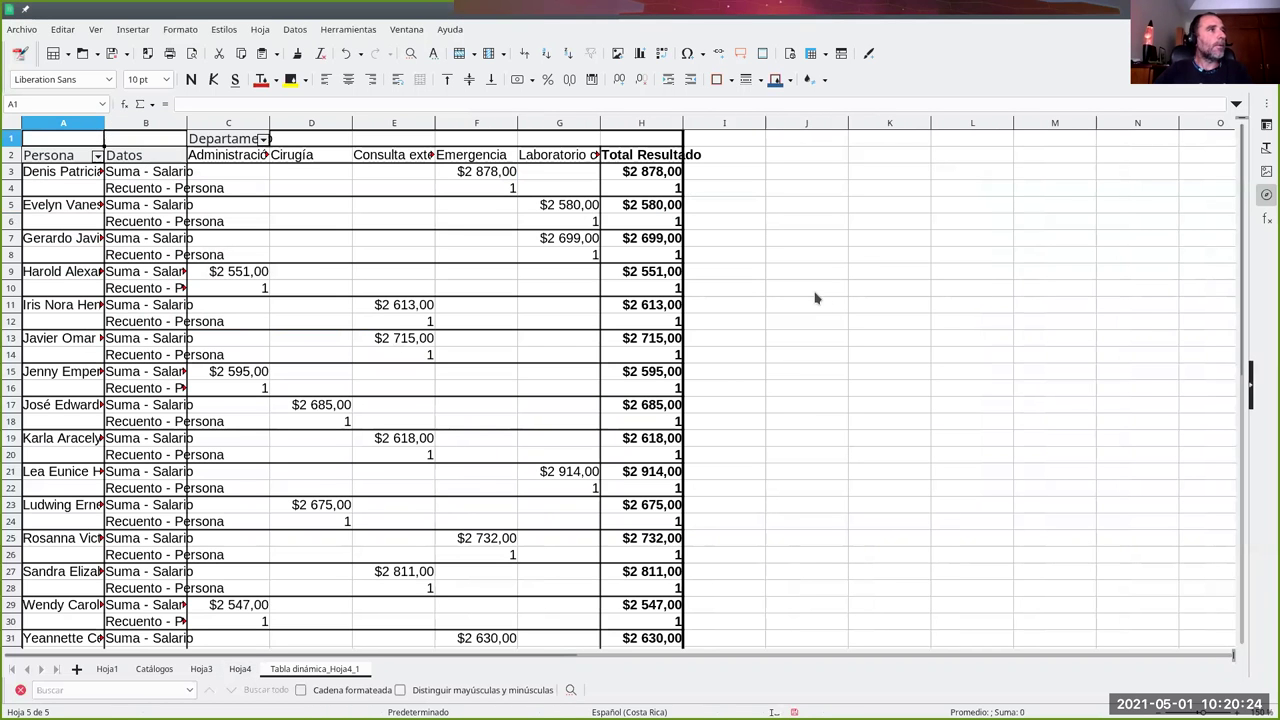
Step: Autofit pivot columns C, E, G and B to their full labels, then review the table
double_click(269, 121)
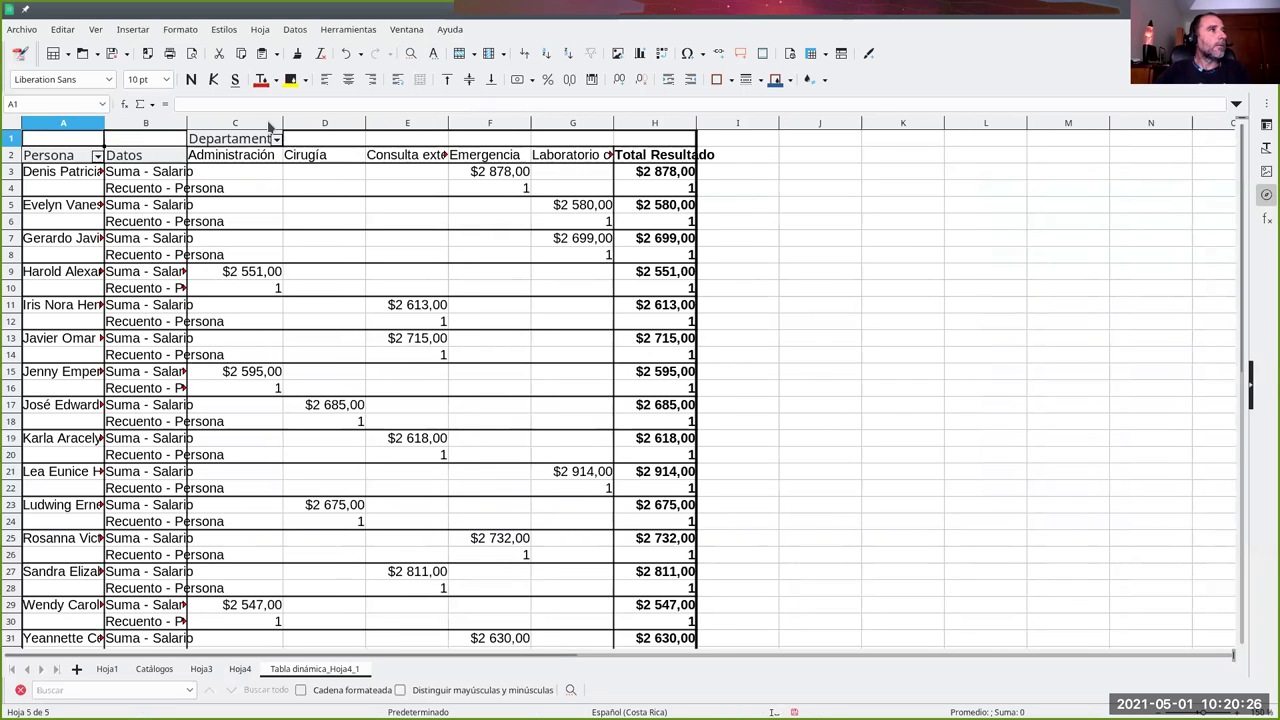
double_click(448, 121)
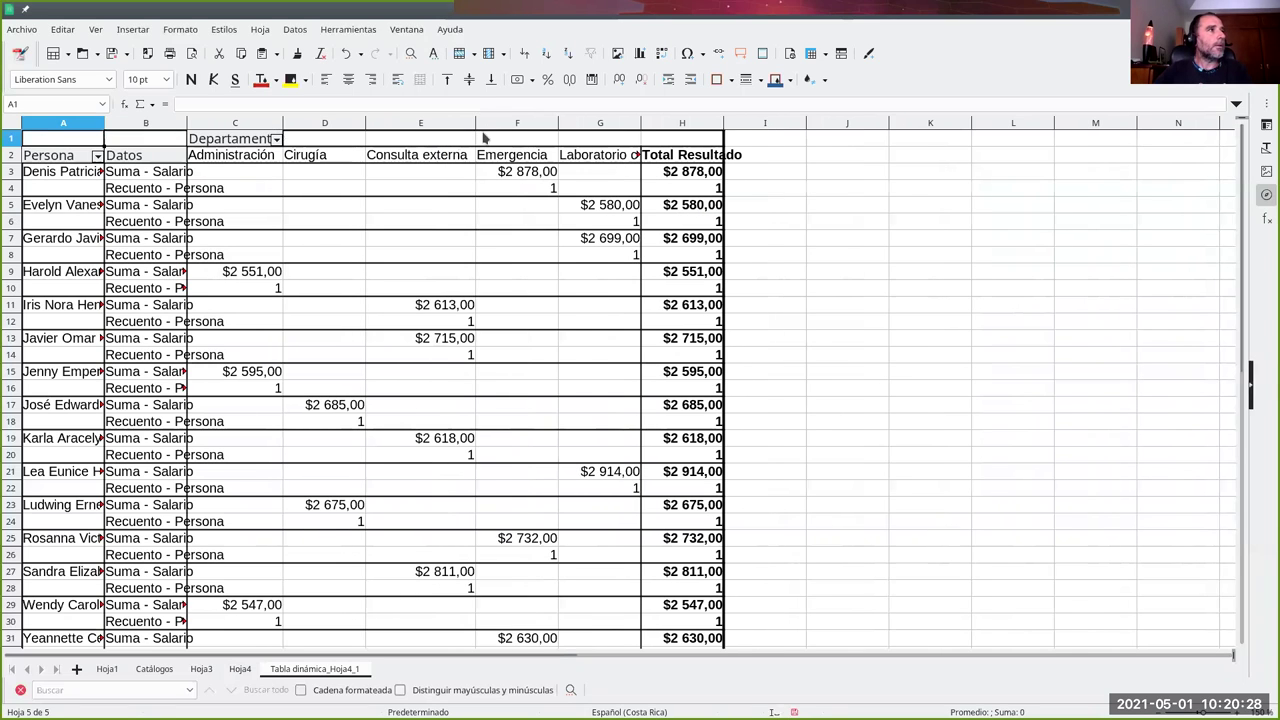
double_click(641, 122)
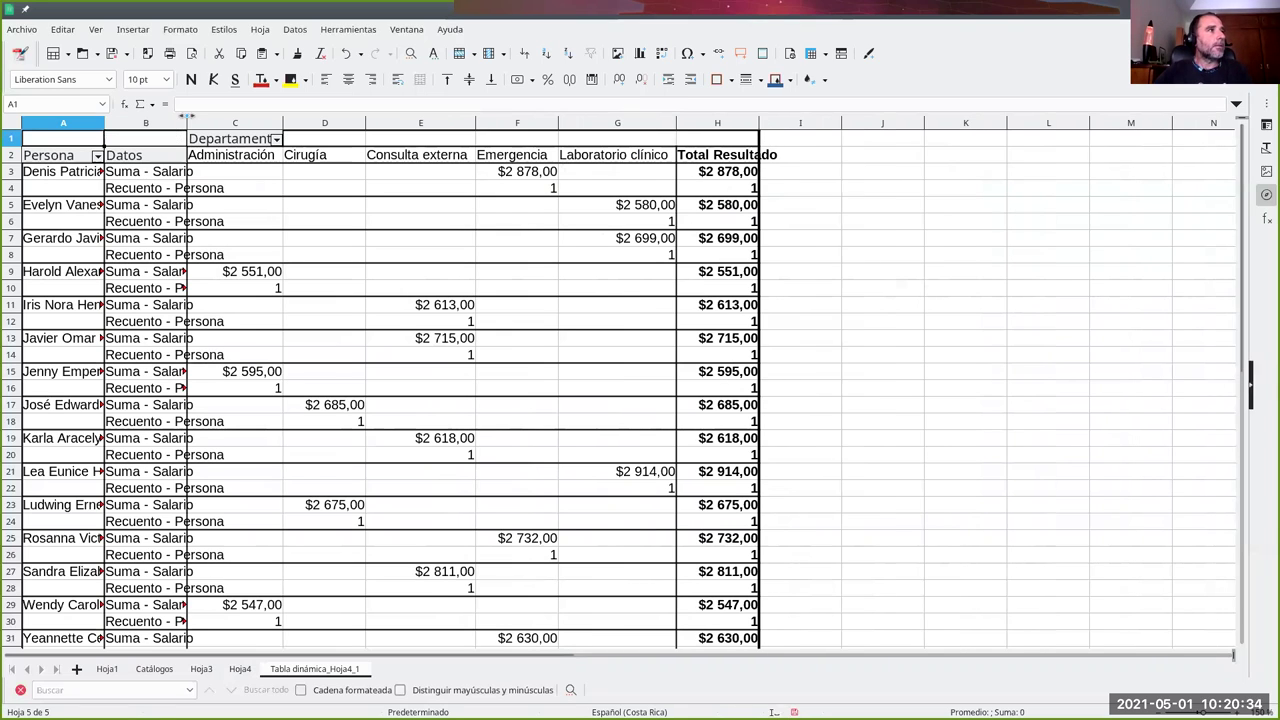
double_click(187, 122)
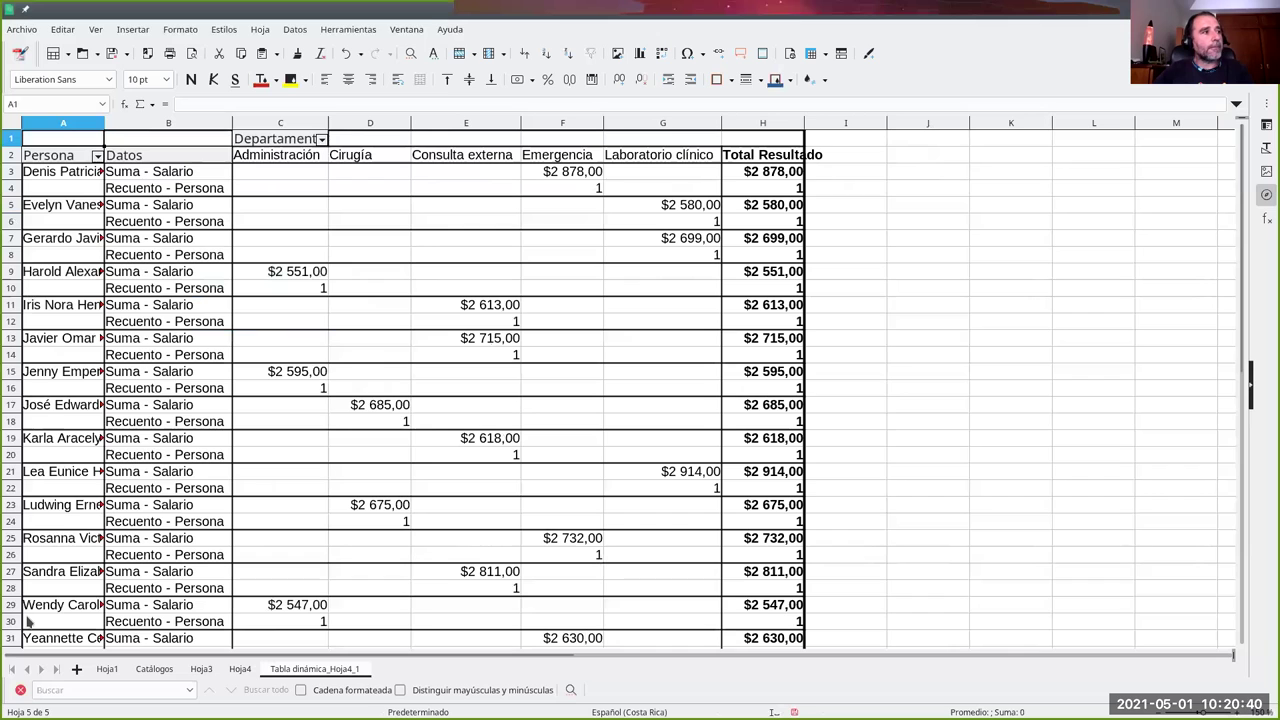
scroll(92, 422, down, 6)
scroll(83, 414, up, 1)
scroll(88, 415, up, 1)
scroll(90, 416, up, 4)
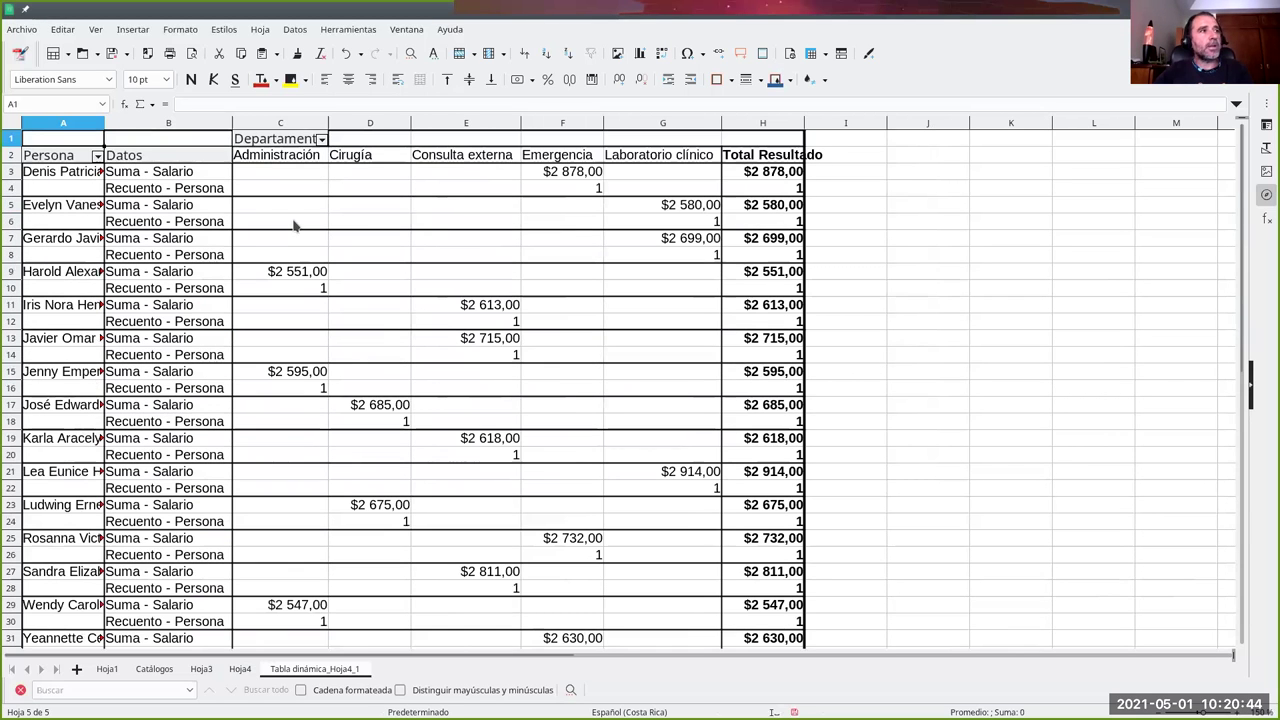
scroll(268, 237, down, 3)
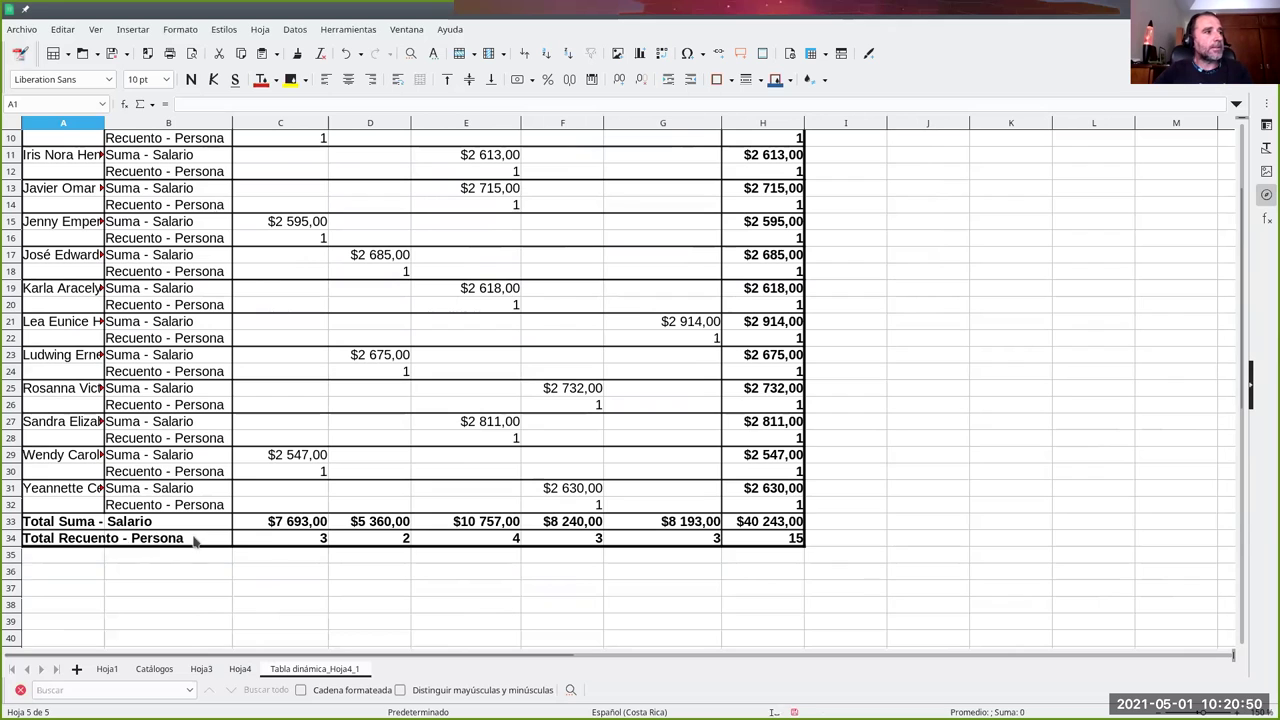
scroll(235, 456, up, 3)
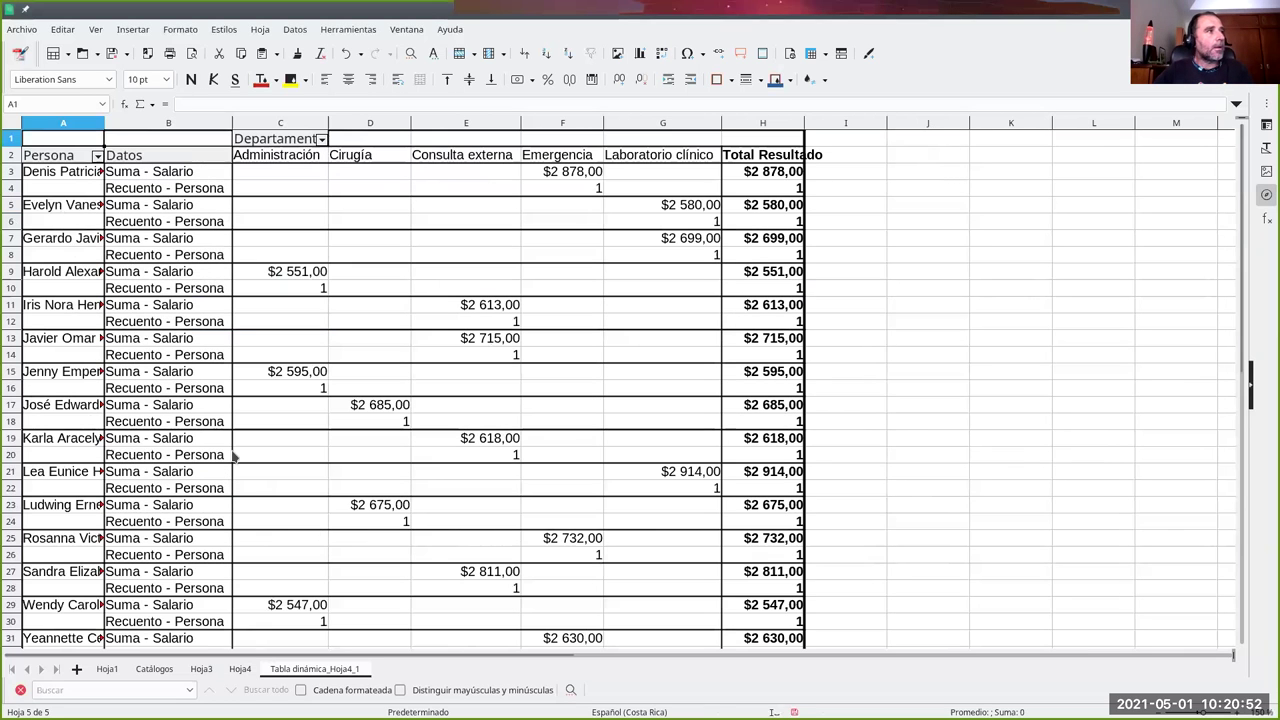
click(97, 157)
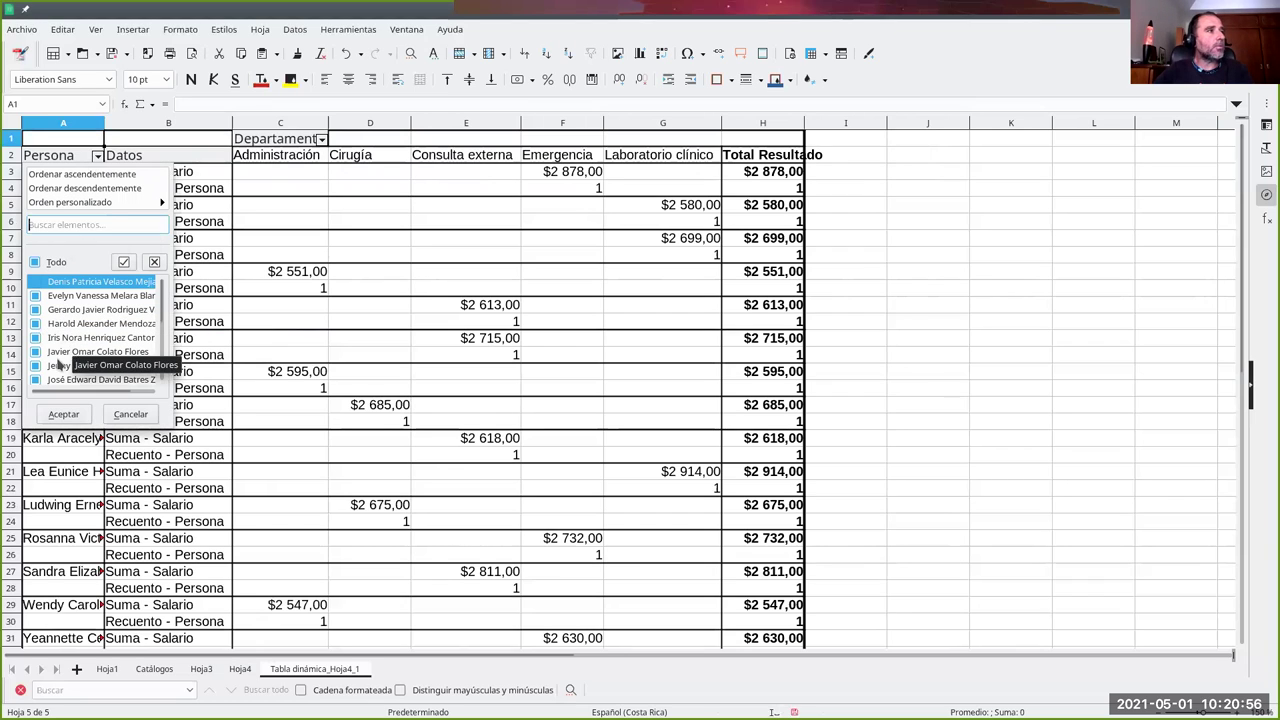
click(41, 339)
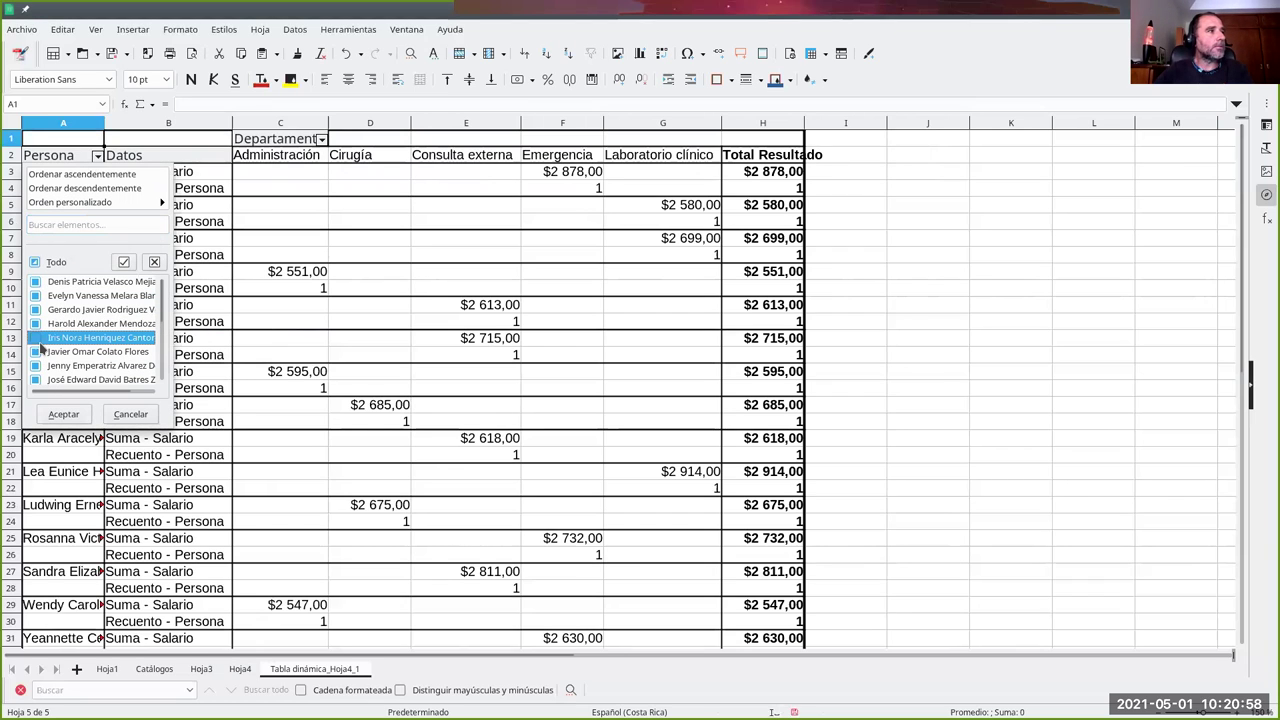
click(64, 413)
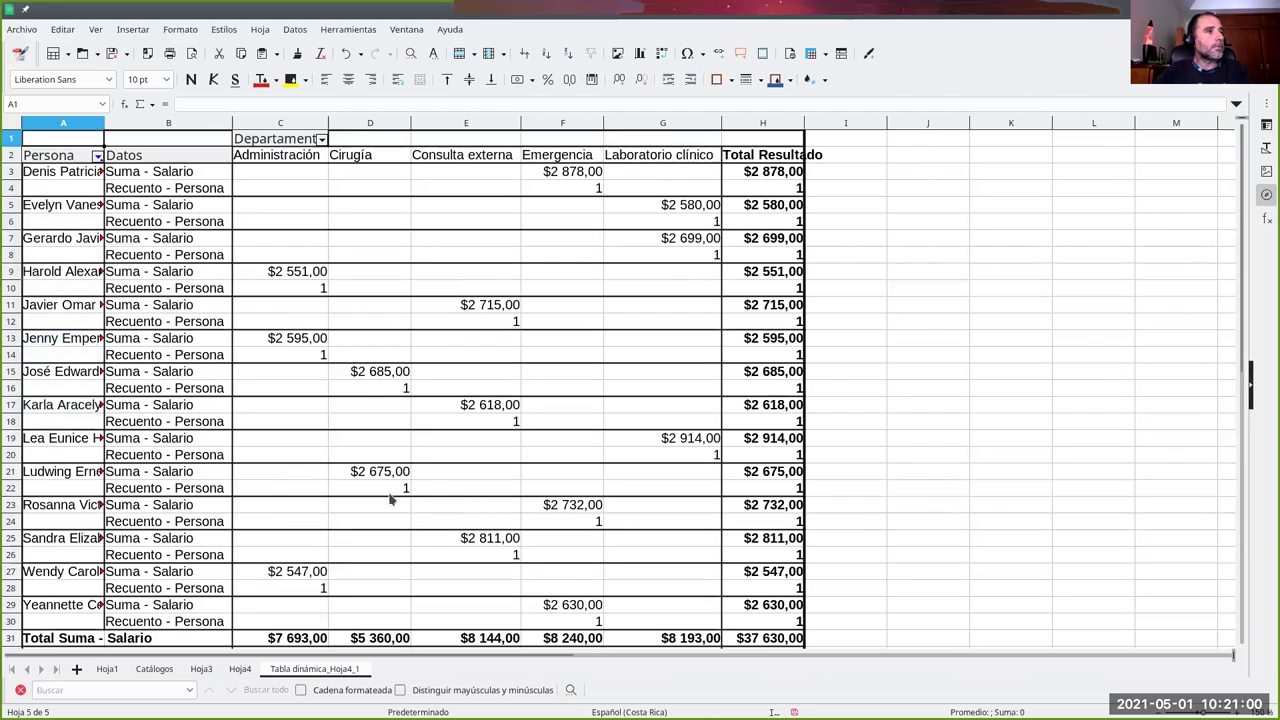
scroll(377, 497, down, 5)
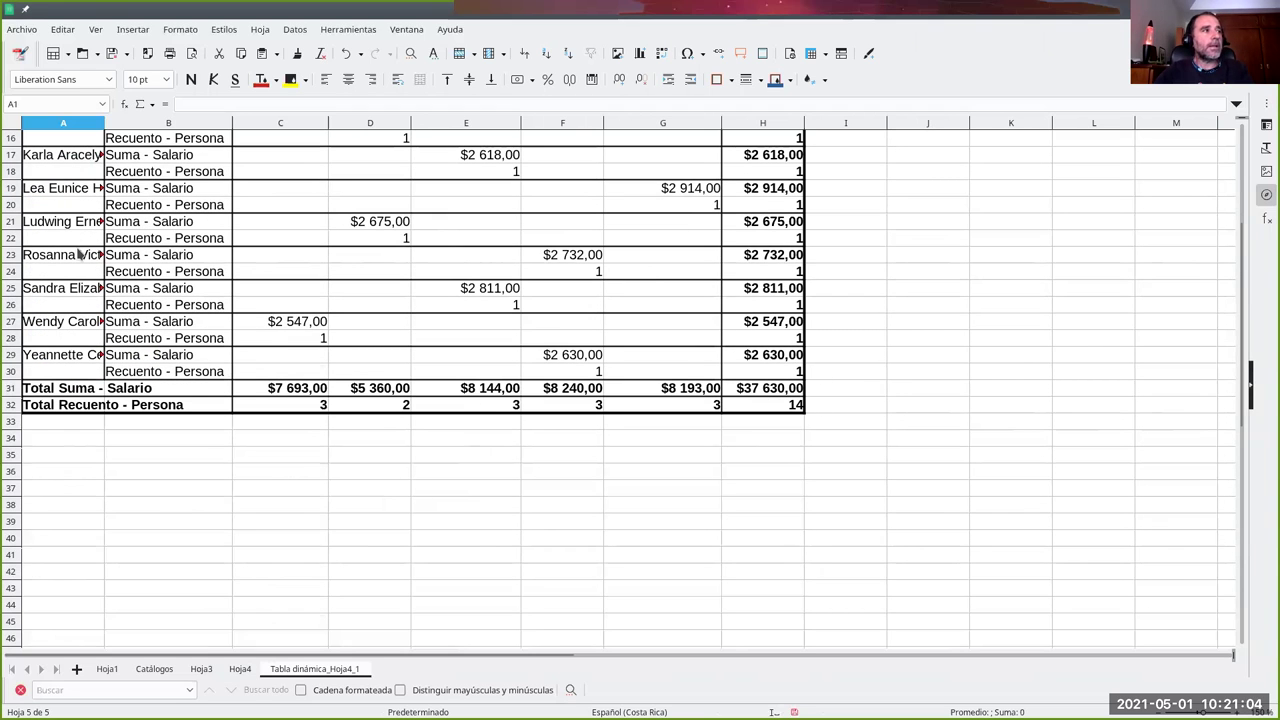
scroll(82, 248, up, 5)
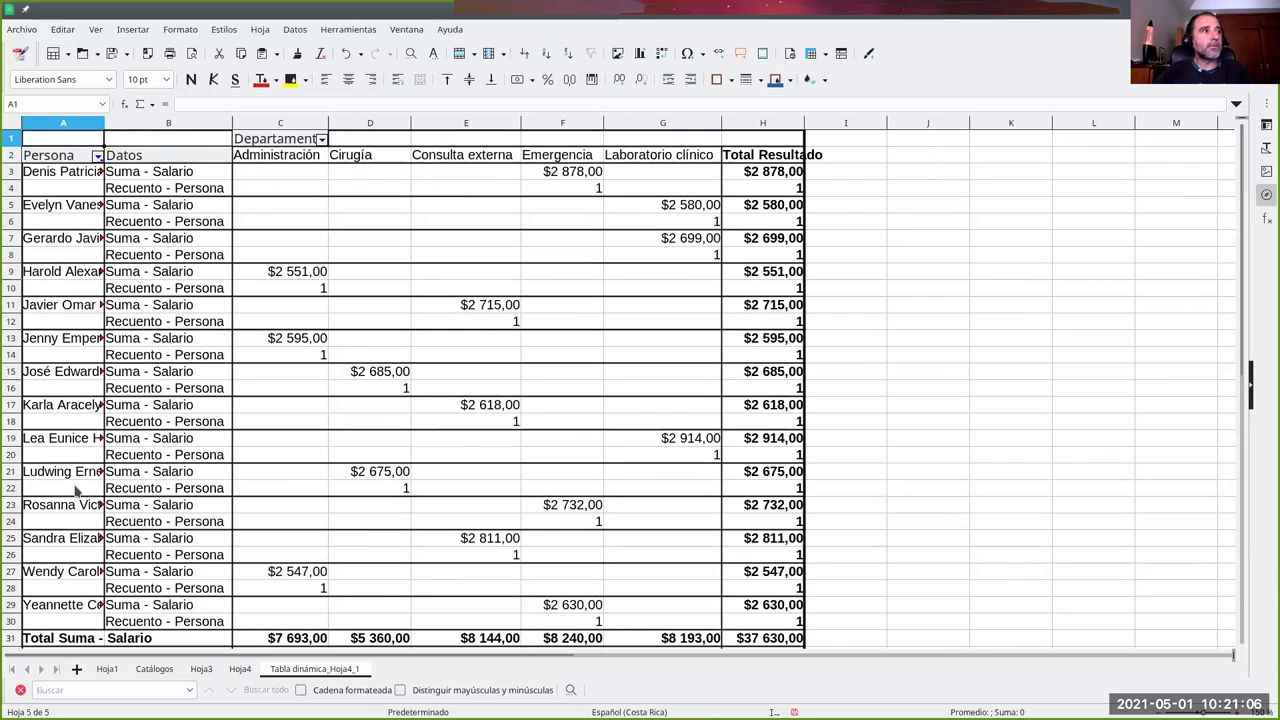
scroll(75, 488, down, 2)
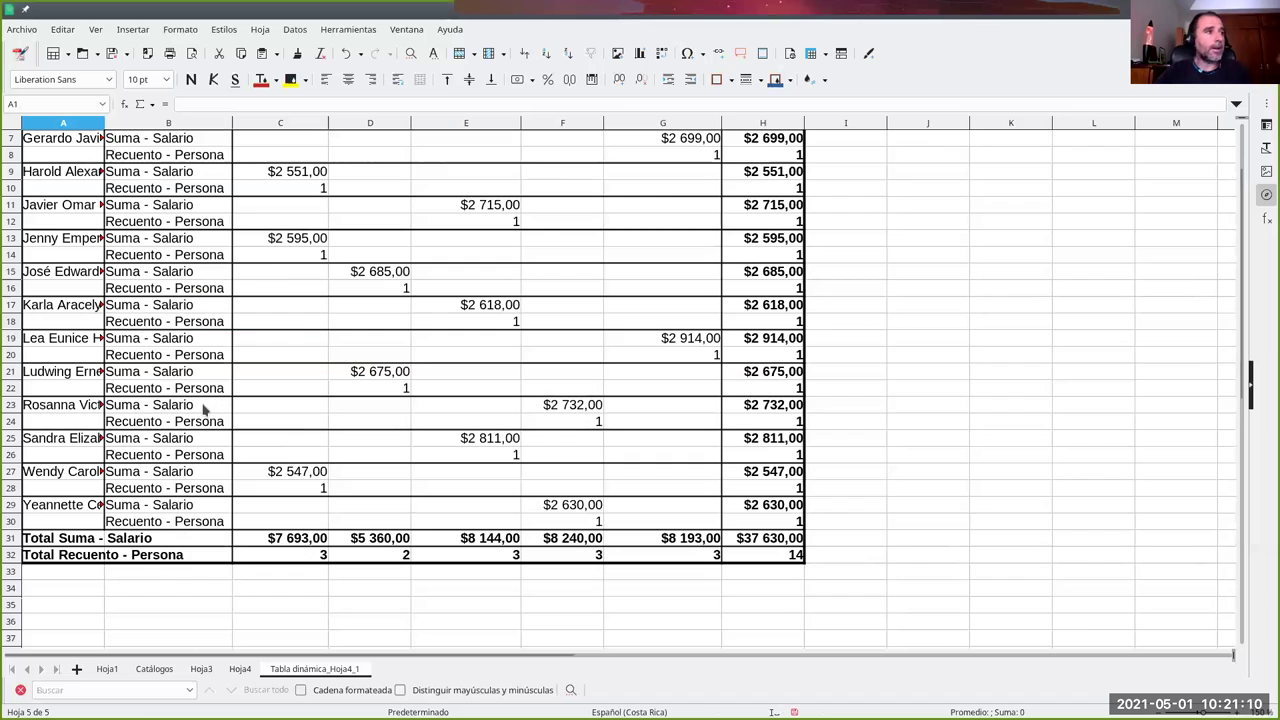
scroll(202, 409, up, 2)
click(97, 156)
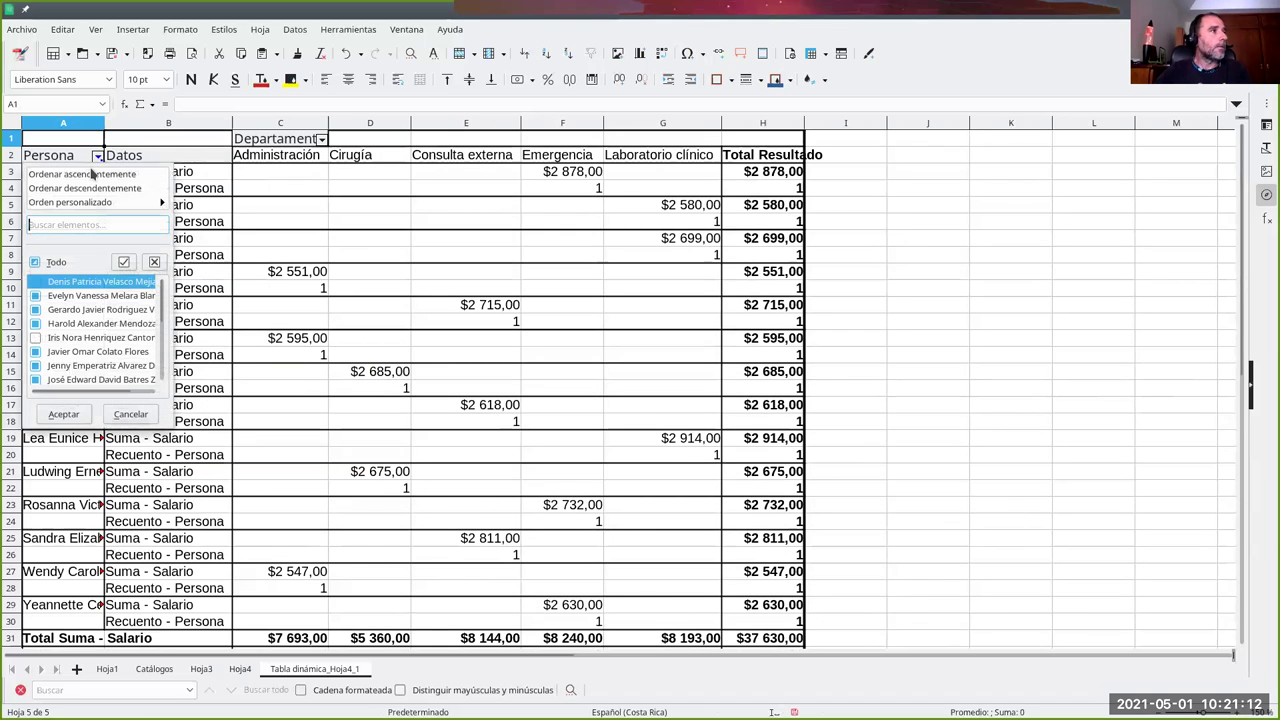
click(36, 338)
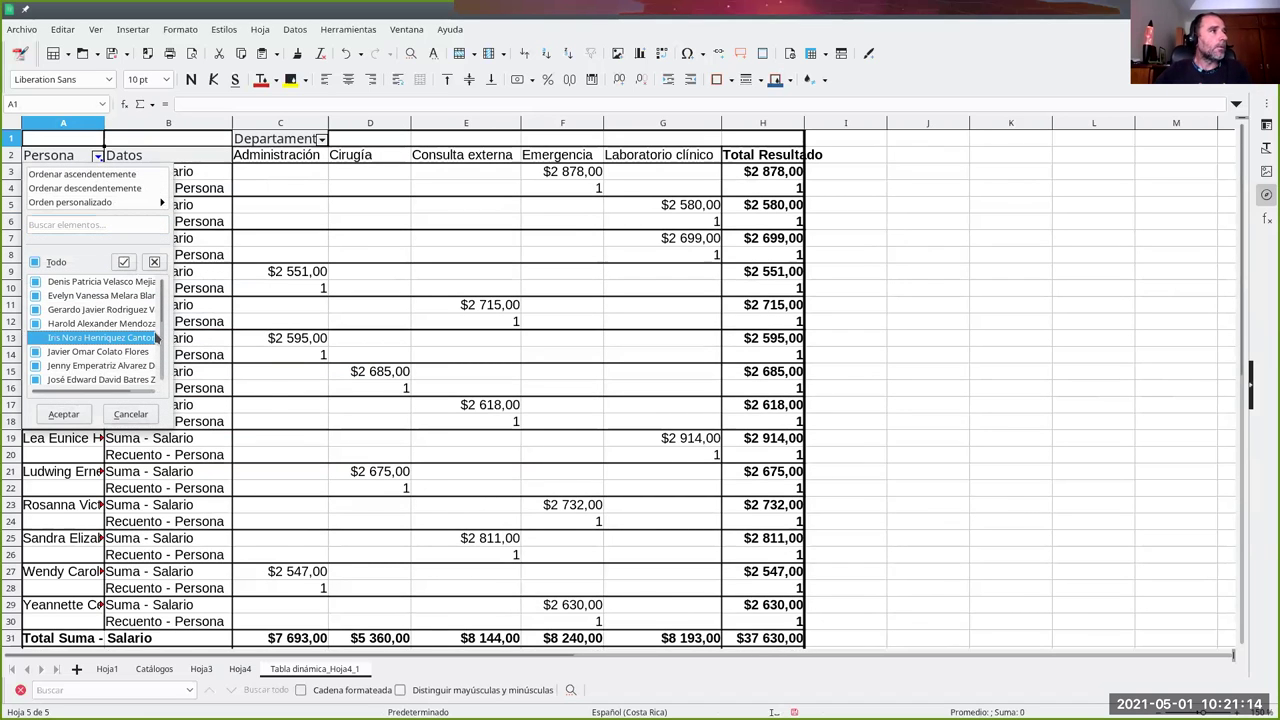
click(63, 414)
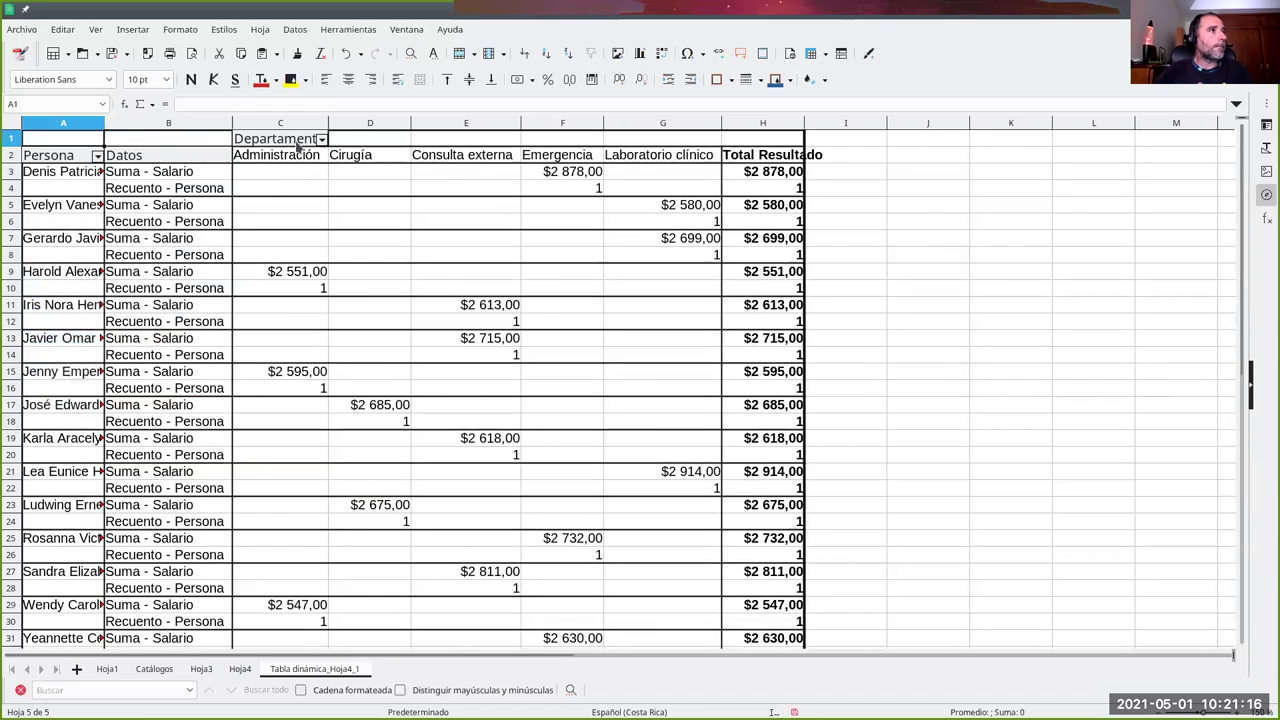
Step: Filter Departamento to exclude Emergencia and Laboratorio clínico from the pivot table
click(322, 139)
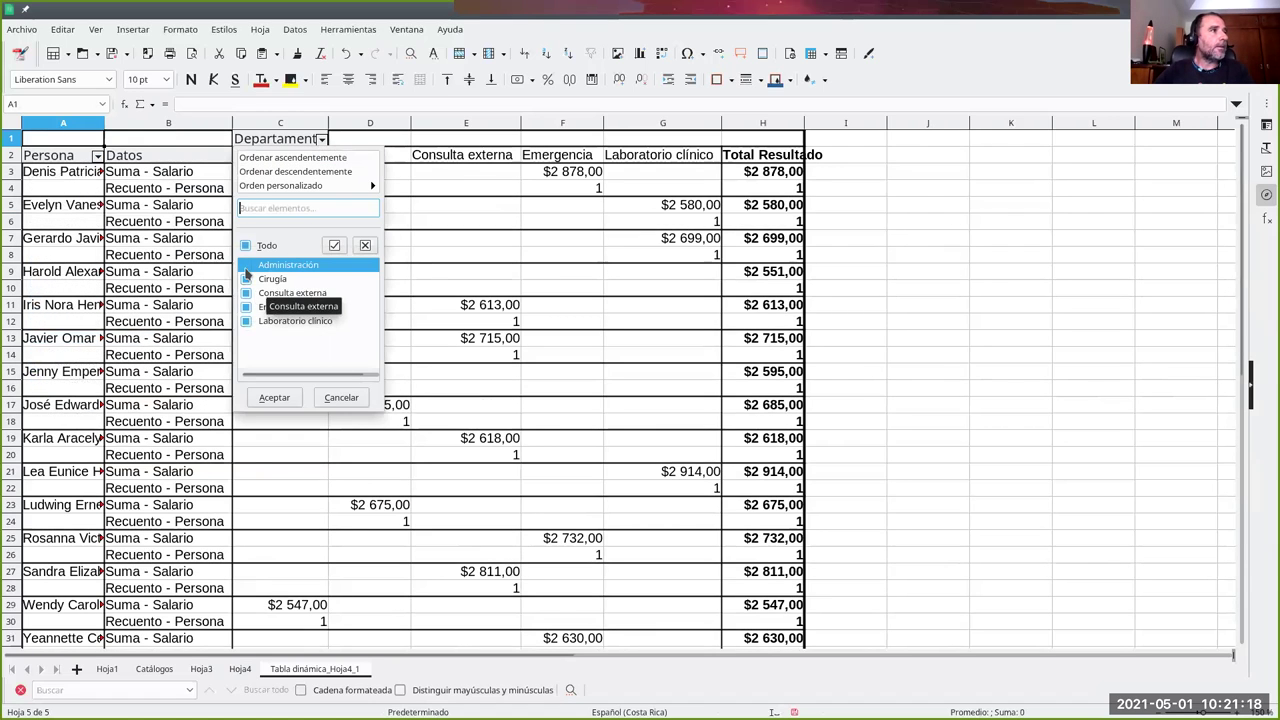
click(246, 307)
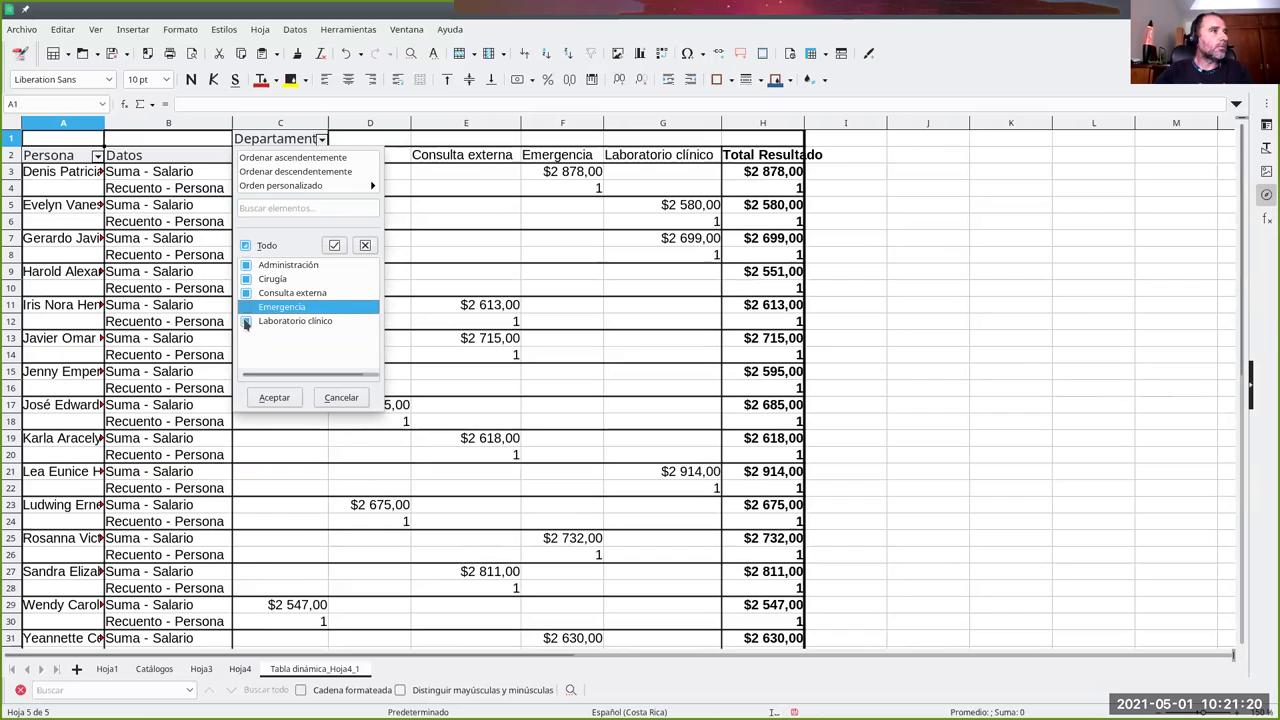
click(246, 322)
click(274, 398)
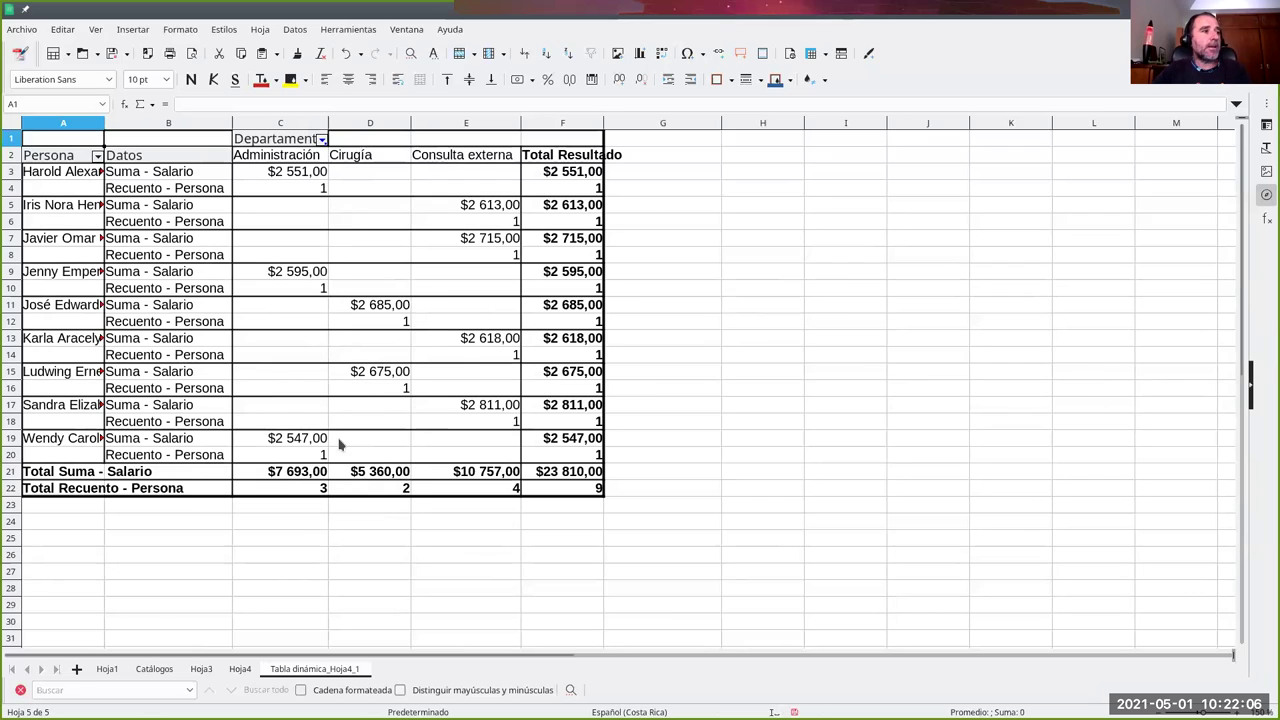
Step: Select empty cell C23 below the table and bring up the File menu's new-document list
click(257, 510)
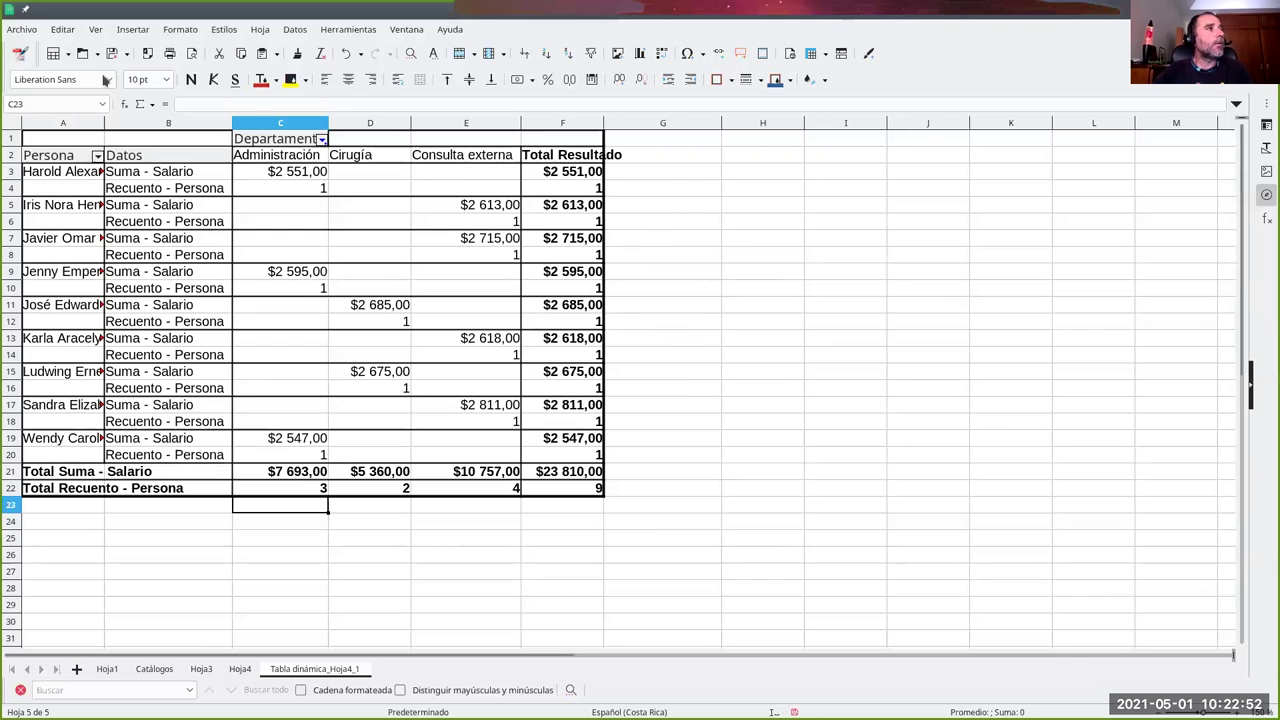
click(40, 31)
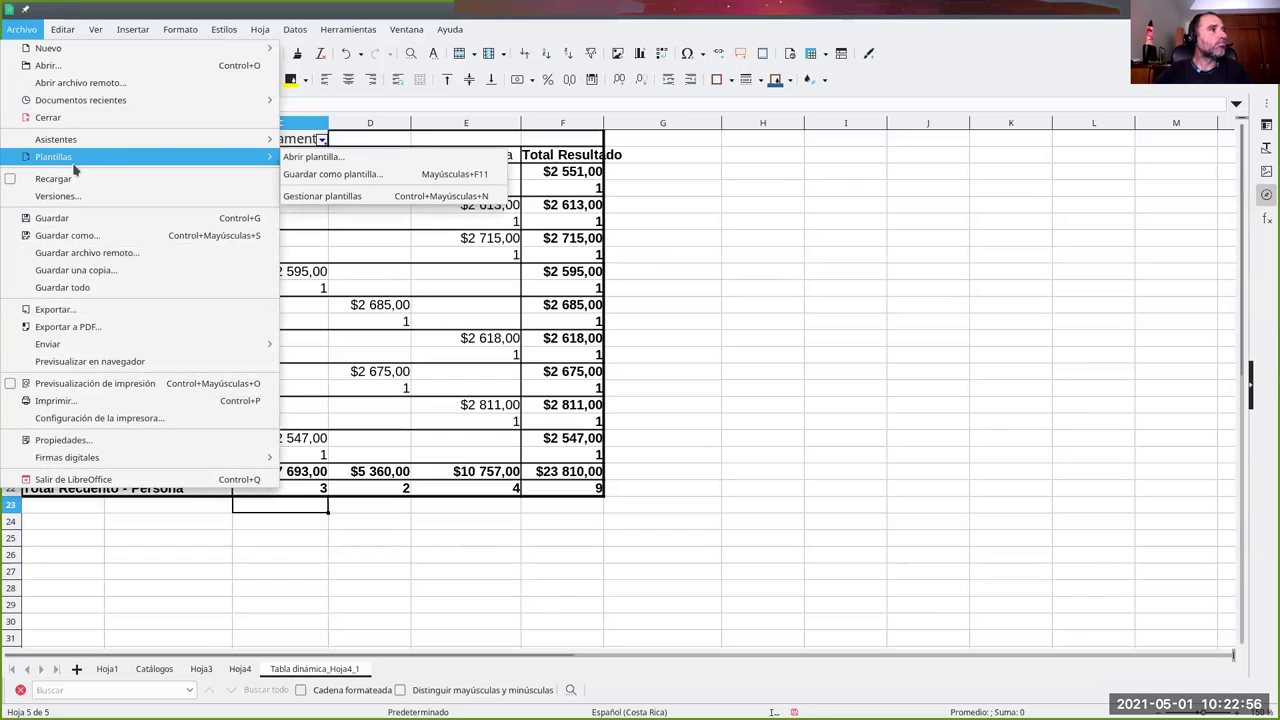
mouse_move(48, 48)
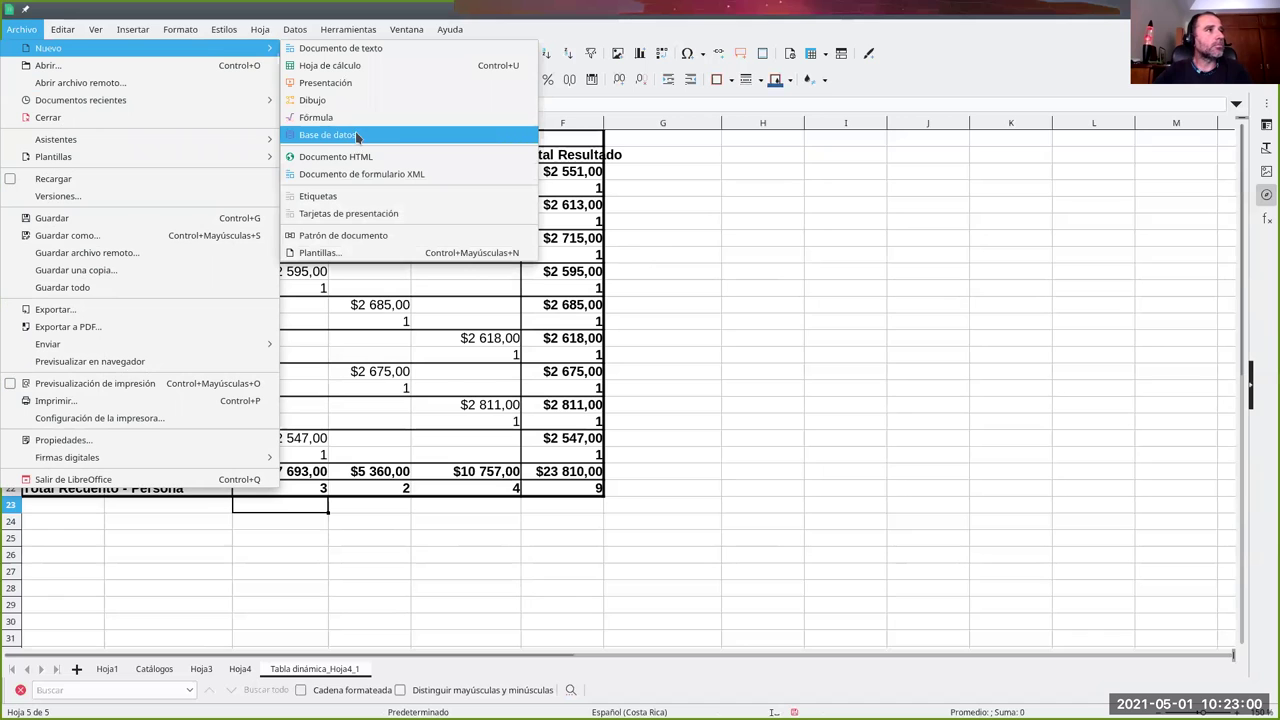
Step: Start a new database that connects to an existing Hoja de cálculo data source
click(357, 140)
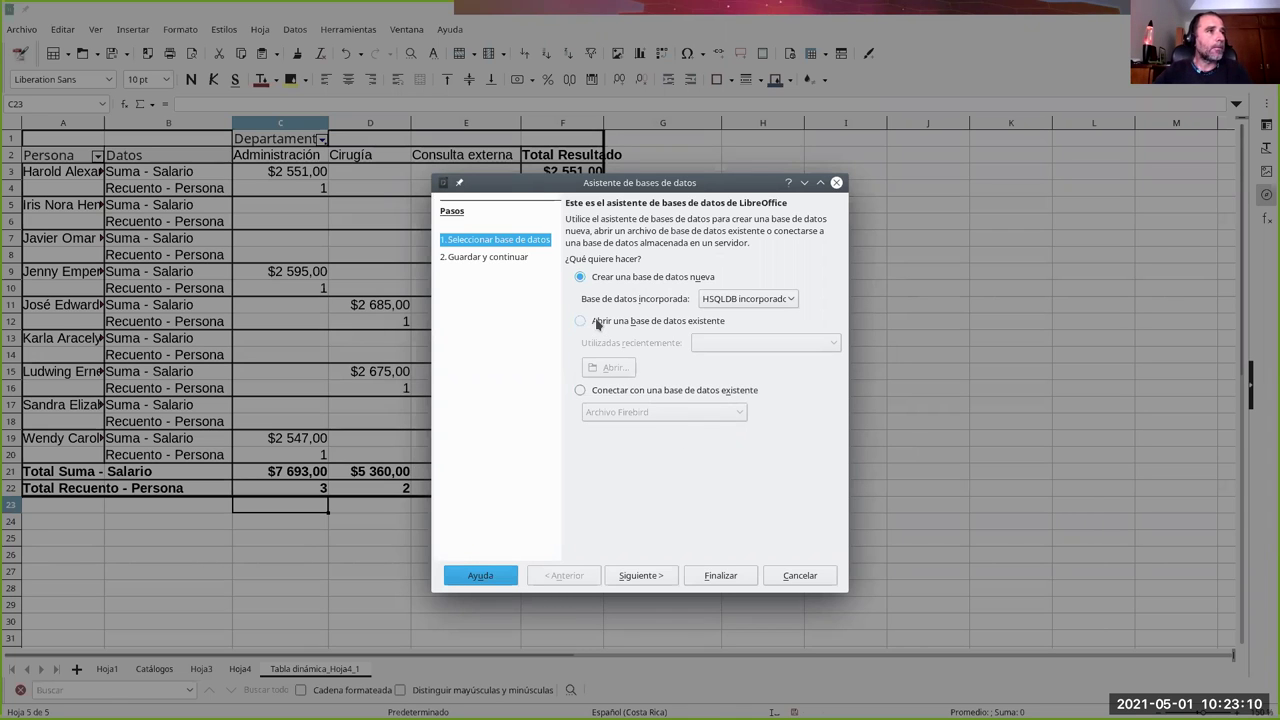
click(726, 304)
click(727, 310)
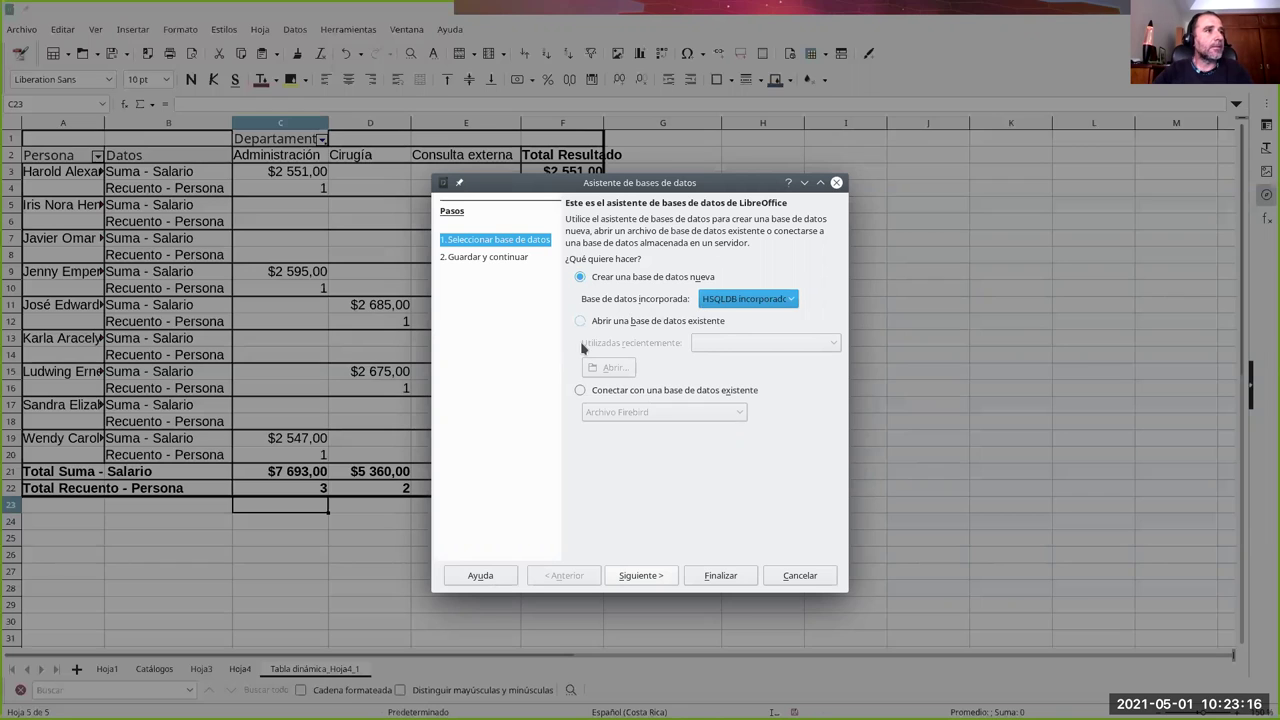
click(580, 388)
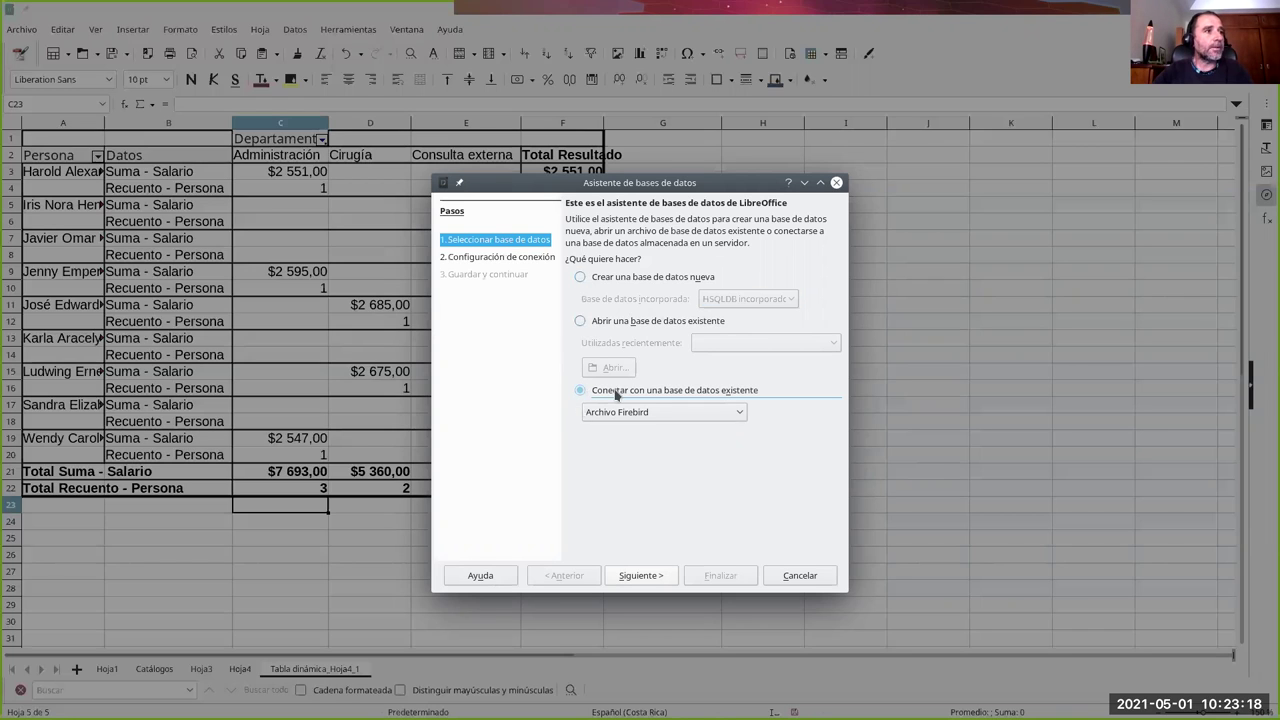
click(718, 413)
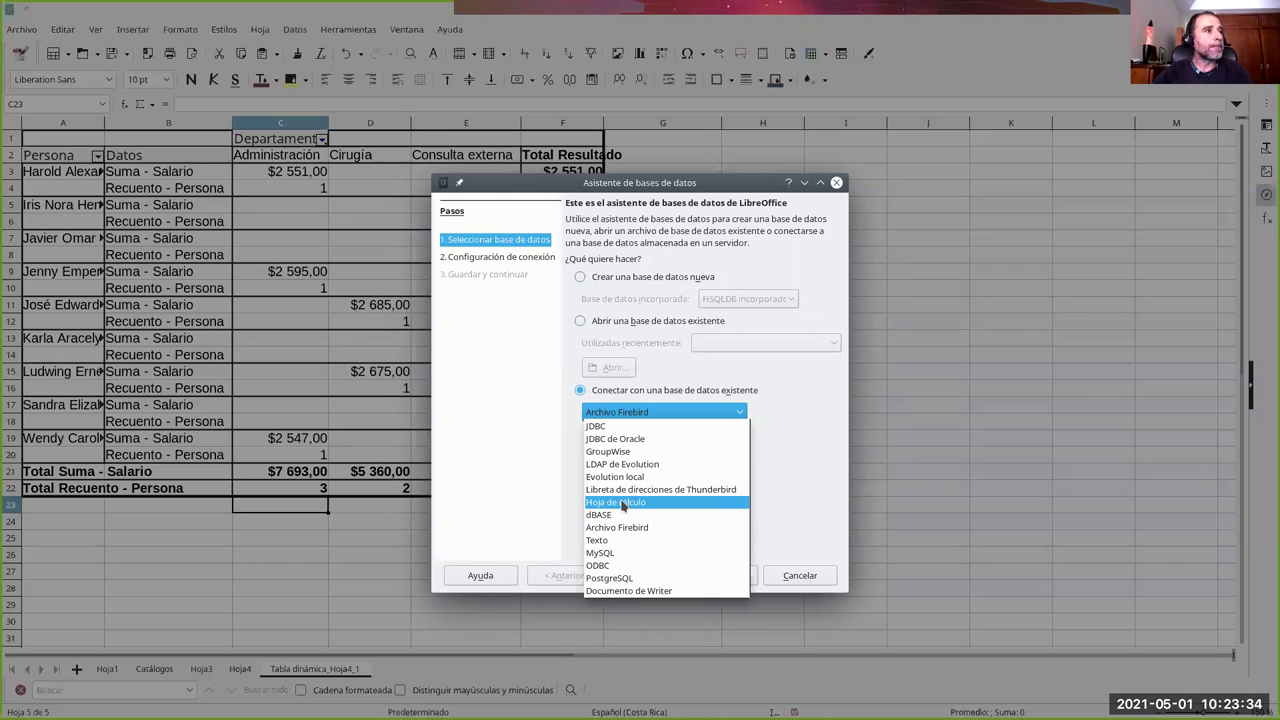
click(622, 503)
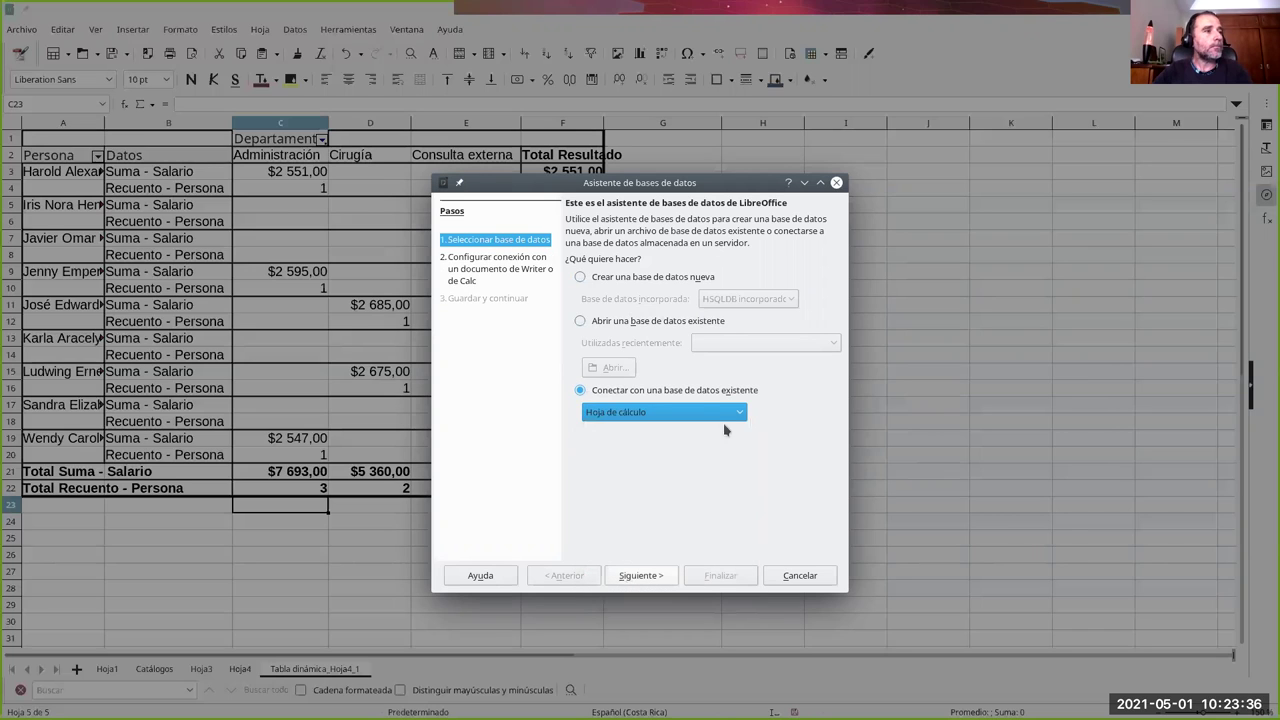
click(653, 578)
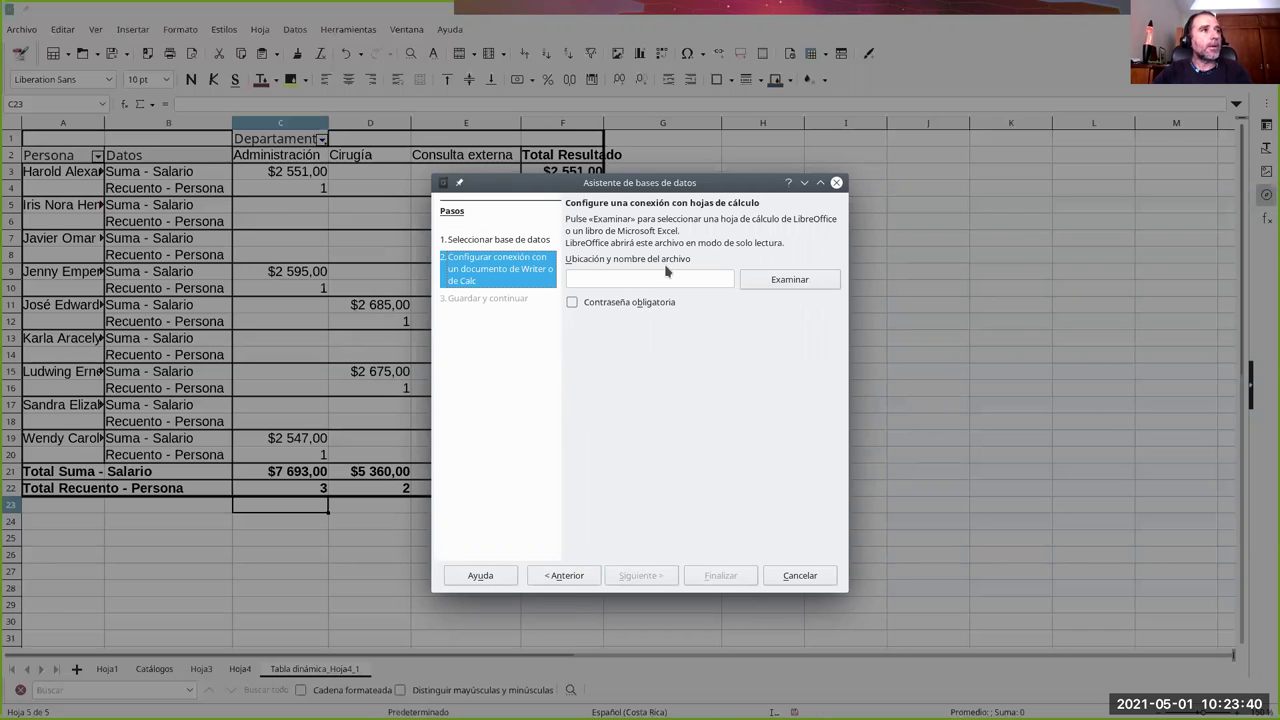
Step: Pick the spreadsheet file in Docencia > Semana 10 as the database source
click(756, 285)
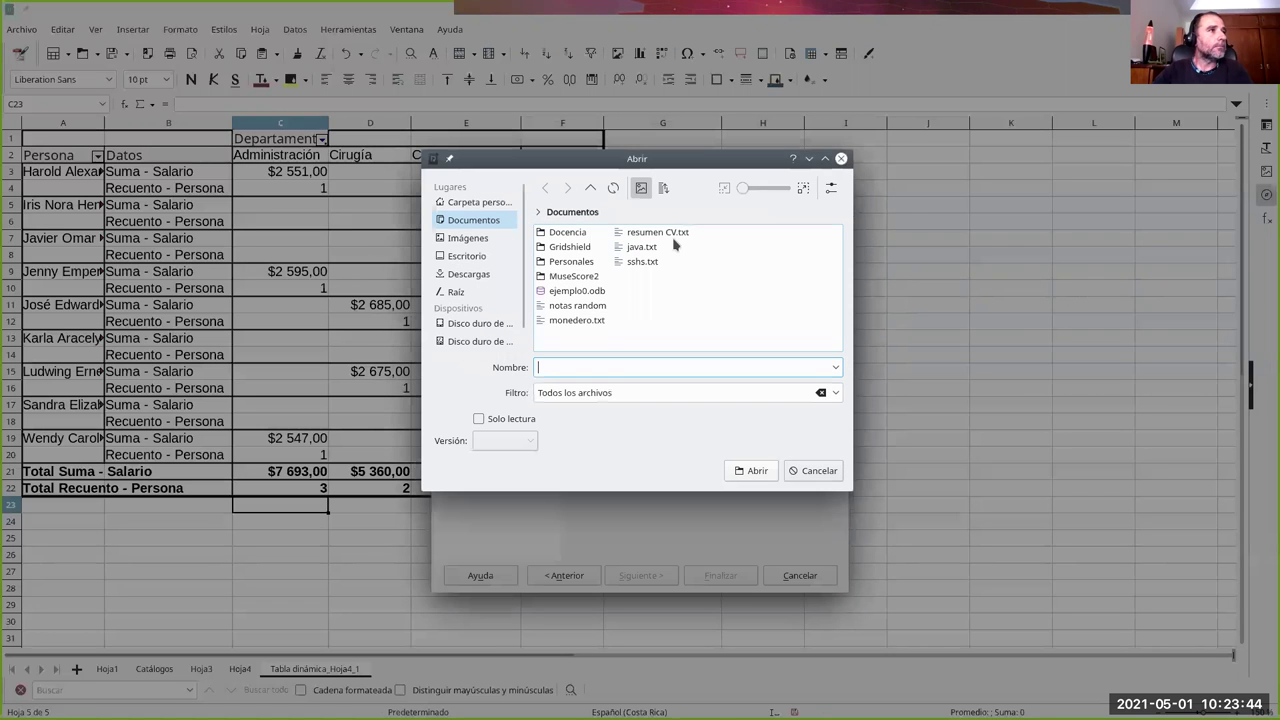
double_click(567, 232)
double_click(575, 234)
double_click(588, 247)
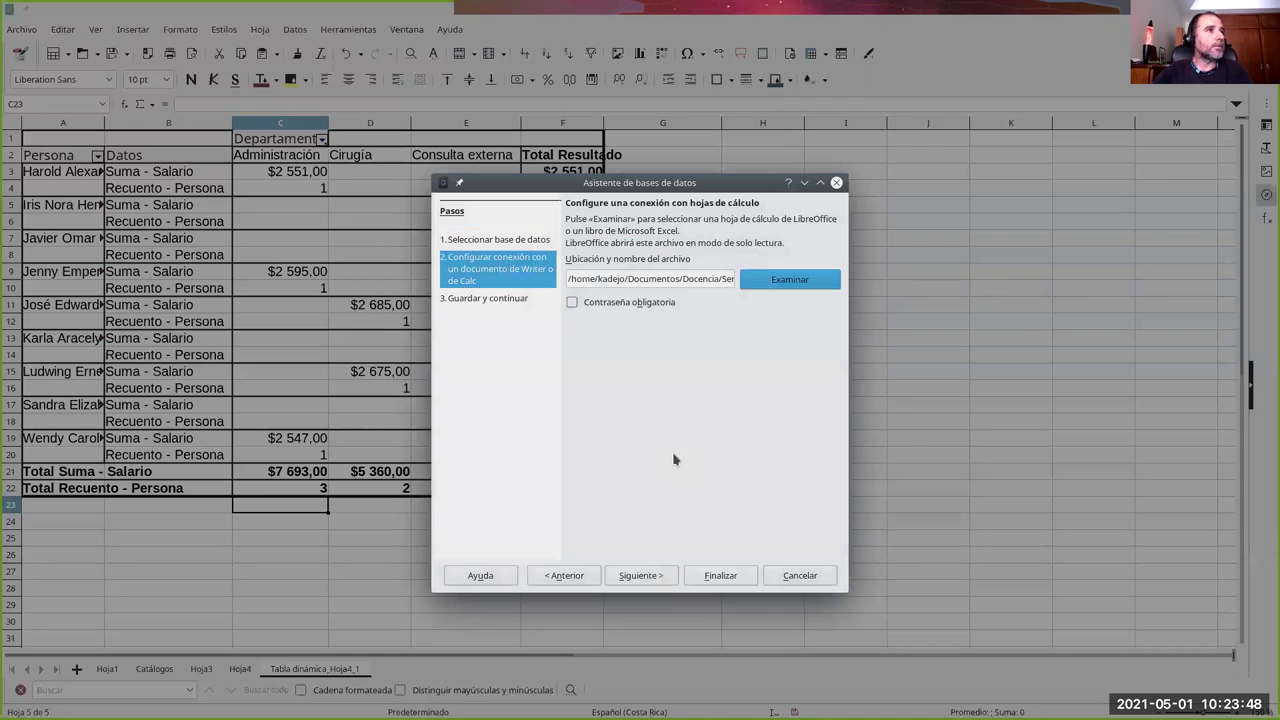
click(663, 577)
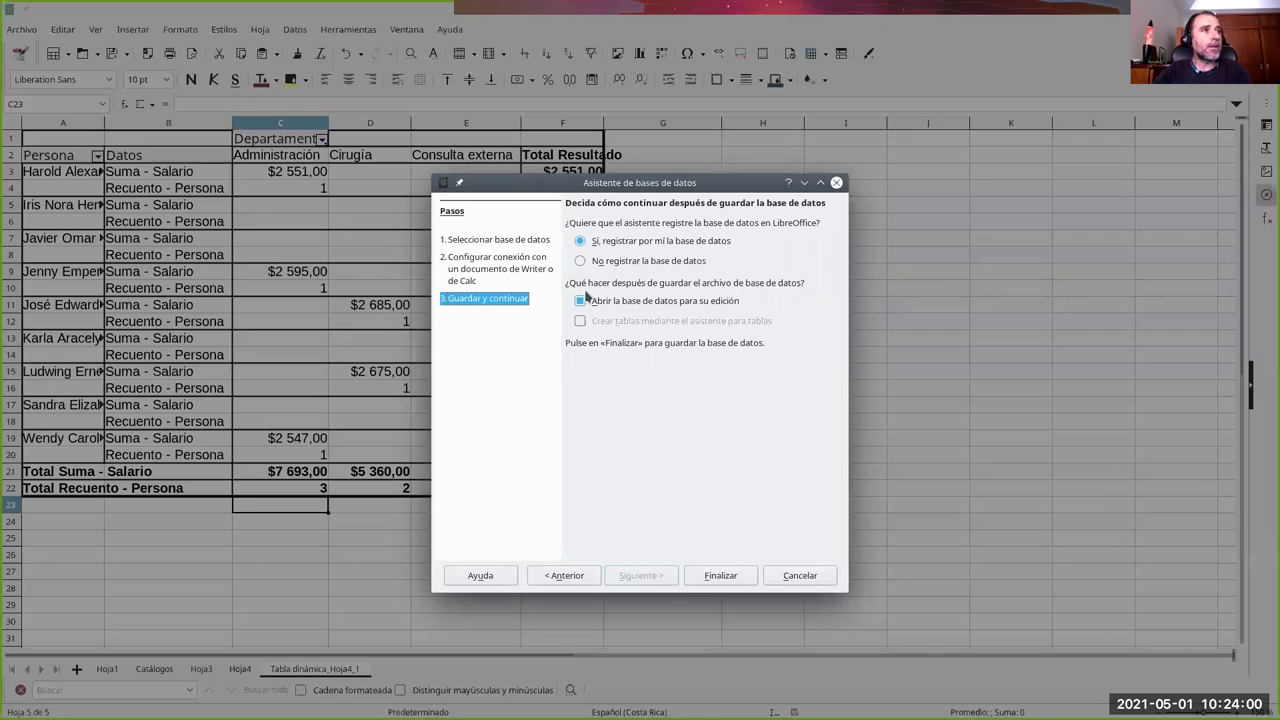
Step: Save the database as 'BD estudiantes' in Docencia/Semana 10 without opening it for editing
click(581, 302)
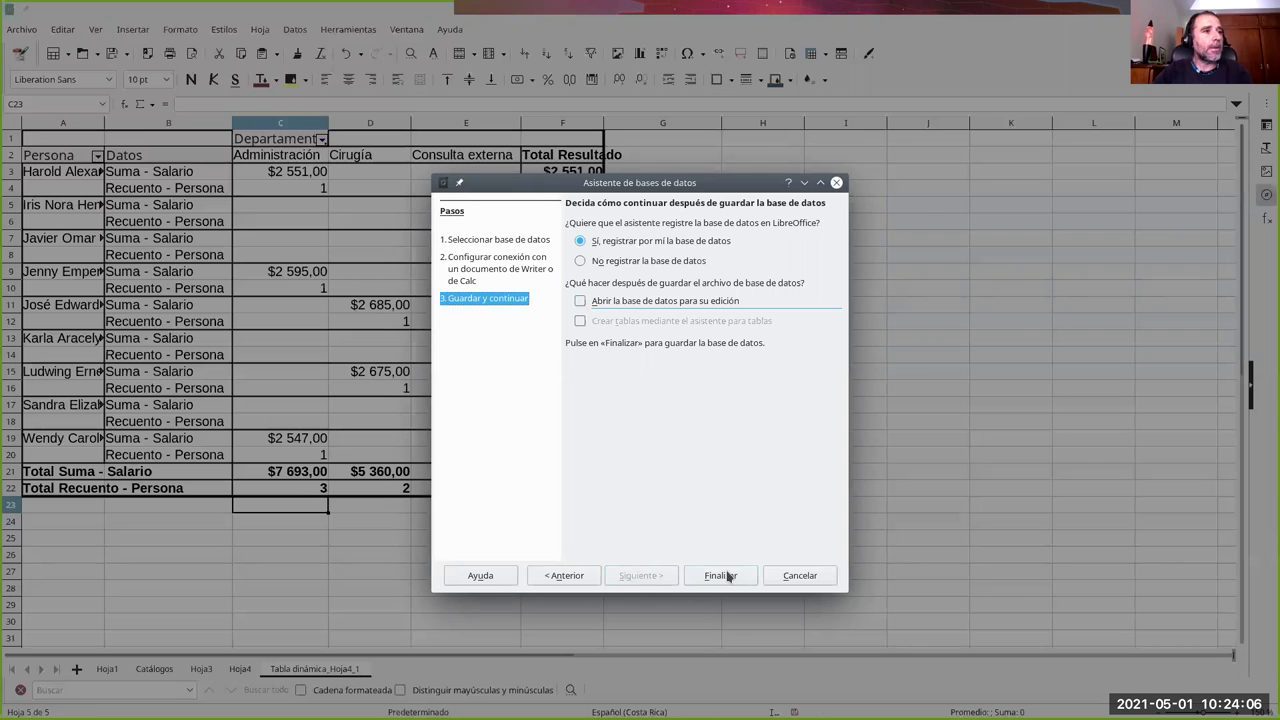
click(728, 577)
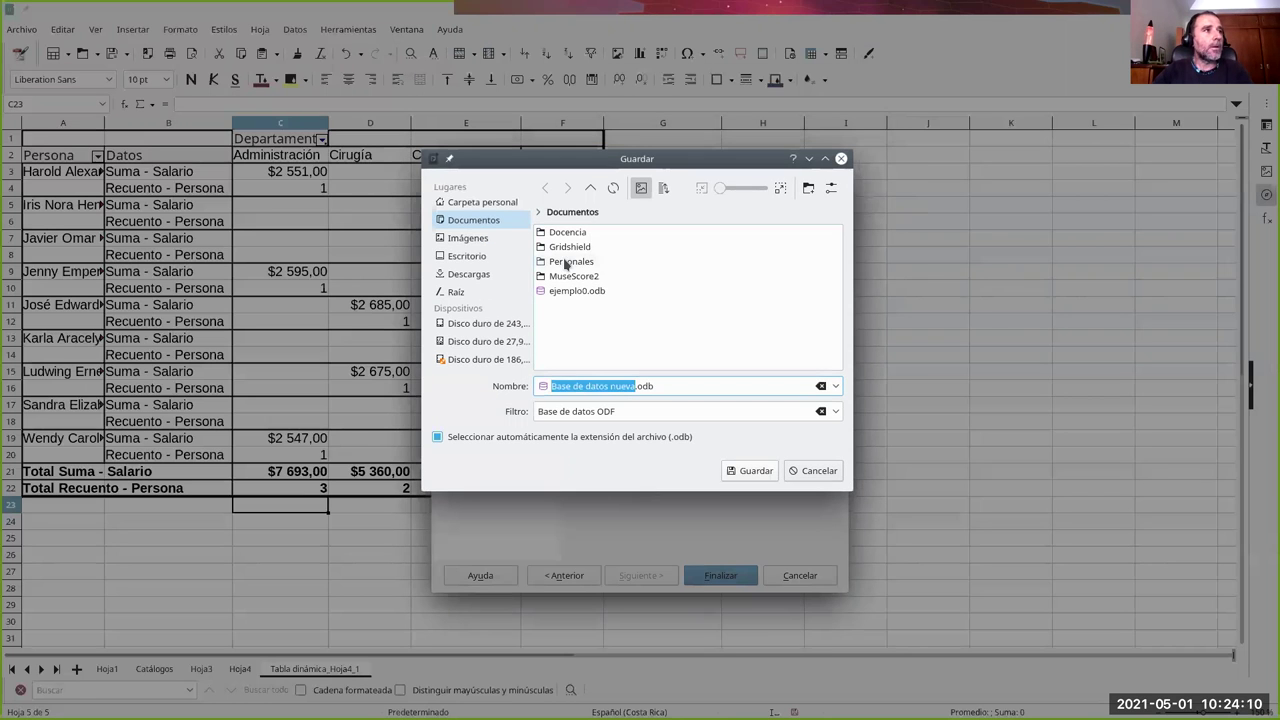
double_click(552, 234)
double_click(551, 234)
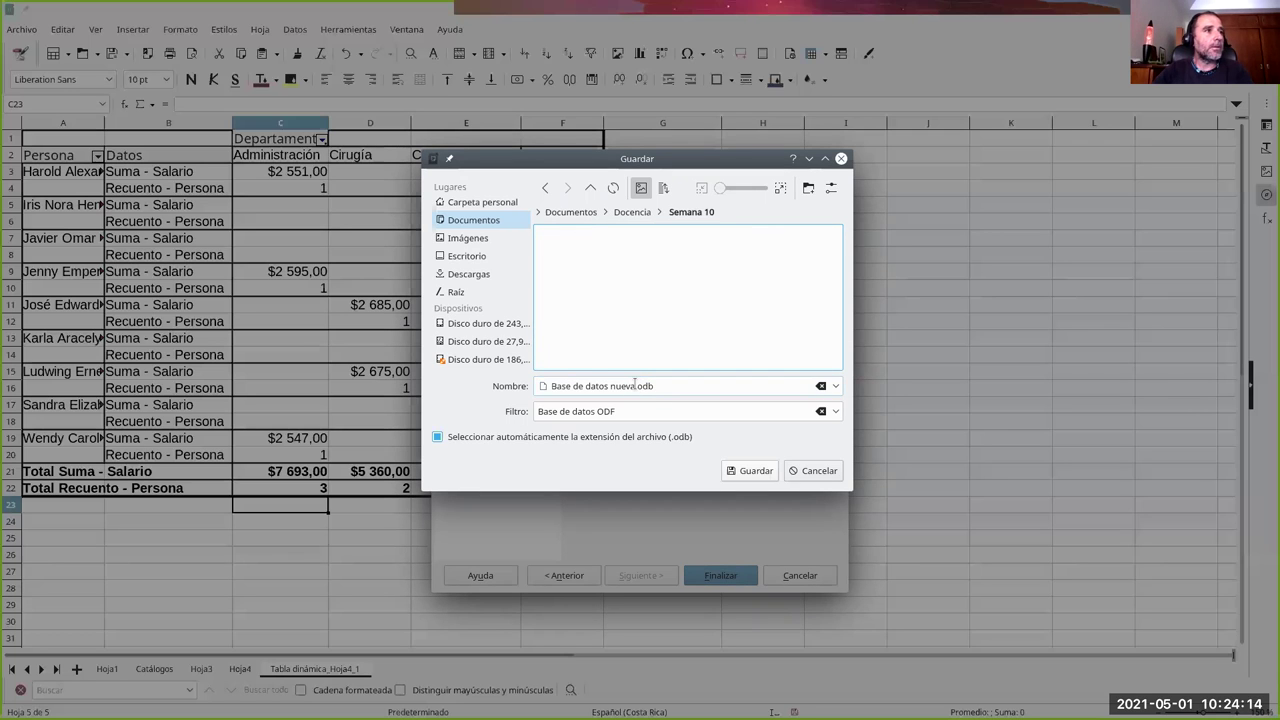
drag(634, 385, 513, 386)
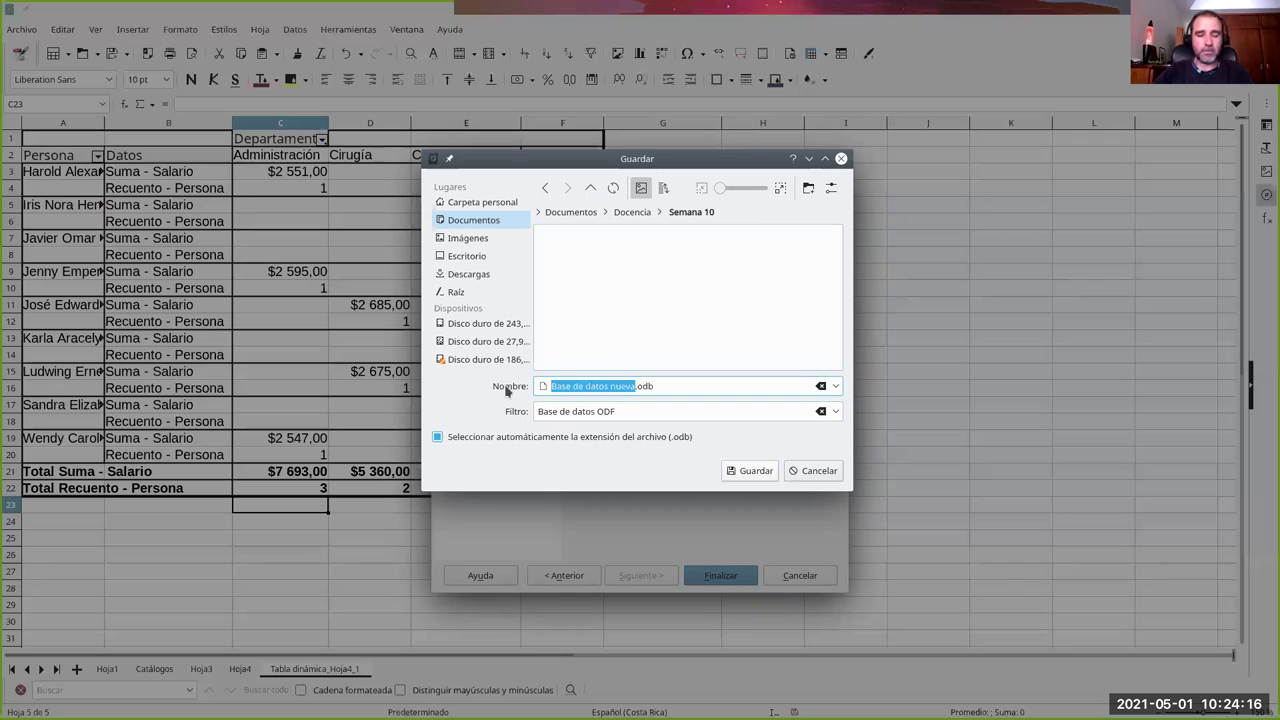
text(BD )
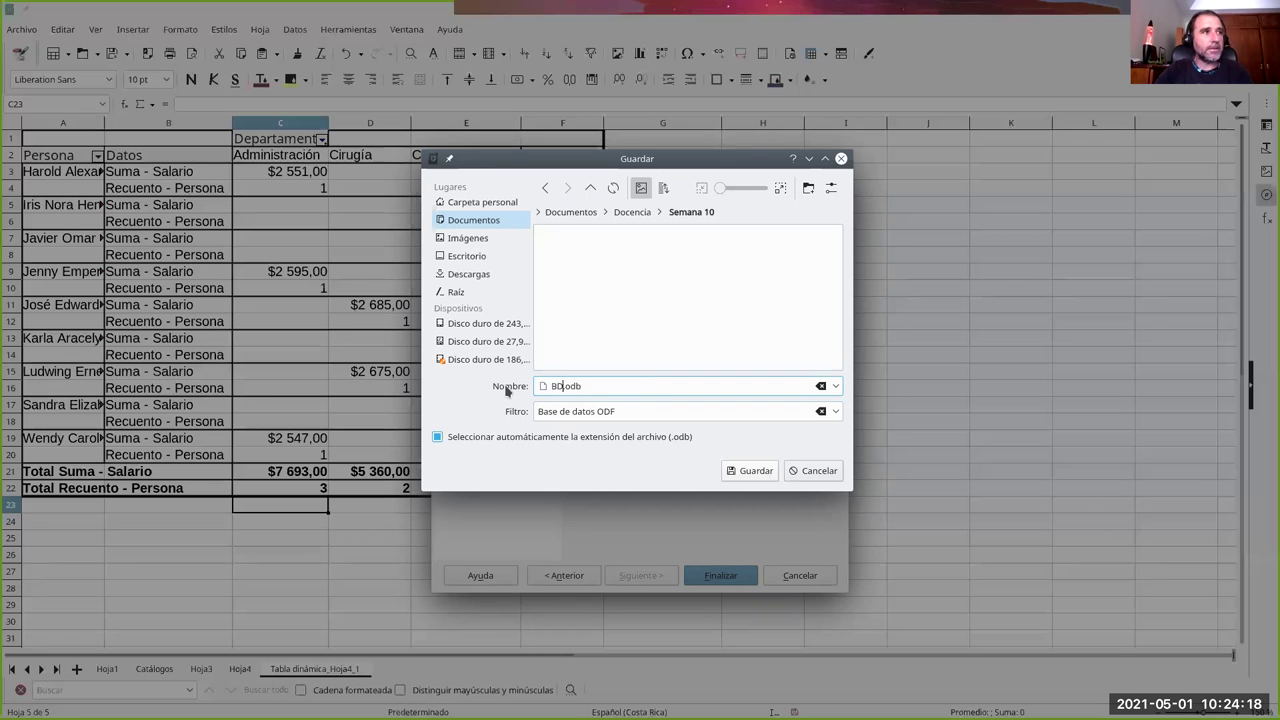
text(estudiantes)
key(Return)
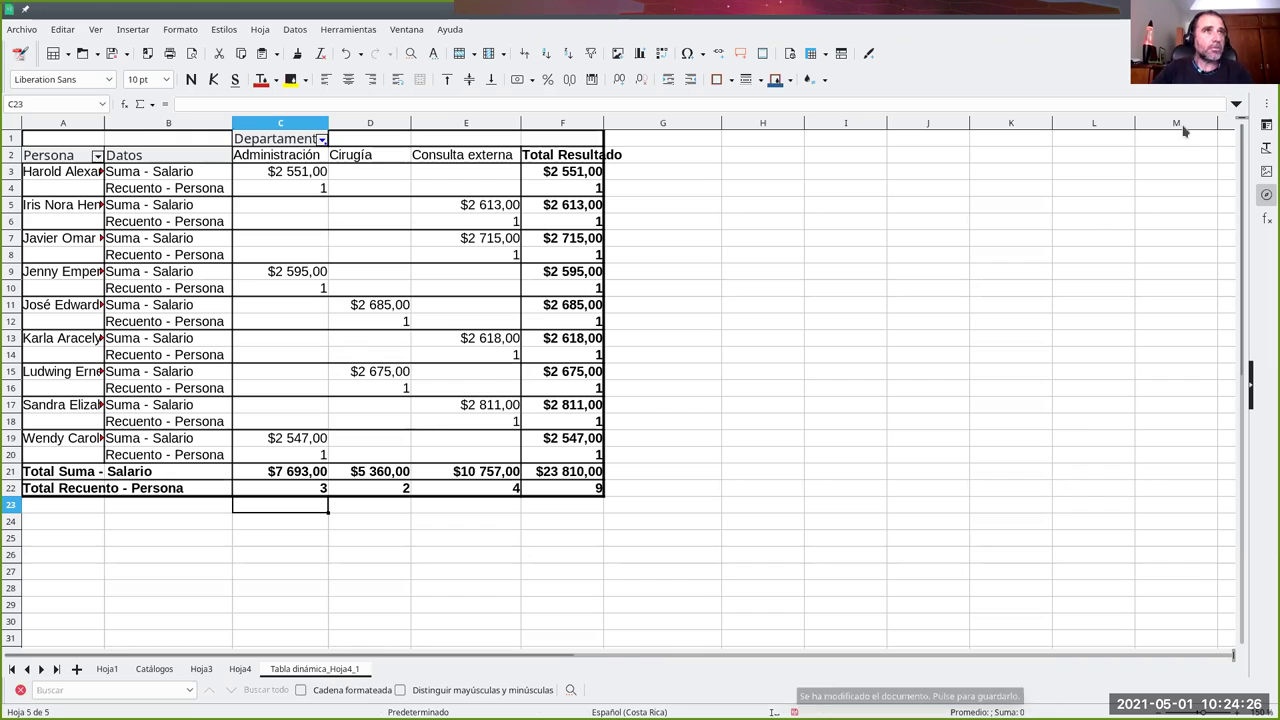
Step: Save ejemplo.ods, switch to Hoja1, and close the ejemplo.ods workbook
click(112, 53)
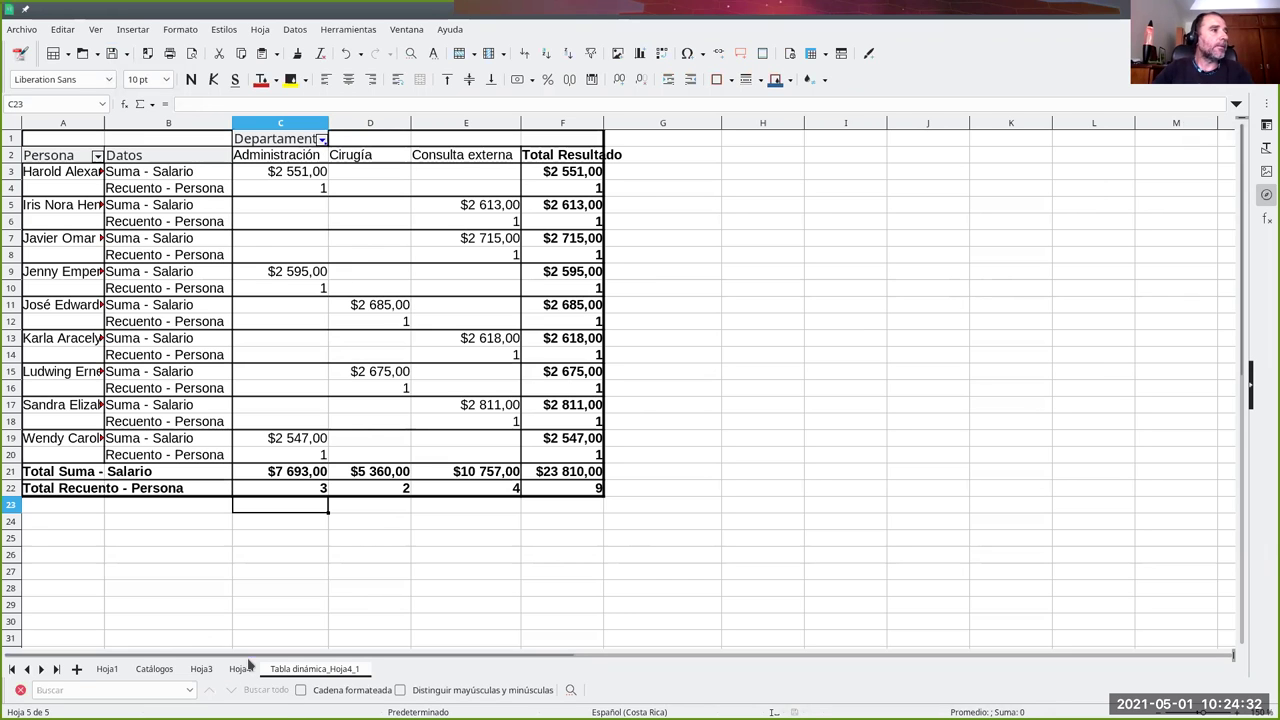
click(107, 668)
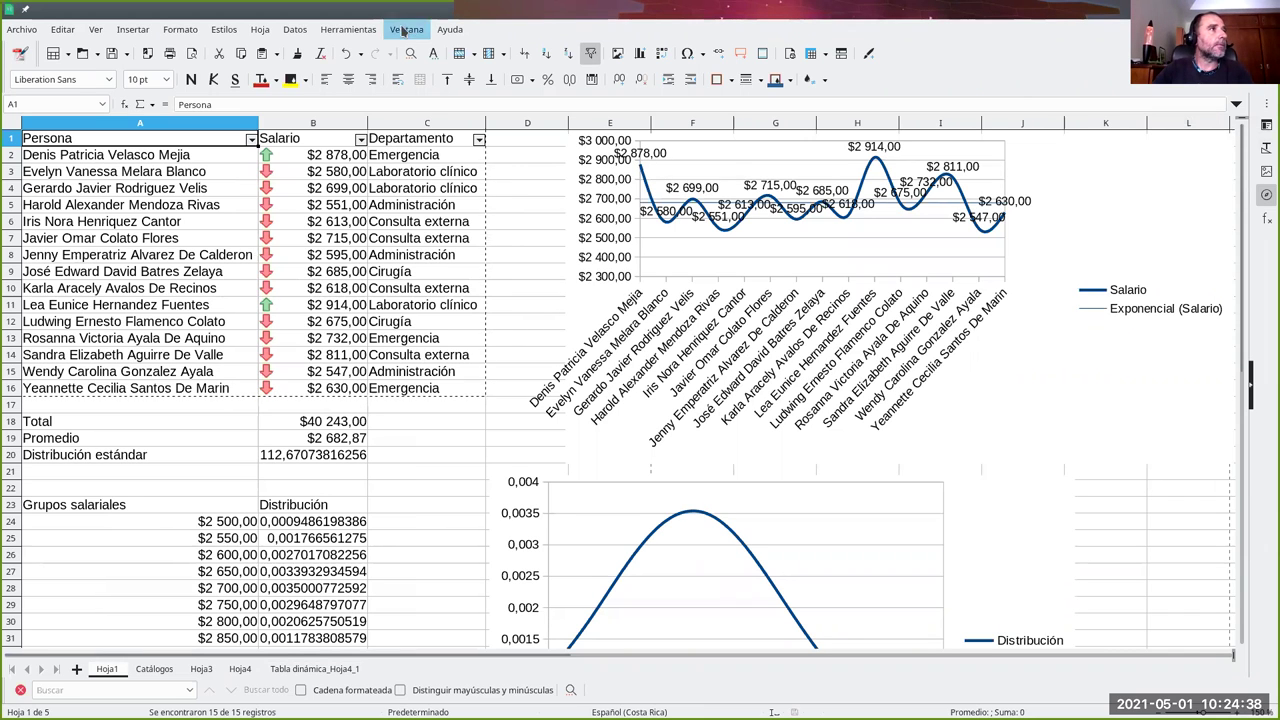
double_click(353, 16)
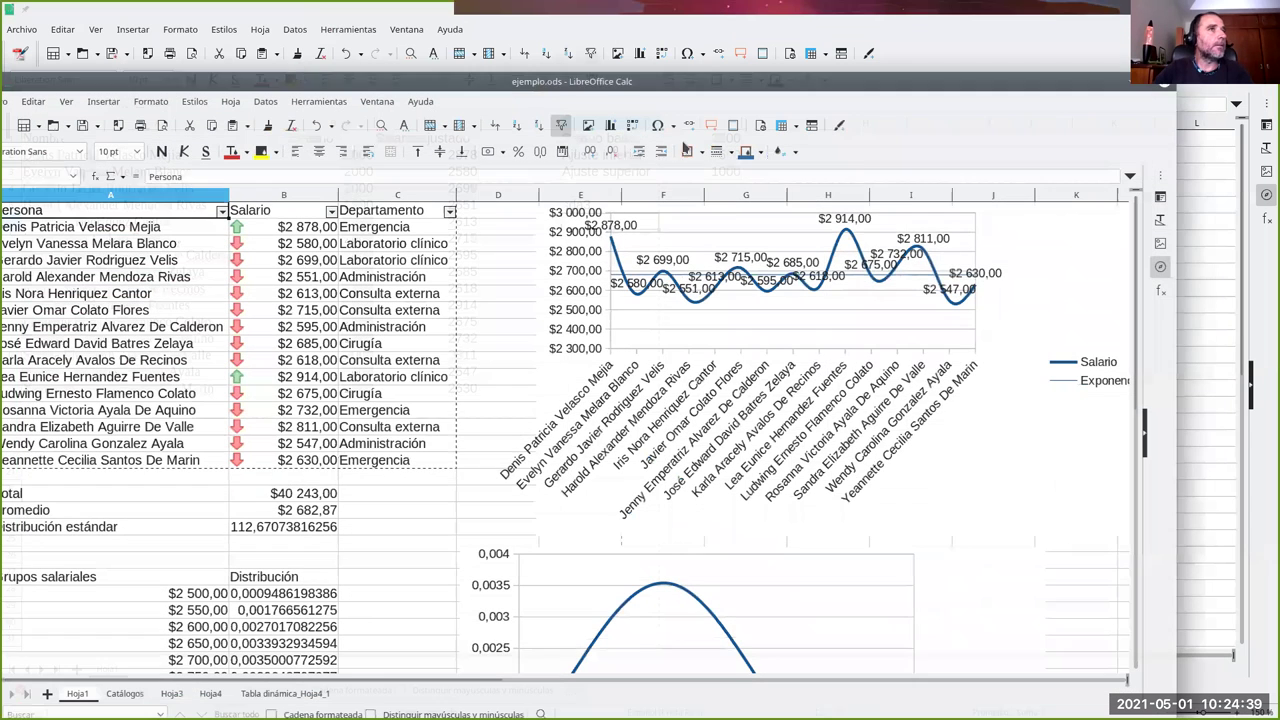
click(1166, 88)
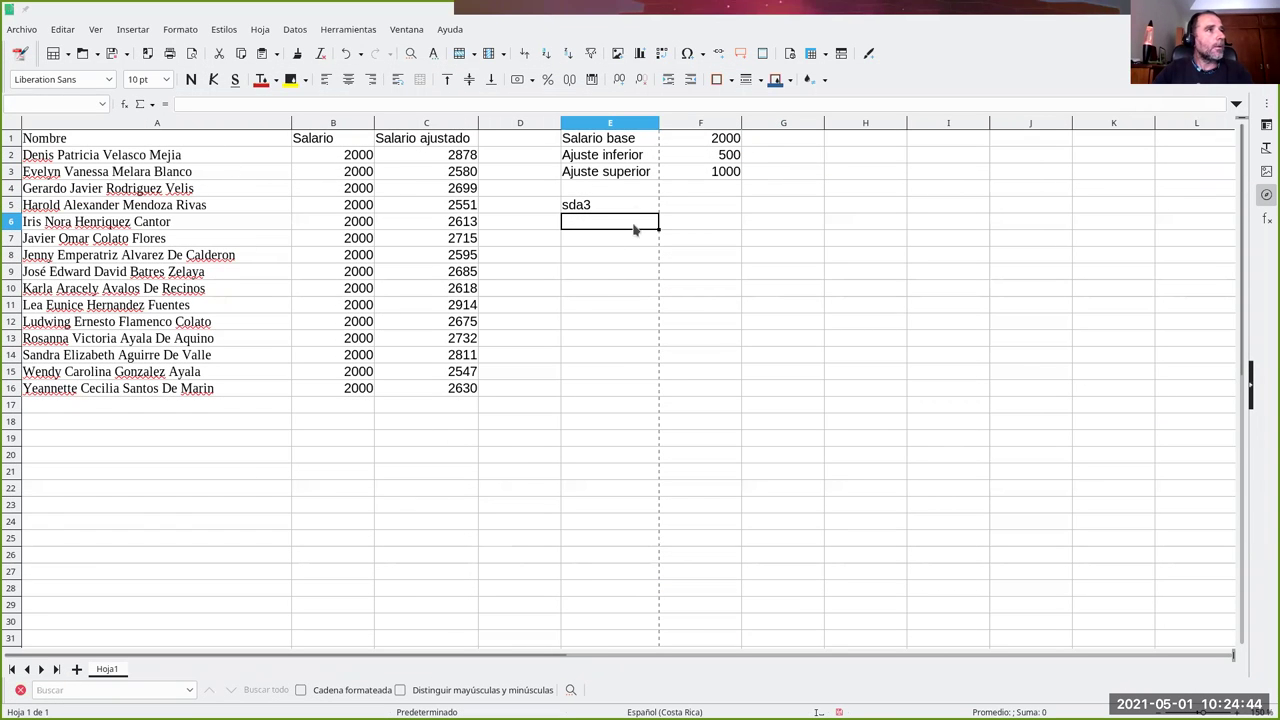
click(657, 278)
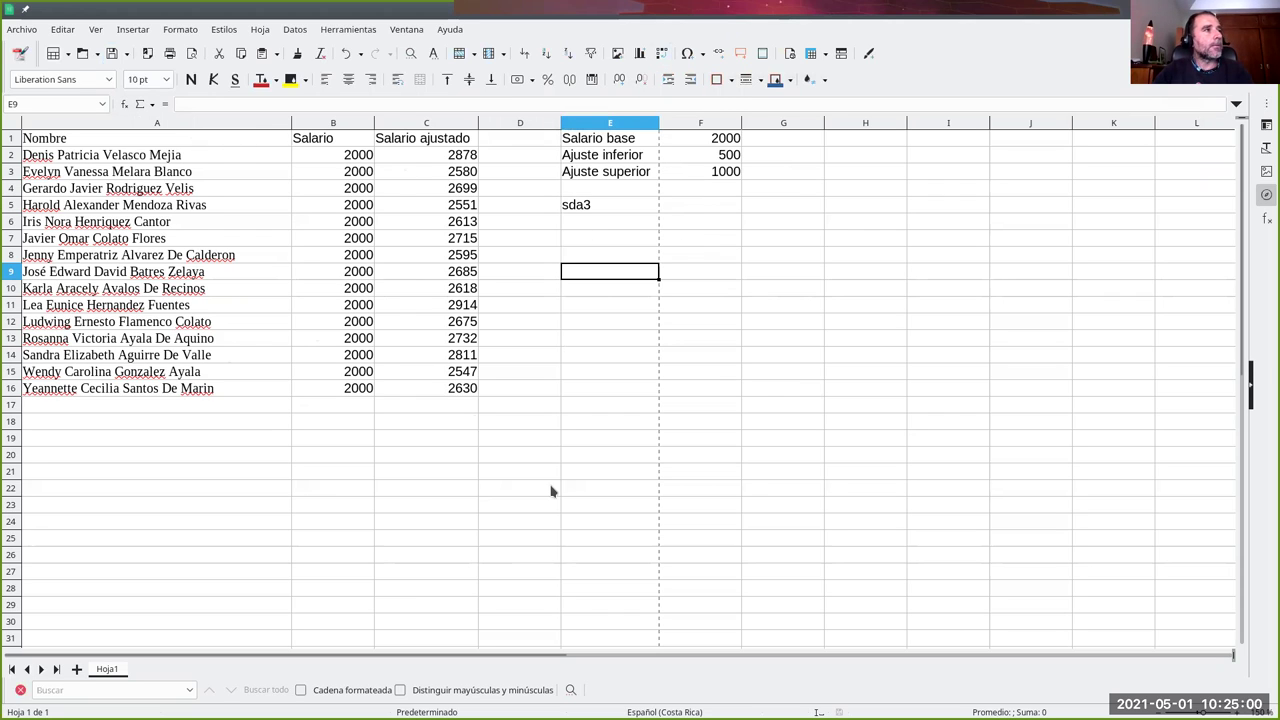
Step: Create a new blank text document via Archivo > Nuevo > Documento de texto
click(33, 32)
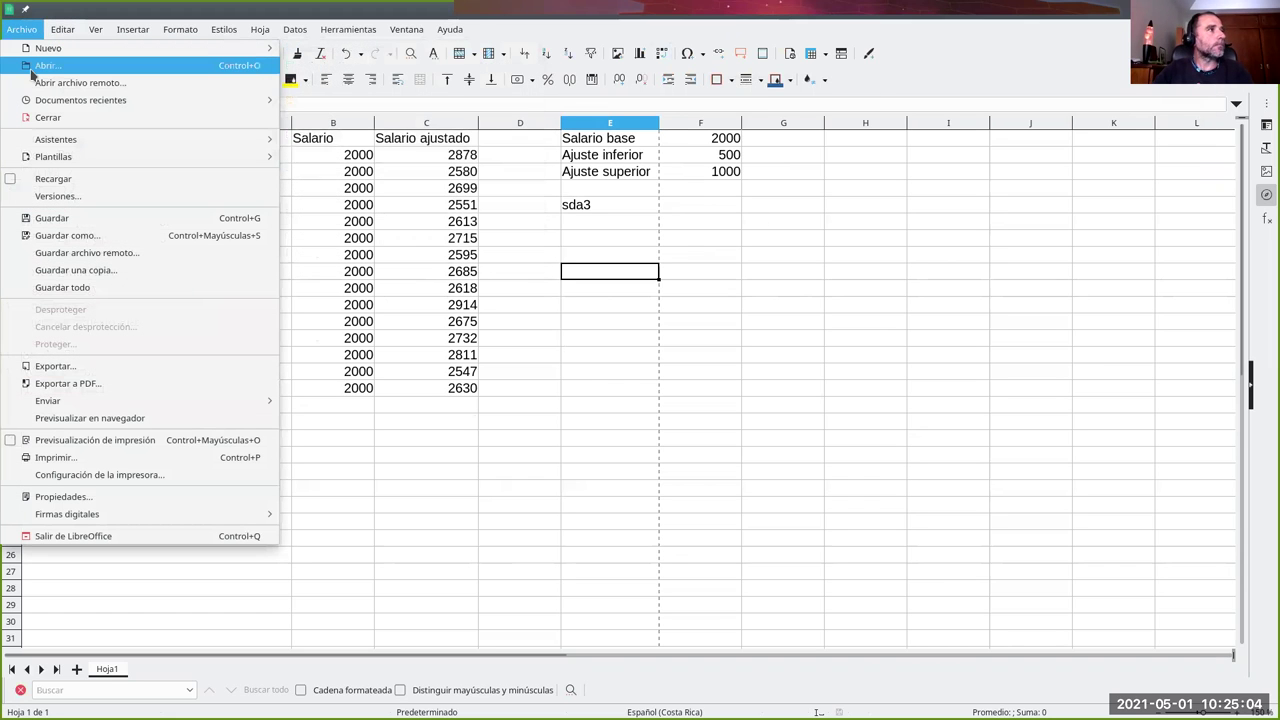
mouse_move(48, 48)
click(330, 48)
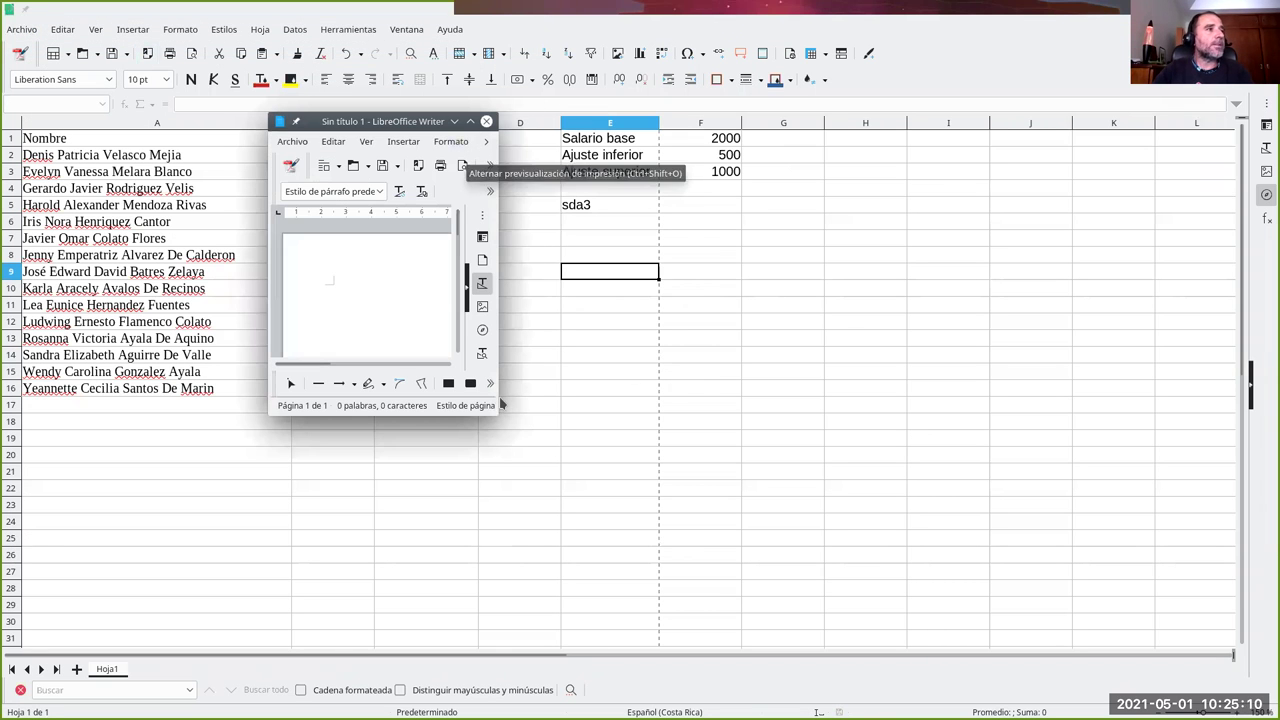
Step: Enlarge the Writer window and display the BD estudiantes Hoja1 table in the data sources panel
mouse_move(491, 415)
mouse_down()
mouse_move(1045, 548)
mouse_move(1200, 638)
mouse_up()
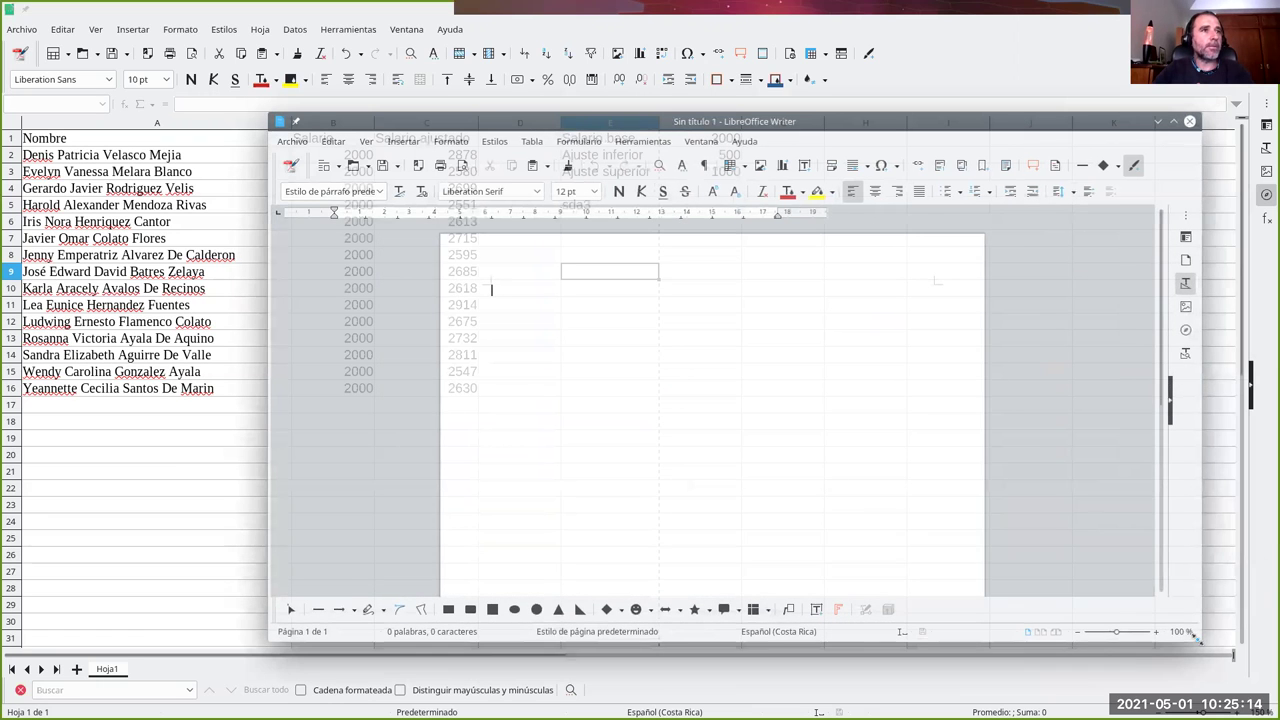
drag(603, 124, 518, 81)
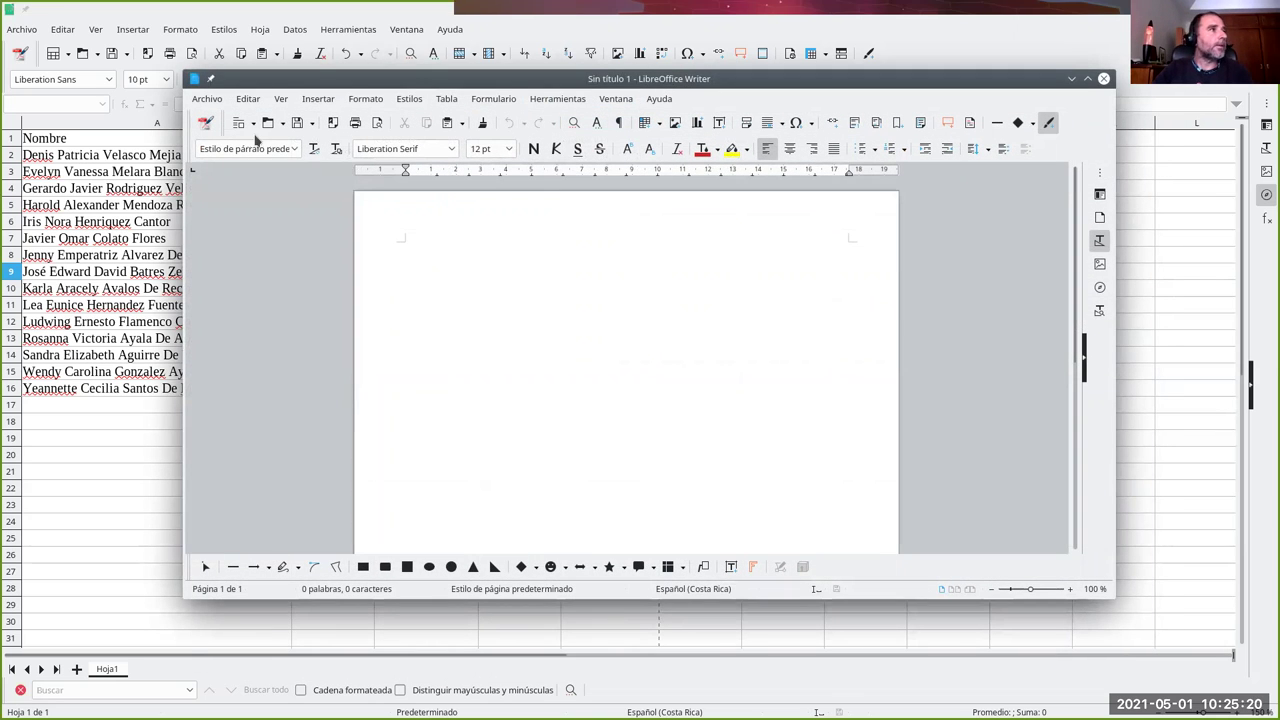
click(256, 104)
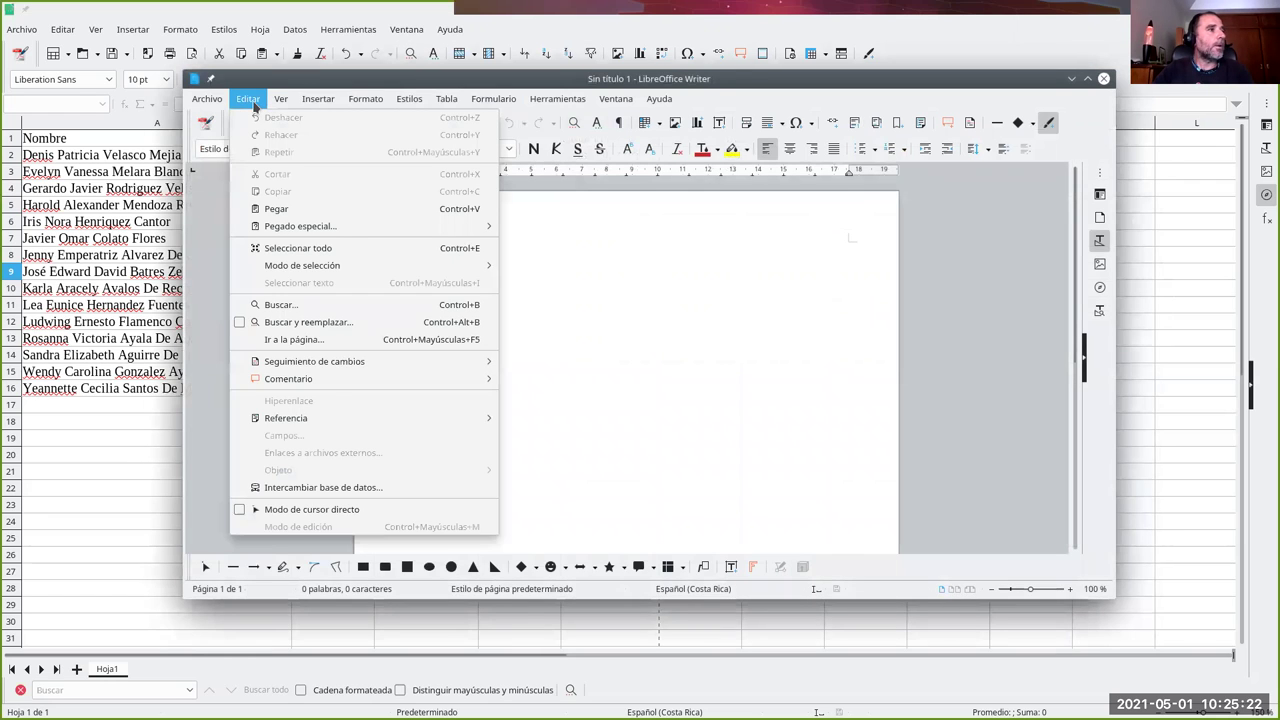
mouse_move(281, 98)
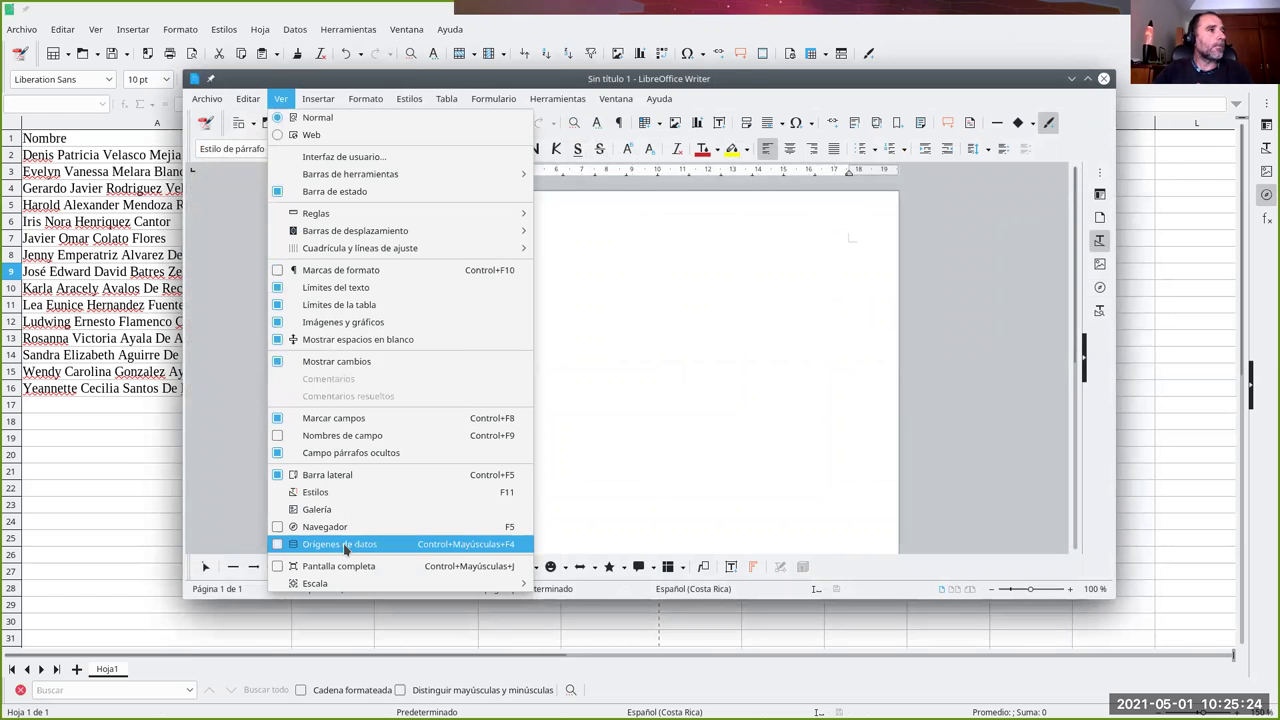
click(278, 543)
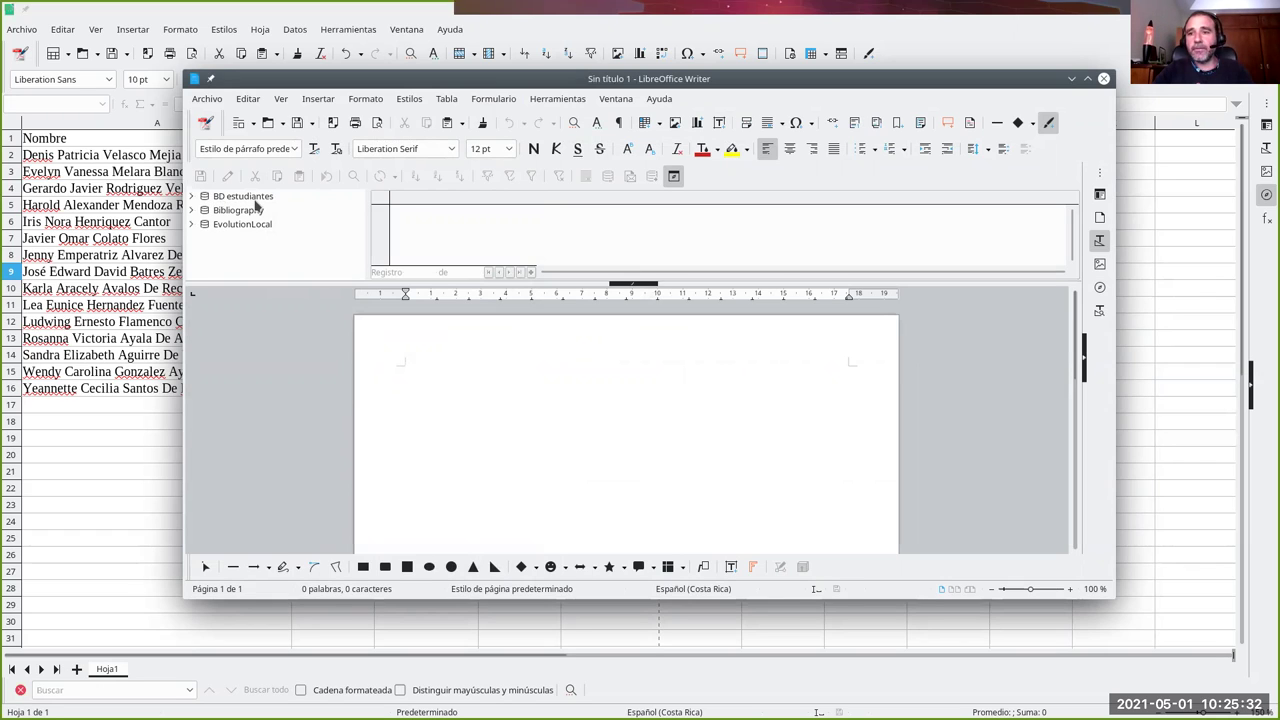
click(194, 198)
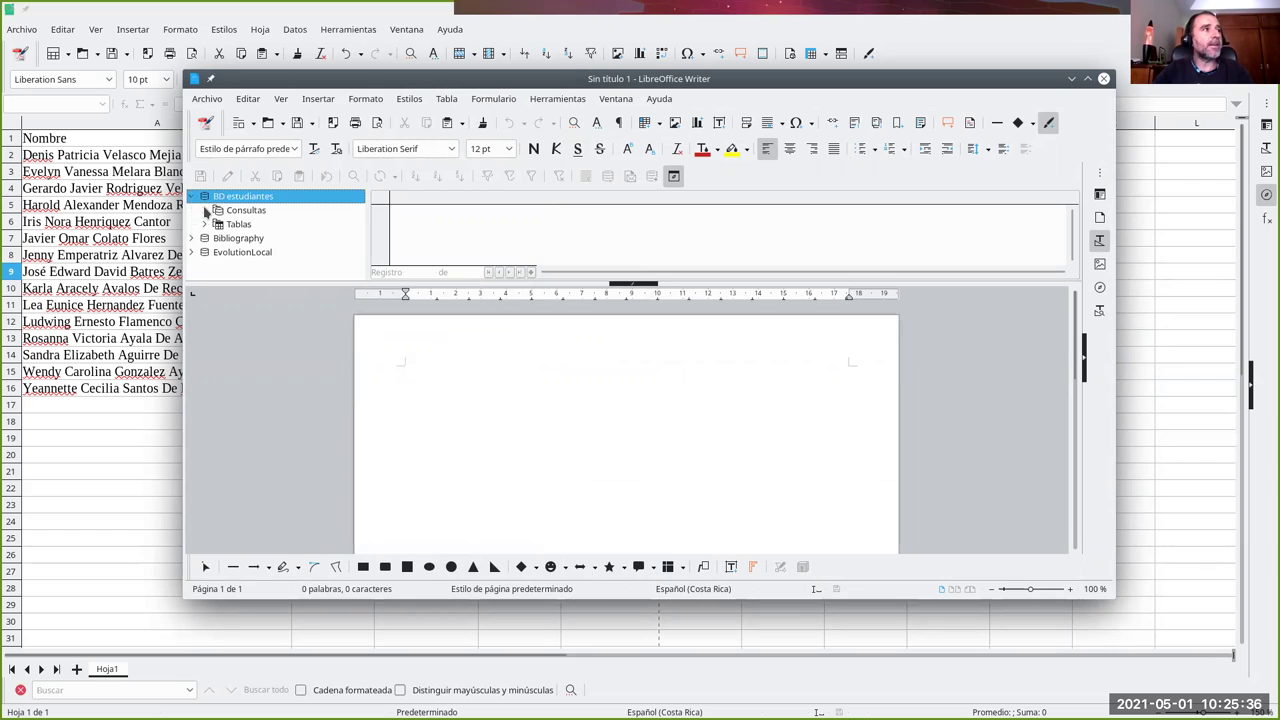
click(212, 226)
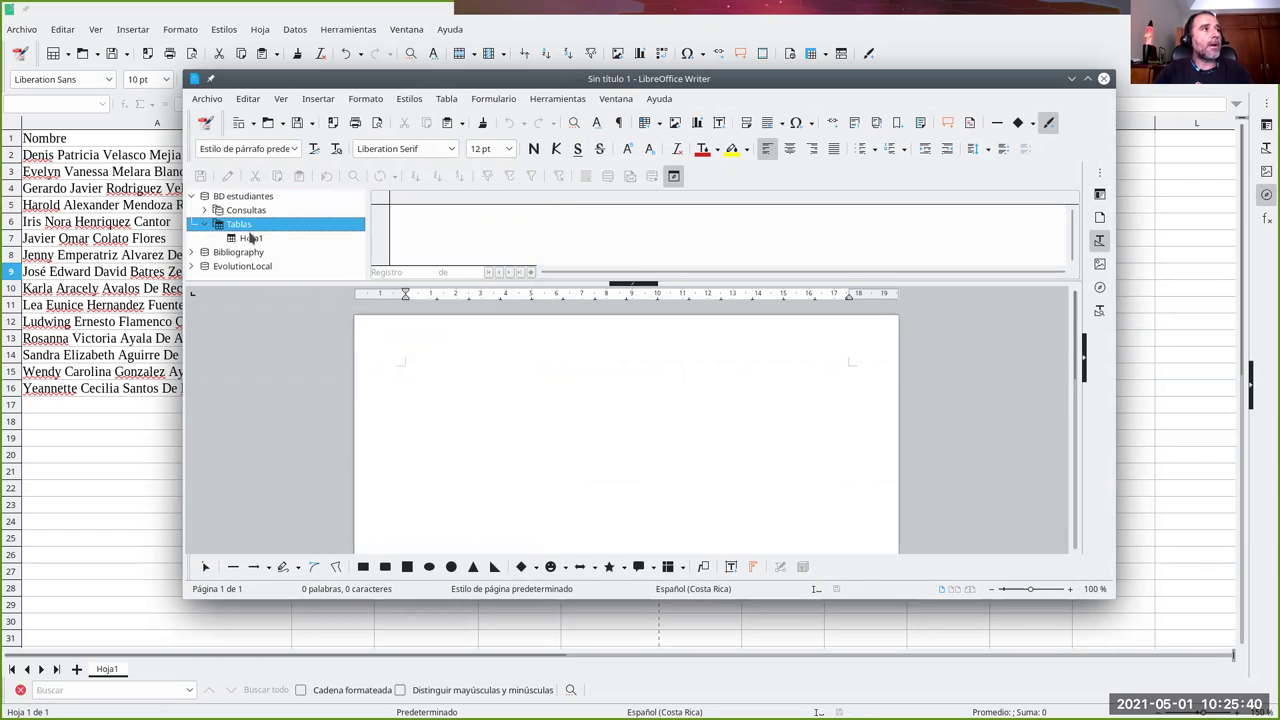
click(249, 240)
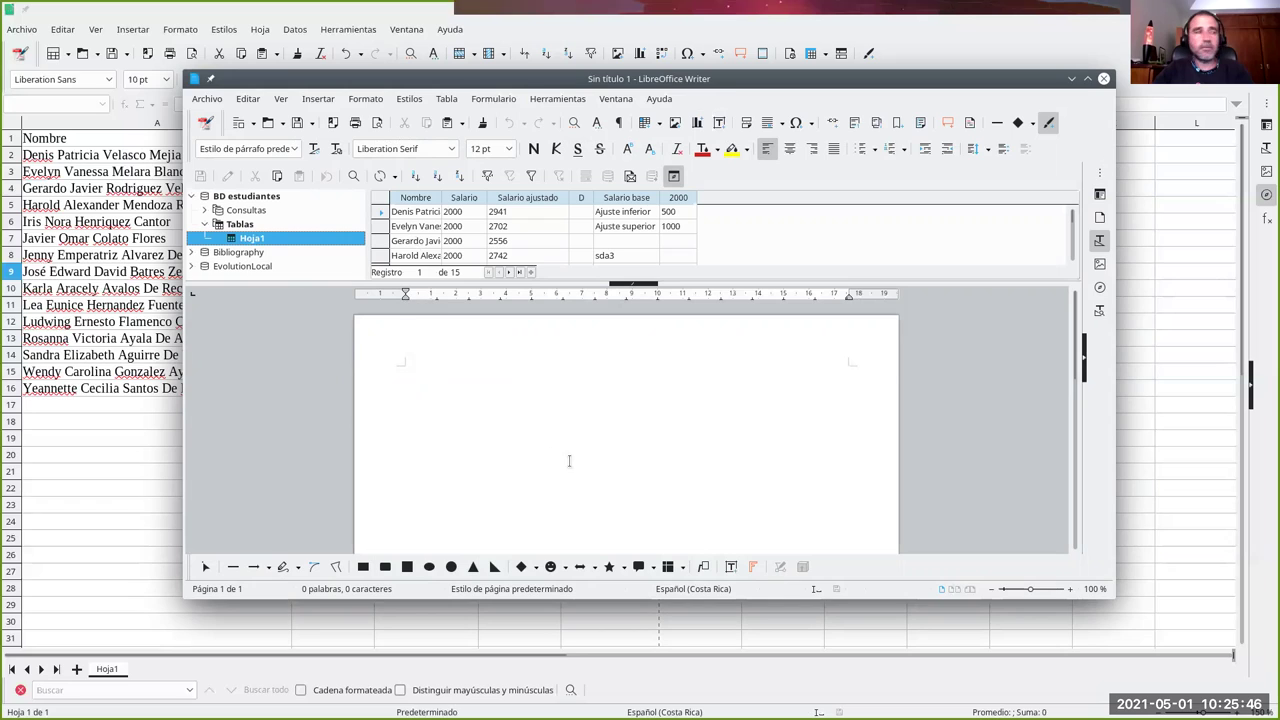
Step: Drag the Nombre and Salario ajustado fields into 'Persona nombre … su nuevo salario es …'
click(493, 418)
text(M)
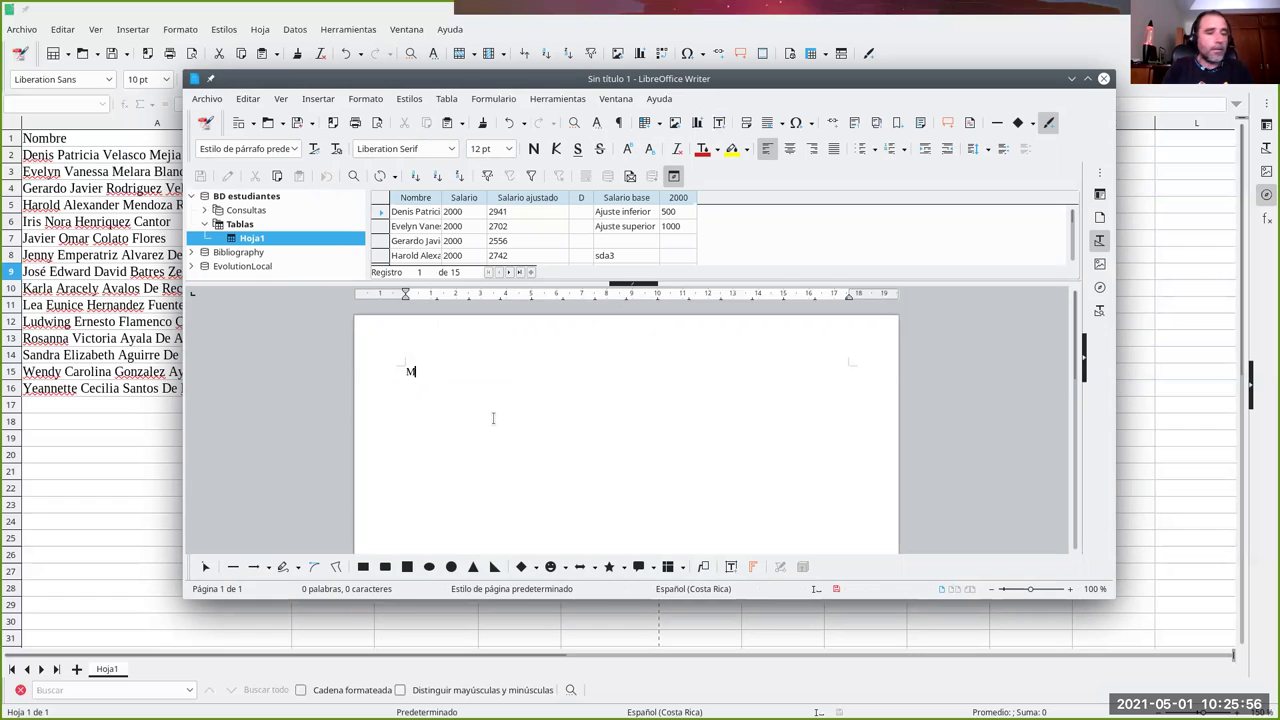
key(BackSpace)
text(Persona nombre)
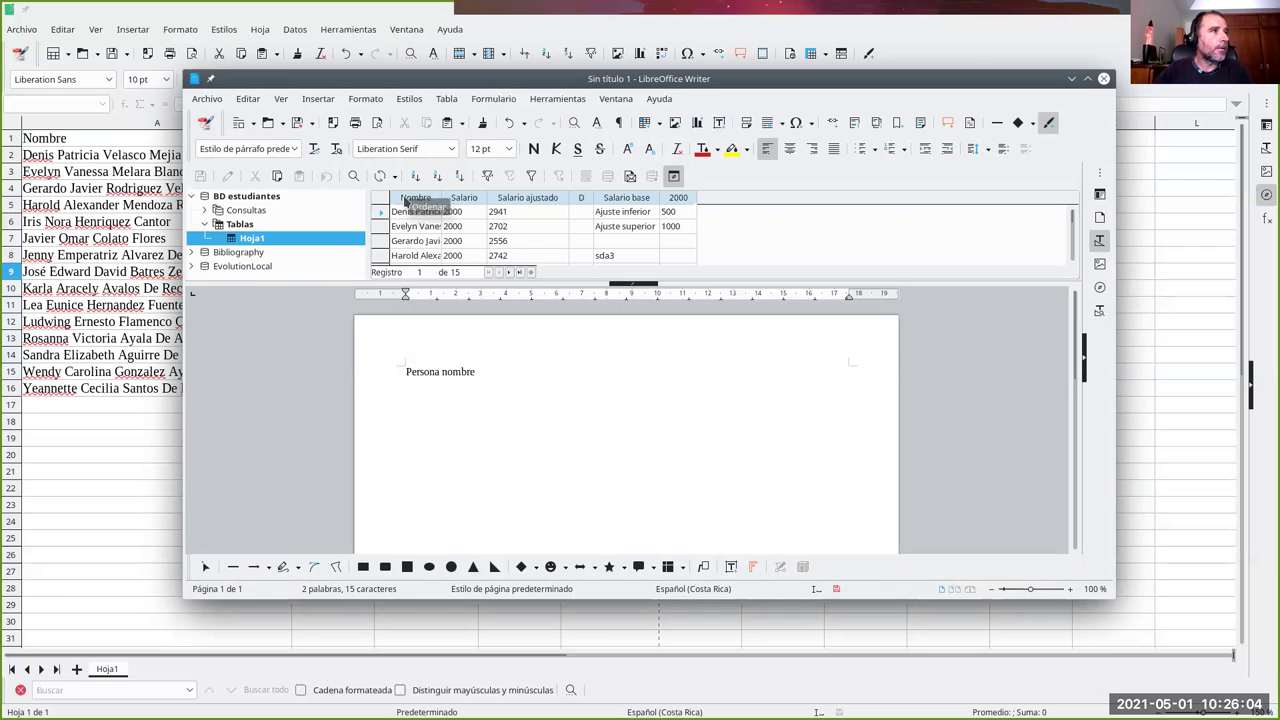
drag(405, 200, 506, 379)
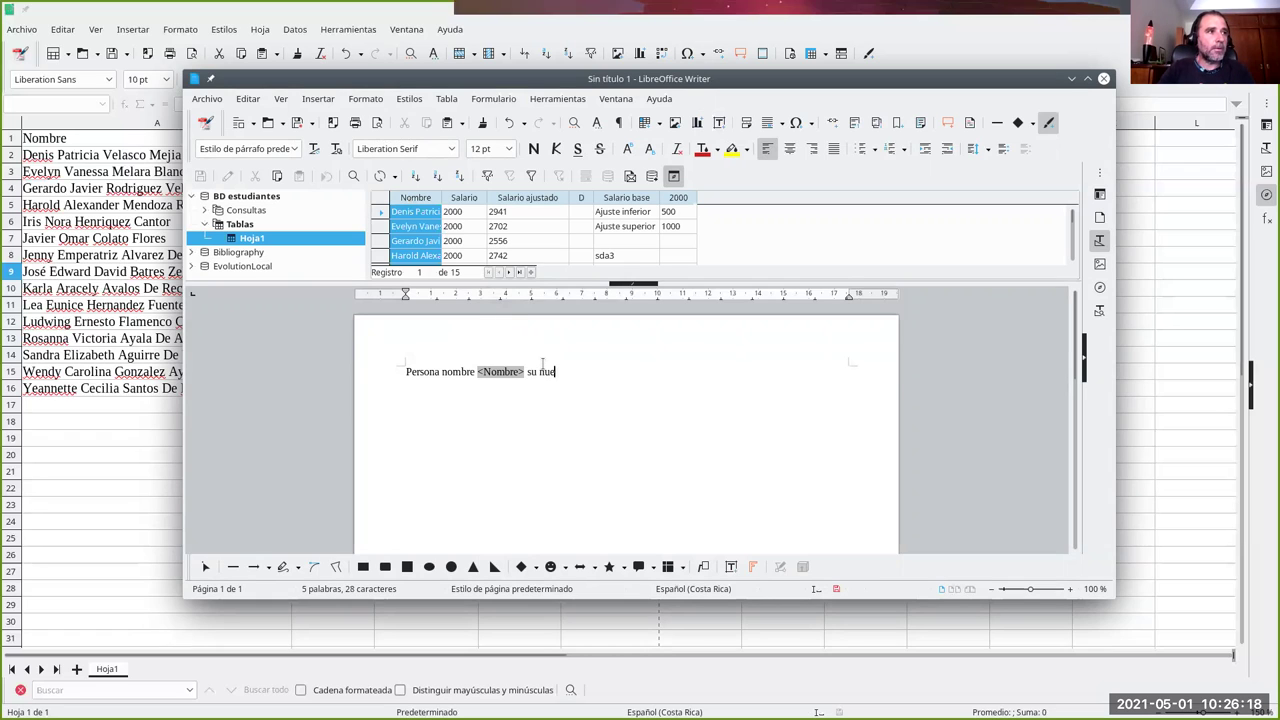
text(o es)
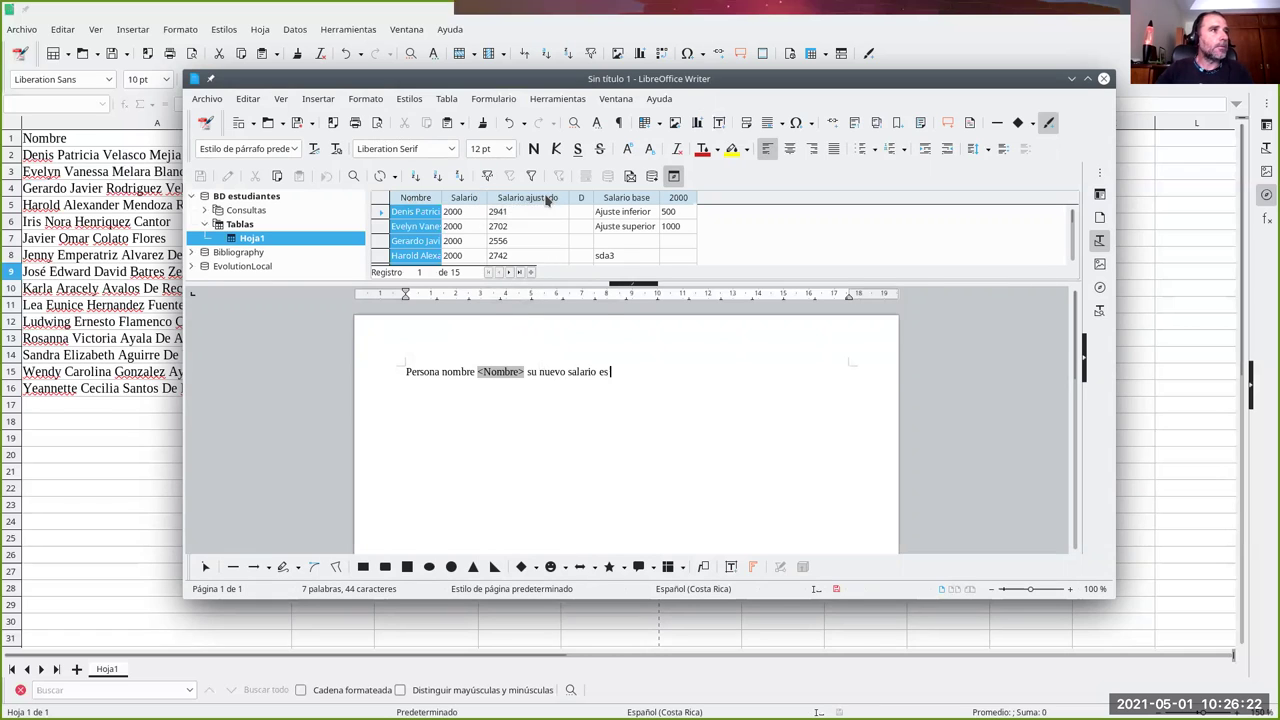
click(527, 197)
drag(527, 197, 645, 384)
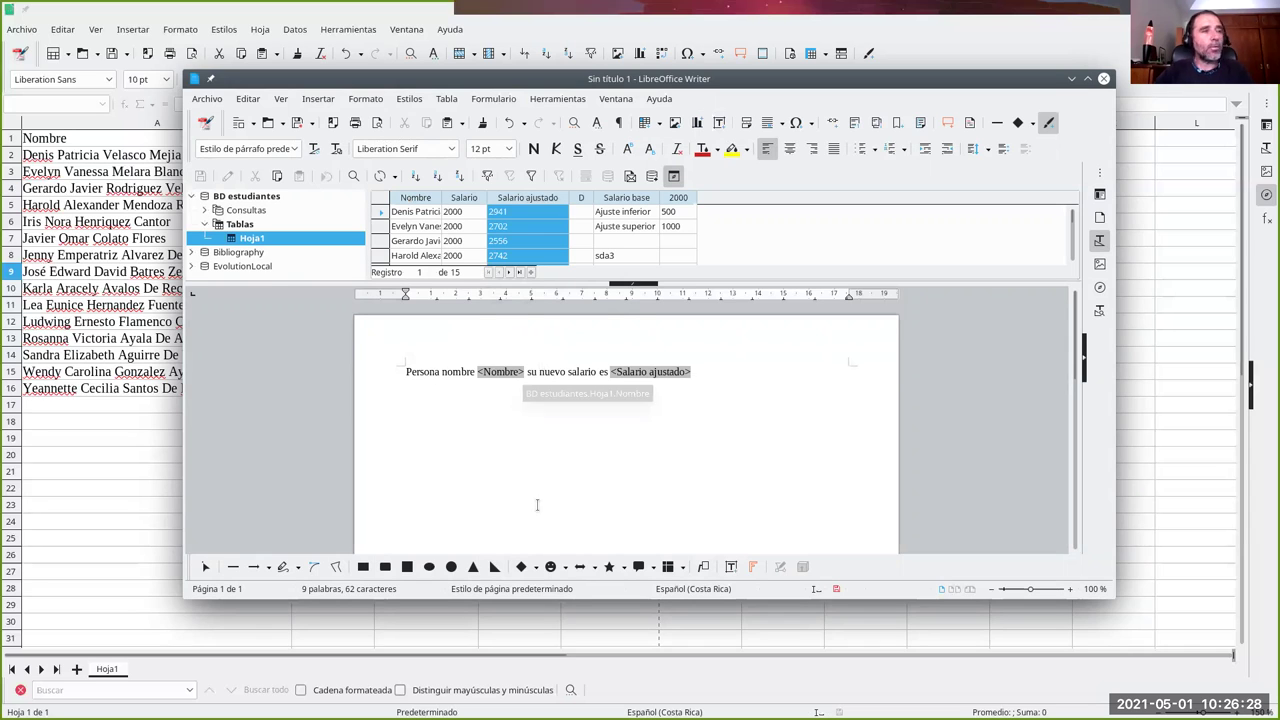
Step: Make the <Nombre> merge field bold
double_click(500, 371)
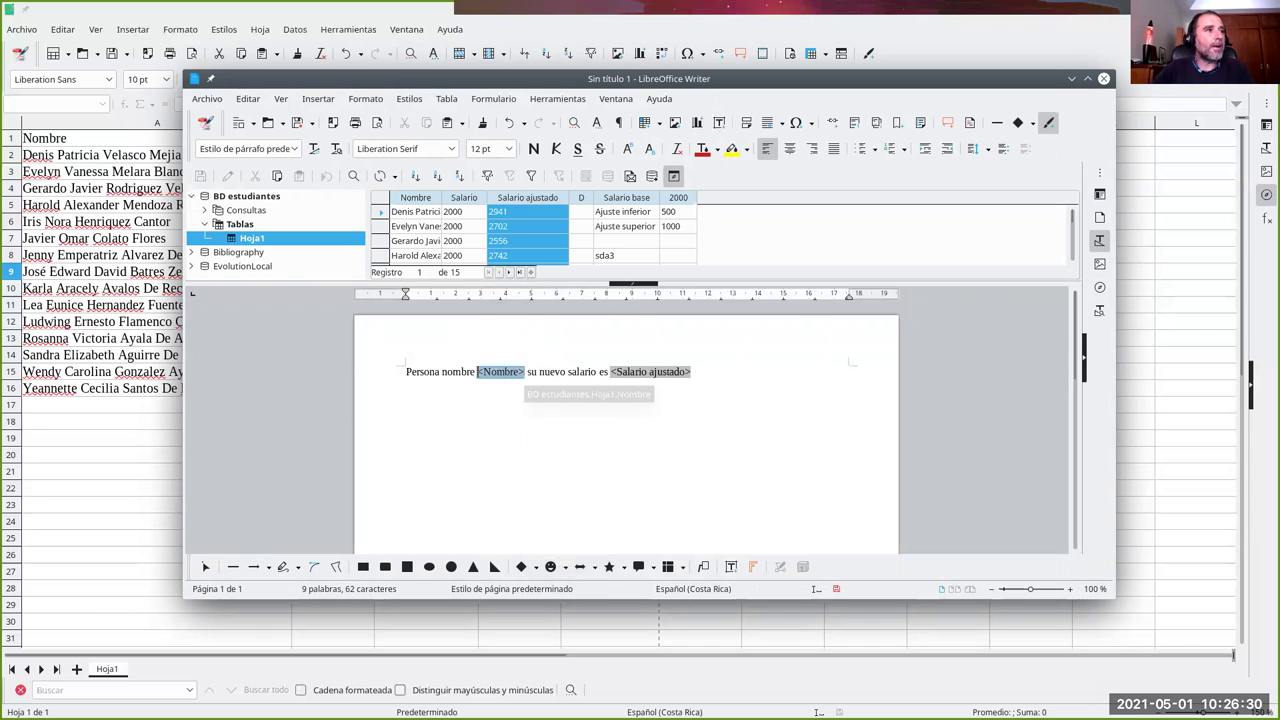
click(811, 511)
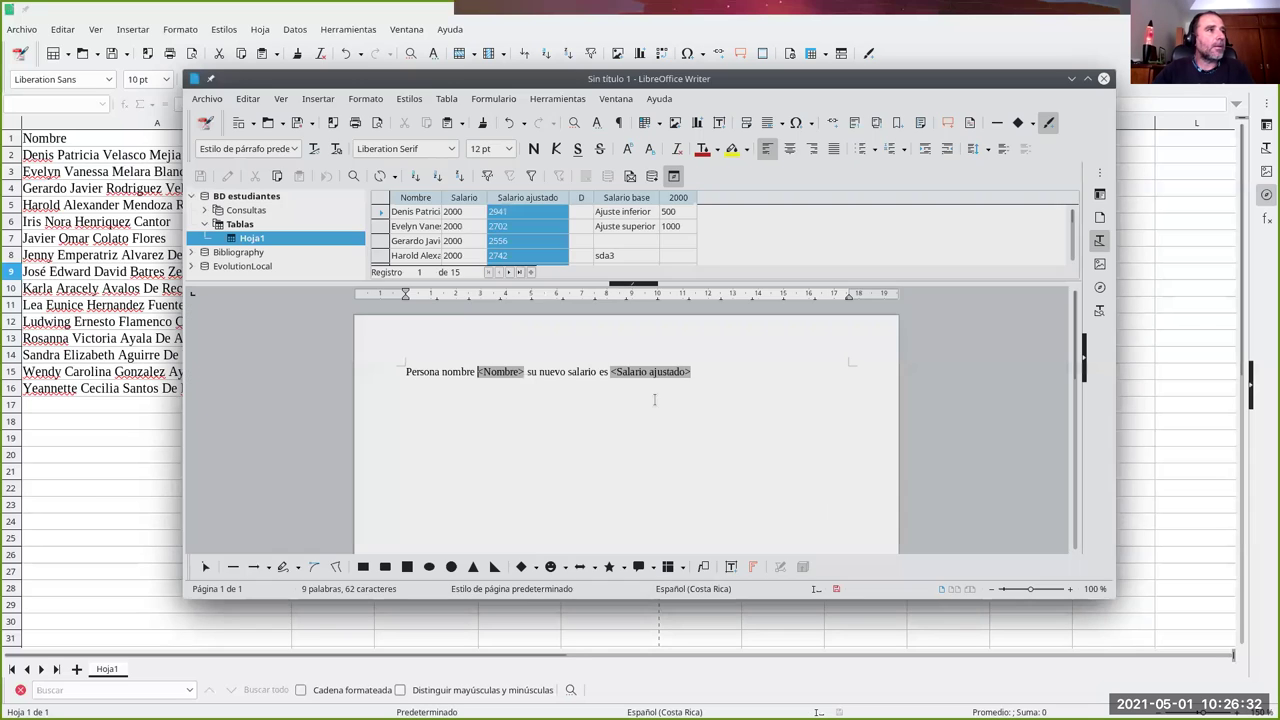
click(500, 371)
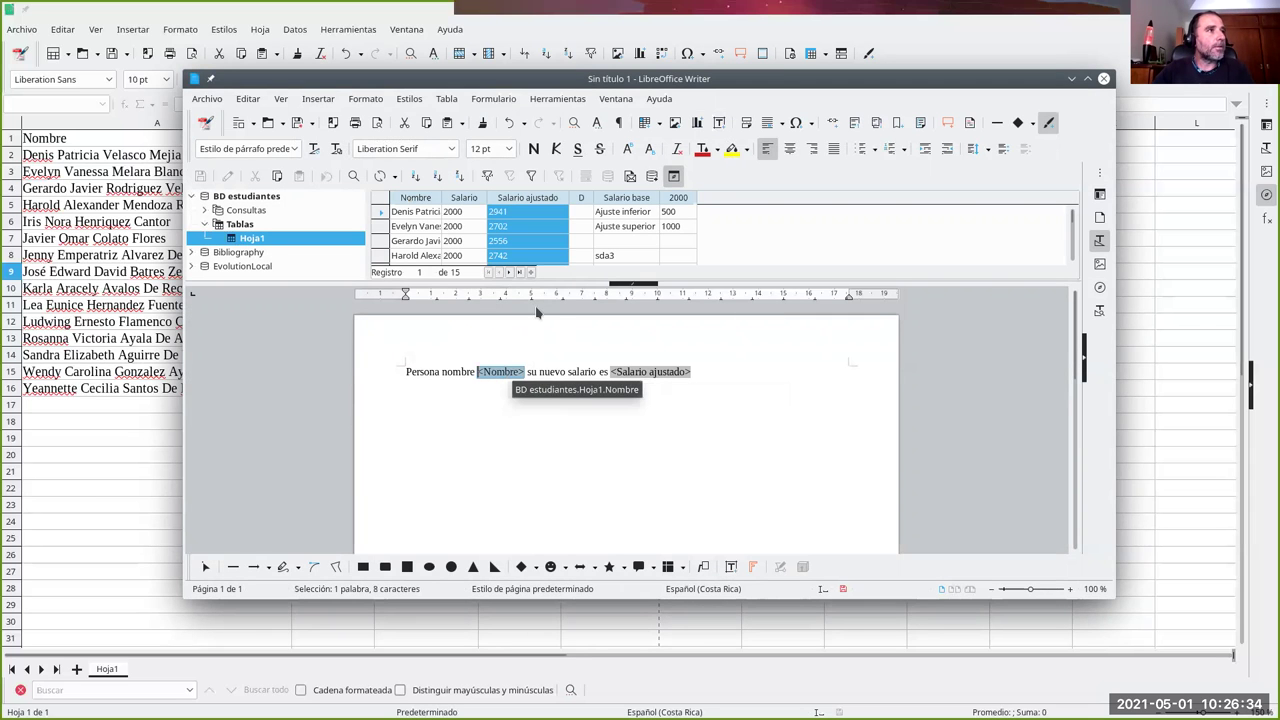
click(533, 148)
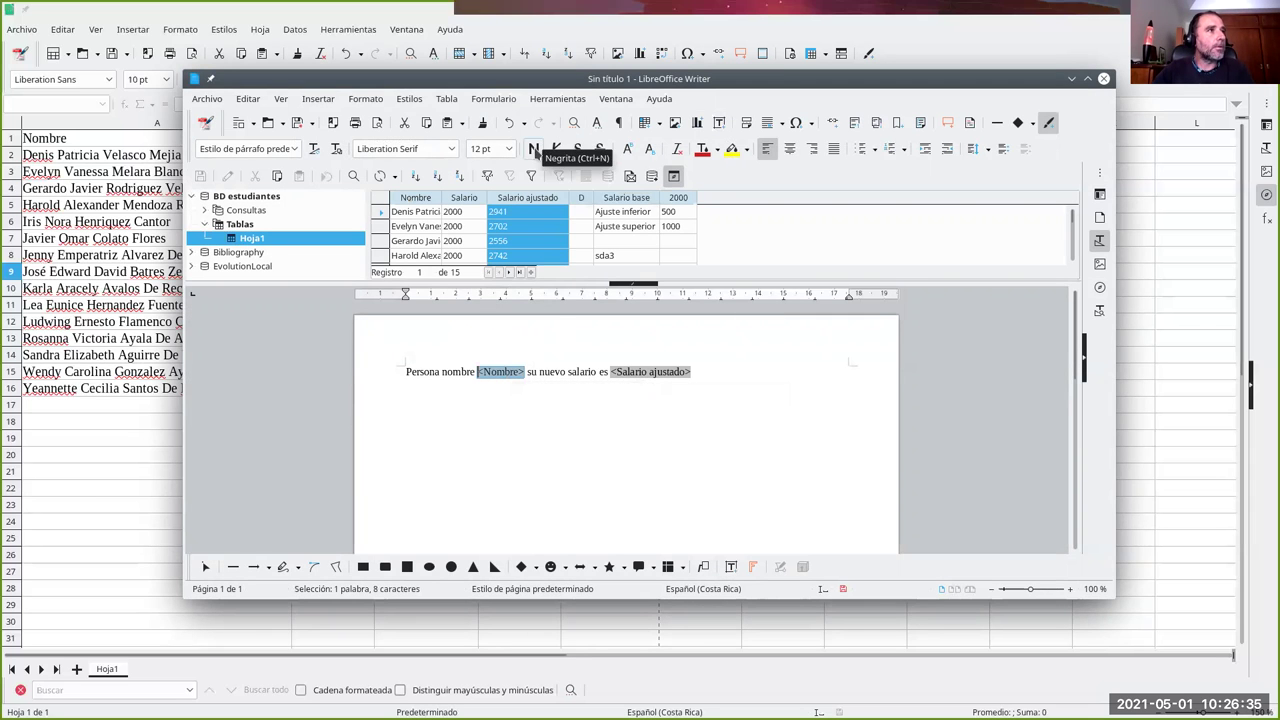
Step: Set the <Salario ajustado> field to Carlito, 28 pt
click(632, 371)
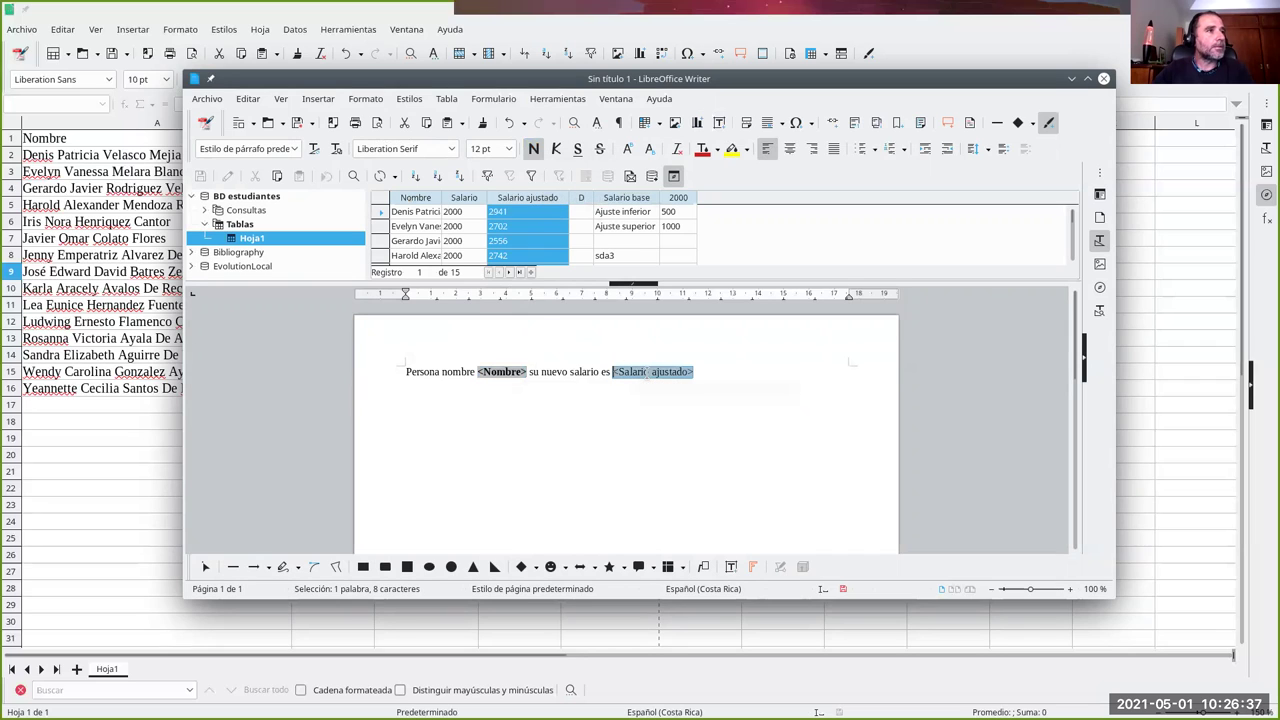
click(451, 148)
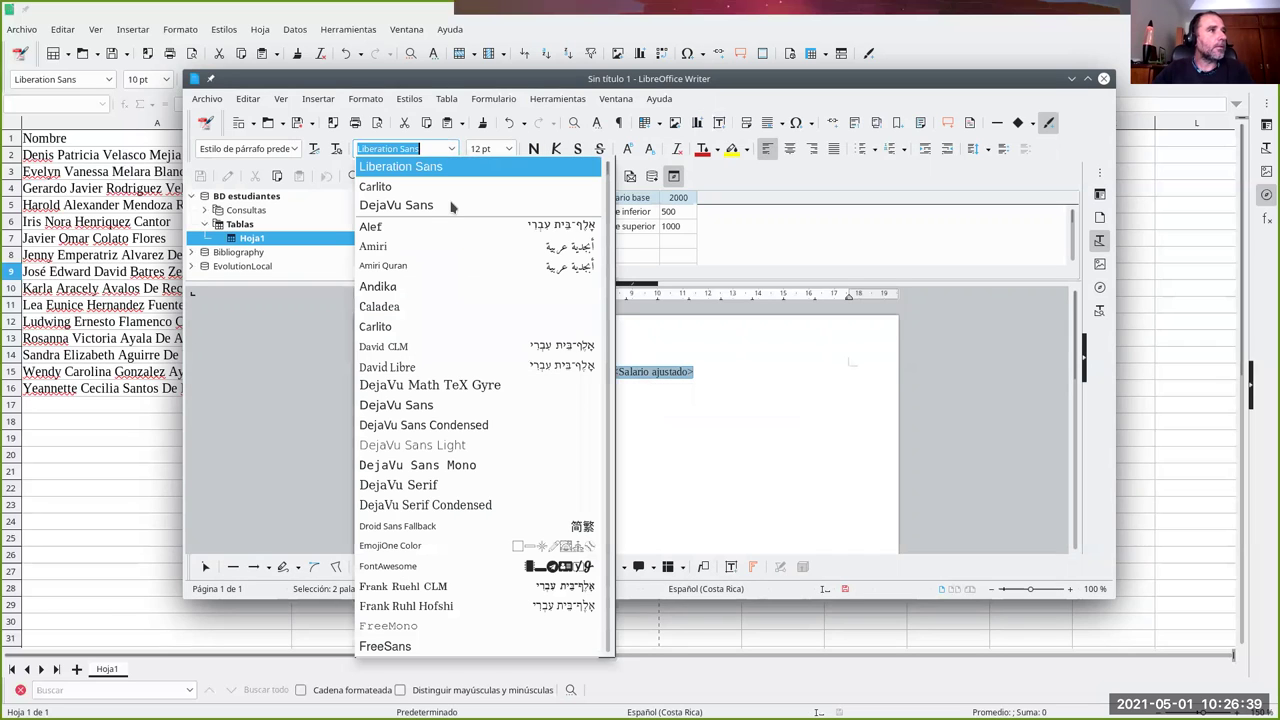
click(415, 326)
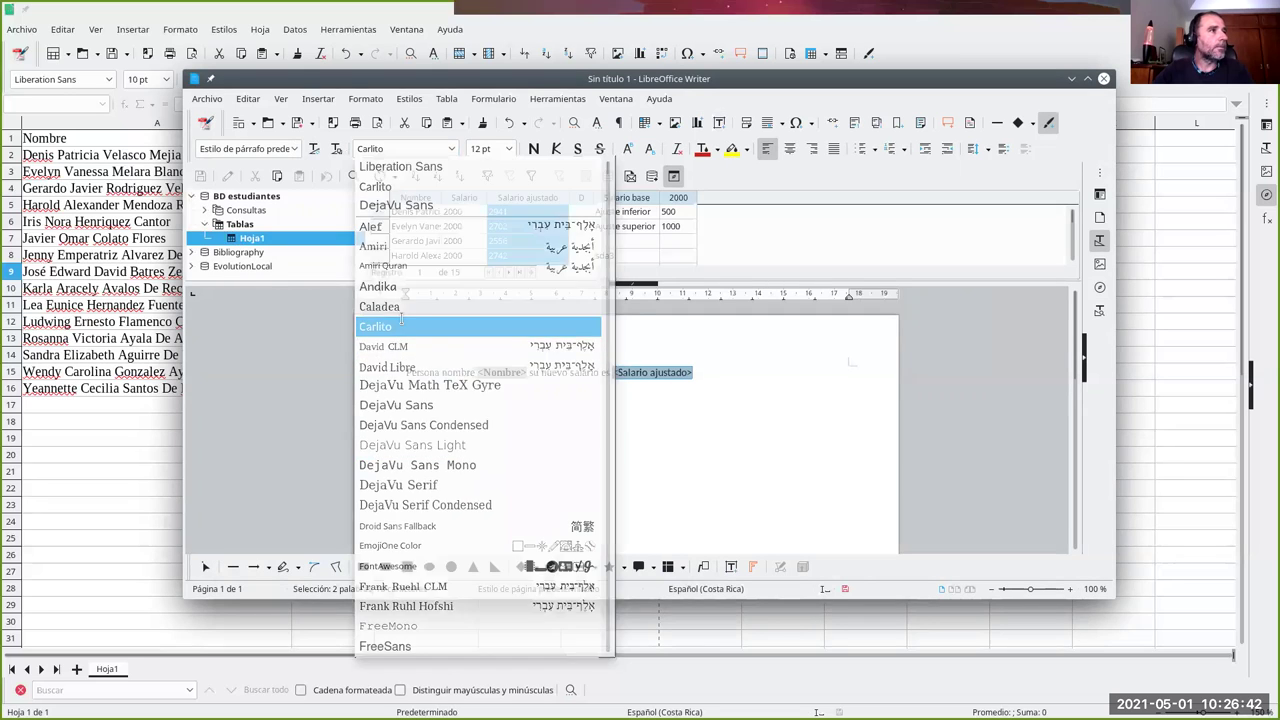
click(511, 148)
click(487, 330)
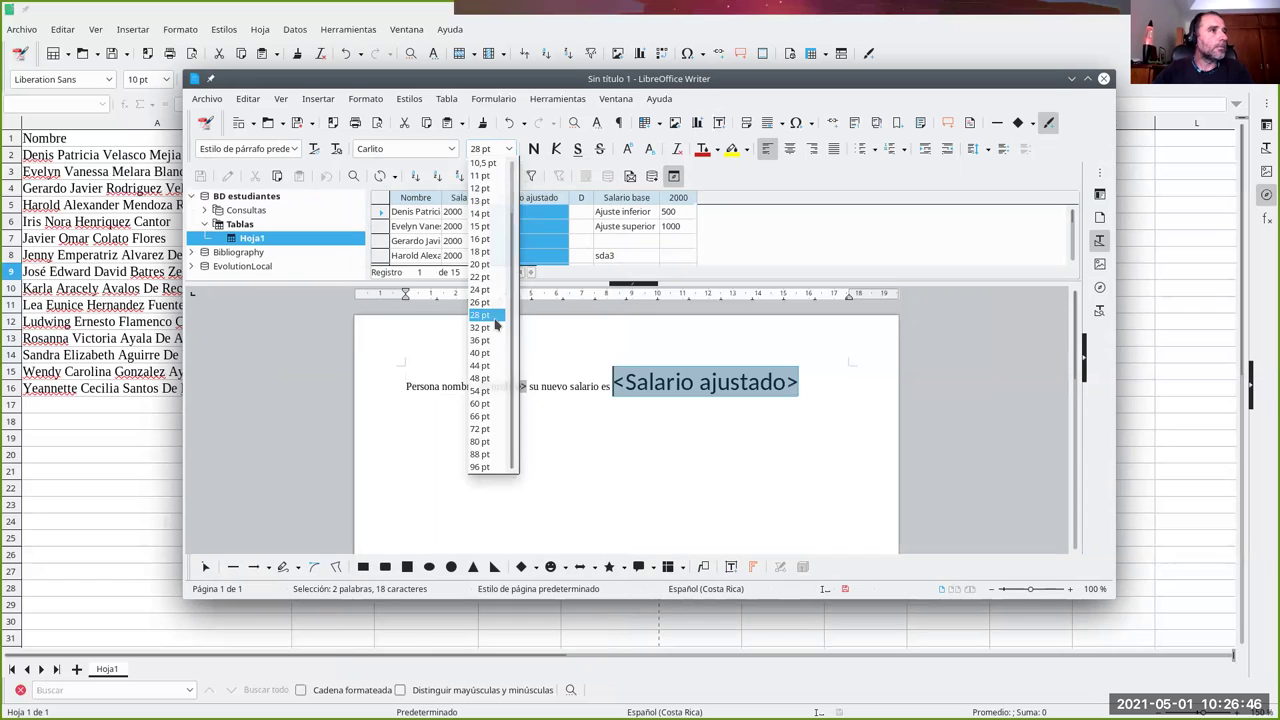
click(569, 406)
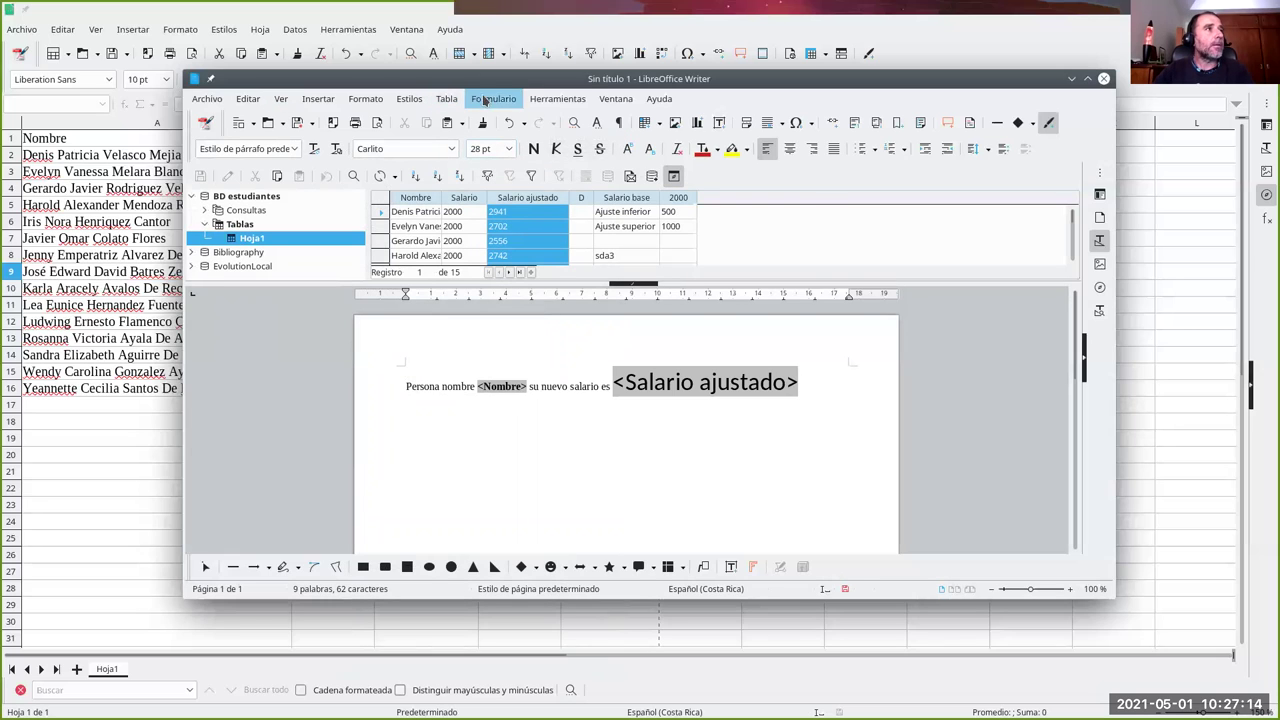
Step: Show the Mail Merge toolbar and preview the first record, with salary 2941
click(529, 97)
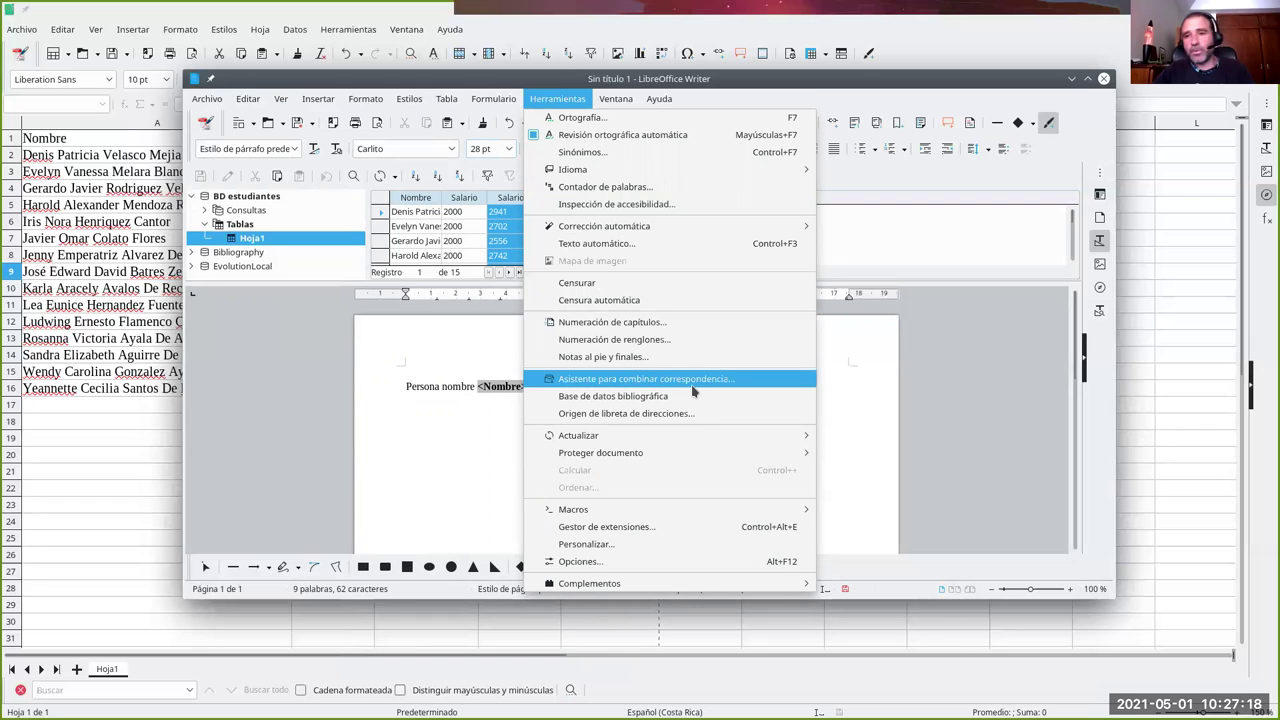
click(445, 395)
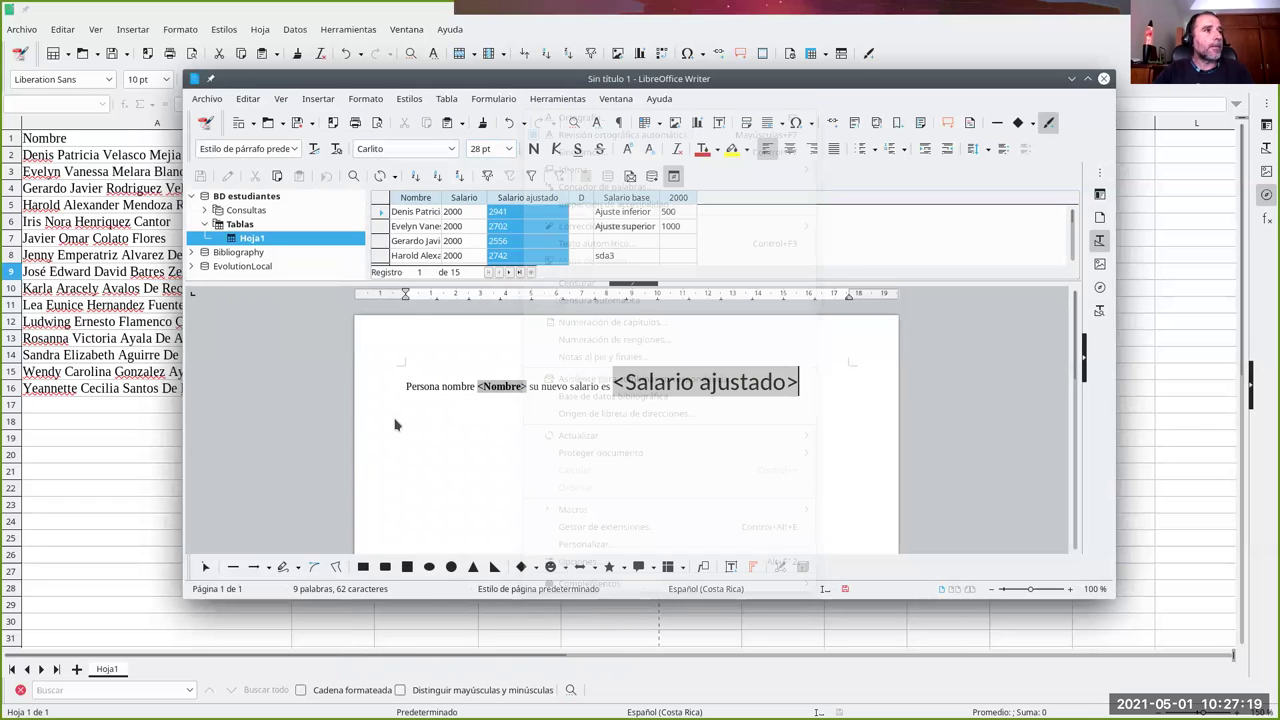
click(445, 386)
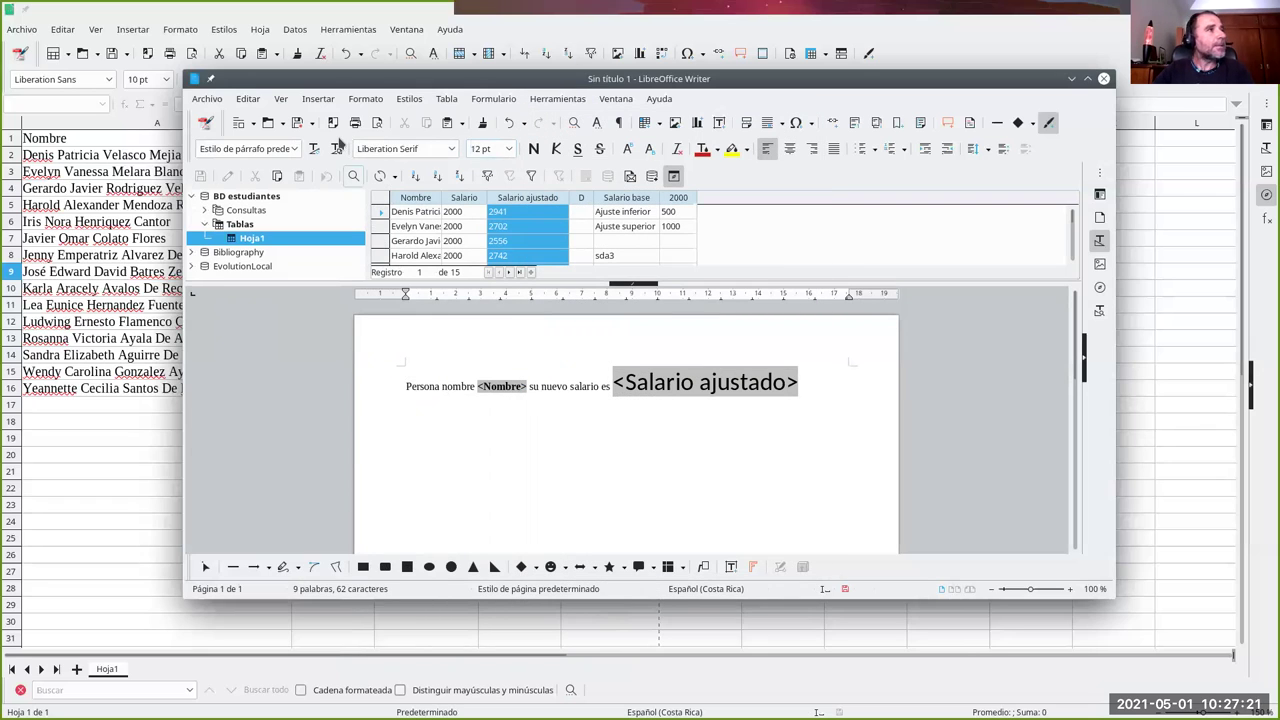
click(281, 99)
mouse_move(350, 174)
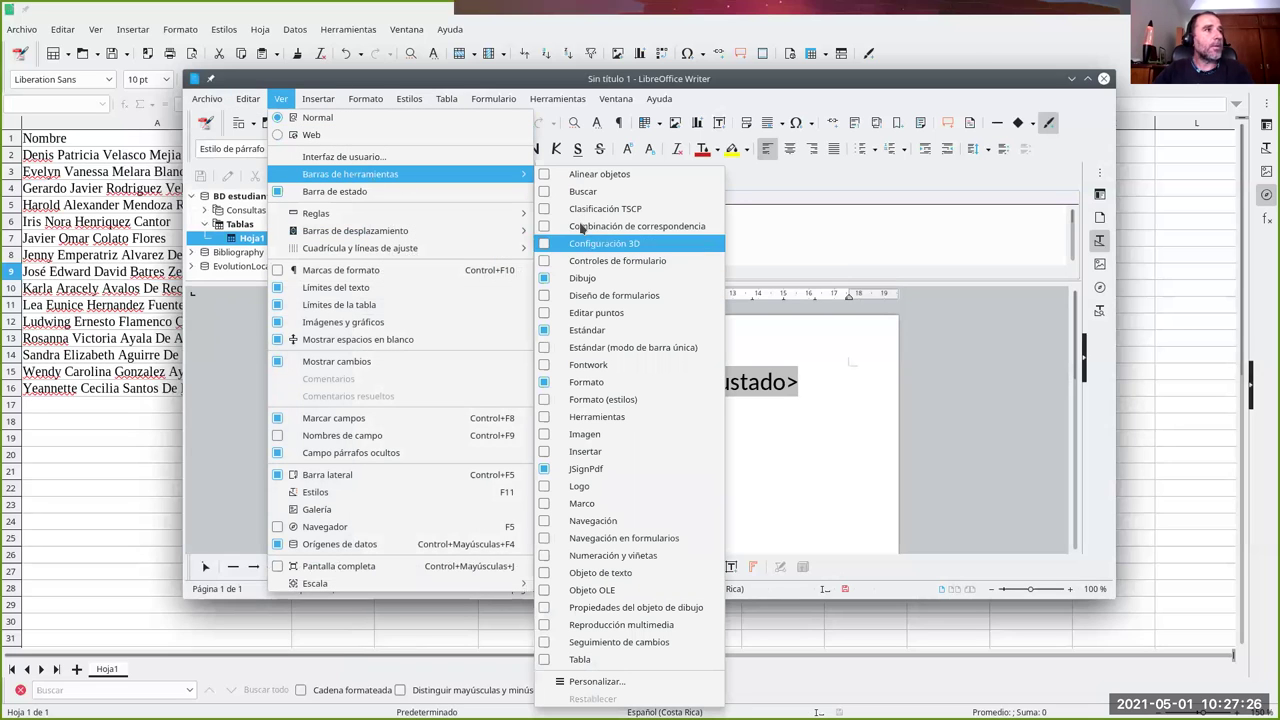
click(545, 228)
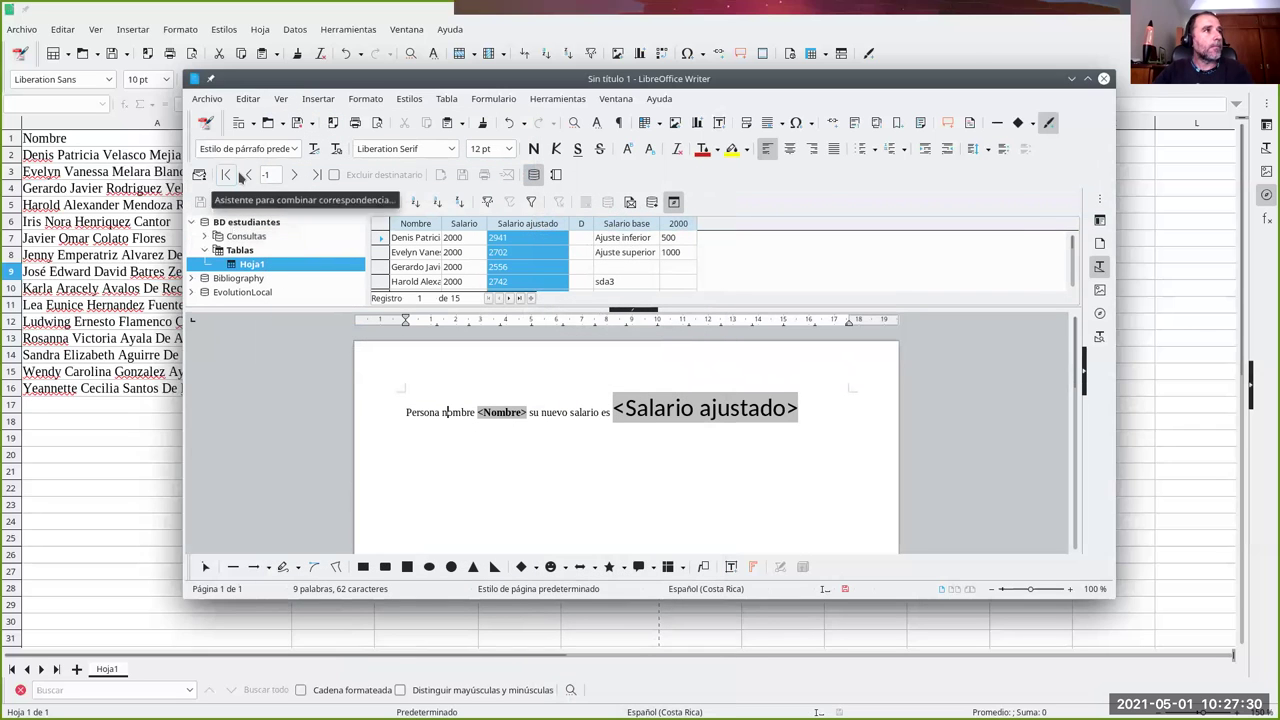
click(295, 175)
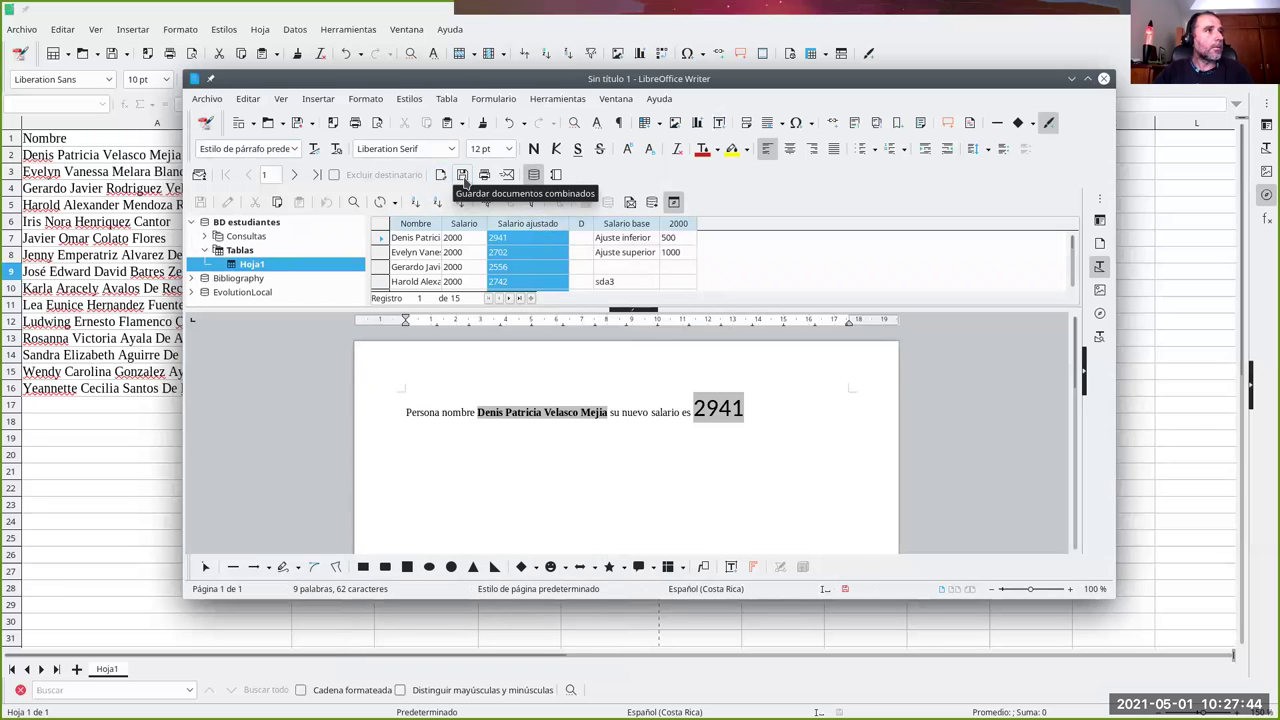
Step: Save all merged letters as individual documents named Cartas de salario in Semana 10
click(463, 177)
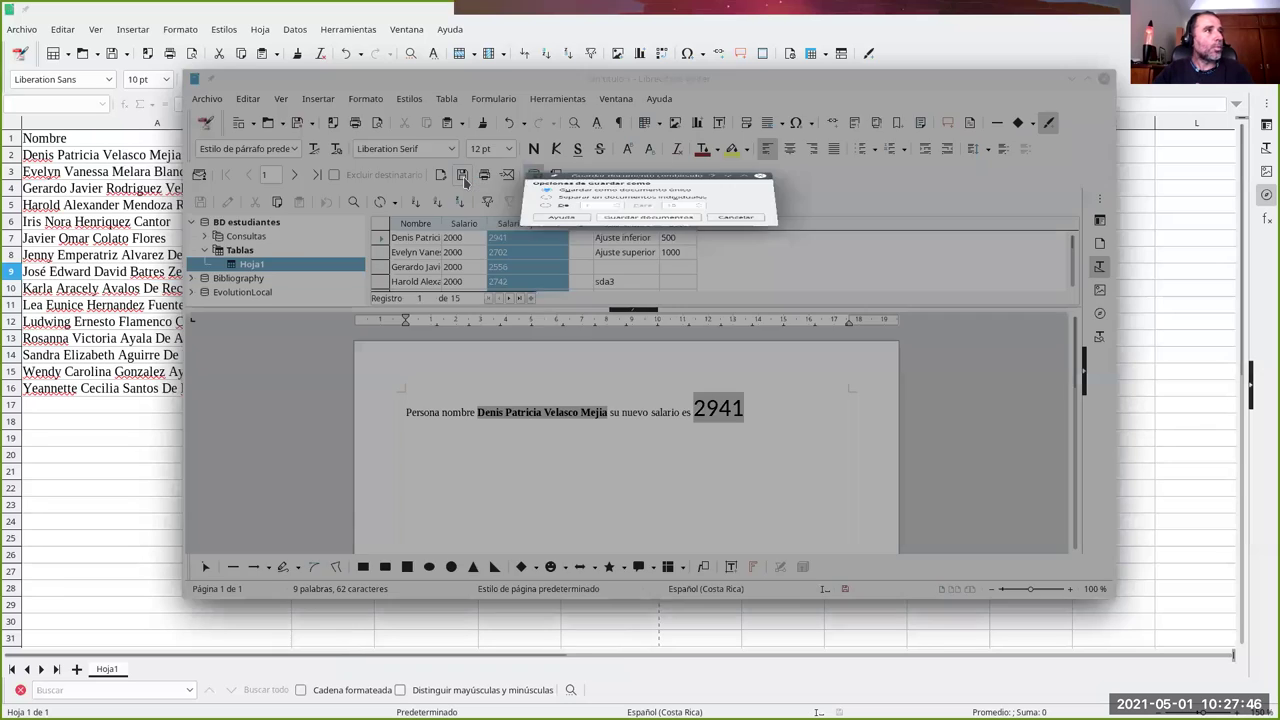
click(572, 354)
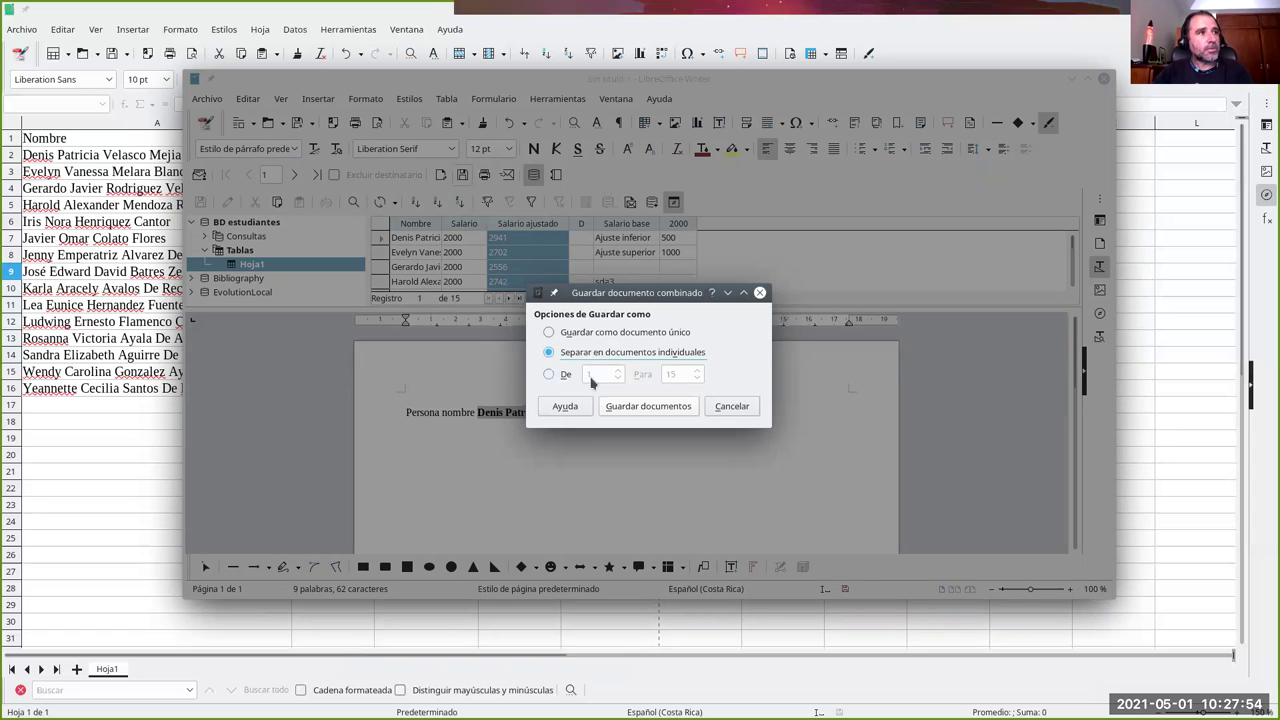
click(548, 375)
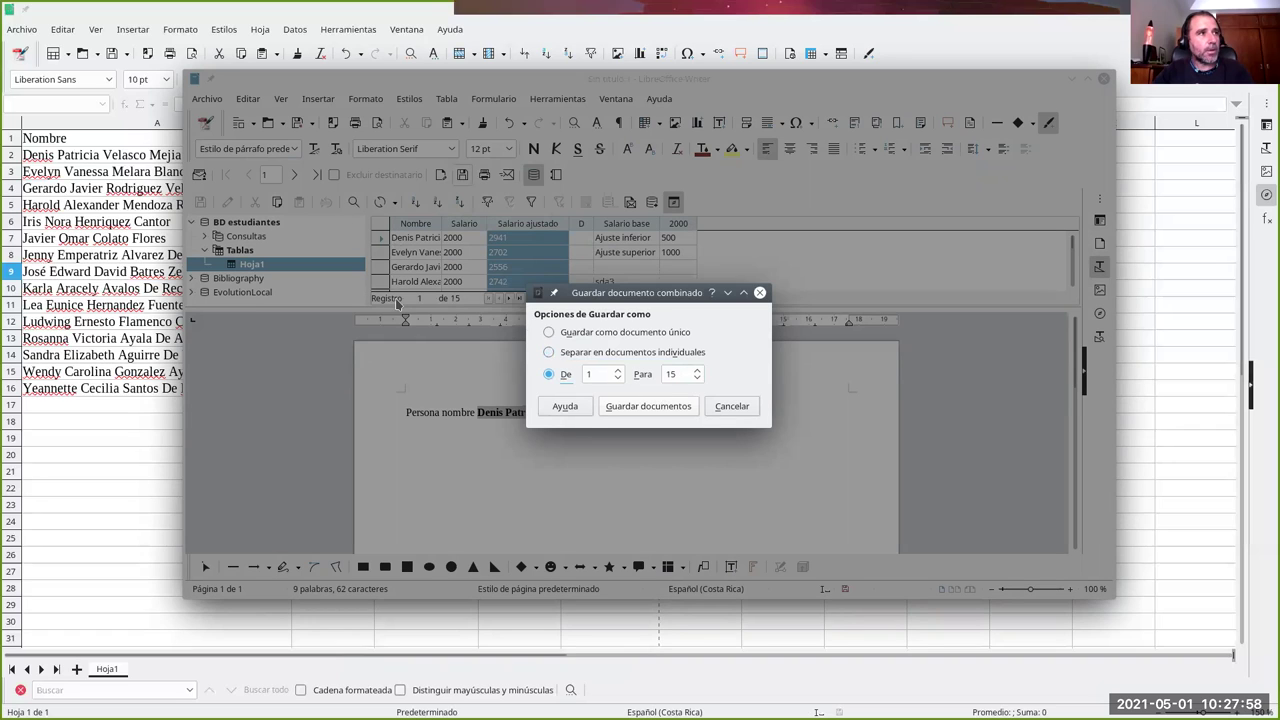
click(549, 352)
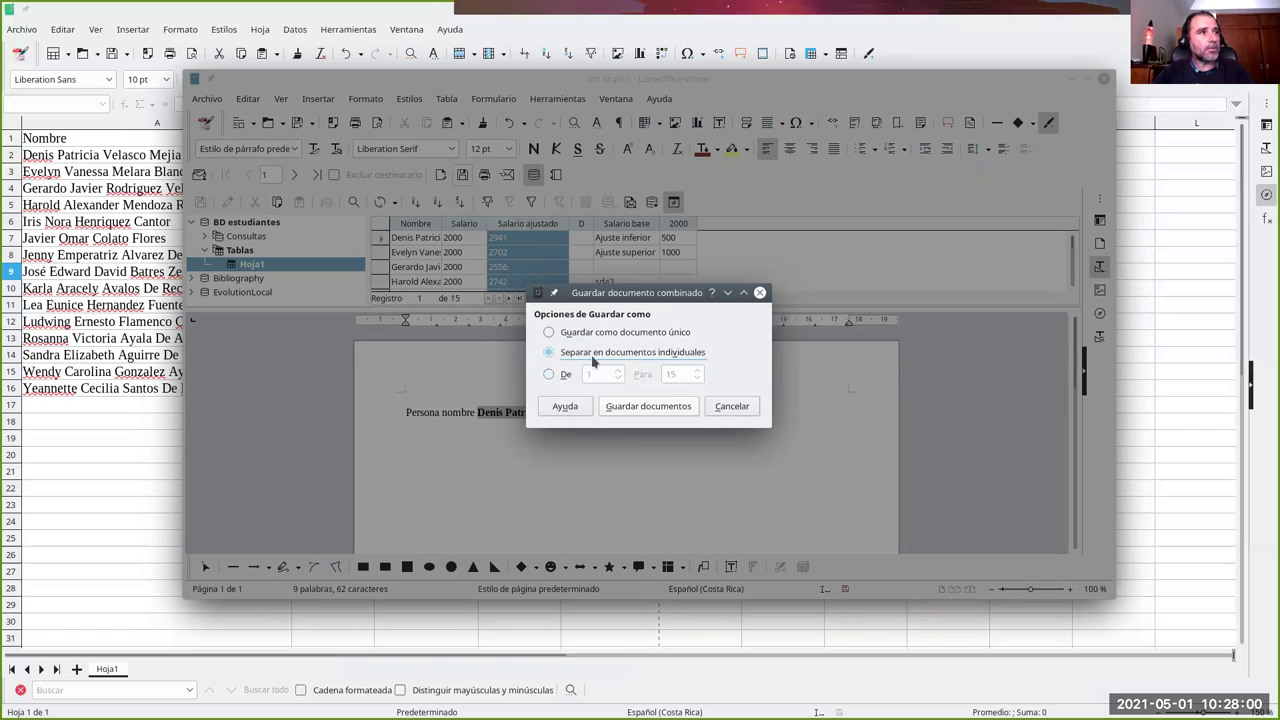
click(684, 408)
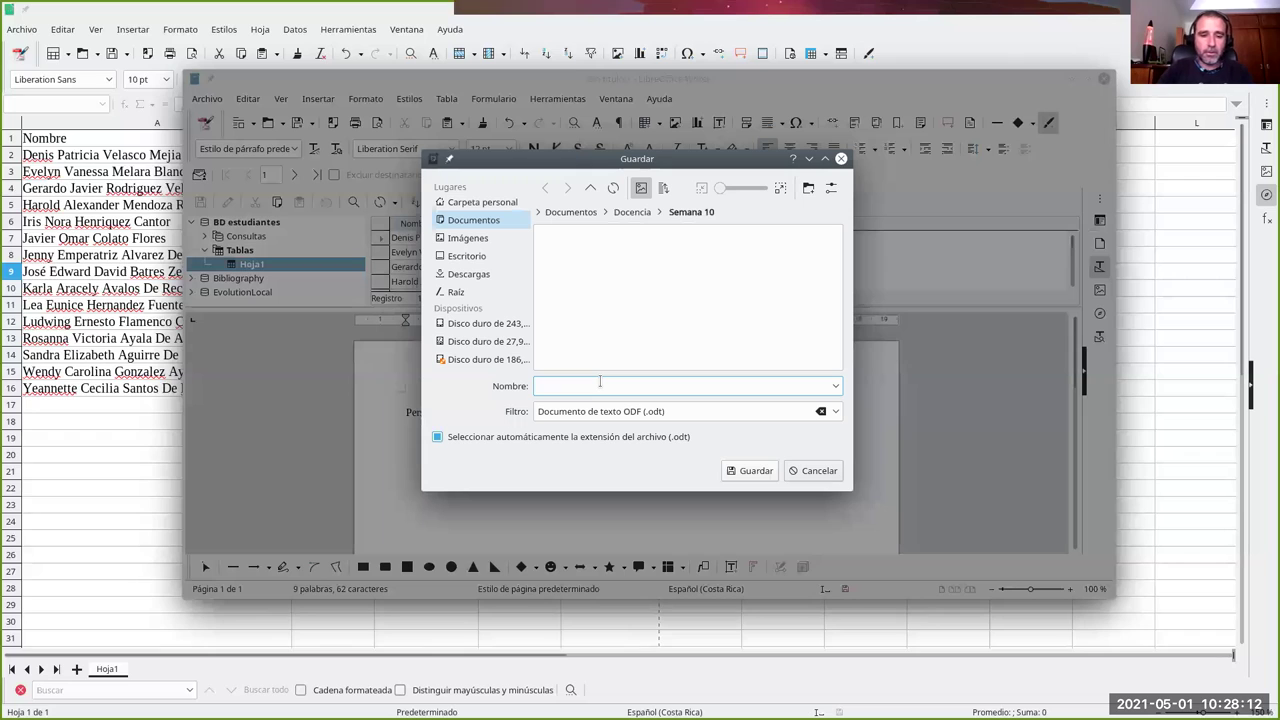
text(Cartas de)
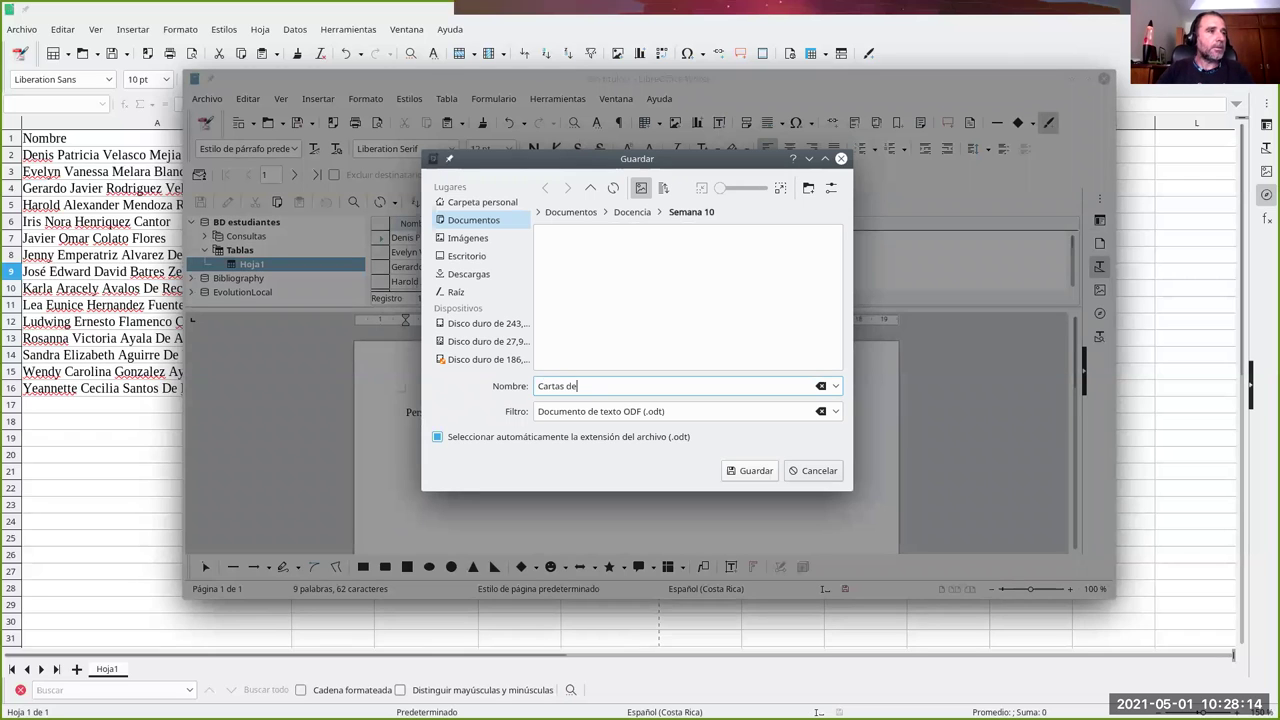
text(ali)
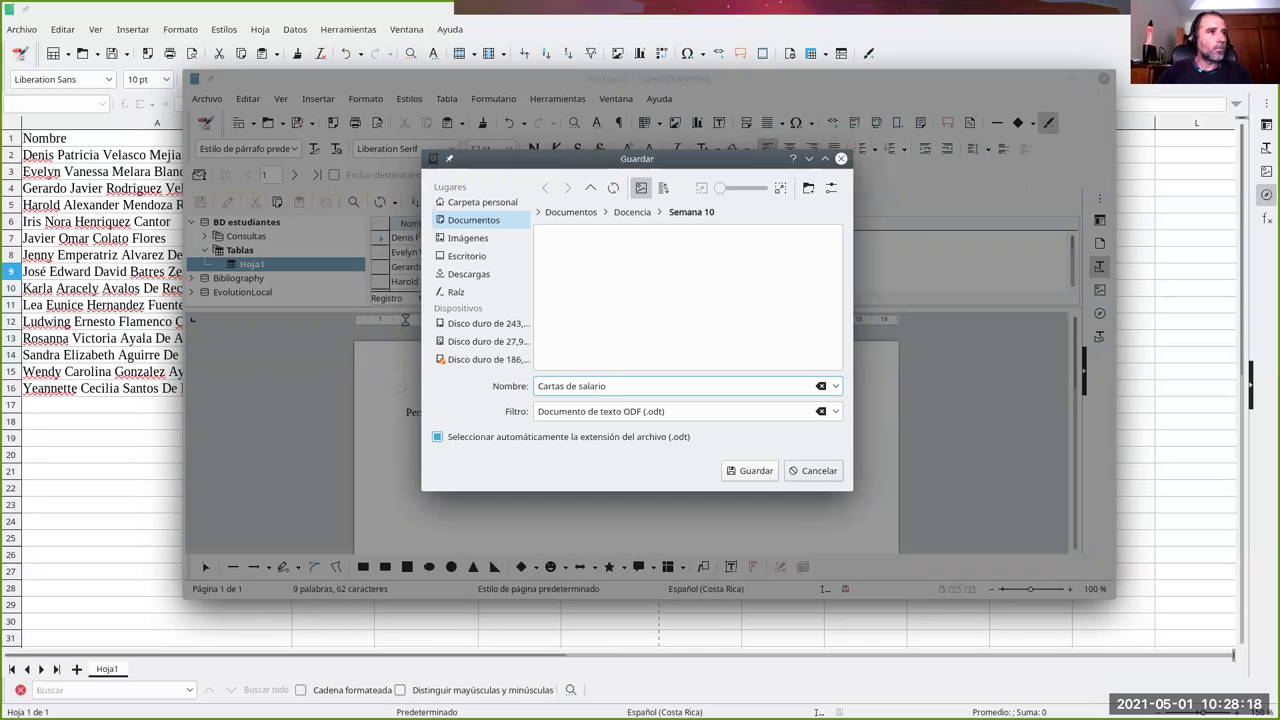
click(747, 471)
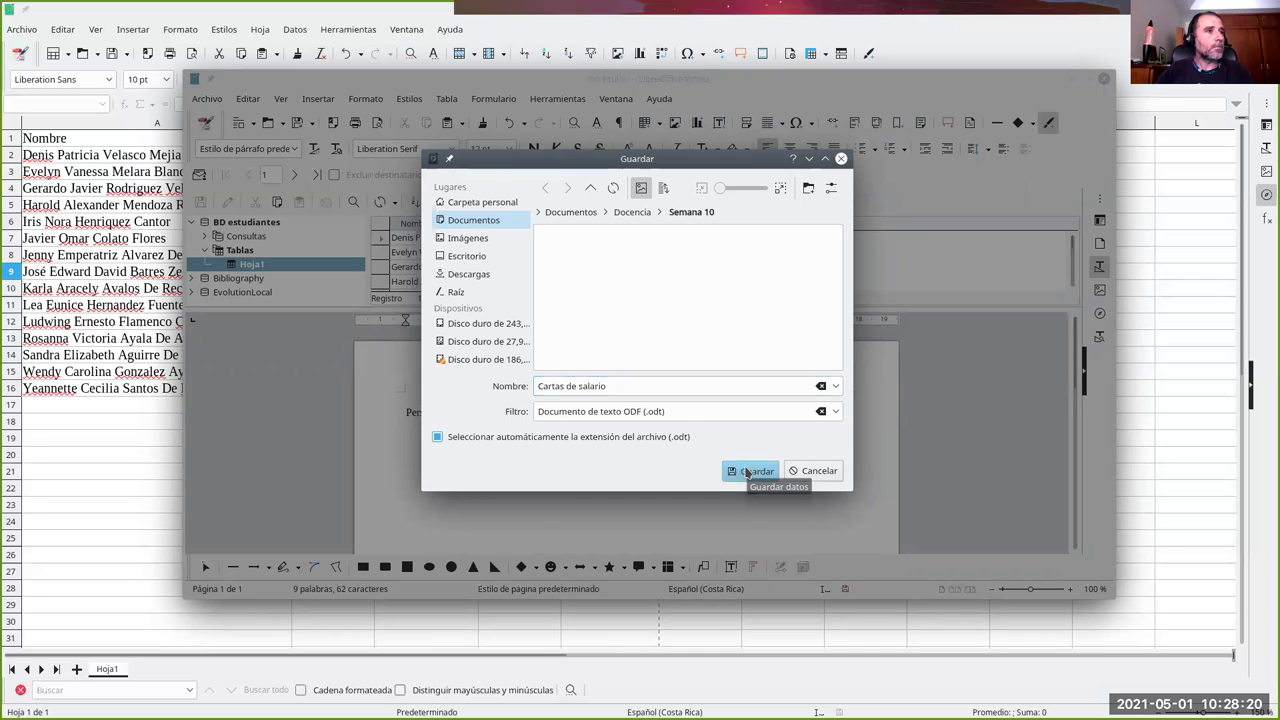
click(703, 401)
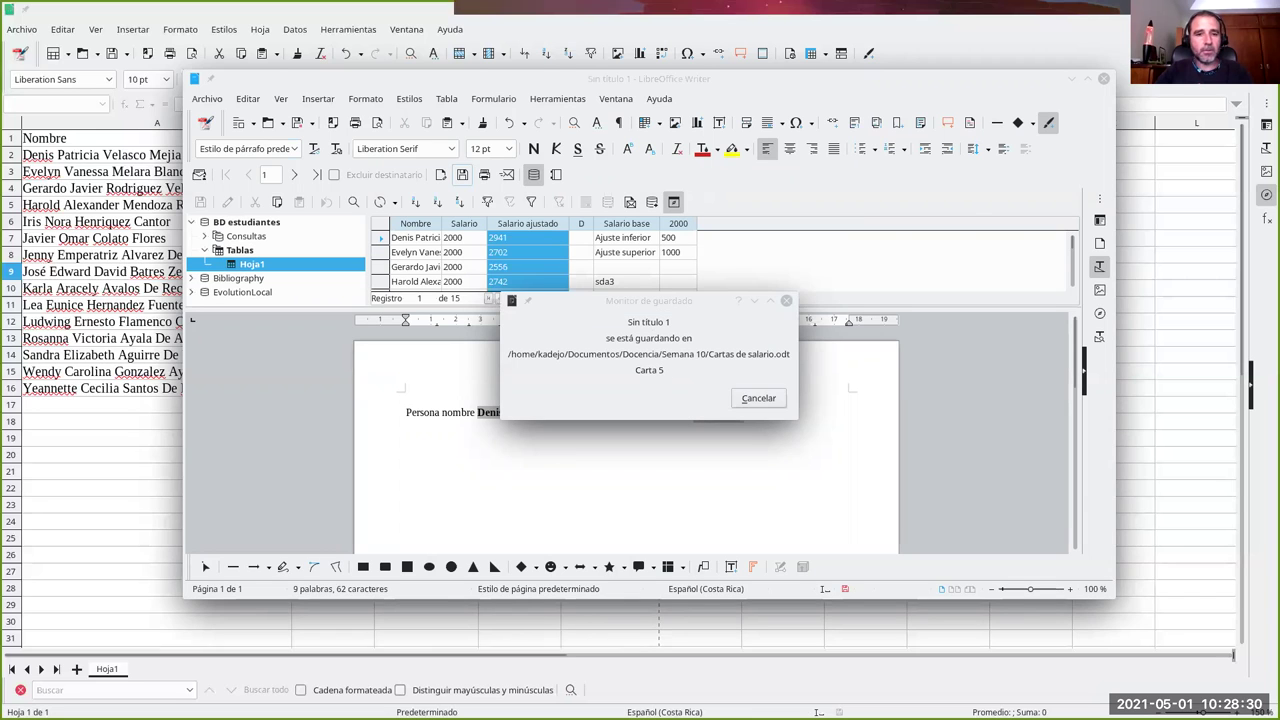
Step: In Dolphin, open Cartas de salario_9.odt to check it, then close it
key(alt+Tab)
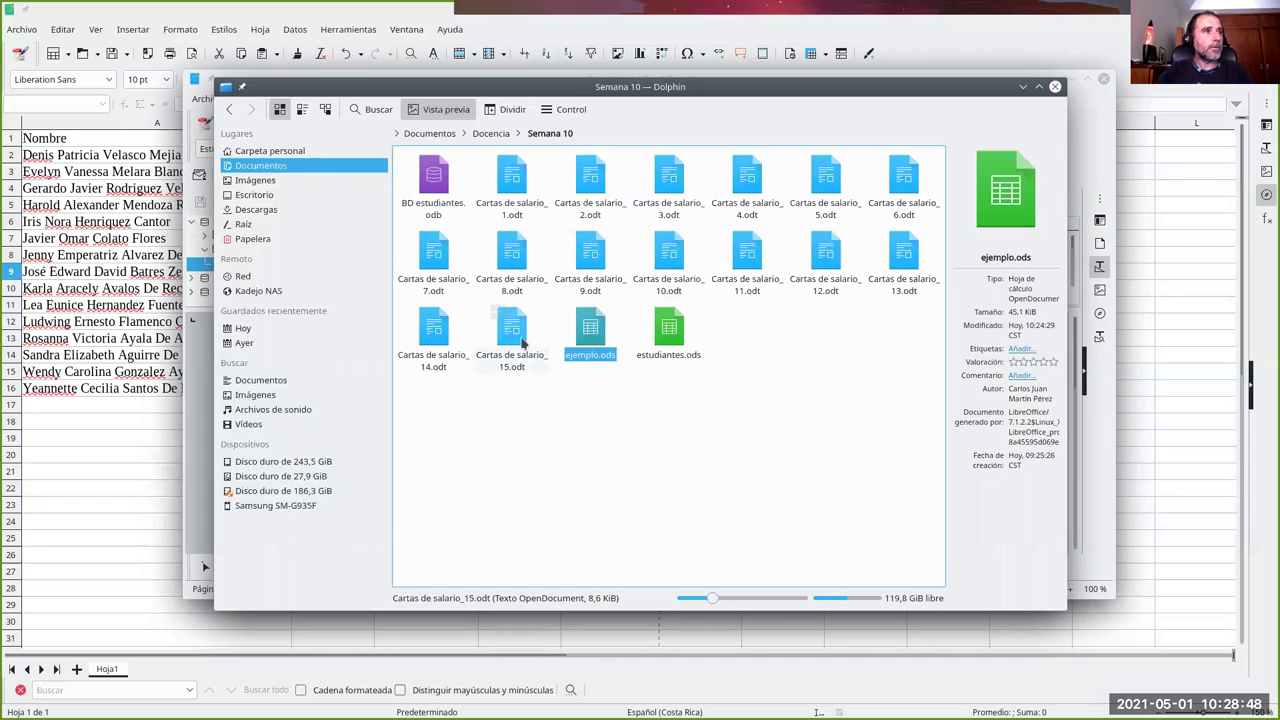
click(272, 80)
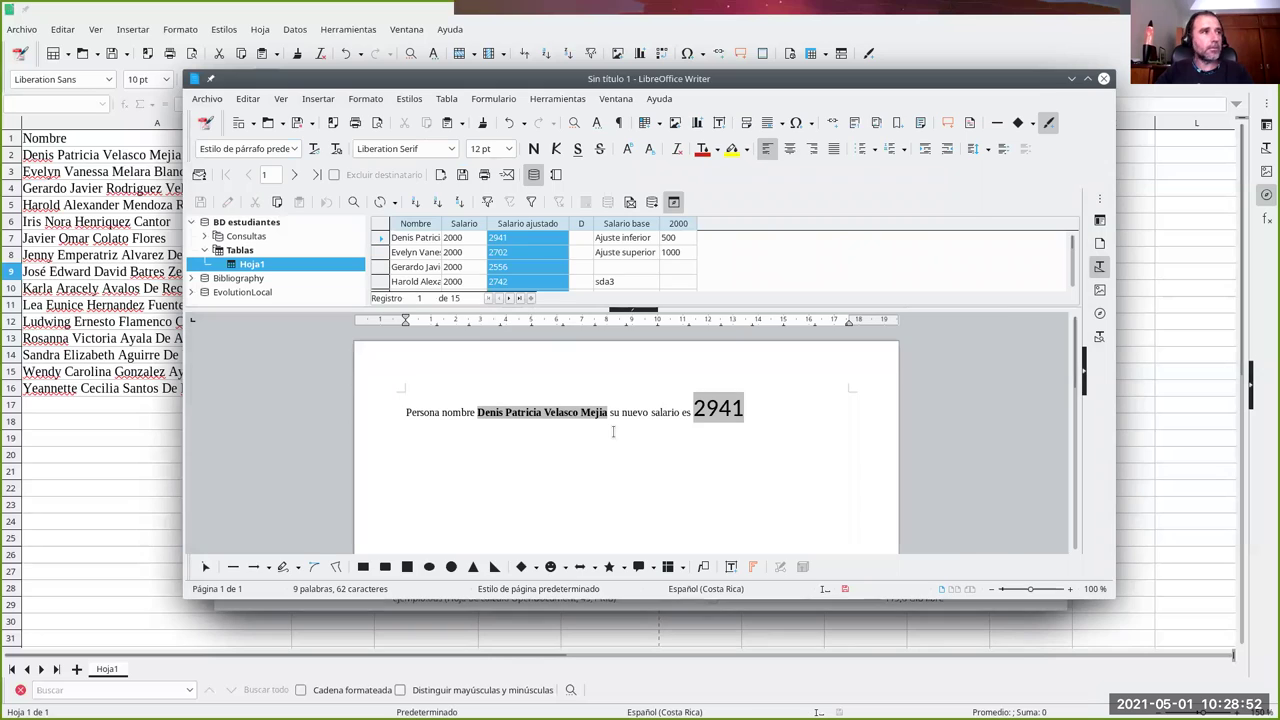
key(alt+Tab)
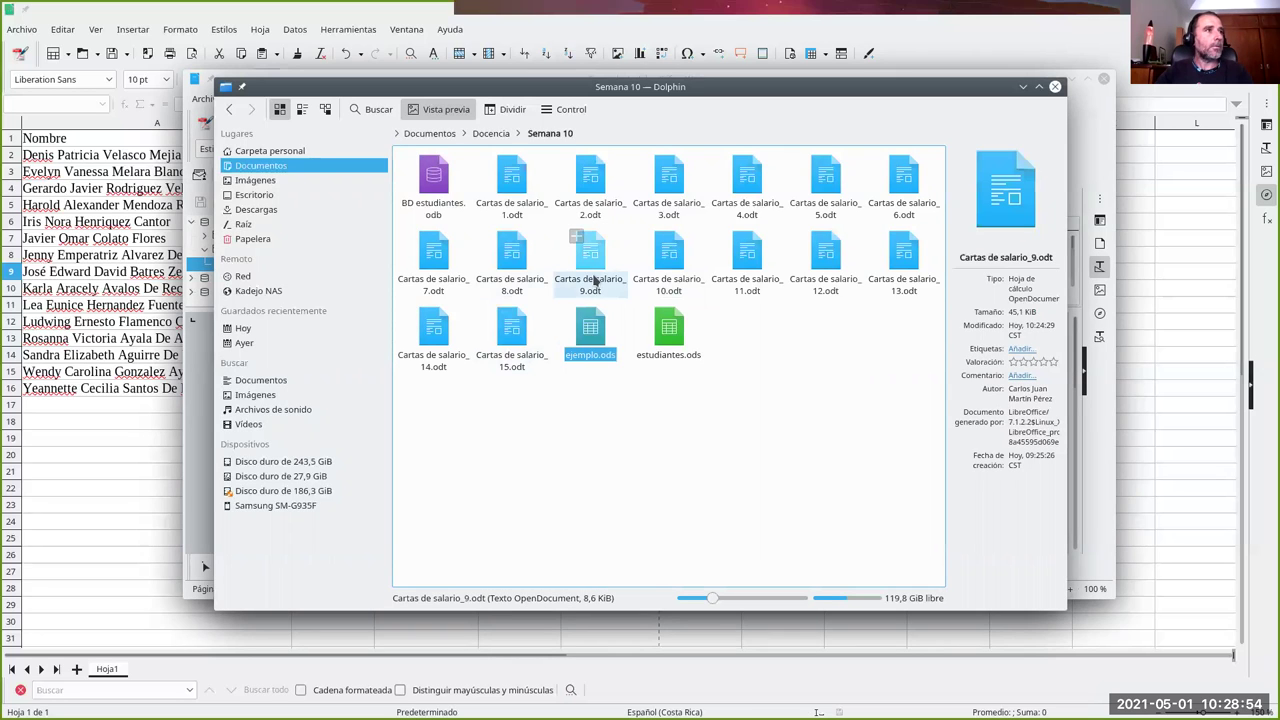
double_click(593, 282)
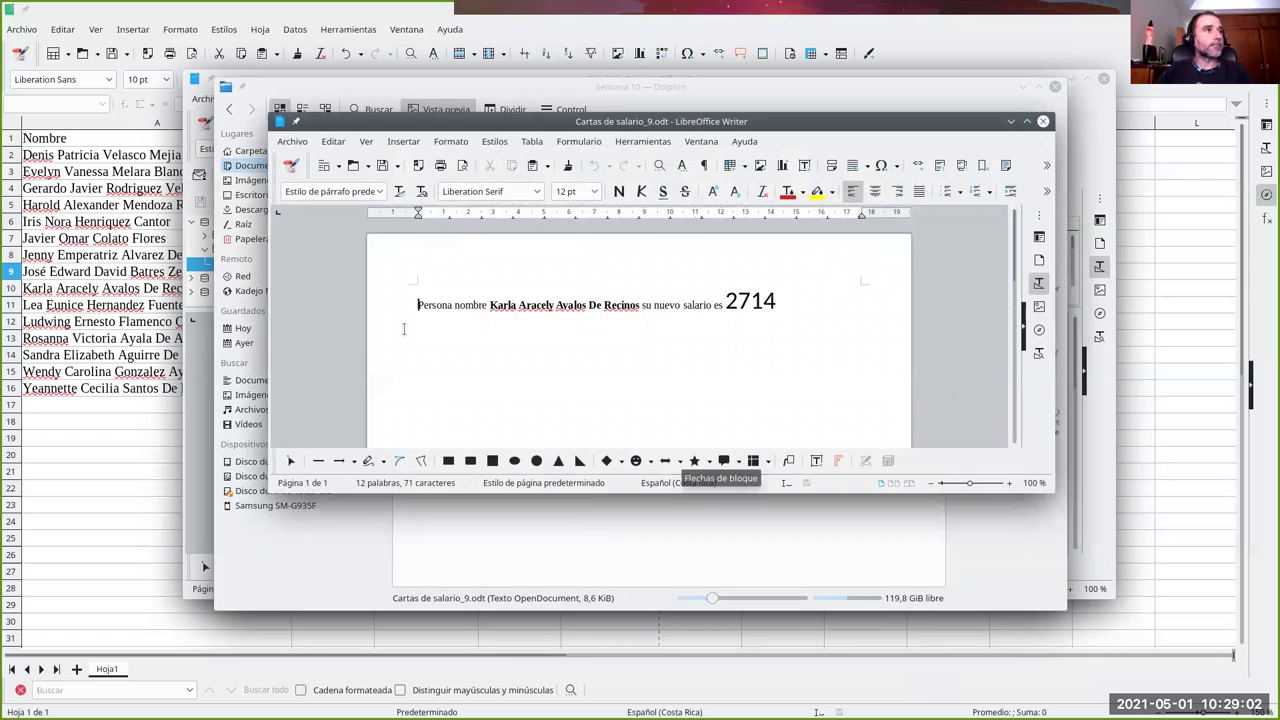
click(418, 304)
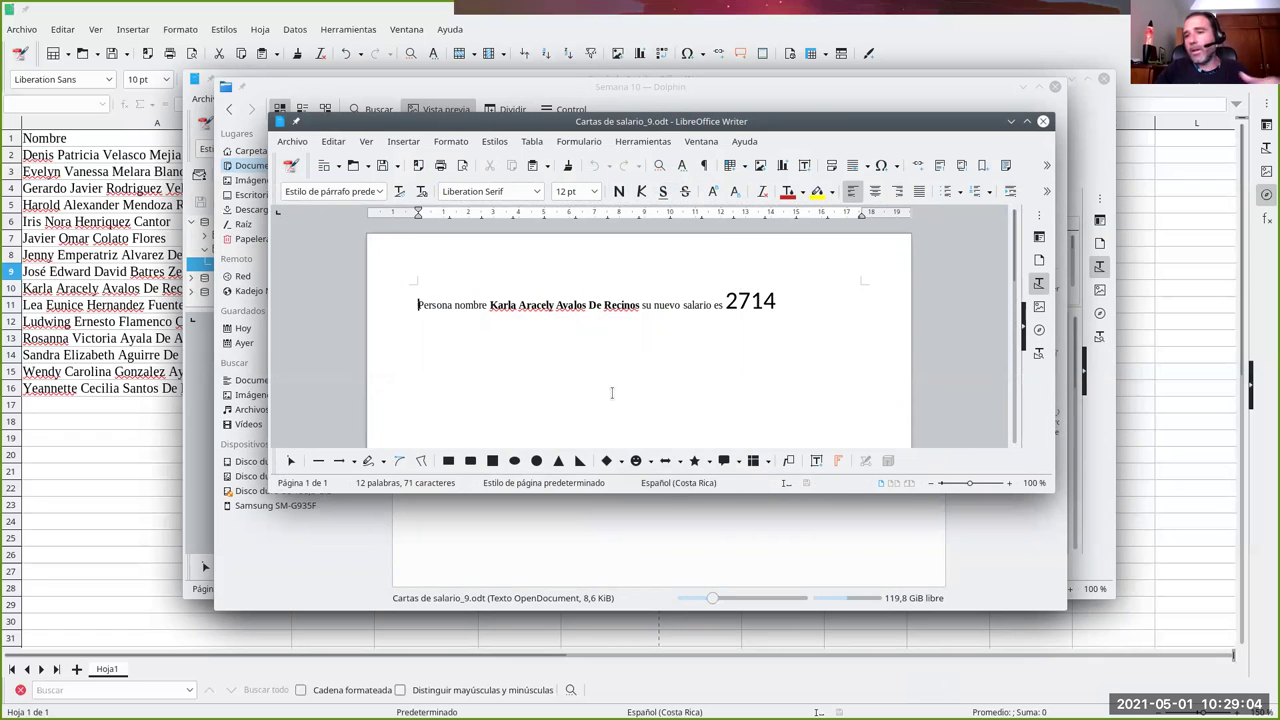
click(1043, 122)
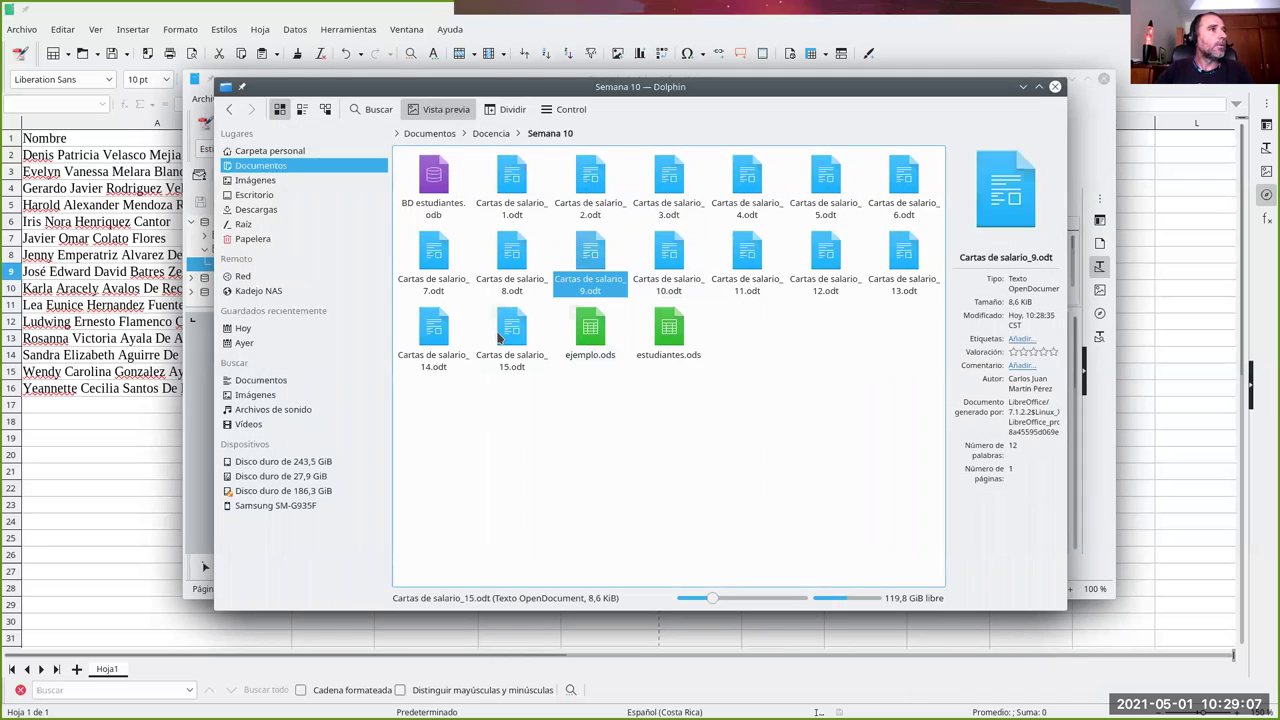
Step: Bring the Sin título 1 merge letter back to the front and click into its text
click(305, 77)
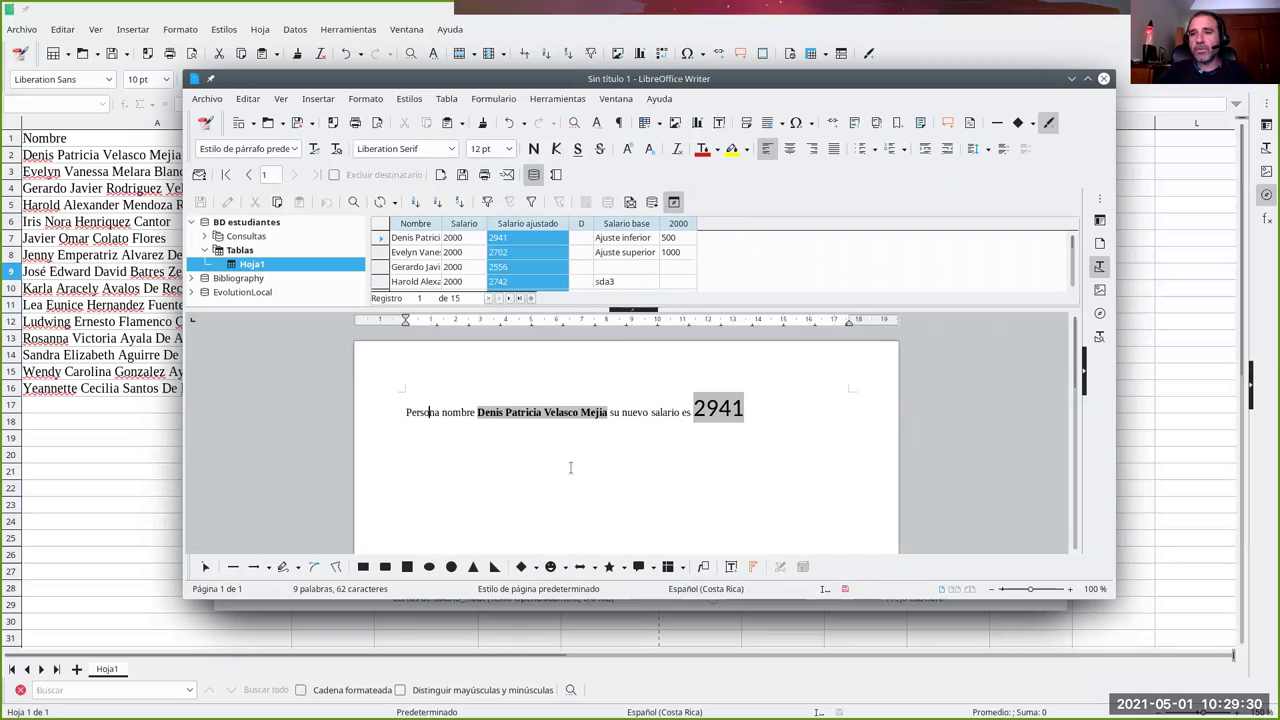
click(453, 410)
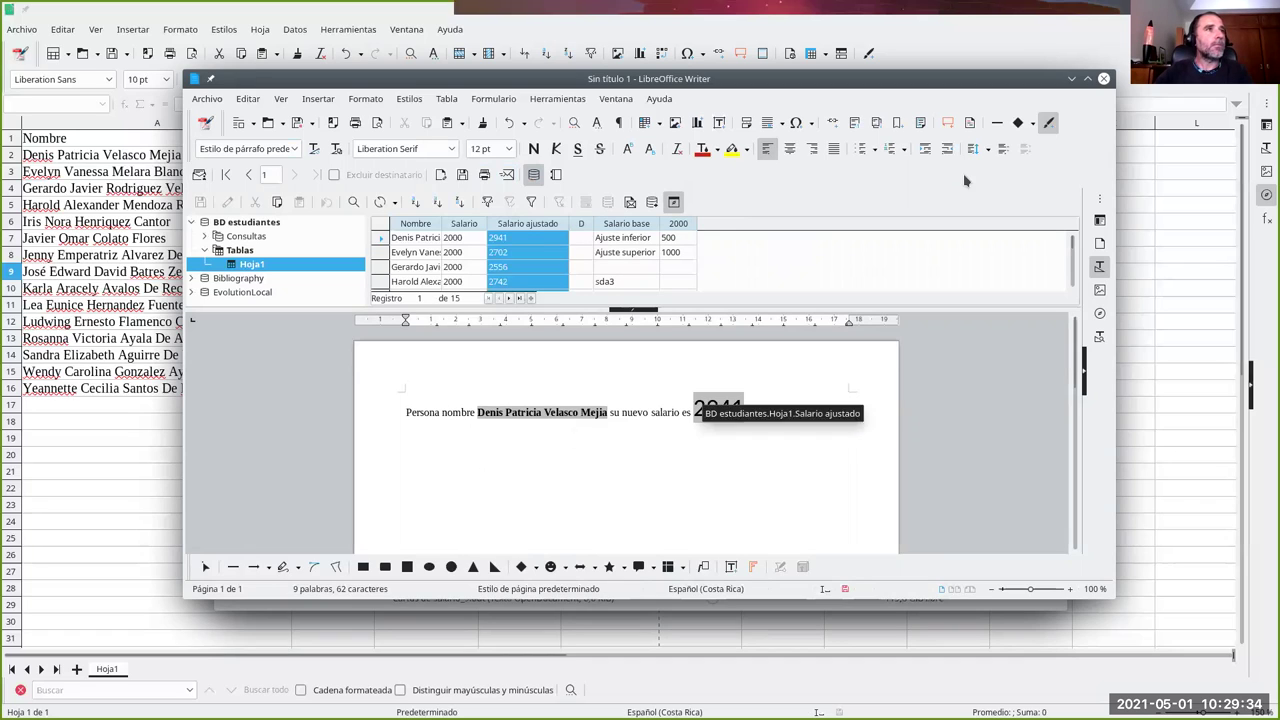